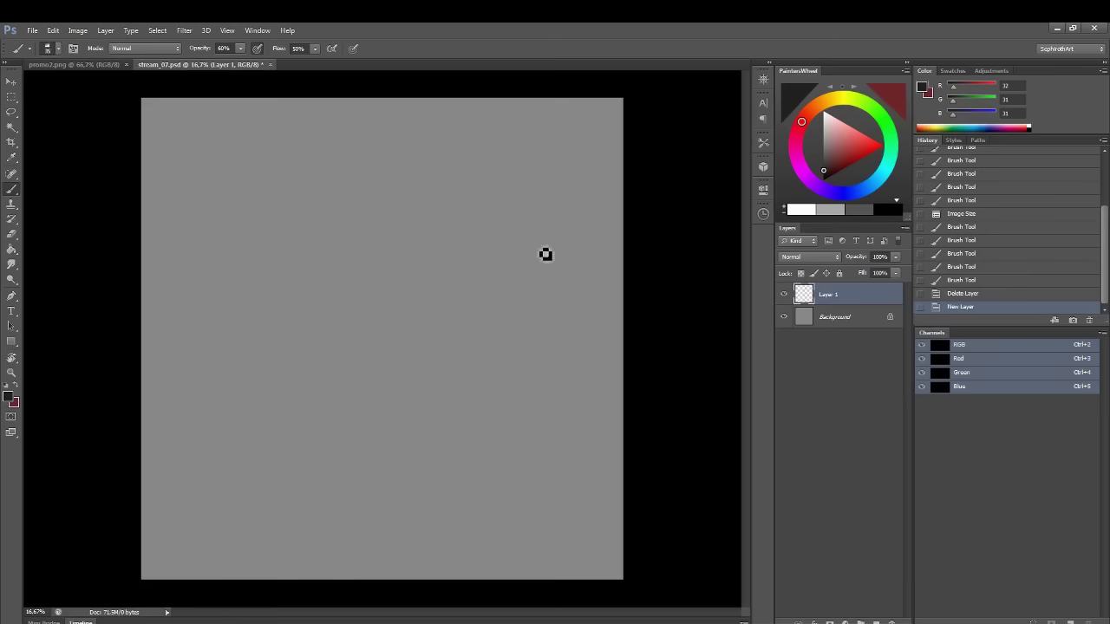
Draw one long diagonal guide stroke across the grey canvas on Layer 1
mouse_move(199, 243)
mouse_down()
mouse_move(537, 243)
mouse_move(486, 304)
mouse_up()
Tilt the line to the isometric angle and make evenly spaced, merged parallel copies
key(ctrl+t)
key(Return)
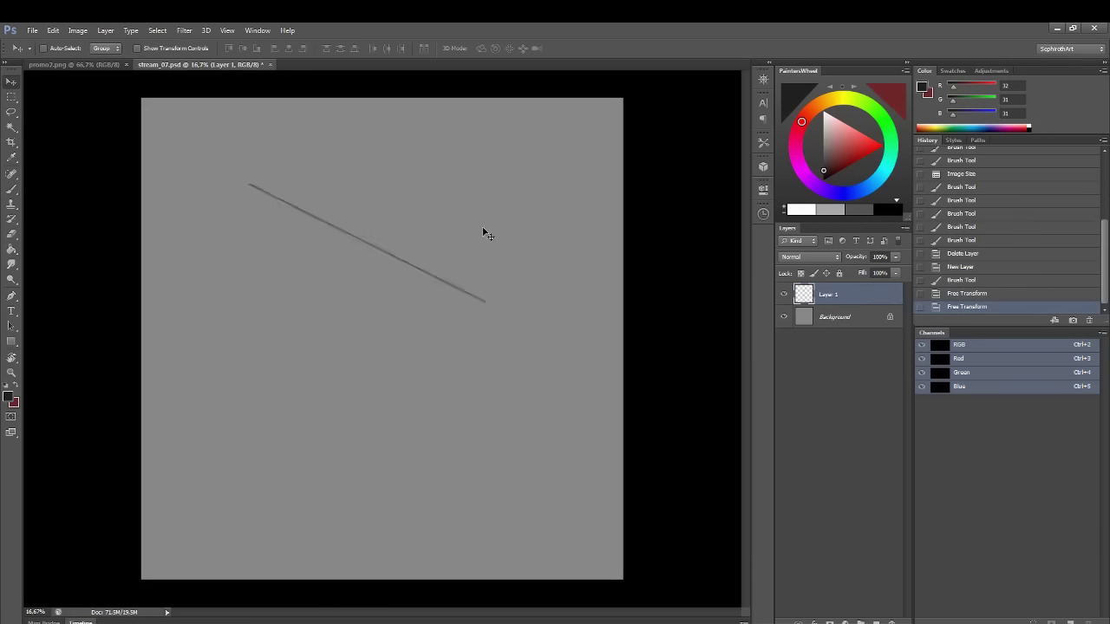
mouse_move(364, 242)
mouse_down()
mouse_move(329, 398)
mouse_move(468, 304)
mouse_move(560, 285)
mouse_up()
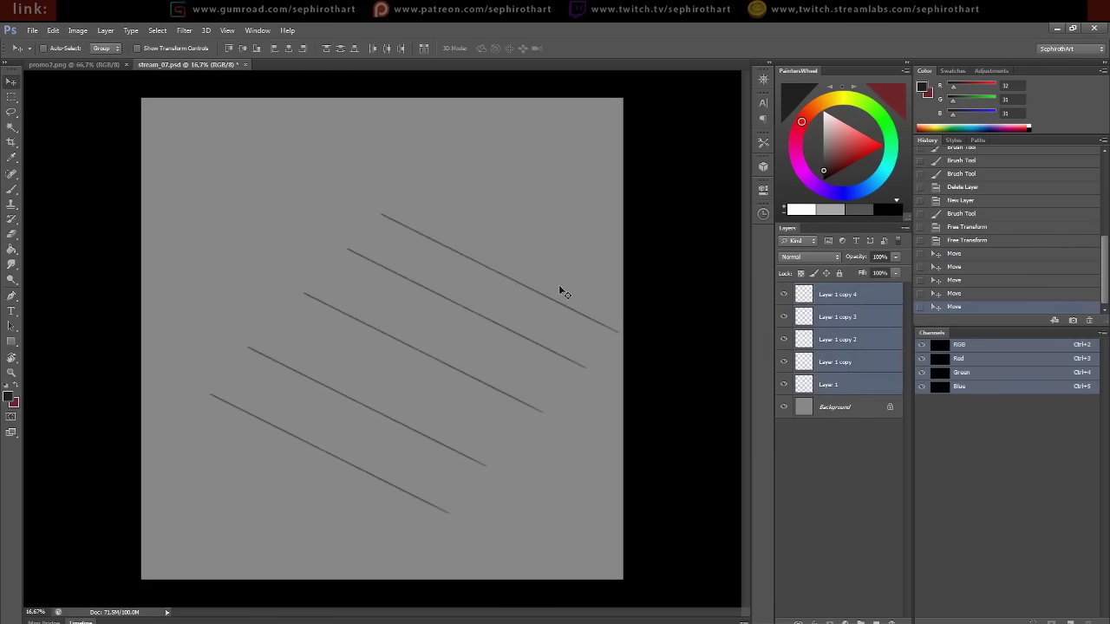
click(339, 48)
click(373, 48)
Duplicate and mirror the parallel lines into a centred crossing grid at 10% opacity
key(ctrl+e)
mouse_move(372, 241)
mouse_down()
mouse_move(419, 328)
mouse_move(532, 280)
mouse_up()
click(297, 47)
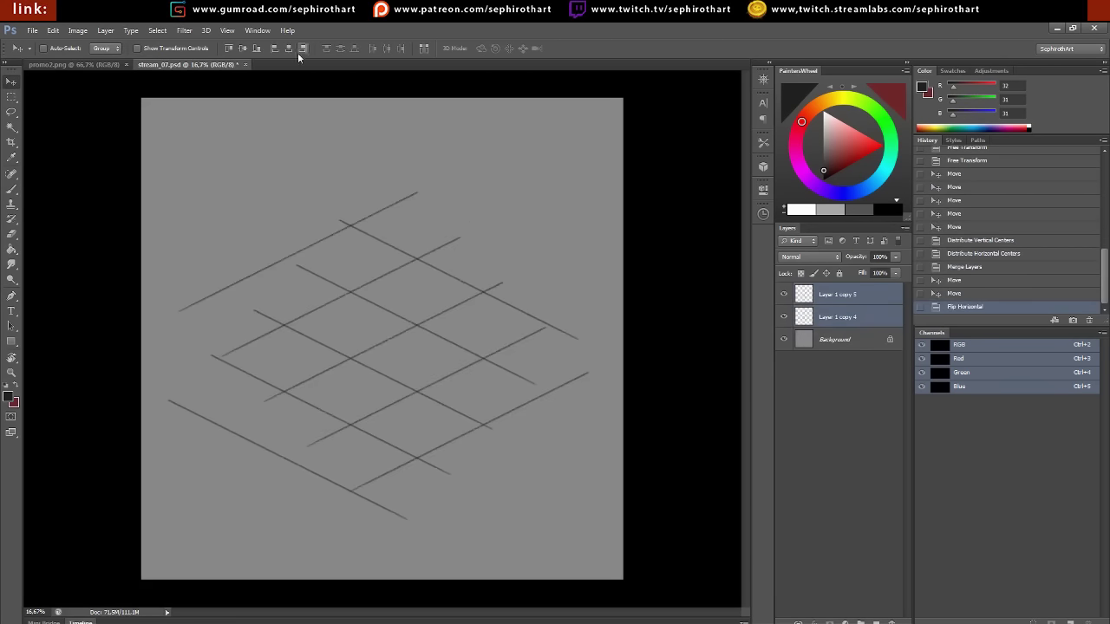
key(ctrl+e)
drag(508, 361, 485, 327)
key(2)
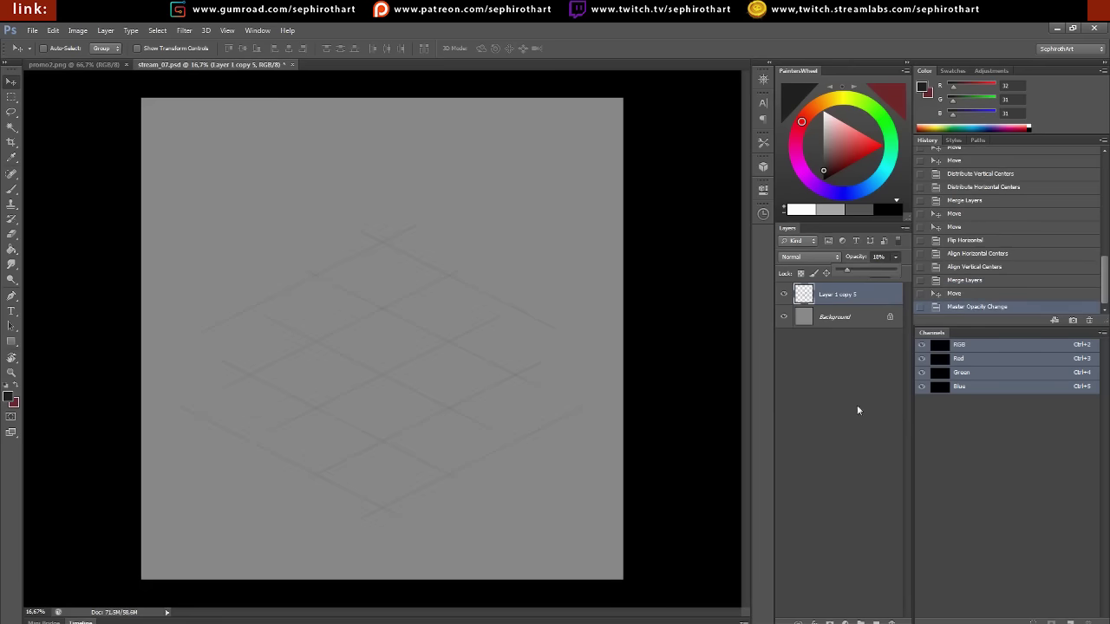
click(877, 621)
Sketch the chest's diamond-shaped base and vertical corner edges in black
key(b)
key(d)
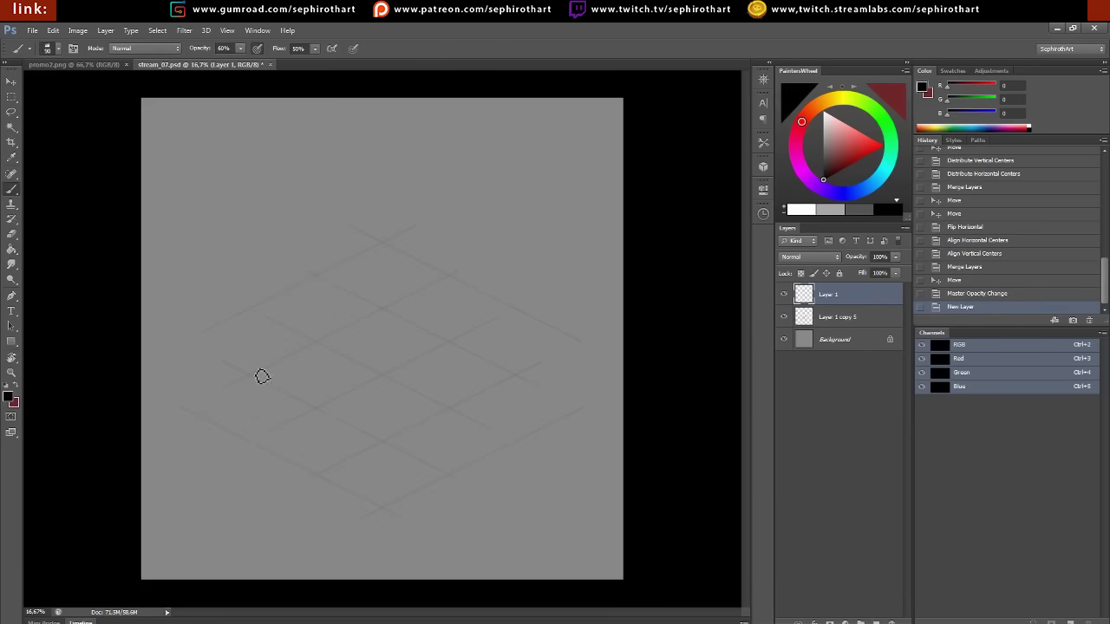
drag(246, 373, 375, 308)
mouse_move(416, 316)
mouse_down()
mouse_move(524, 378)
mouse_move(367, 455)
mouse_up()
drag(260, 373, 364, 429)
drag(321, 351, 433, 399)
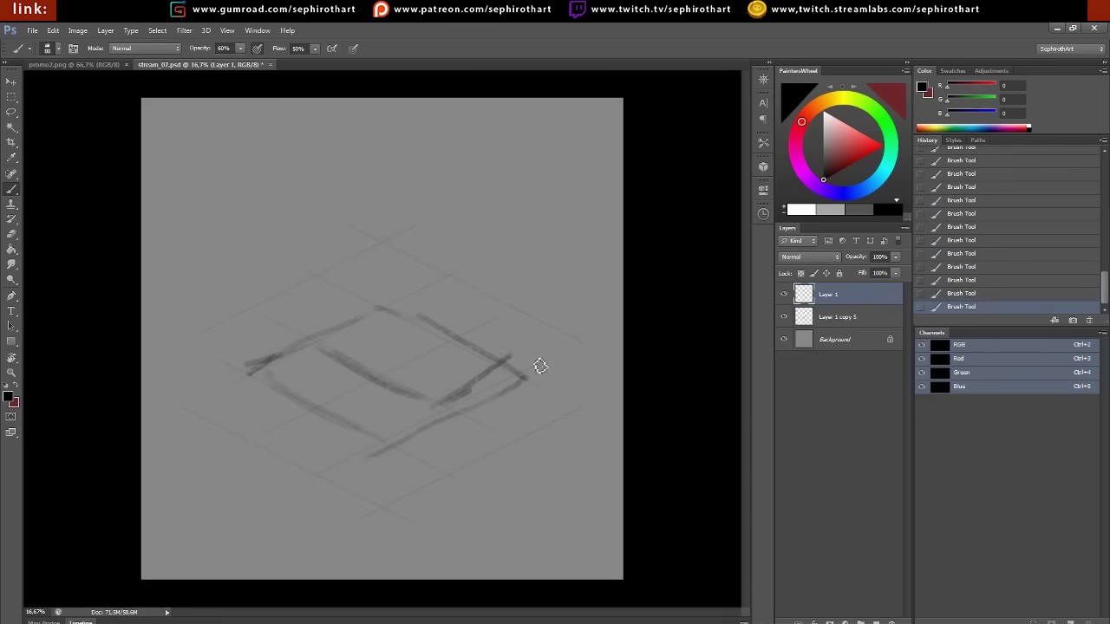
mouse_move(531, 373)
mouse_down()
mouse_move(412, 290)
mouse_move(323, 338)
mouse_up()
drag(317, 279, 322, 337)
drag(444, 347, 438, 400)
Add the box's top edges, the open curved lid, and curves on the box front
drag(534, 356, 531, 303)
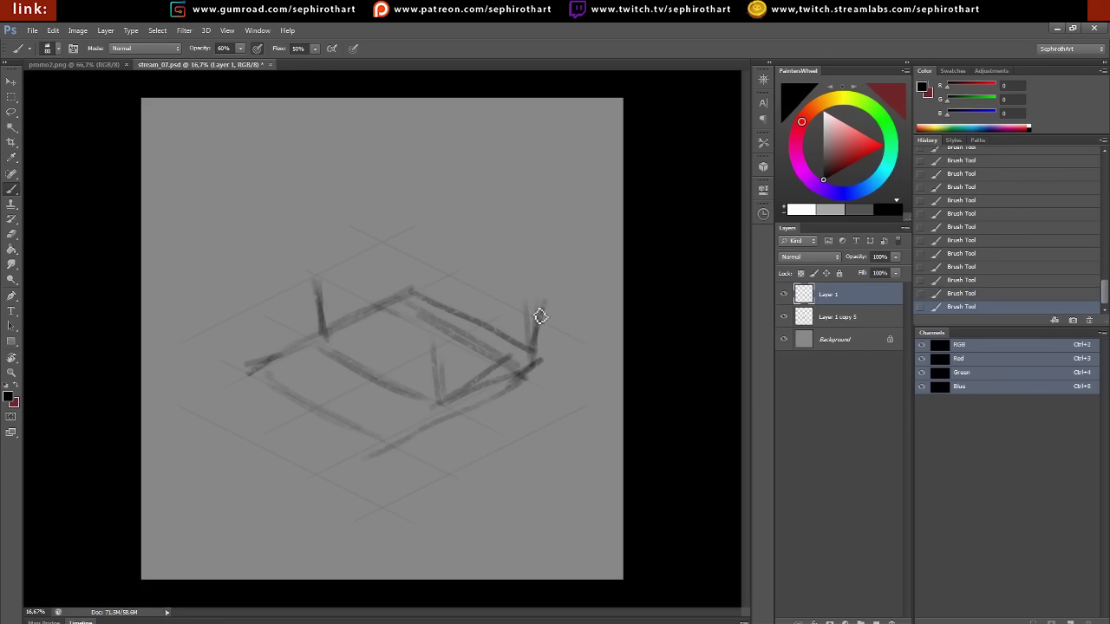
drag(334, 282, 416, 232)
mouse_move(416, 236)
mouse_down()
mouse_move(564, 306)
mouse_move(453, 342)
mouse_move(455, 398)
mouse_up()
mouse_move(537, 286)
mouse_down()
mouse_move(536, 356)
mouse_move(479, 223)
mouse_up()
mouse_move(331, 170)
mouse_down()
mouse_move(460, 213)
mouse_move(562, 202)
mouse_move(547, 282)
mouse_move(499, 169)
mouse_up()
drag(429, 165, 533, 187)
mouse_move(373, 186)
mouse_down()
mouse_move(457, 171)
mouse_move(458, 201)
mouse_up()
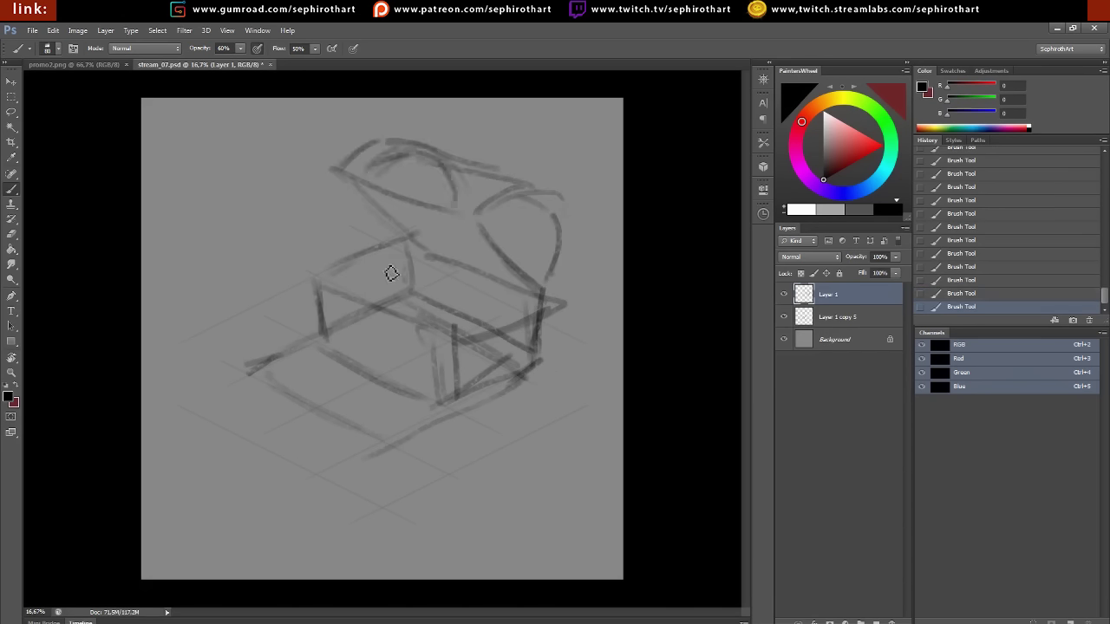
mouse_move(340, 286)
mouse_down()
mouse_move(381, 357)
mouse_move(420, 330)
mouse_up()
drag(311, 276, 451, 339)
drag(455, 333, 454, 399)
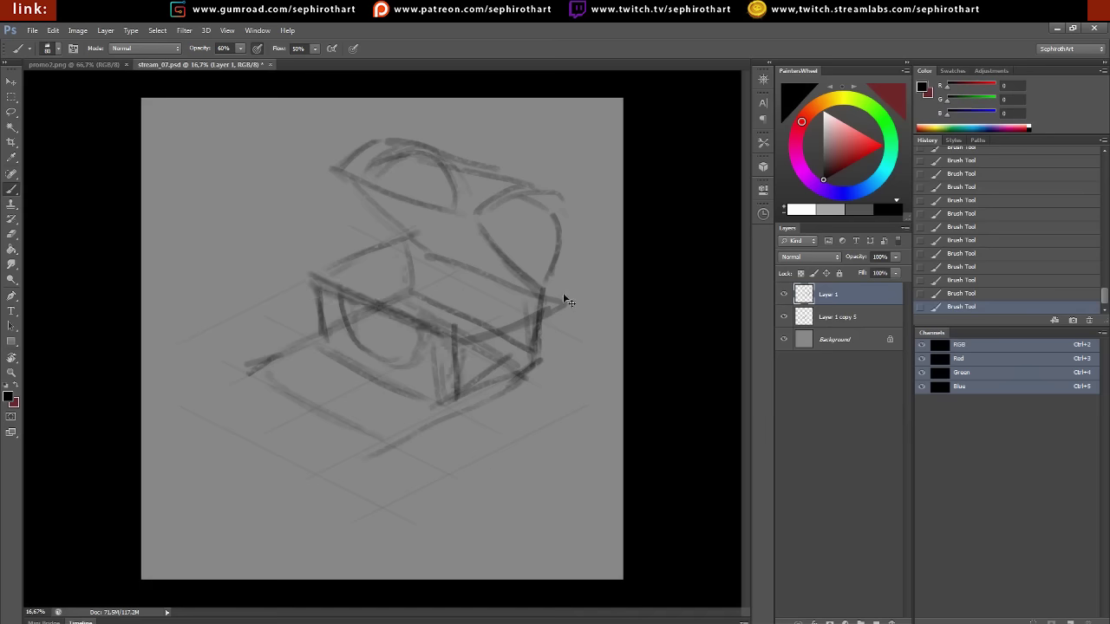
Rescale the chest sketch so it fits the grid
key(ctrl+t)
drag(611, 115, 595, 154)
key(Return)
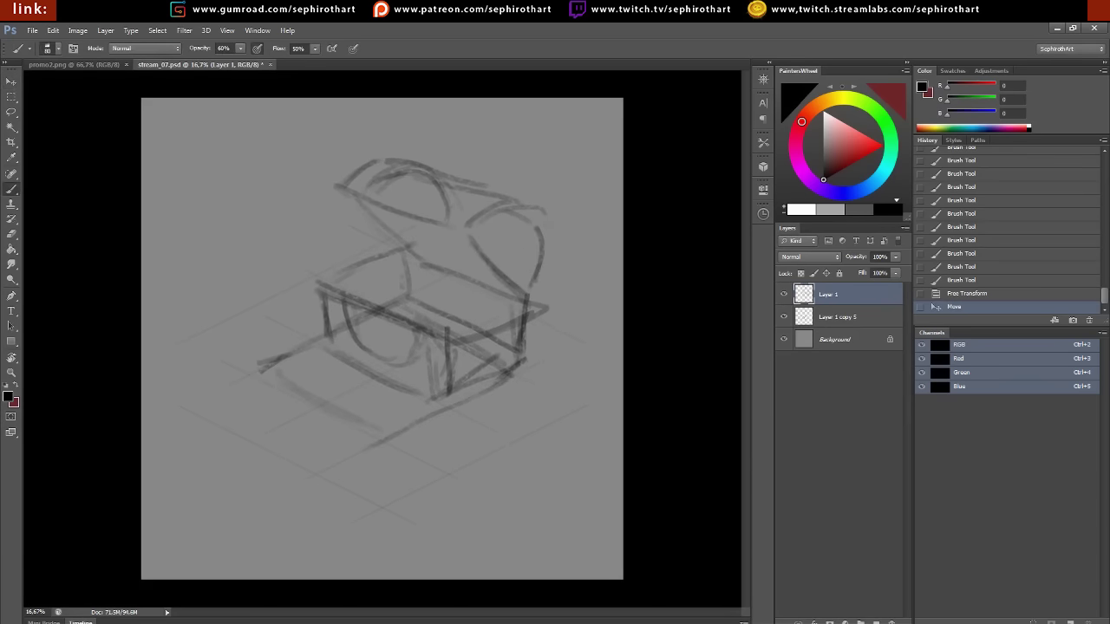
On a new layer, paint broad dark strokes starting the thick looping tongue band
key(ctrl+shift+alt+n)
mouse_move(447, 273)
mouse_down()
mouse_move(391, 260)
mouse_move(330, 291)
mouse_move(273, 368)
mouse_move(290, 360)
mouse_up()
drag(251, 247, 213, 273)
mouse_move(278, 225)
mouse_down()
mouse_move(225, 273)
mouse_move(290, 299)
mouse_move(312, 277)
mouse_move(300, 270)
mouse_up()
Paint a round creature head and body at the tongue's end
key(e)
key(b)
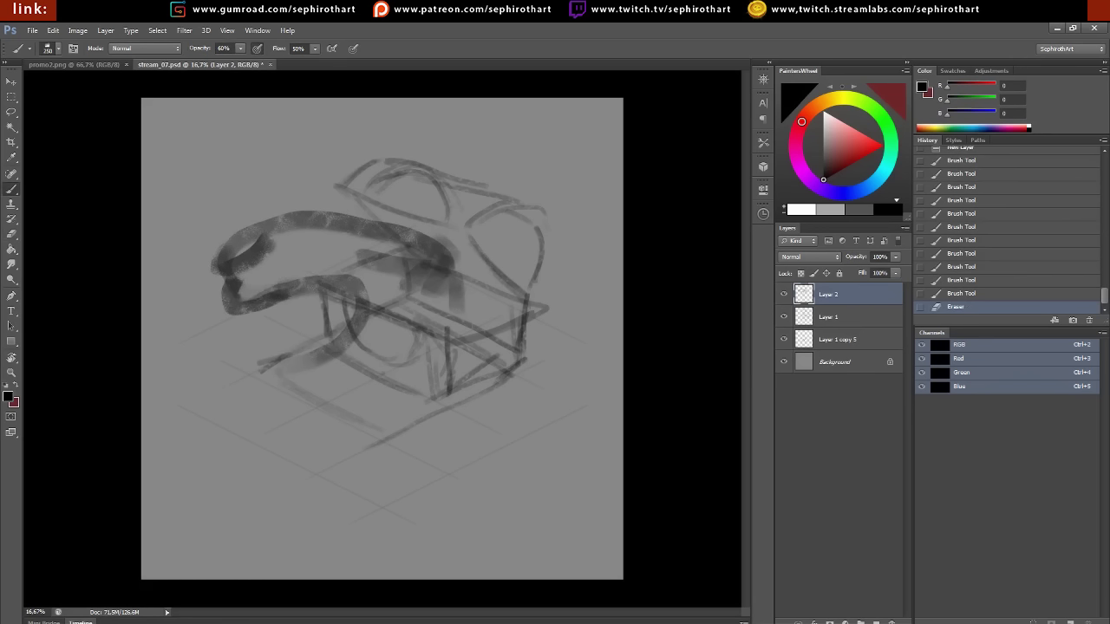
mouse_move(230, 223)
mouse_down()
mouse_move(238, 238)
mouse_move(208, 249)
mouse_move(177, 215)
mouse_move(198, 243)
mouse_up()
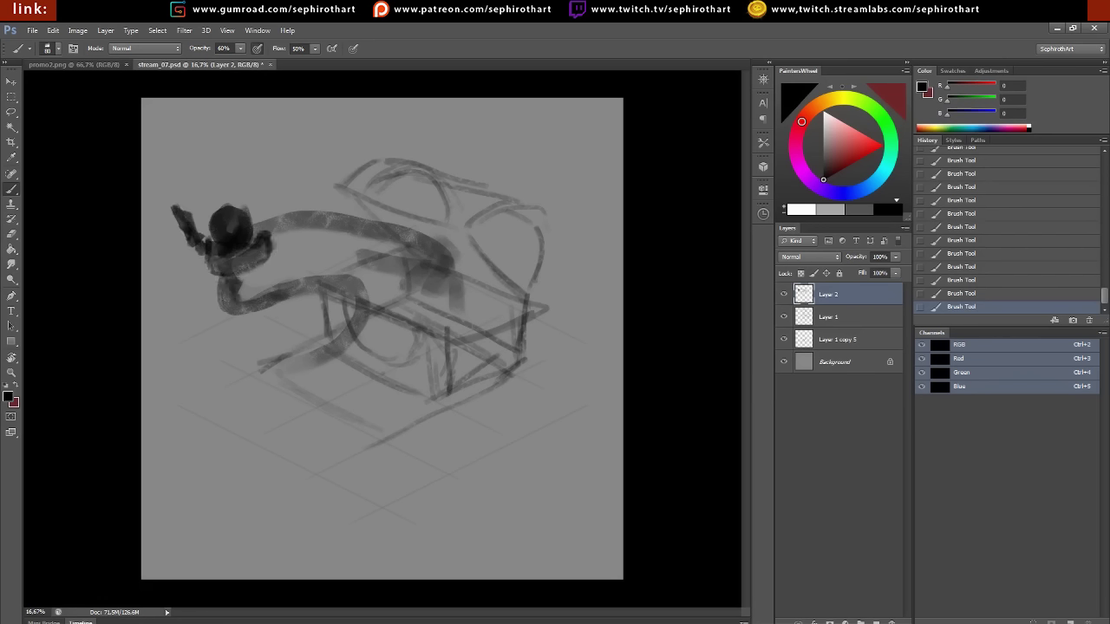
drag(243, 287, 269, 275)
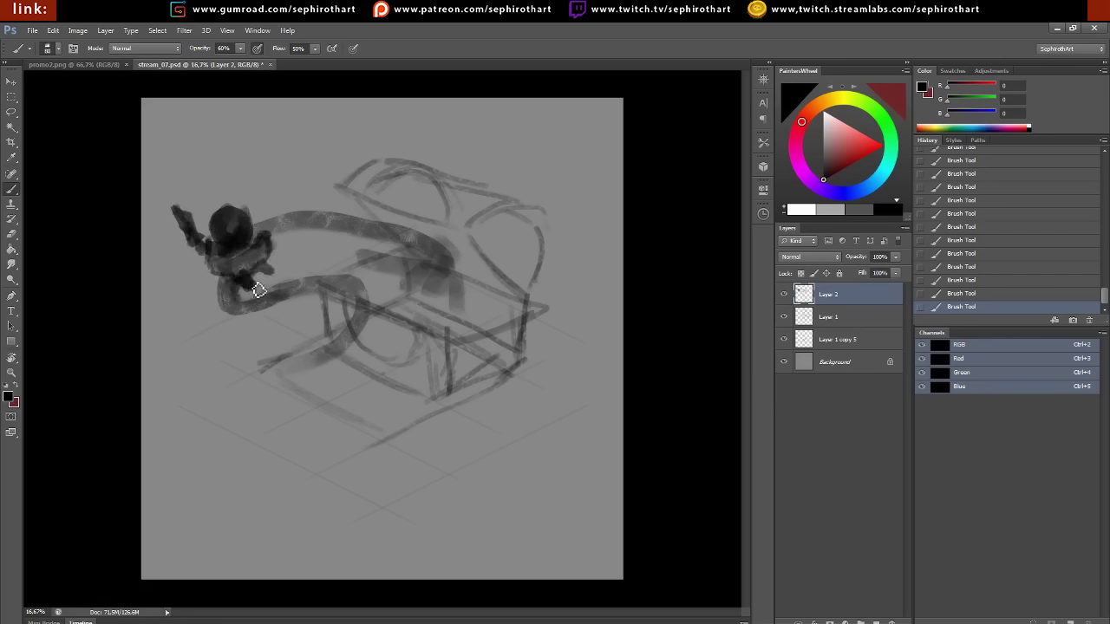
drag(251, 220, 247, 215)
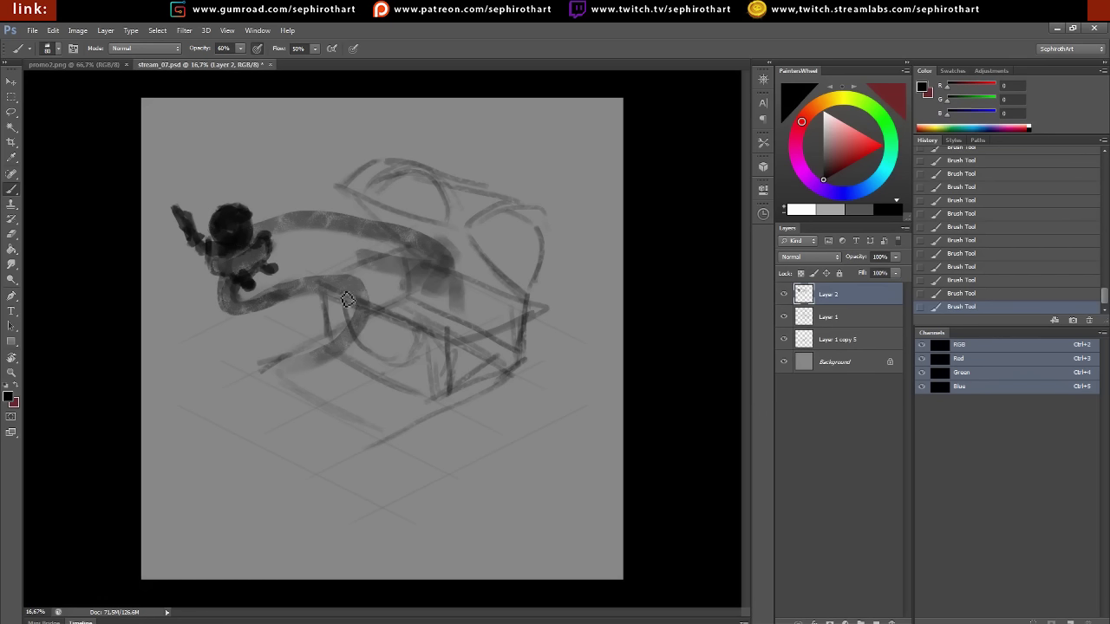
Add strokes across tongue and chest, lid details, fangs, and a front corner post
drag(321, 245, 459, 286)
drag(460, 243, 486, 313)
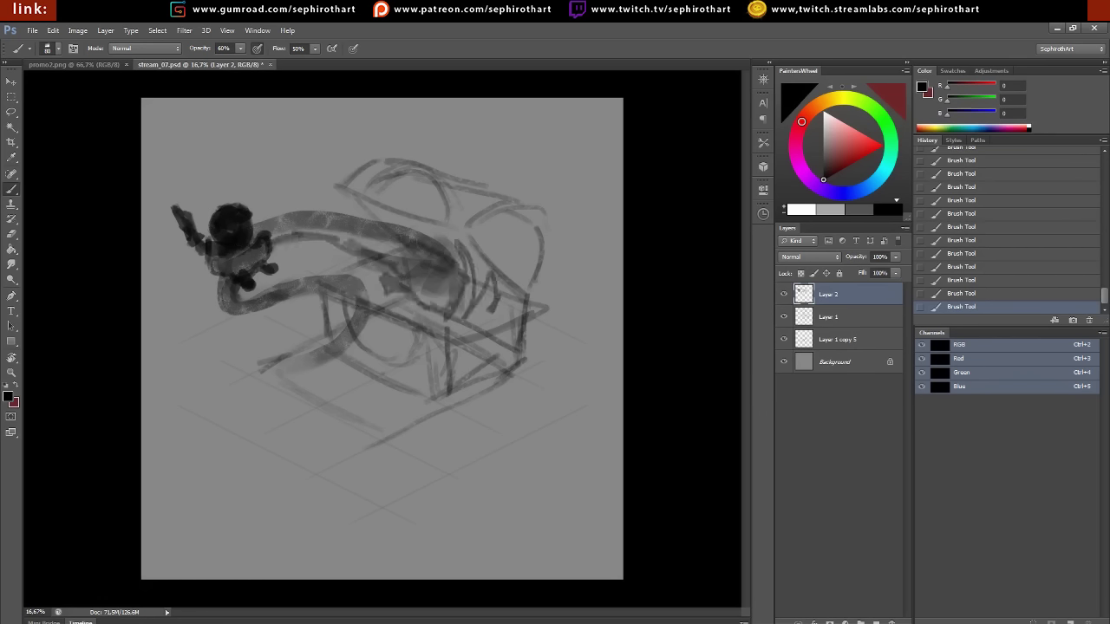
mouse_move(368, 208)
mouse_down()
mouse_move(357, 278)
mouse_move(437, 307)
mouse_up()
mouse_move(434, 230)
mouse_down()
mouse_move(404, 203)
mouse_move(426, 210)
mouse_move(397, 206)
mouse_move(434, 186)
mouse_up()
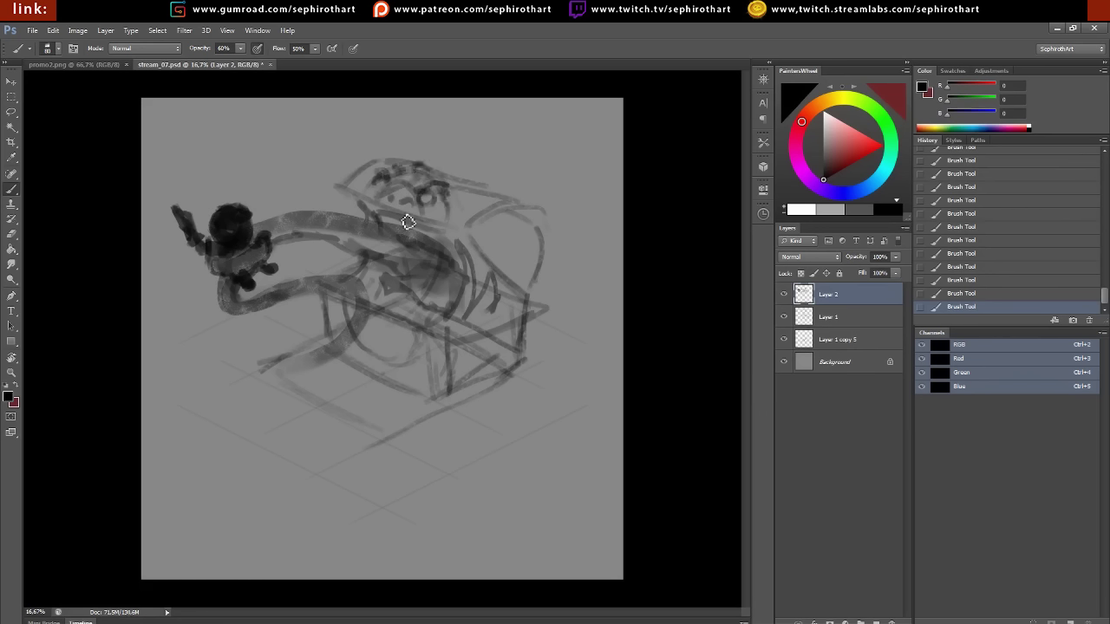
mouse_move(407, 222)
mouse_down()
mouse_move(390, 232)
mouse_move(425, 240)
mouse_move(482, 208)
mouse_move(458, 183)
mouse_up()
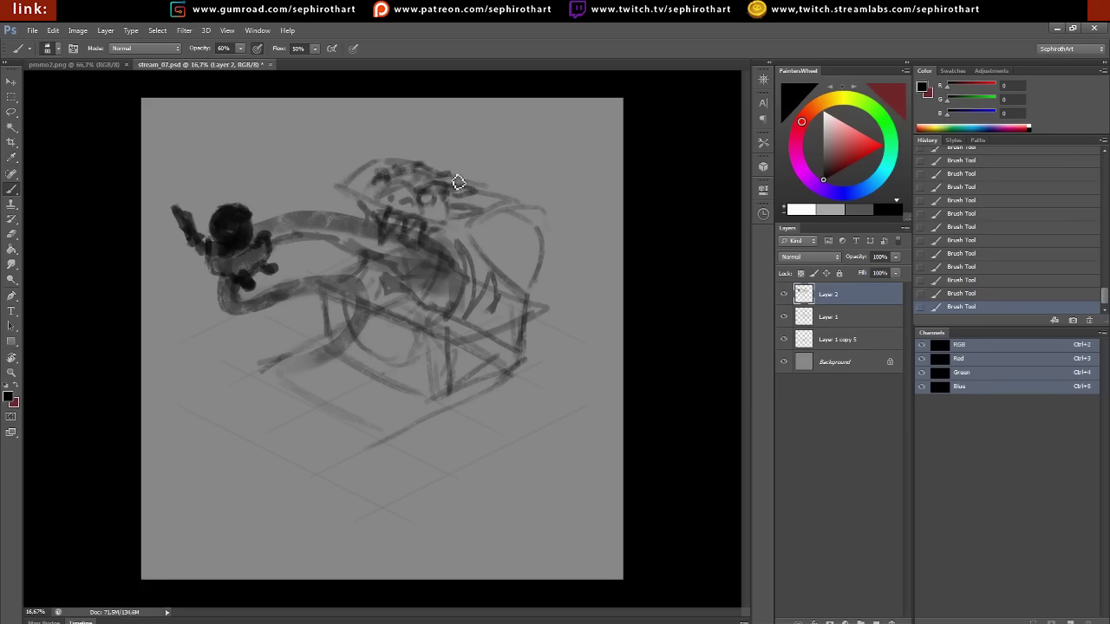
drag(359, 204, 383, 214)
drag(377, 315, 399, 321)
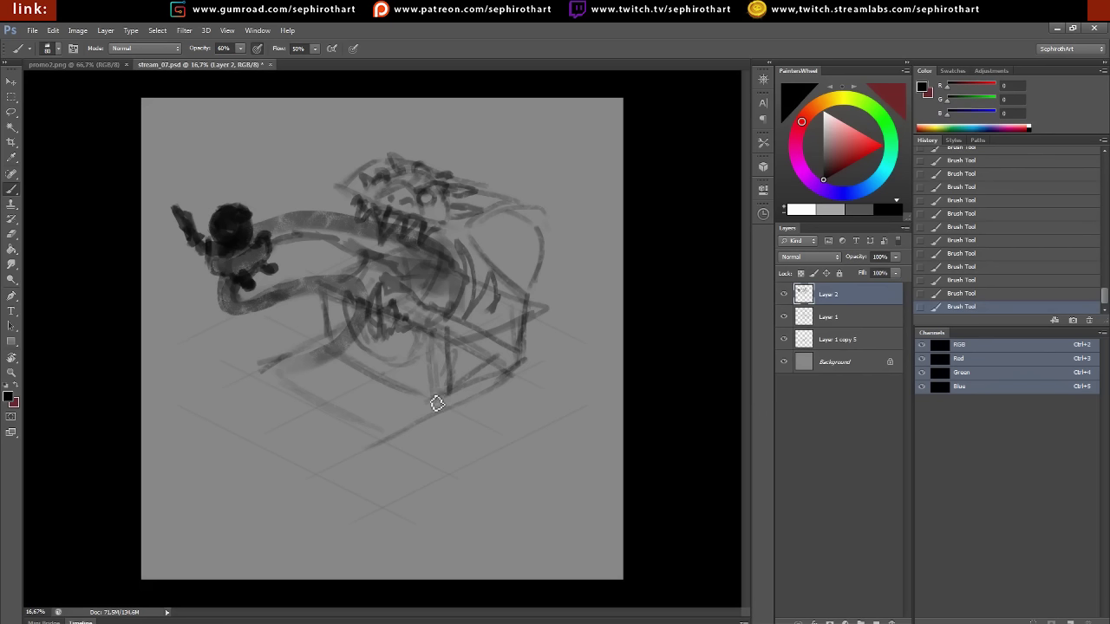
mouse_move(455, 403)
mouse_down()
mouse_move(443, 326)
mouse_move(433, 345)
mouse_up()
Draw a second left front post, the right front panel, and arcs and details on the lid
mouse_move(314, 288)
mouse_down()
mouse_move(314, 319)
mouse_move(336, 337)
mouse_move(317, 356)
mouse_move(413, 371)
mouse_up()
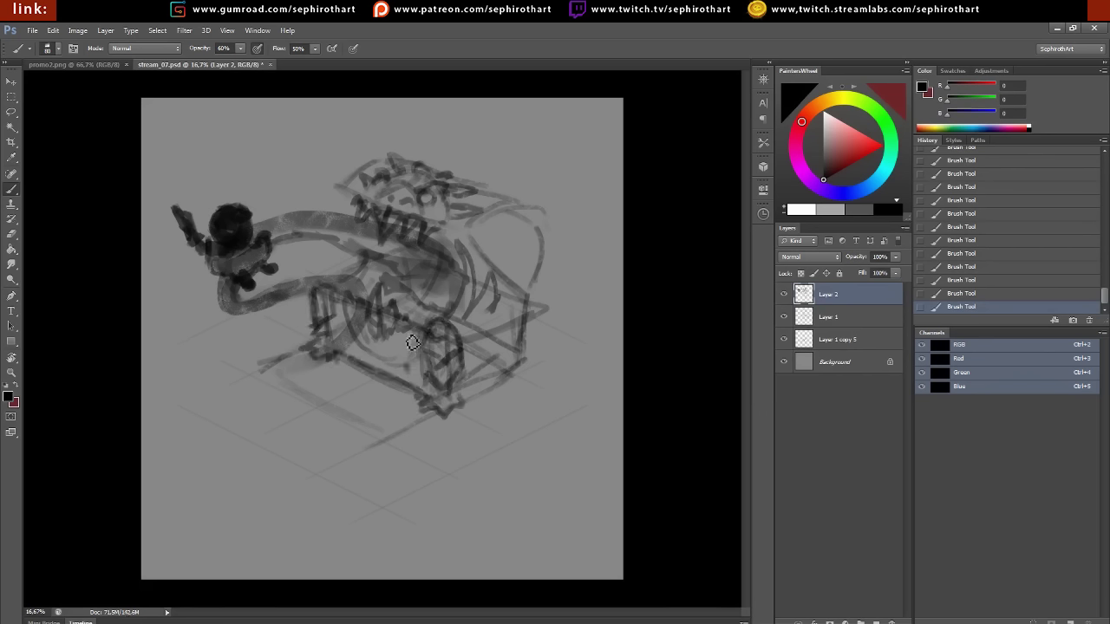
mouse_move(468, 335)
mouse_down()
mouse_move(508, 315)
mouse_move(521, 352)
mouse_move(466, 391)
mouse_move(525, 301)
mouse_move(539, 341)
mouse_up()
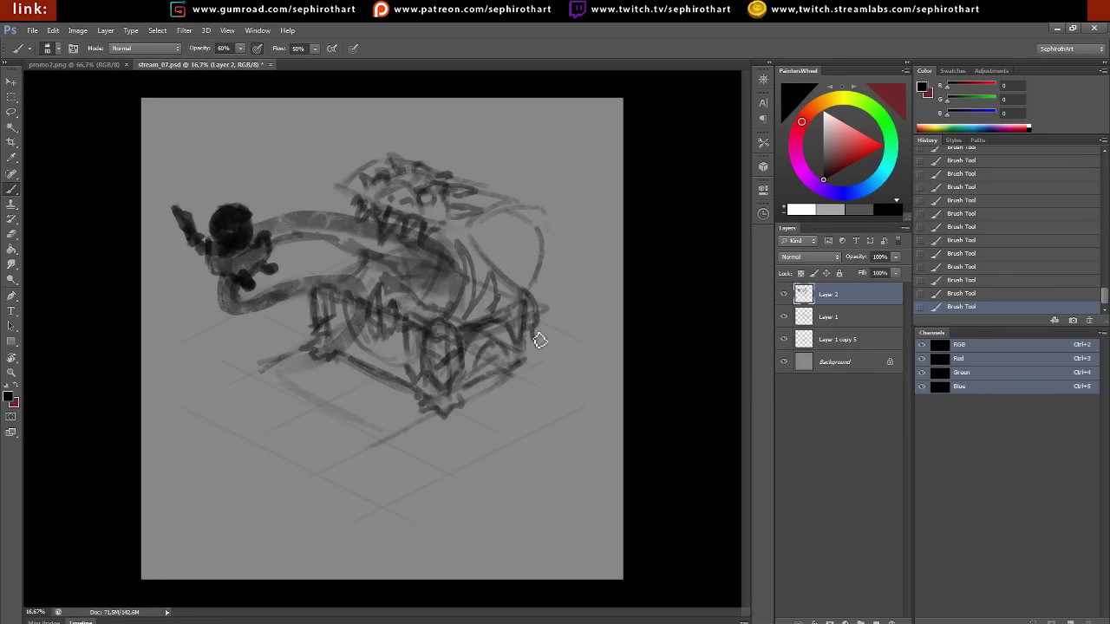
mouse_move(536, 381)
mouse_down()
mouse_move(486, 234)
mouse_move(526, 280)
mouse_move(533, 240)
mouse_up()
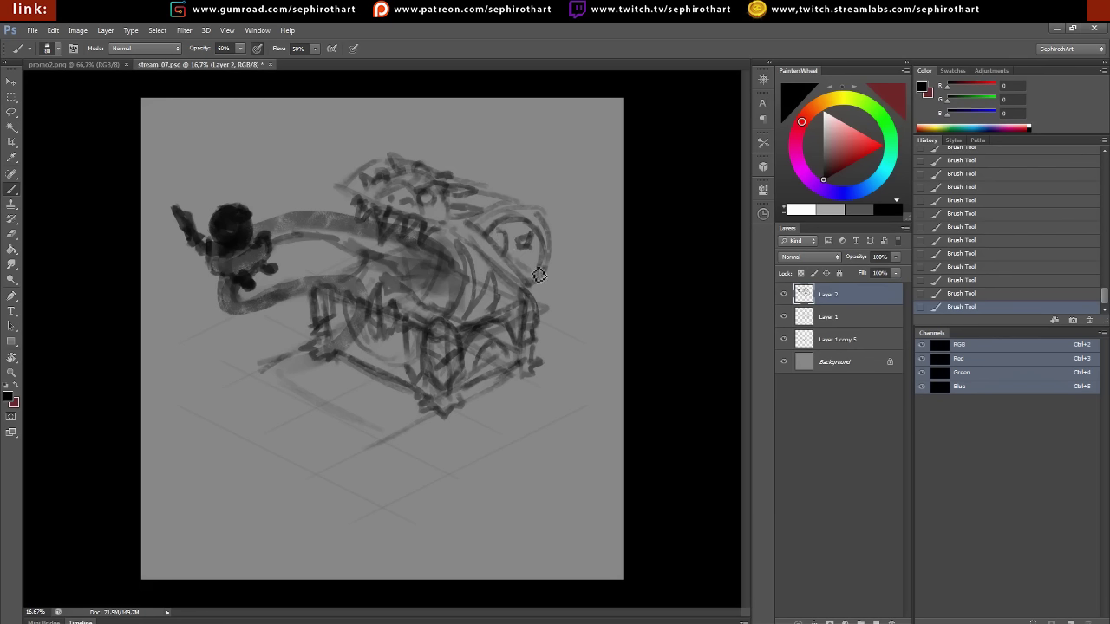
drag(496, 204, 550, 233)
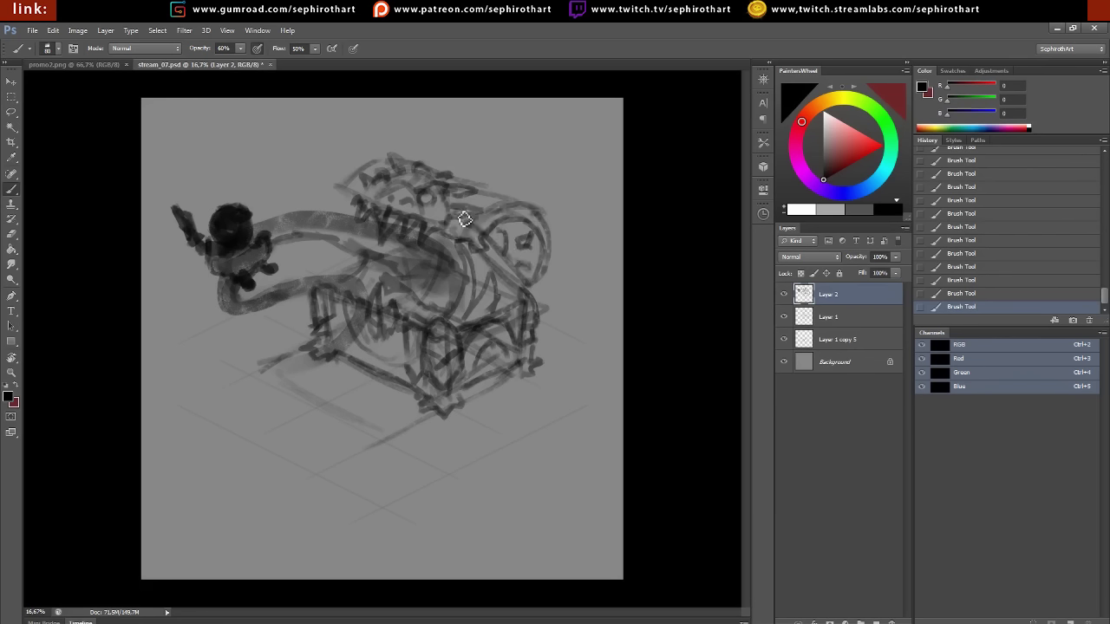
drag(465, 219, 525, 201)
mouse_move(346, 208)
mouse_down()
mouse_move(395, 166)
mouse_move(369, 161)
mouse_up()
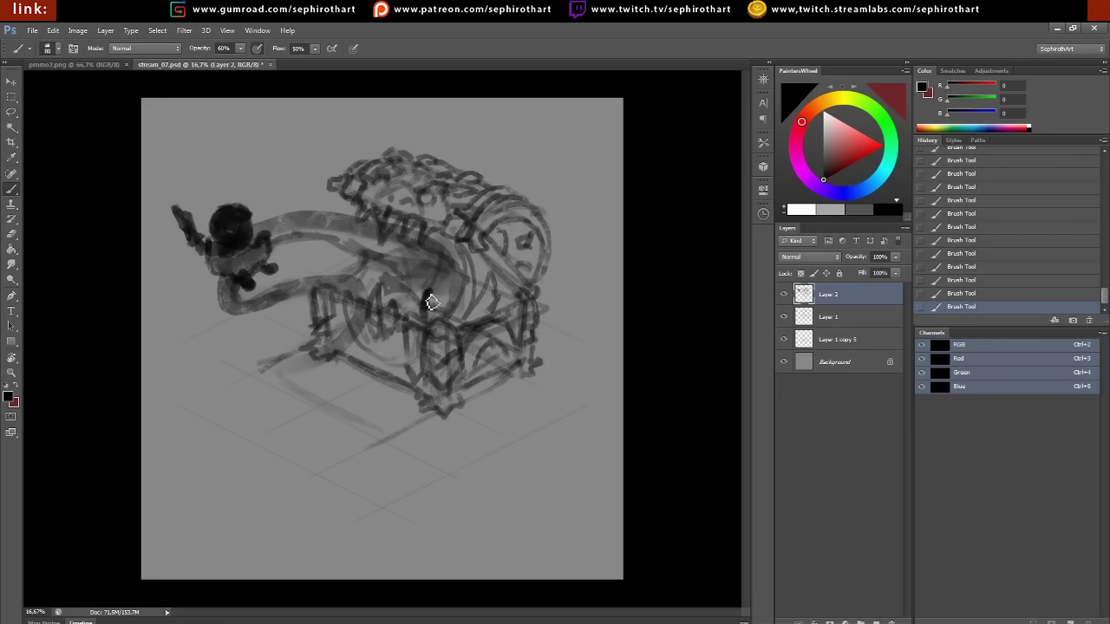
Add a round ornament and curved stroke on the chest front, and outline the base
mouse_move(448, 304)
mouse_down()
mouse_move(426, 300)
mouse_move(465, 312)
mouse_move(470, 272)
mouse_move(486, 304)
mouse_up()
mouse_move(374, 280)
mouse_down()
mouse_move(357, 292)
mouse_move(322, 259)
mouse_move(344, 257)
mouse_move(376, 376)
mouse_move(403, 343)
mouse_move(389, 396)
mouse_move(437, 410)
mouse_move(470, 384)
mouse_move(520, 397)
mouse_move(562, 342)
mouse_up()
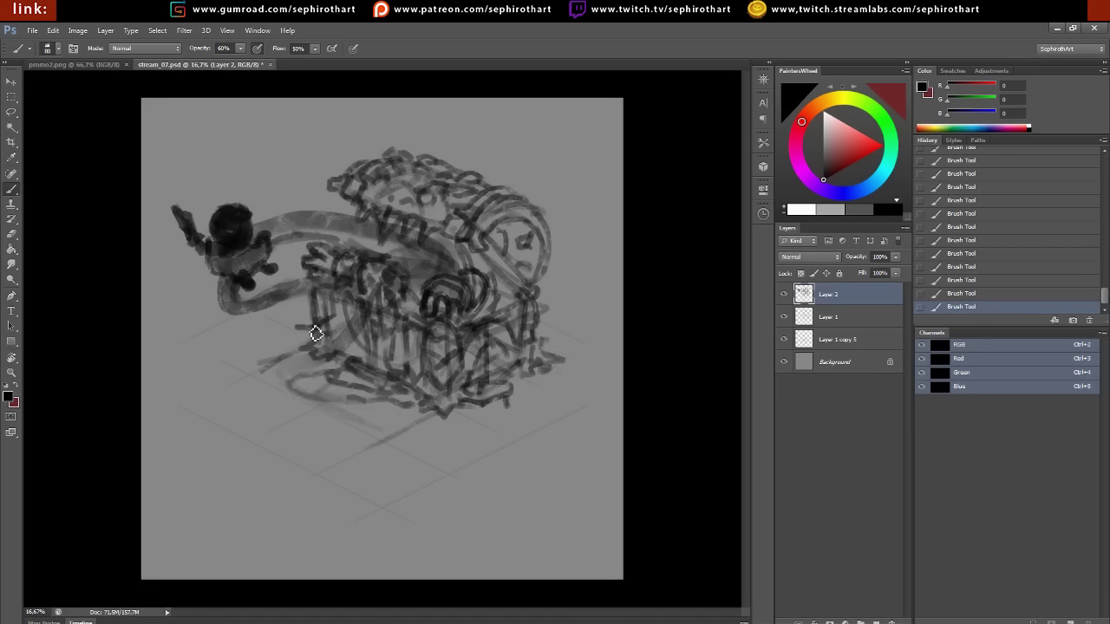
drag(314, 327, 276, 360)
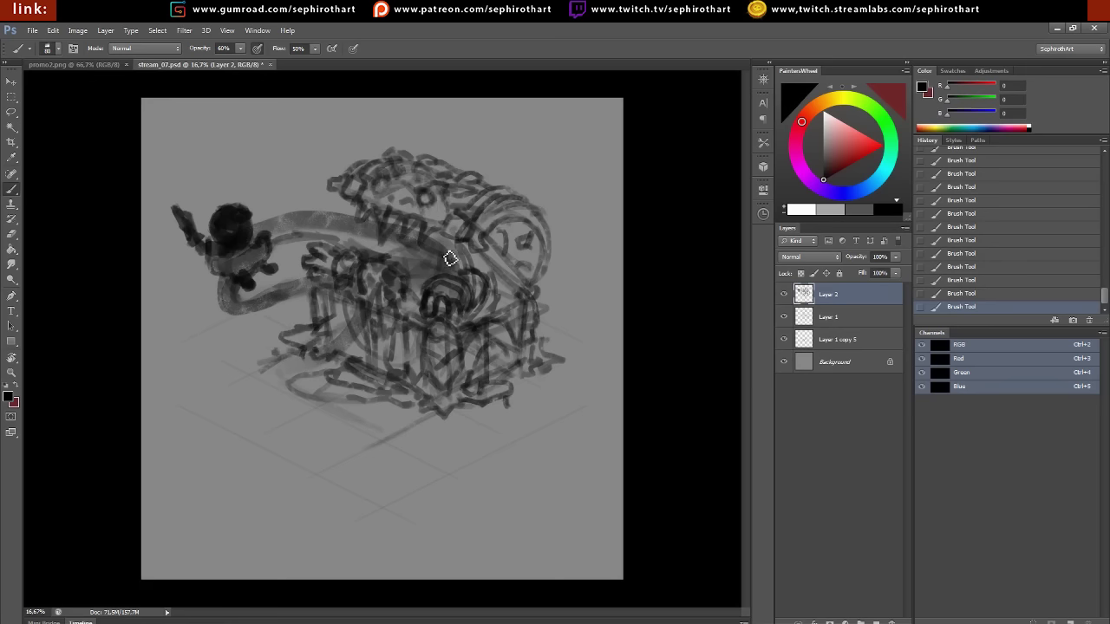
Merge the two sketch layers and shrink the drawing to about 91%, nudging it into place
ctrl+click(827, 320)
key(ctrl+e)
key(ctrl+t)
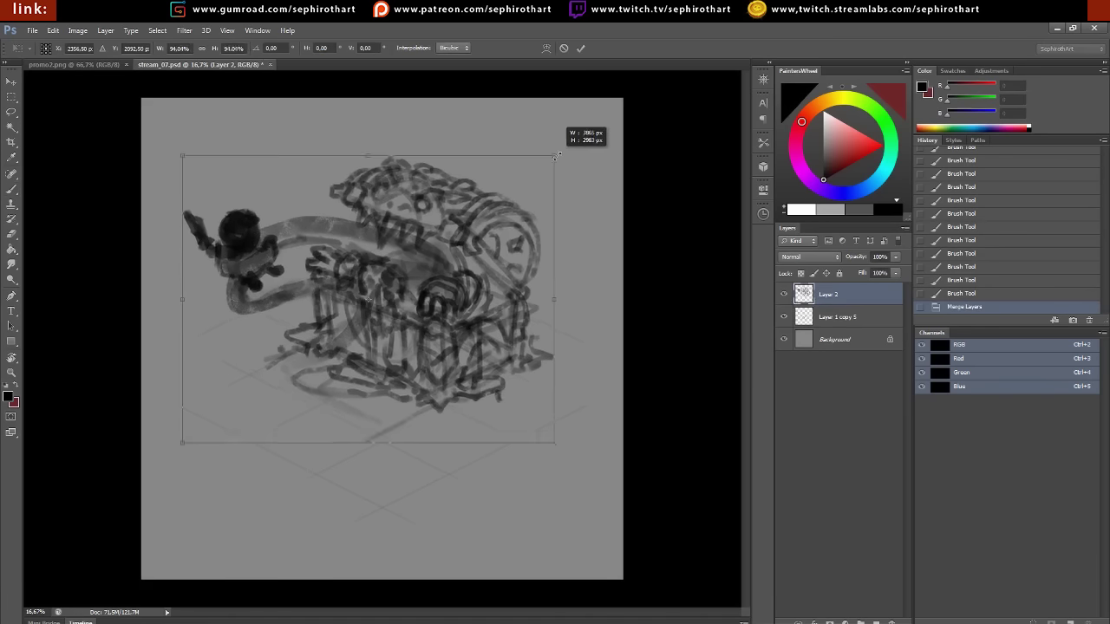
drag(593, 156, 547, 160)
key(b)
click(505, 255)
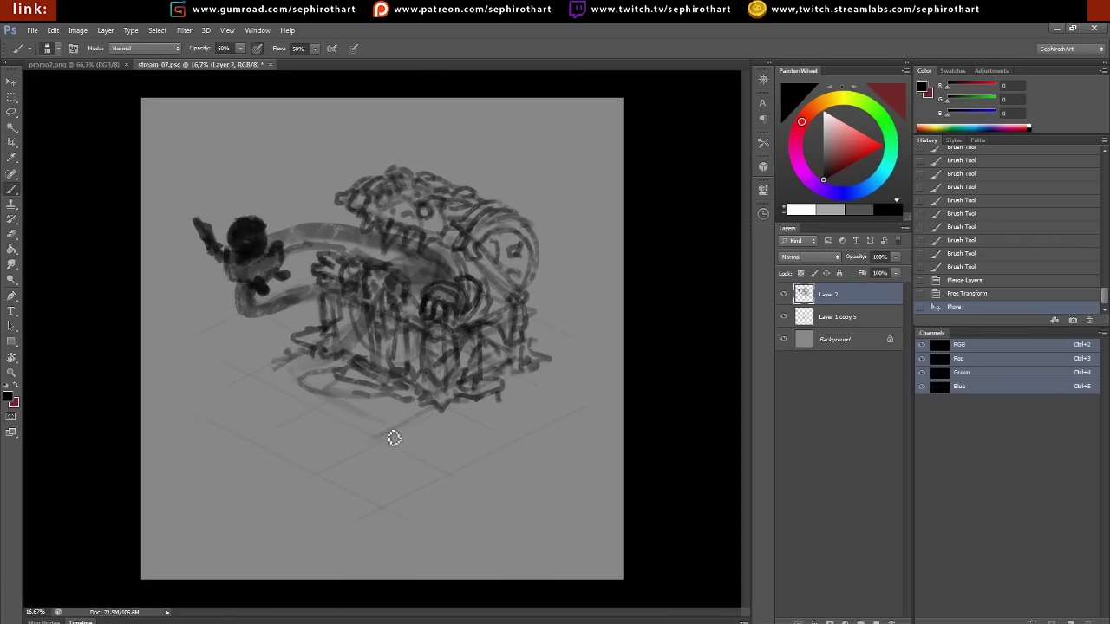
drag(390, 434, 440, 423)
Paint small coin rings scattered around the chest's base, including two on the left
drag(520, 386, 529, 392)
drag(557, 363, 560, 337)
drag(516, 401, 538, 409)
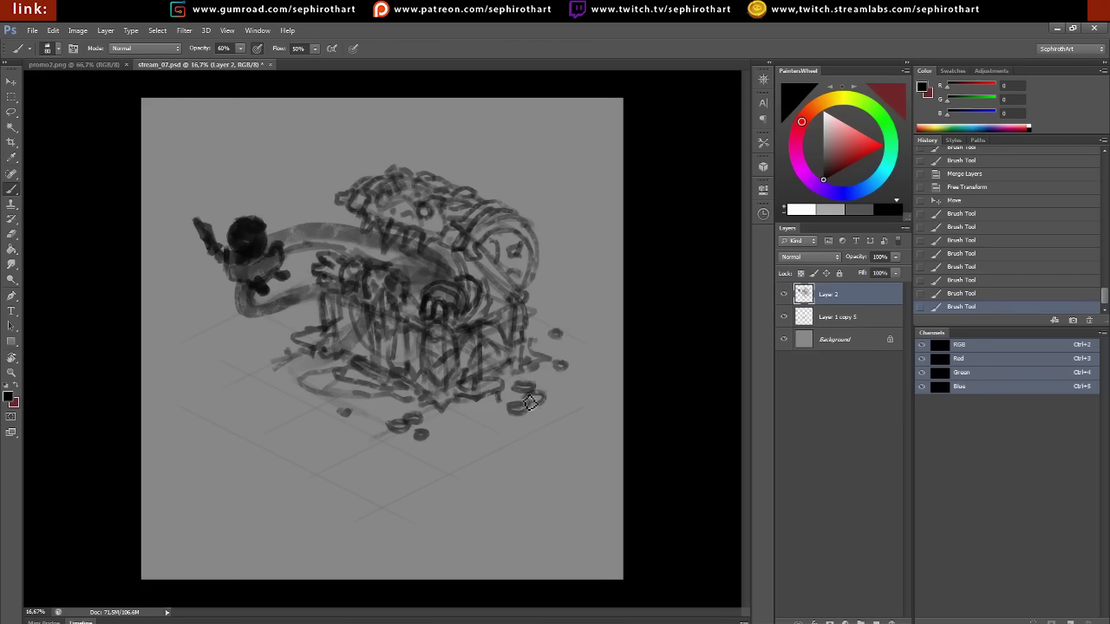
mouse_move(227, 357)
mouse_down()
mouse_move(211, 360)
mouse_move(256, 343)
mouse_up()
drag(253, 355, 241, 358)
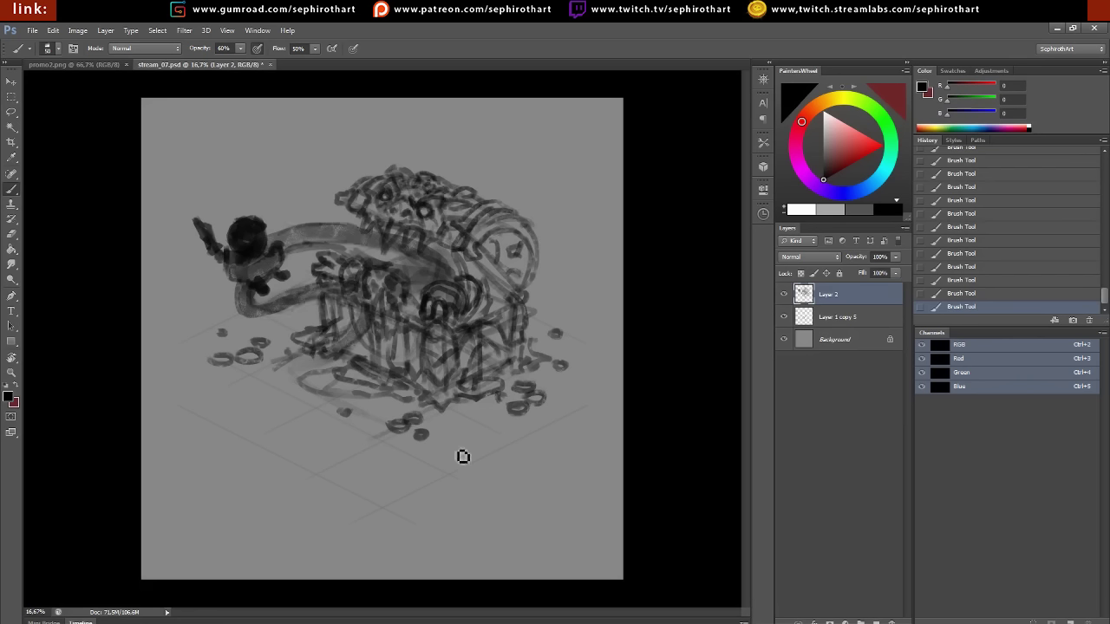
Rough in floor grid lines beneath the chest, extending left and to the right edge
mouse_move(463, 456)
mouse_down()
mouse_move(474, 421)
mouse_move(453, 482)
mouse_up()
drag(392, 501, 575, 411)
drag(506, 440, 503, 473)
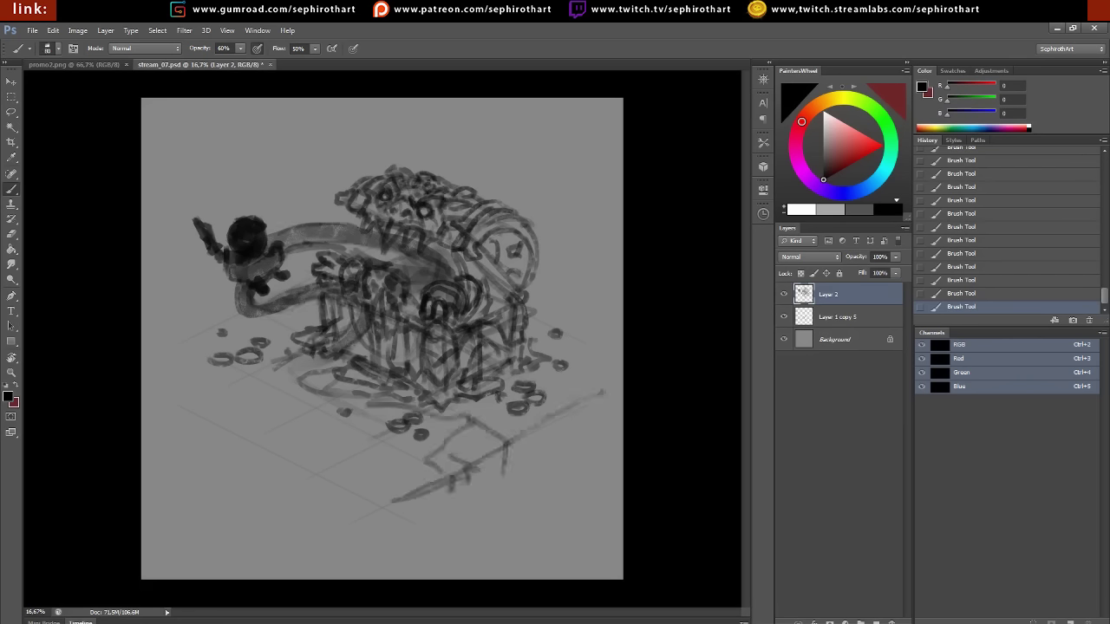
mouse_move(434, 479)
mouse_down()
mouse_move(378, 419)
mouse_move(404, 413)
mouse_up()
drag(254, 444, 335, 403)
drag(331, 470, 411, 511)
drag(222, 397, 270, 418)
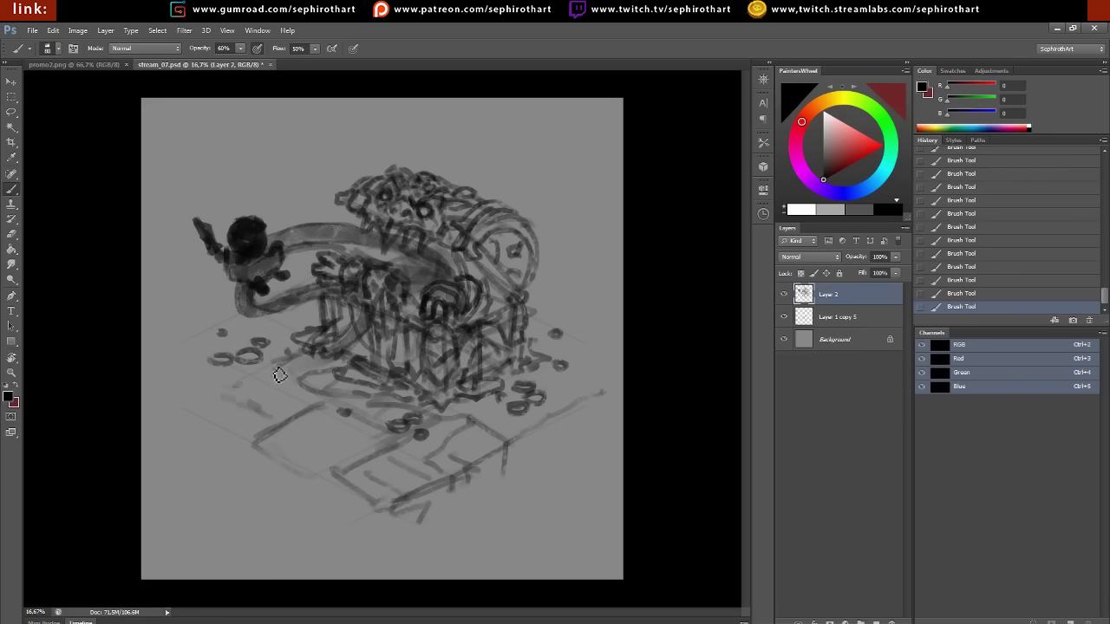
drag(579, 406, 565, 423)
drag(571, 425, 553, 442)
Draw a cross-shaped post under the chest and outline the platform's left, front and top edges
drag(431, 455, 451, 428)
mouse_move(439, 383)
mouse_down()
mouse_move(423, 457)
mouse_move(431, 475)
mouse_up()
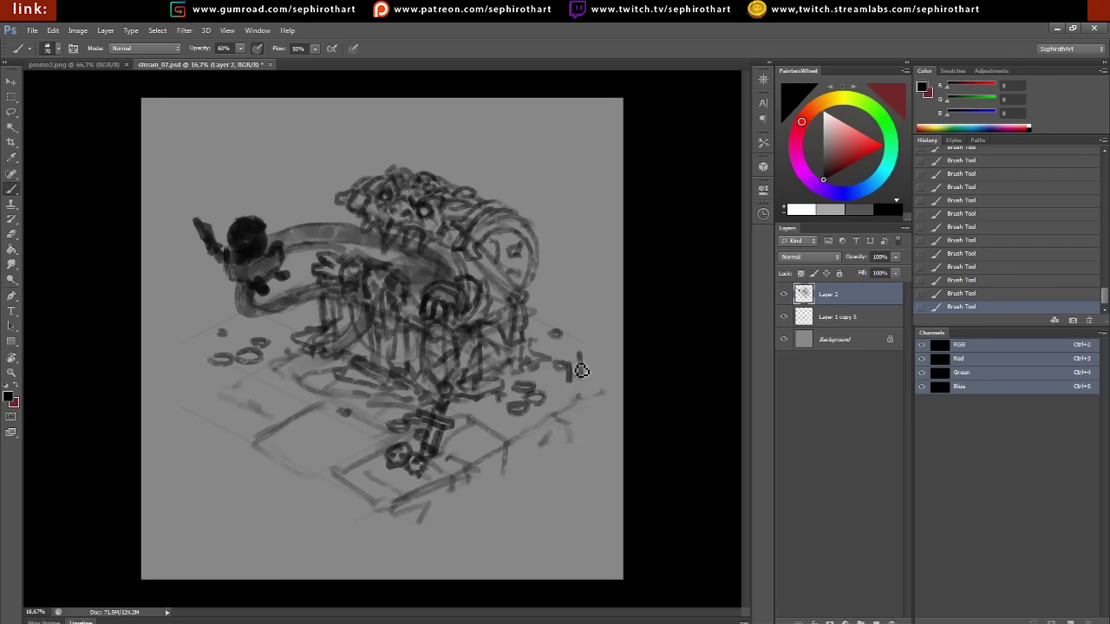
mouse_move(571, 373)
mouse_down()
mouse_move(554, 384)
mouse_move(555, 367)
mouse_move(583, 439)
mouse_up()
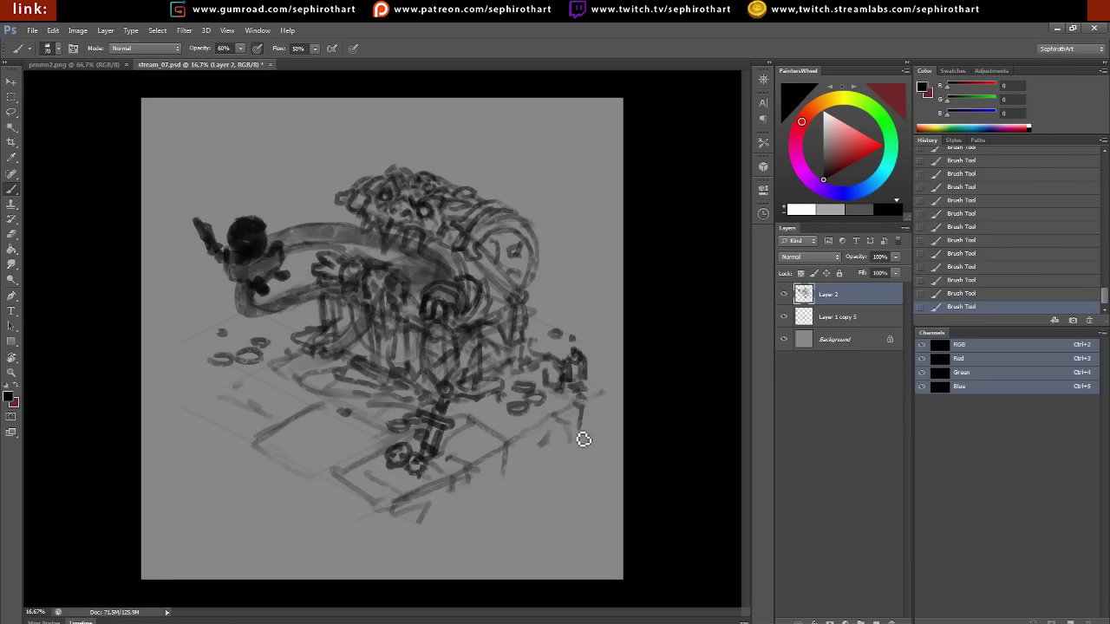
mouse_move(208, 356)
mouse_down()
mouse_move(198, 382)
mouse_move(181, 379)
mouse_move(212, 423)
mouse_move(331, 474)
mouse_up()
mouse_move(197, 413)
mouse_down()
mouse_move(346, 495)
mouse_move(328, 515)
mouse_up()
mouse_move(364, 494)
mouse_down()
mouse_move(390, 470)
mouse_move(362, 547)
mouse_move(323, 523)
mouse_up()
mouse_move(208, 329)
mouse_down()
mouse_move(145, 364)
mouse_move(308, 319)
mouse_up()
Draw a box on the right with two spears, and scatter treasure marks on the left
mouse_move(546, 284)
mouse_down()
mouse_move(558, 317)
mouse_move(607, 290)
mouse_move(604, 336)
mouse_move(603, 262)
mouse_up()
mouse_move(555, 295)
mouse_down()
mouse_move(532, 315)
mouse_move(567, 322)
mouse_move(562, 331)
mouse_up()
drag(292, 404, 331, 424)
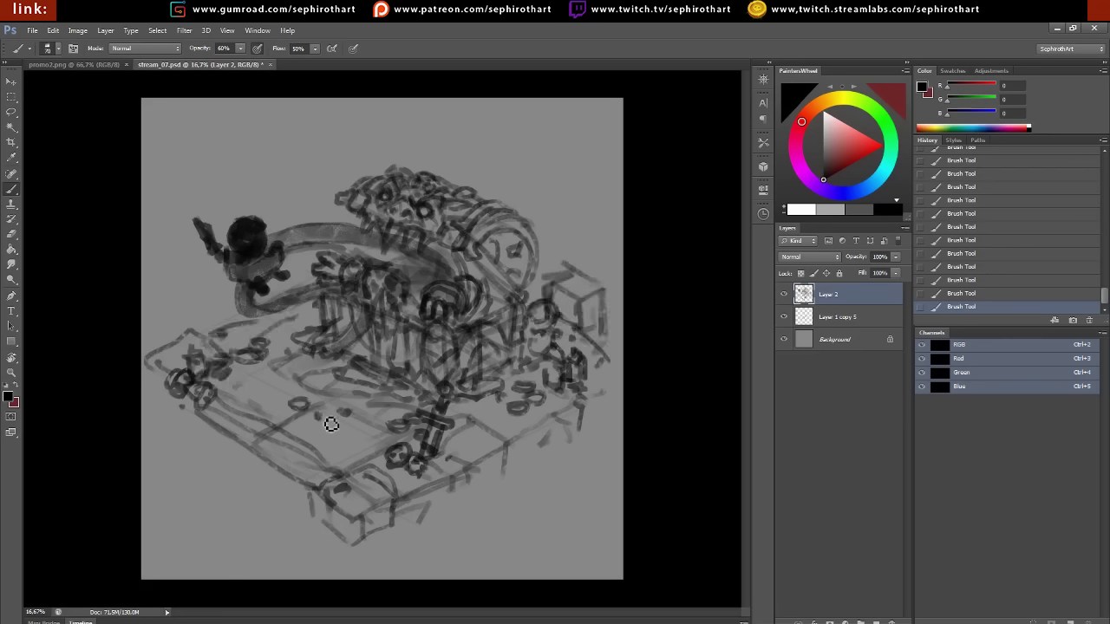
drag(205, 322, 236, 314)
drag(156, 340, 191, 328)
drag(201, 299, 208, 322)
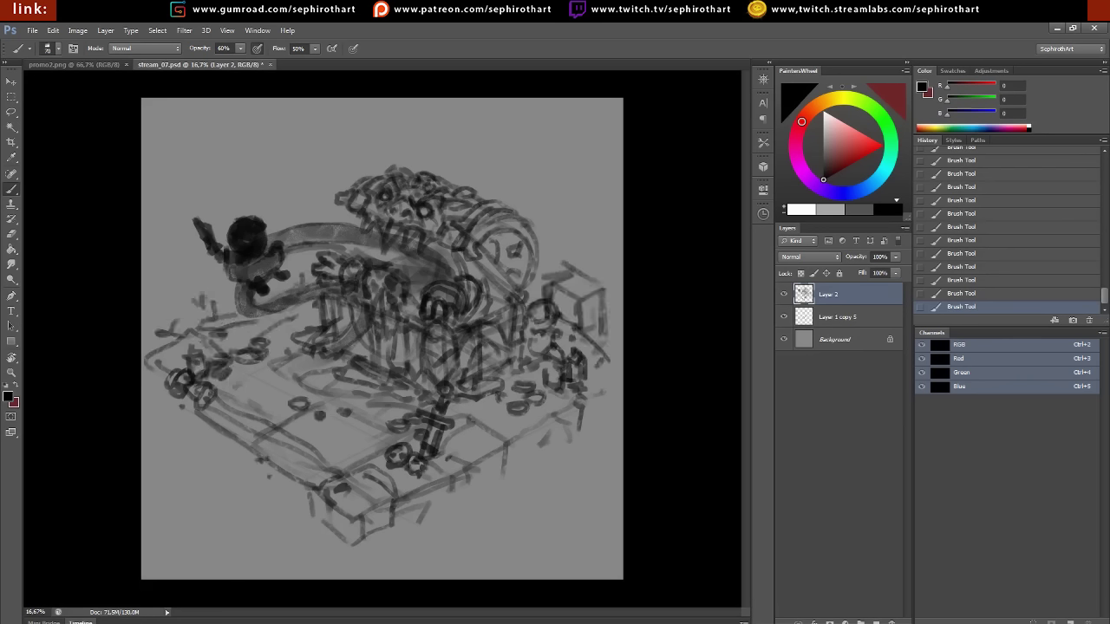
mouse_move(543, 270)
mouse_down()
mouse_move(553, 163)
mouse_move(555, 217)
mouse_up()
mouse_move(557, 289)
mouse_down()
mouse_move(571, 180)
mouse_move(550, 278)
mouse_move(605, 313)
mouse_up()
Add squiggles and small marks on the left platform and reinforce its lower and right edges
drag(263, 380, 237, 383)
mouse_move(252, 392)
mouse_down()
mouse_move(235, 402)
mouse_move(286, 487)
mouse_move(271, 522)
mouse_up()
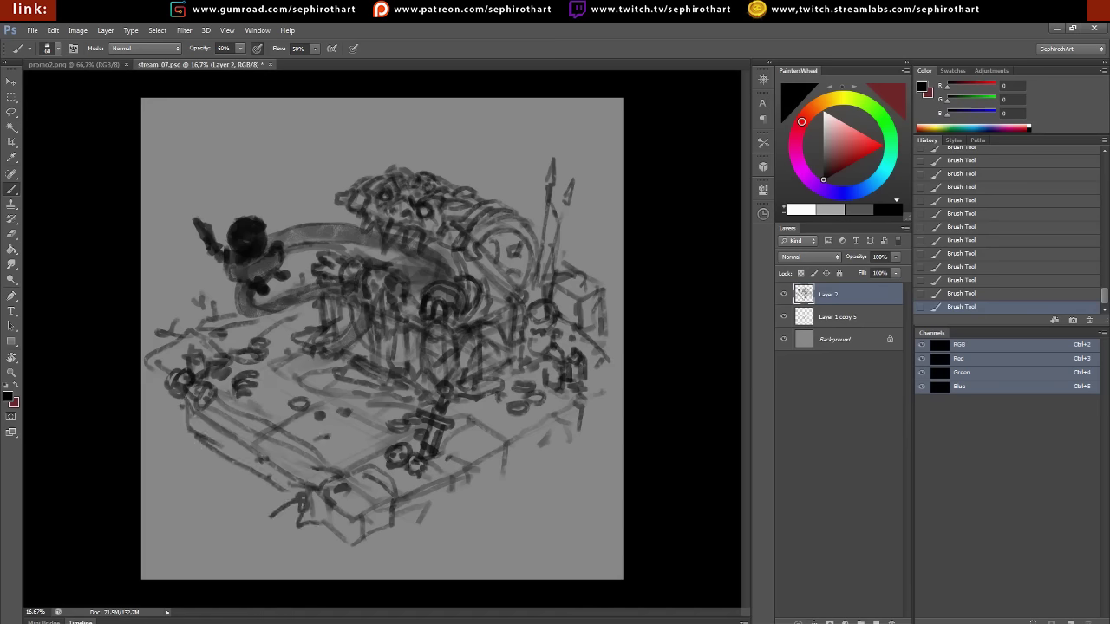
drag(465, 485, 531, 447)
drag(511, 494, 598, 418)
drag(268, 415, 219, 419)
drag(185, 397, 158, 413)
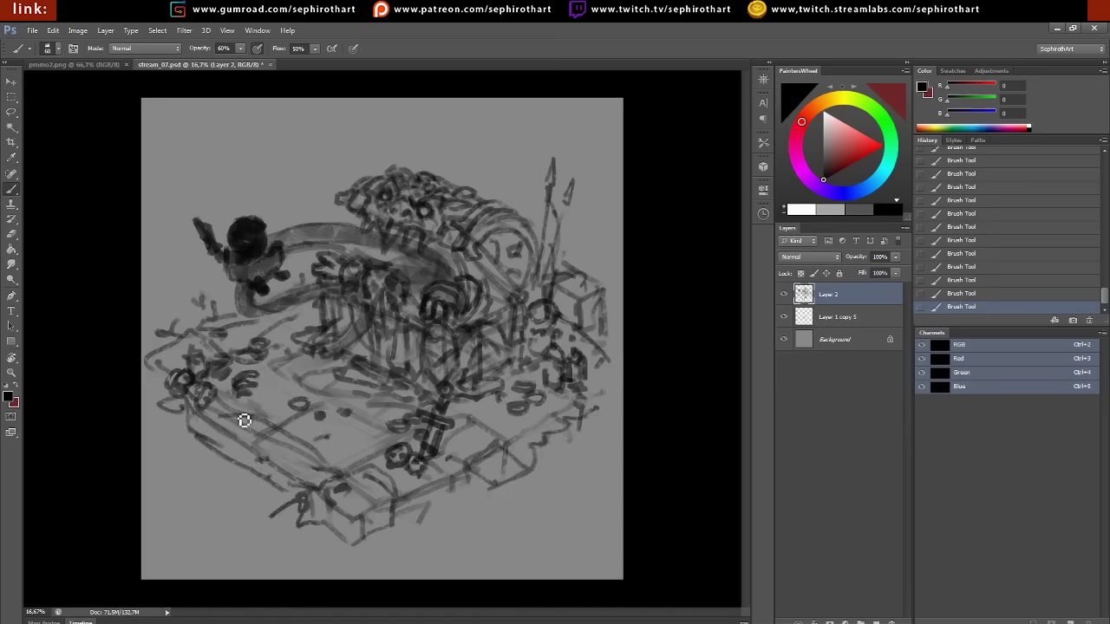
click(12, 118)
drag(231, 183, 217, 308)
Cut the lassoed chest, paste it in place, and slightly shrink, skew and tilt it
drag(445, 382, 553, 170)
key(ctrl+x)
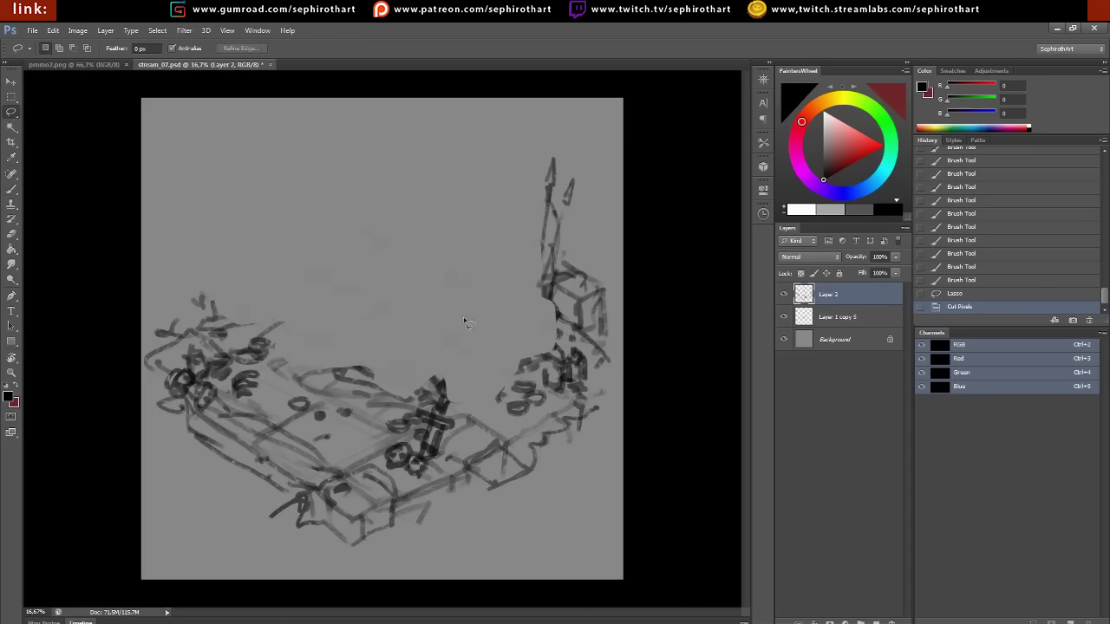
key(ctrl+shift+v)
key(ctrl+t)
drag(512, 250, 498, 252)
drag(550, 164, 537, 168)
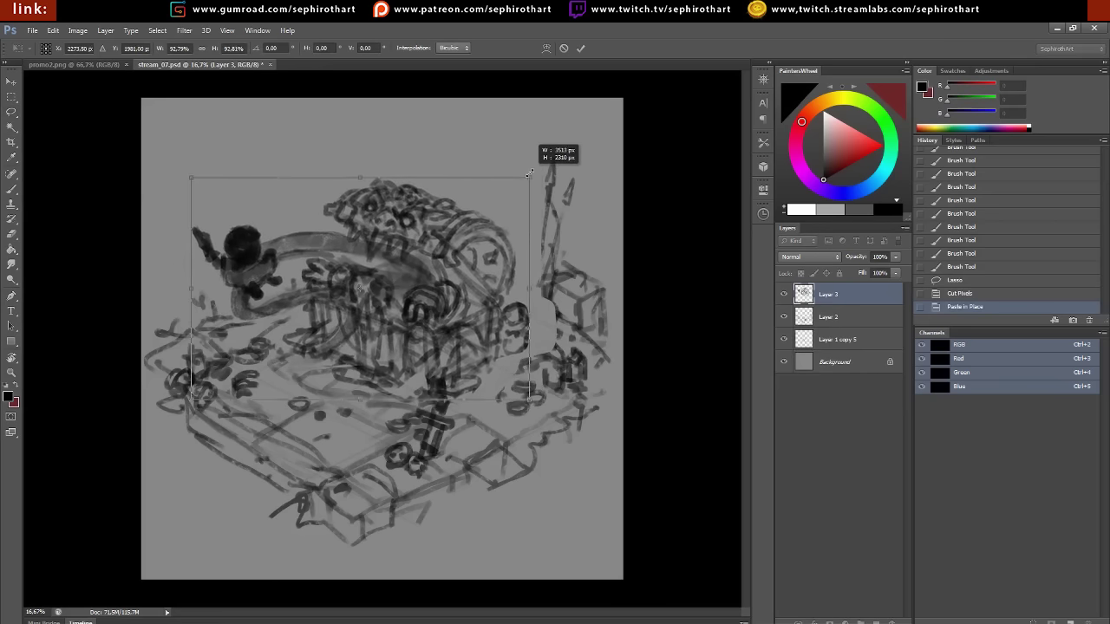
drag(184, 168, 181, 179)
drag(548, 163, 541, 168)
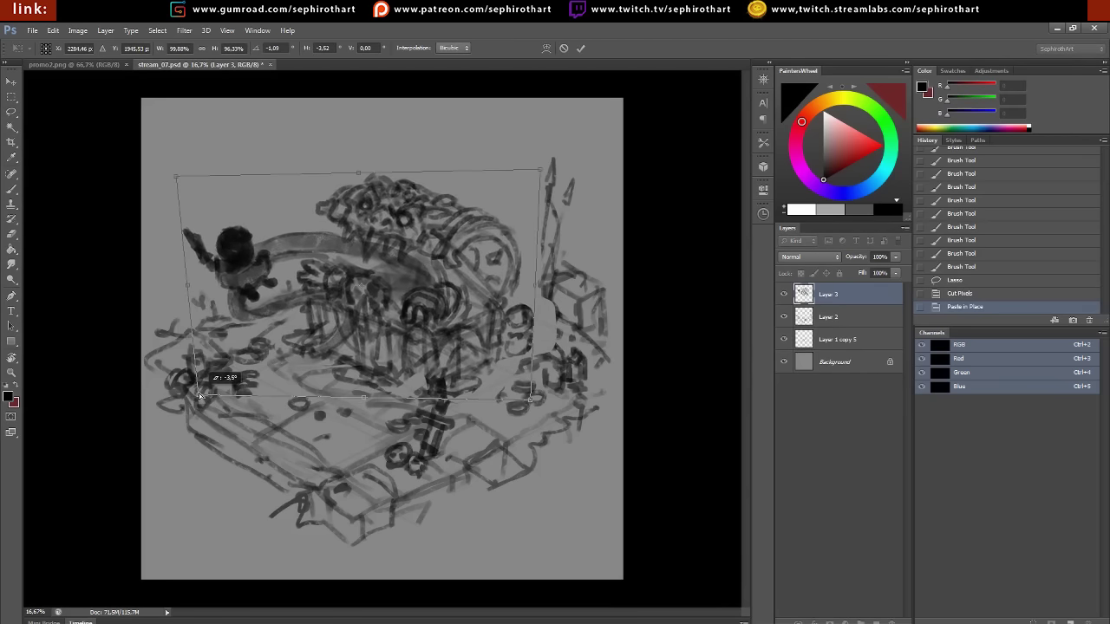
drag(199, 392, 198, 394)
drag(178, 173, 184, 179)
key(Return)
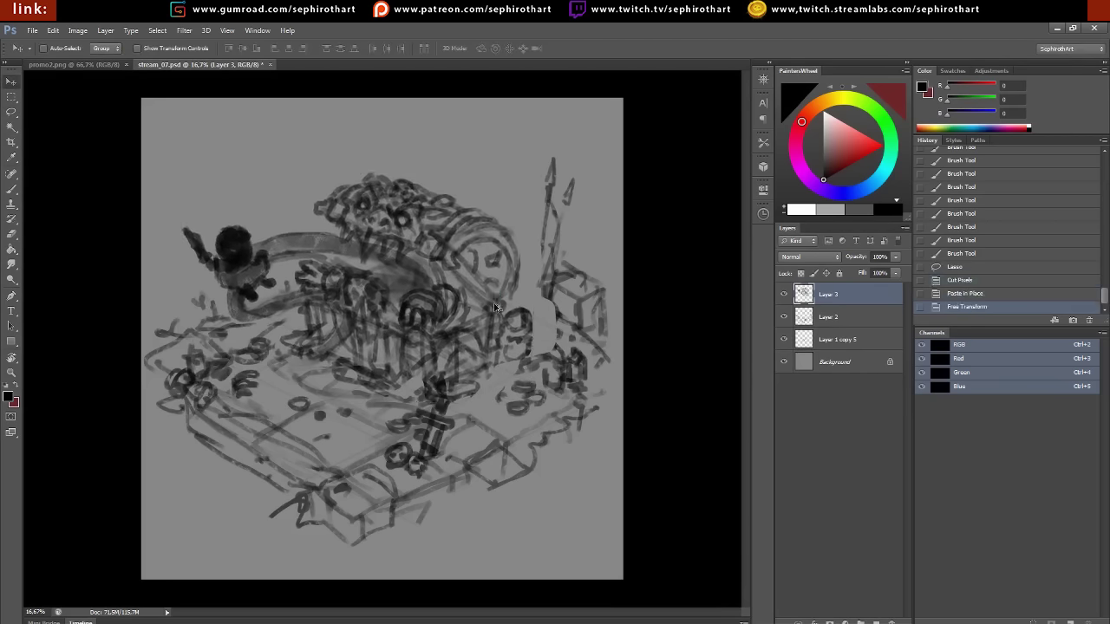
Undo that transform, then redo it, nudging the chest into position over the platform
key(ctrl+alt+z)
key(ctrl+alt+z)
key(ctrl+alt+z)
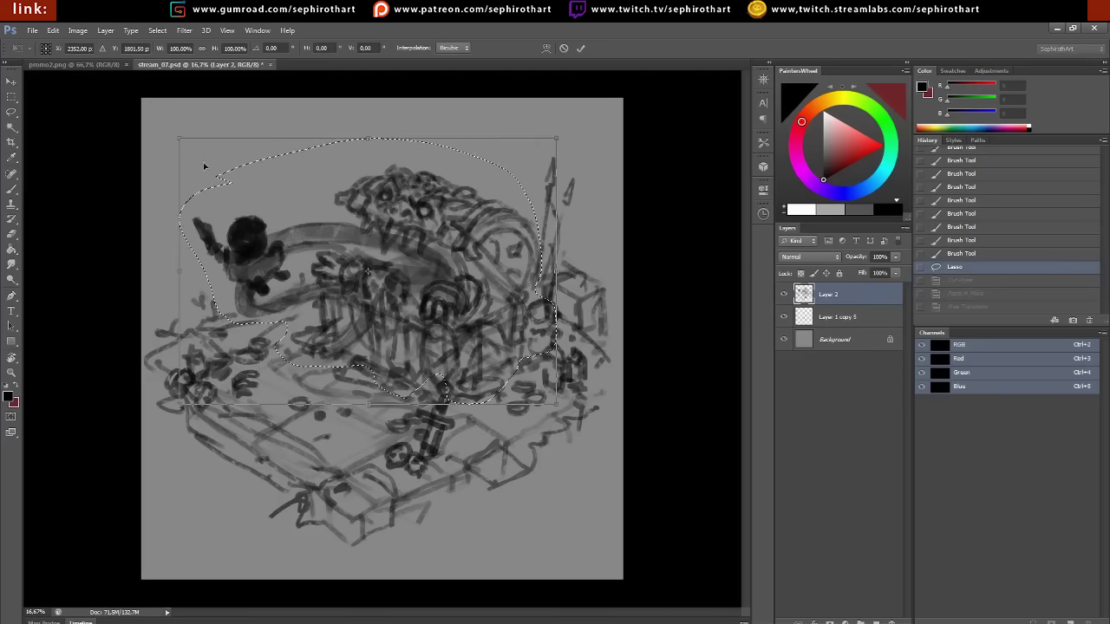
key(ctrl+t)
click(511, 260)
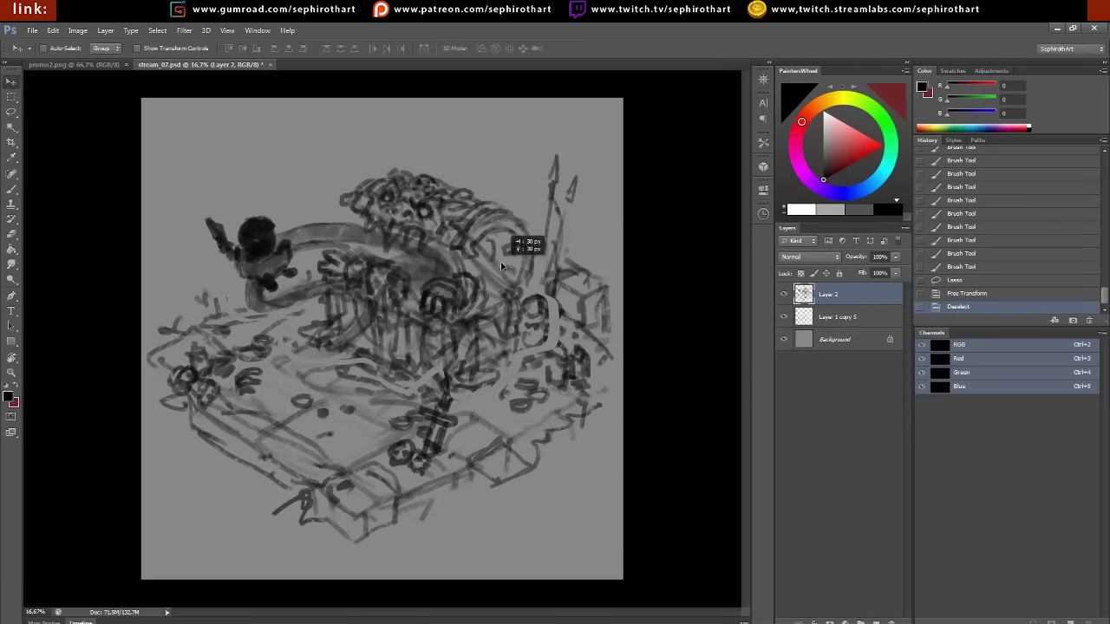
drag(511, 260, 513, 253)
key(ctrl+t)
drag(618, 147, 609, 152)
On a new layer, sketch refining strokes around the creature and the left platform
key(b)
key(Return)
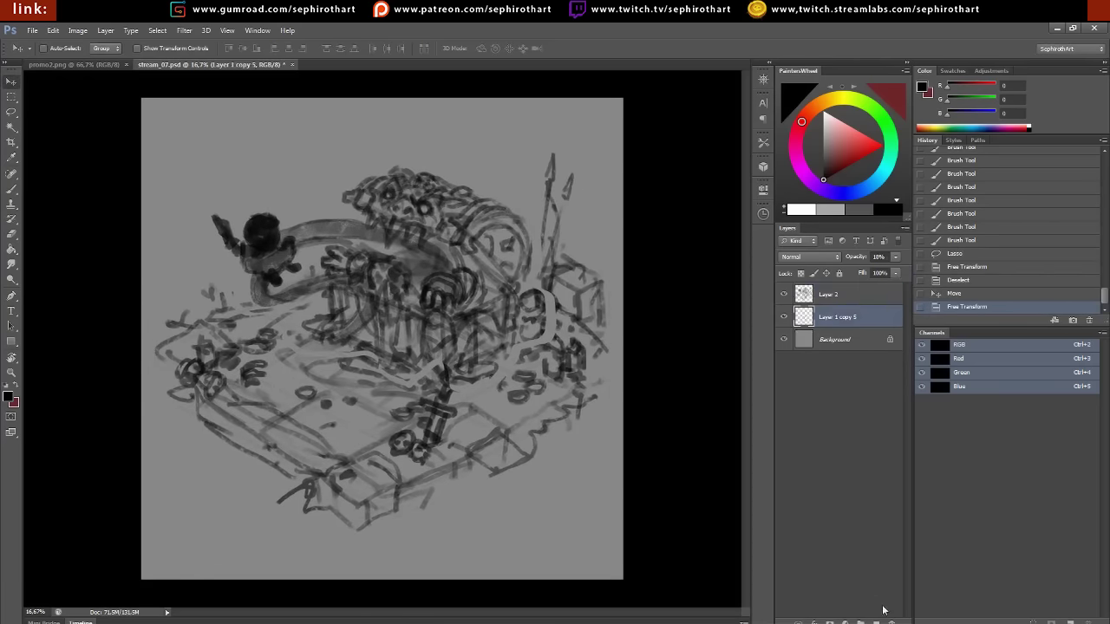
key(ctrl+shift+n)
mouse_move(313, 256)
mouse_down()
mouse_move(329, 204)
mouse_move(339, 255)
mouse_move(238, 295)
mouse_up()
drag(227, 370, 199, 346)
drag(177, 347, 161, 390)
drag(174, 424, 217, 438)
drag(169, 299, 208, 325)
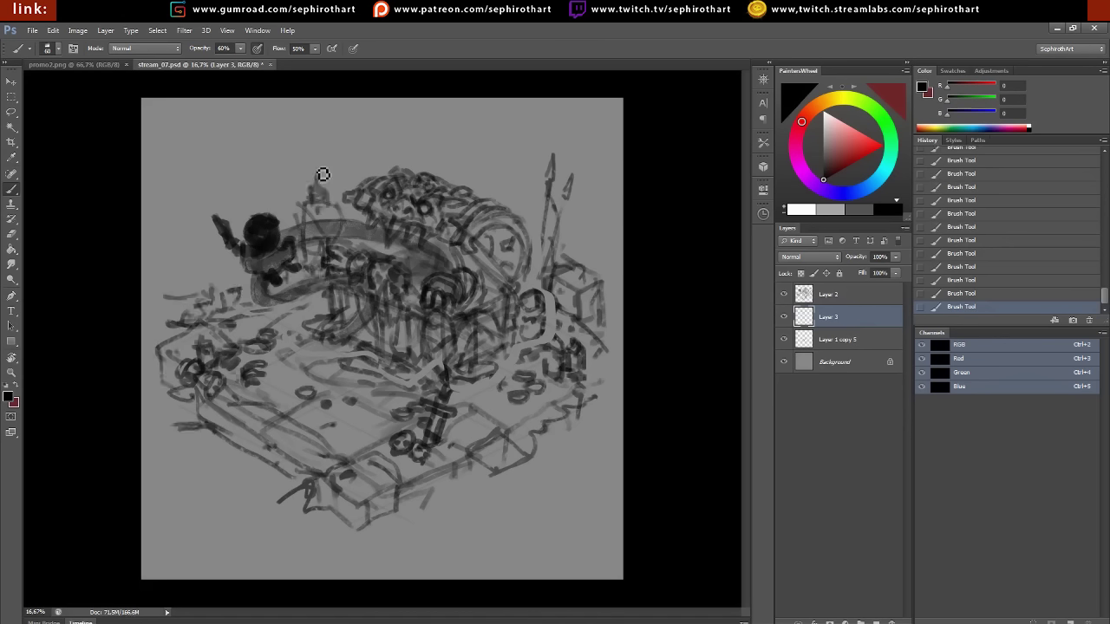
Add strokes above the chest and on the right pedestal, plus small coins near the bottom
drag(308, 212, 308, 238)
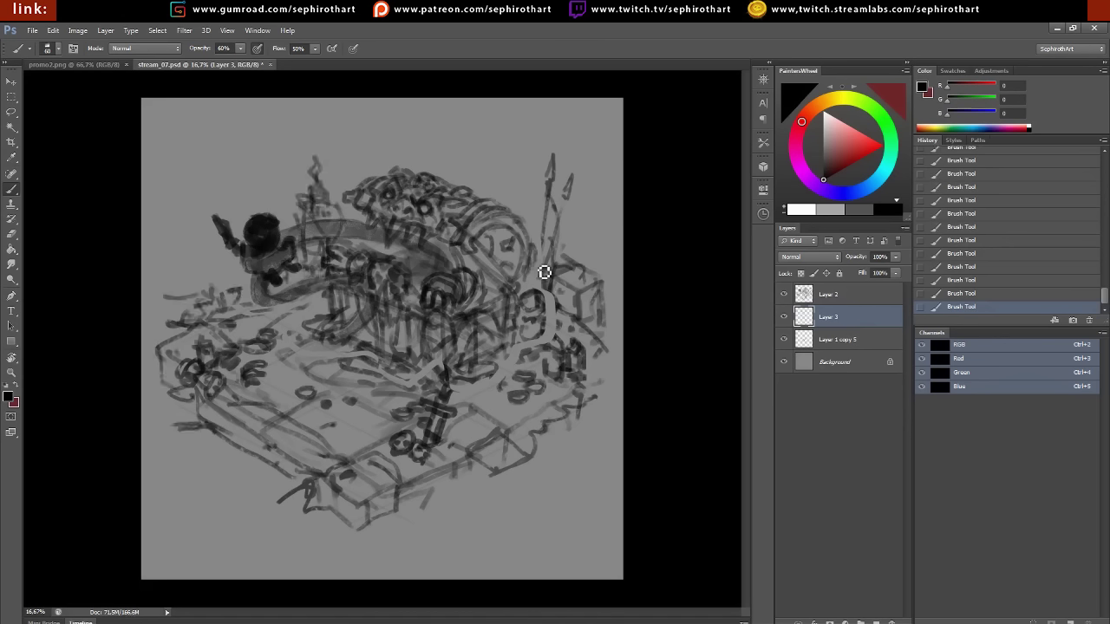
mouse_move(545, 272)
mouse_down()
mouse_move(587, 265)
mouse_move(586, 367)
mouse_up()
drag(444, 490, 453, 494)
drag(466, 485, 482, 482)
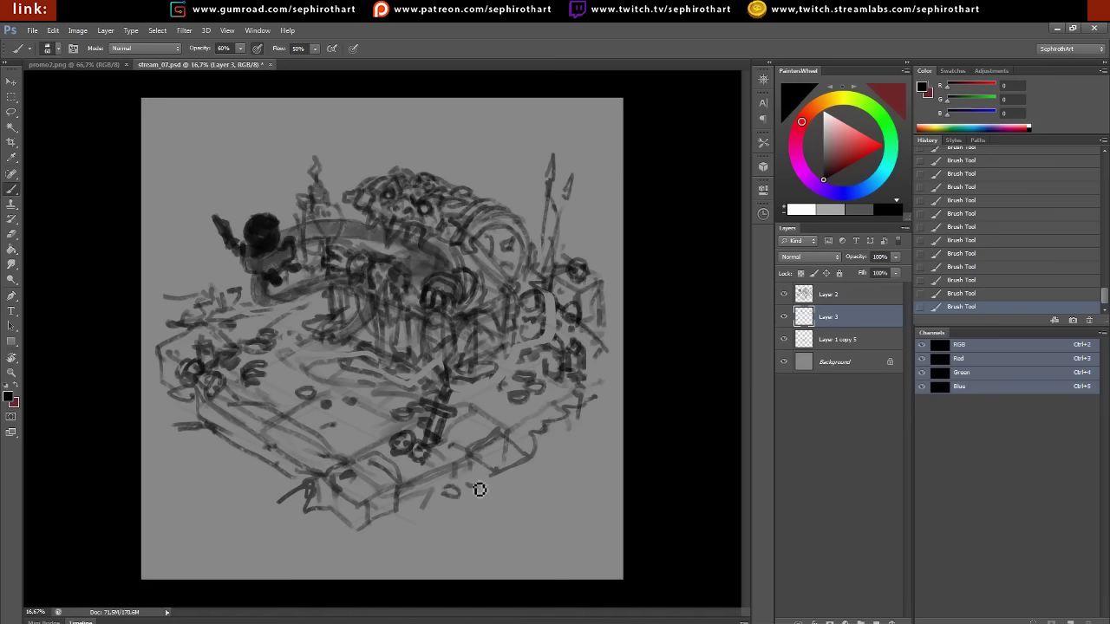
drag(222, 481, 239, 482)
click(266, 484)
Merge the sketch layers, repaint the creature's head in grey and black, add a small flag, and shift everything down
alt+click(280, 255)
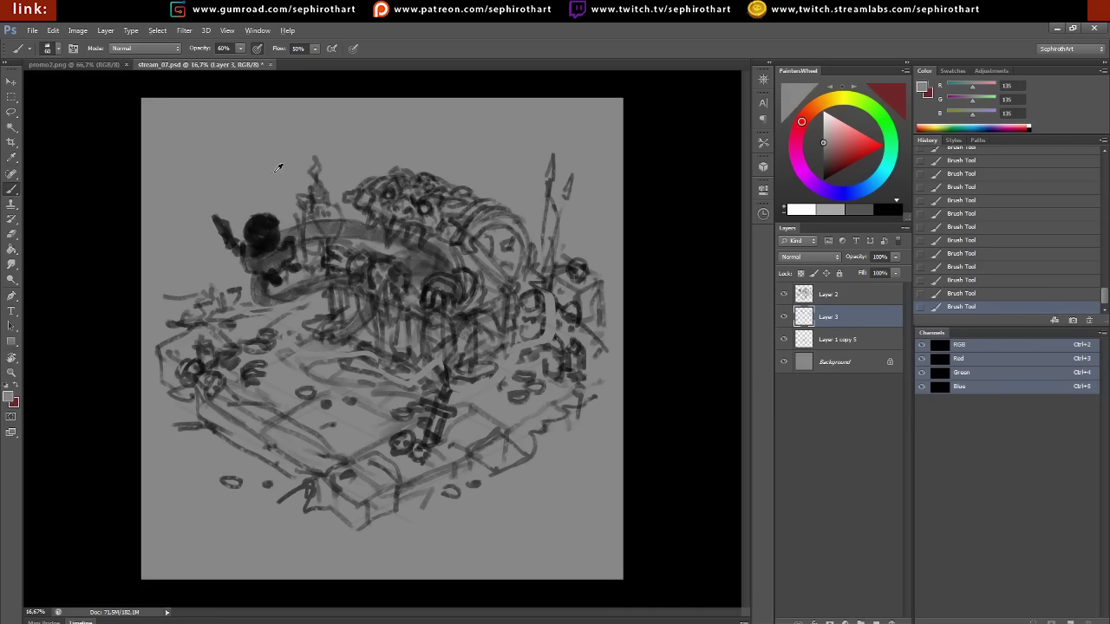
key(ctrl+e)
mouse_move(283, 250)
mouse_down()
mouse_move(265, 246)
mouse_move(269, 232)
mouse_up()
mouse_move(256, 230)
mouse_down()
mouse_move(280, 255)
mouse_move(280, 234)
mouse_up()
alt+click(268, 240)
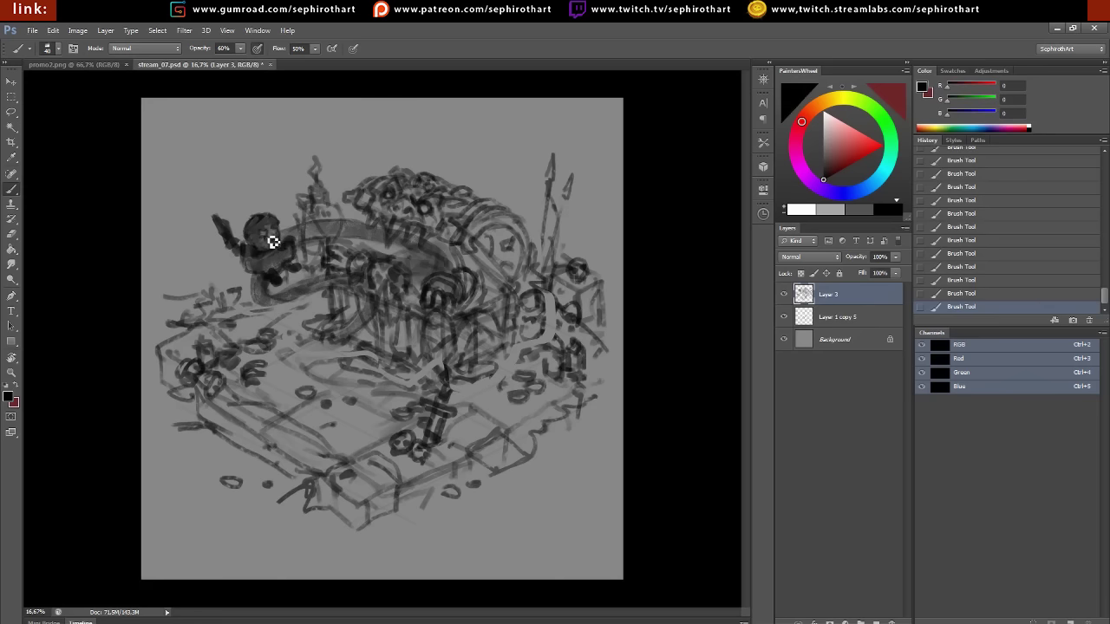
alt+click(282, 246)
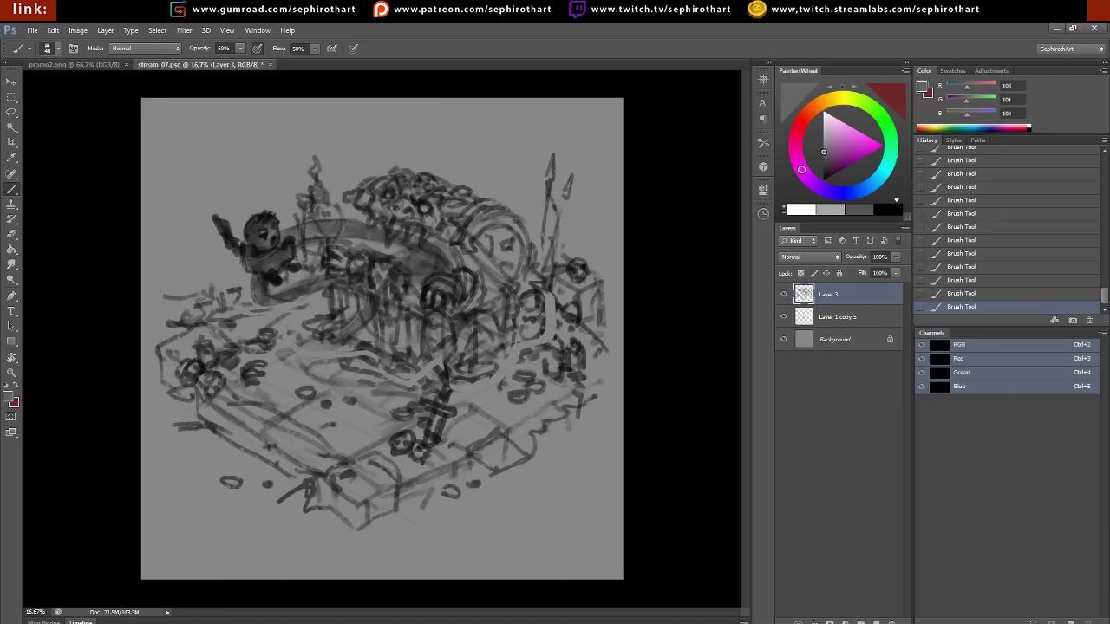
alt+click(276, 266)
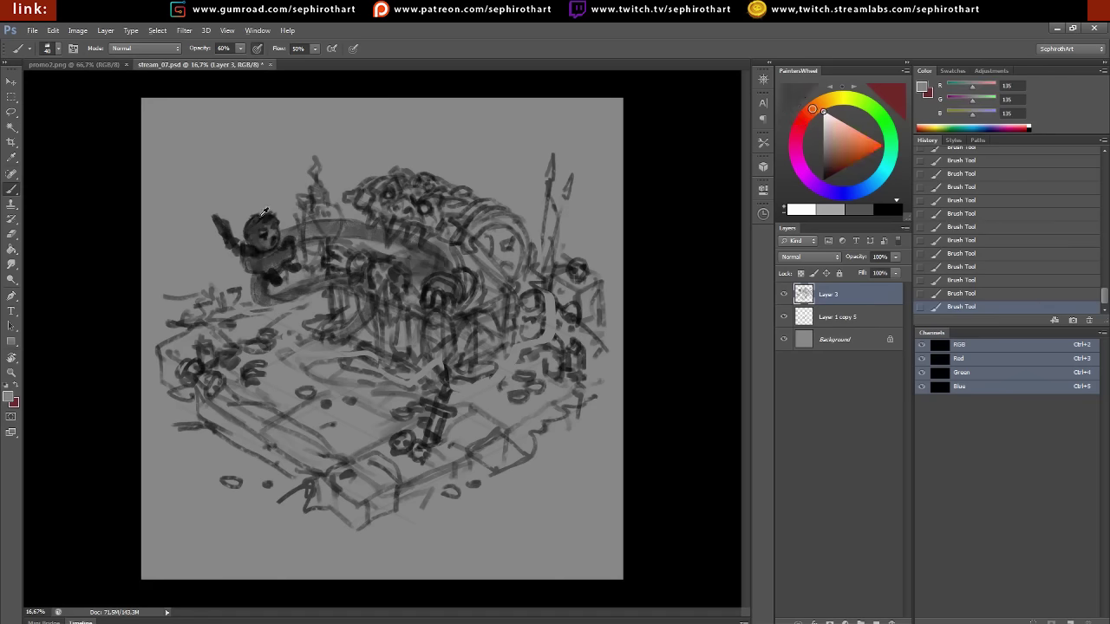
mouse_move(230, 183)
mouse_down()
mouse_move(217, 185)
mouse_move(236, 176)
mouse_up()
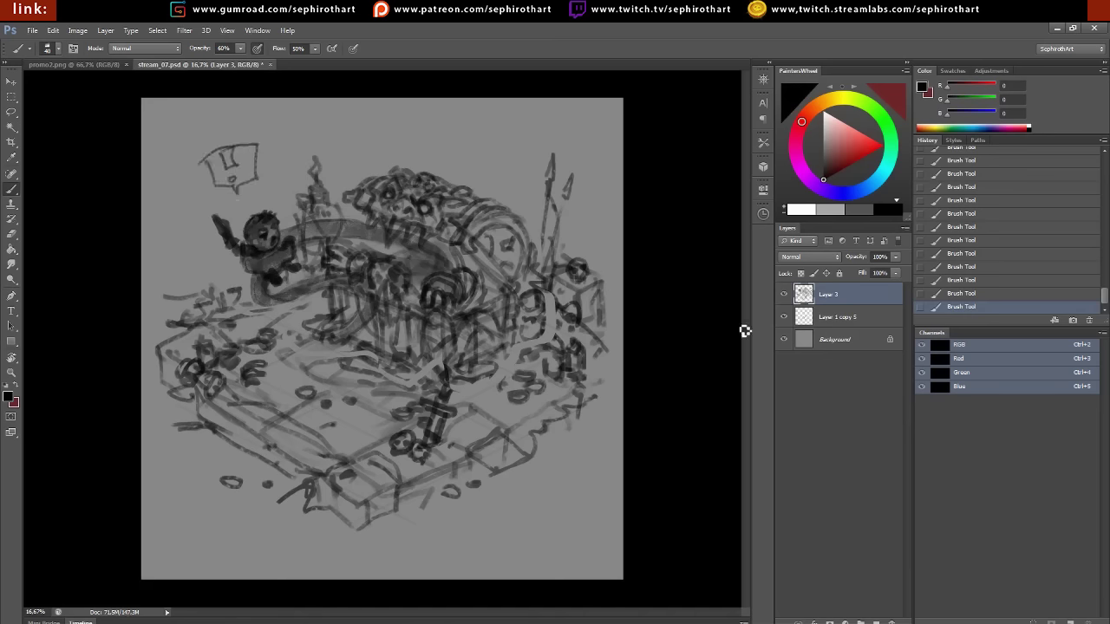
drag(108, 199, 107, 208)
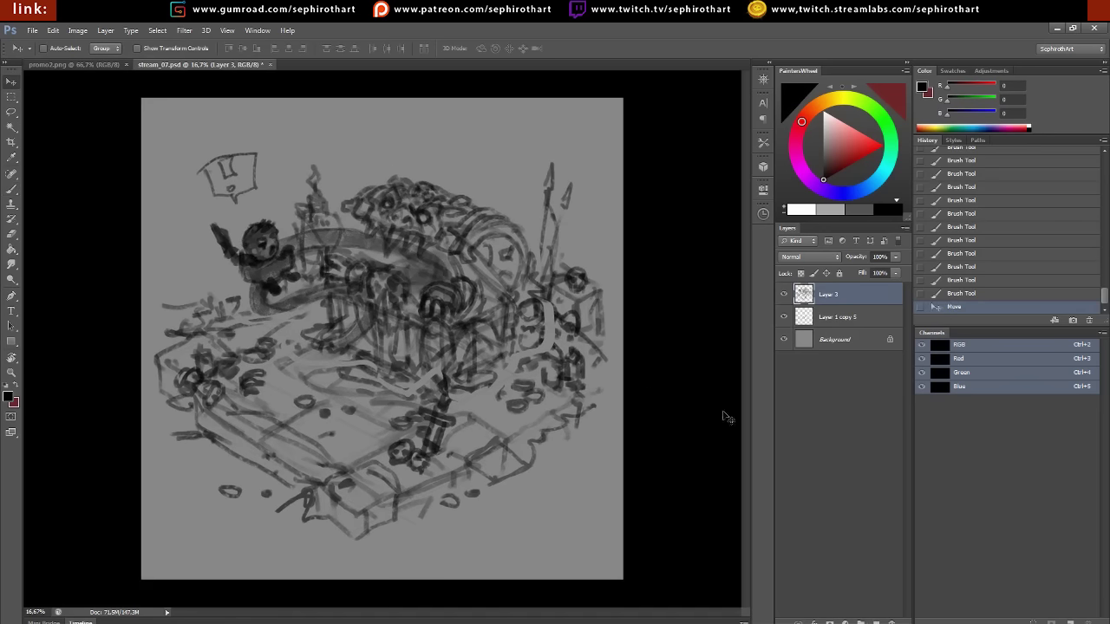
Add a new layer filled with dark grey and blended as Multiply
click(876, 622)
key(g)
click(823, 159)
click(381, 338)
click(809, 256)
click(798, 296)
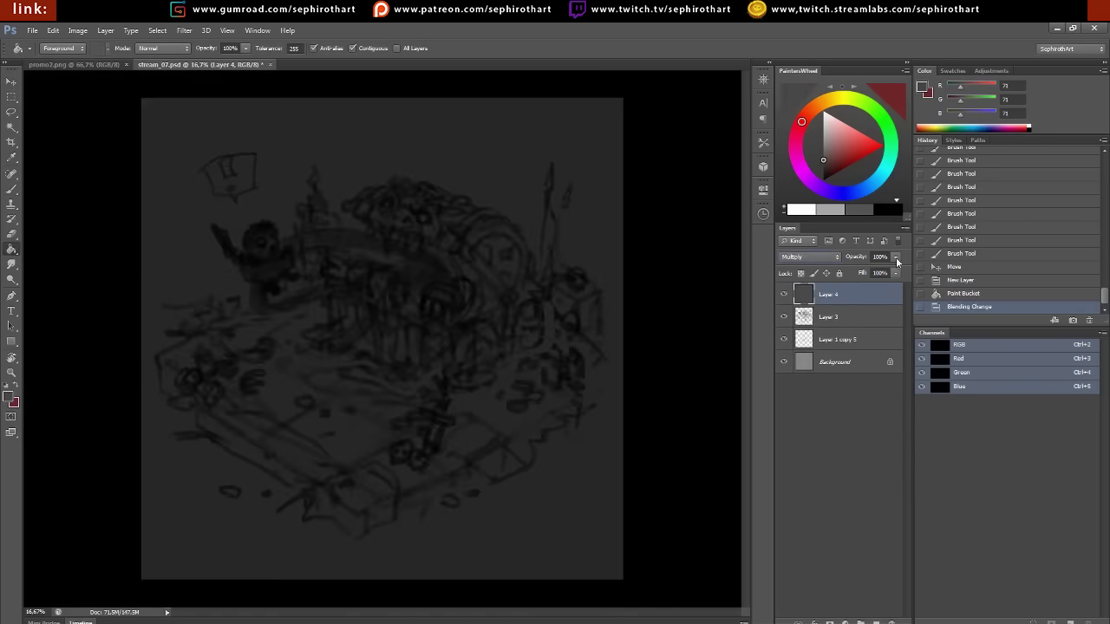
Refill that layer through brown shades to blue-grey and lower its opacity to 58%
drag(812, 121, 815, 107)
click(850, 154)
click(462, 345)
click(837, 165)
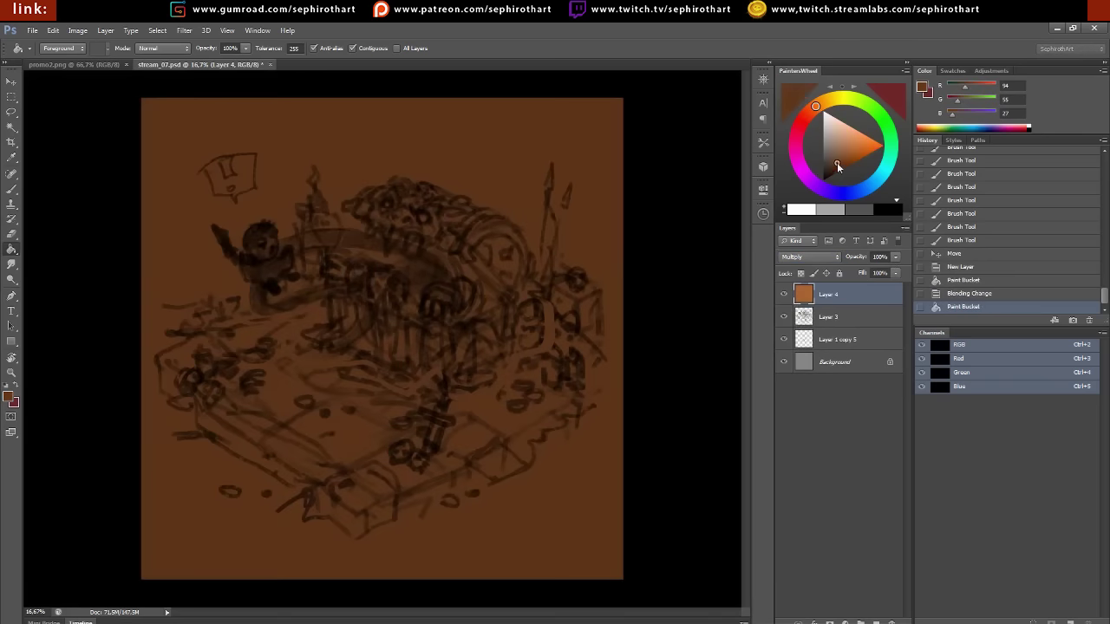
click(600, 283)
click(871, 183)
click(543, 287)
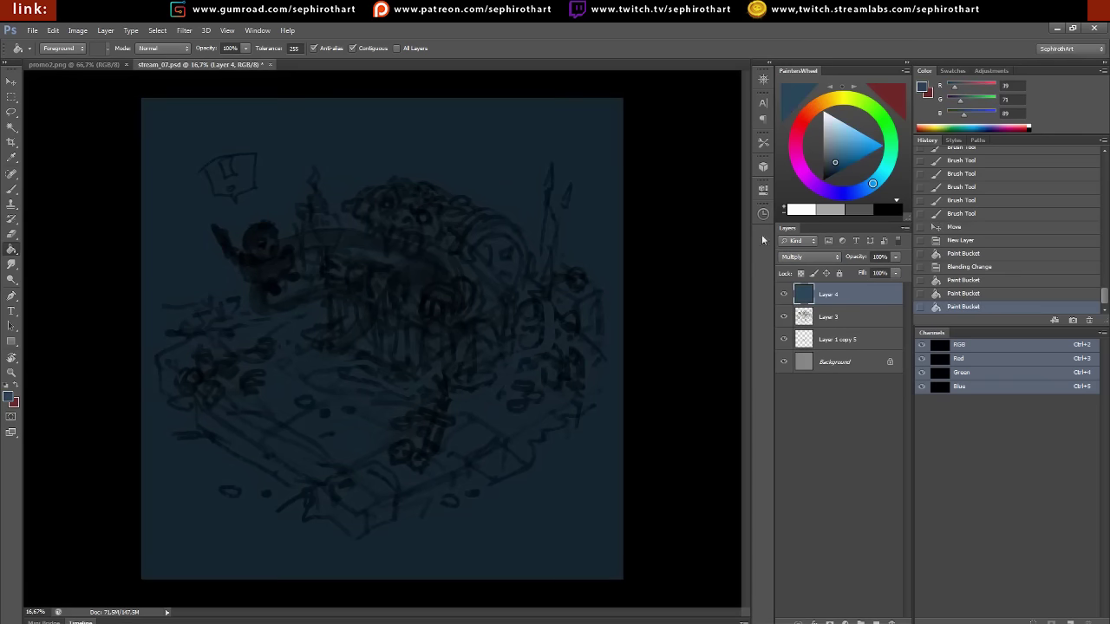
drag(895, 256, 865, 271)
Add another dark grey Multiply fill layer at 64% opacity
click(877, 621)
click(858, 209)
click(382, 338)
click(807, 256)
click(807, 306)
On a new layer, drag orange radial gradients around the canvas centre
click(877, 621)
click(815, 106)
click(855, 145)
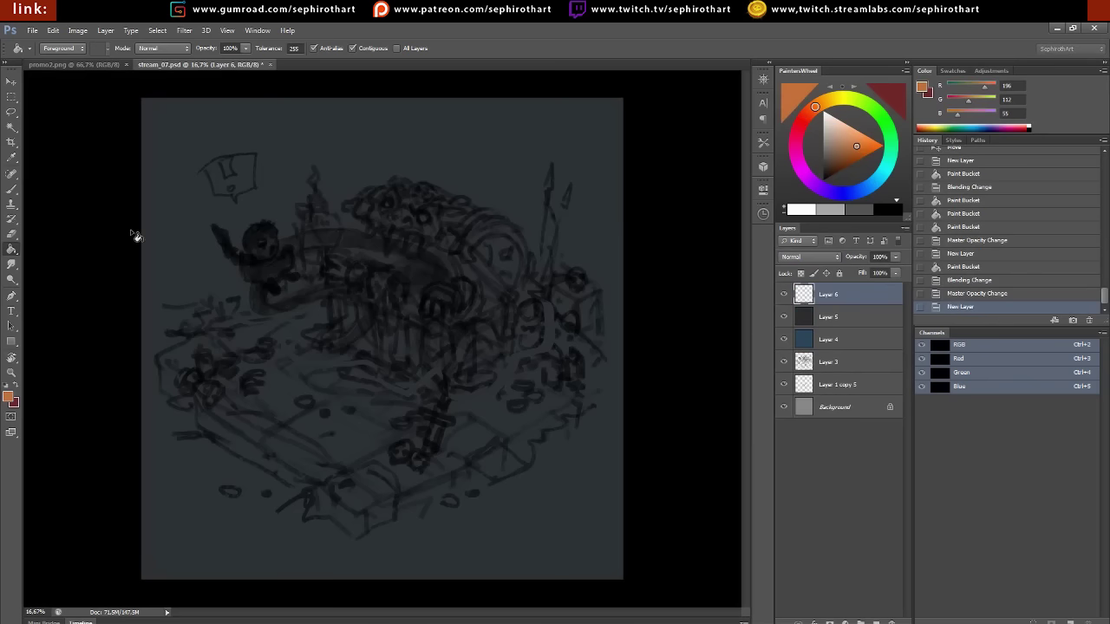
key(g)
drag(409, 310, 442, 359)
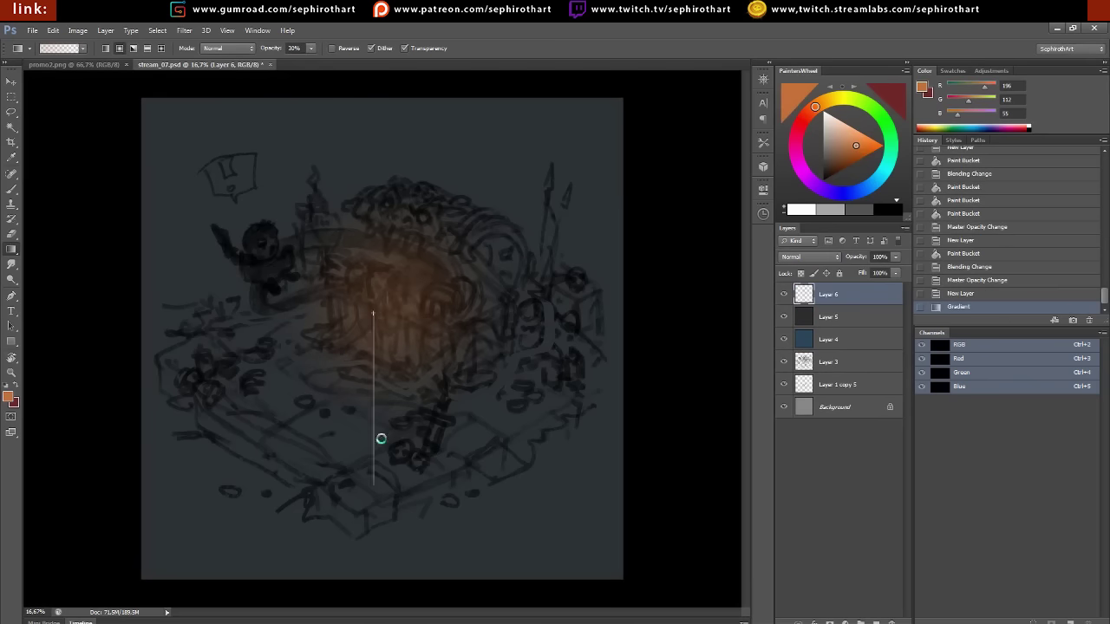
drag(380, 438, 373, 484)
drag(373, 312, 373, 484)
Blend the orange glow as Overlay, scale it up, and move it over the chest
click(809, 257)
key(ctrl+t)
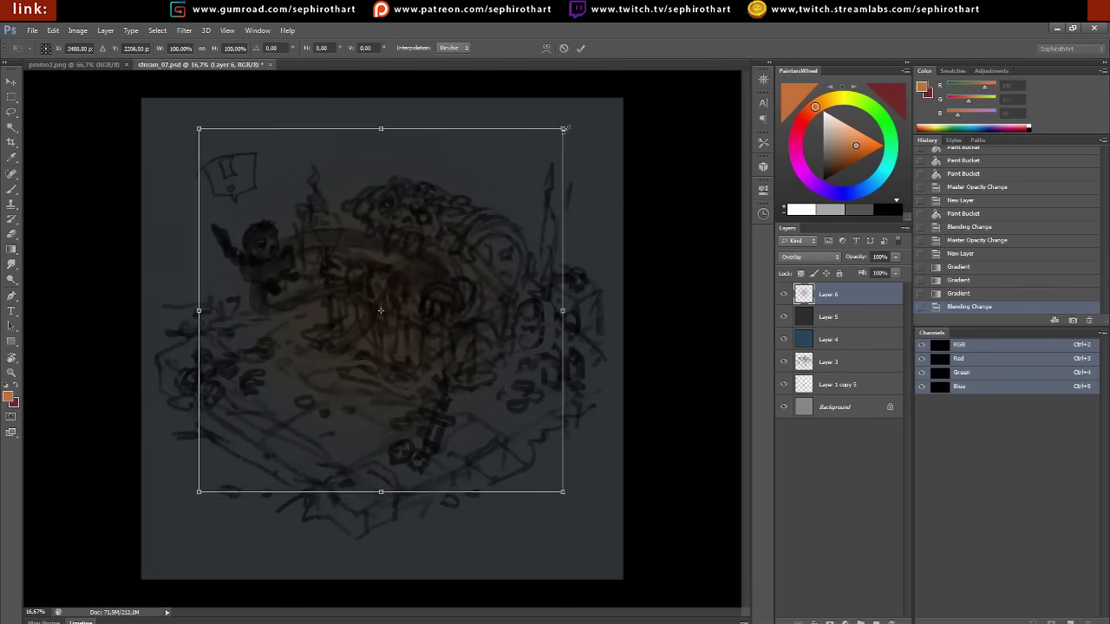
key(v)
key(Return)
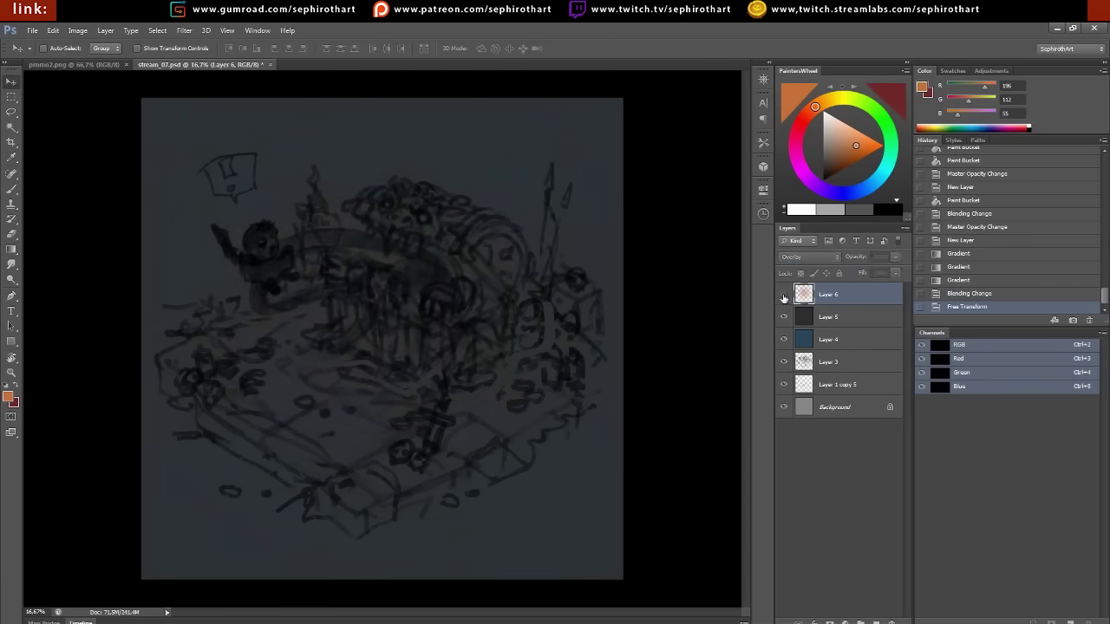
drag(461, 314, 448, 346)
Paint white radial gradients on a new layer and blend it as Overlay
right_click(846, 515)
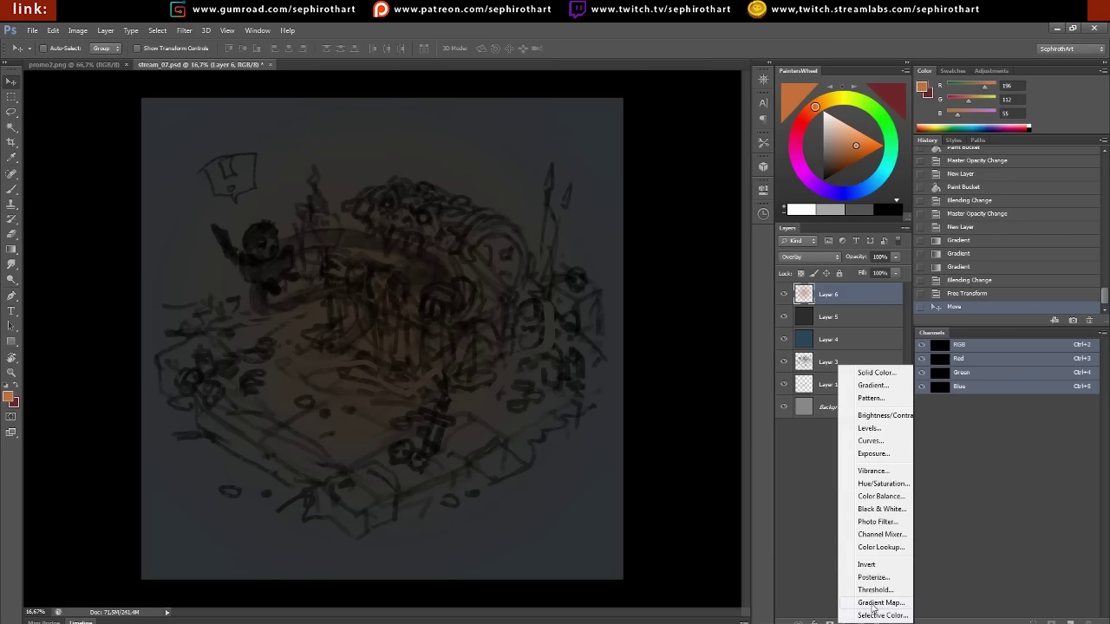
click(876, 622)
key(g)
drag(379, 314, 379, 607)
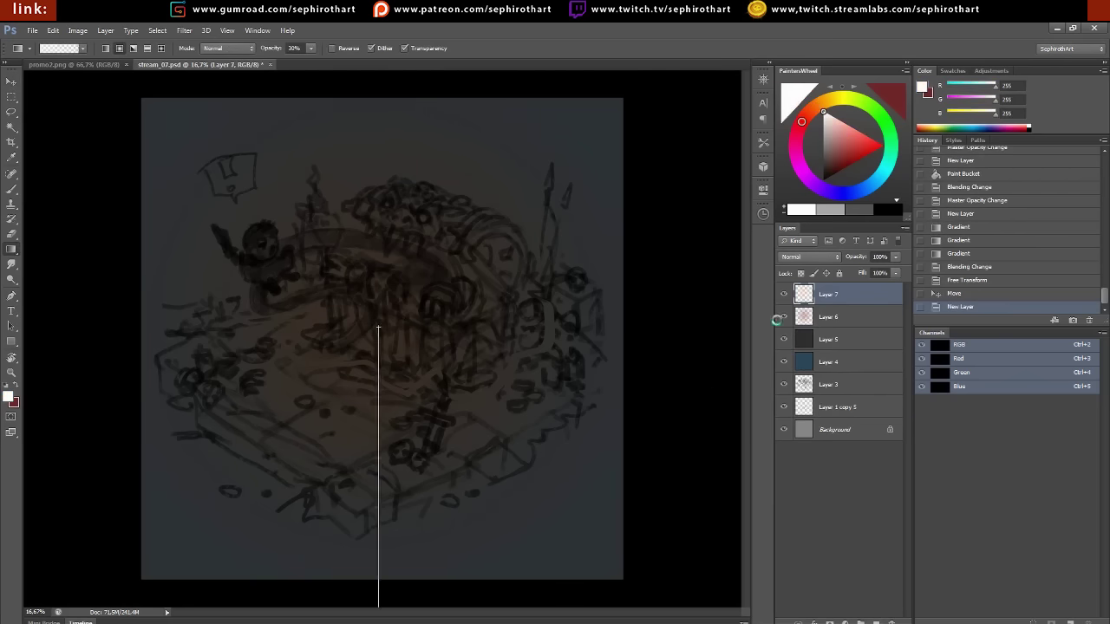
click(809, 256)
click(807, 402)
drag(379, 314, 385, 552)
key(d)
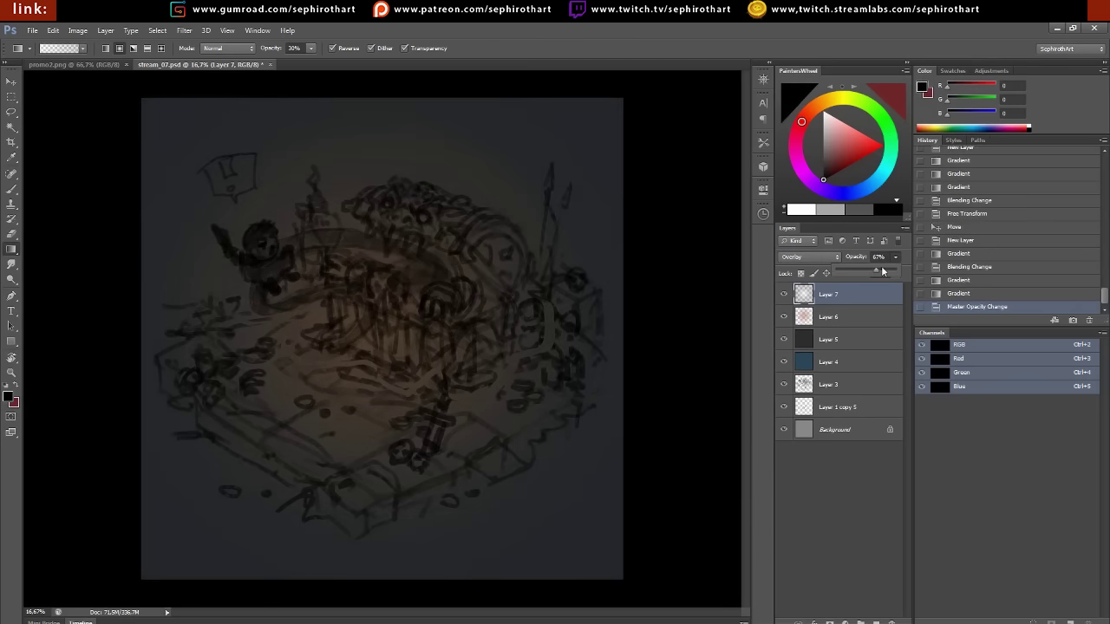
Add a Gradient Map running near-black navy to pale yellow, at 46% opacity
click(845, 621)
click(867, 600)
click(681, 329)
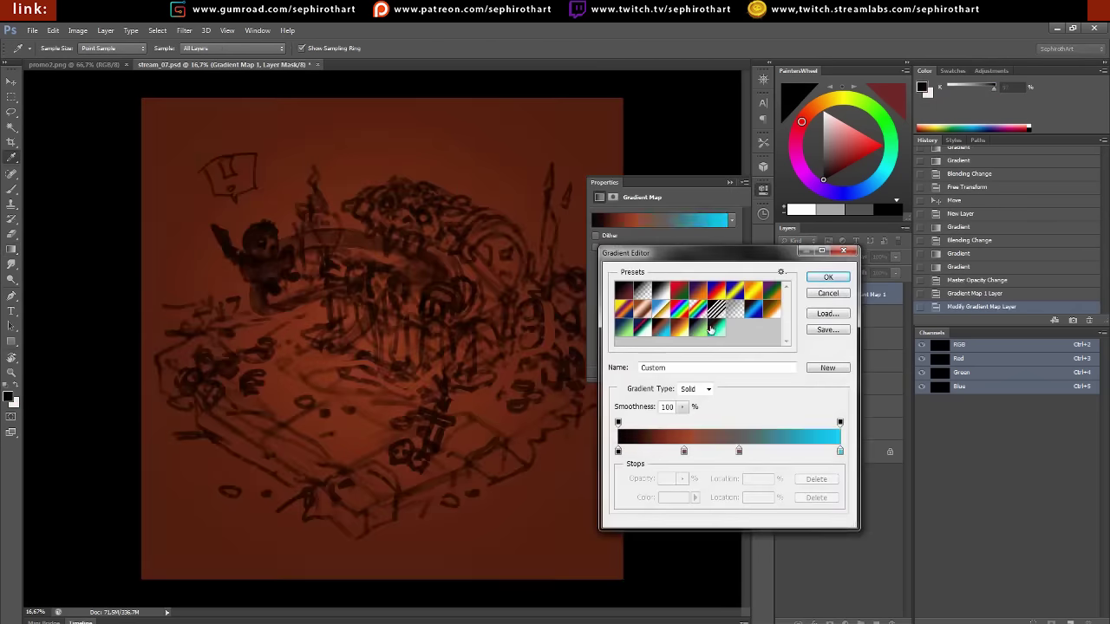
click(689, 305)
double_click(619, 451)
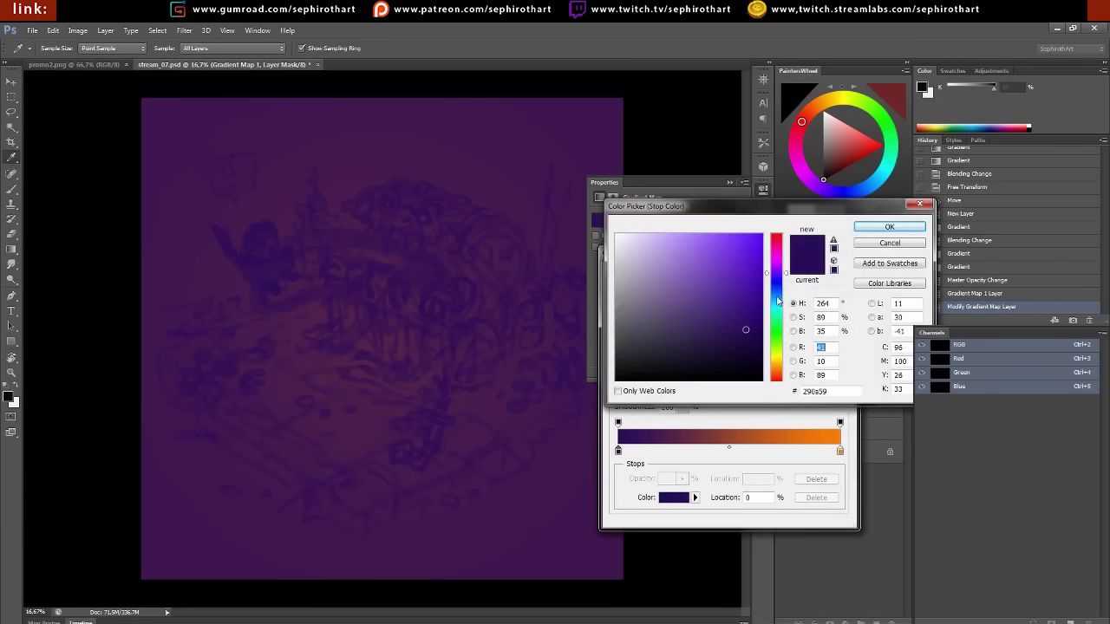
drag(743, 322, 698, 370)
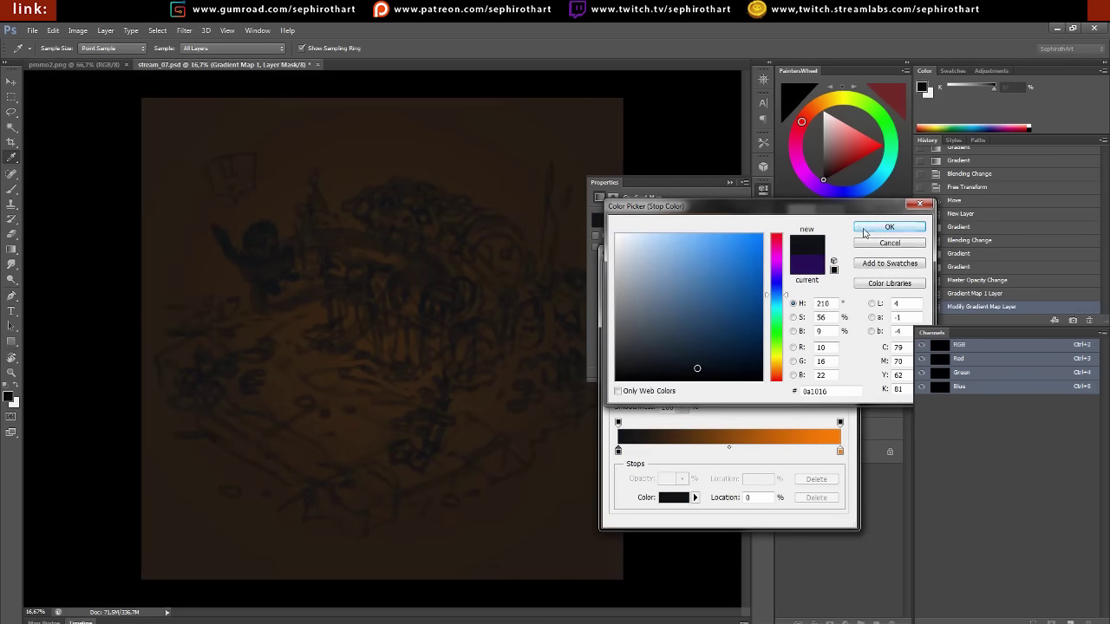
click(864, 231)
double_click(839, 451)
click(668, 232)
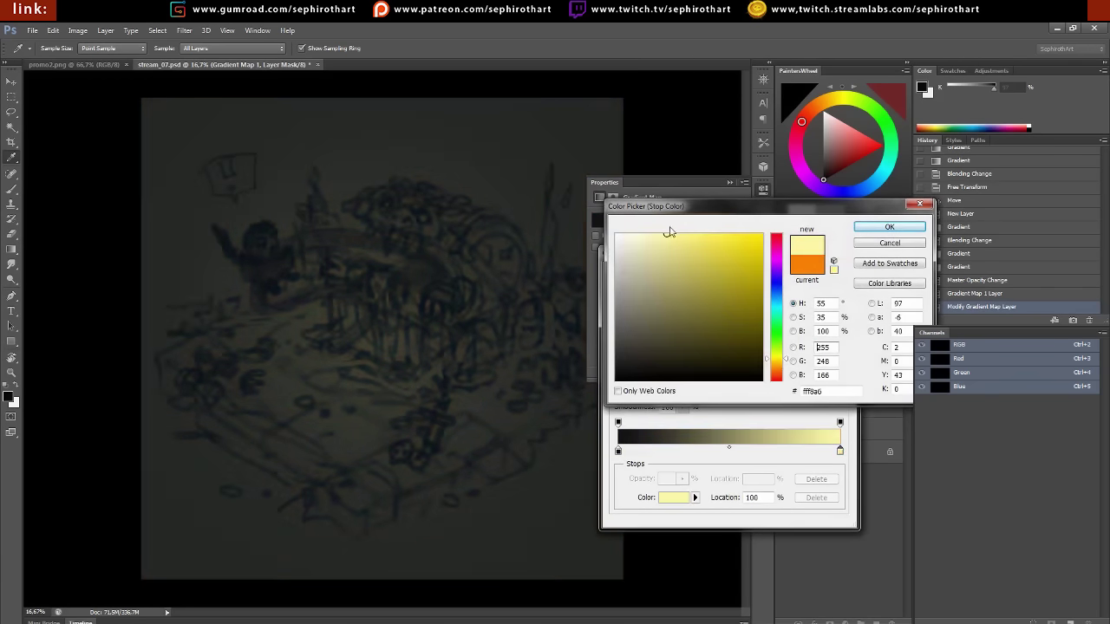
click(889, 227)
click(830, 286)
drag(896, 257, 860, 269)
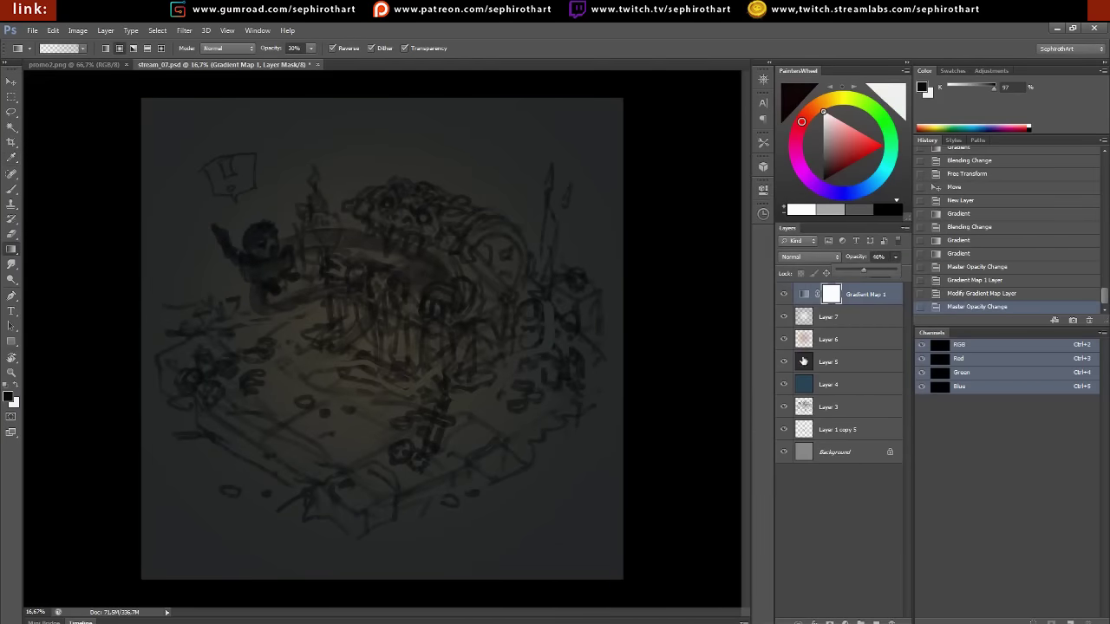
Paste the copied image in place and set up a 300 px brush in dark brown
key(ctrl+a)
click(53, 30)
click(86, 124)
key(ctrl+shift+v)
key(ctrl+shift+alt+n)
right_click(265, 172)
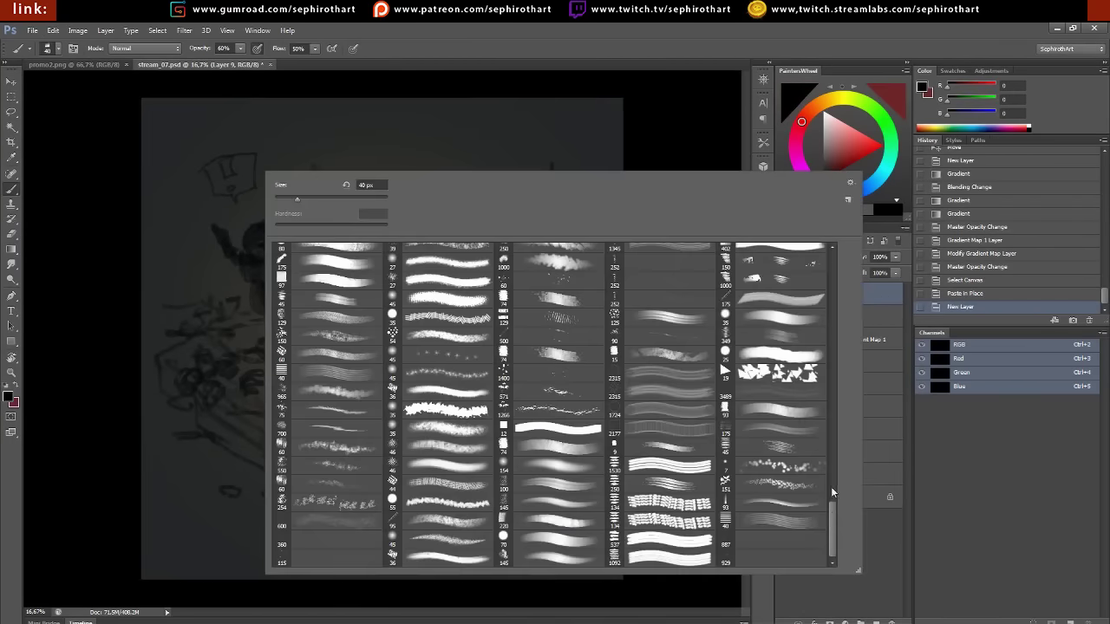
scroll(832, 523, up, 2)
click(772, 373)
key(Return)
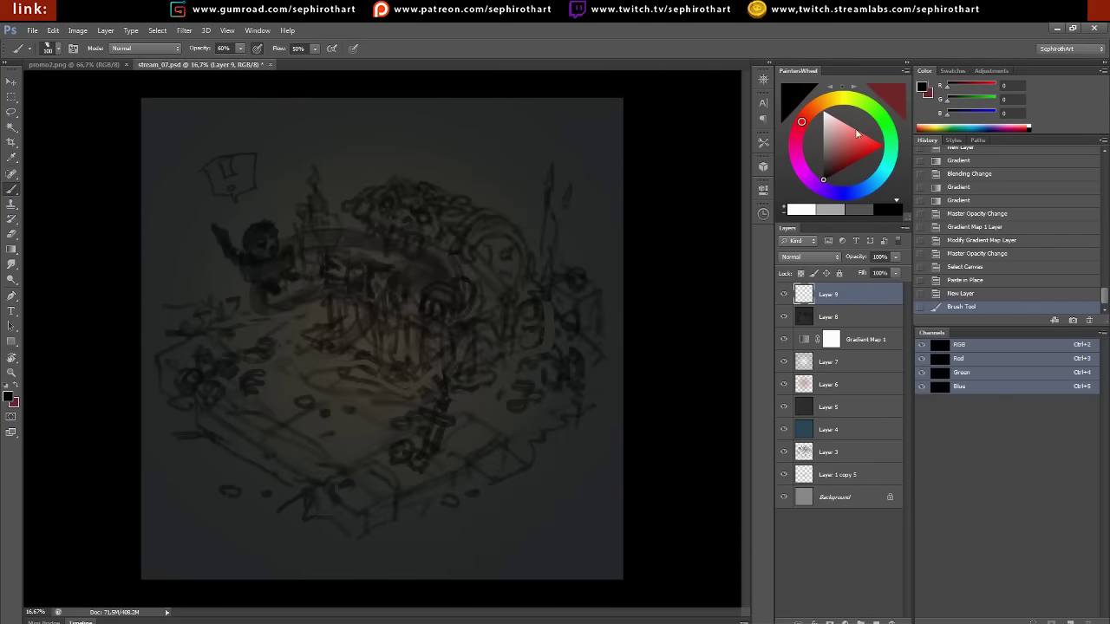
drag(828, 165, 834, 169)
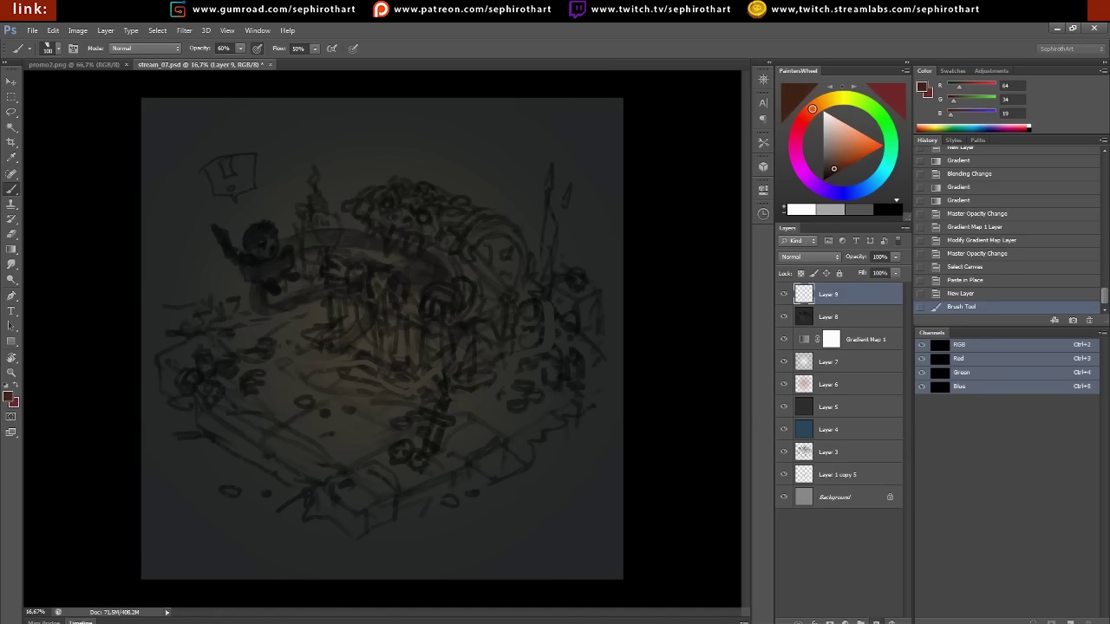
On a new layer at 100% brush opacity, paint dark brown strokes over the chest's front
key(ctrl+shift+alt+n)
scroll(451, 260, up, 1)
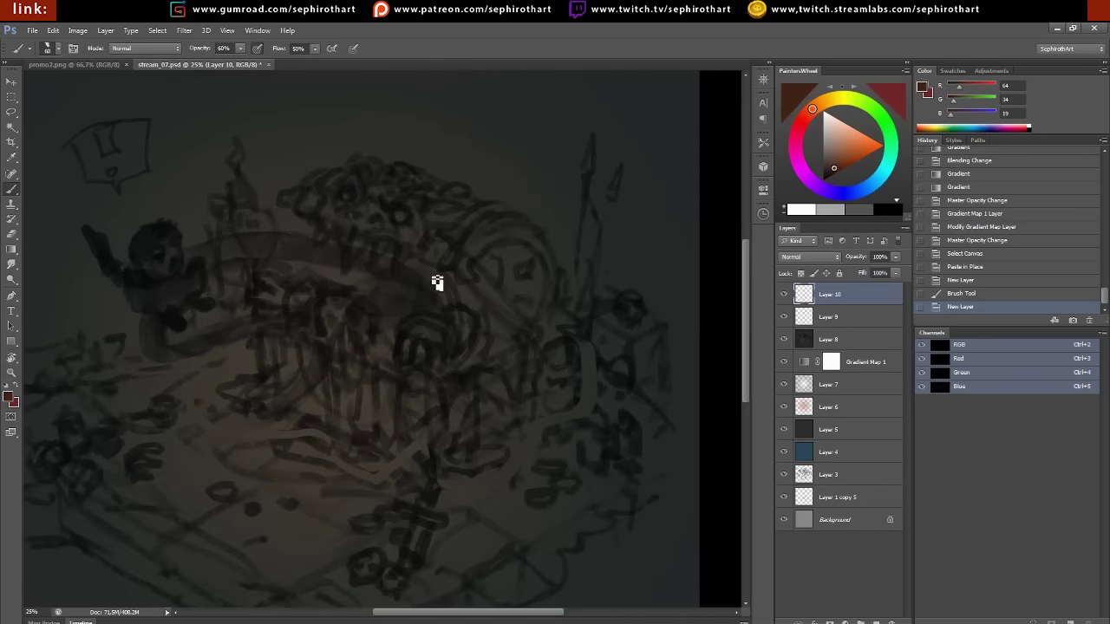
key(0)
mouse_move(387, 388)
mouse_down()
mouse_move(392, 434)
mouse_move(408, 447)
mouse_up()
alt+click(389, 400)
drag(442, 389, 449, 402)
drag(456, 417, 453, 437)
drag(456, 397, 451, 434)
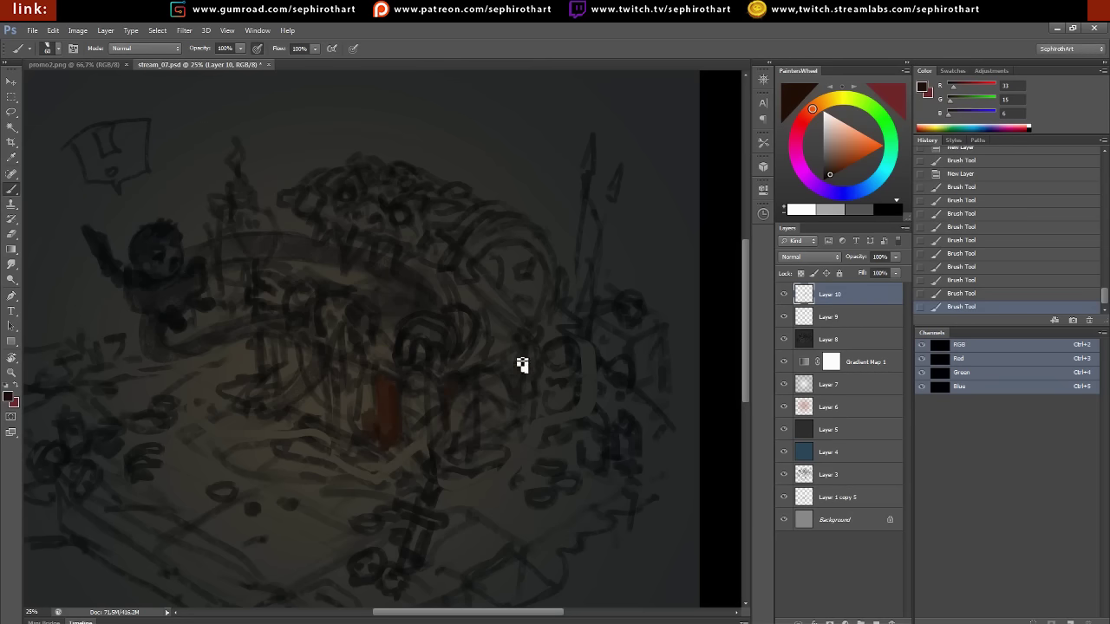
Paint dark red strokes across the chest's mouth and blend the layer as Hard Light
click(811, 122)
click(836, 172)
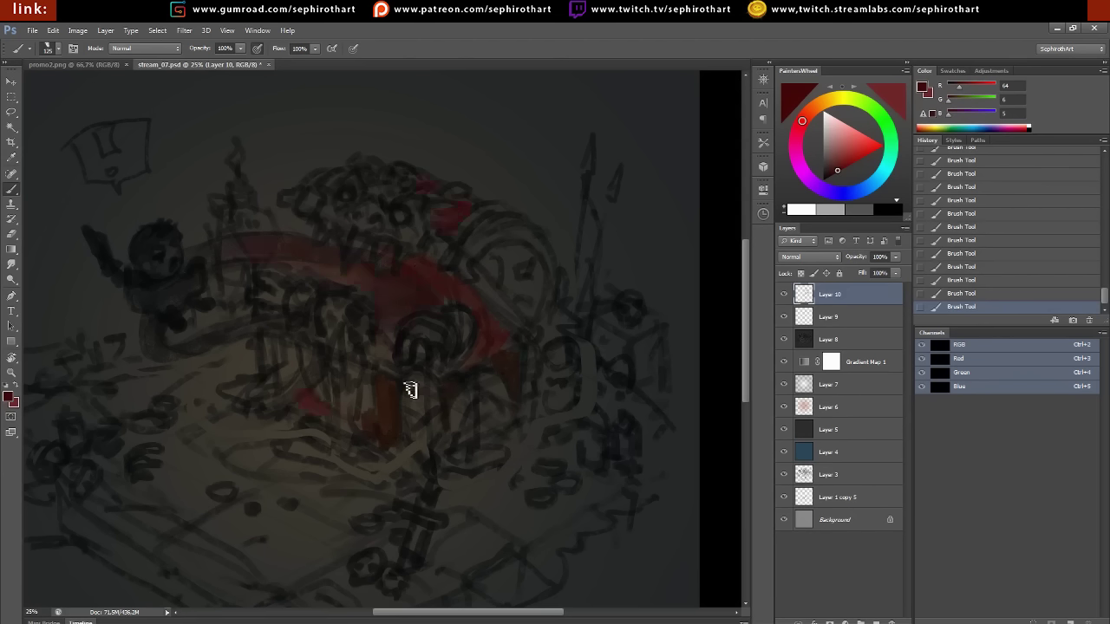
drag(522, 282, 526, 252)
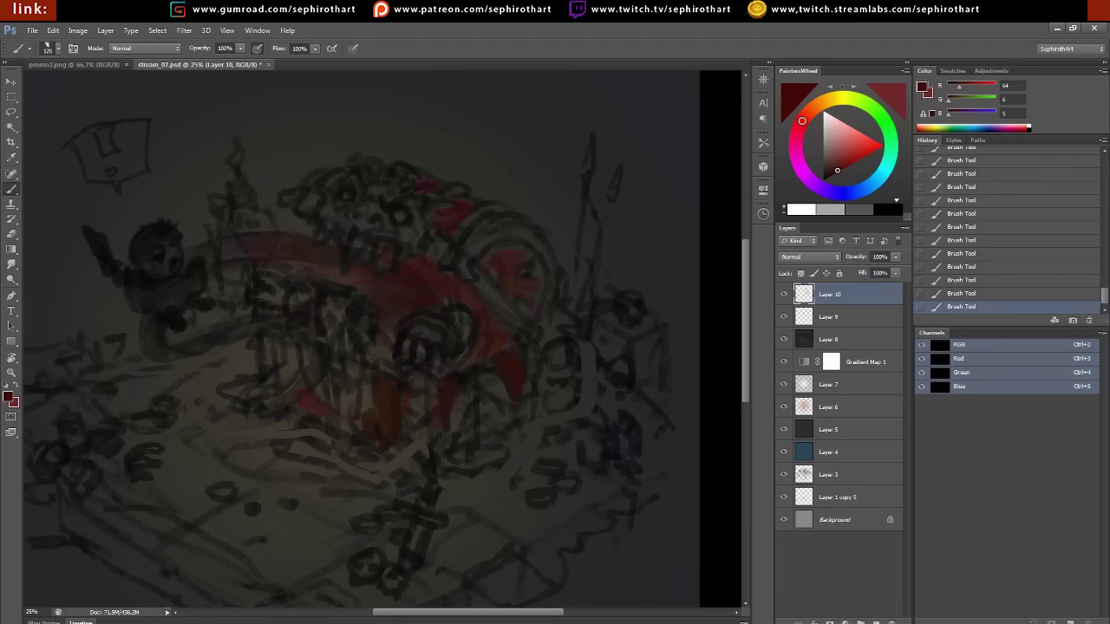
click(810, 256)
click(803, 431)
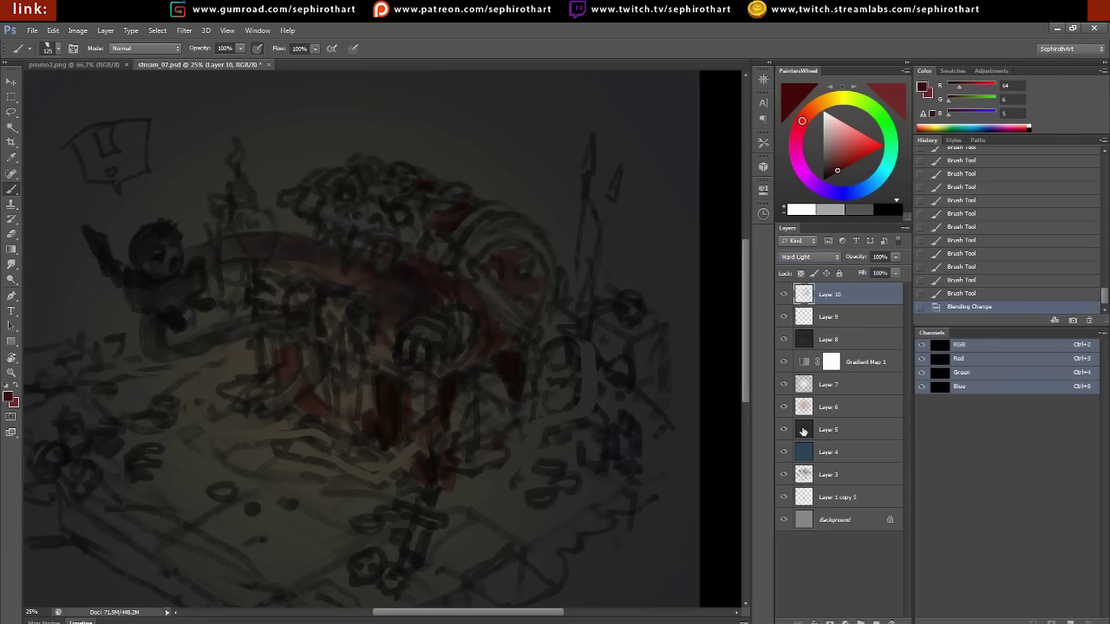
click(820, 103)
Paint orange and yellow gold along the lid rim, chest top and front
click(858, 150)
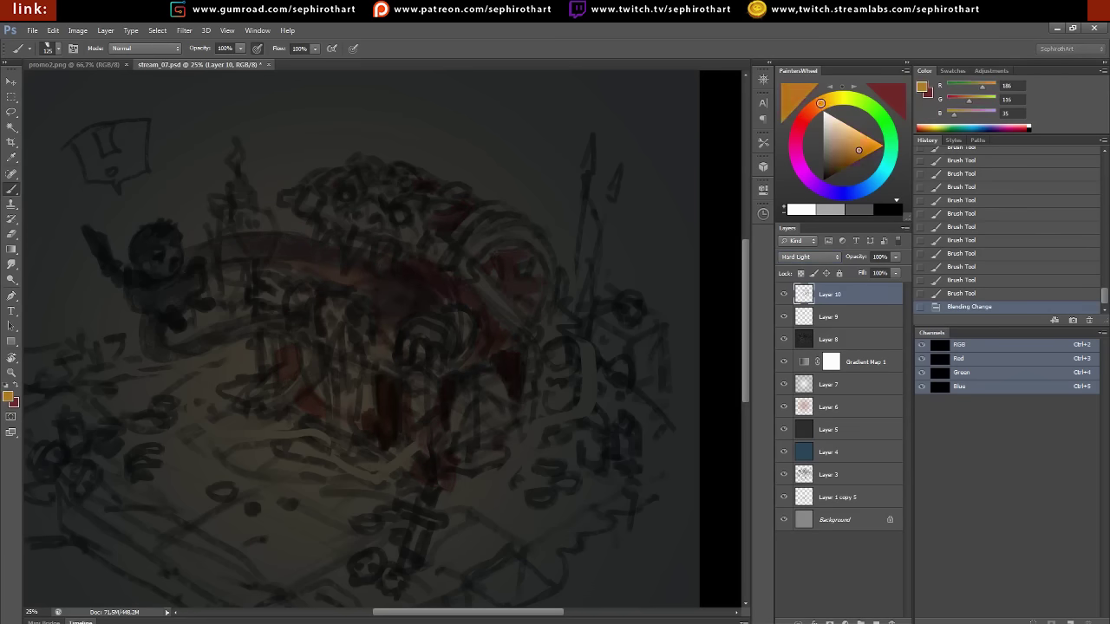
click(438, 252)
drag(447, 262, 525, 228)
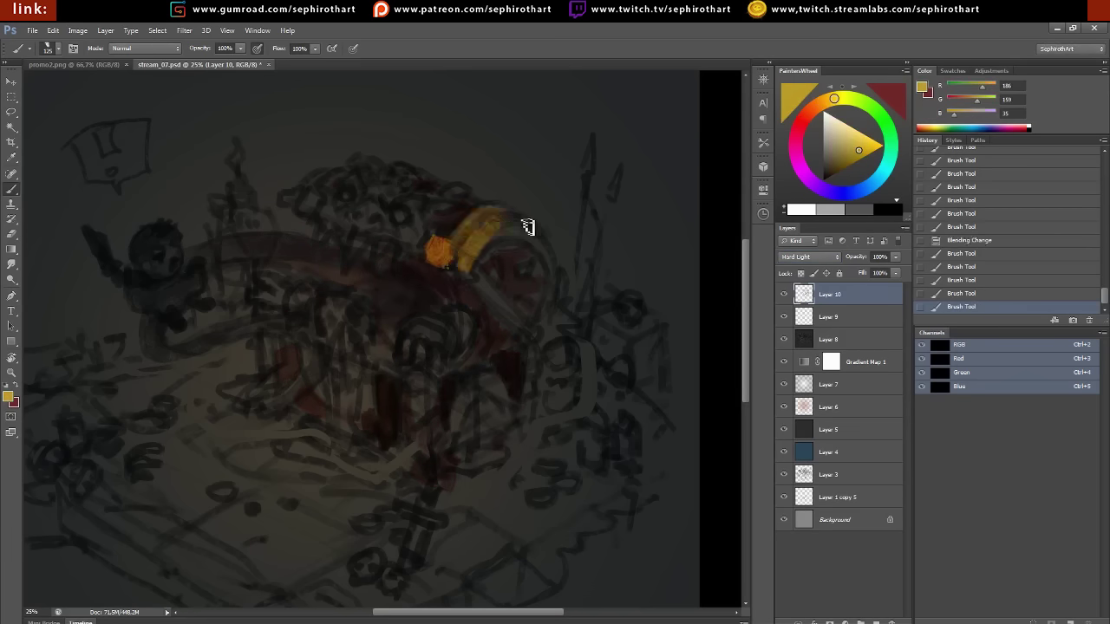
mouse_move(382, 212)
mouse_down()
mouse_move(396, 186)
mouse_move(364, 223)
mouse_move(312, 203)
mouse_move(338, 178)
mouse_move(421, 185)
mouse_move(438, 222)
mouse_move(349, 225)
mouse_move(419, 301)
mouse_up()
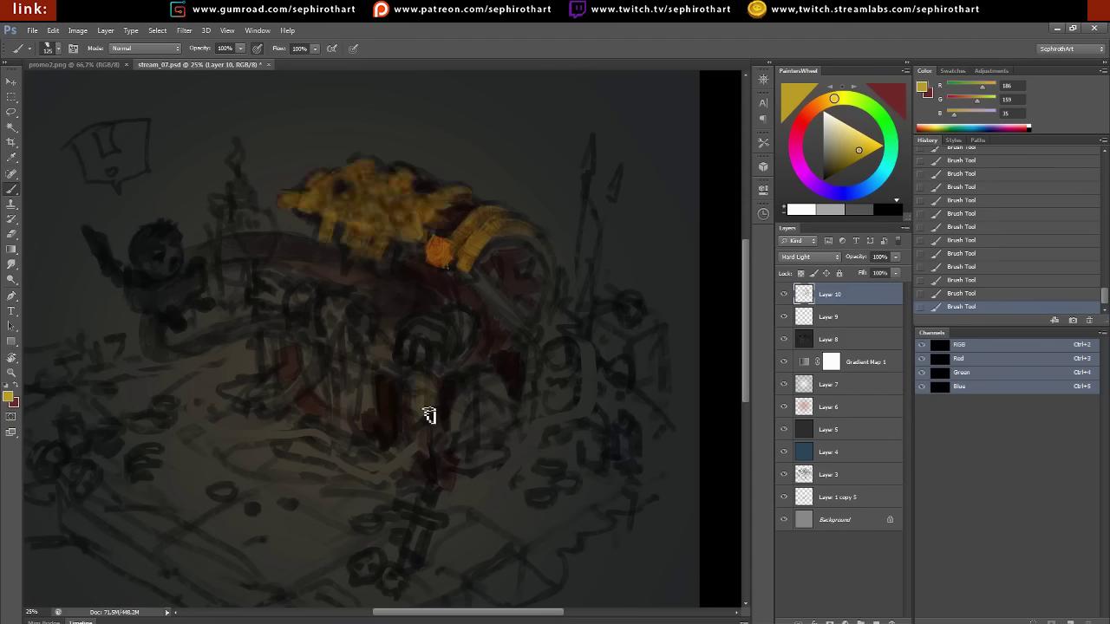
mouse_move(312, 365)
mouse_down()
mouse_move(347, 402)
mouse_move(351, 384)
mouse_up()
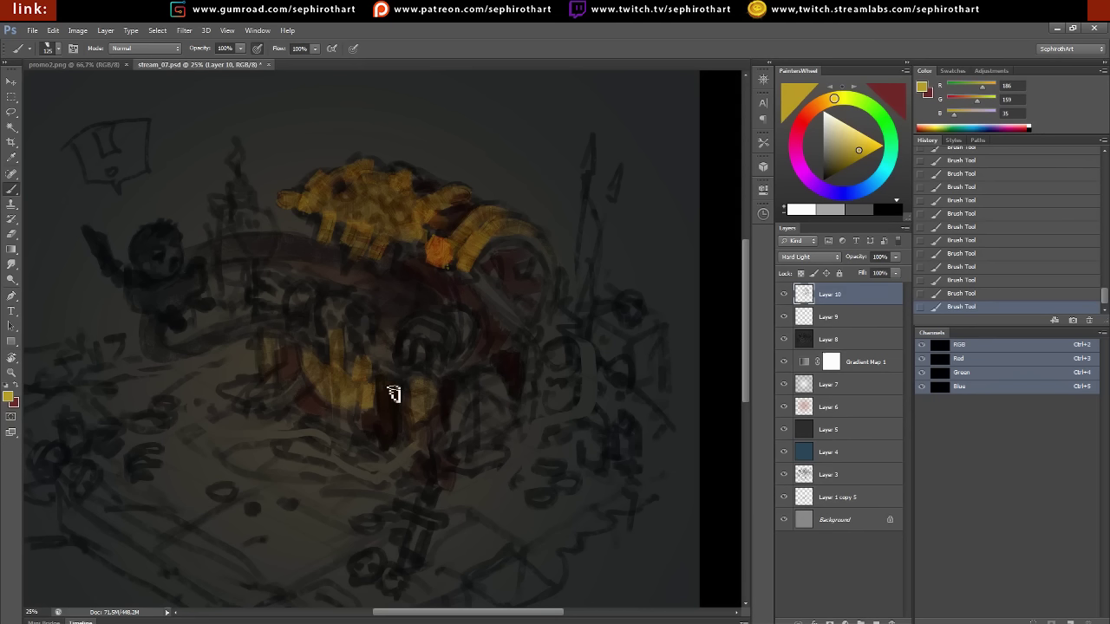
drag(468, 274, 543, 324)
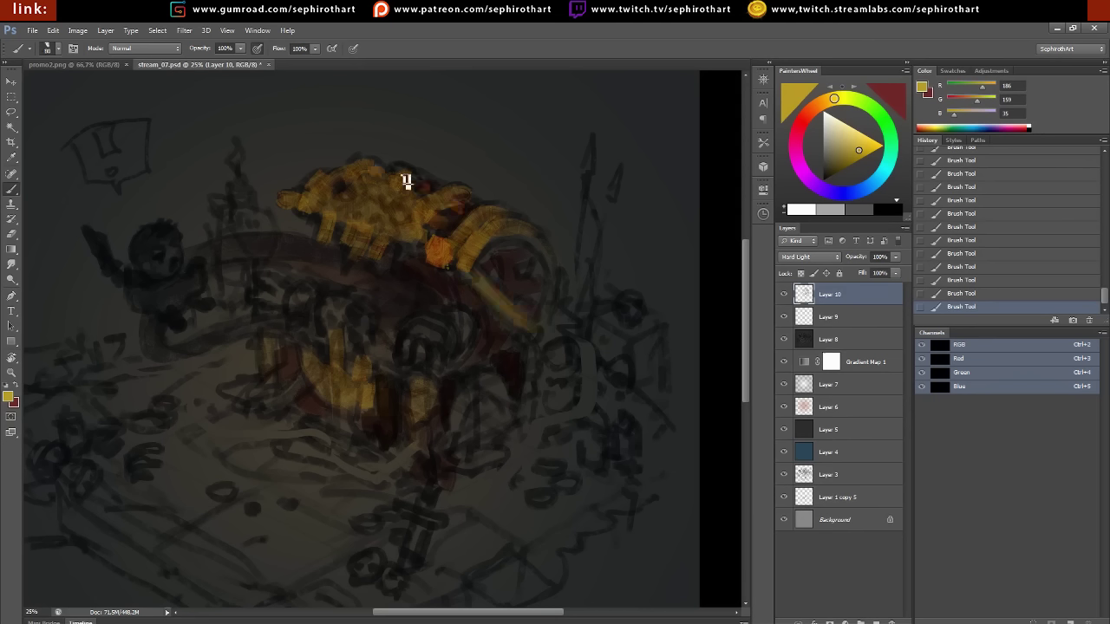
Add a green blob inside the mouth and yellow accents on the chest's front
click(879, 114)
click(836, 163)
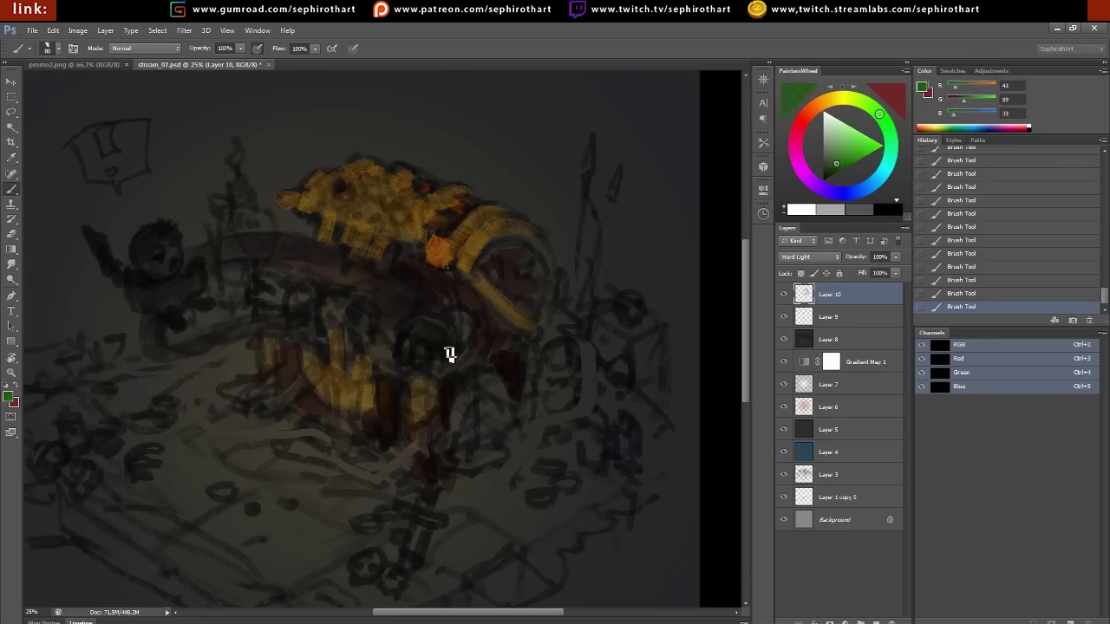
drag(340, 309, 367, 327)
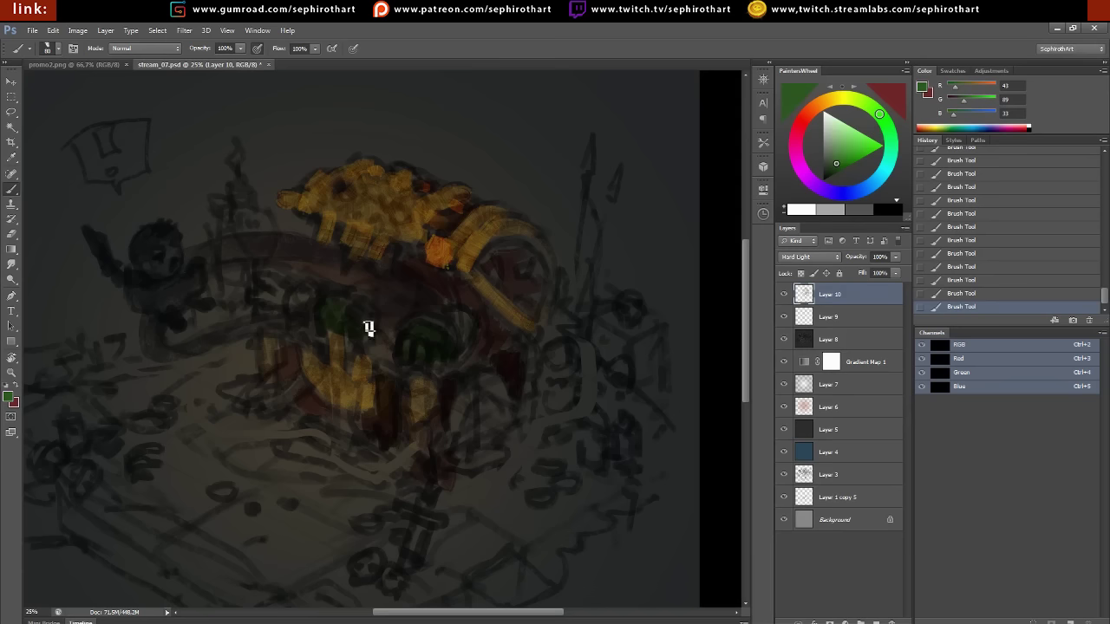
click(836, 101)
click(857, 151)
drag(438, 328, 414, 315)
drag(295, 308, 322, 288)
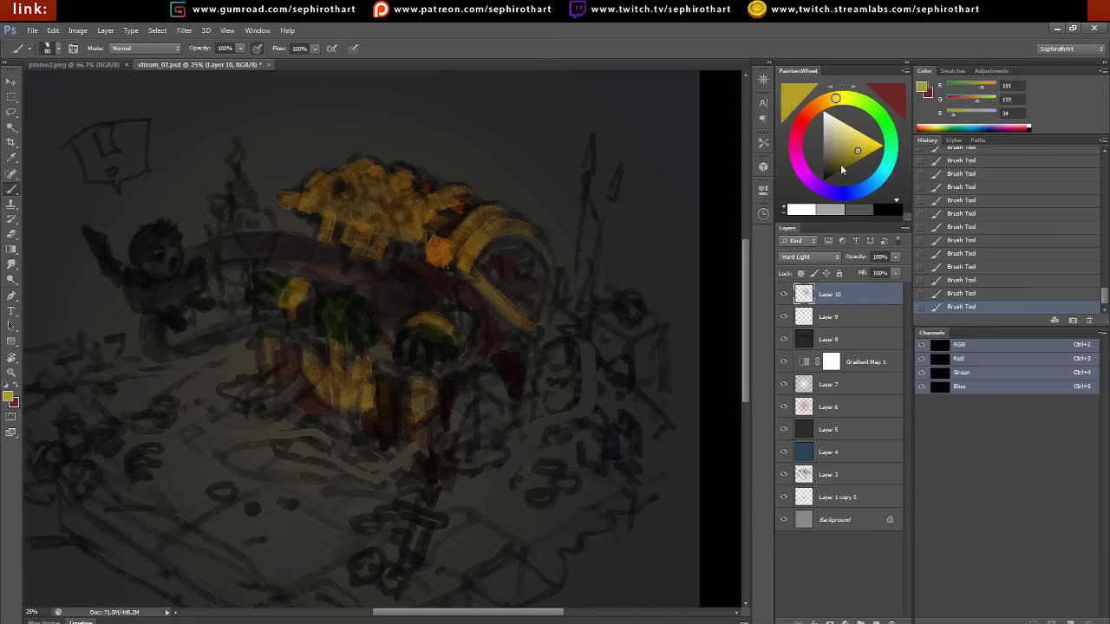
Paint orange-brown strokes across the chest's right side
click(803, 171)
click(863, 153)
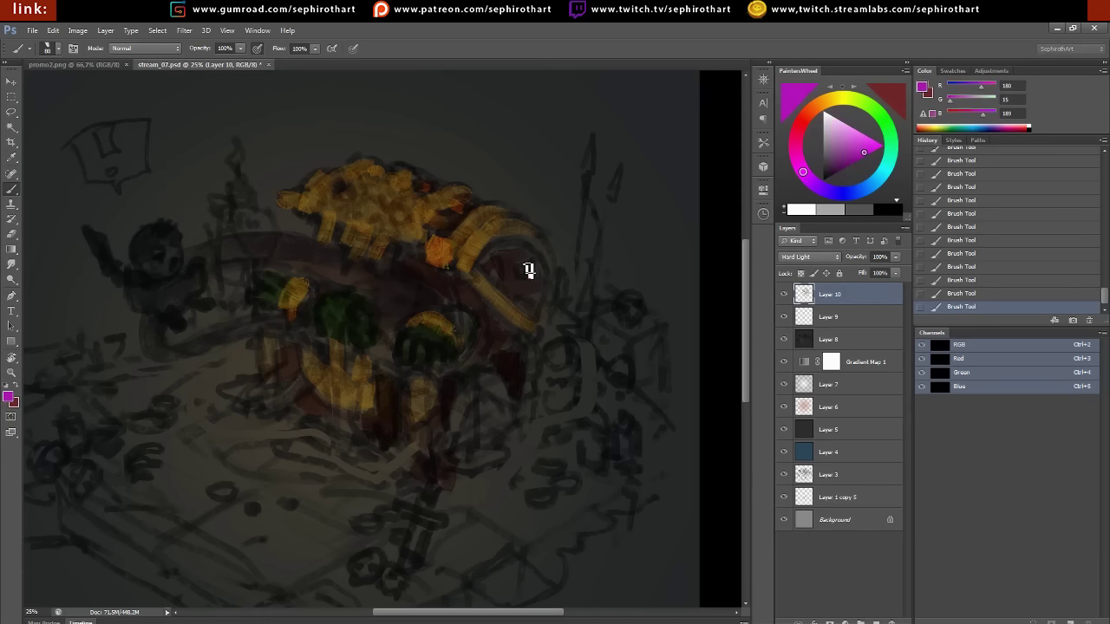
alt+click(466, 408)
drag(664, 376, 717, 322)
click(815, 105)
click(845, 161)
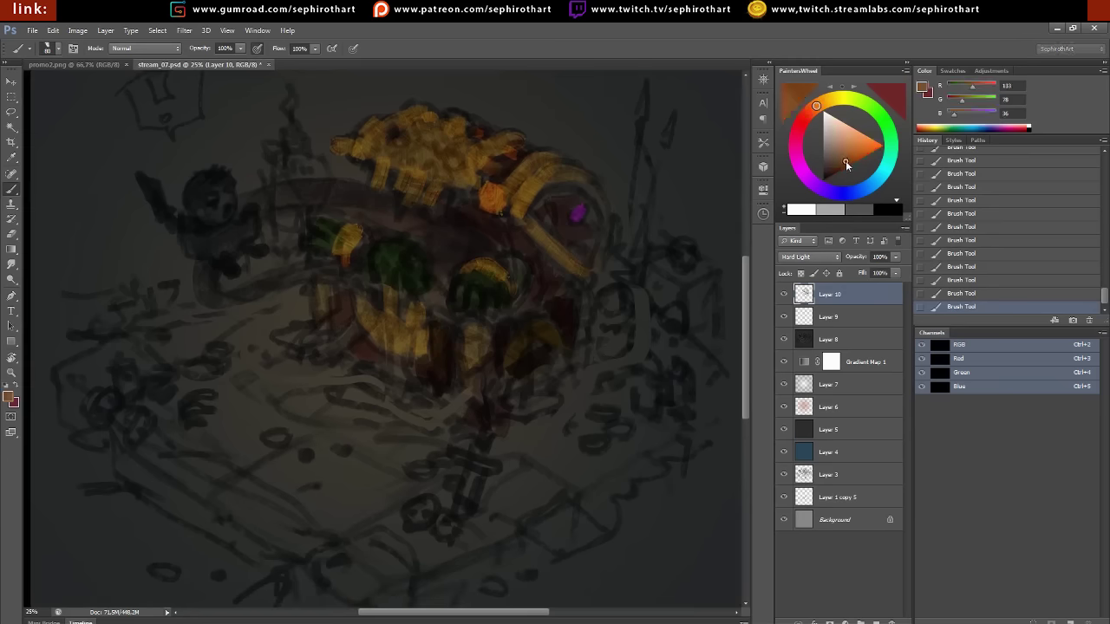
mouse_move(639, 416)
mouse_down()
mouse_move(597, 436)
mouse_move(633, 378)
mouse_move(664, 267)
mouse_move(408, 525)
mouse_move(322, 347)
mouse_move(239, 303)
mouse_move(168, 389)
mouse_move(315, 530)
mouse_move(366, 298)
mouse_up()
scroll(309, 515, down, 3)
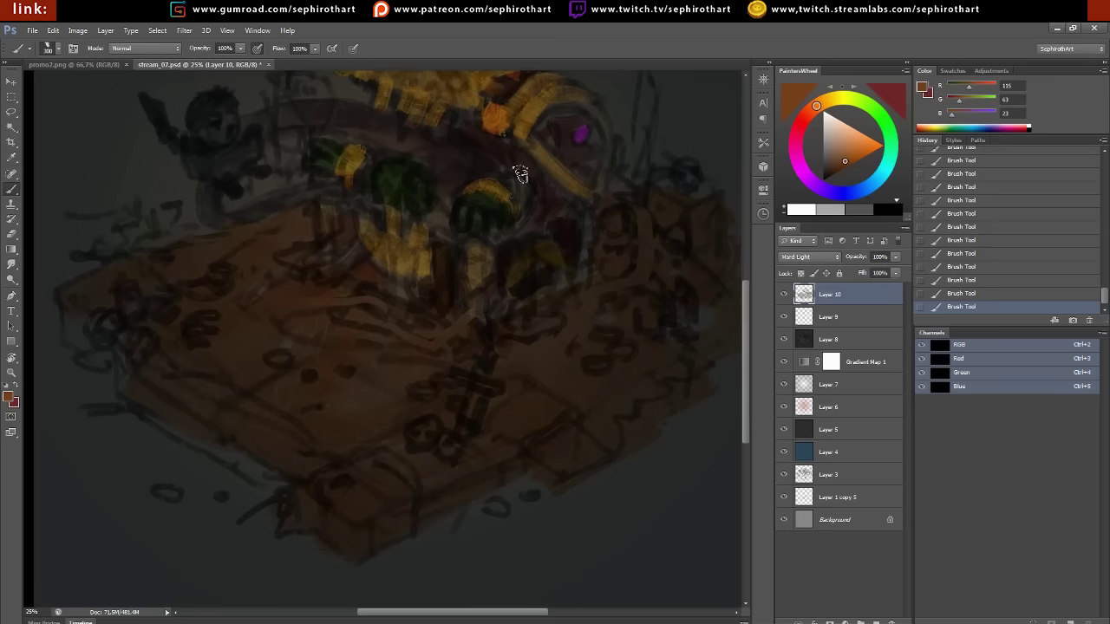
drag(520, 174, 500, 349)
Paint a small light peach dab left of the lid
key(ctrl+alt+z)
key(ctrl+alt+z)
key(ctrl+alt+z)
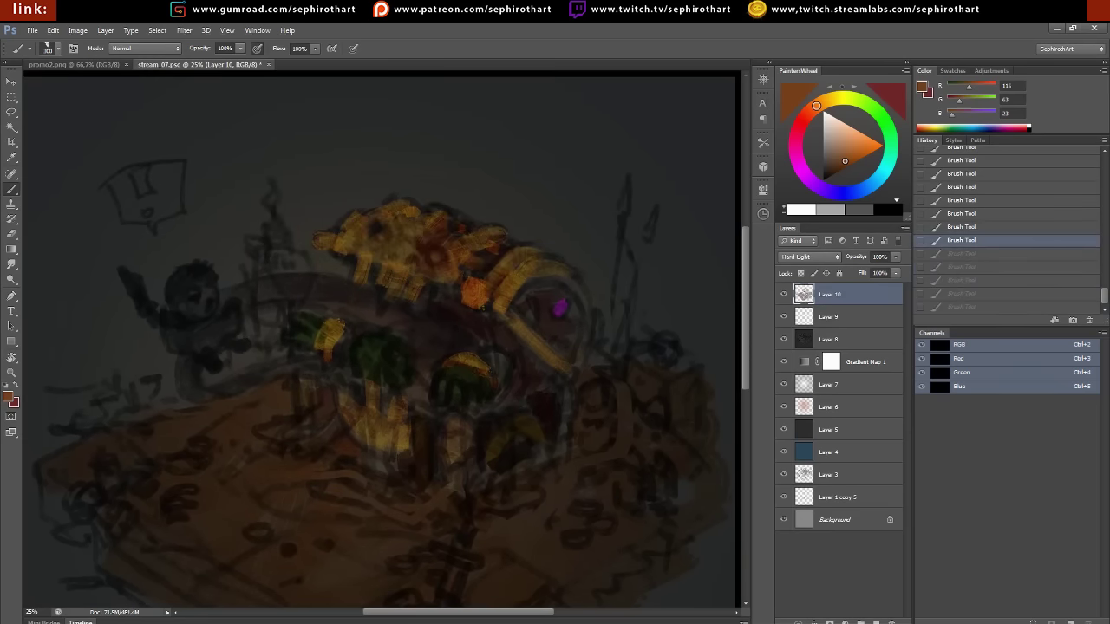
key(ctrl+shift+z)
key(ctrl+shift+z)
key(ctrl+shift+z)
drag(495, 479, 528, 438)
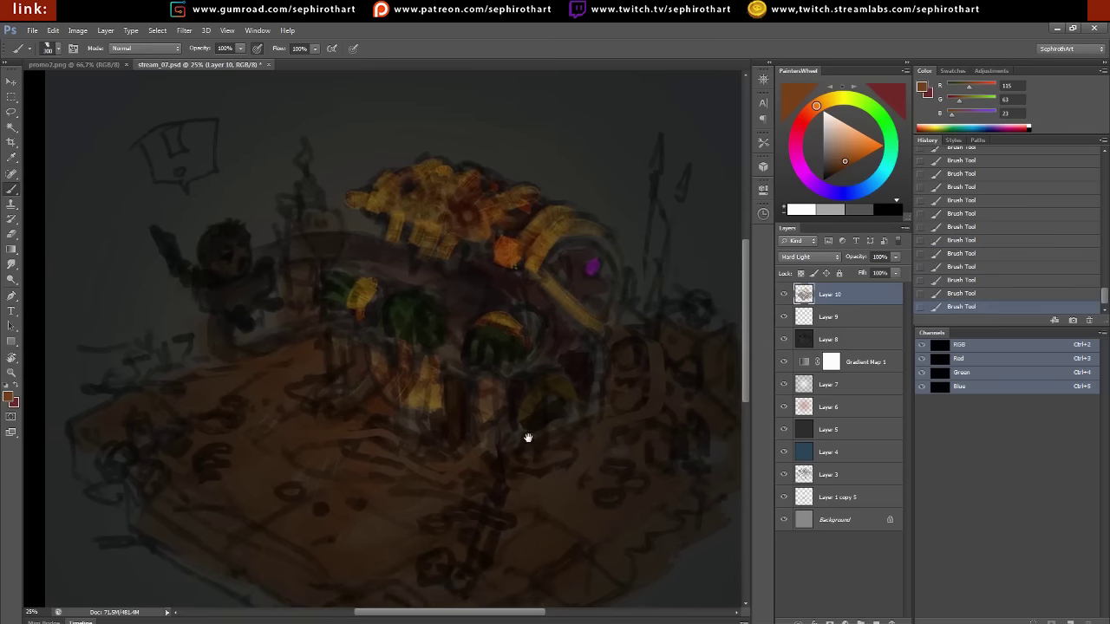
click(841, 129)
drag(303, 203, 314, 193)
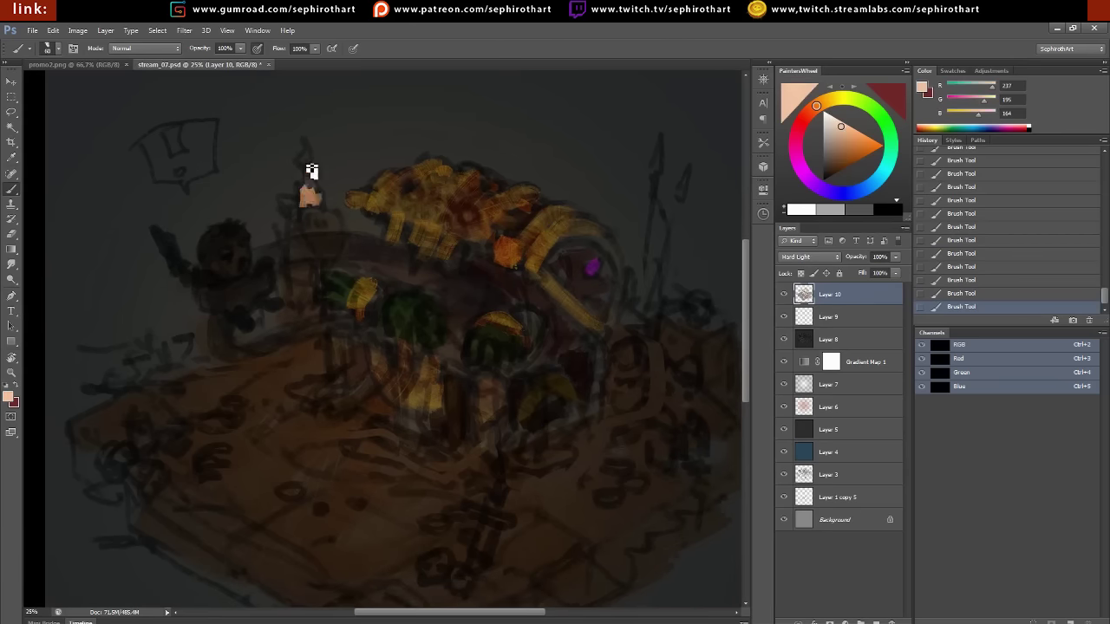
drag(697, 308, 506, 263)
Add a faint peach dab on the pile's right, undo the red dab, and create Layer 11
click(506, 260)
click(506, 258)
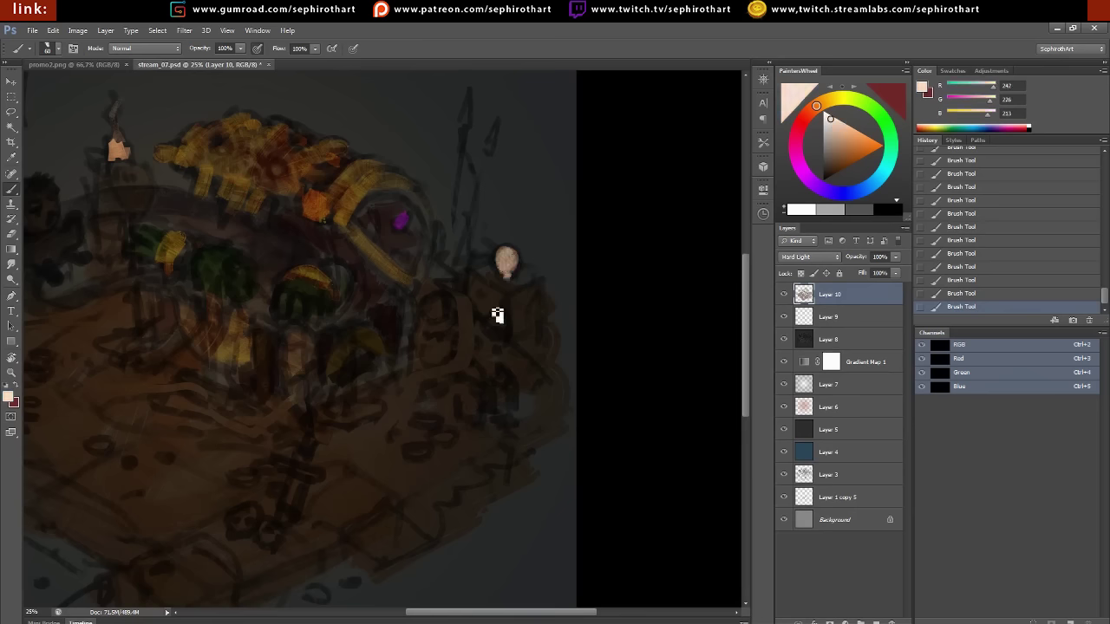
key(e)
key(b)
click(508, 268)
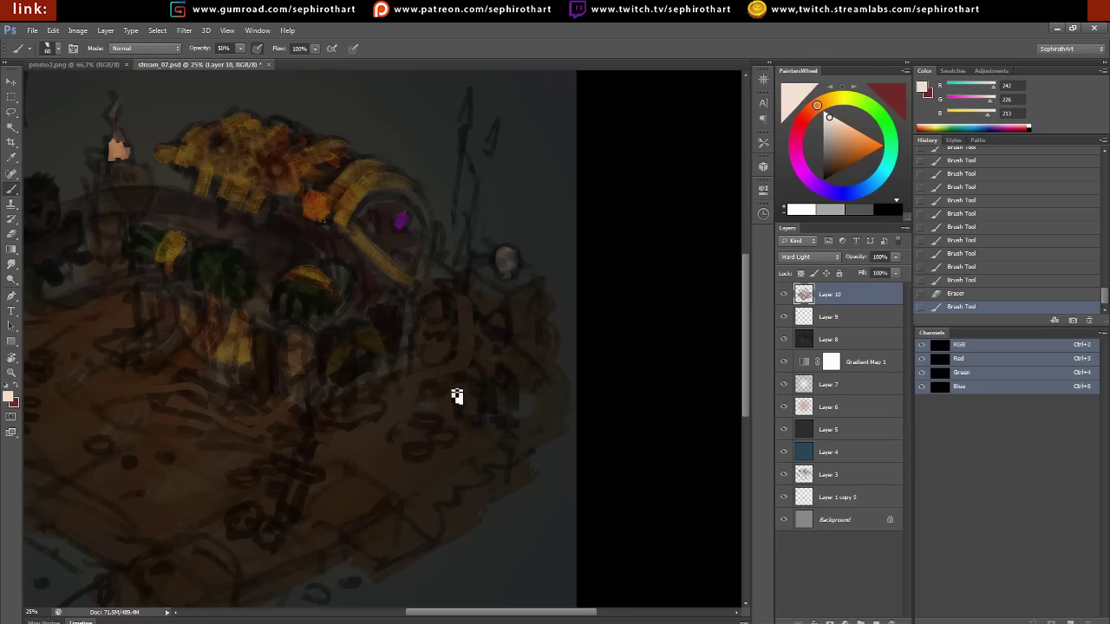
key(ctrl+z)
key(ctrl+alt+shift+n)
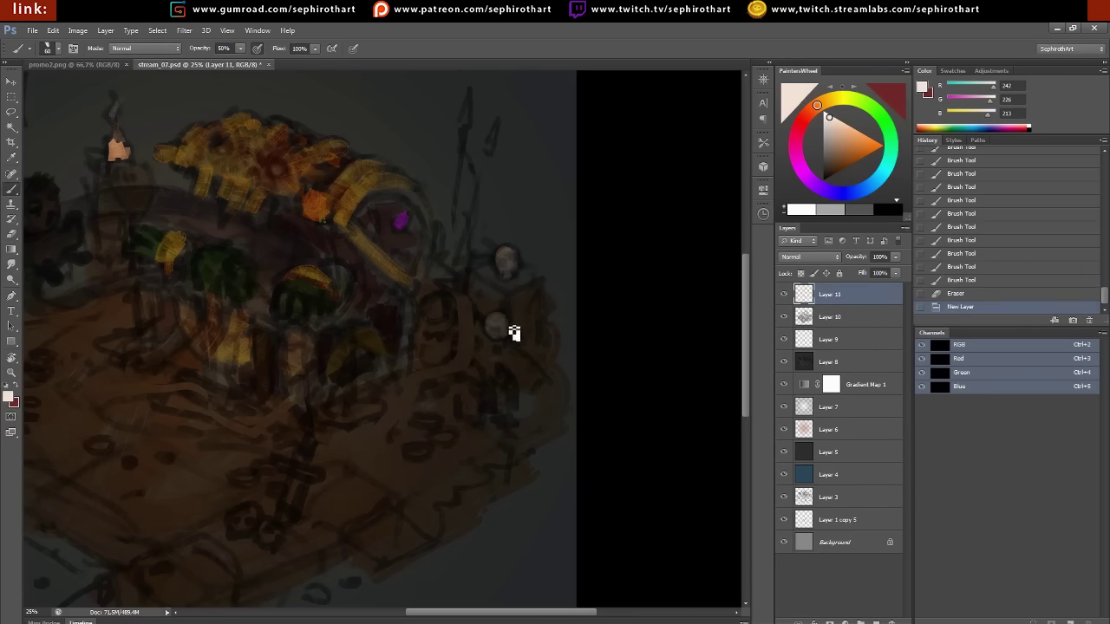
Paint four pale skulls with dark red details, then a dark red spill across the pile on a new layer
drag(514, 332, 665, 244)
click(395, 425)
click(419, 449)
mouse_move(85, 321)
mouse_down()
mouse_move(250, 370)
mouse_move(391, 235)
mouse_move(402, 384)
mouse_move(678, 252)
mouse_up()
click(243, 371)
click(271, 388)
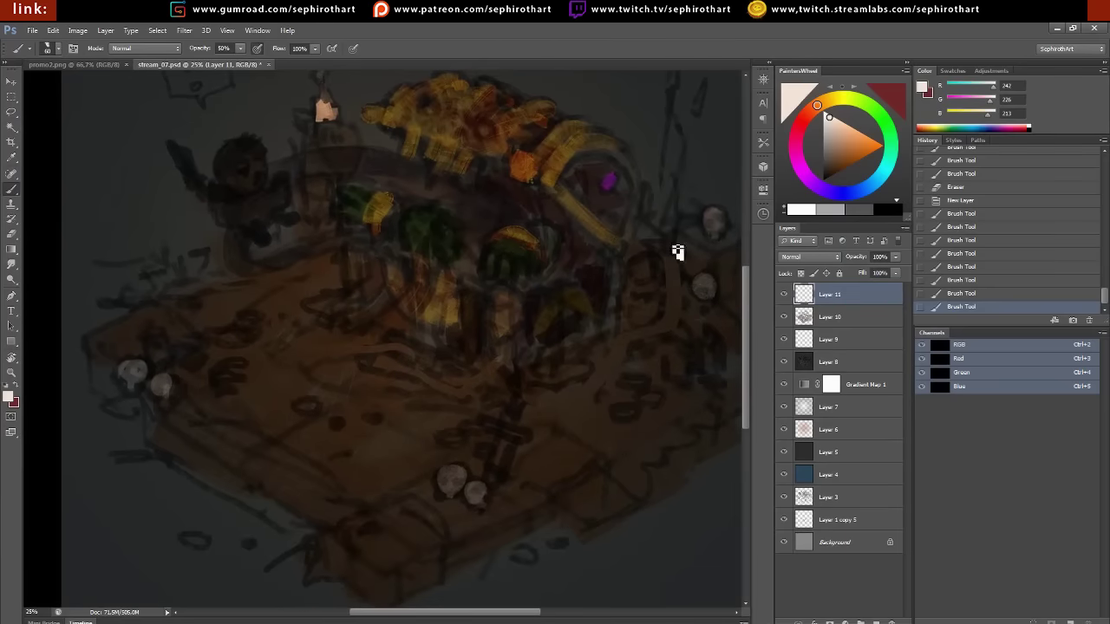
alt+click(599, 276)
click(433, 307)
click(413, 346)
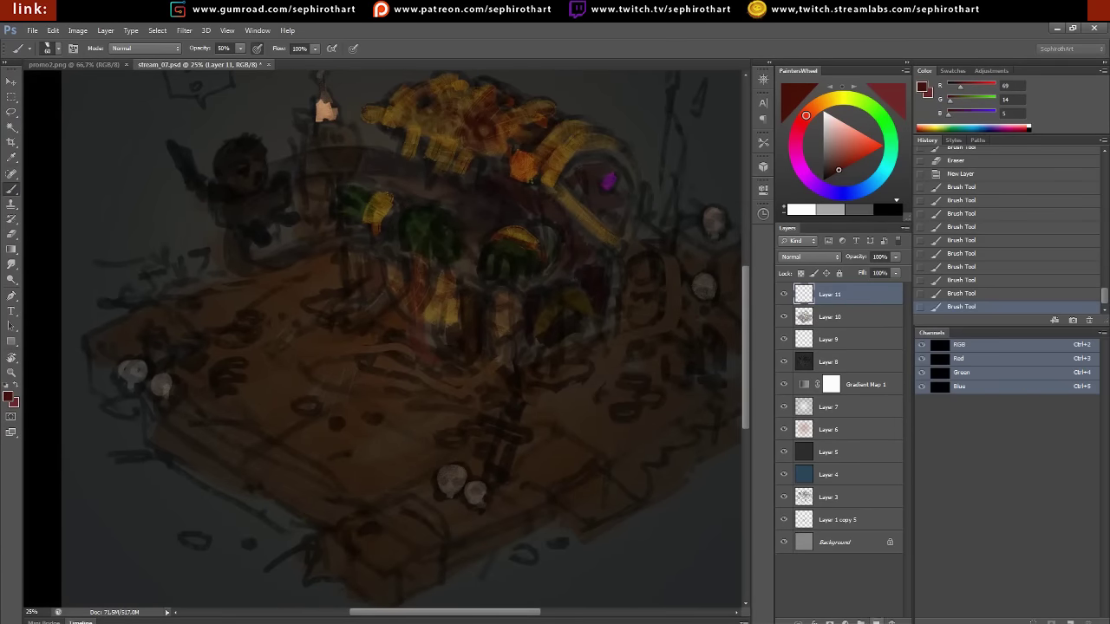
key(ctrl+shift+alt+n)
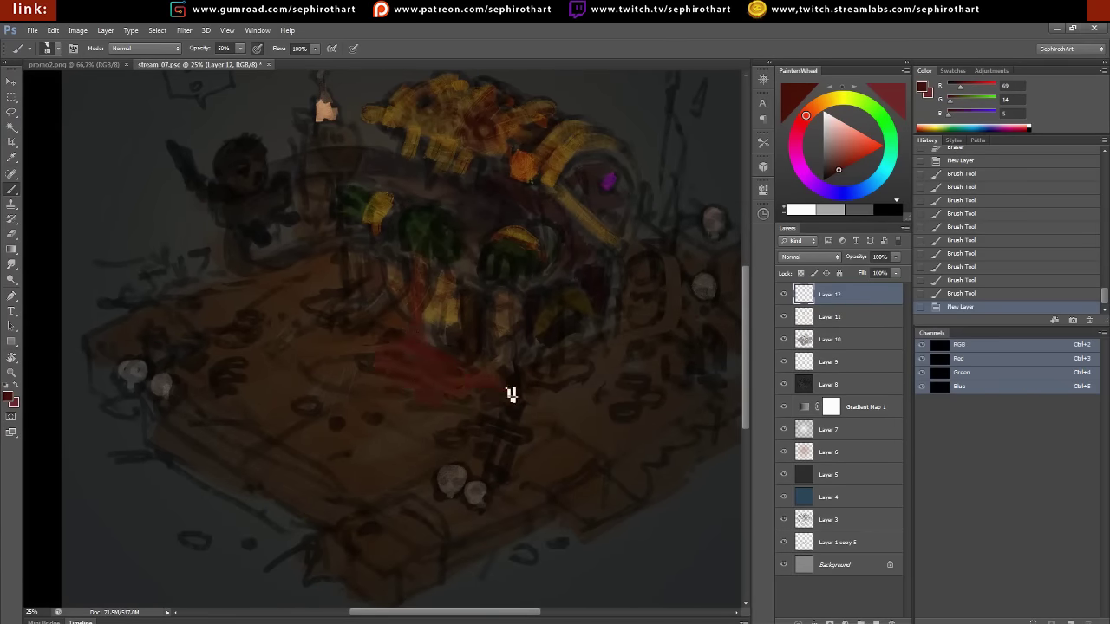
mouse_move(619, 339)
mouse_down()
mouse_move(379, 334)
mouse_move(329, 378)
mouse_up()
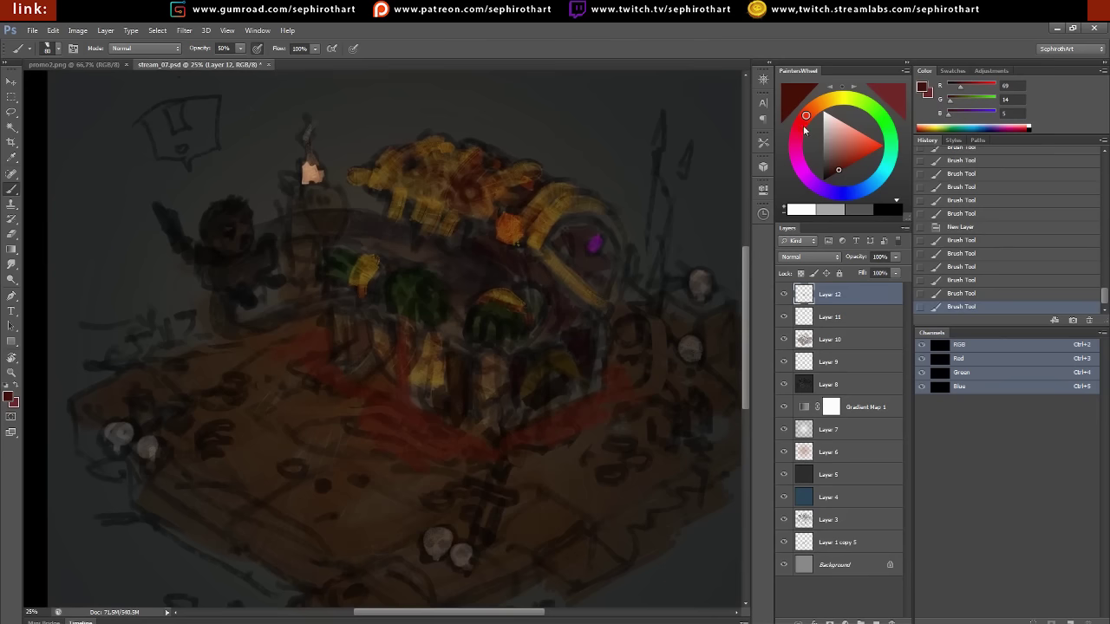
Paint a long magenta tongue looping from the chest to the pile, plus pale pink fangs
click(796, 152)
click(847, 154)
mouse_move(550, 285)
mouse_down()
mouse_move(252, 274)
mouse_move(330, 373)
mouse_up()
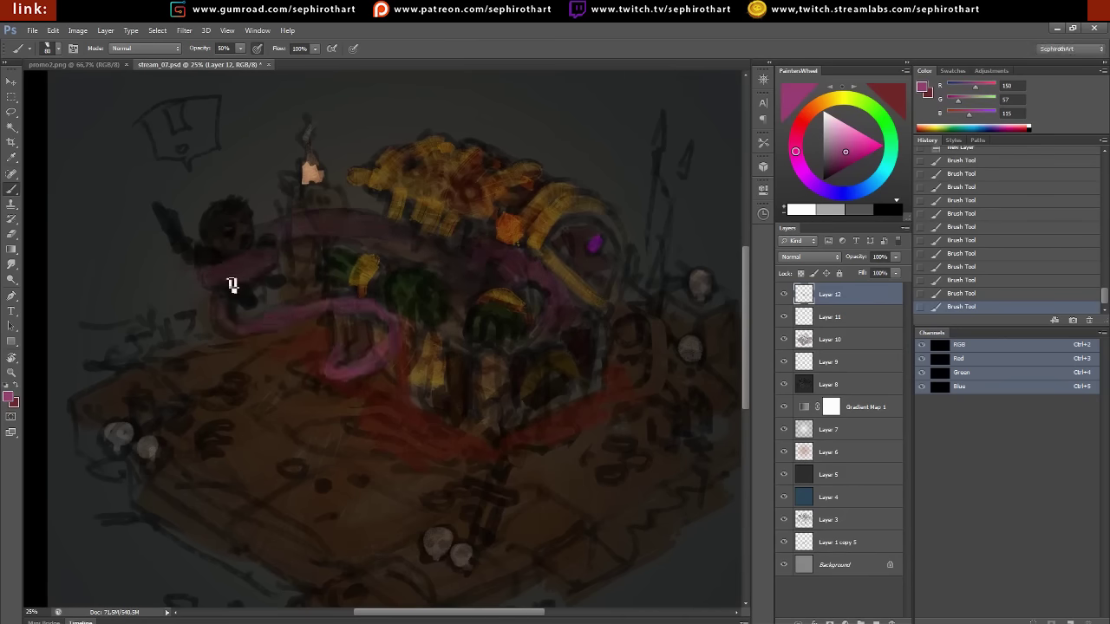
drag(231, 286, 501, 267)
drag(469, 234, 467, 327)
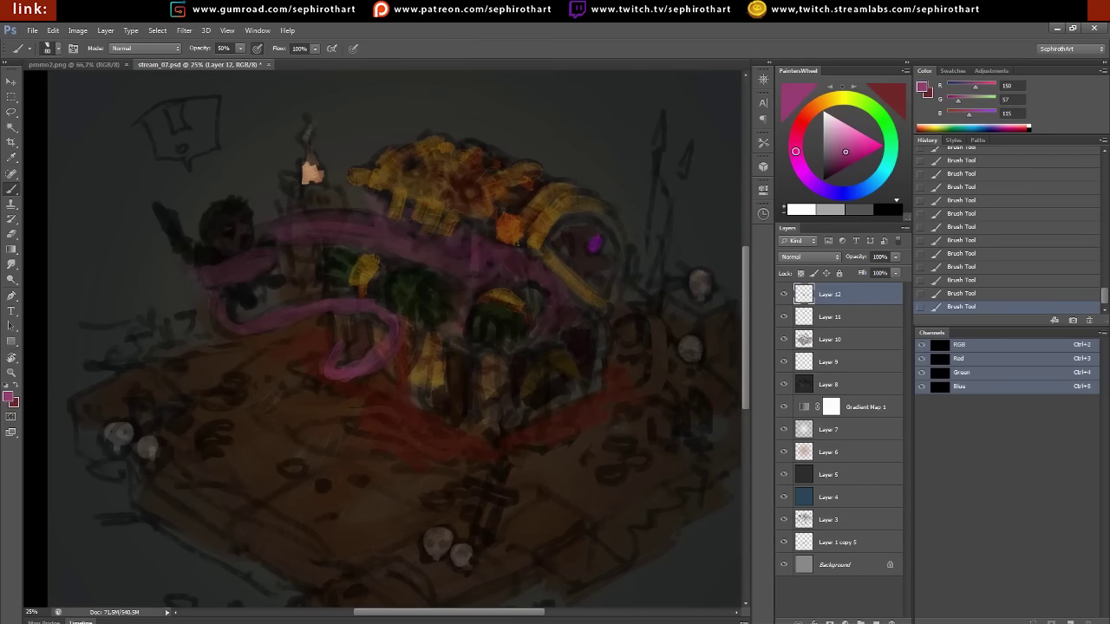
click(830, 123)
drag(454, 220, 426, 222)
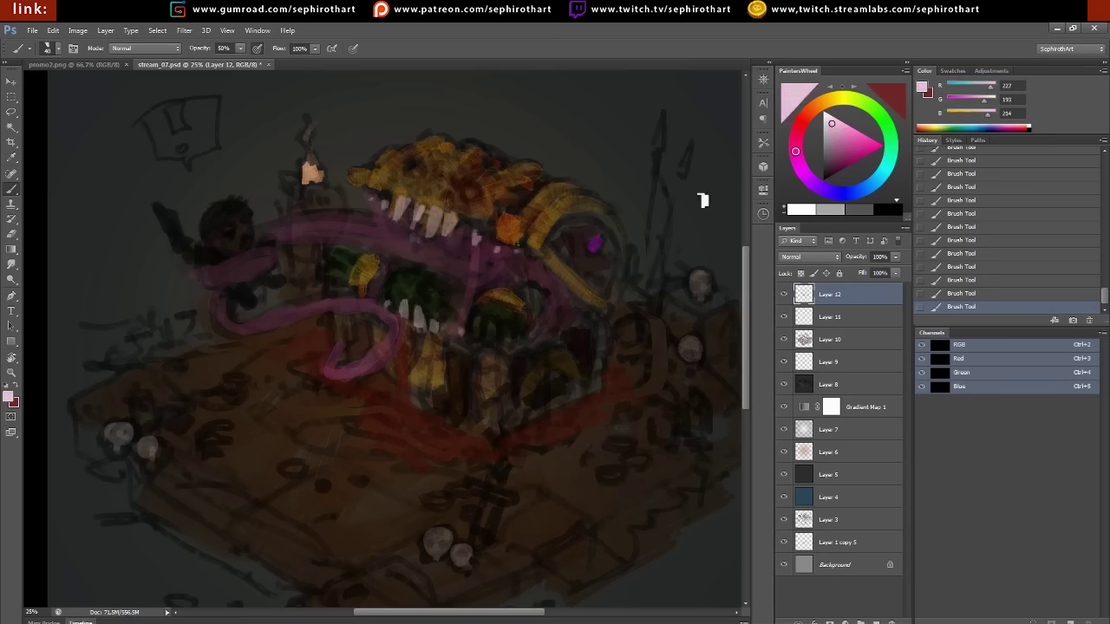
Paint a blue-grey sword blade with a golden-orange grip on the front of the pile
click(884, 209)
drag(514, 469, 497, 425)
click(872, 182)
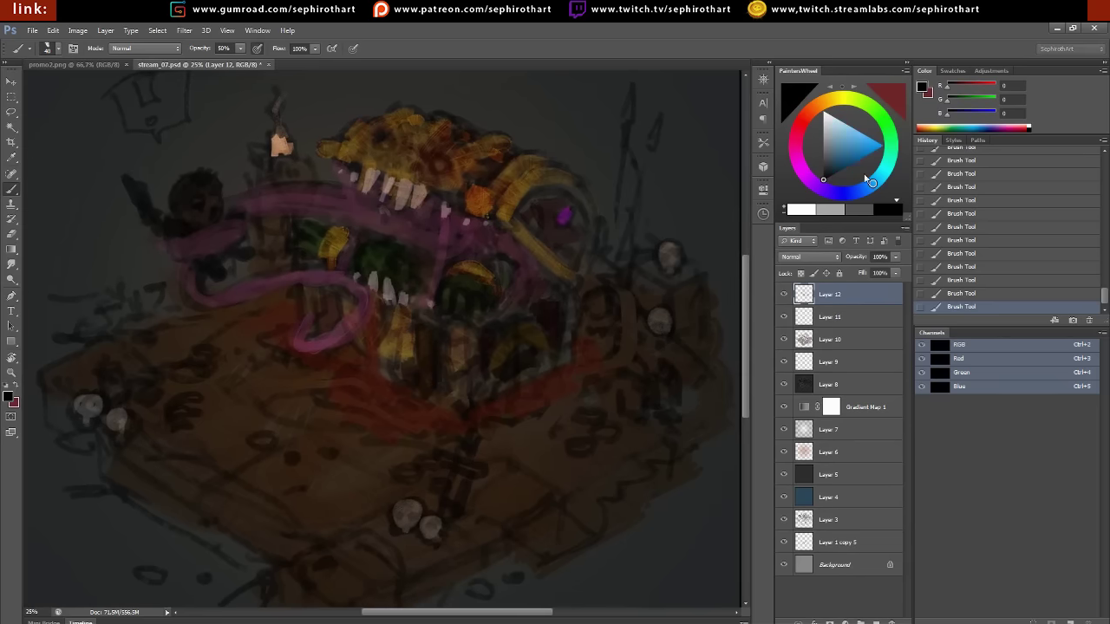
click(849, 141)
drag(453, 515, 473, 434)
click(823, 101)
click(867, 147)
mouse_move(581, 447)
mouse_down()
mouse_move(485, 322)
mouse_move(633, 308)
mouse_up()
Pick light brown, teal and near-black brown colours, then zoom out to see the whole painting
mouse_move(304, 295)
mouse_down()
mouse_move(274, 430)
mouse_move(85, 484)
mouse_up()
alt+click(122, 418)
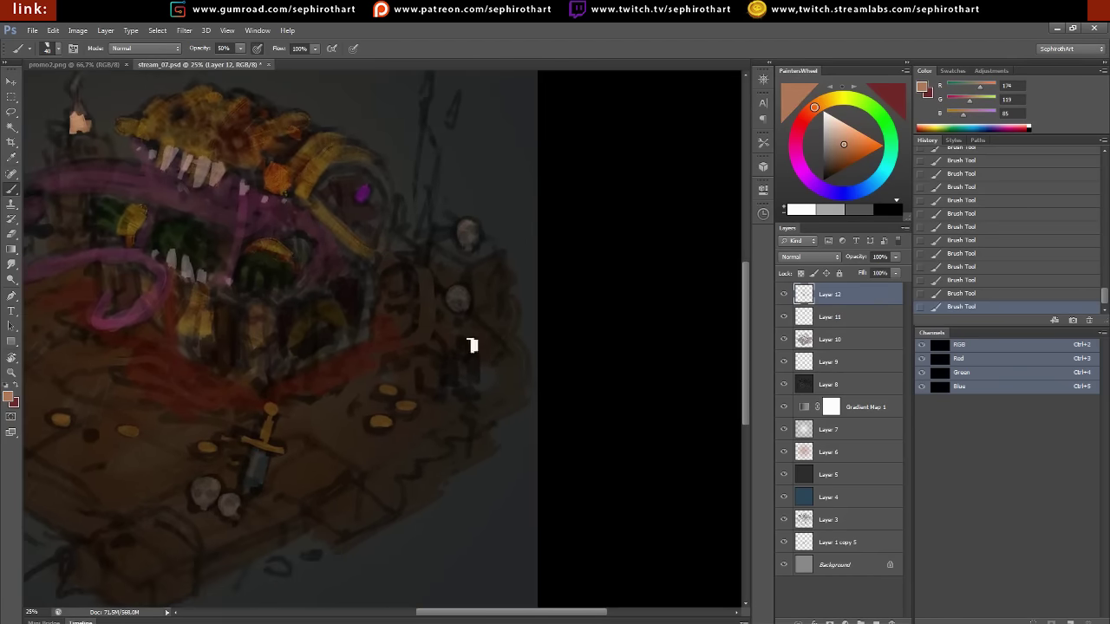
scroll(444, 321, up, 2)
alt+shift+right_click(444, 322)
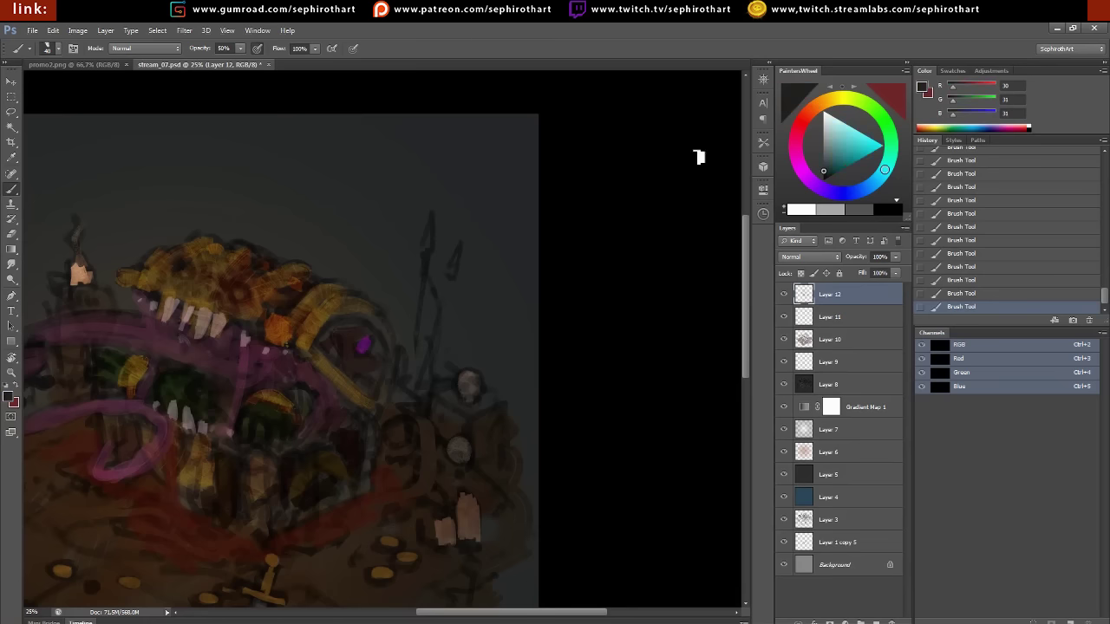
key(x)
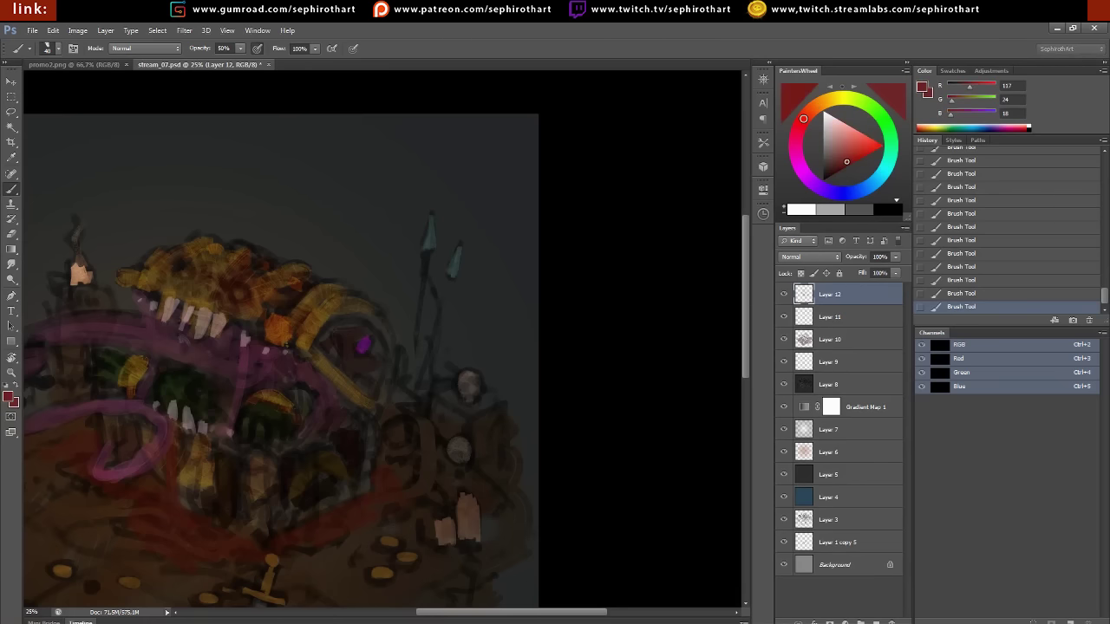
alt+click(415, 304)
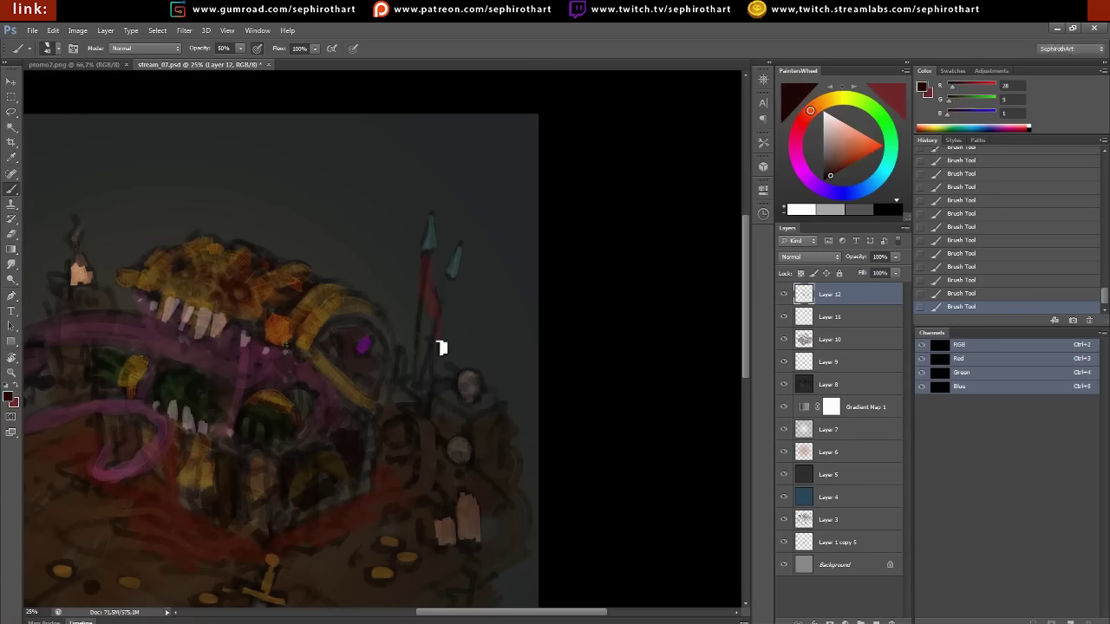
mouse_move(306, 482)
mouse_down()
mouse_move(55, 396)
mouse_move(397, 376)
mouse_up()
Copy merged and paste it in place as a new layer at 62% opacity
key(ctrl+a)
key(ctrl+shift+c)
key(ctrl+shift+v)
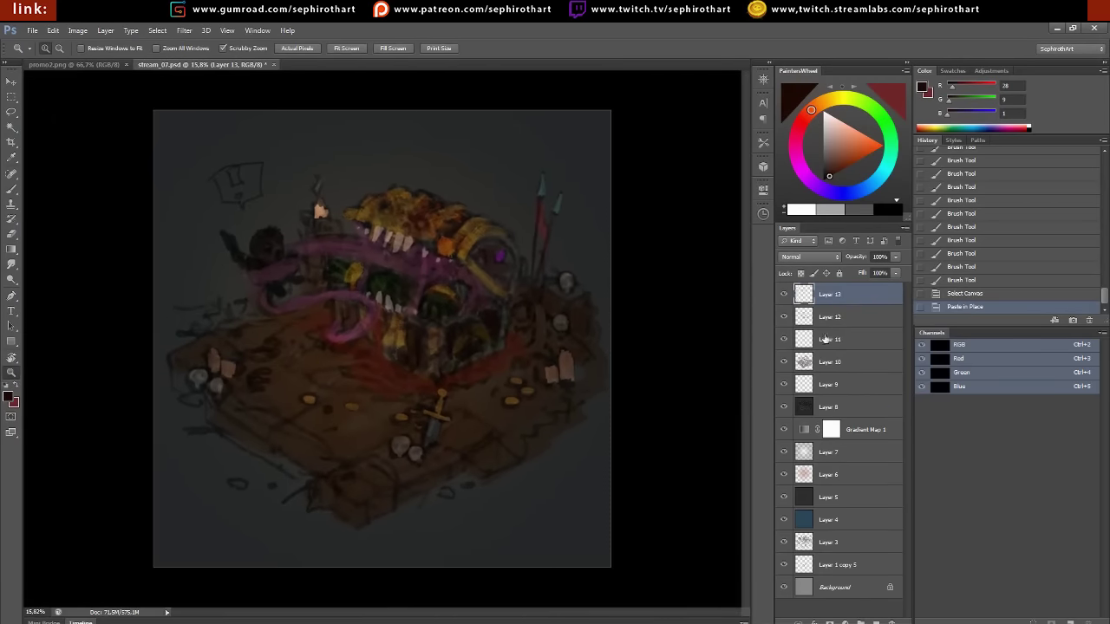
click(895, 257)
drag(898, 272, 878, 272)
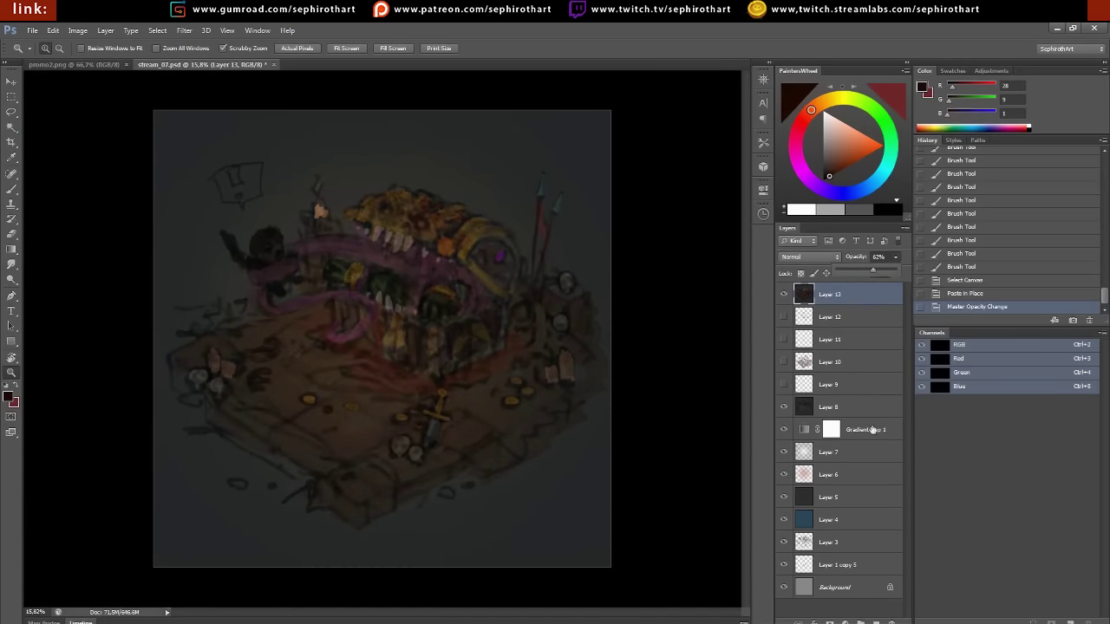
Add a Gradient Map using a dark-red-to-teal gradient at 10% opacity
click(844, 623)
click(832, 599)
click(662, 220)
click(698, 289)
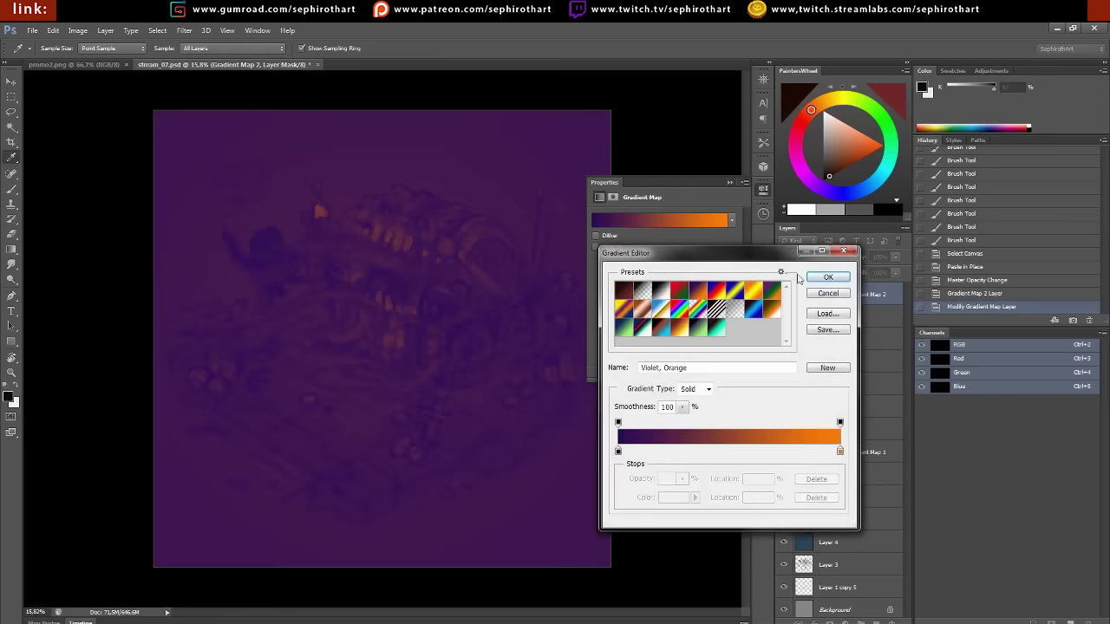
click(702, 329)
click(661, 328)
click(753, 289)
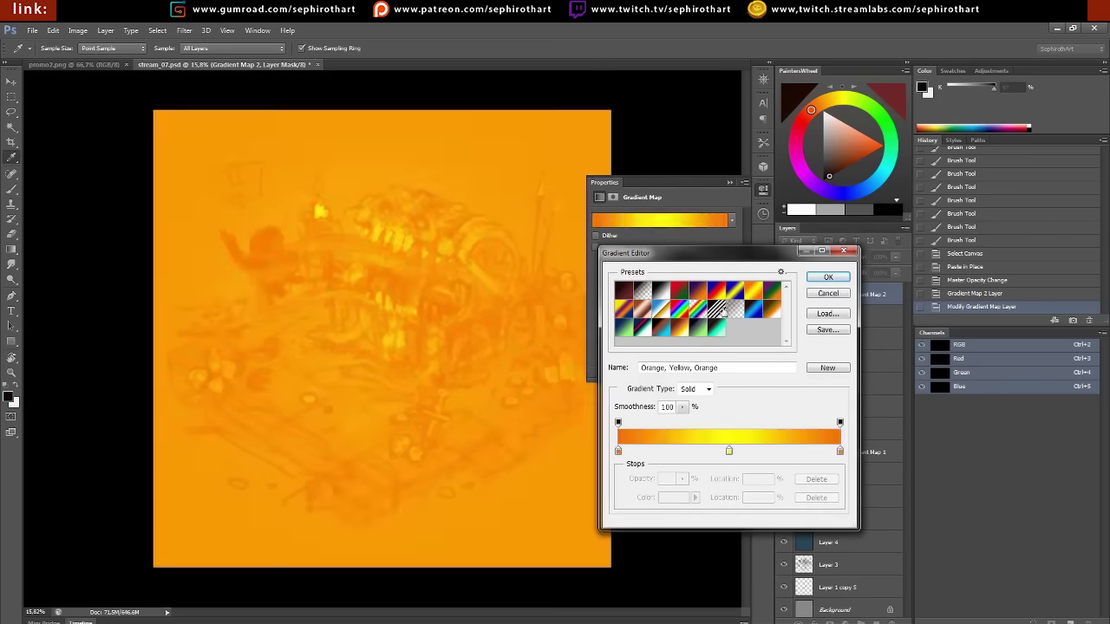
click(628, 330)
click(716, 329)
click(663, 336)
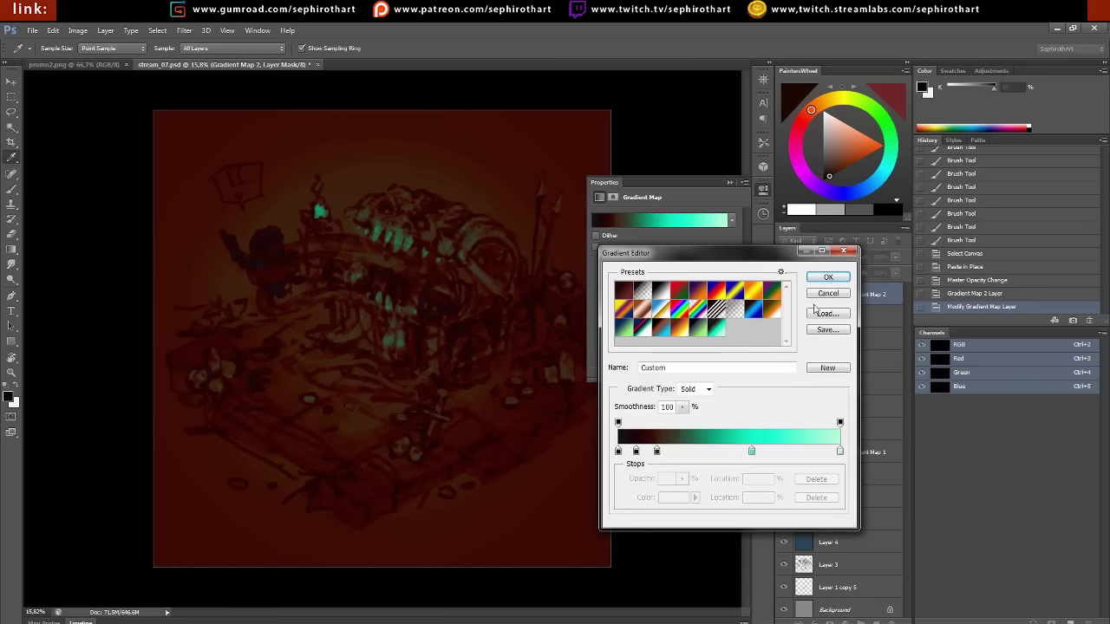
click(828, 277)
key(z)
drag(842, 272, 898, 271)
Add Brightness/Contrast (26/20) at 67% opacity, then duplicate and merge it
click(846, 621)
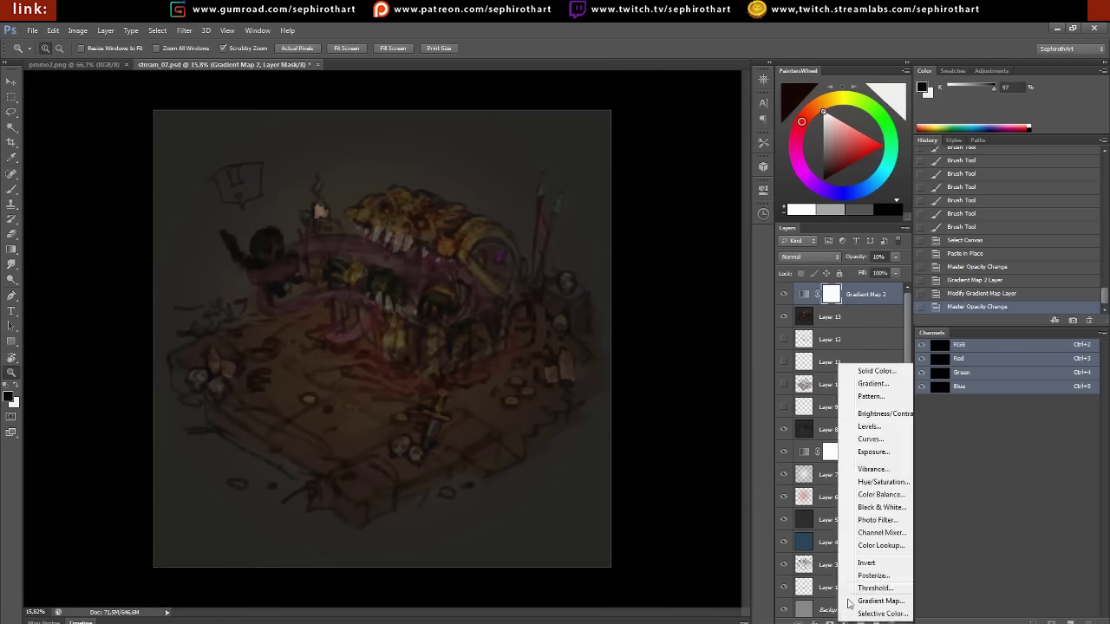
click(867, 409)
drag(666, 246, 677, 246)
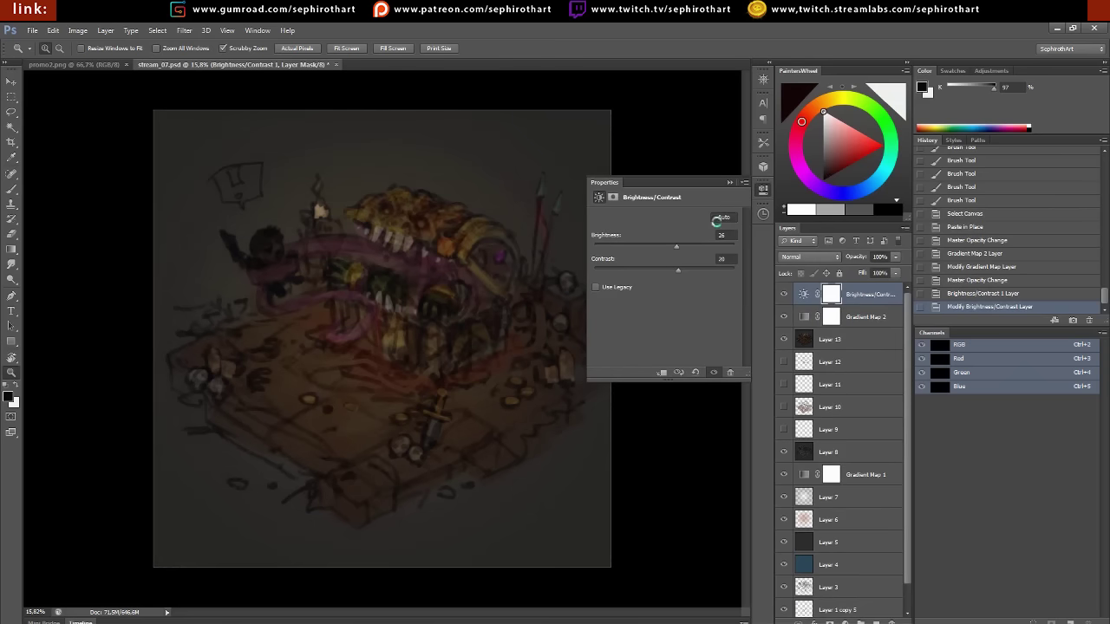
click(730, 182)
drag(895, 256, 864, 270)
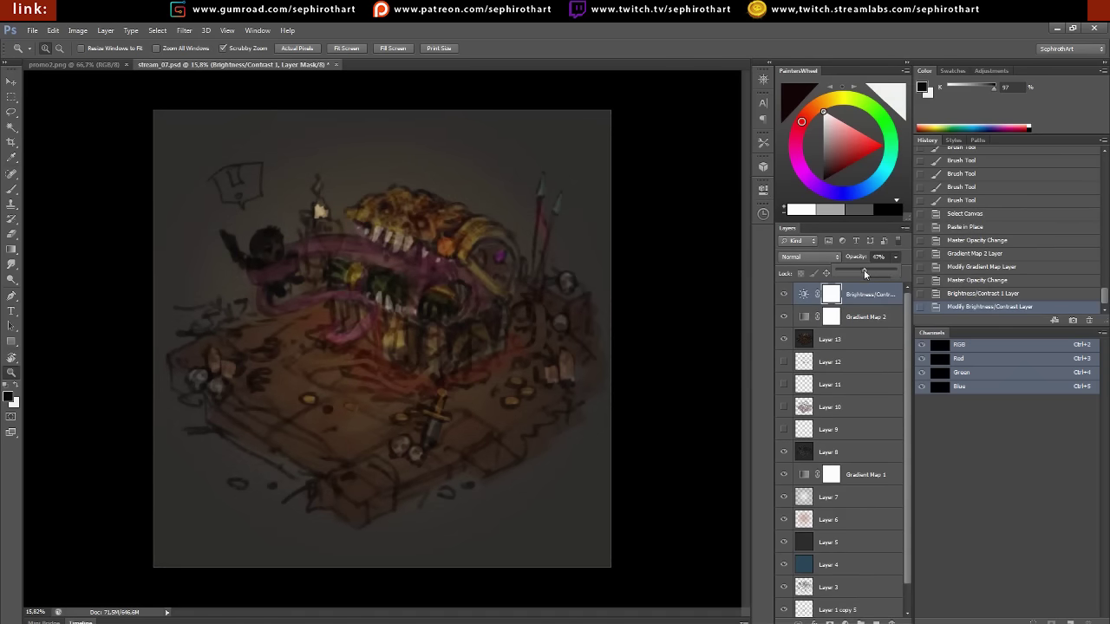
key(ctrl+j)
key(ctrl+e)
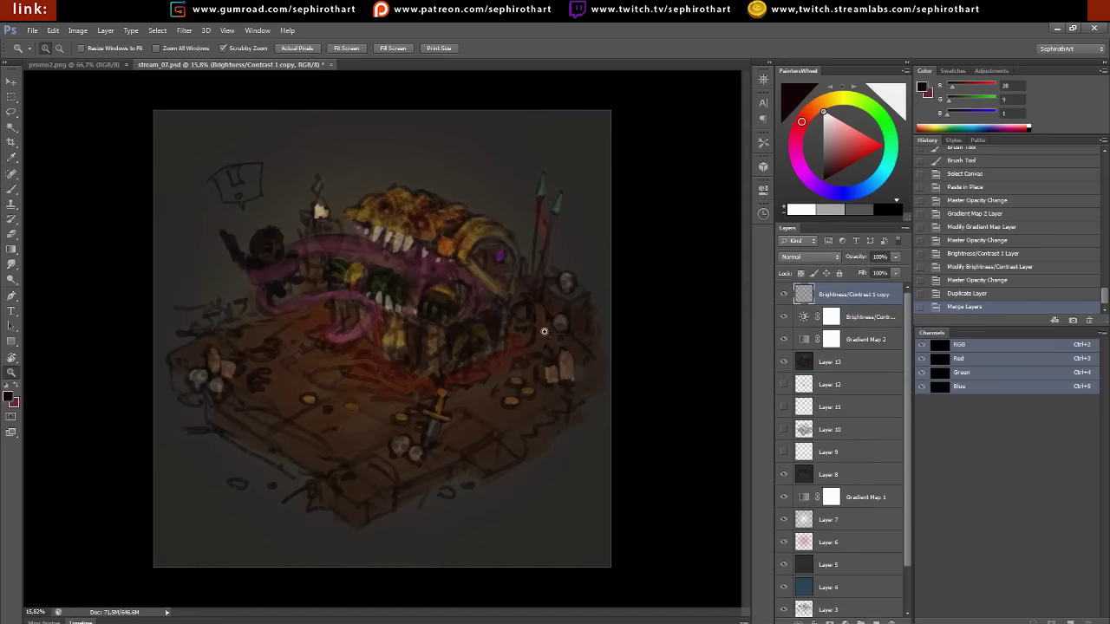
Paint light strokes at 70% brush opacity across the skull head and a tooth
drag(387, 255, 455, 209)
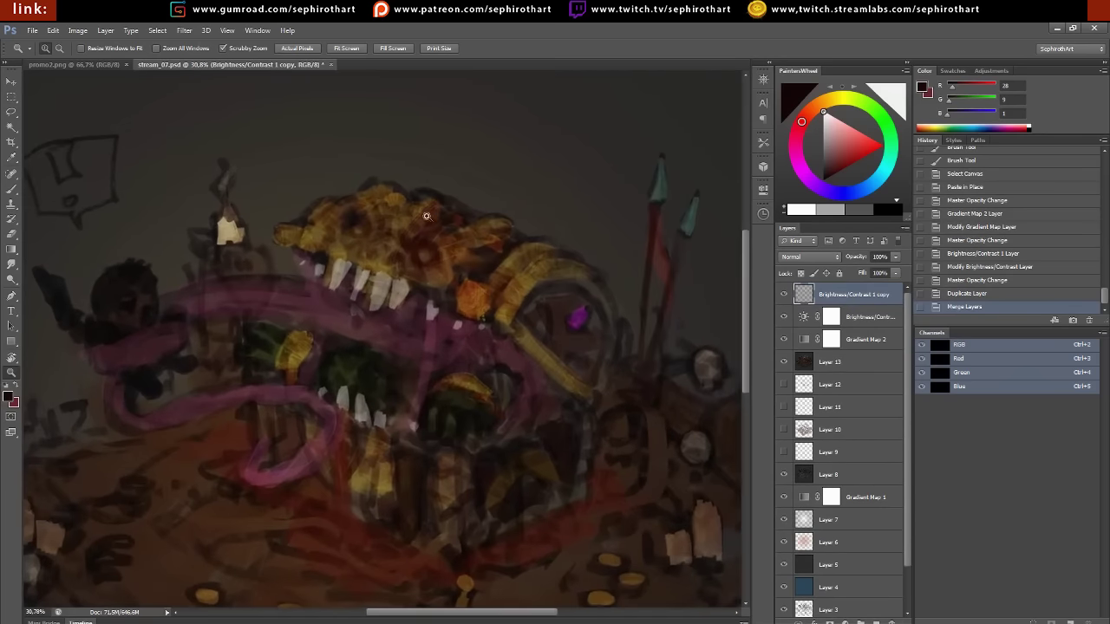
key(b)
alt+click(437, 248)
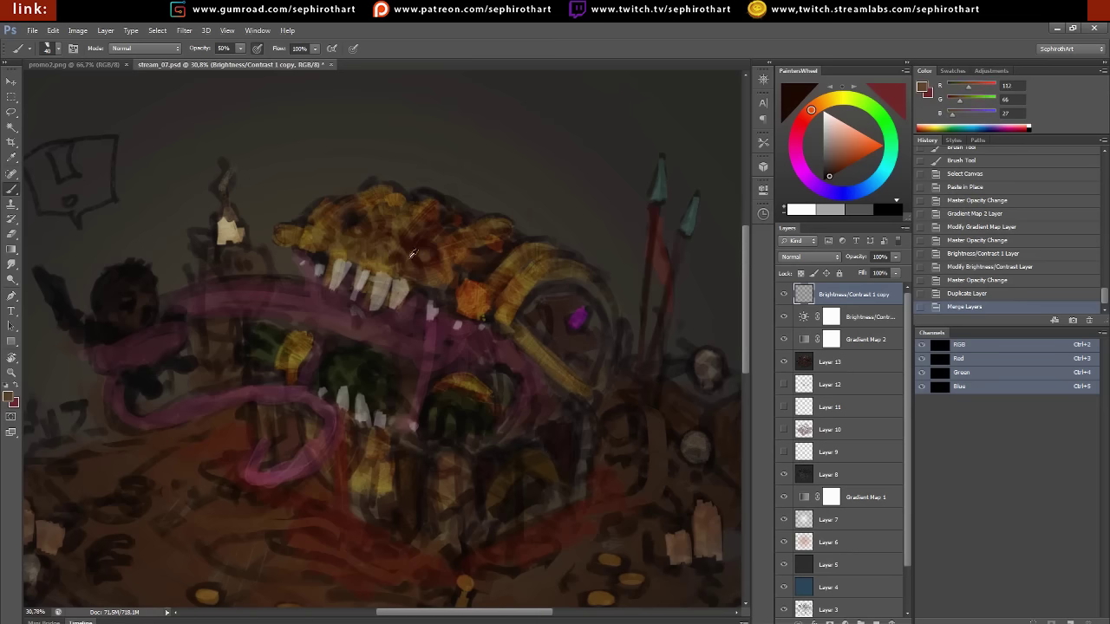
key(7)
mouse_move(382, 228)
mouse_down()
mouse_move(438, 253)
mouse_move(436, 299)
mouse_up()
alt+click(442, 279)
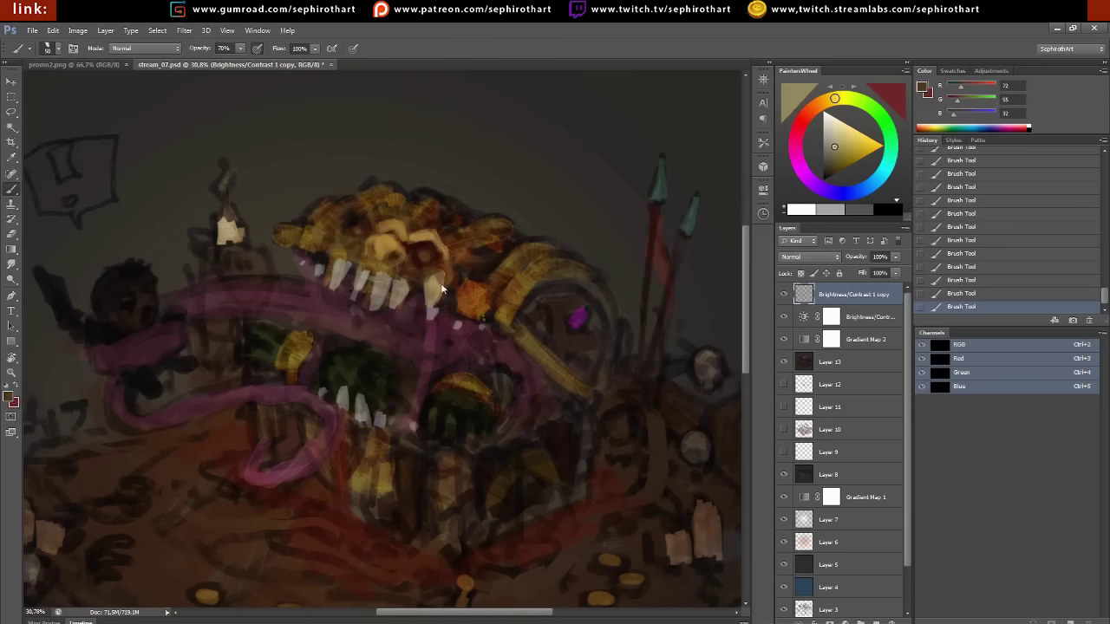
Build up skull shading with tan, gold and brown tones sampled from the head
alt+click(435, 256)
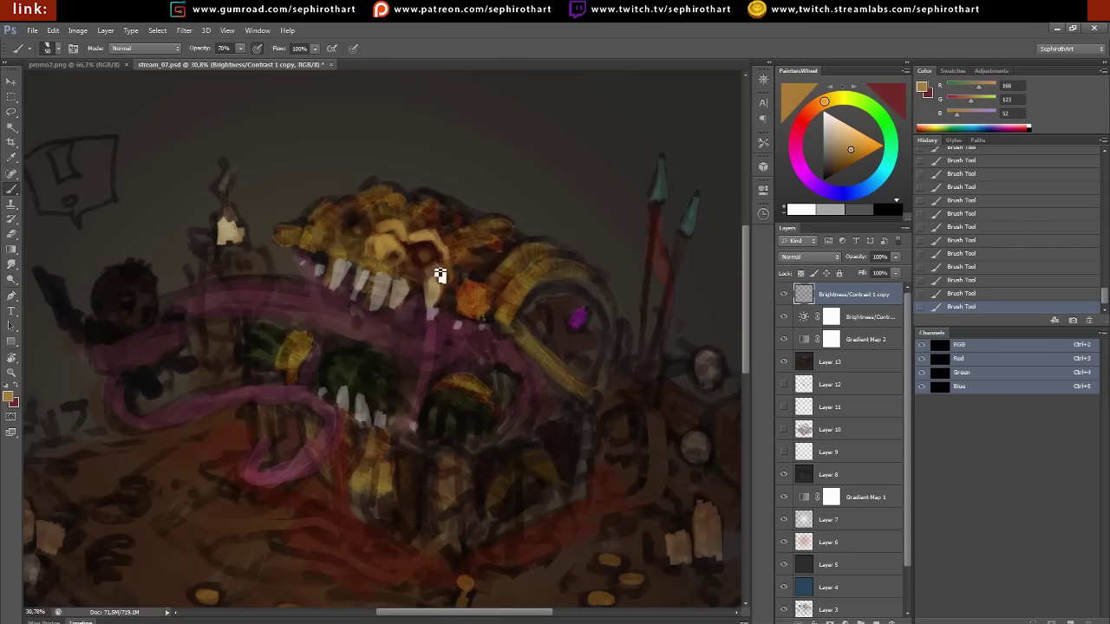
alt+click(418, 236)
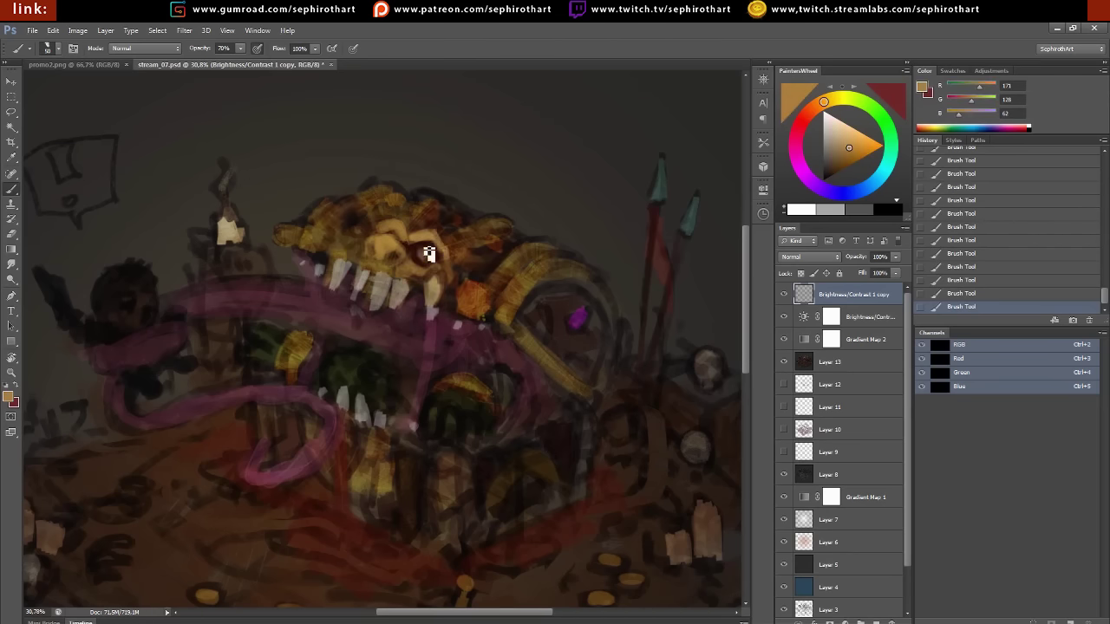
alt+click(419, 254)
alt+click(431, 221)
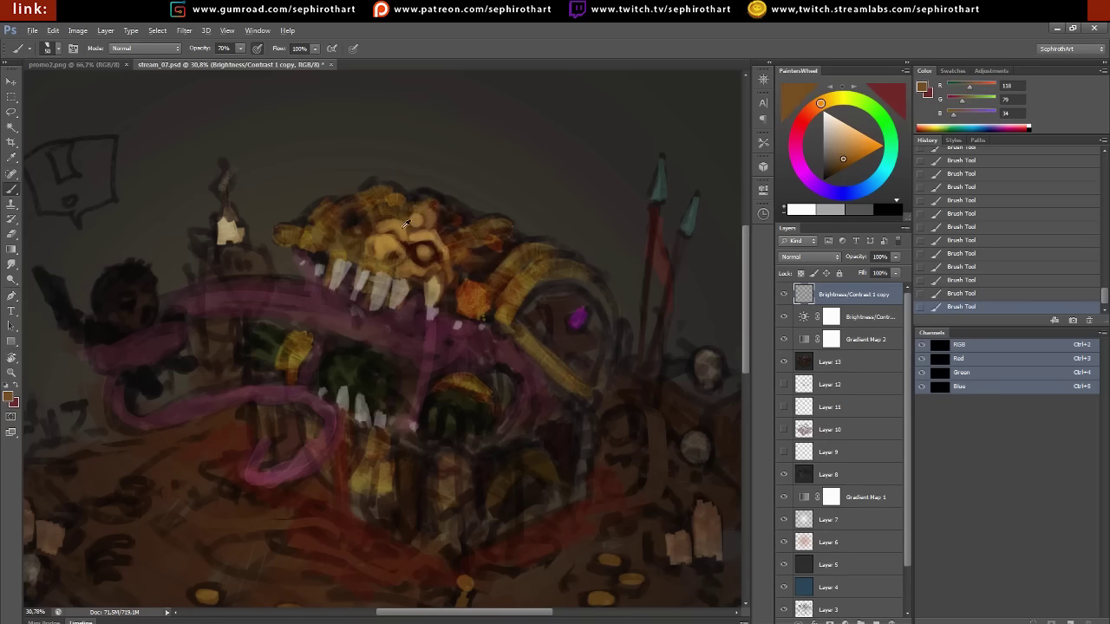
alt+click(434, 221)
alt+click(436, 213)
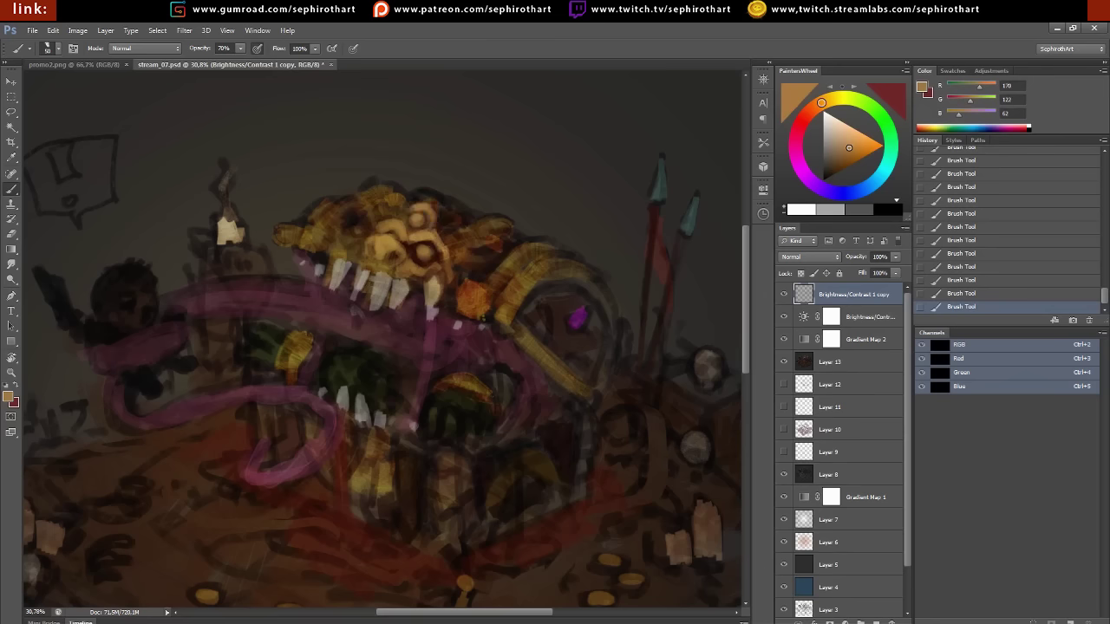
alt+click(389, 212)
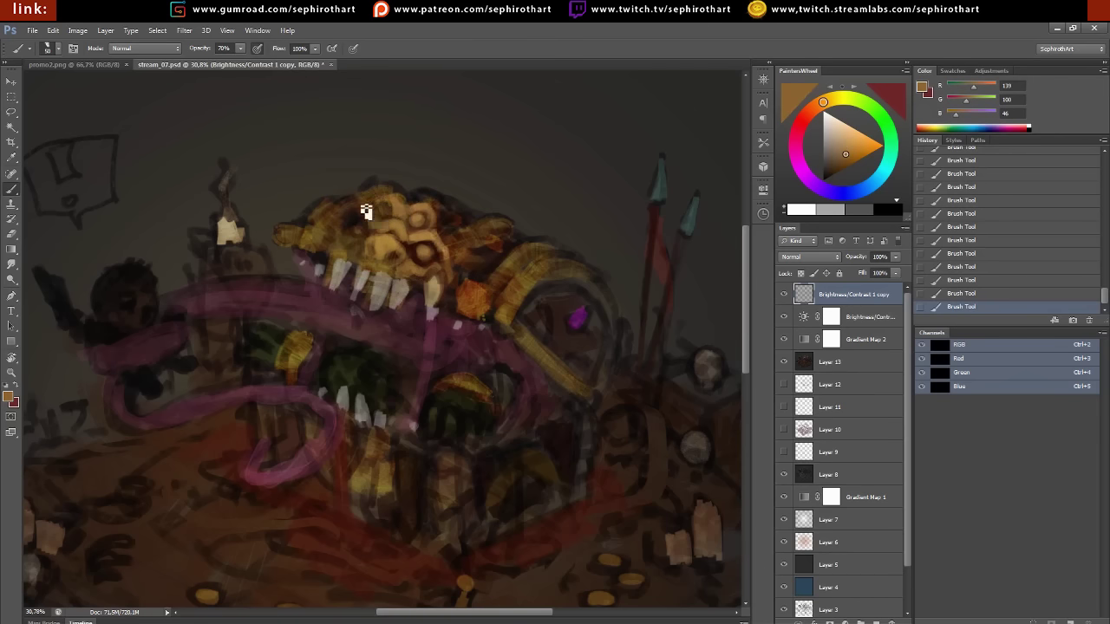
Refine the skull further with sampled dark reds, golds and dark browns
alt+click(401, 208)
alt+click(418, 230)
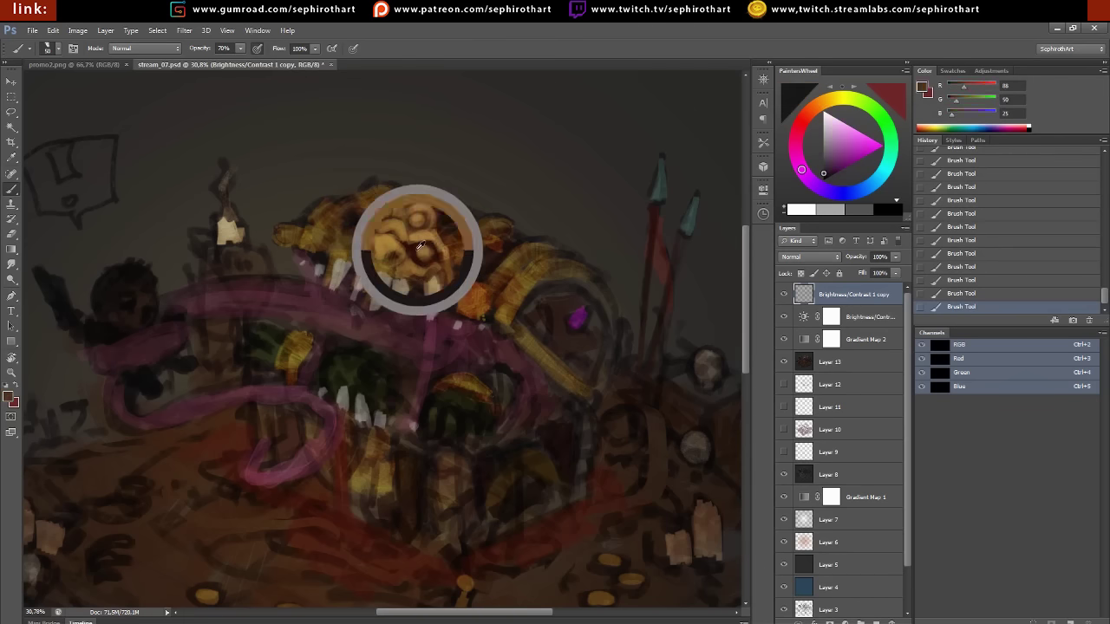
alt+click(371, 227)
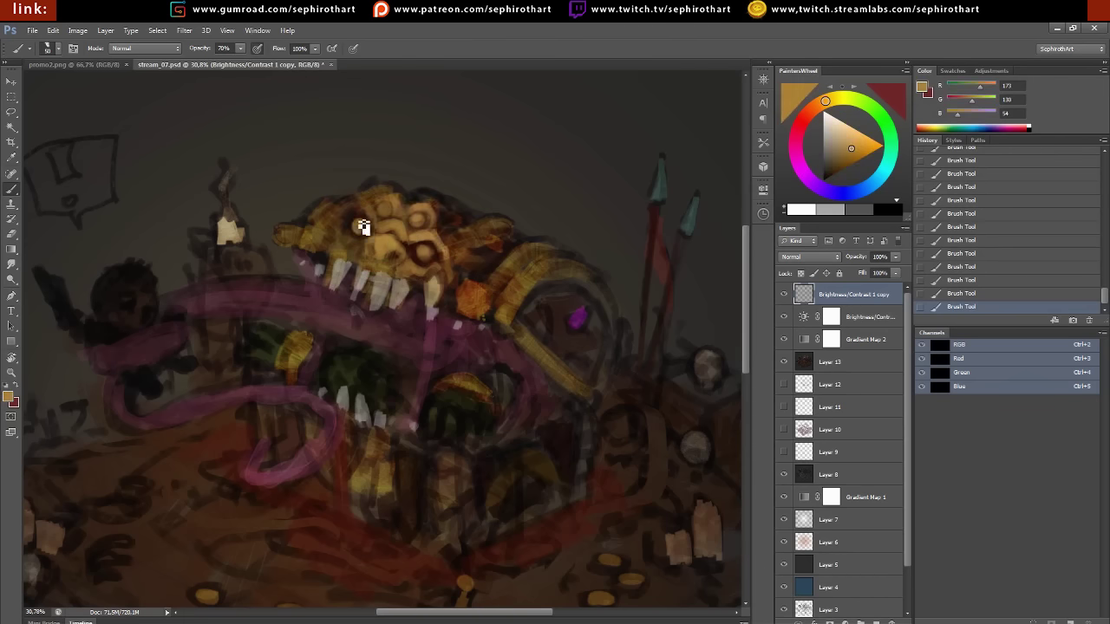
alt+click(378, 250)
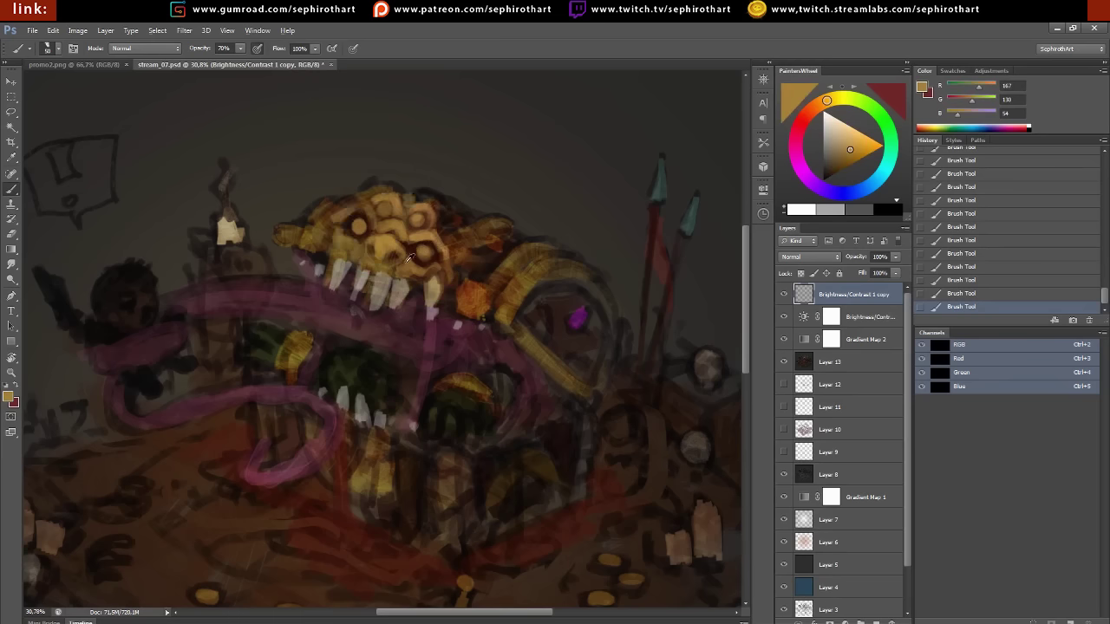
alt+click(338, 252)
alt+click(328, 277)
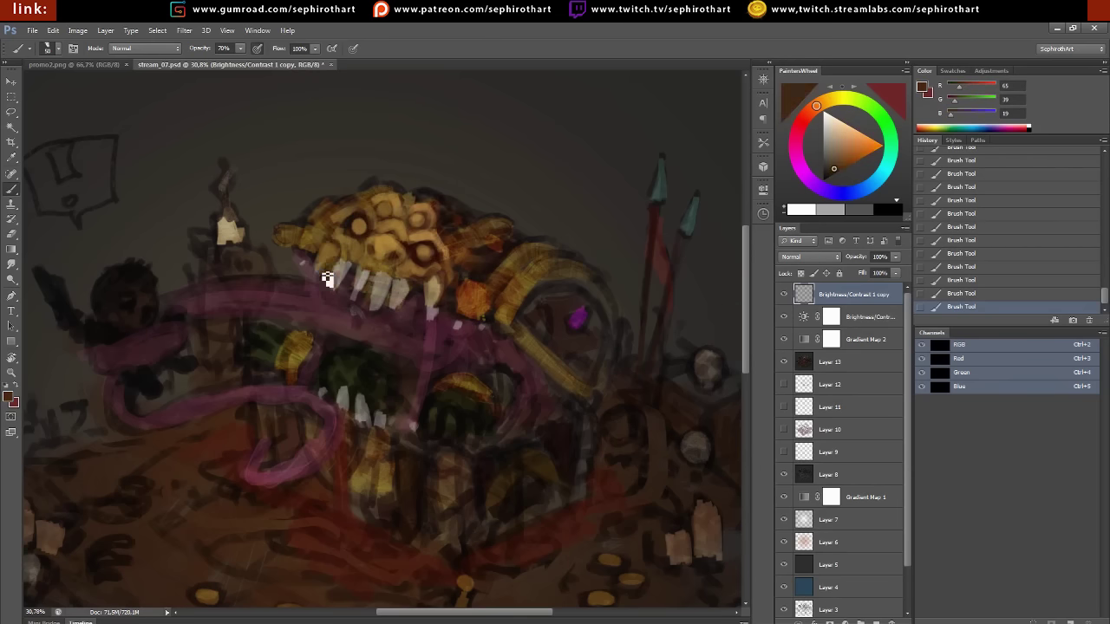
key(l)
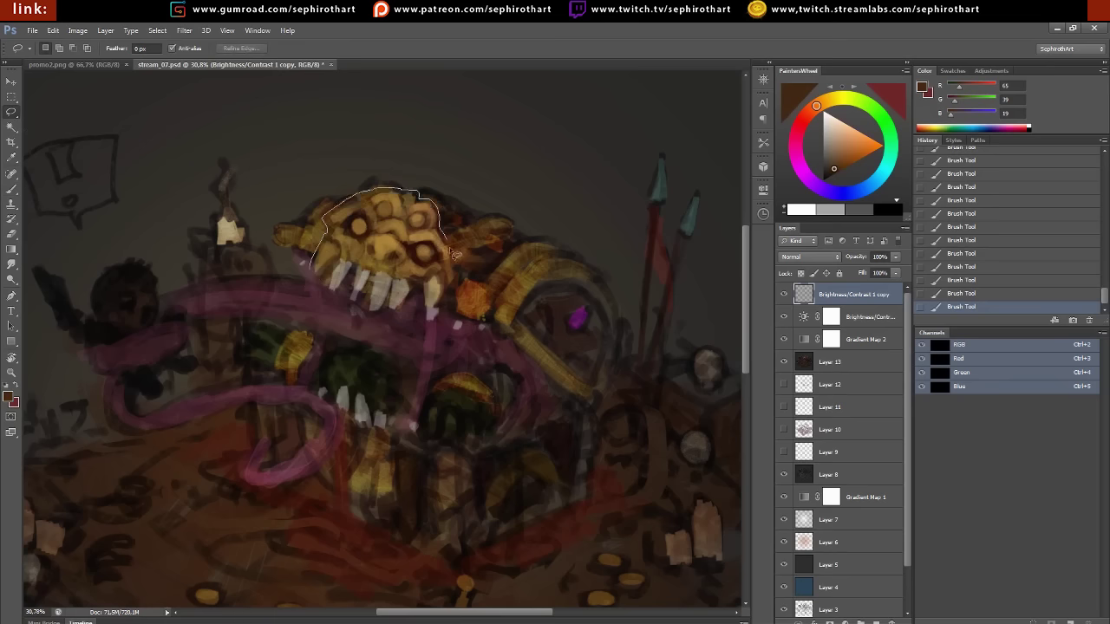
Put a merged copy of the selected skull face on its own layer, pasted in place
click(52, 30)
click(75, 114)
key(ctrl+shift+v)
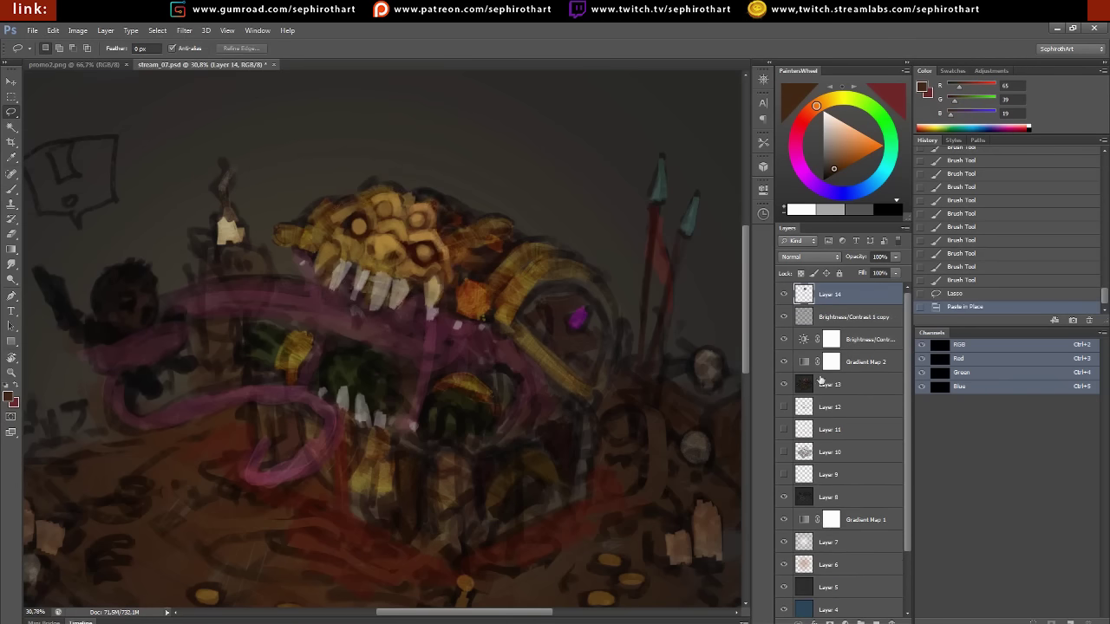
key(ctrl+shift+alt+n)
Draw black diagonal streaks over the lid and merge them into the skull layer
key(b)
key(d)
drag(238, 197, 610, 198)
key(ctrl+t)
drag(550, 295, 544, 260)
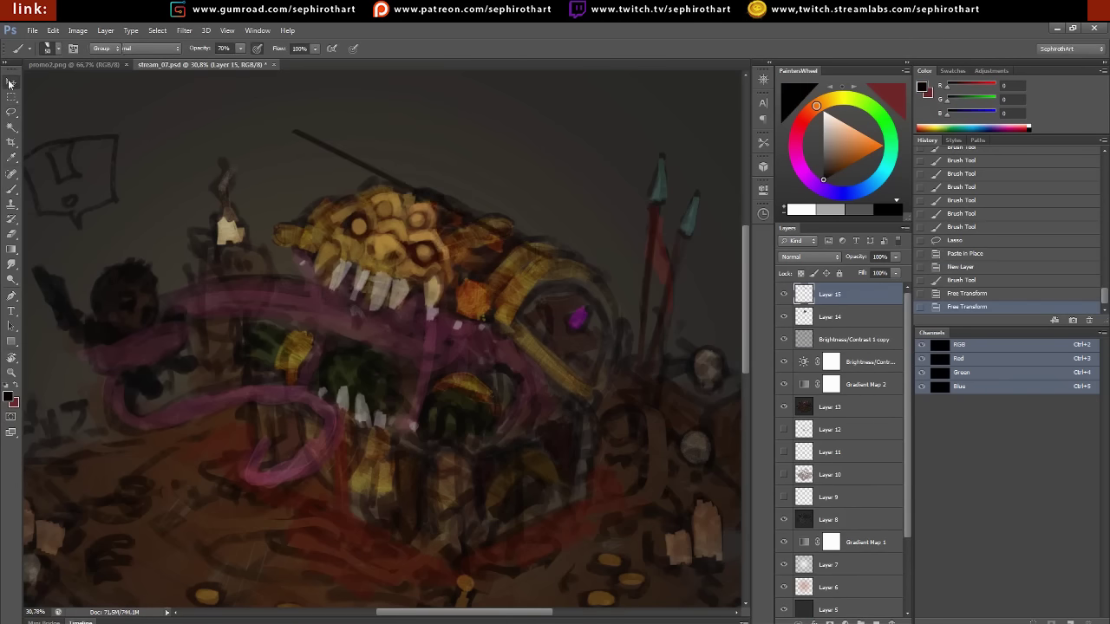
key(v)
drag(545, 208, 545, 229)
mouse_move(520, 286)
mouse_down()
mouse_move(499, 271)
mouse_move(502, 251)
mouse_move(539, 231)
mouse_up()
shift+click(856, 384)
key(ctrl+e)
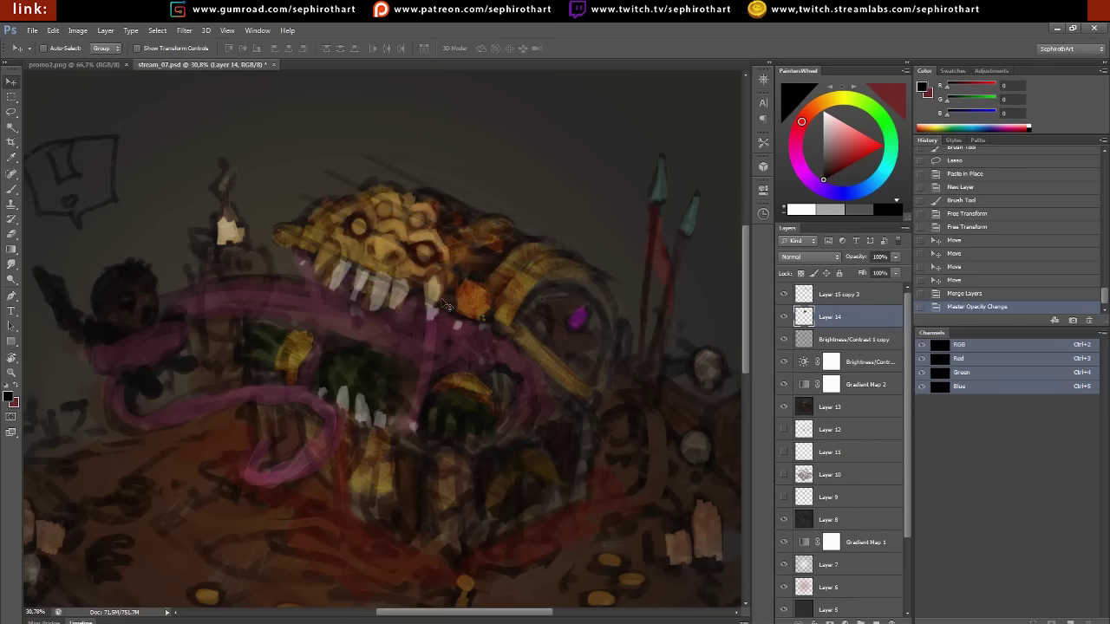
Rotate the skull face slightly and warp it larger across the lid
key(ctrl+t)
mouse_move(440, 155)
mouse_down()
mouse_move(455, 146)
mouse_move(433, 175)
mouse_up()
key(Return)
click(53, 31)
click(227, 329)
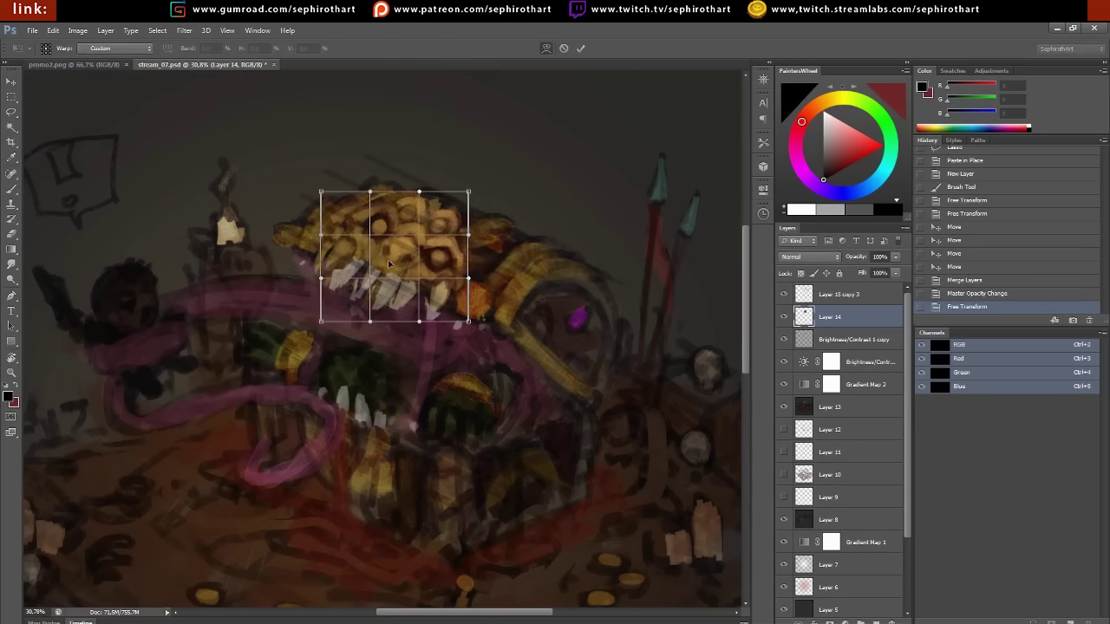
mouse_move(340, 231)
mouse_down()
mouse_move(361, 253)
mouse_move(309, 259)
mouse_up()
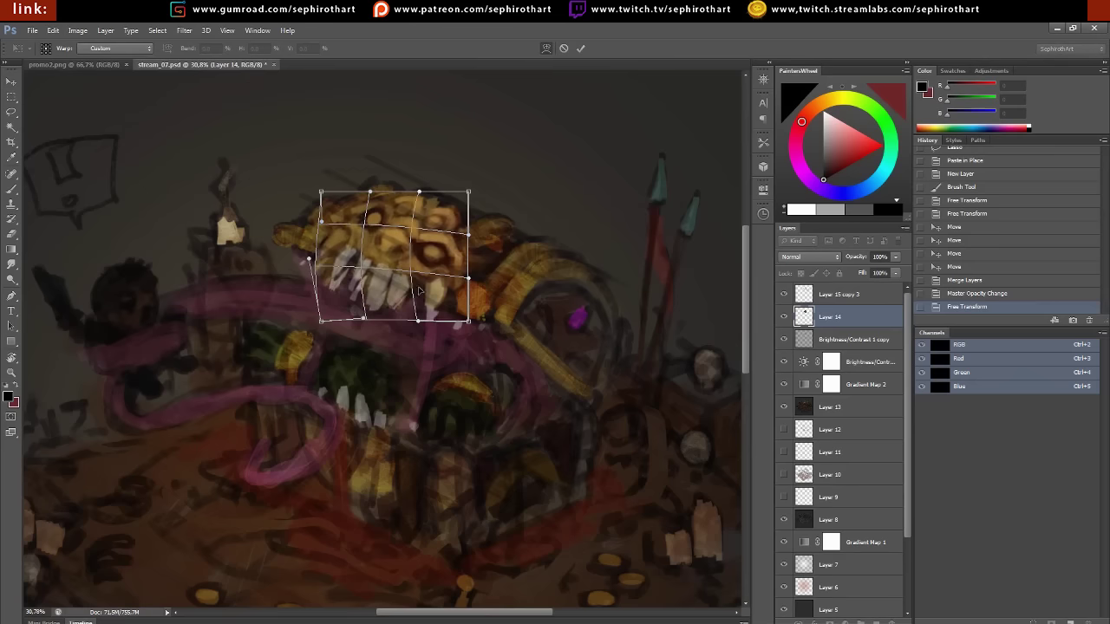
drag(418, 320, 414, 335)
drag(468, 191, 471, 203)
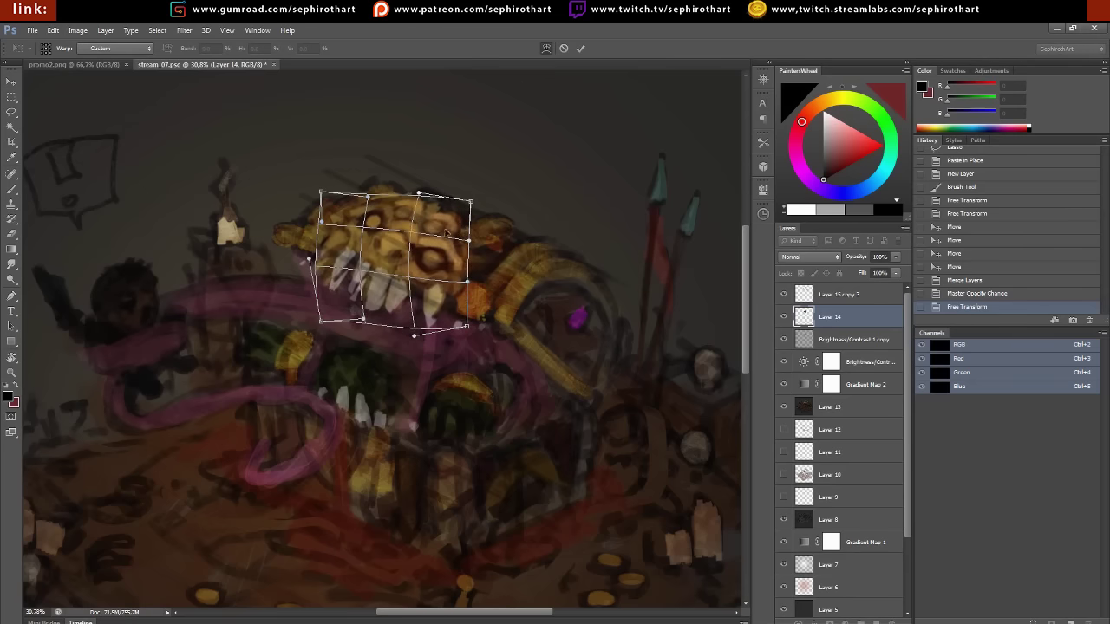
key(v)
key(Return)
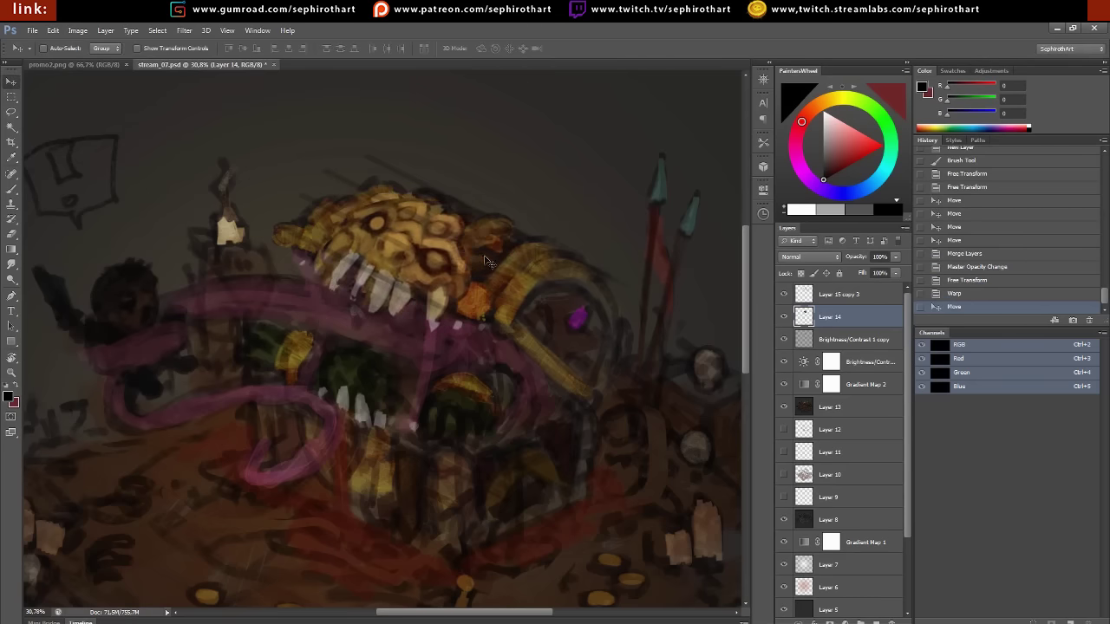
Free-transform the skull and teeth into a slight tilt, then add empty Layer 15 above
key(ctrl+t)
mouse_move(476, 338)
mouse_down()
mouse_move(510, 262)
mouse_move(519, 269)
mouse_move(472, 219)
mouse_up()
key(Return)
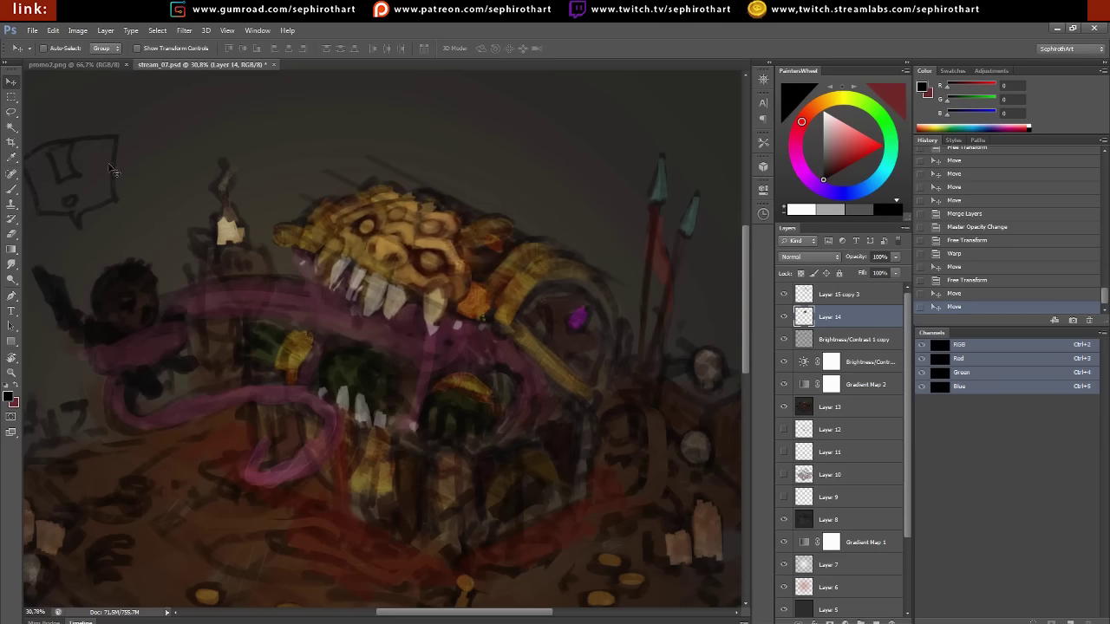
key(b)
key(alt+bracketright)
Dab small dark brown and orange strokes around the teeth using sampled colours
key(ctrl+shift+alt+n)
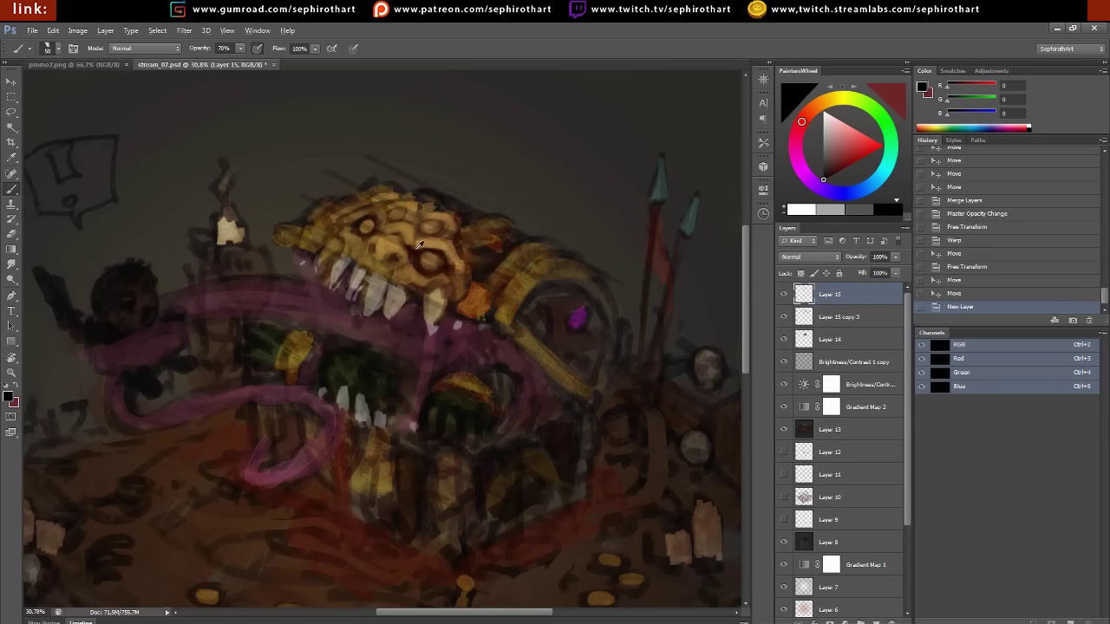
alt+click(408, 251)
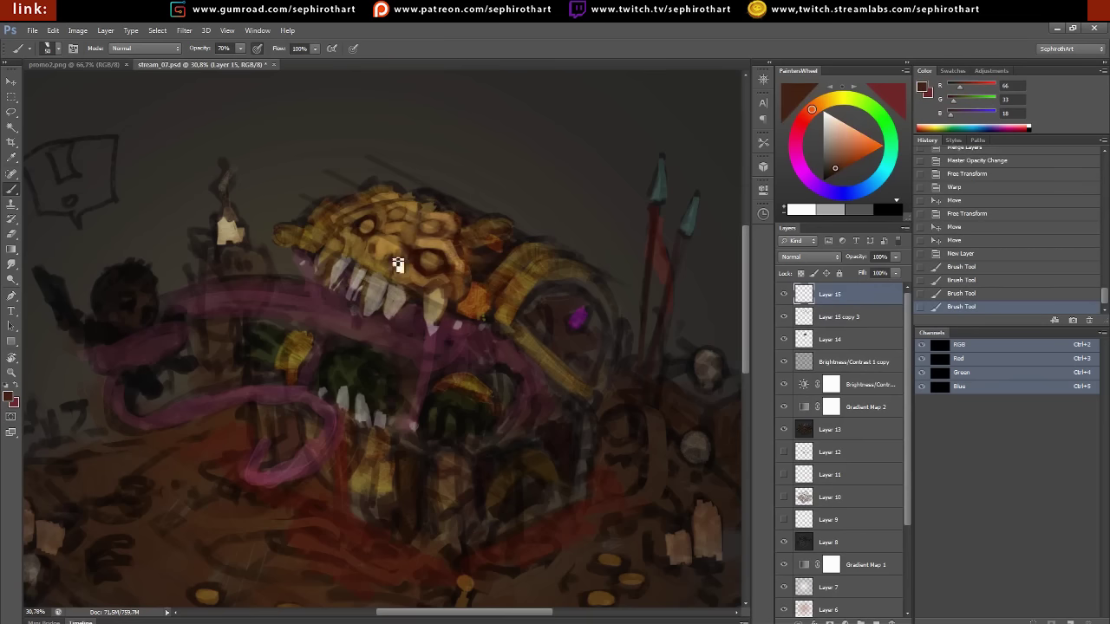
click(397, 256)
alt+click(381, 243)
click(411, 267)
mouse_move(415, 268)
mouse_down()
mouse_move(421, 285)
mouse_move(453, 292)
mouse_up()
Sample tans and shadows, then paint a saturated yellow bar above the skull's eye
click(451, 299)
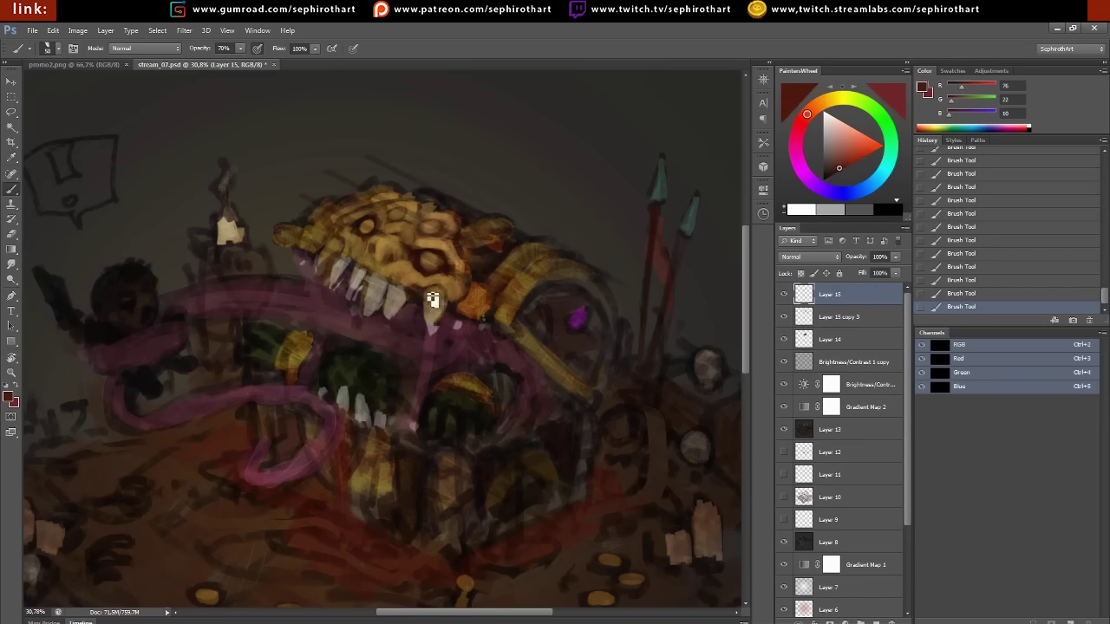
alt+click(433, 299)
alt+click(435, 310)
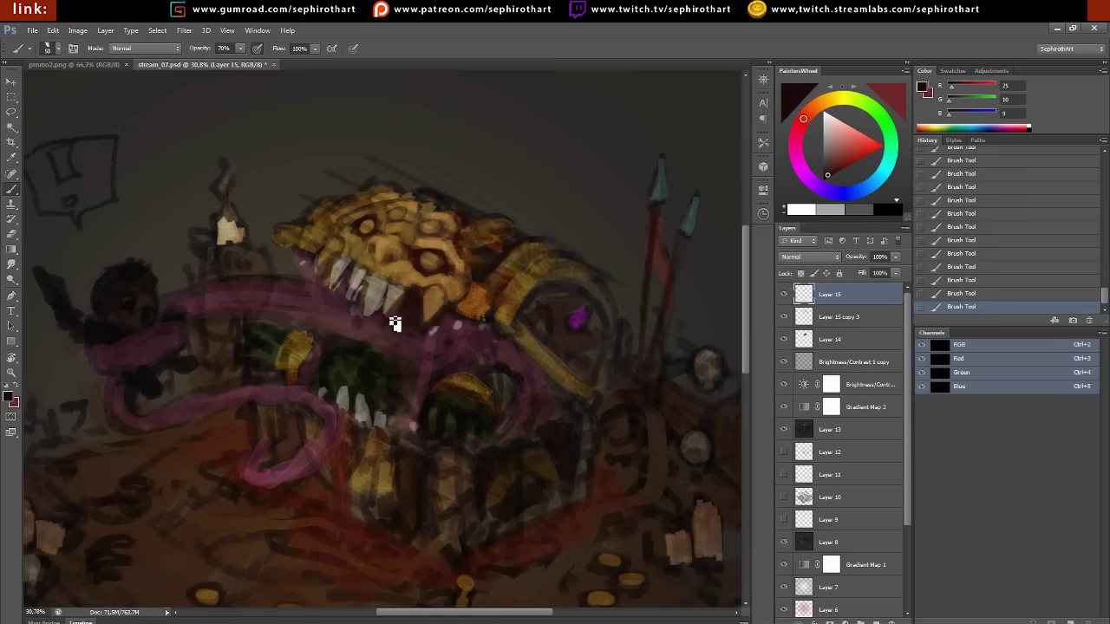
alt+click(415, 291)
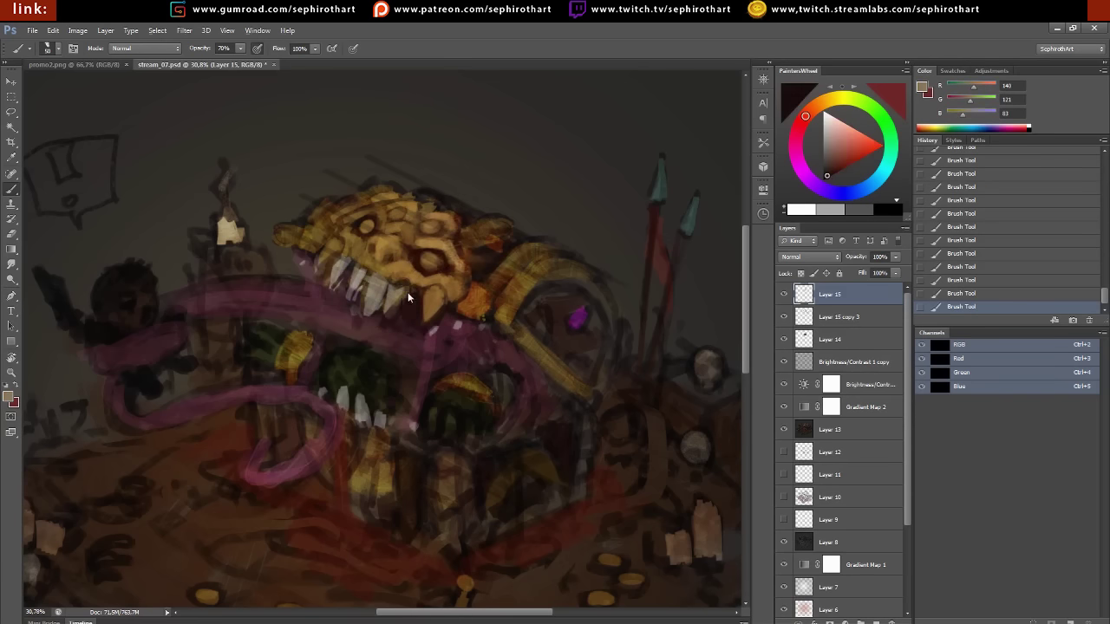
alt+click(389, 324)
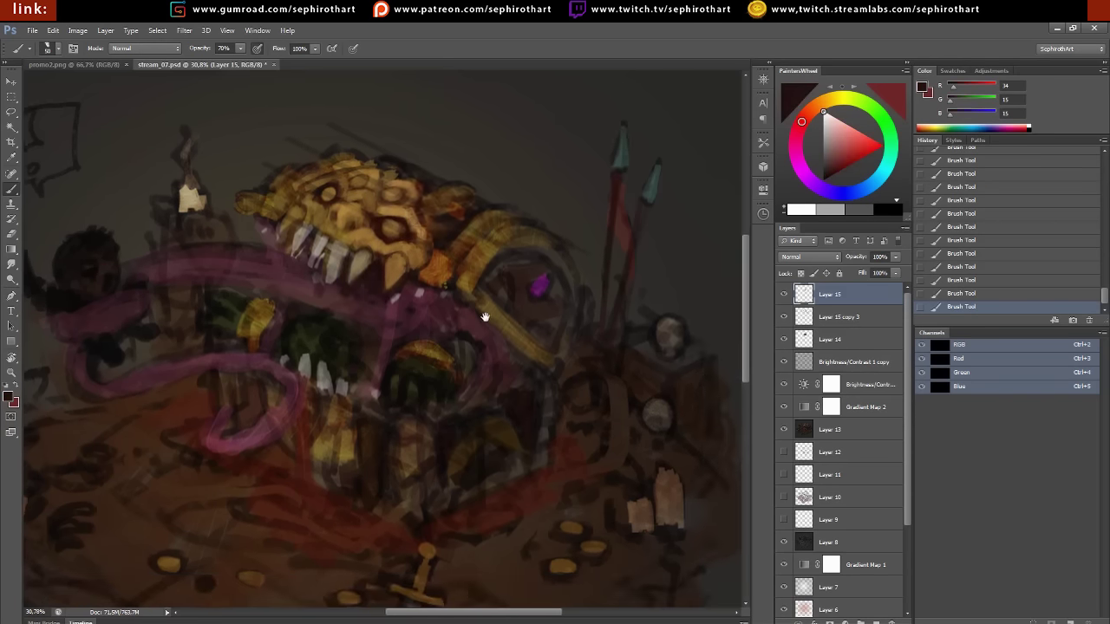
drag(486, 315, 447, 281)
alt+click(417, 229)
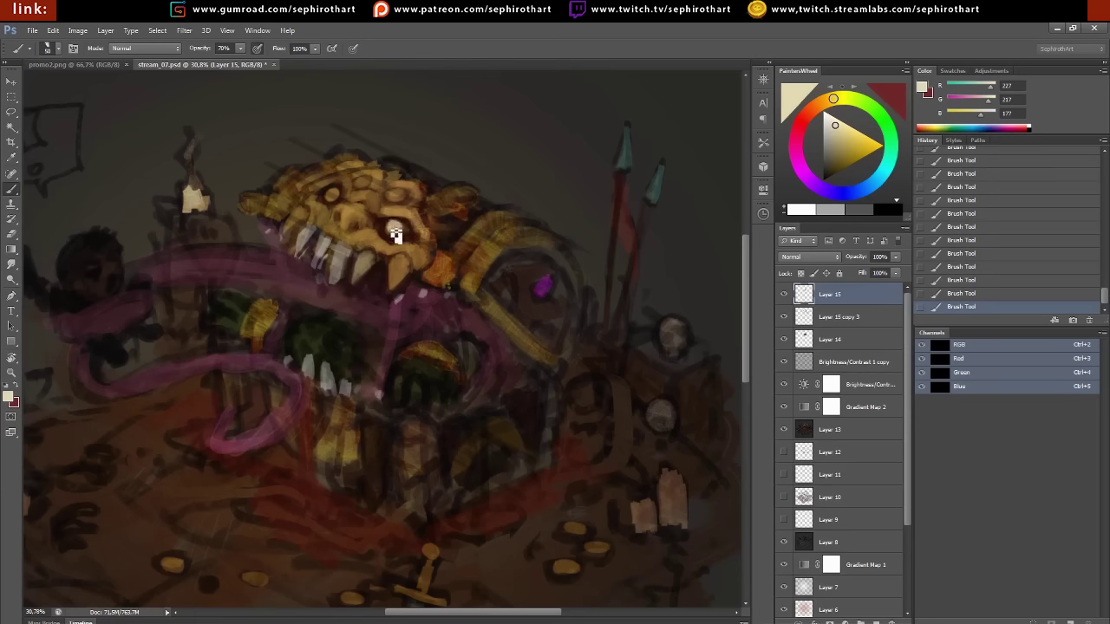
alt+click(397, 219)
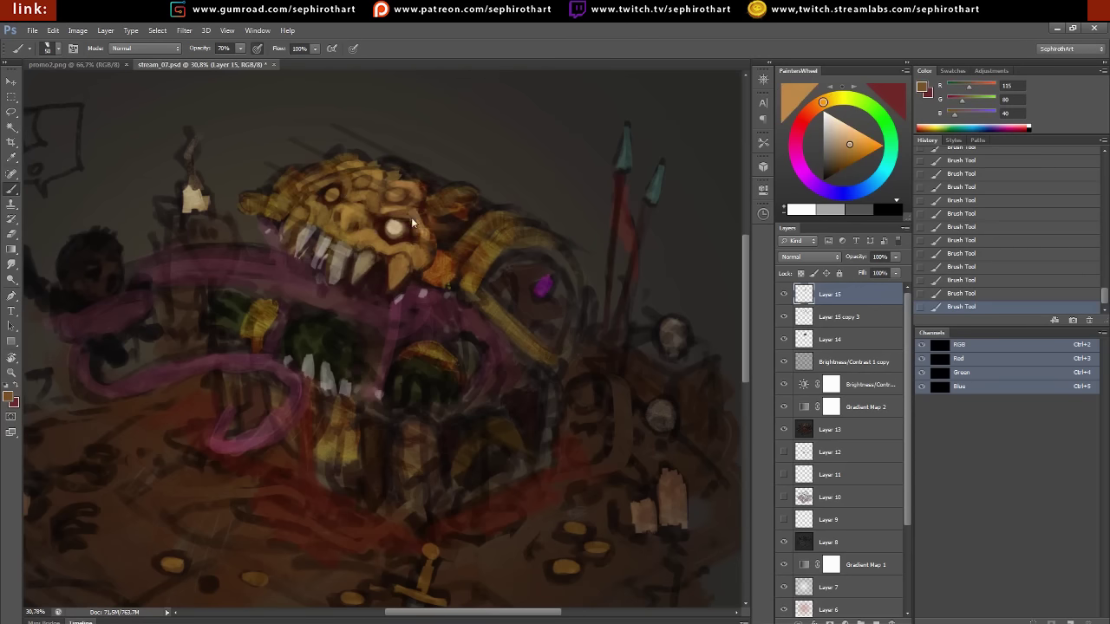
click(830, 100)
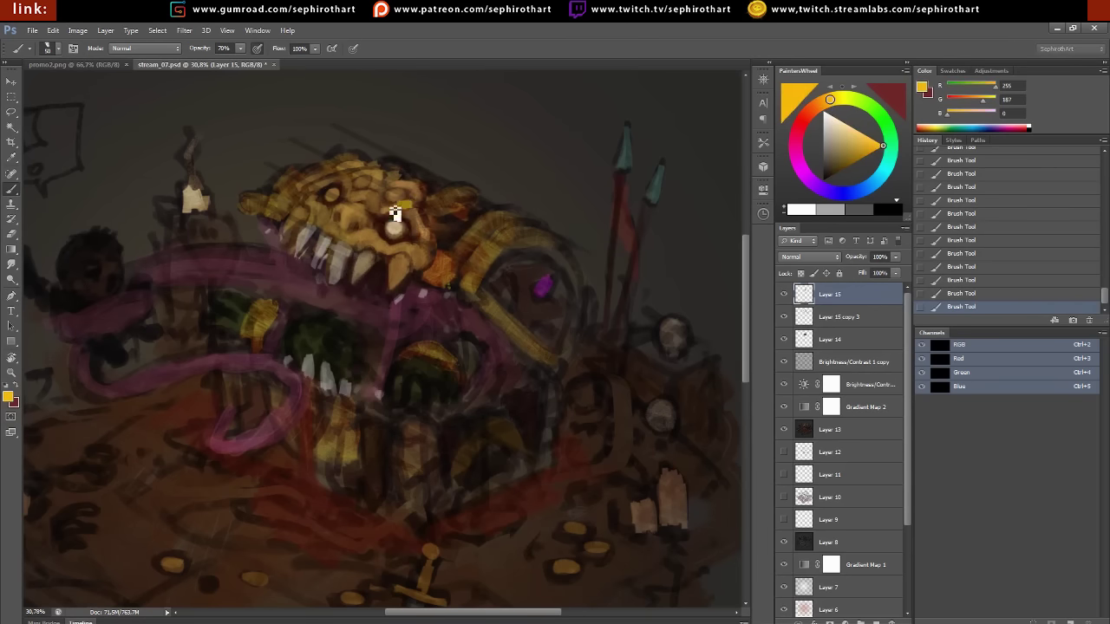
drag(395, 210, 374, 208)
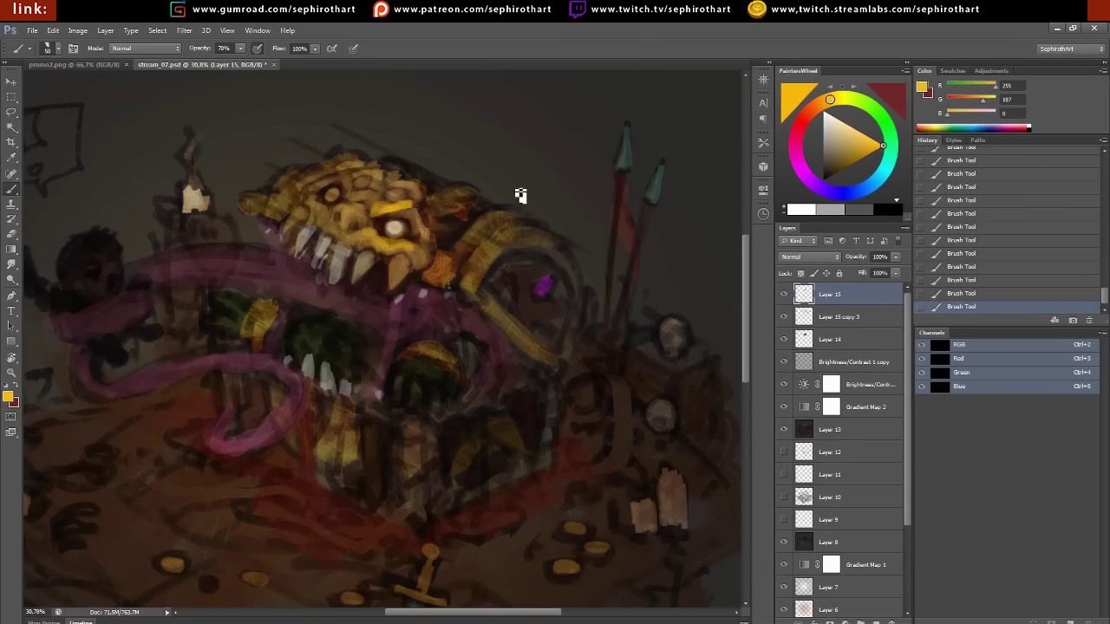
Add dark brown and golden strokes beside the monster's eye and head
click(860, 133)
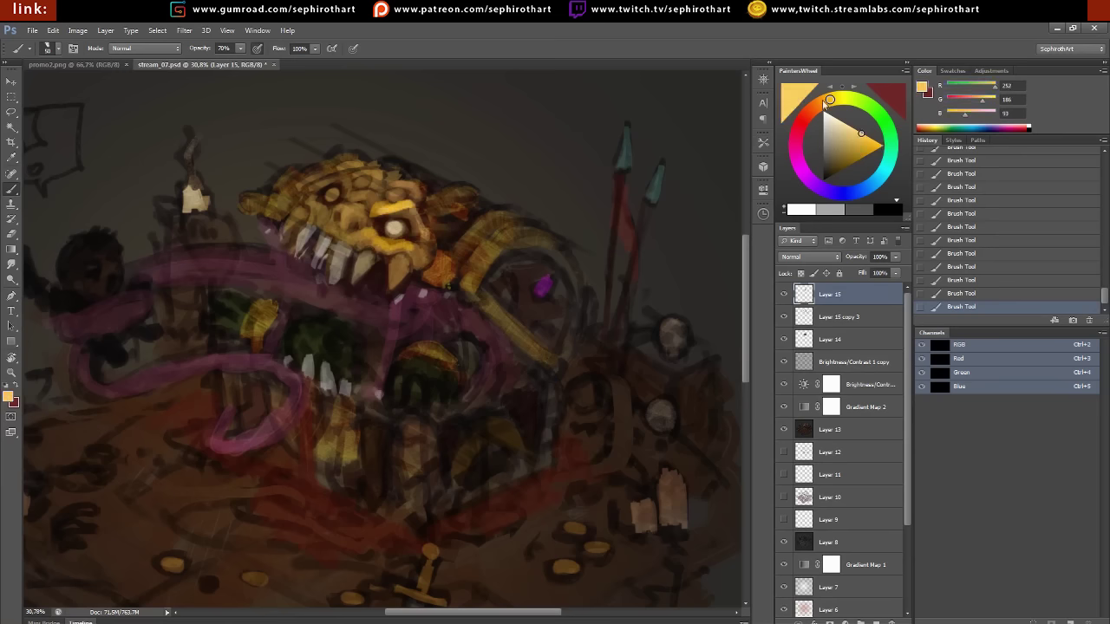
alt+click(428, 220)
alt+click(404, 217)
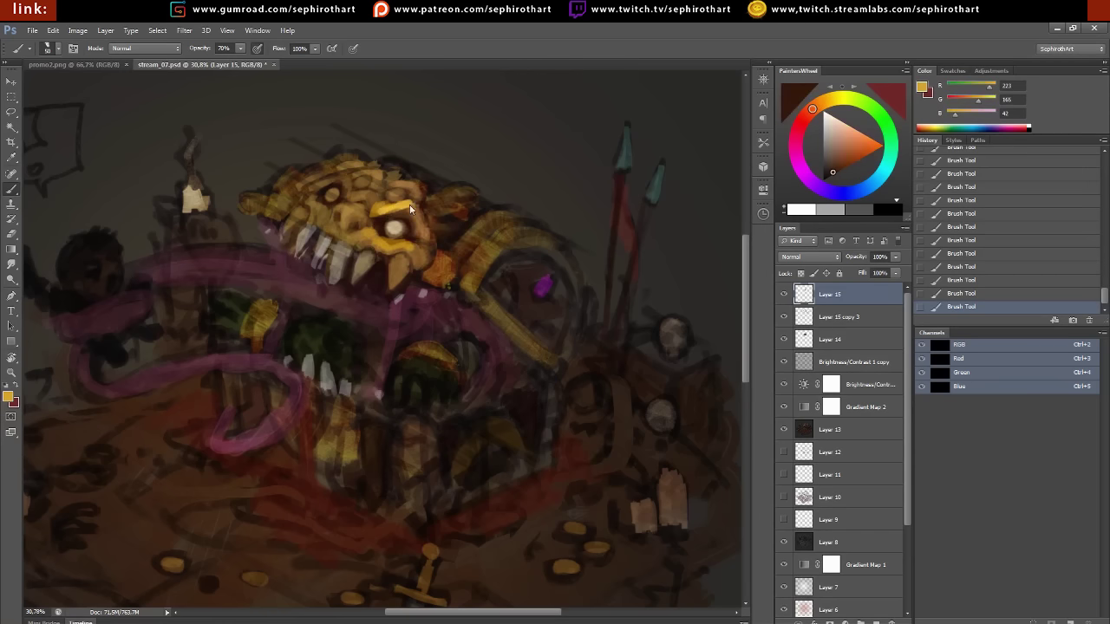
alt+click(436, 227)
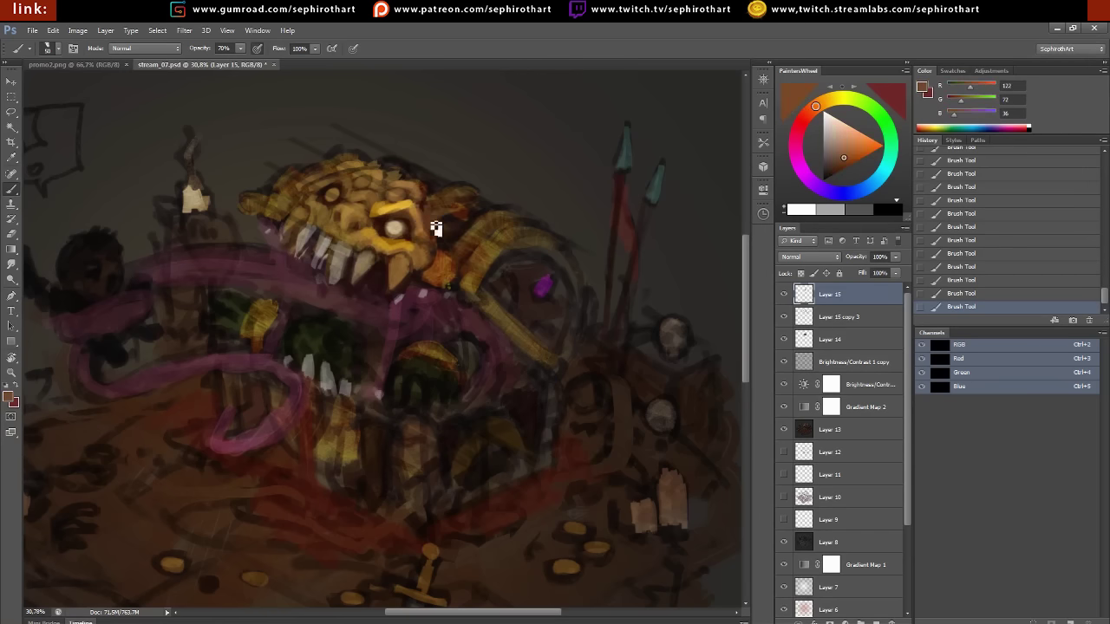
mouse_move(439, 219)
mouse_down()
mouse_move(479, 213)
mouse_move(438, 217)
mouse_up()
alt+click(399, 260)
alt+click(460, 221)
Paint a darker gold stroke across the monster's brow
alt+click(431, 175)
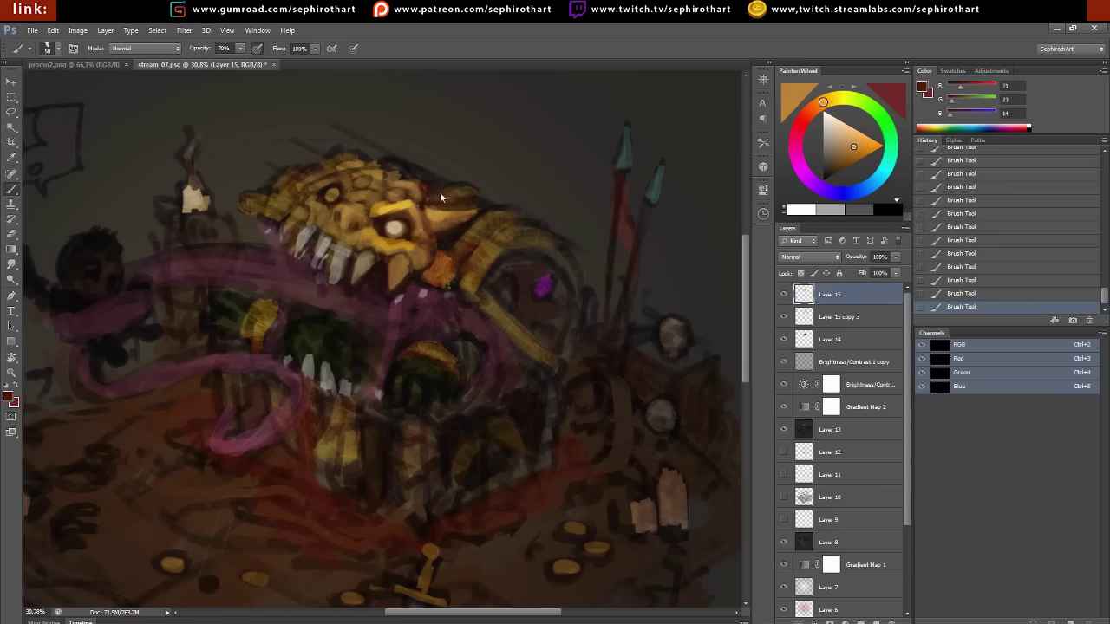
alt+click(394, 216)
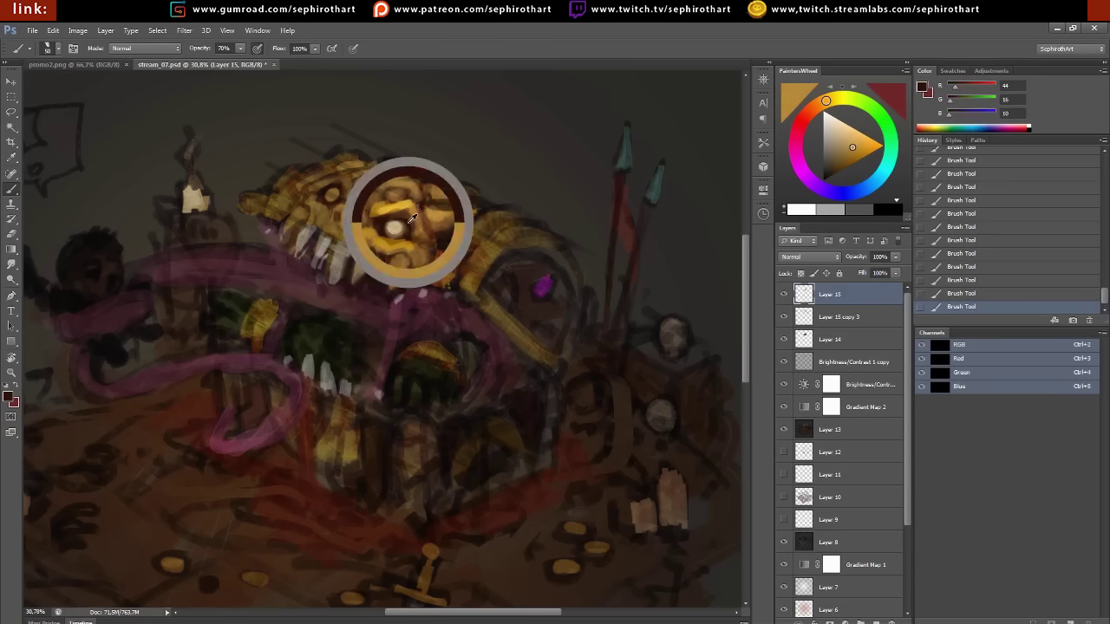
drag(409, 184, 379, 199)
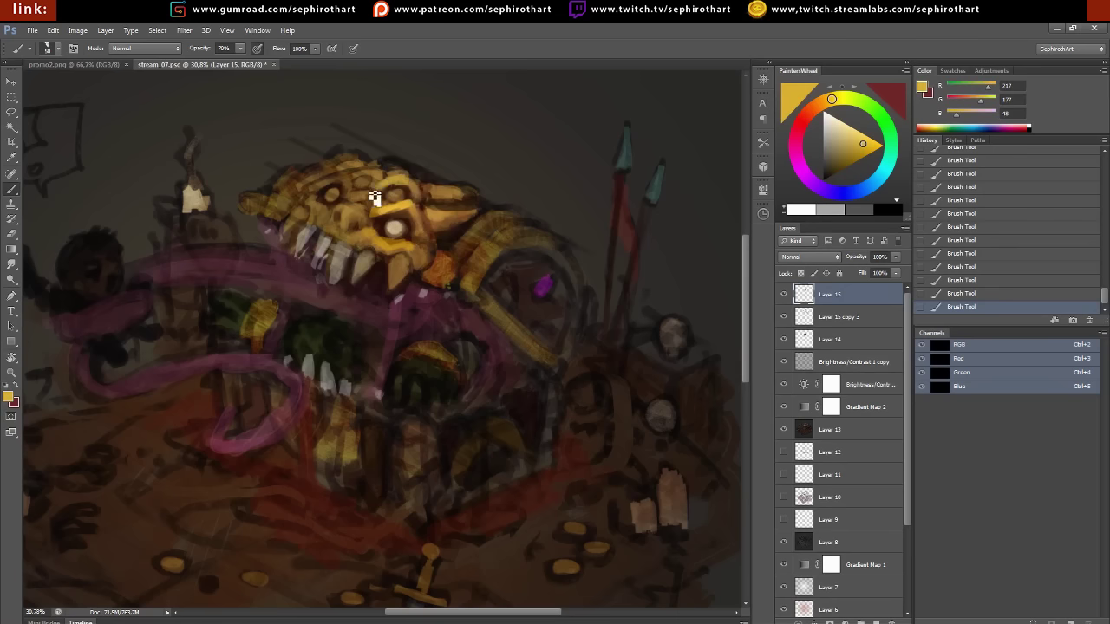
Sample yellows, tans and dark browns from the face and set the brush to full opacity
alt+click(381, 203)
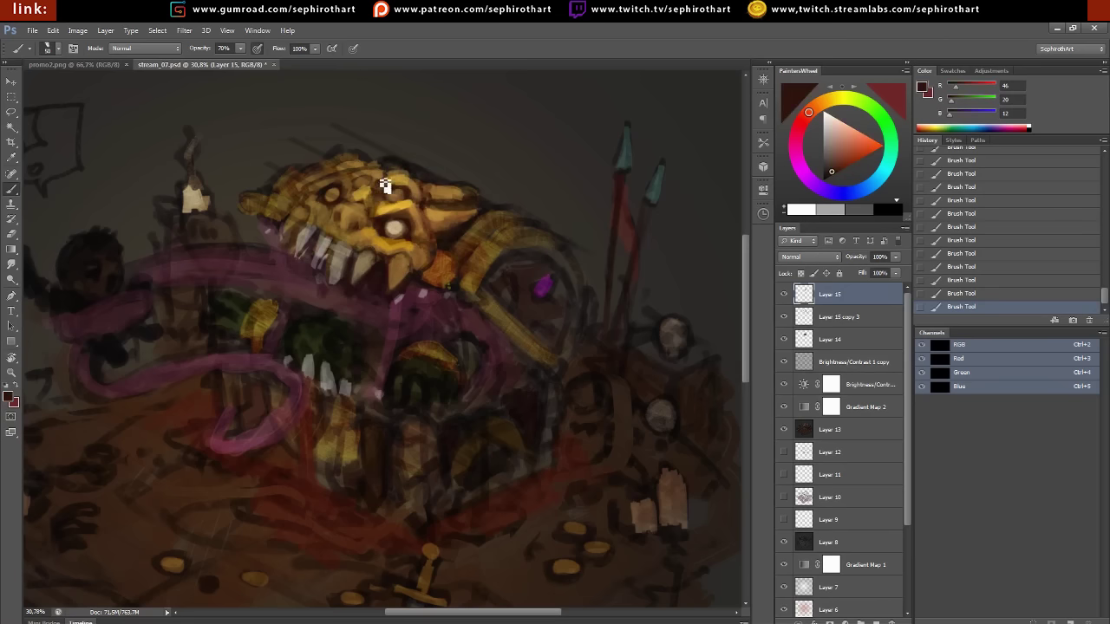
alt+click(388, 183)
alt+click(379, 211)
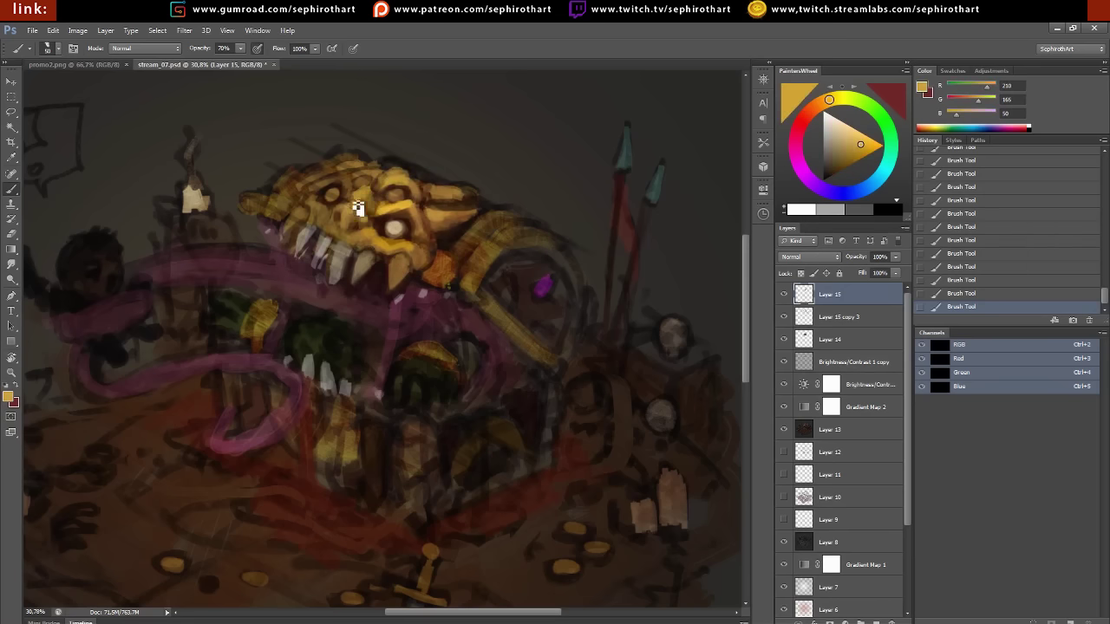
alt+click(333, 233)
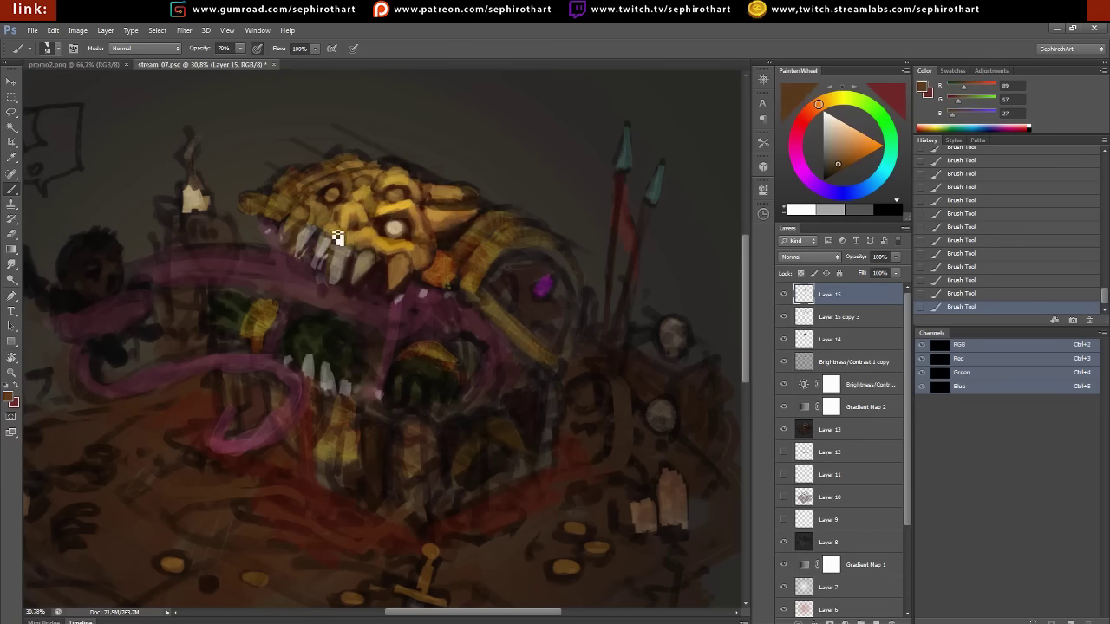
alt+click(413, 260)
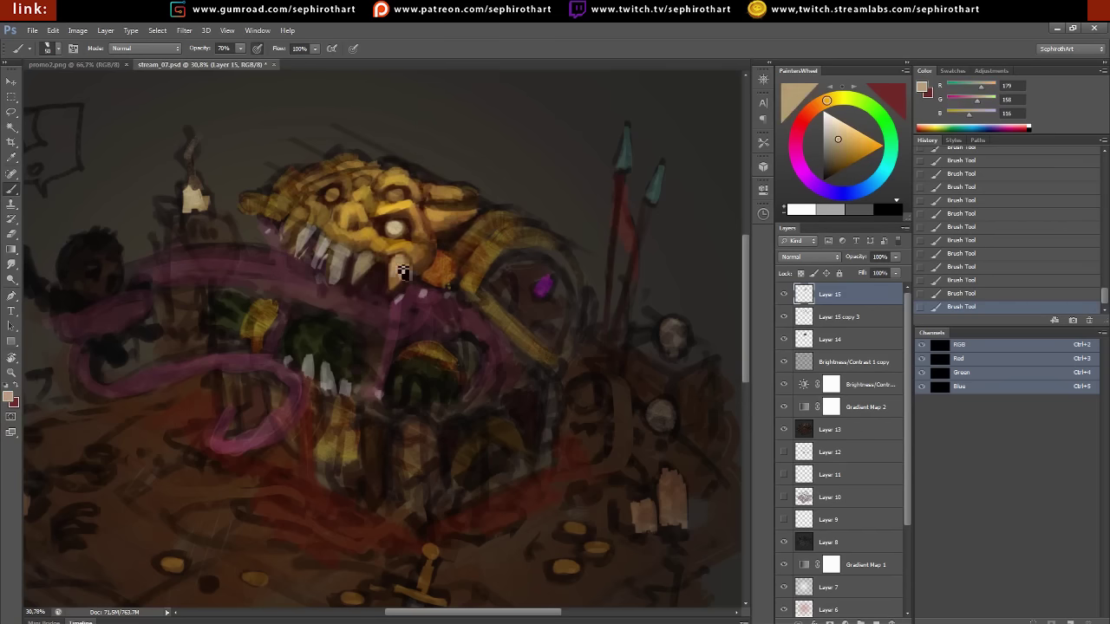
alt+click(380, 249)
key(0)
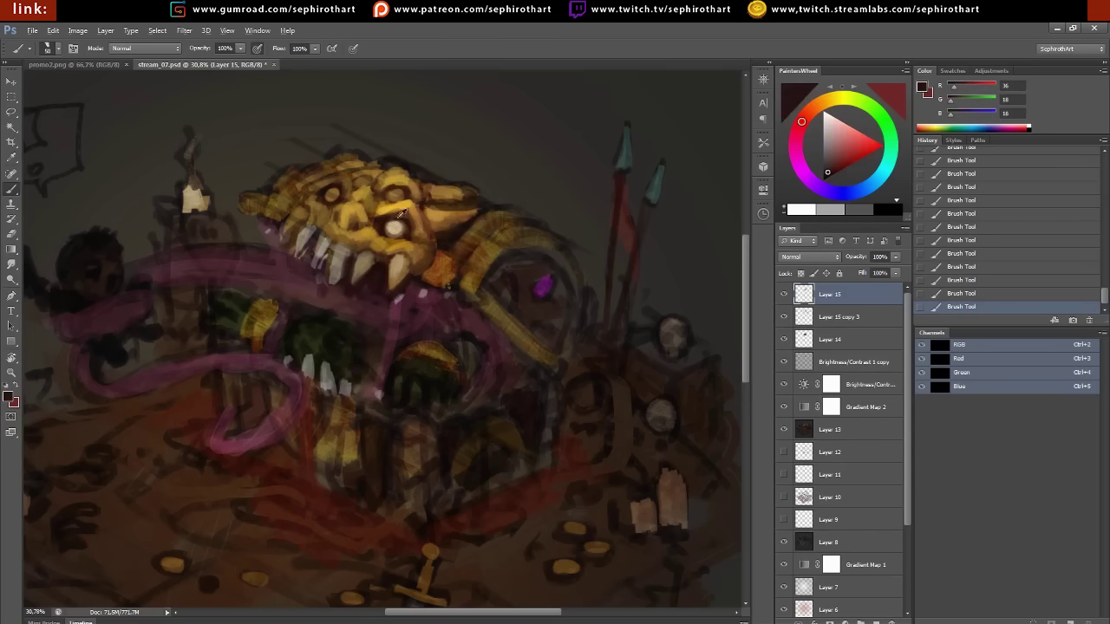
Pick a light grey from the face tones and paint highlights on the fangs
alt+click(400, 212)
alt+click(342, 202)
alt+click(380, 215)
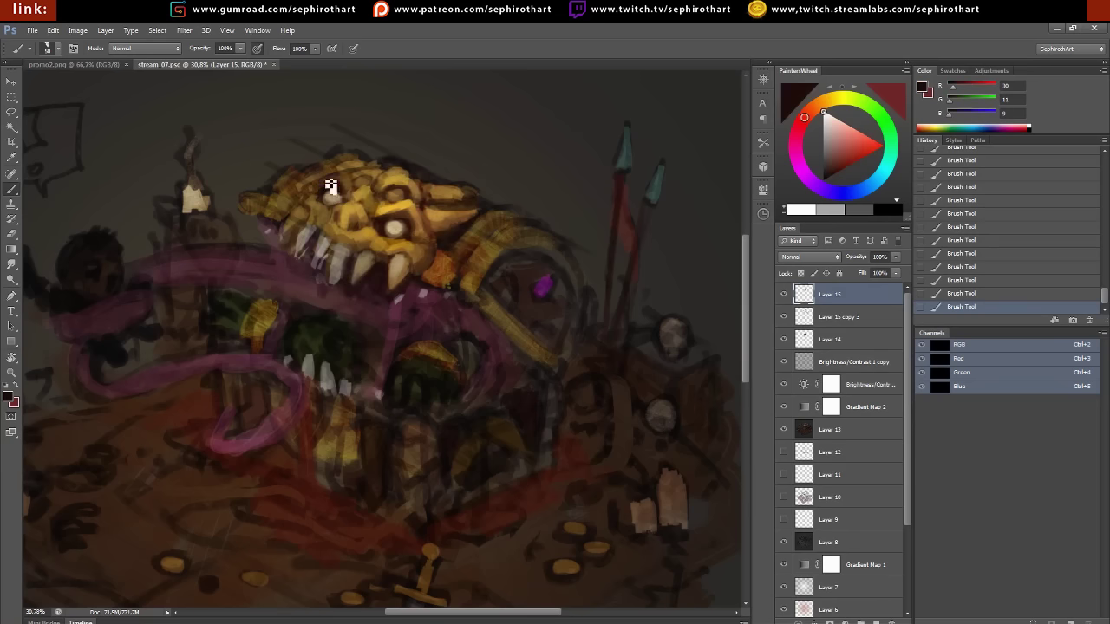
alt+click(353, 196)
alt+click(351, 194)
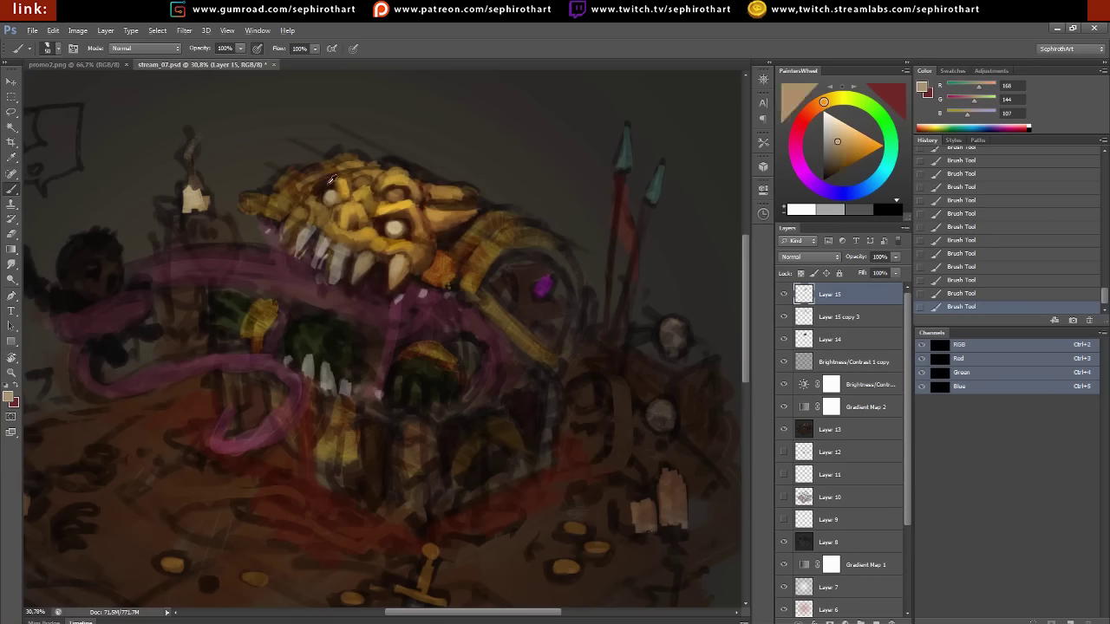
alt+click(351, 202)
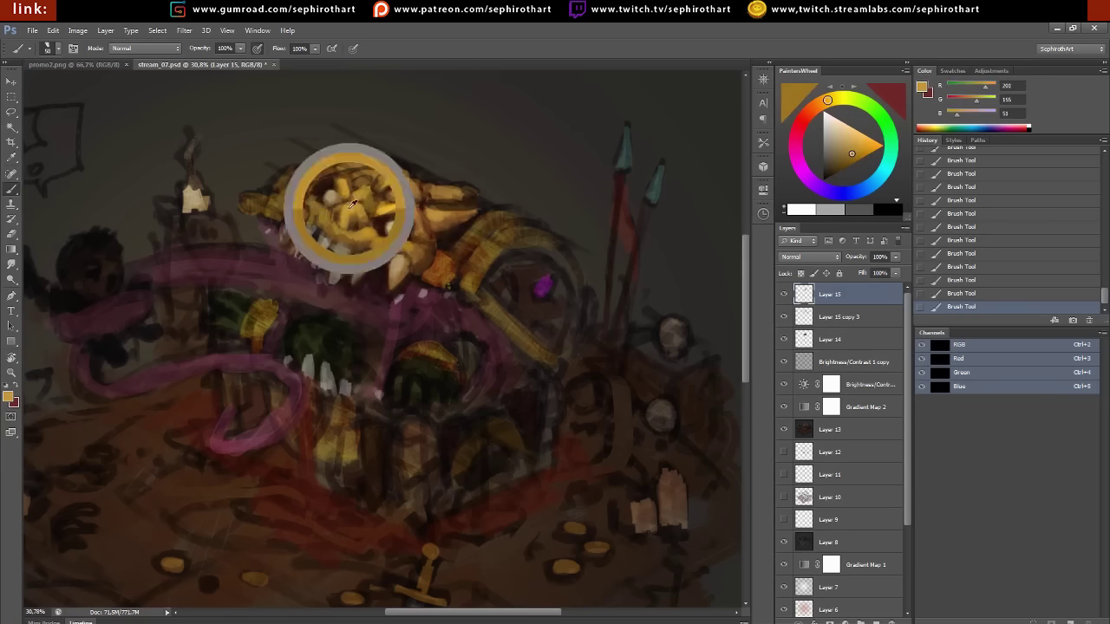
alt+click(307, 216)
alt+click(295, 219)
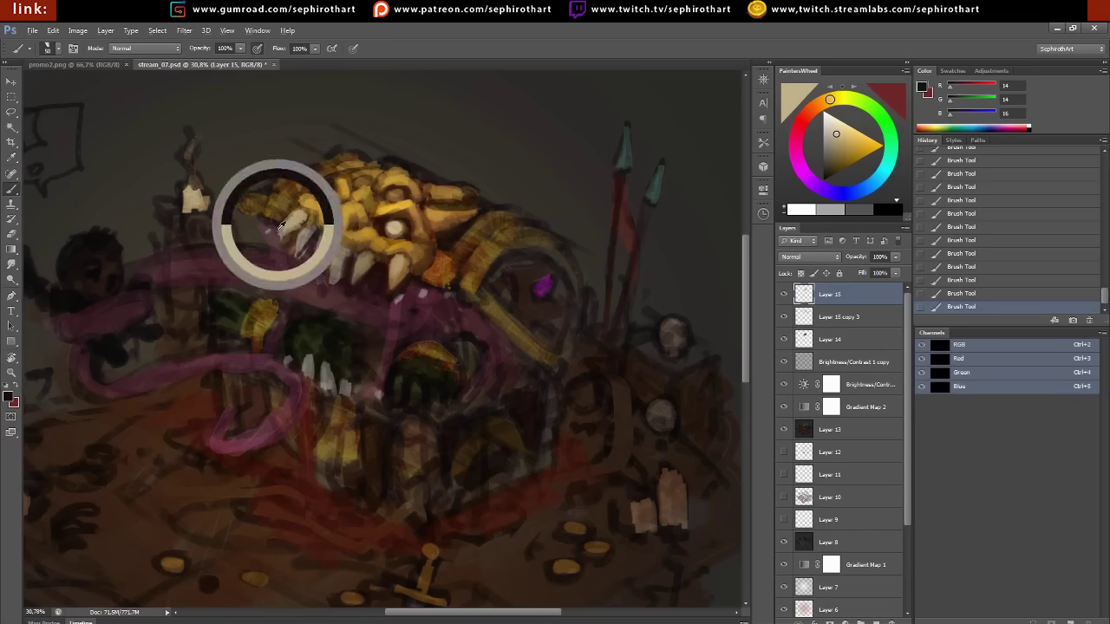
drag(286, 248, 295, 255)
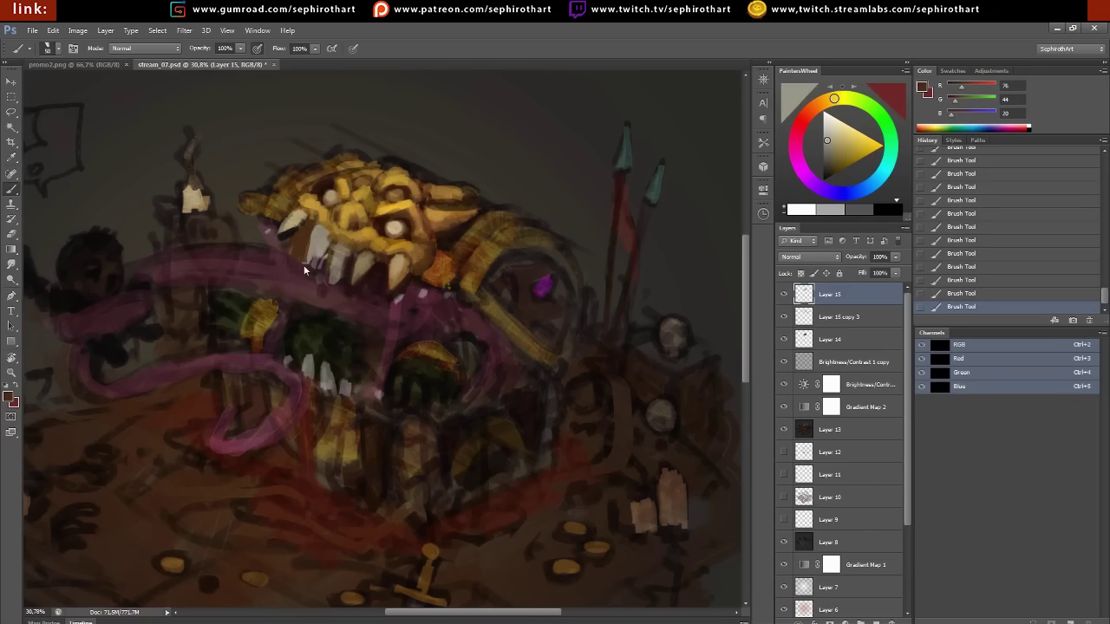
Sample orange tones and paint orange strokes up the creature's right side
alt+click(334, 242)
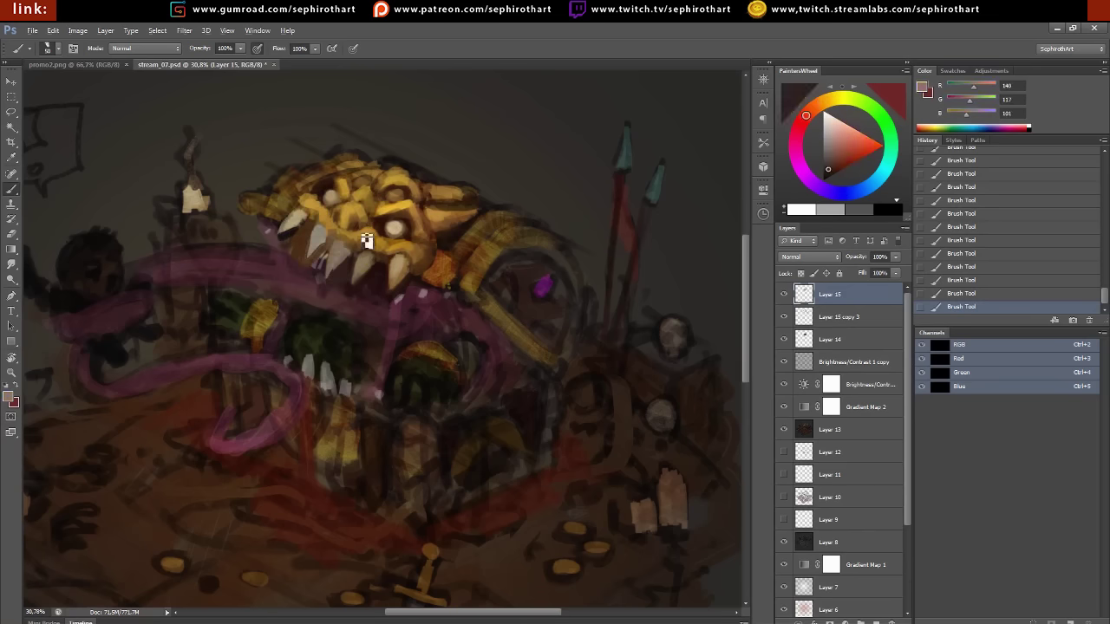
alt+click(399, 226)
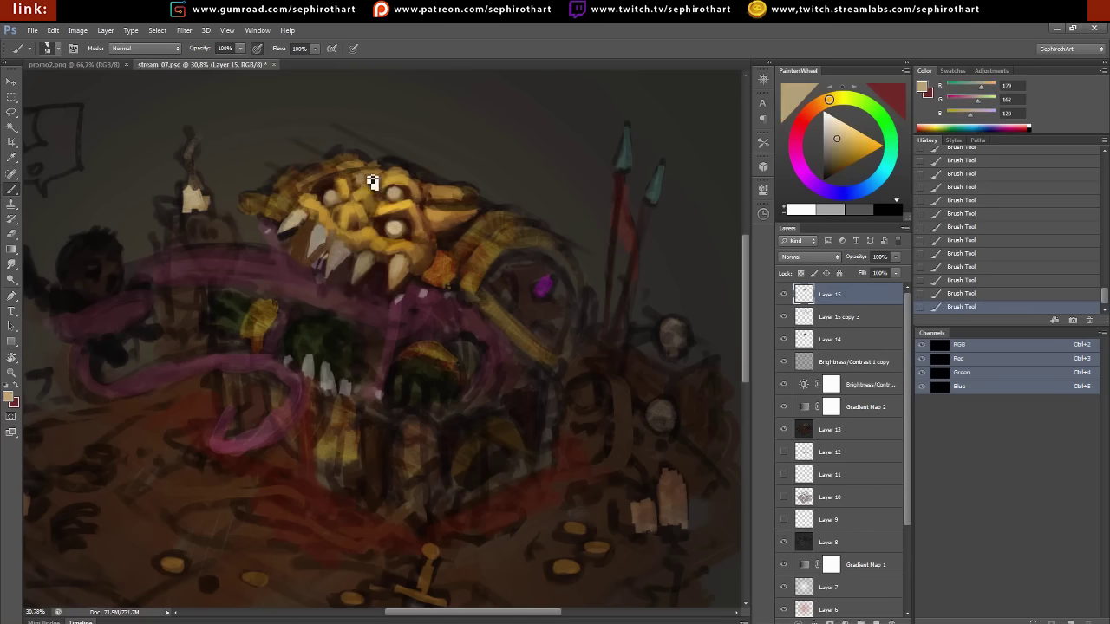
alt+click(371, 178)
alt+click(411, 190)
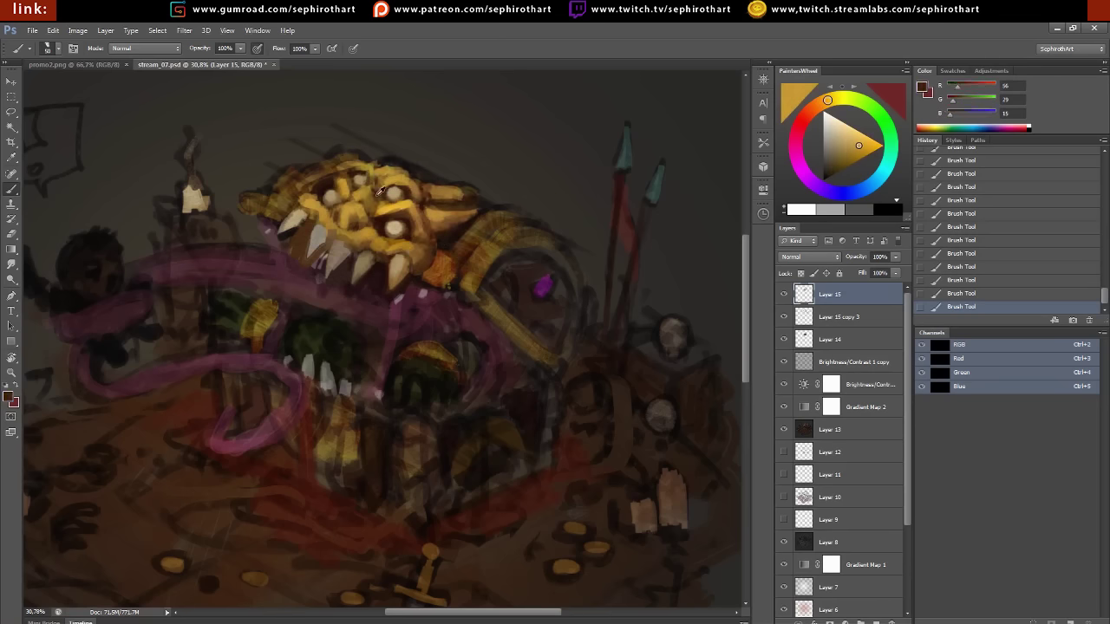
alt+click(371, 193)
alt+click(378, 167)
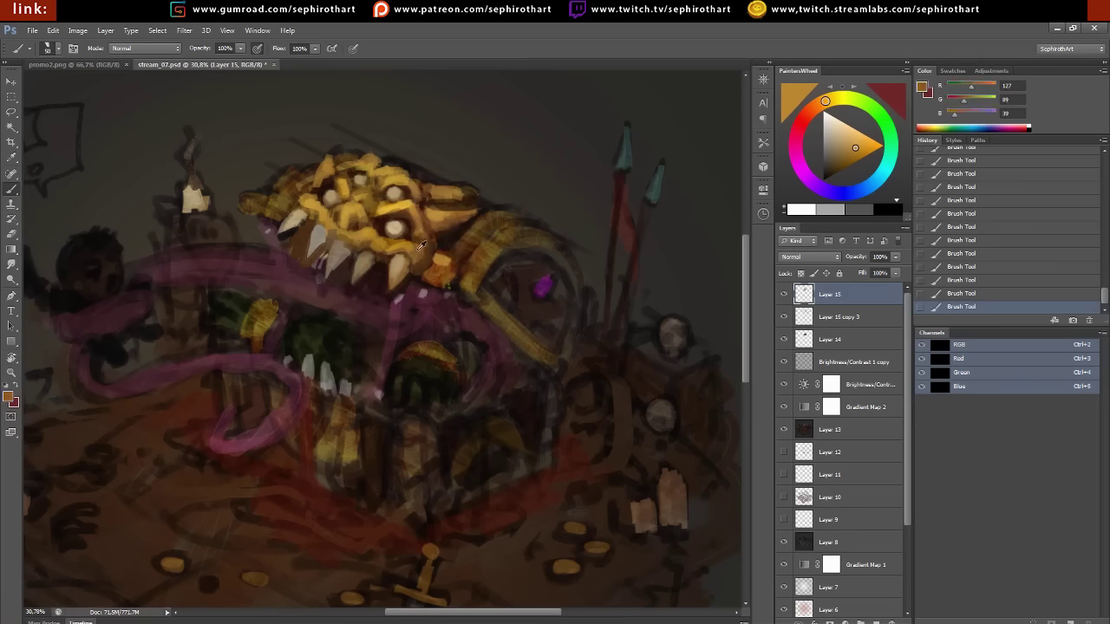
alt+click(452, 262)
drag(452, 262, 482, 215)
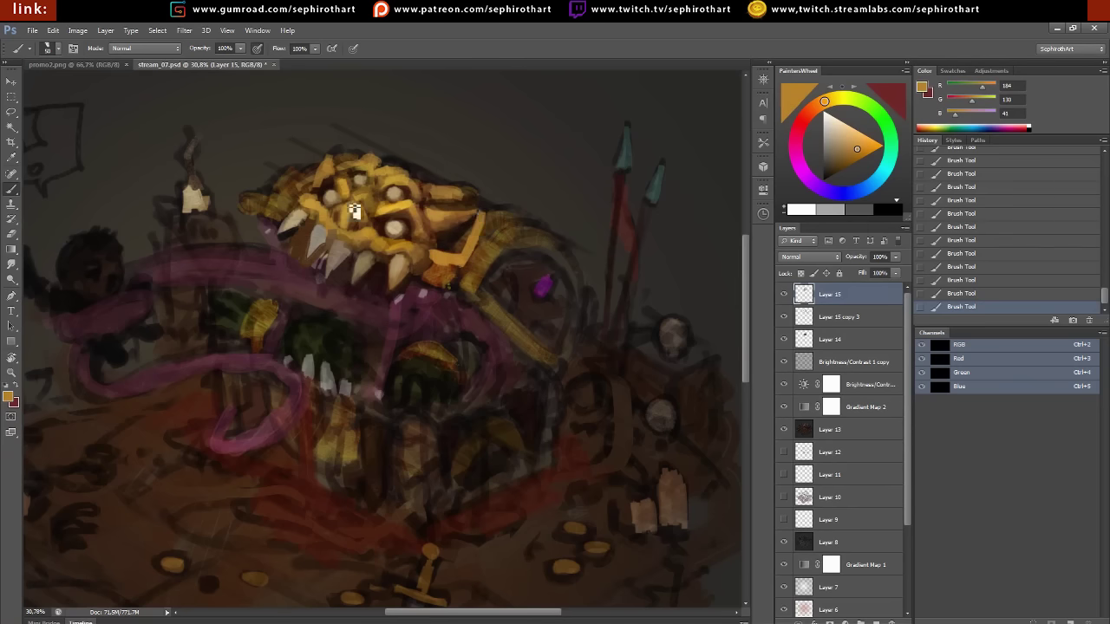
Add orange strokes across the head and face edges, plus a small dark mark near the eye
mouse_move(299, 198)
mouse_down()
mouse_move(322, 167)
mouse_move(436, 168)
mouse_move(481, 217)
mouse_move(473, 241)
mouse_up()
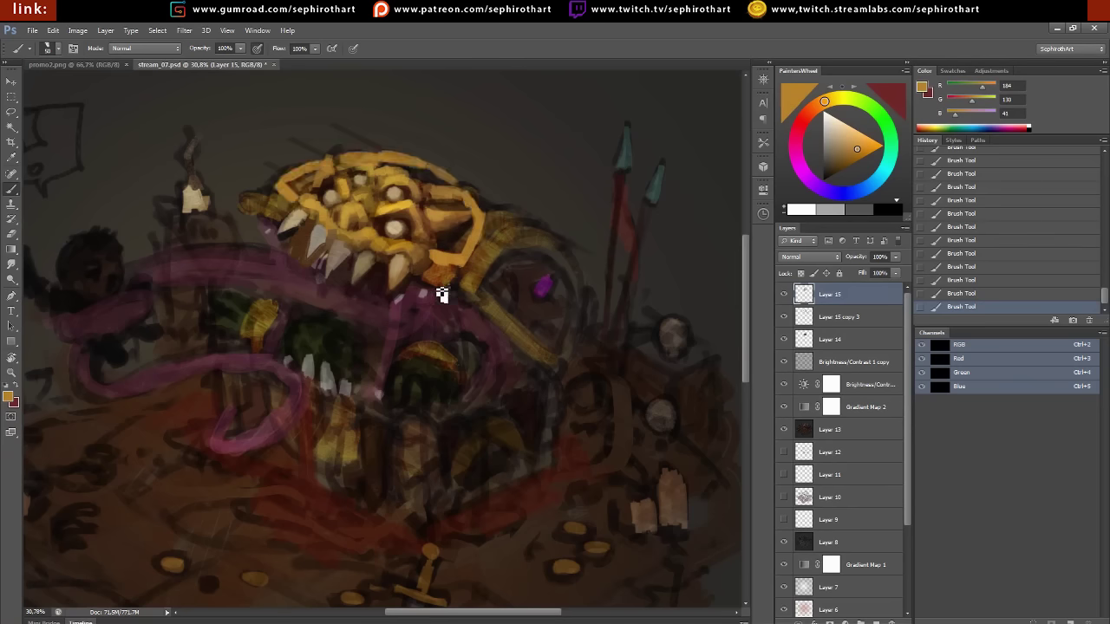
drag(442, 248, 449, 275)
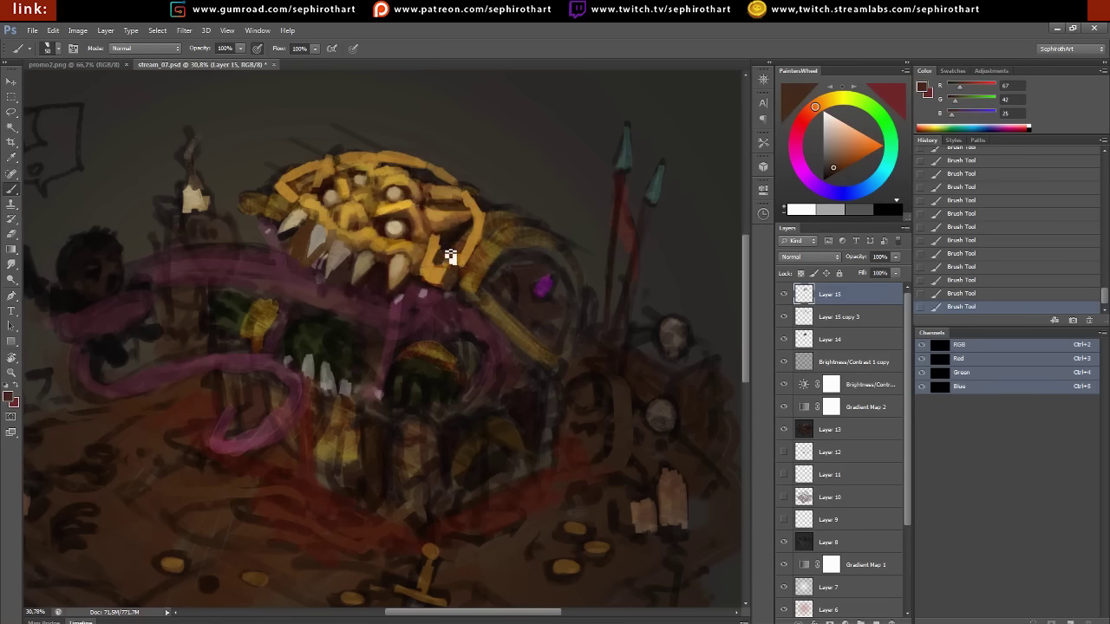
alt+click(442, 268)
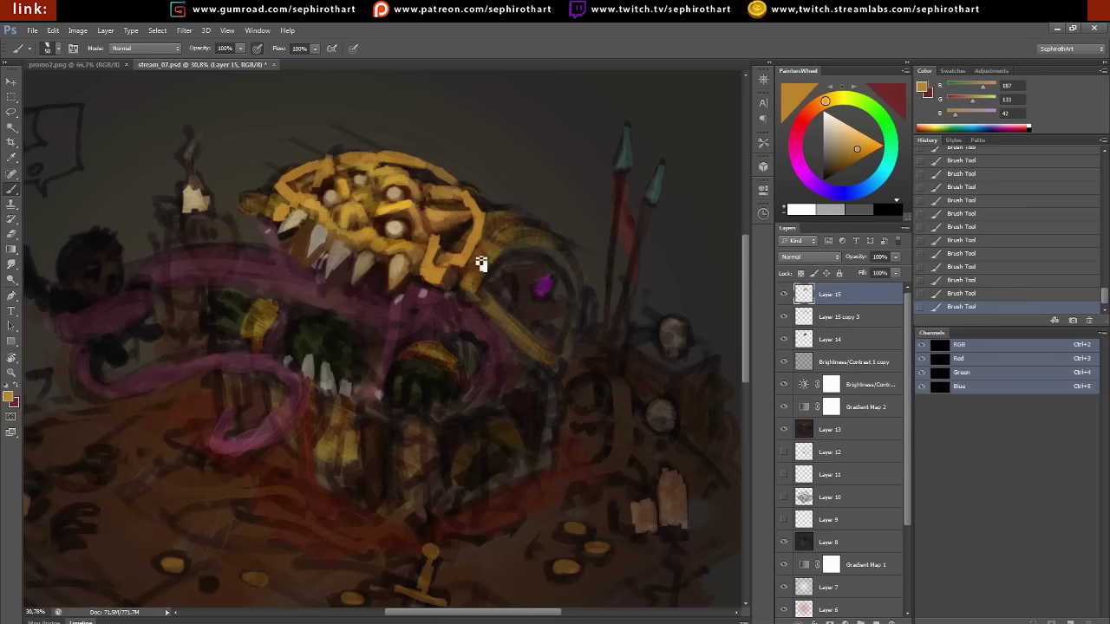
alt+click(405, 236)
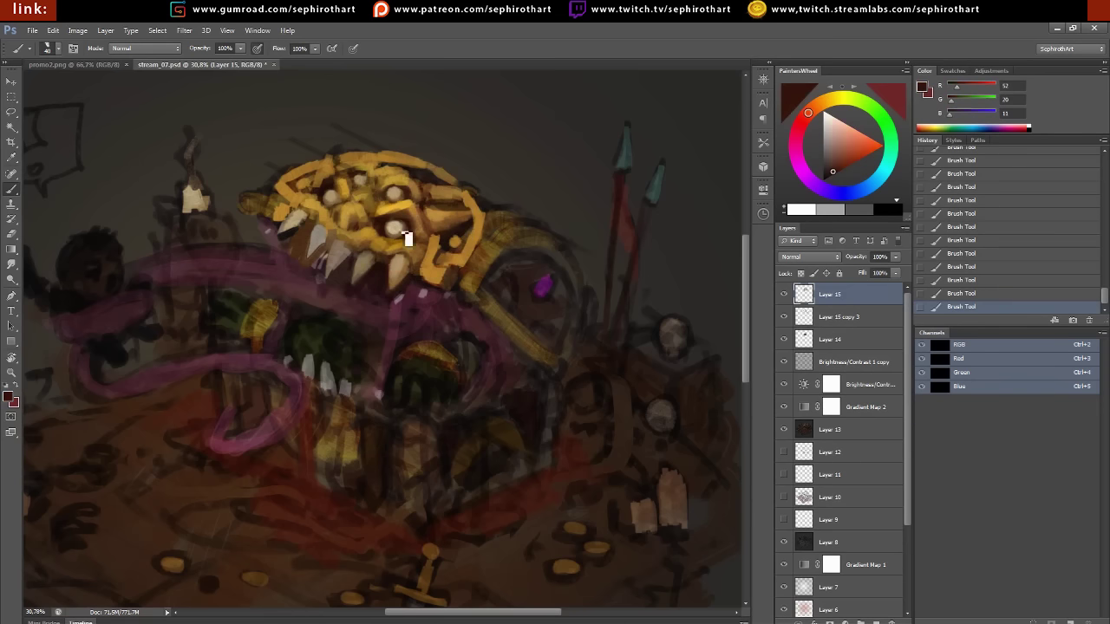
key(ctrl+alt+z)
key(ctrl+alt+z)
key(ctrl+alt+z)
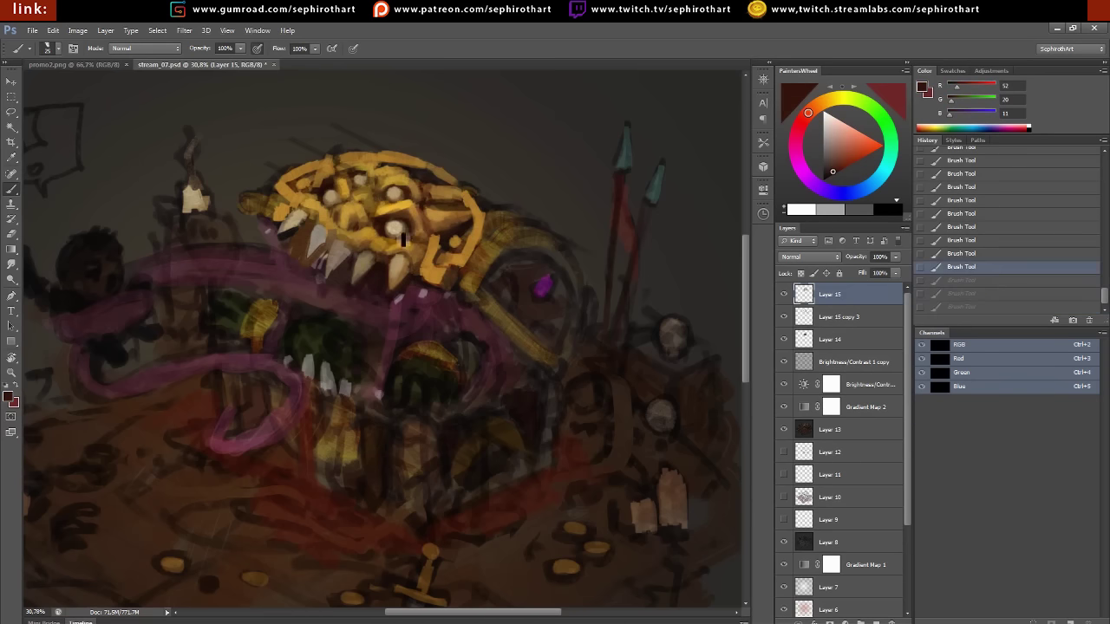
click(352, 209)
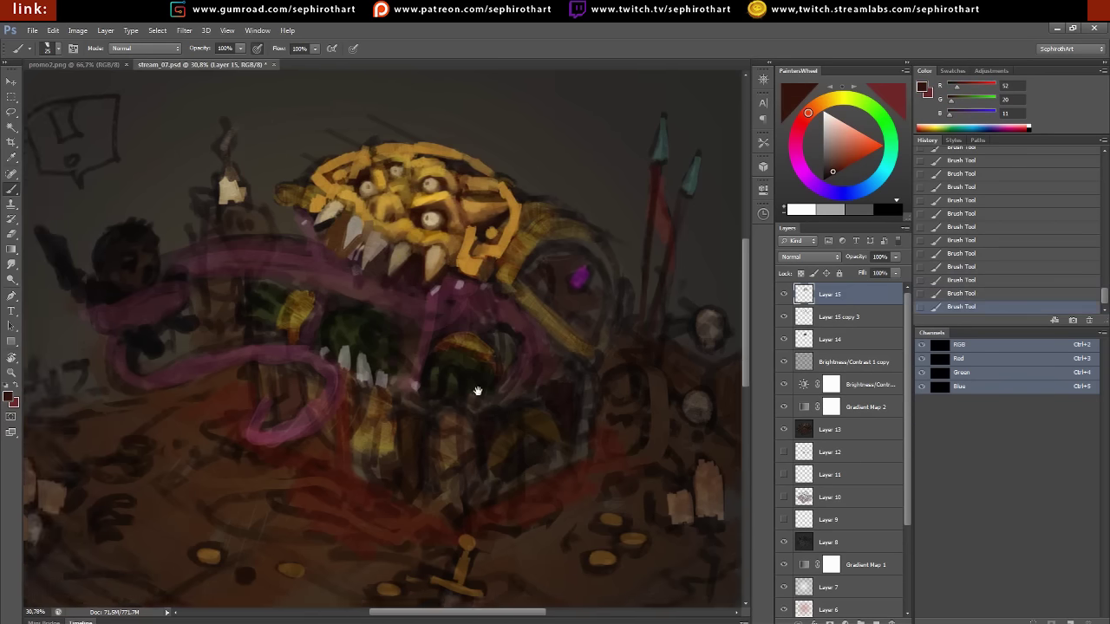
mouse_move(476, 389)
mouse_down()
mouse_move(454, 404)
mouse_move(456, 389)
mouse_up()
alt+click(479, 350)
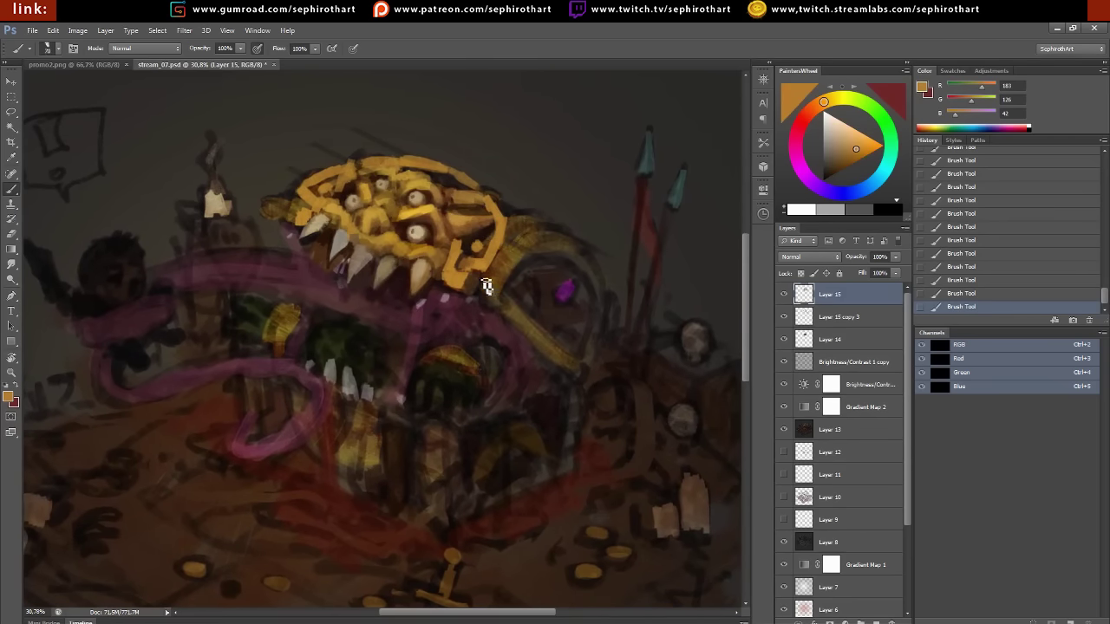
mouse_move(490, 286)
mouse_down()
mouse_move(523, 240)
mouse_move(555, 222)
mouse_up()
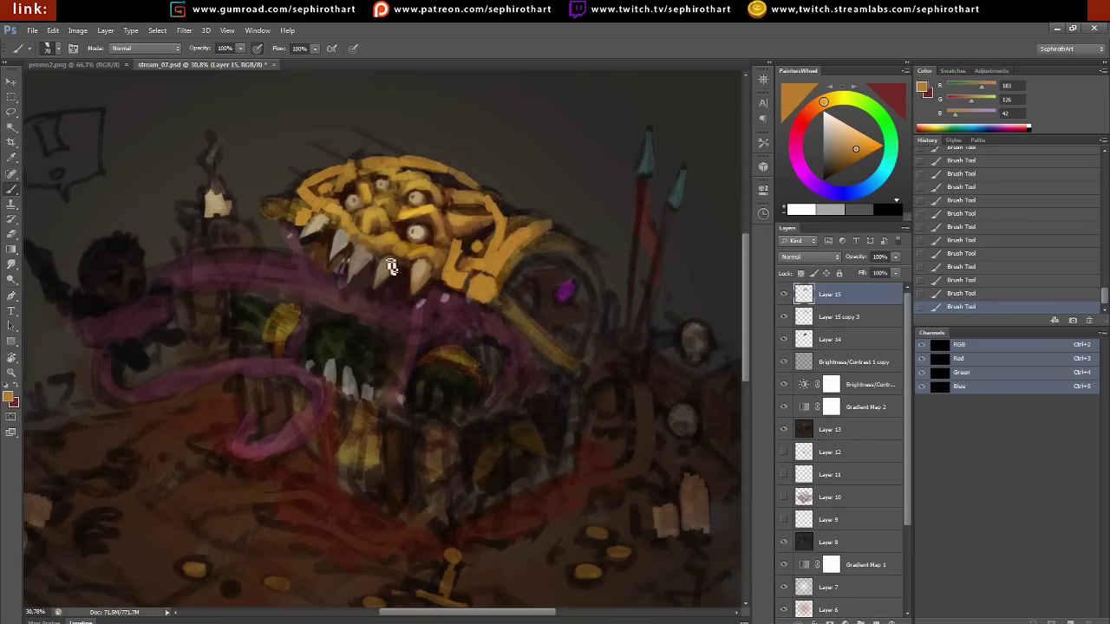
mouse_move(295, 219)
mouse_down()
mouse_move(285, 211)
mouse_move(382, 147)
mouse_up()
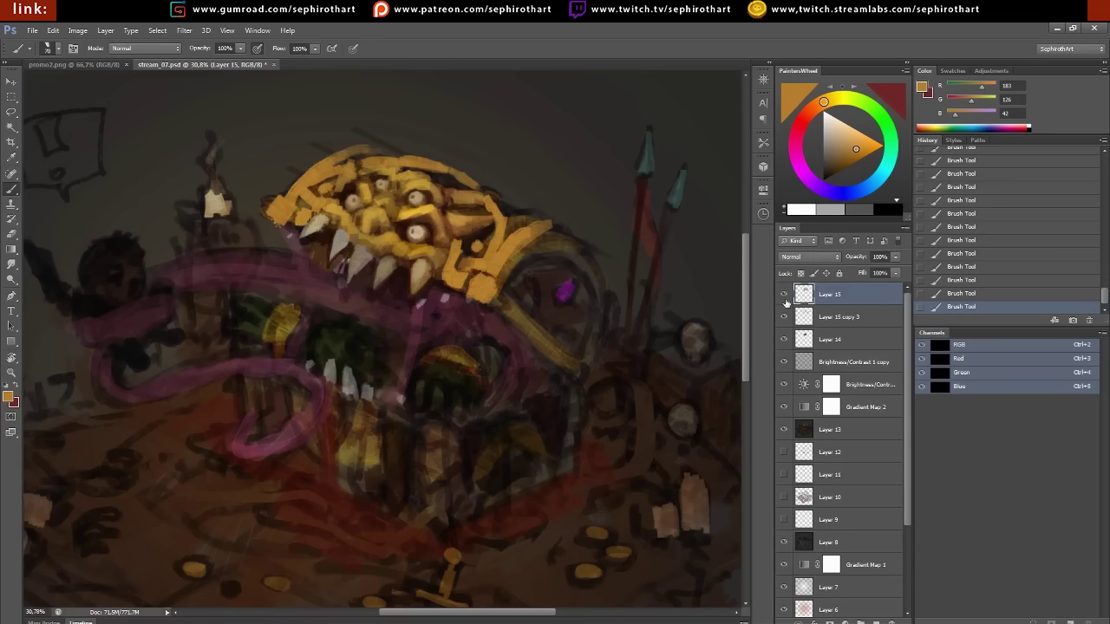
Warp the golden face into a slightly new shape
key(ctrl+t)
drag(433, 216, 451, 243)
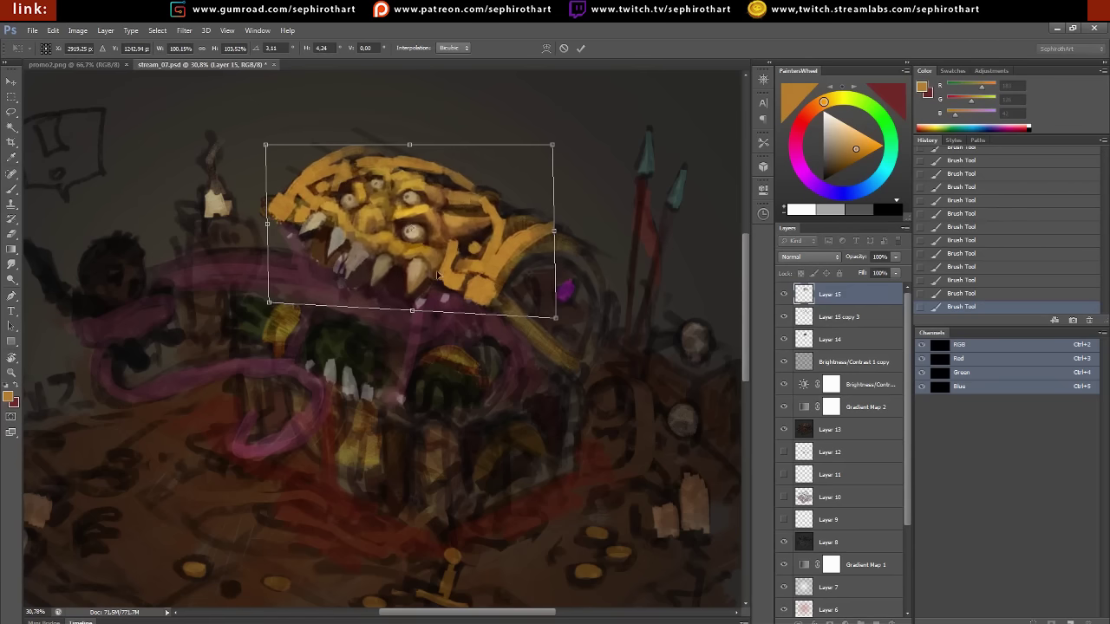
key(b)
click(498, 255)
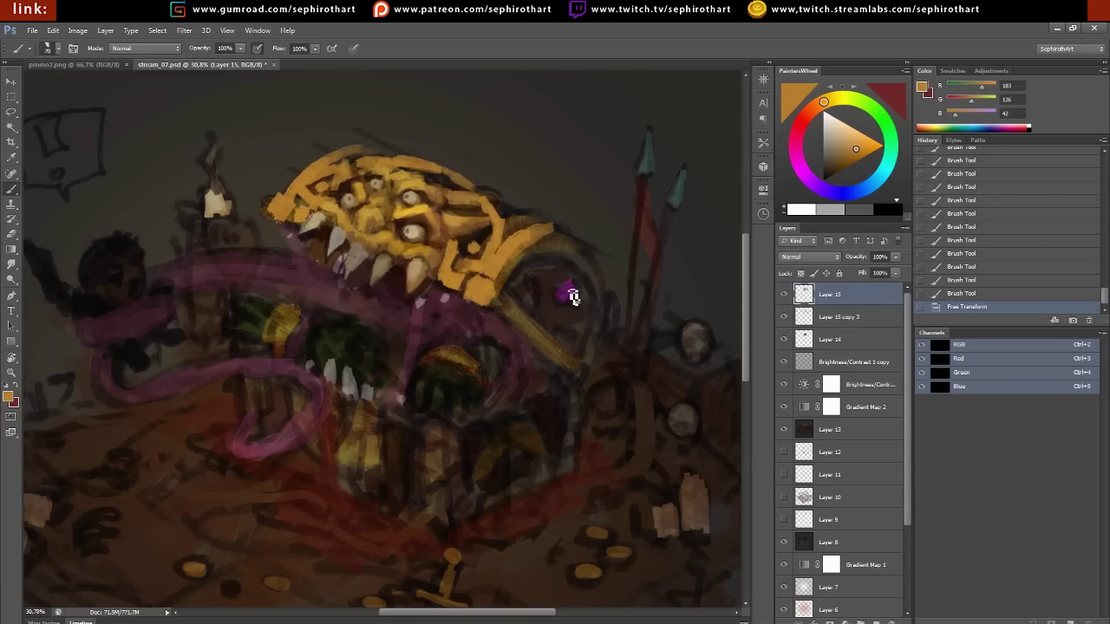
Layer darker and lighter orange strokes over the face and curve the rim down on the right
click(849, 159)
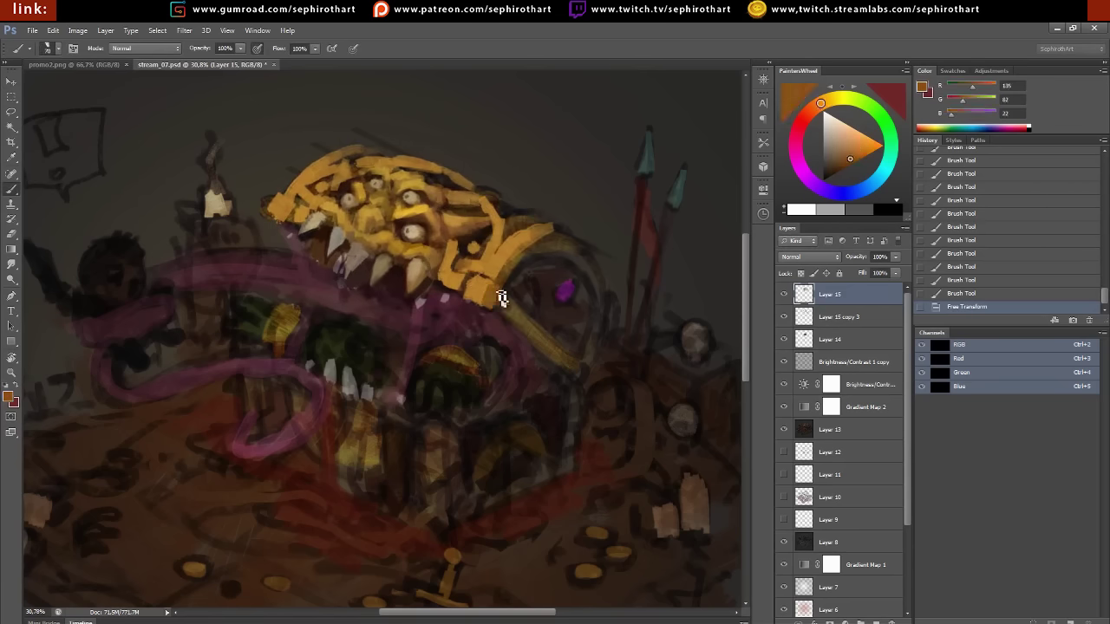
mouse_move(501, 300)
mouse_down()
mouse_move(567, 231)
mouse_move(396, 202)
mouse_up()
mouse_move(298, 211)
mouse_down()
mouse_move(508, 218)
mouse_move(508, 251)
mouse_up()
alt+click(508, 223)
drag(505, 211, 511, 236)
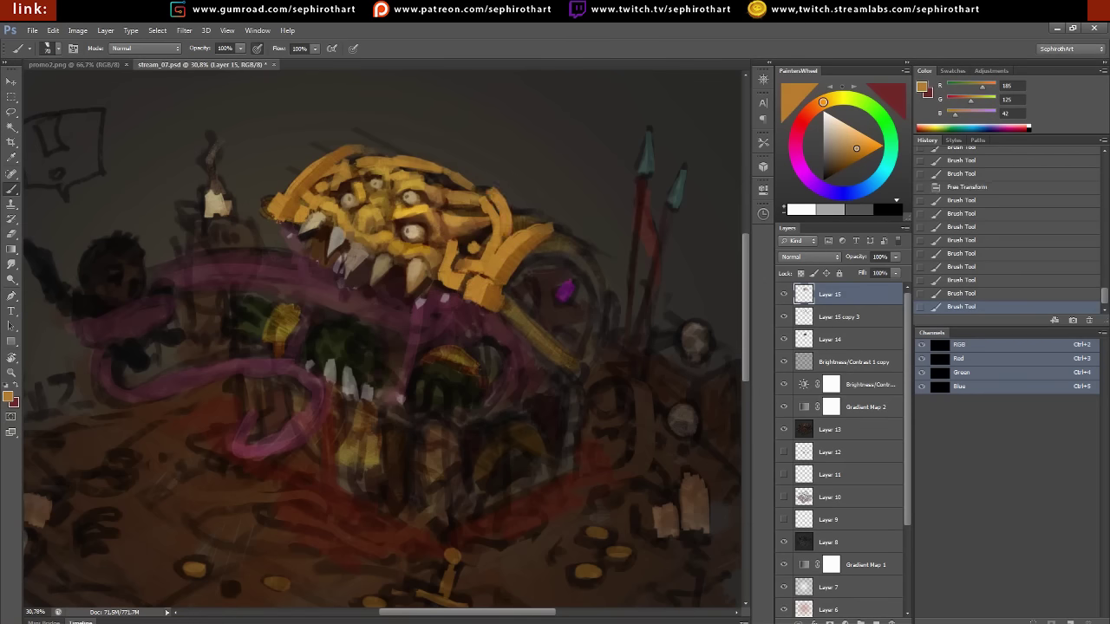
drag(397, 158, 356, 160)
drag(501, 187, 531, 211)
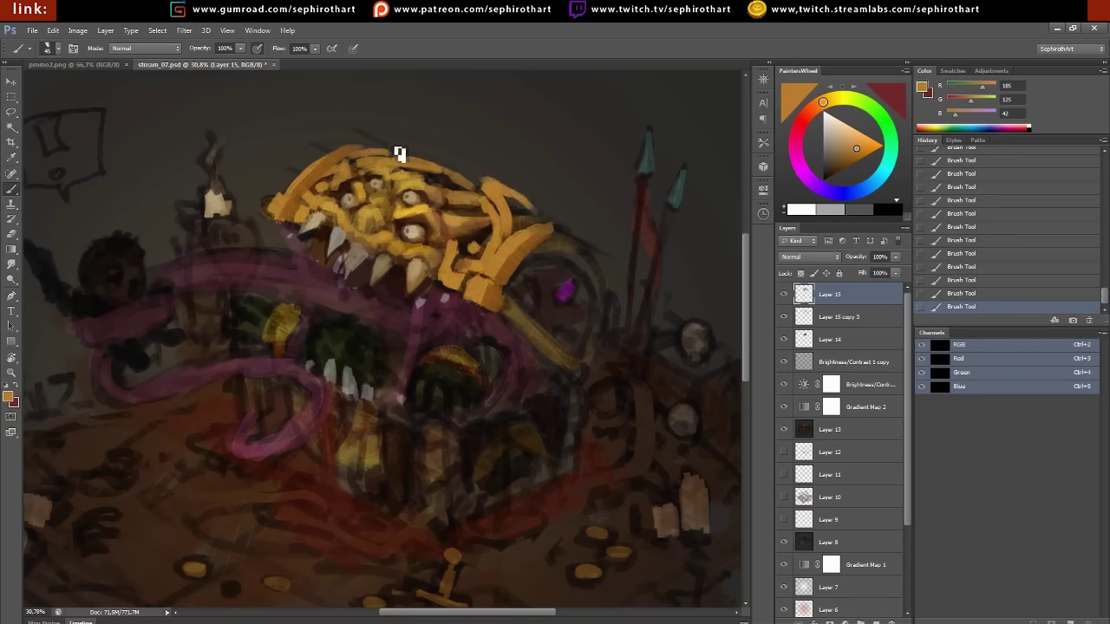
mouse_move(396, 153)
mouse_down()
mouse_move(406, 144)
mouse_move(479, 185)
mouse_up()
mouse_move(560, 232)
mouse_down()
mouse_move(592, 280)
mouse_move(587, 262)
mouse_up()
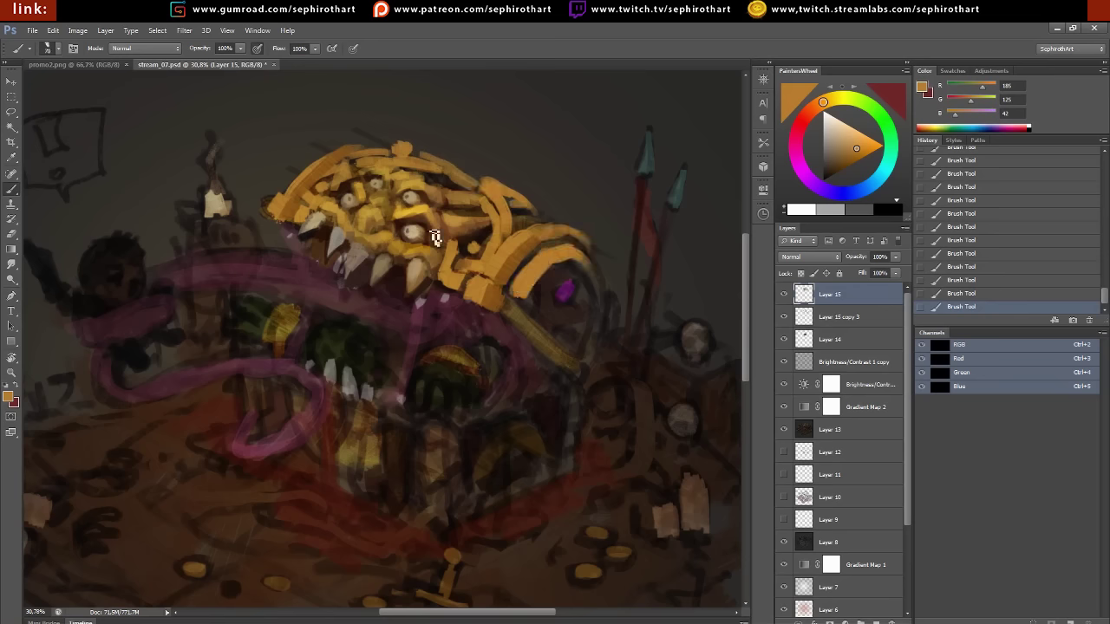
Scale the lid to about 94%, nudge it down-left, and start a lasso around it
key(ctrl+t)
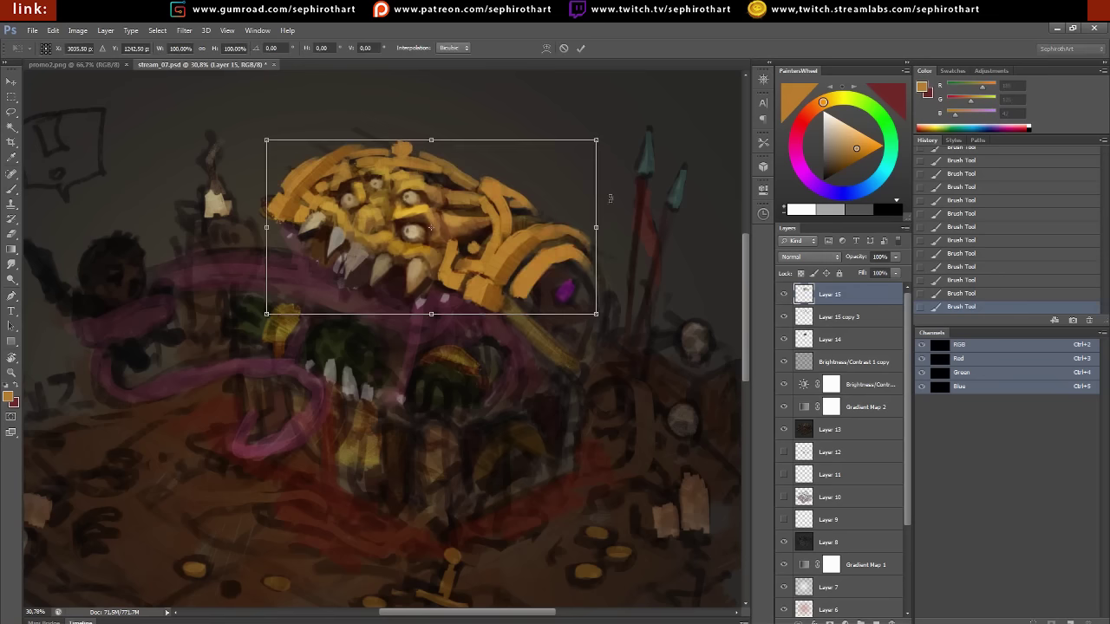
drag(599, 137, 584, 144)
drag(534, 208, 521, 219)
key(l)
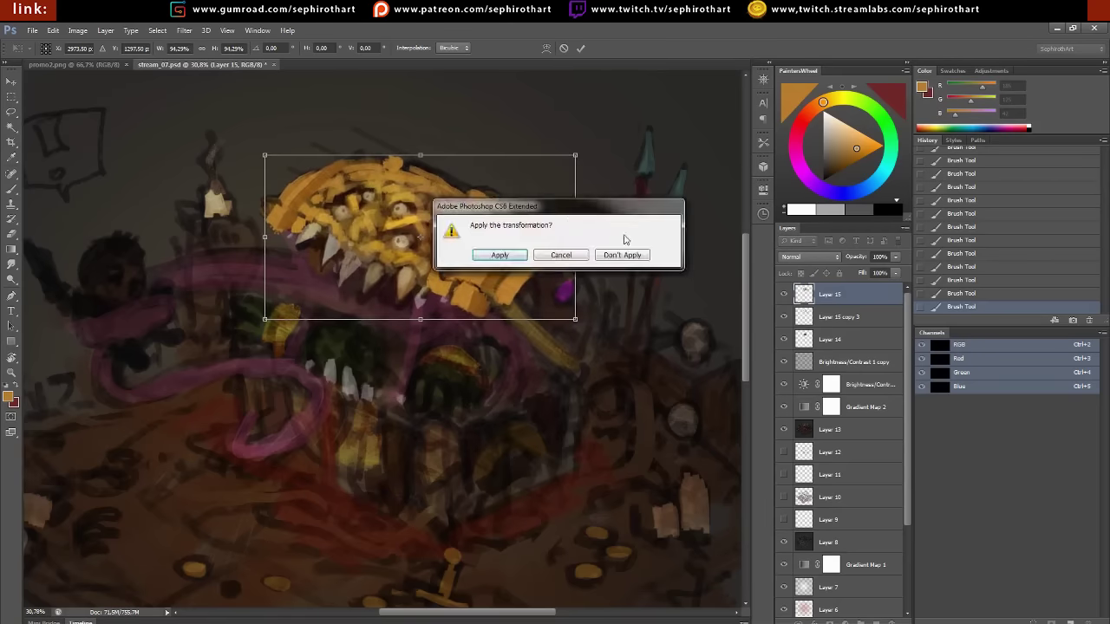
key(Return)
drag(260, 198, 612, 310)
Paste the lid in place onto Layer 16 and shift it up and left
drag(360, 289, 260, 200)
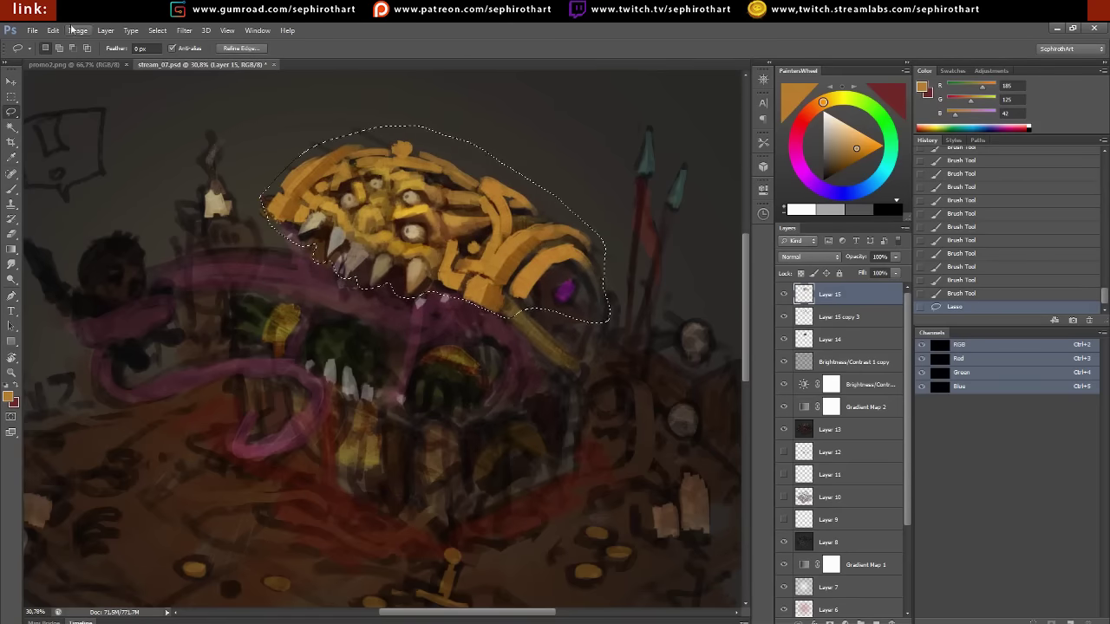
key(ctrl+c)
key(ctrl+shift+v)
key(ctrl+t)
drag(450, 193, 488, 204)
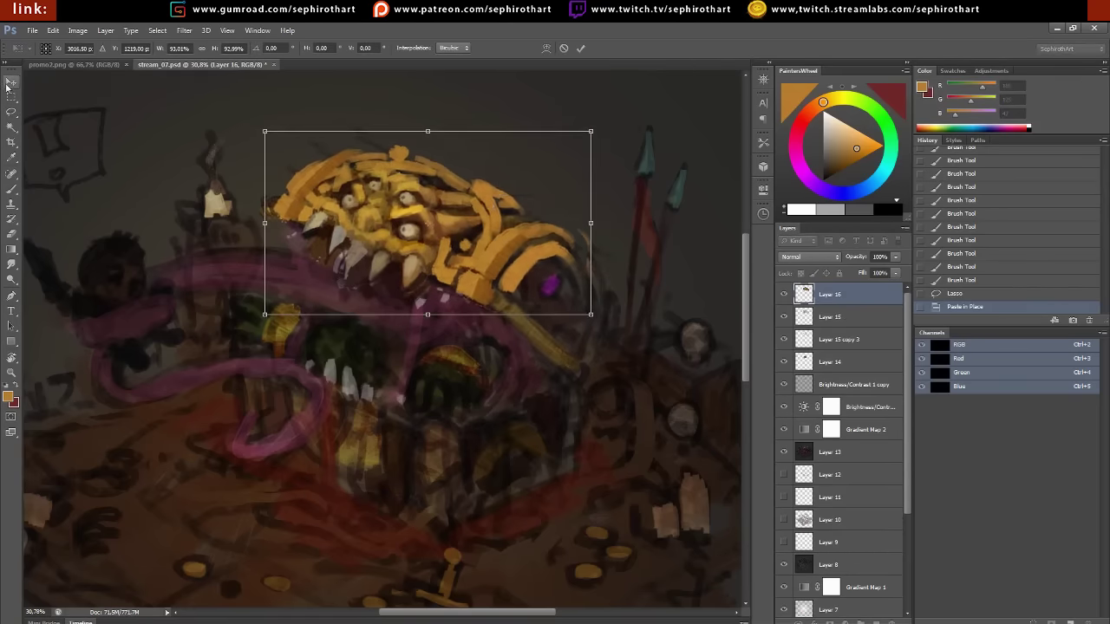
key(Return)
key(b)
Brighten the lid's right and upper-right edges with light orange
mouse_move(516, 303)
mouse_down()
mouse_move(495, 297)
mouse_move(499, 312)
mouse_move(601, 317)
mouse_move(590, 364)
mouse_up()
alt+click(517, 292)
alt+click(600, 245)
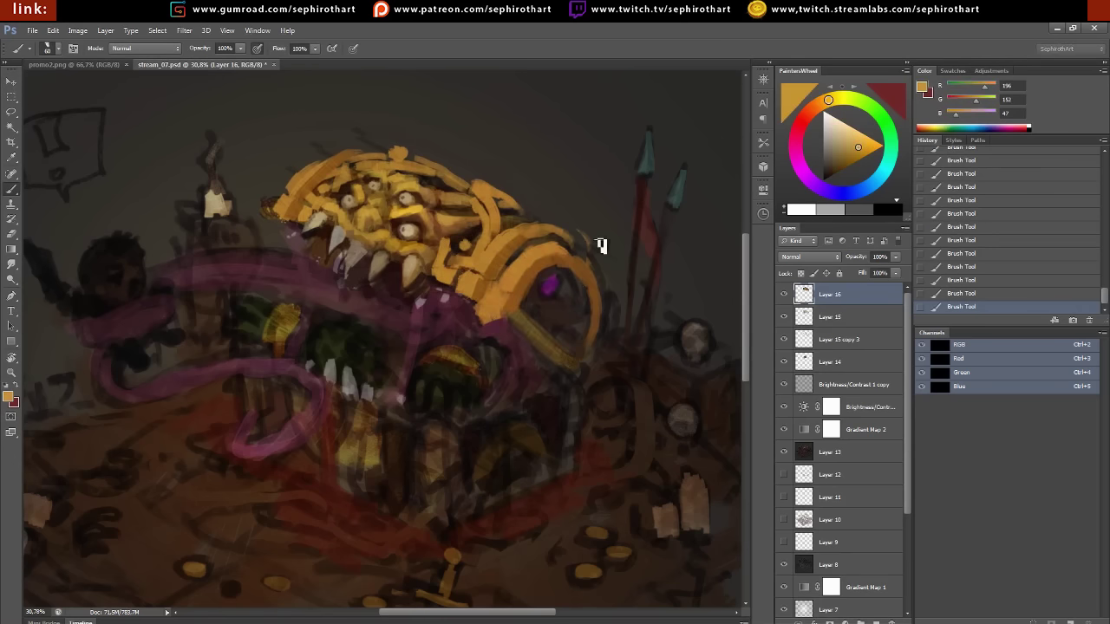
drag(530, 250, 586, 253)
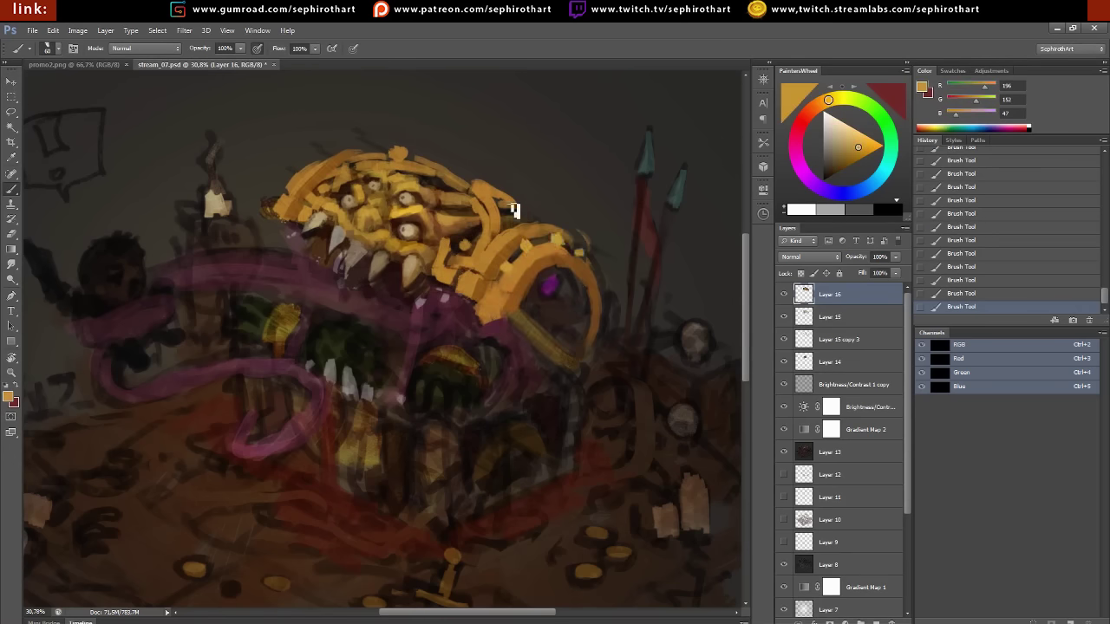
Paint the arch interior deep red and choose a saturated magenta for the gem
click(808, 112)
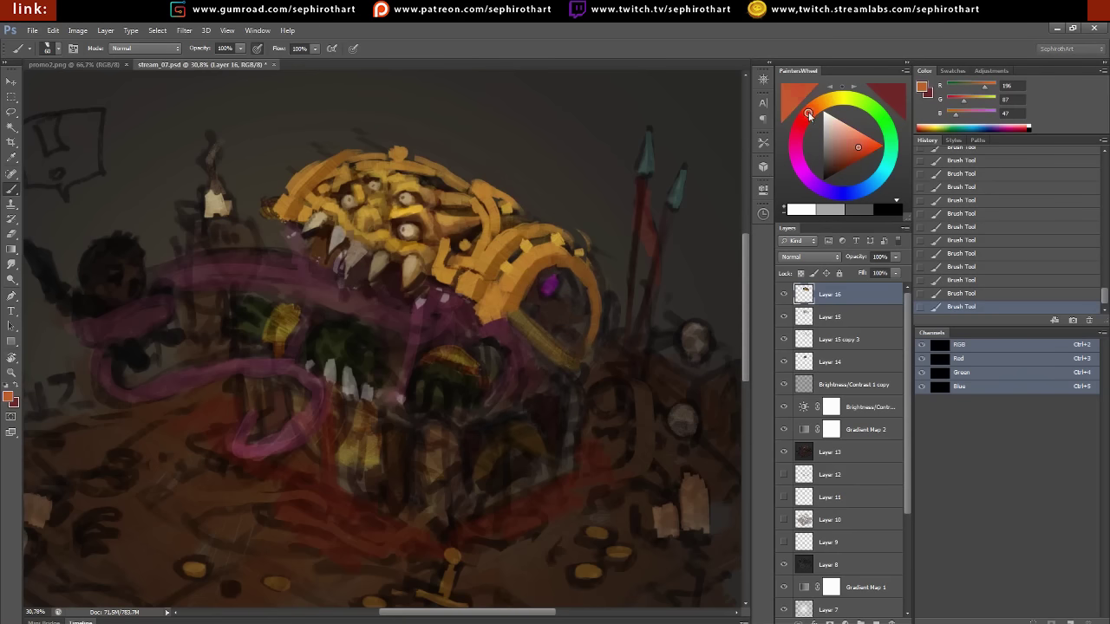
click(841, 166)
mouse_move(528, 305)
mouse_down()
mouse_move(587, 288)
mouse_move(591, 350)
mouse_up()
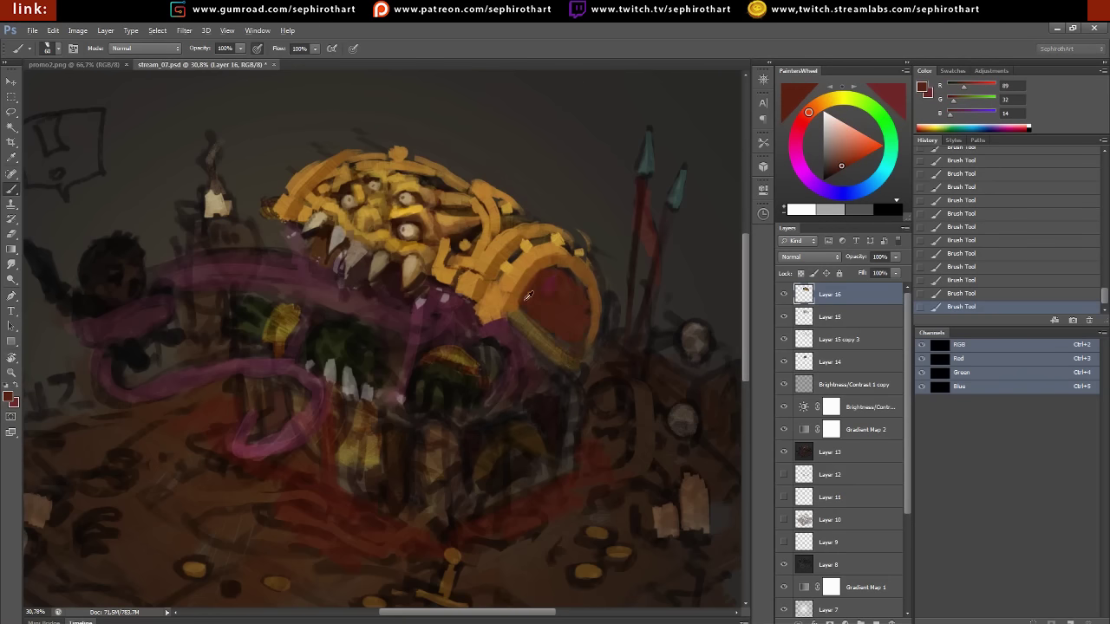
alt+click(590, 349)
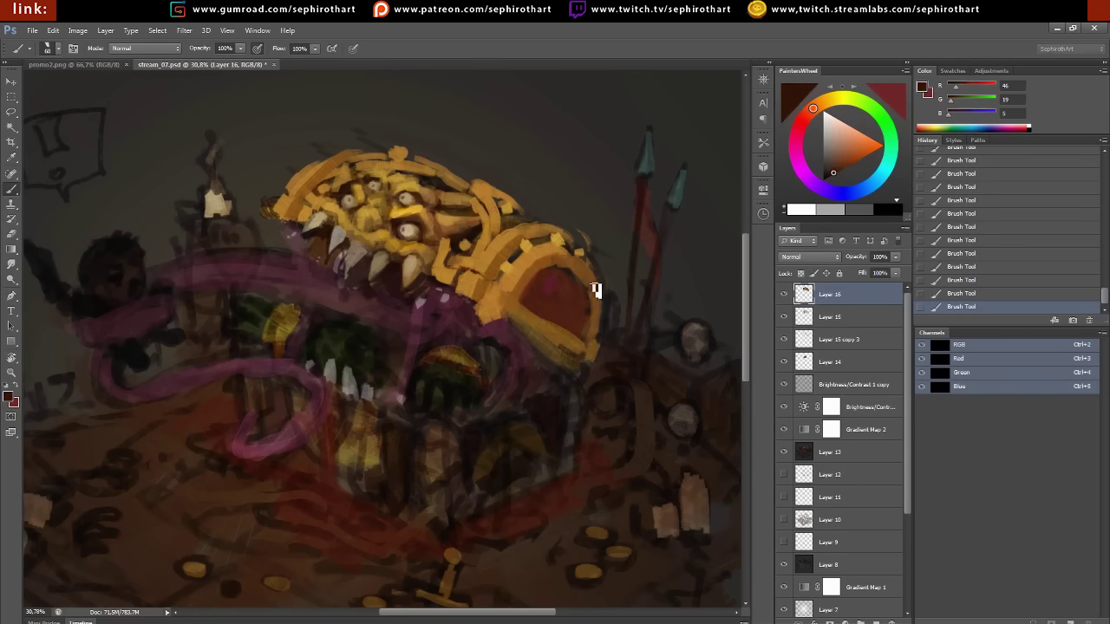
click(799, 165)
click(858, 148)
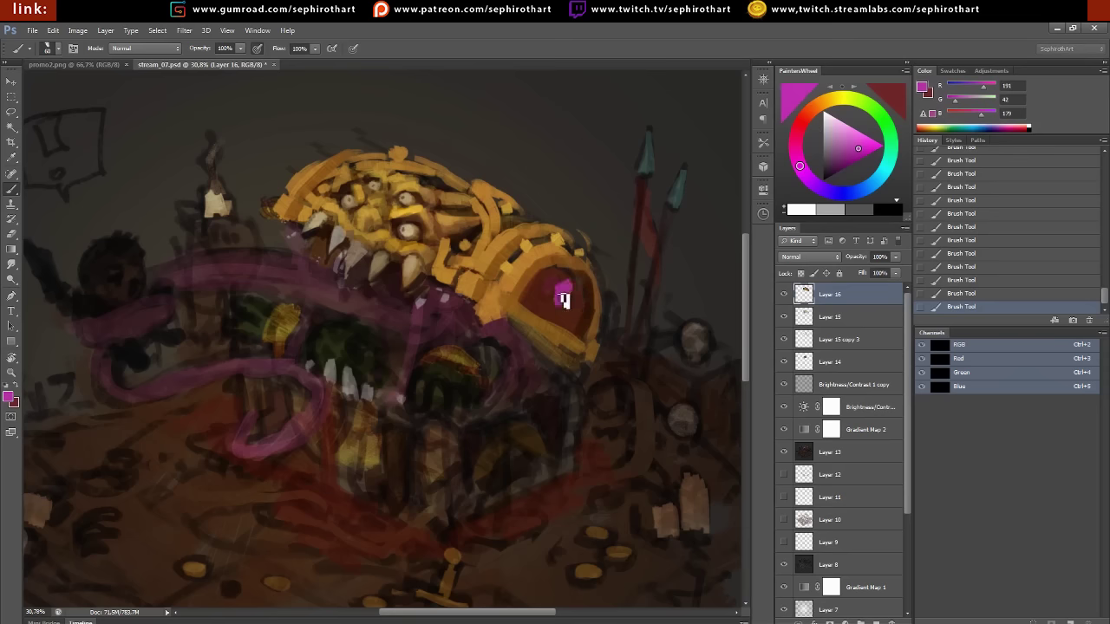
mouse_move(462, 374)
mouse_down()
mouse_move(449, 260)
mouse_move(483, 290)
mouse_move(460, 290)
mouse_move(409, 235)
mouse_move(385, 234)
mouse_up()
Dab dark jaw-sampled browns and reds near the teeth, then add empty Layer 17
alt+click(354, 213)
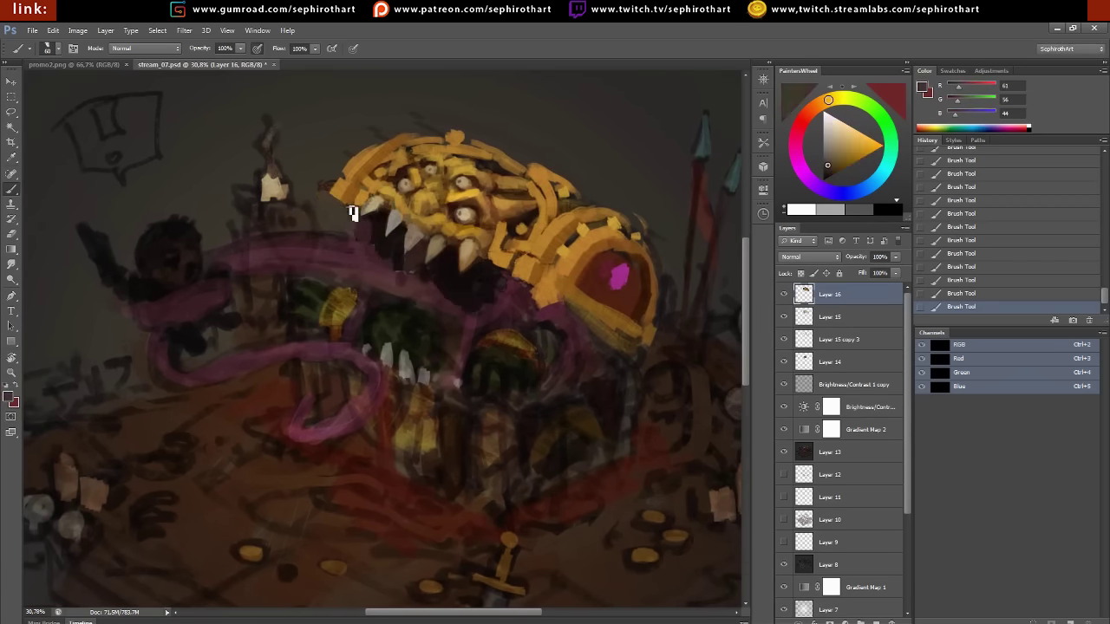
alt+click(313, 191)
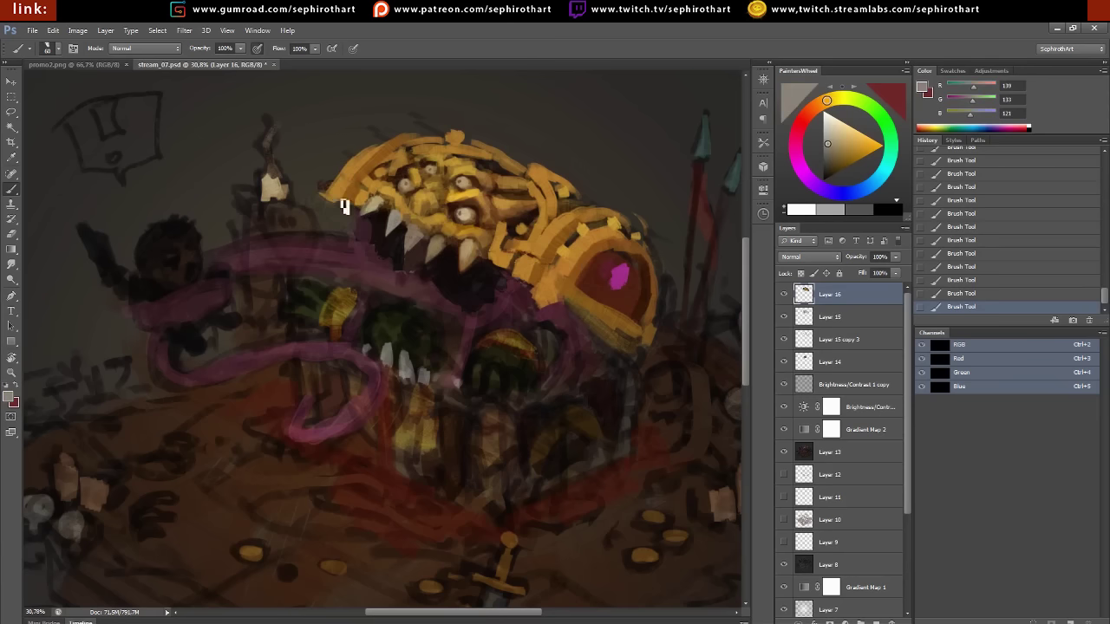
alt+click(339, 203)
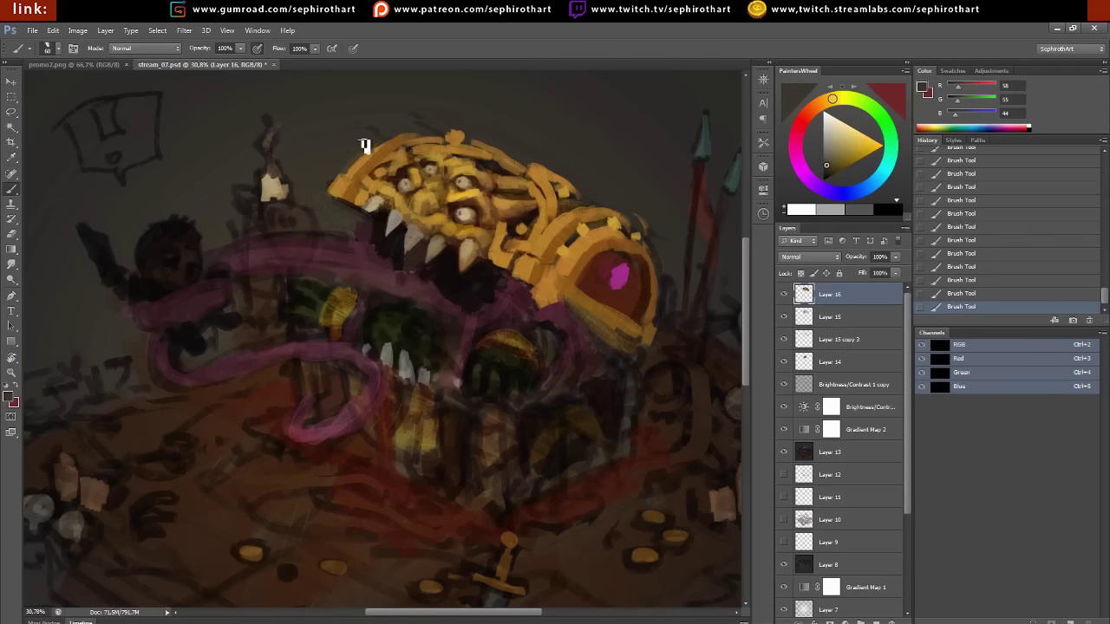
double_click(785, 296)
alt+click(376, 228)
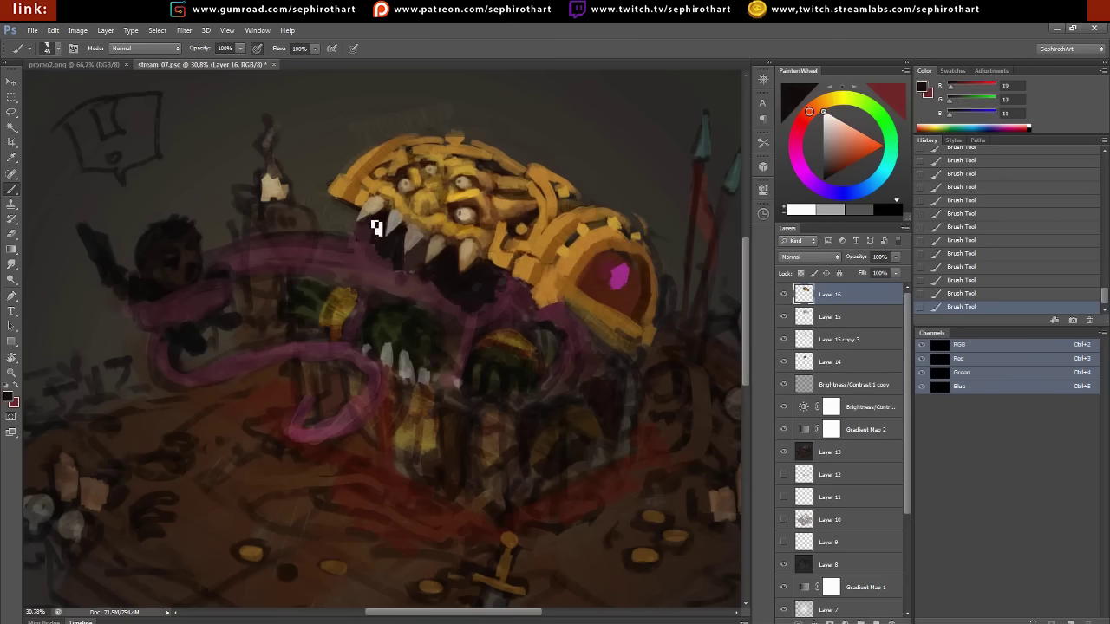
alt+click(376, 387)
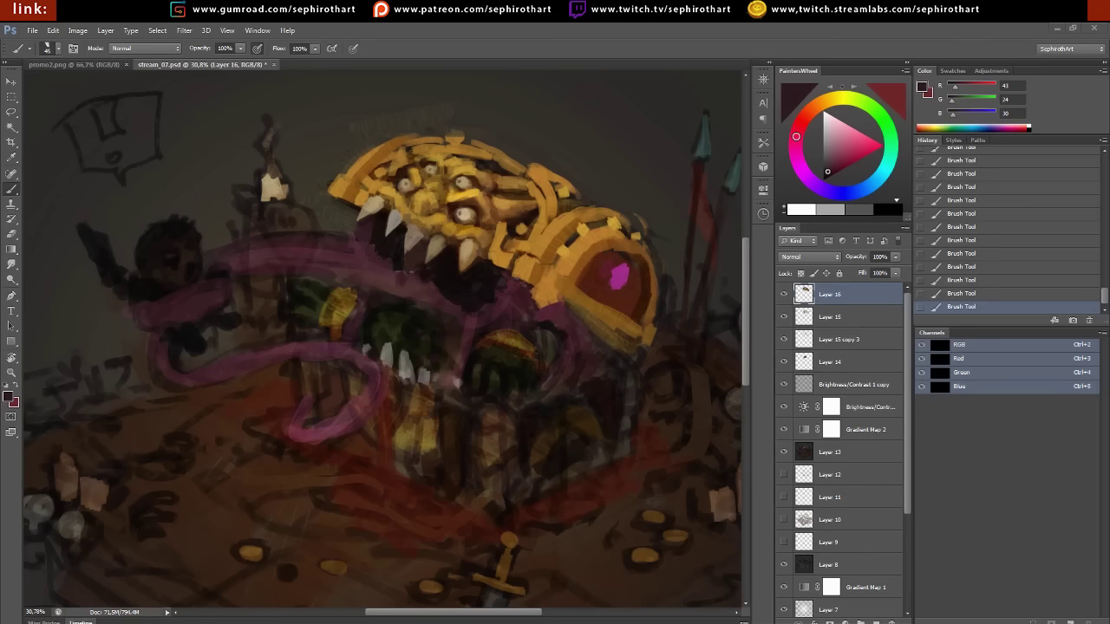
key(ctrl+shift+alt+n)
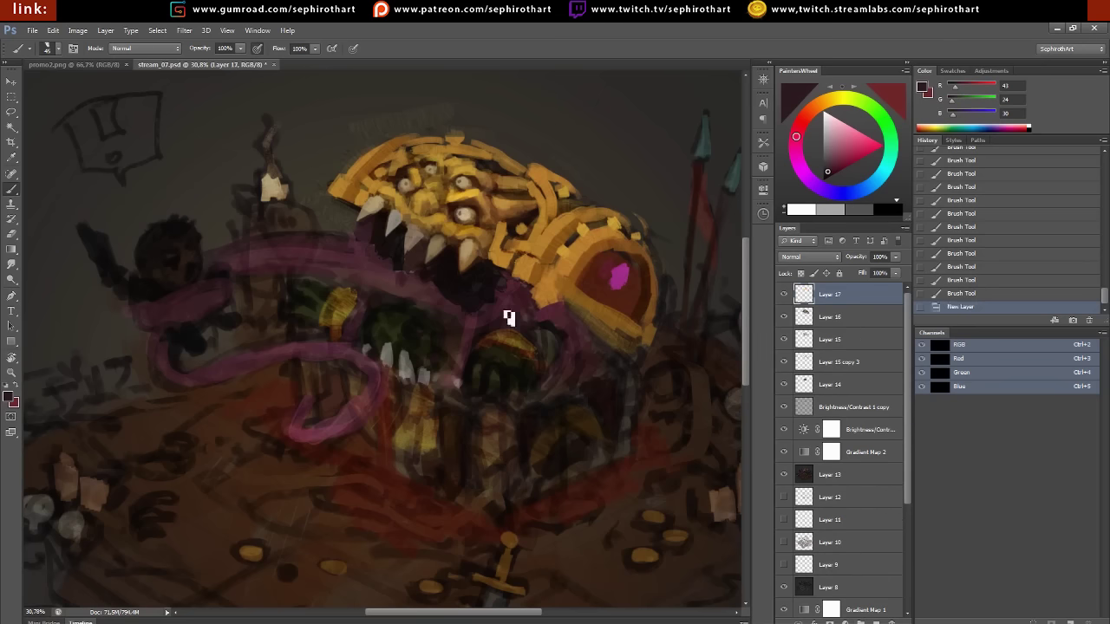
Paint a near-black edge along the lid's bottom and merge it into the lid layer
alt+click(488, 283)
mouse_move(498, 305)
mouse_down()
mouse_move(575, 307)
mouse_move(651, 331)
mouse_up()
alt+click(592, 316)
key(ctrl+e)
Move the lid upward and rotate it slightly
drag(562, 265, 573, 271)
key(ctrl+t)
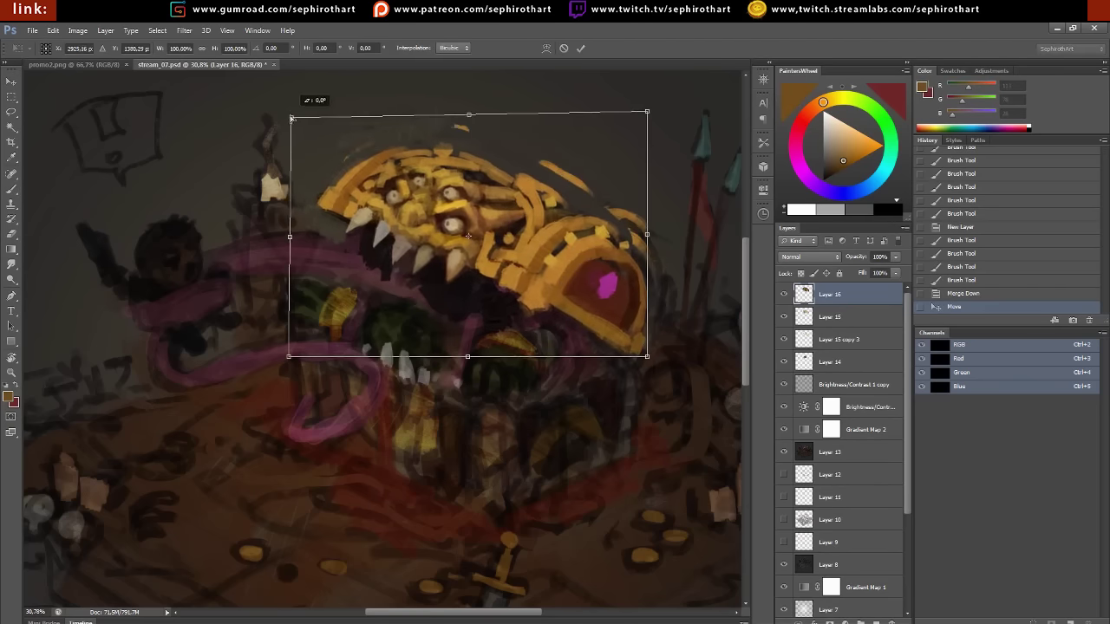
drag(299, 120, 291, 122)
key(Return)
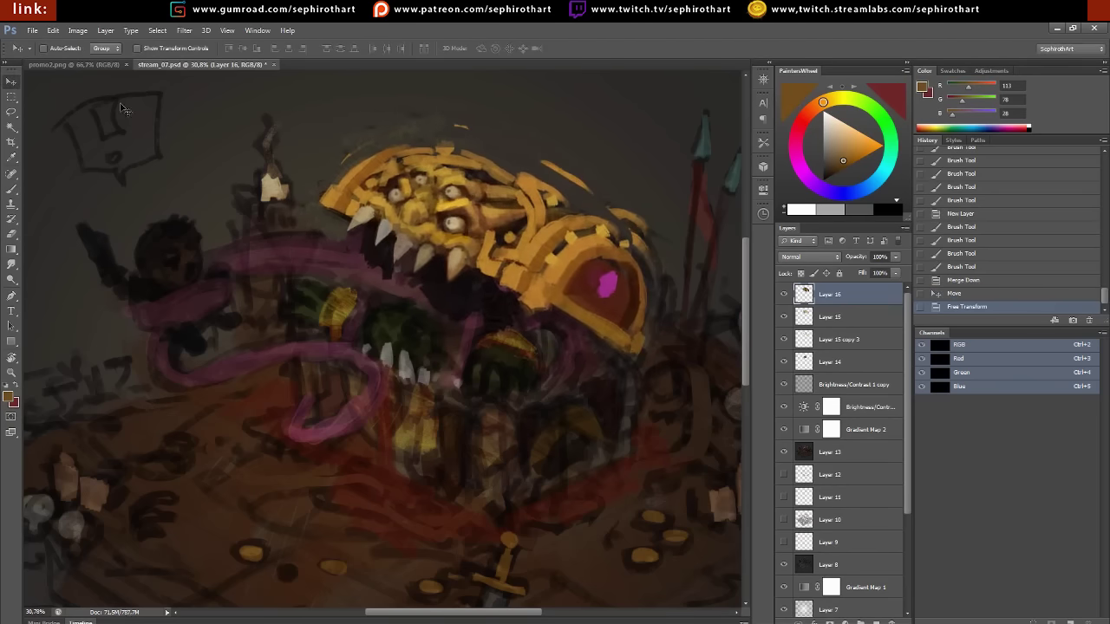
drag(632, 325, 628, 321)
key(b)
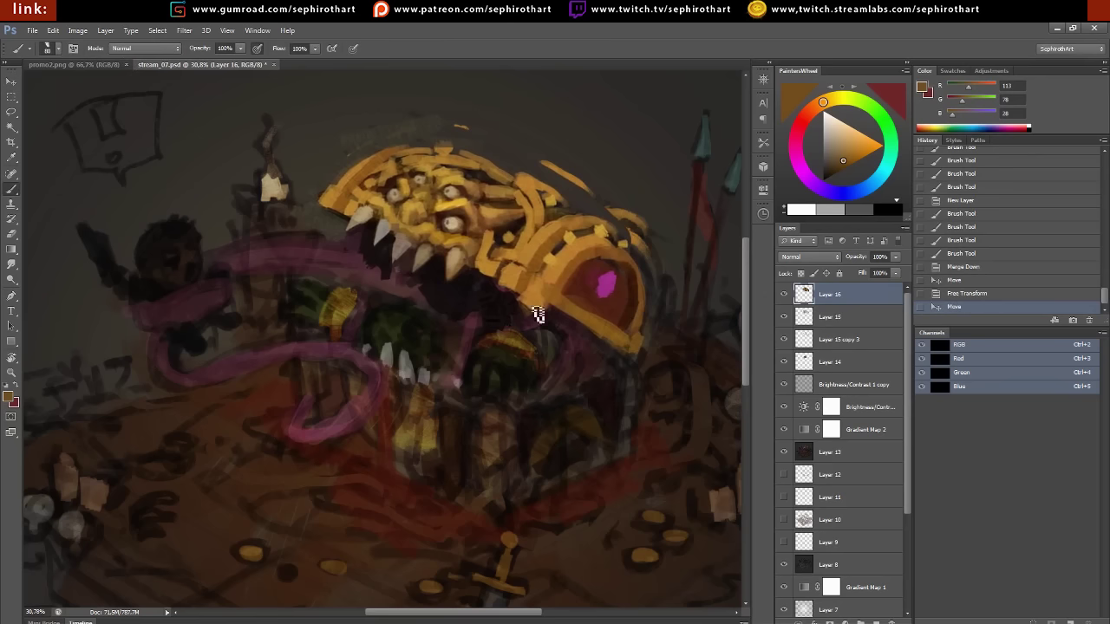
Paint orange strokes, a clasp and a lock body on the chest front
alt+click(539, 309)
drag(622, 370, 559, 397)
mouse_move(607, 376)
mouse_down()
mouse_move(513, 409)
mouse_move(608, 376)
mouse_up()
drag(607, 376, 543, 401)
mouse_move(599, 381)
mouse_down()
mouse_move(501, 416)
mouse_move(460, 401)
mouse_up()
mouse_move(468, 398)
mouse_down()
mouse_move(452, 408)
mouse_move(468, 481)
mouse_up()
alt+click(474, 426)
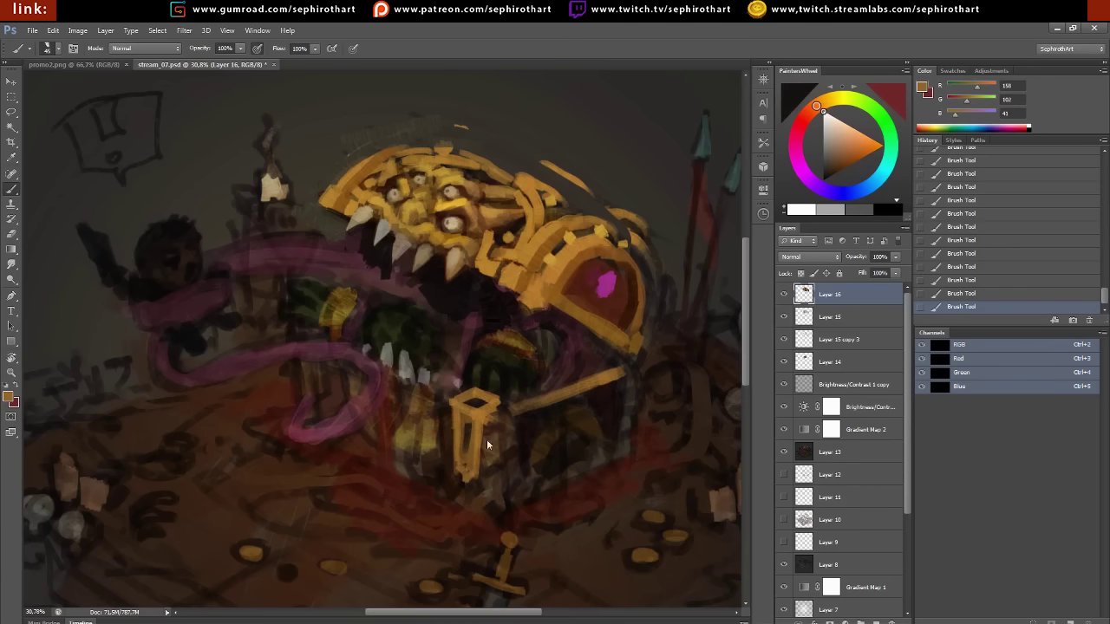
Shade the lock and the lid's lower edge dark brown
alt+click(492, 425)
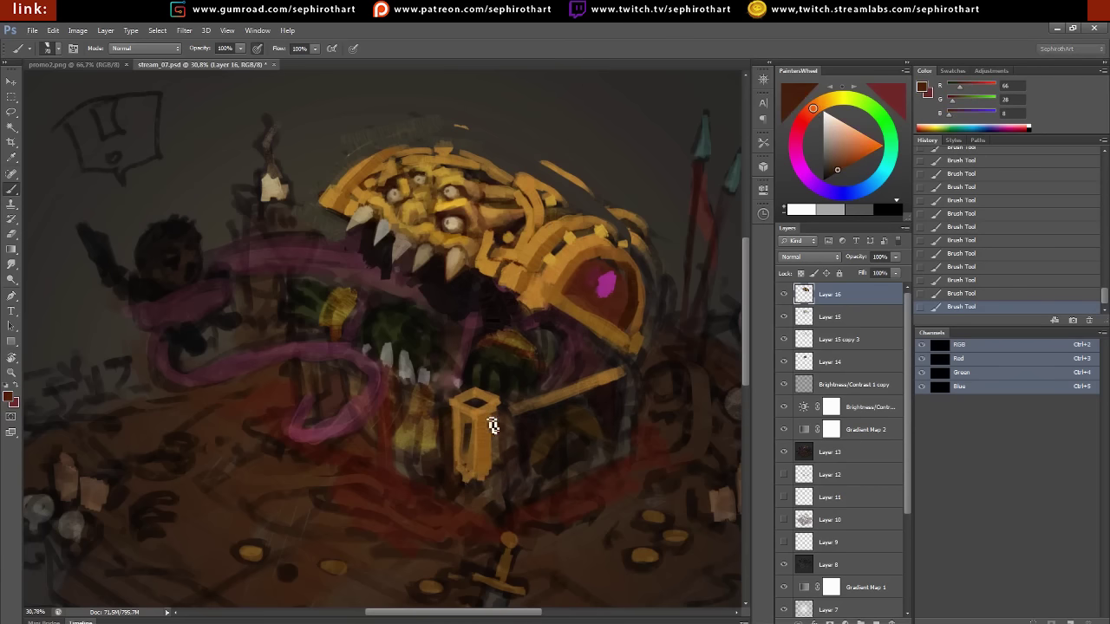
drag(492, 425, 492, 404)
drag(548, 243, 521, 292)
drag(555, 265, 583, 298)
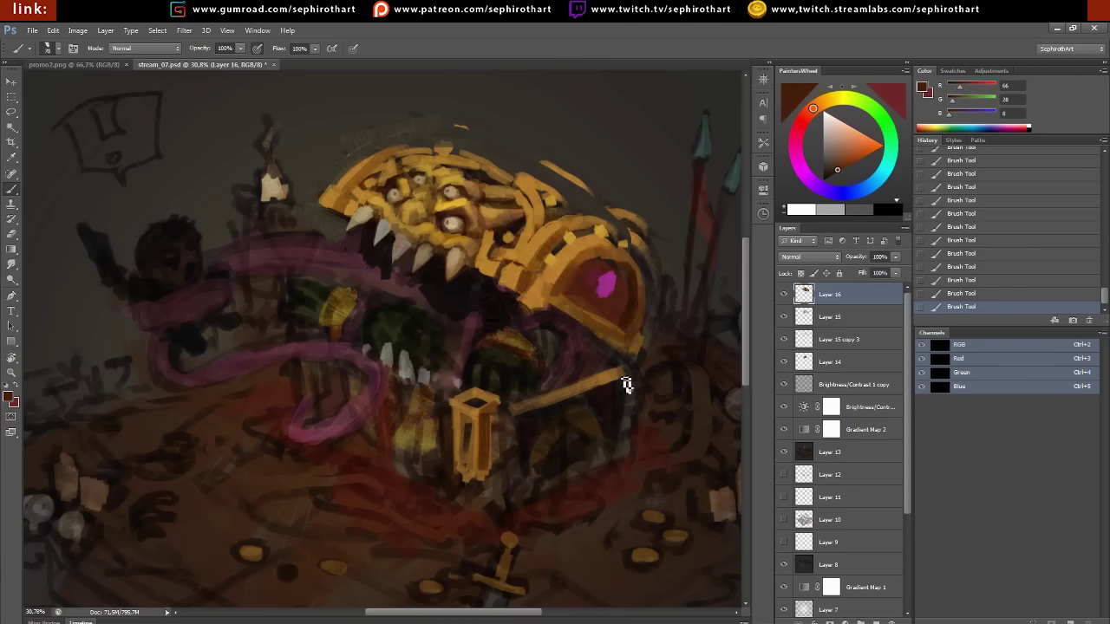
Add orange on the chest's right side and a bright red glow below the lock
alt+click(510, 420)
mouse_move(508, 436)
mouse_down()
mouse_move(515, 428)
mouse_move(498, 445)
mouse_move(511, 486)
mouse_move(495, 486)
mouse_move(483, 513)
mouse_move(533, 515)
mouse_move(489, 515)
mouse_move(512, 495)
mouse_move(541, 511)
mouse_up()
alt+click(531, 514)
click(857, 155)
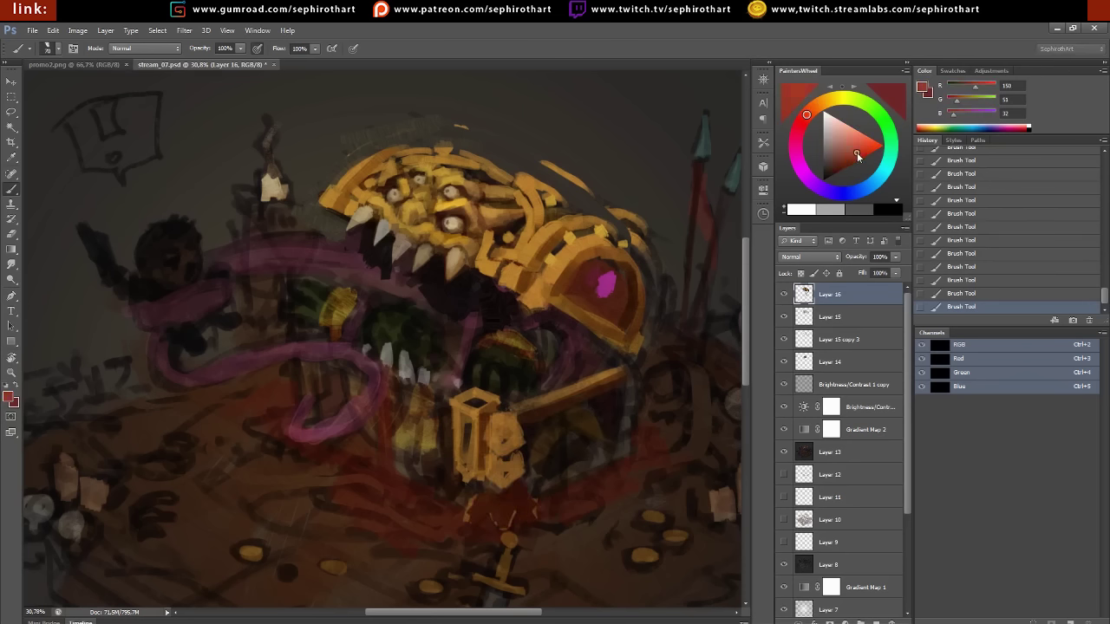
drag(856, 154, 856, 152)
mouse_move(512, 503)
mouse_down()
mouse_move(506, 515)
mouse_move(520, 512)
mouse_move(494, 505)
mouse_move(511, 512)
mouse_up()
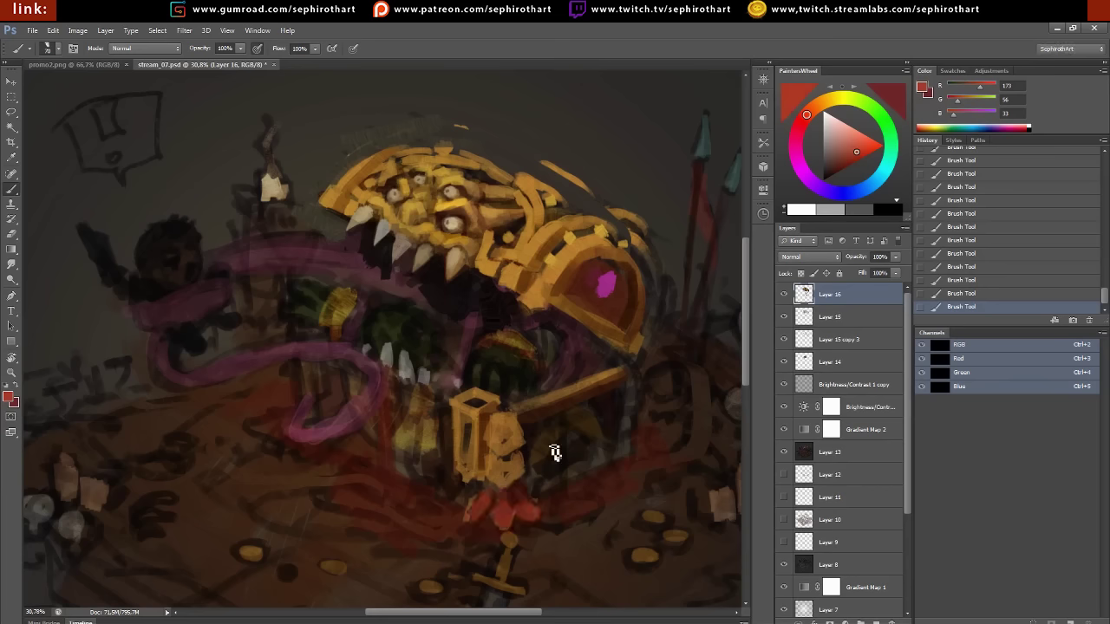
Line the lower lid edge with pink and reinforce the chest lip with orange
alt+click(468, 269)
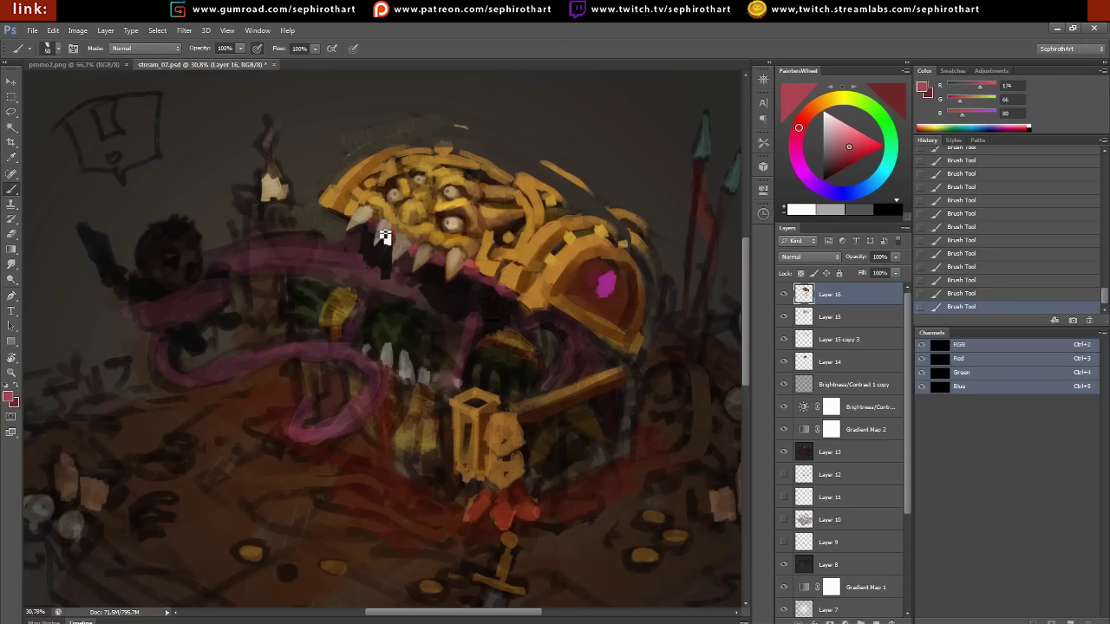
mouse_move(518, 298)
mouse_down()
mouse_move(560, 310)
mouse_move(598, 356)
mouse_up()
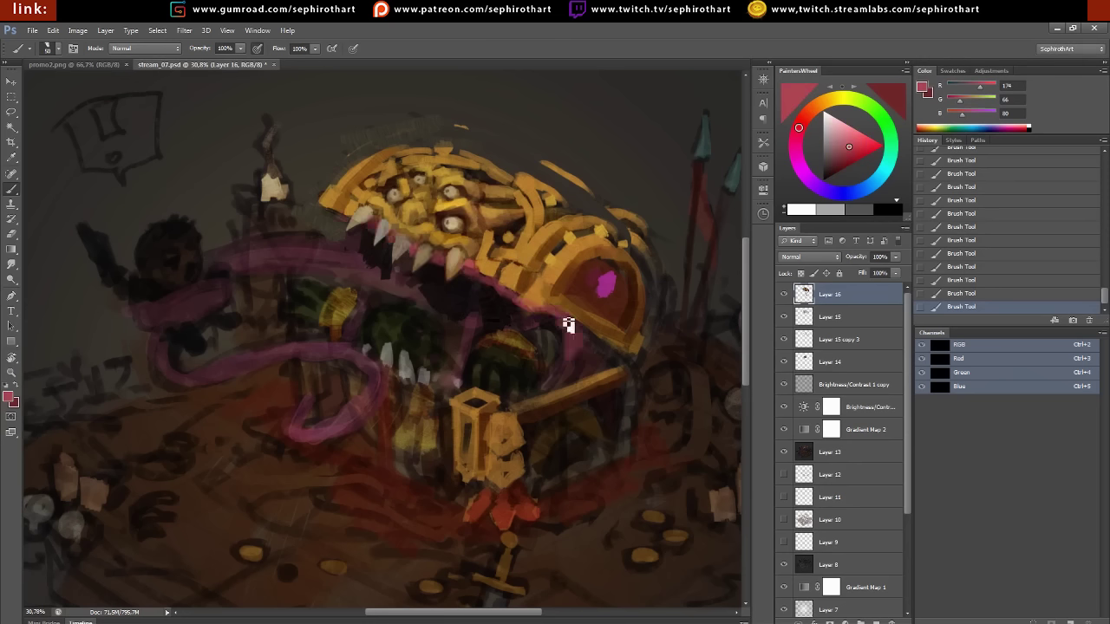
alt+click(616, 359)
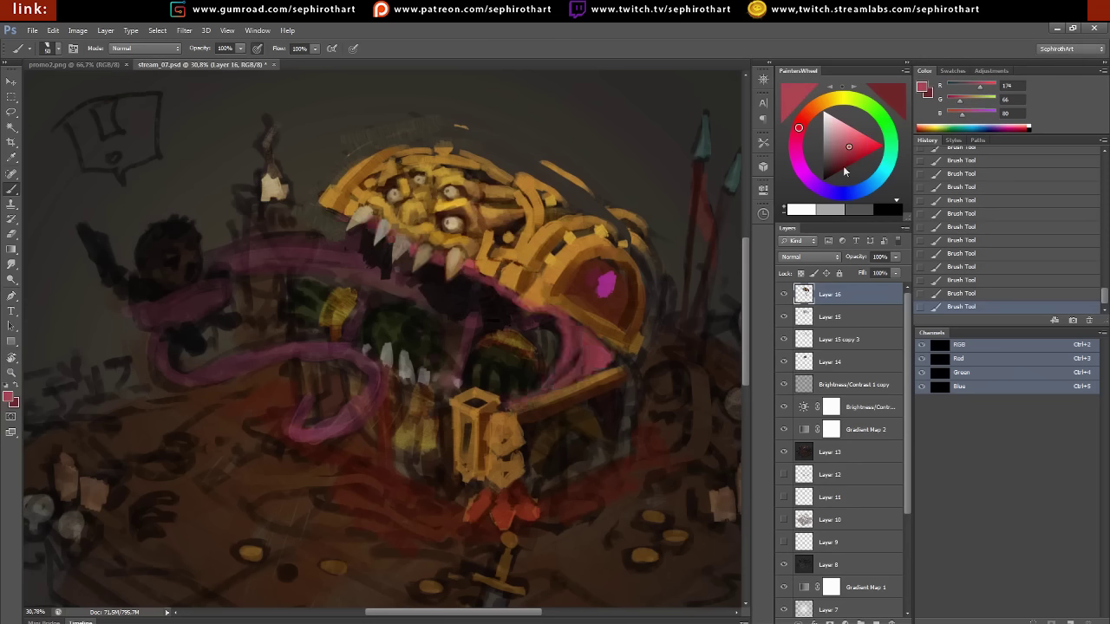
alt+click(630, 371)
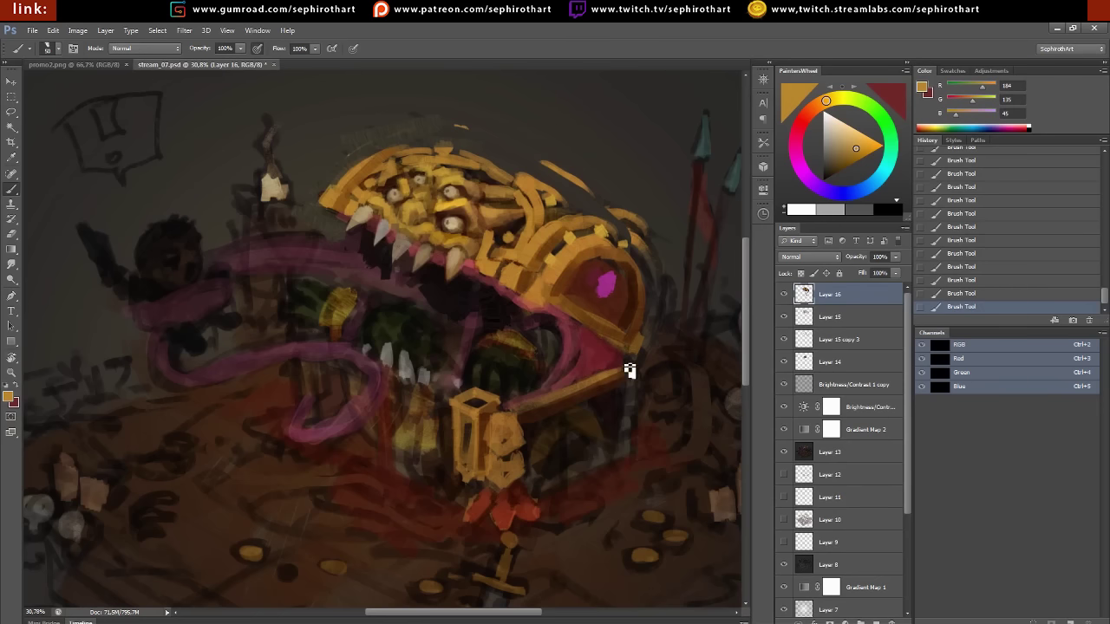
drag(616, 372, 630, 355)
alt+click(608, 361)
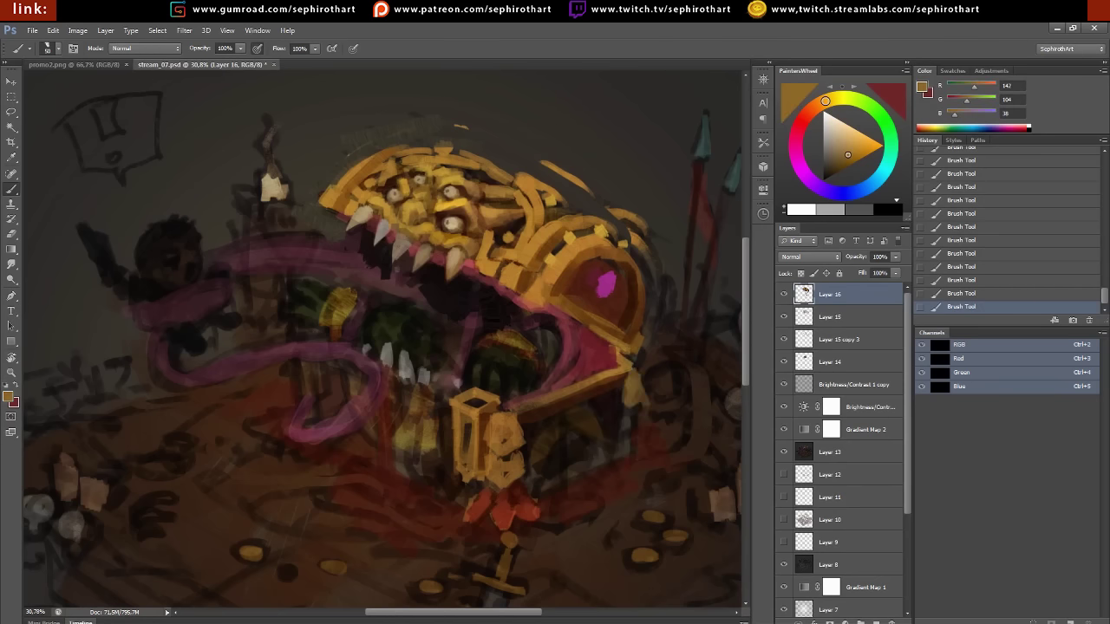
Draw a straight bright orange line on a new layer
click(870, 617)
alt+click(590, 344)
mouse_move(412, 420)
mouse_down()
mouse_move(676, 419)
mouse_move(659, 381)
mouse_up()
Angle the orange line into a diagonal bar and trim its ends
key(ctrl+t)
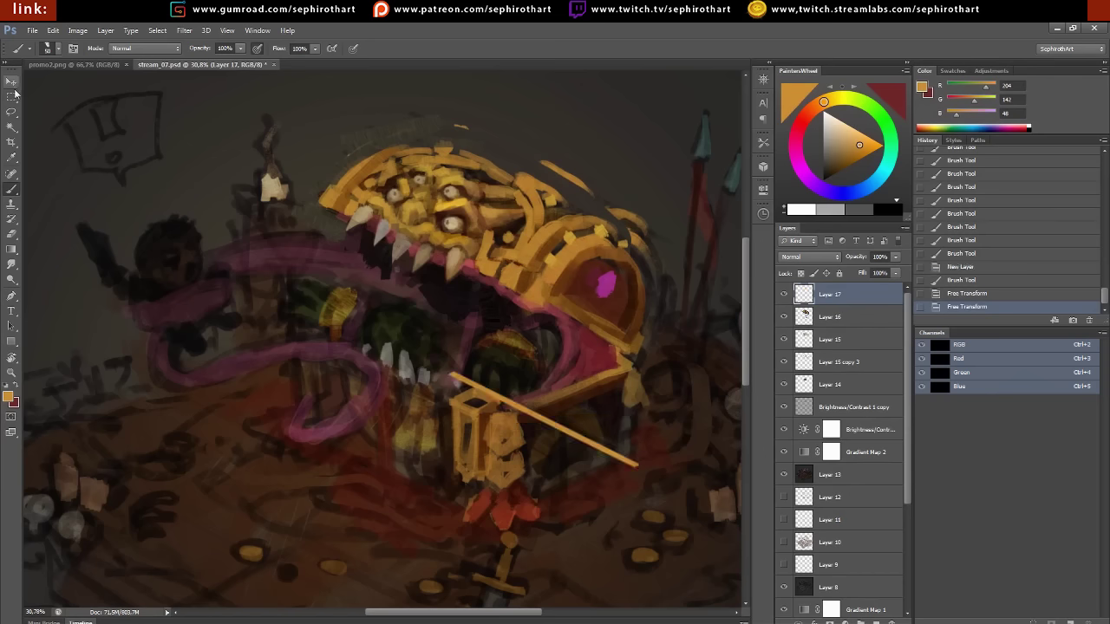
key(Return)
drag(565, 384, 665, 340)
key(e)
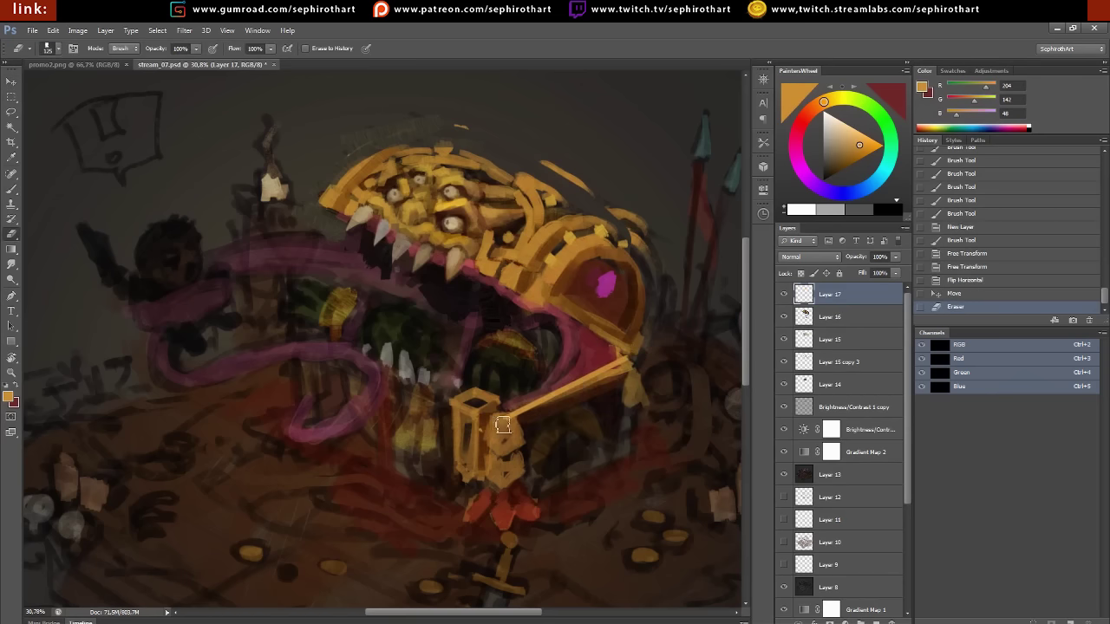
drag(482, 430, 512, 418)
Draw a second line on a new layer, rotate it onto the rim, and duplicate it
key(ctrl+shift+alt+n)
key(b)
drag(625, 388, 387, 387)
key(ctrl+t)
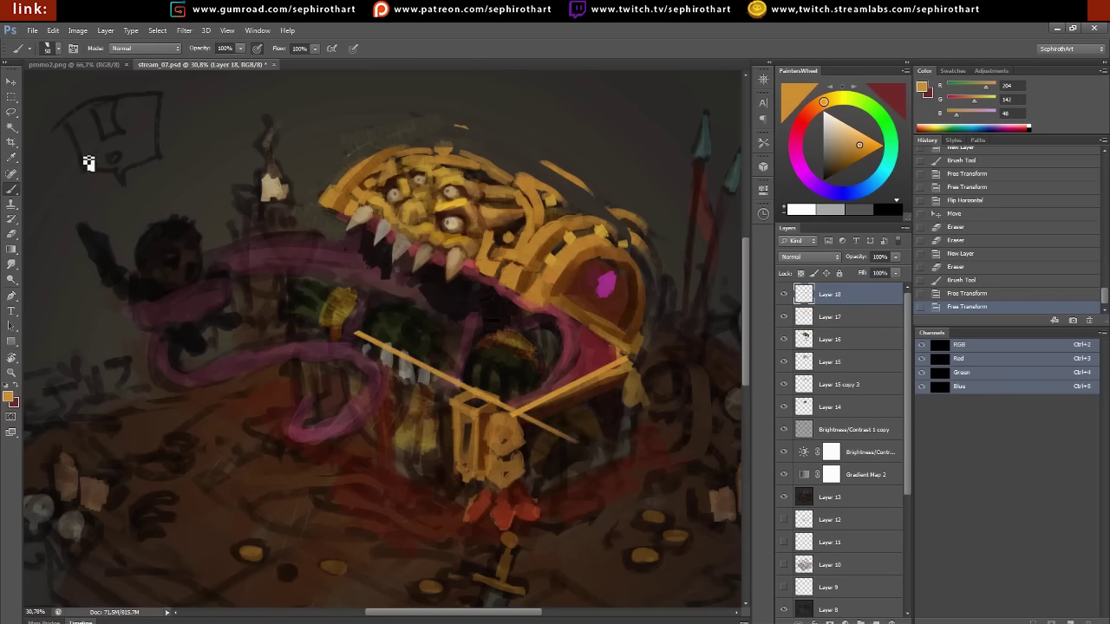
drag(87, 161, 495, 233)
key(Return)
mouse_move(437, 272)
mouse_down()
mouse_move(485, 306)
mouse_move(446, 322)
mouse_move(451, 332)
mouse_move(576, 280)
mouse_up()
key(ctrl+shift+h)
key(ctrl+shift+h)
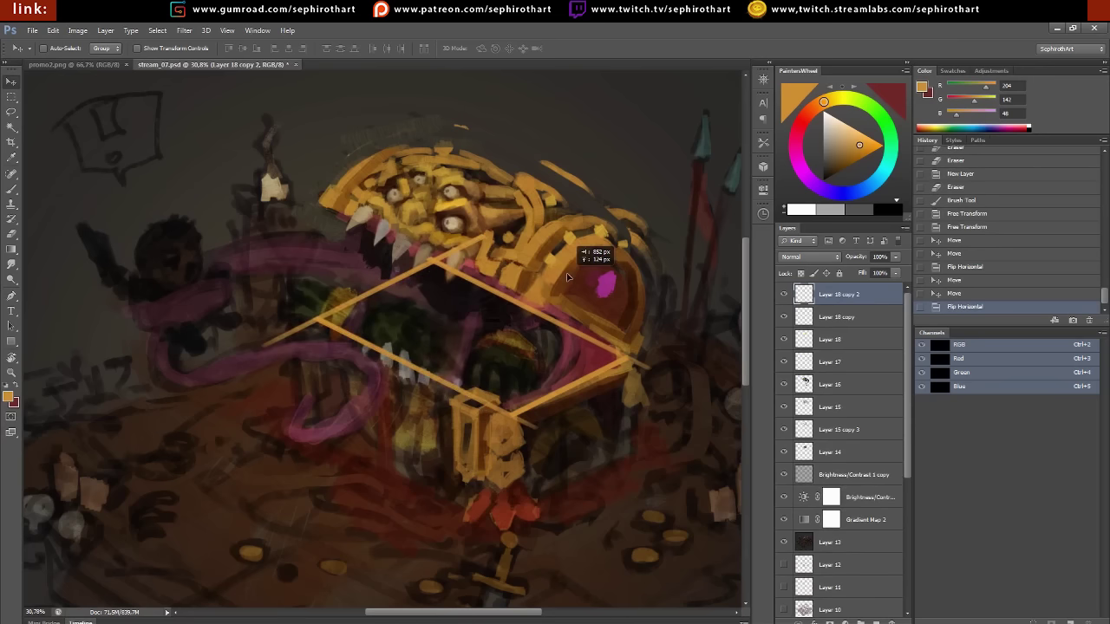
Merge the rim lines into a diamond, erase the overhangs, and fade it to 33% opacity
key(ctrl+e)
key(e)
drag(429, 245, 447, 256)
drag(299, 332, 264, 343)
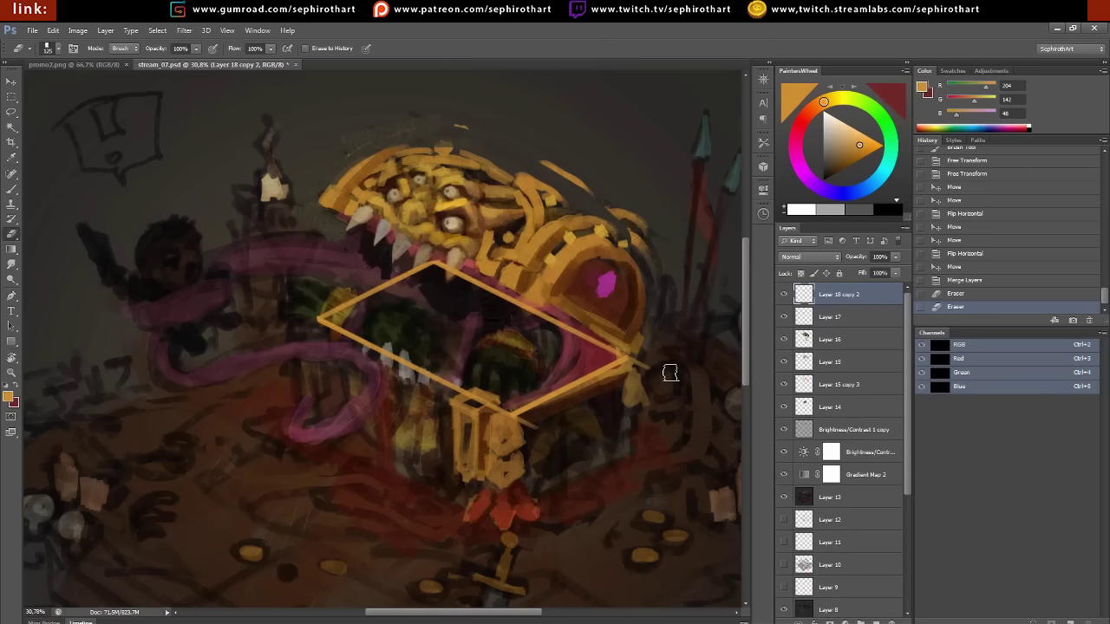
drag(629, 360, 650, 377)
drag(520, 416, 540, 427)
drag(895, 257, 856, 273)
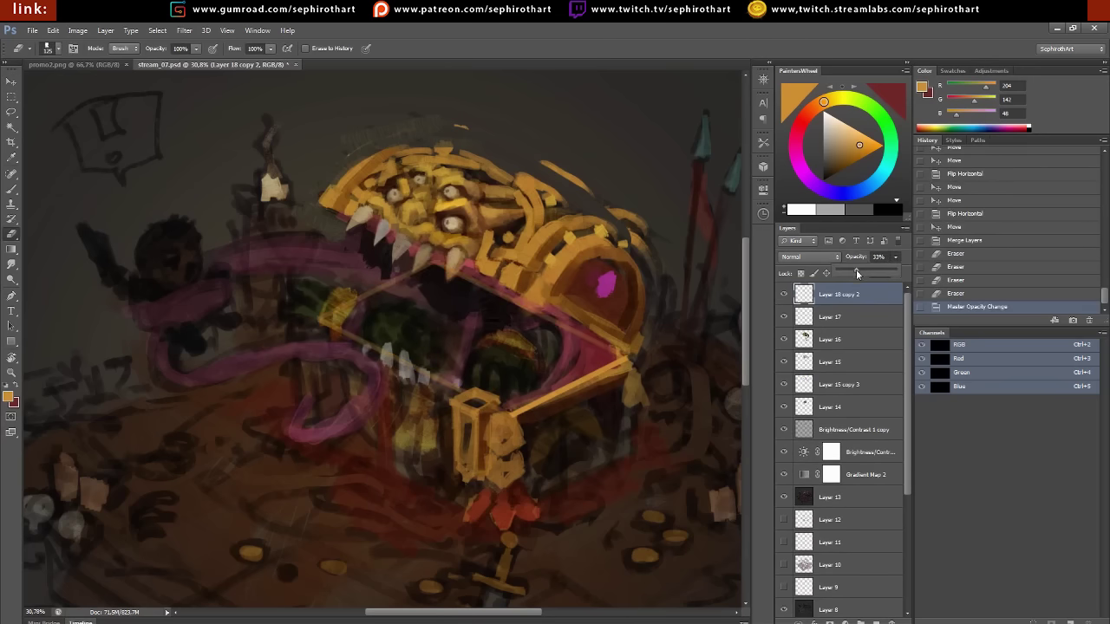
Add new Layer 18 for painting and recentre the view on the chest
key(ctrl+shift+alt+n)
key(b)
mouse_move(590, 338)
mouse_down()
mouse_move(506, 319)
mouse_move(501, 358)
mouse_up()
Paint dark shadows and pinkish-red strokes inside the chest's mouth
key(x)
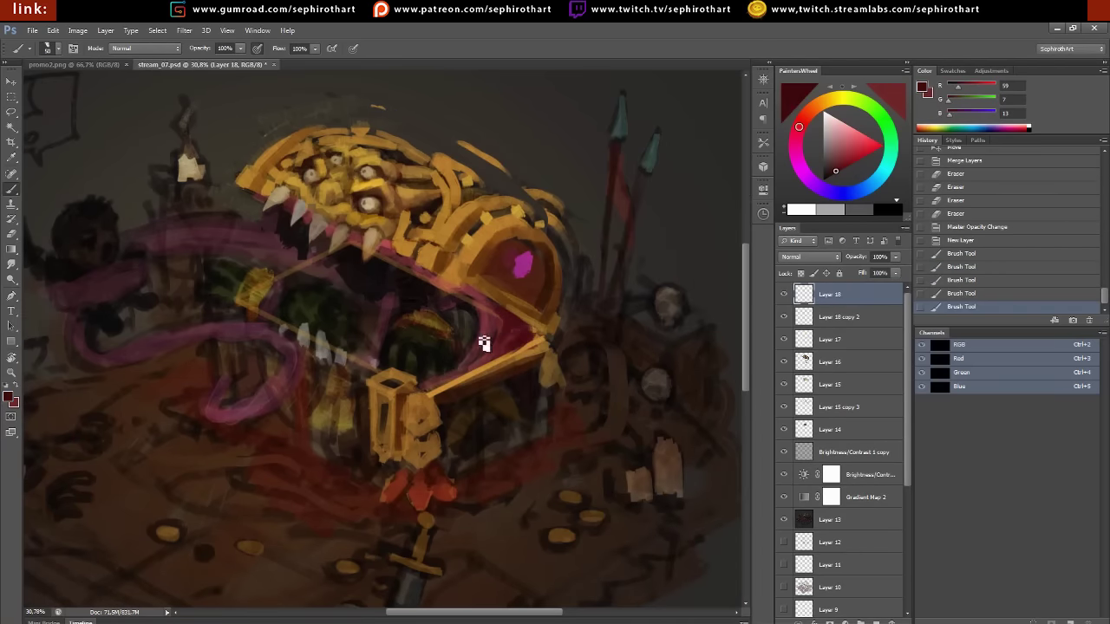
drag(503, 305, 482, 349)
alt+click(526, 307)
mouse_move(525, 307)
mouse_down()
mouse_move(493, 330)
mouse_move(478, 300)
mouse_move(471, 351)
mouse_up()
Block in the green creature with olive yellow and refine its claw in sampled olive
alt+click(415, 355)
click(839, 157)
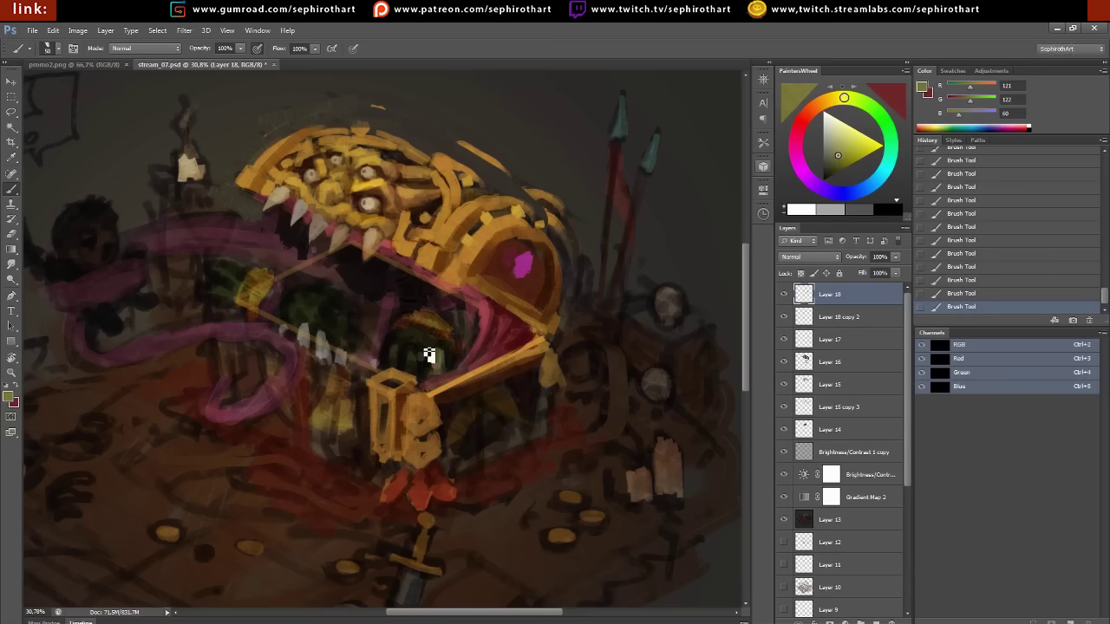
mouse_move(428, 355)
mouse_down()
mouse_move(450, 369)
mouse_move(396, 366)
mouse_up()
alt+click(421, 367)
alt+click(424, 347)
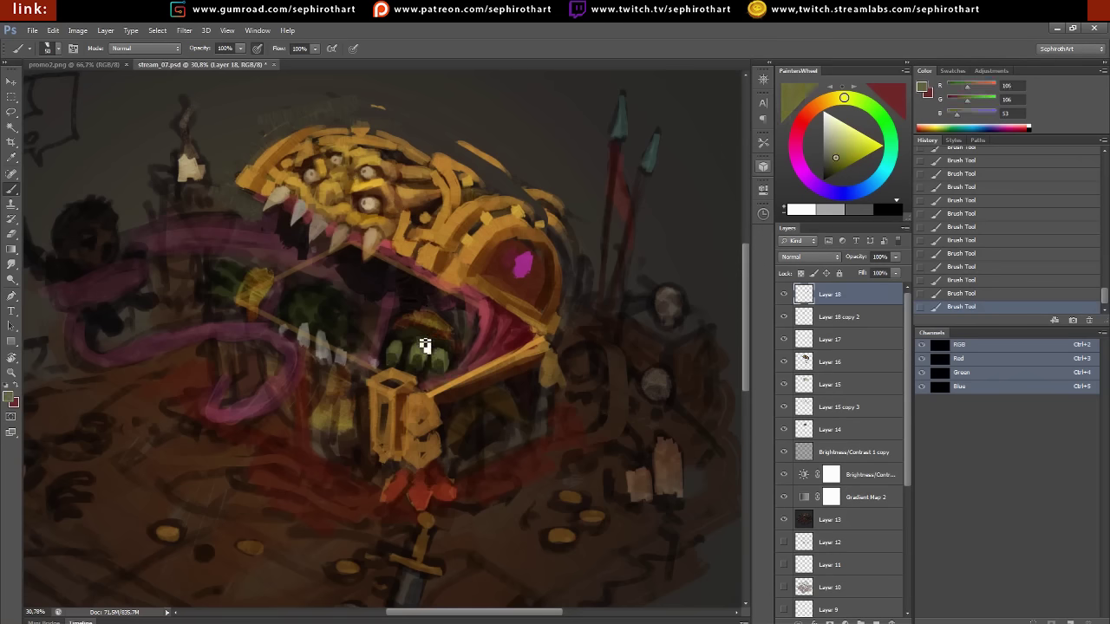
drag(448, 354, 420, 335)
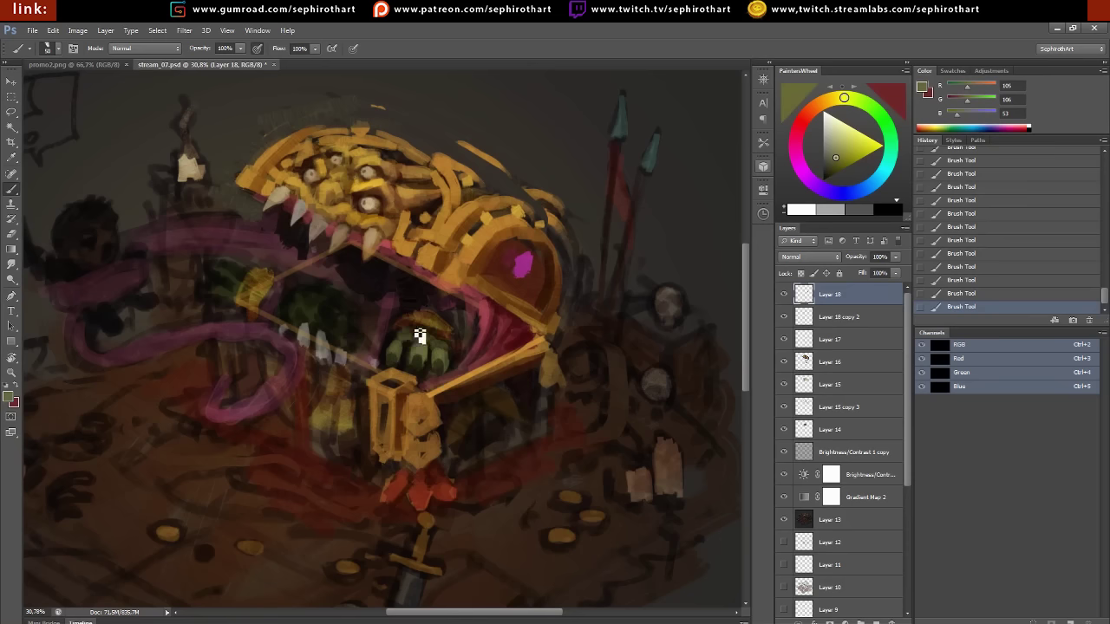
Sample orange, near-black and olive tones, then paint a lighter olive shape inside the mouth
alt+click(457, 274)
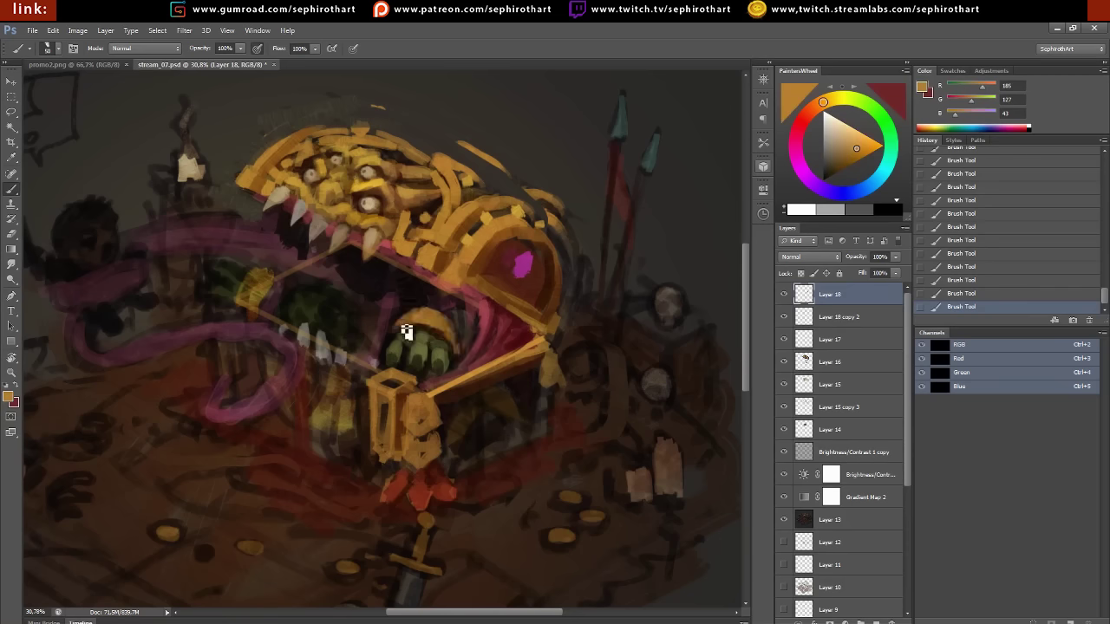
alt+click(453, 315)
alt+click(467, 363)
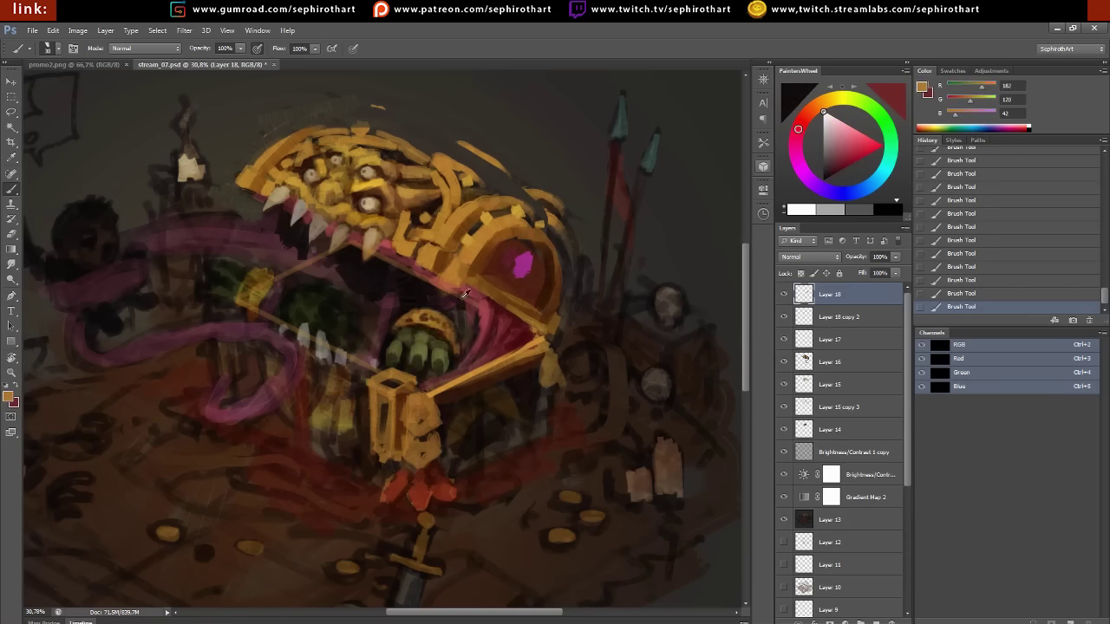
alt+click(453, 365)
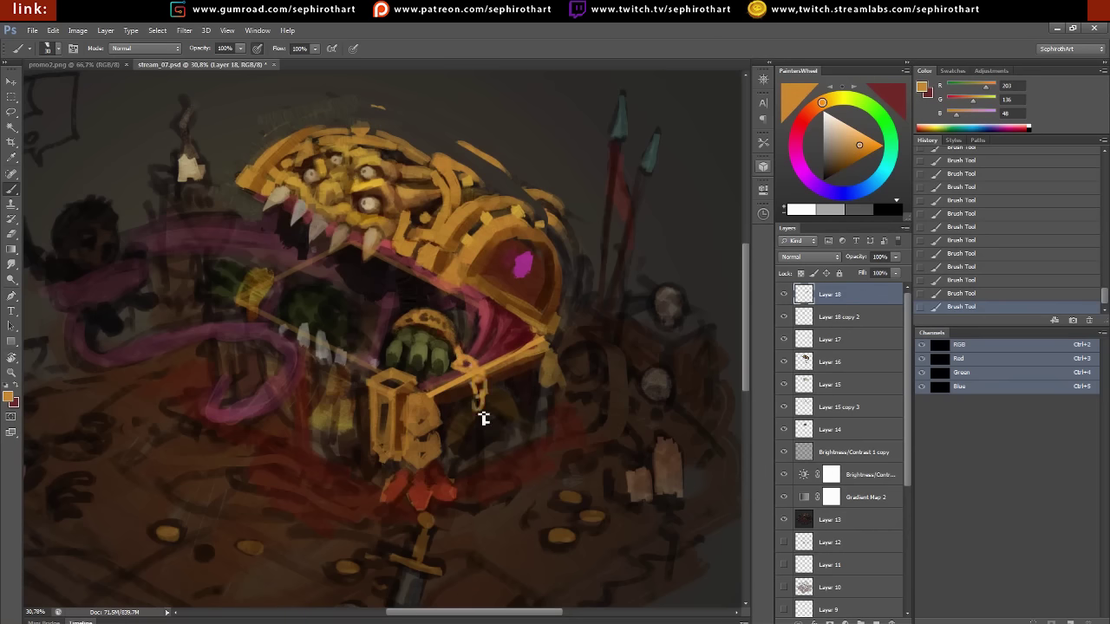
alt+click(419, 364)
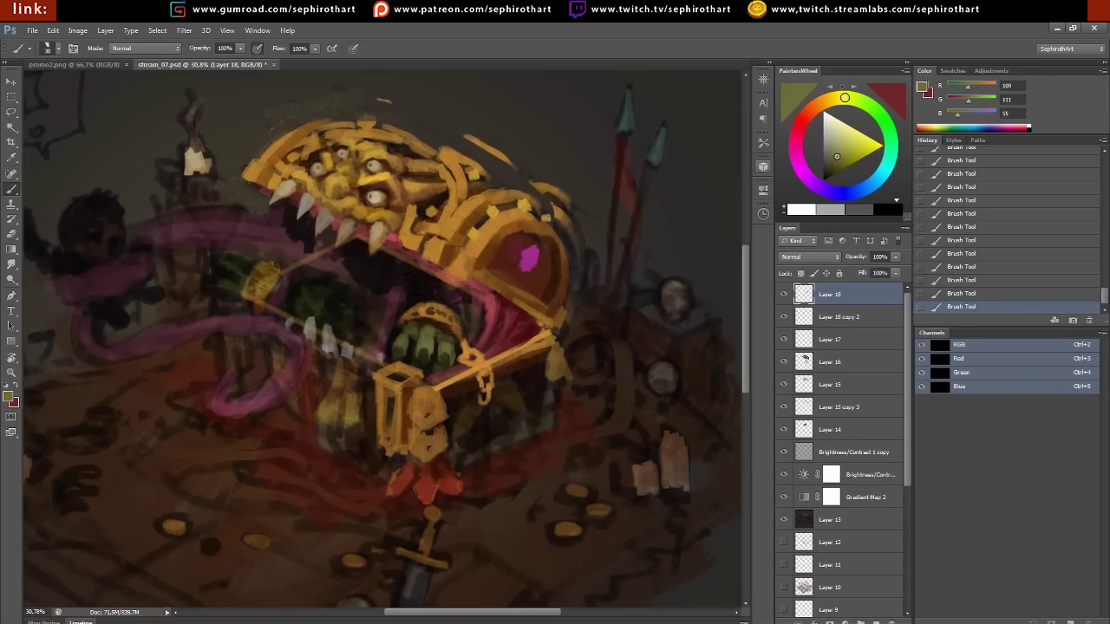
alt+click(418, 332)
alt+click(429, 337)
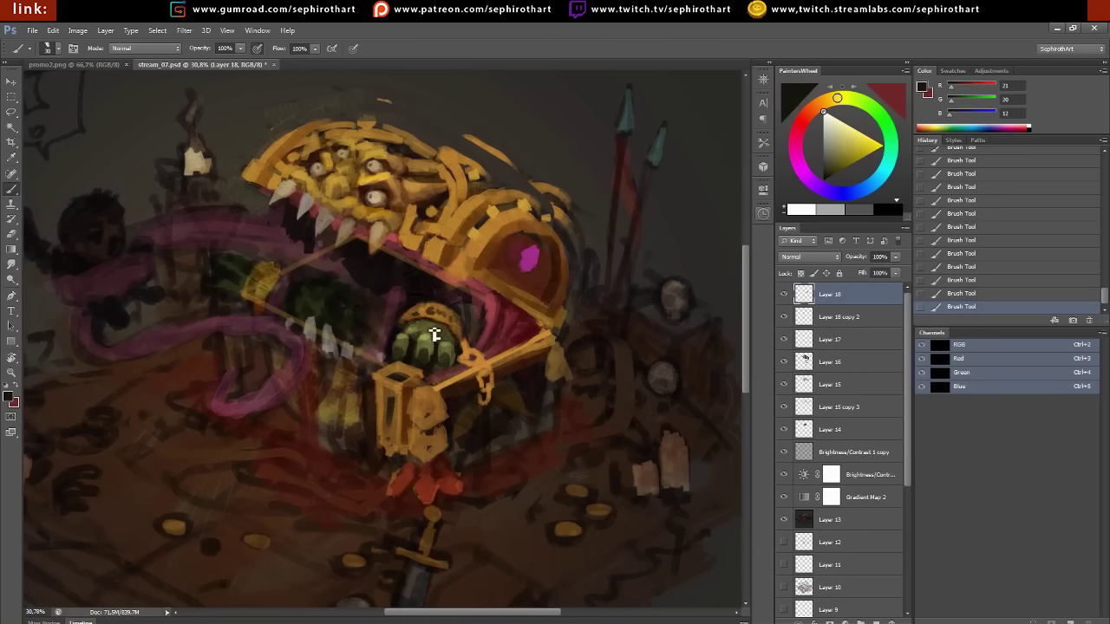
alt+click(418, 336)
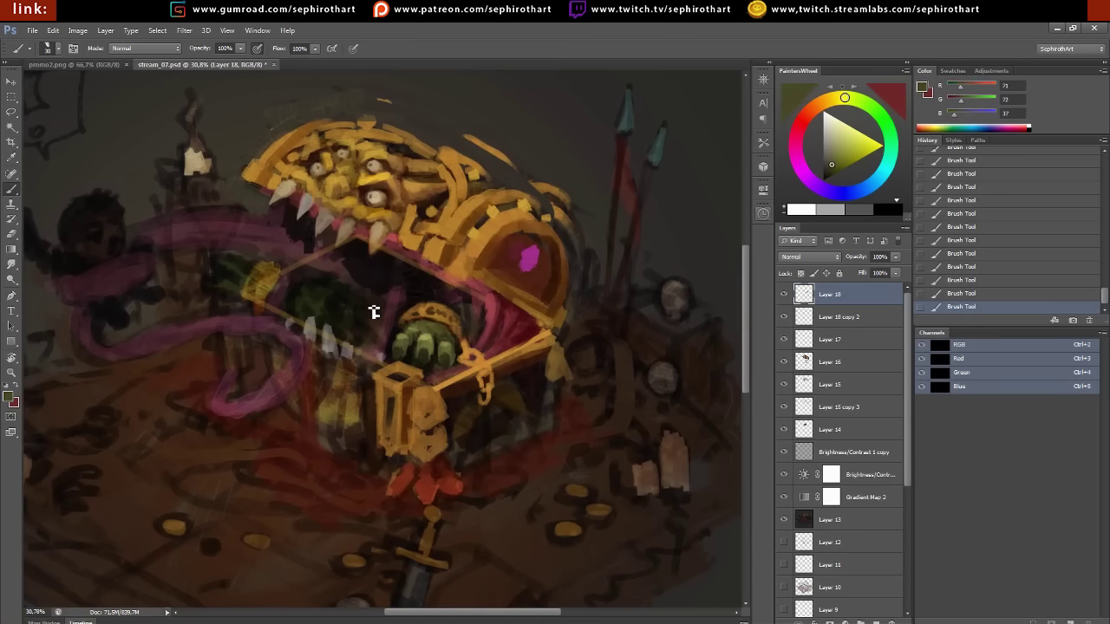
alt+click(369, 336)
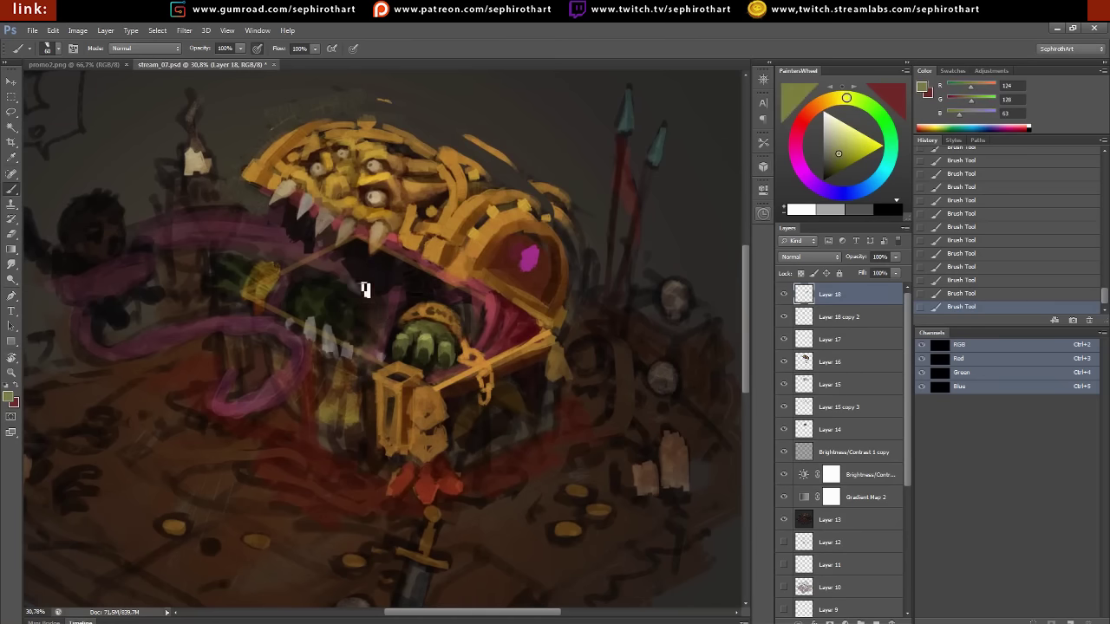
mouse_move(365, 289)
mouse_down()
mouse_move(347, 277)
mouse_move(367, 322)
mouse_move(331, 314)
mouse_up()
Pick dark olive, light green and pale grey-green tones from the goblin head for shading
alt+click(371, 301)
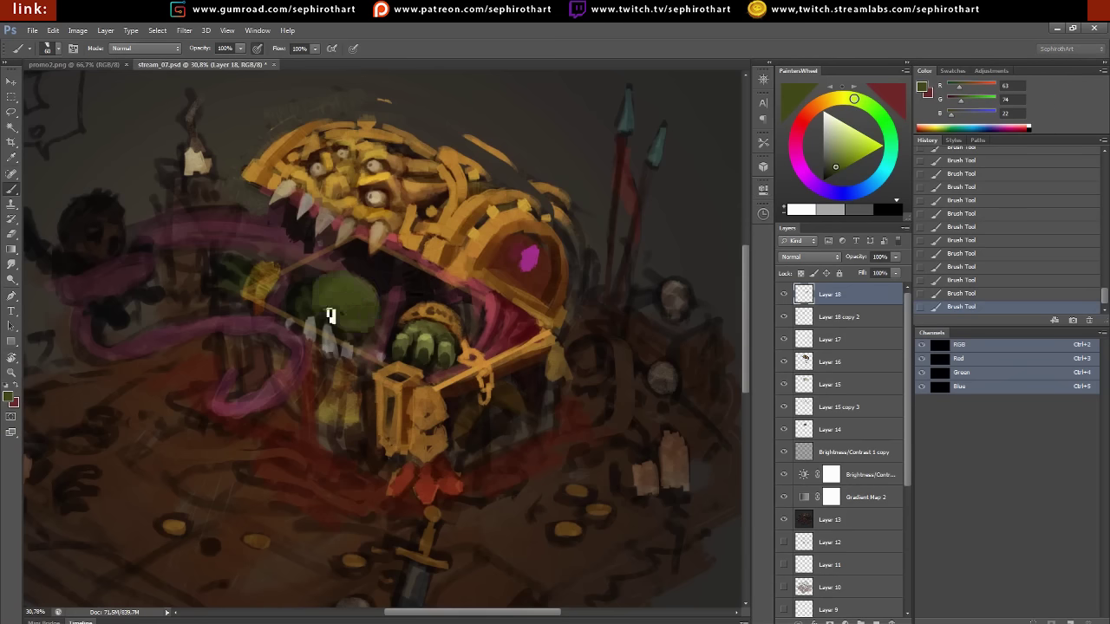
alt+click(352, 310)
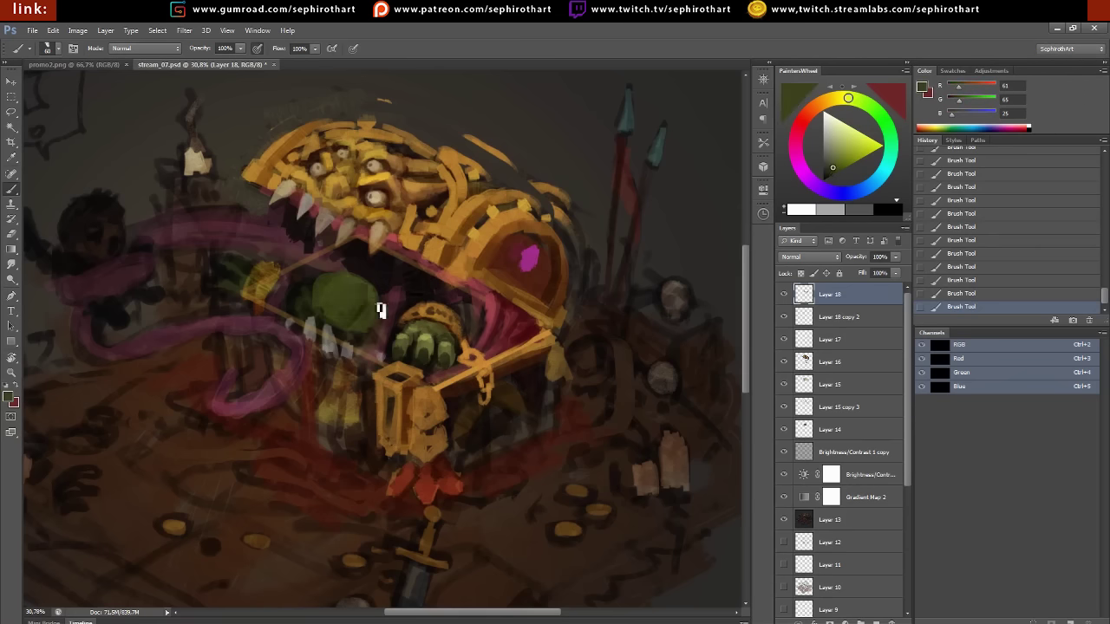
alt+click(382, 325)
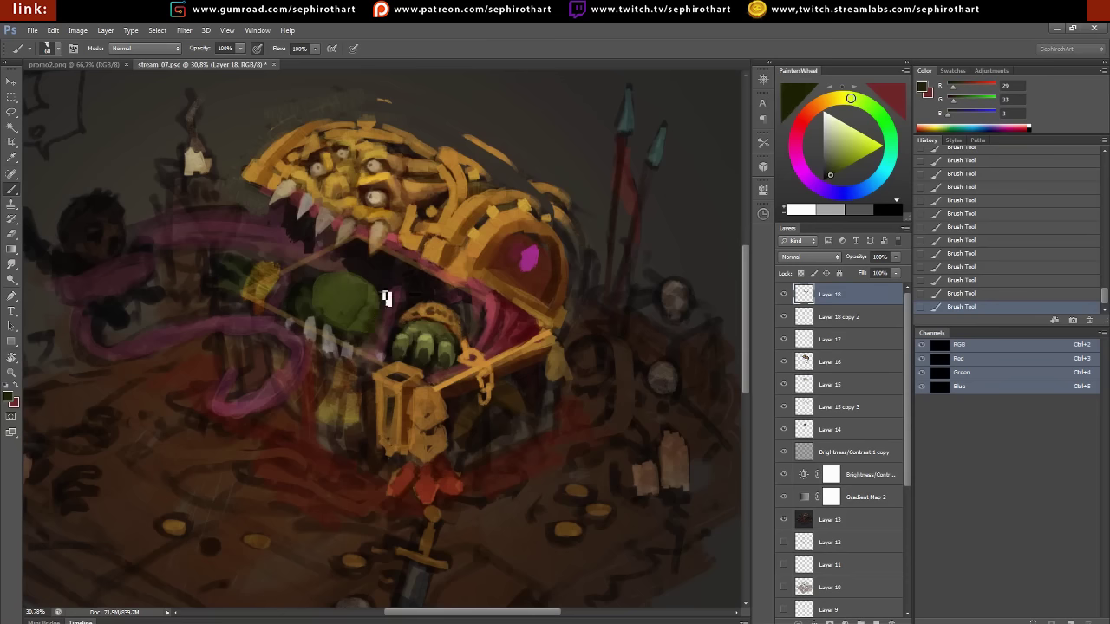
alt+click(363, 291)
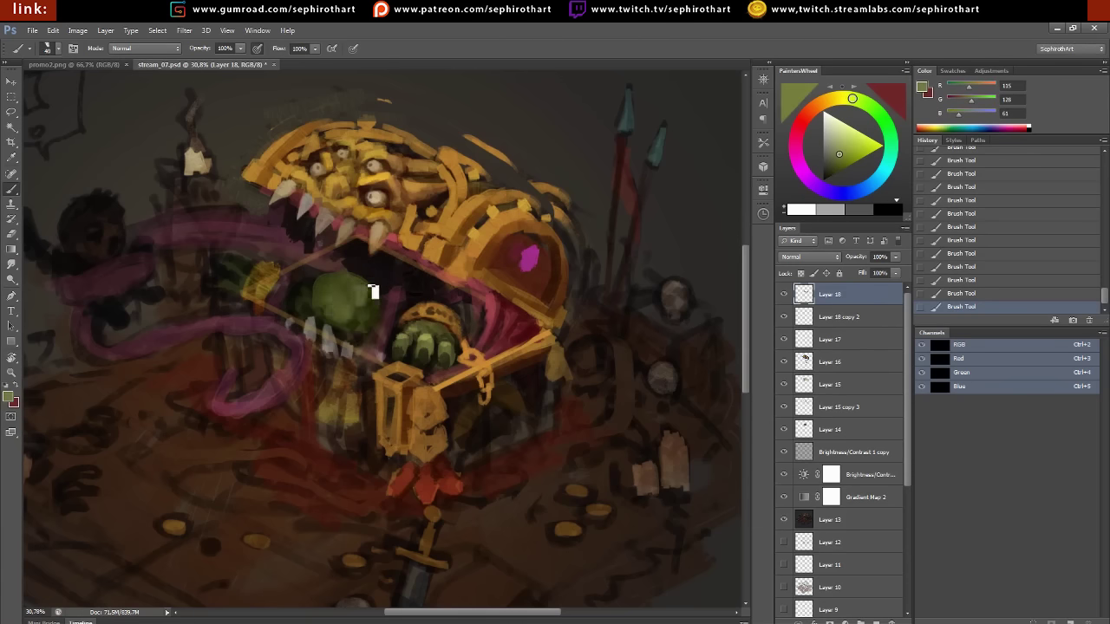
alt+click(643, 241)
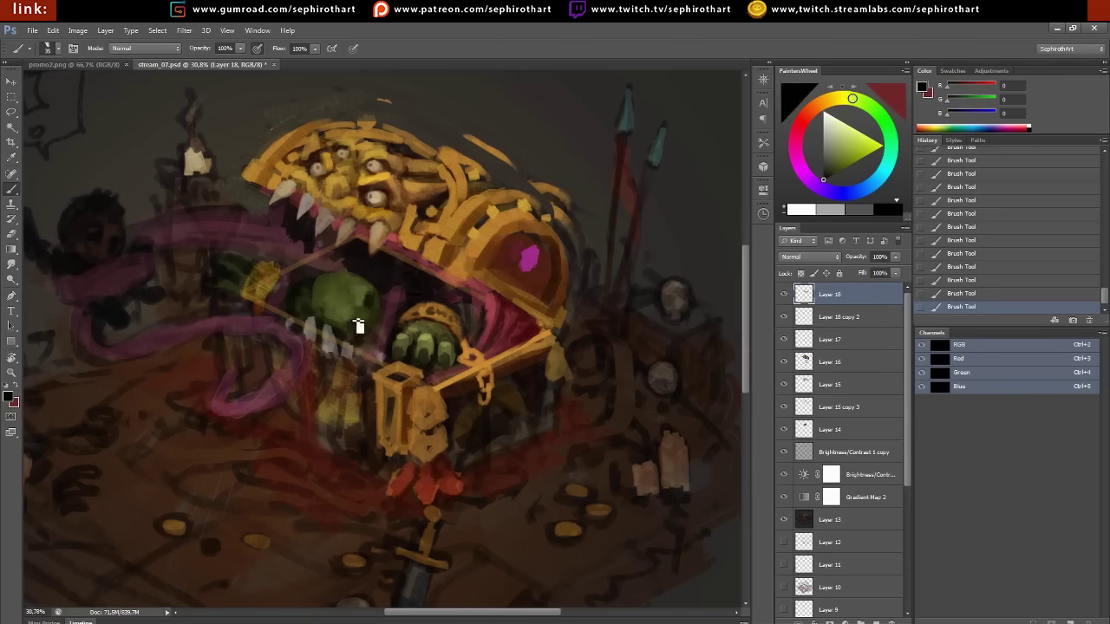
click(830, 129)
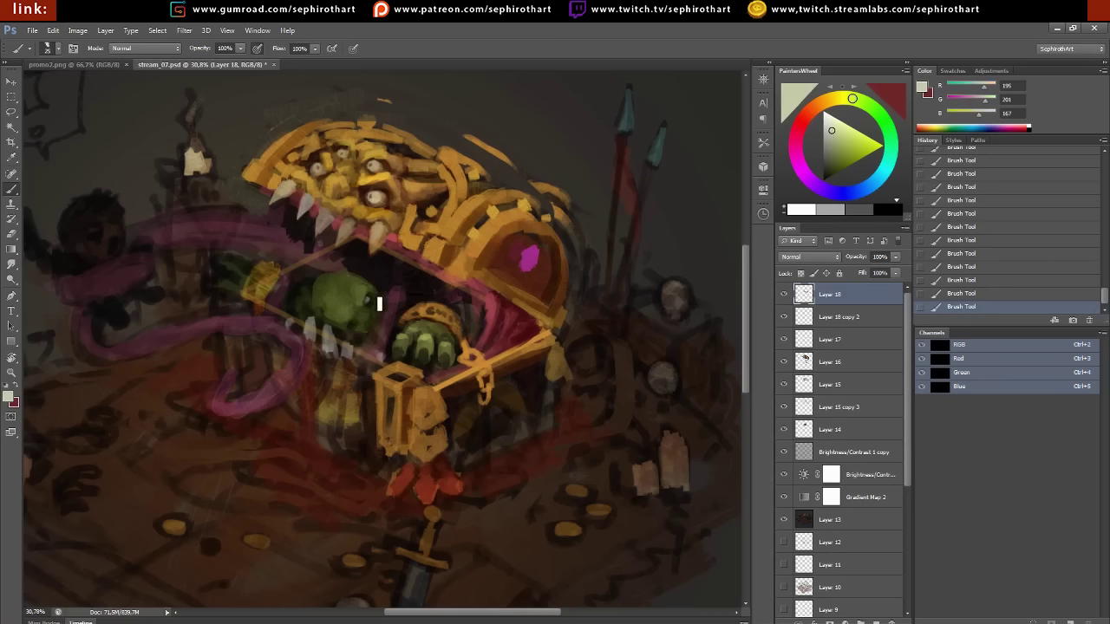
alt+click(362, 329)
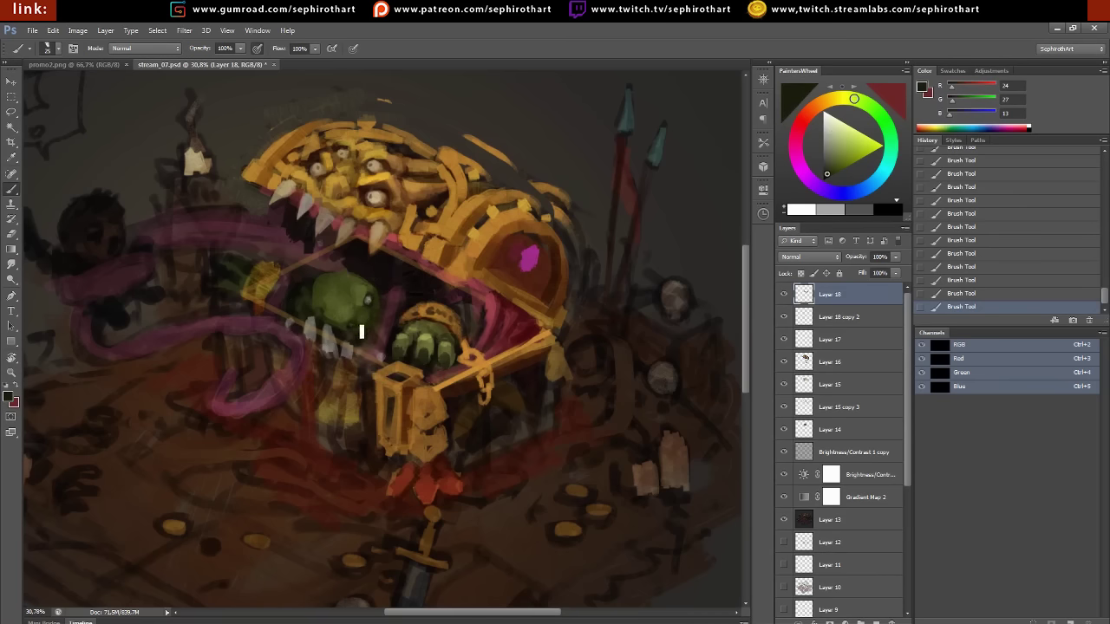
alt+click(364, 293)
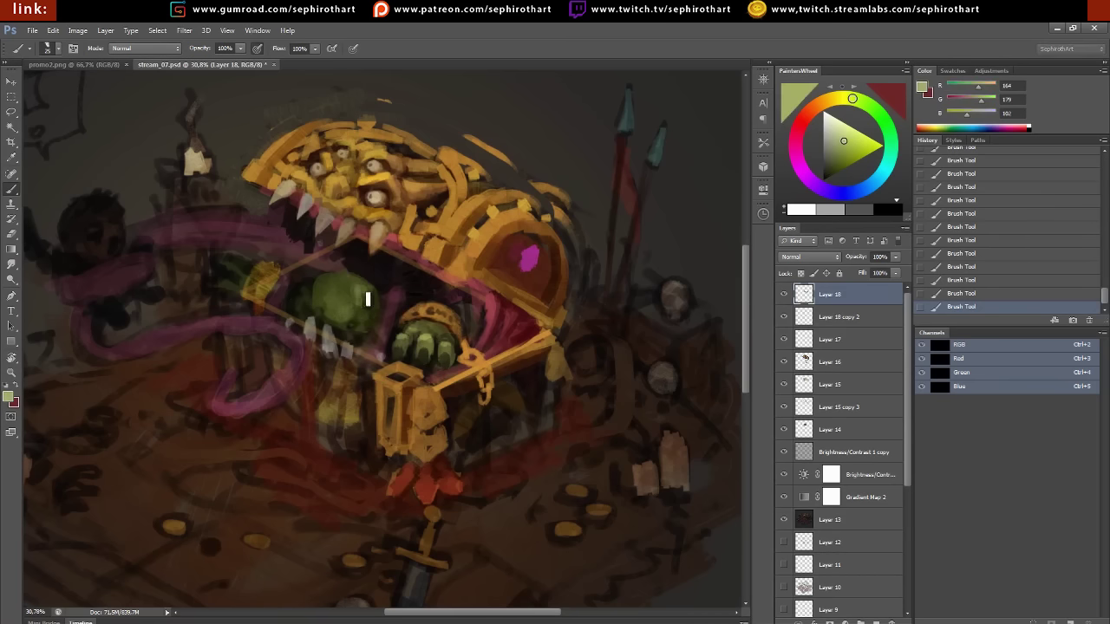
alt+click(351, 295)
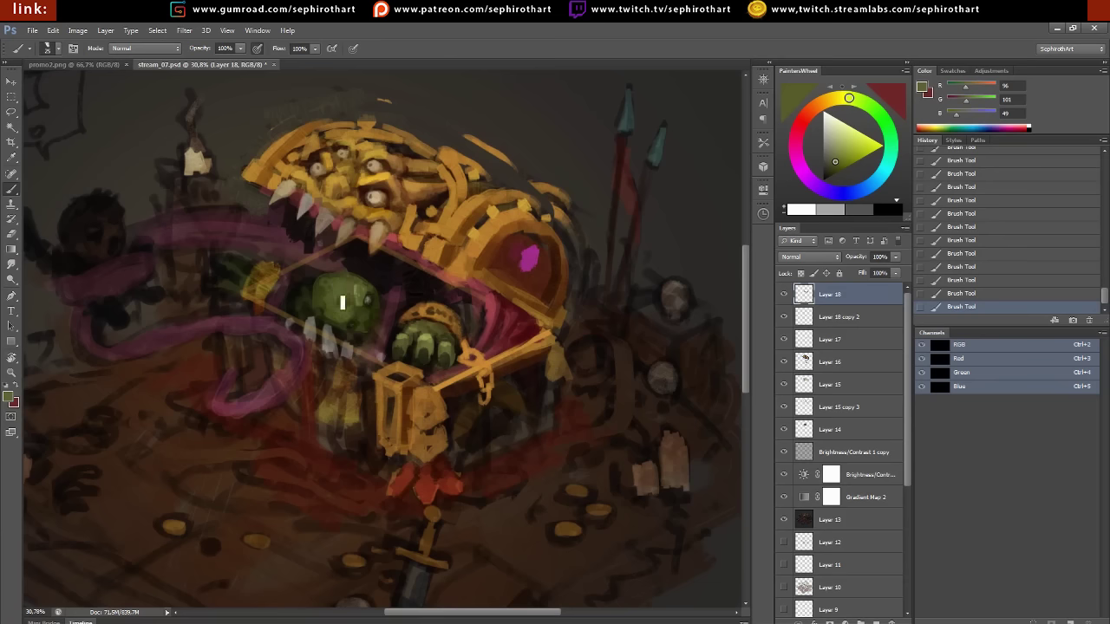
alt+click(347, 326)
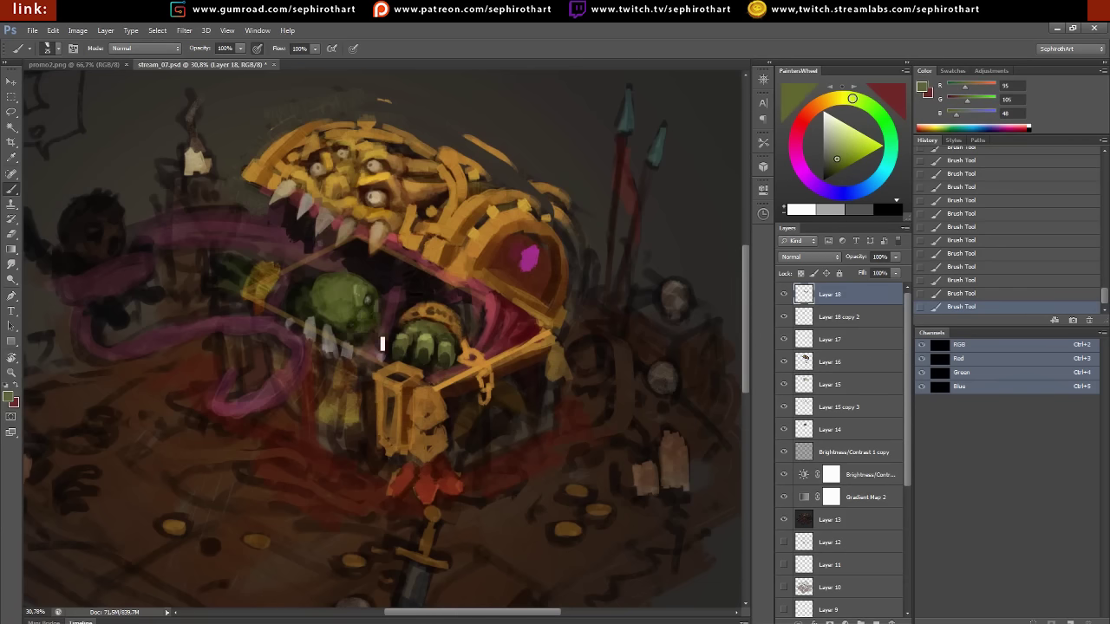
alt+click(503, 292)
Brush pink-red into the mouth interior and add a small green stroke on the creature
alt+click(402, 256)
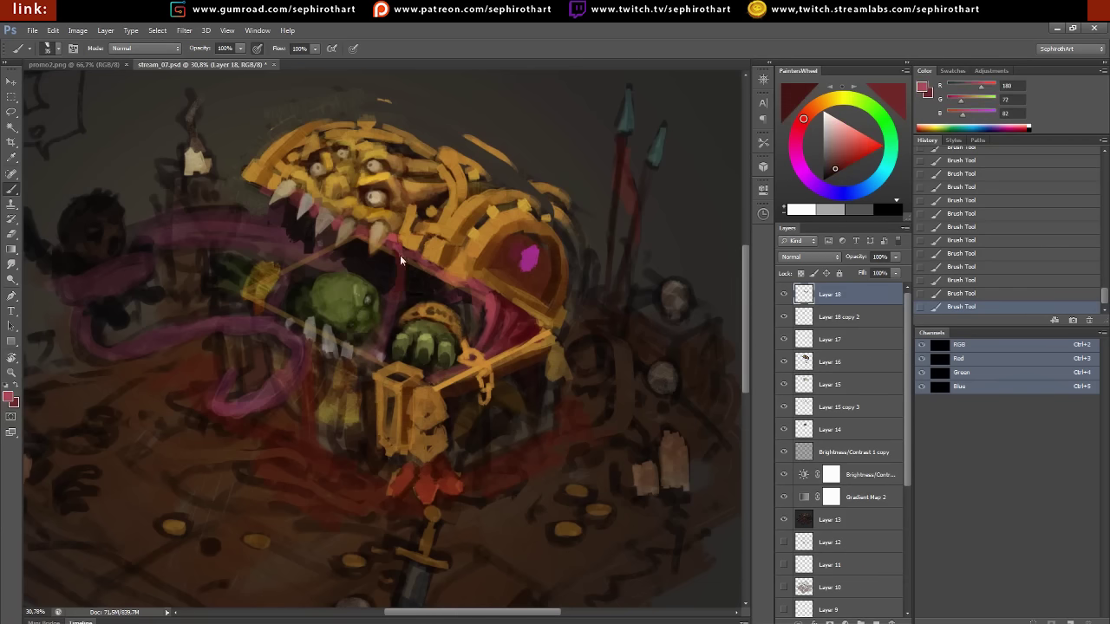
drag(422, 310, 419, 256)
alt+click(415, 262)
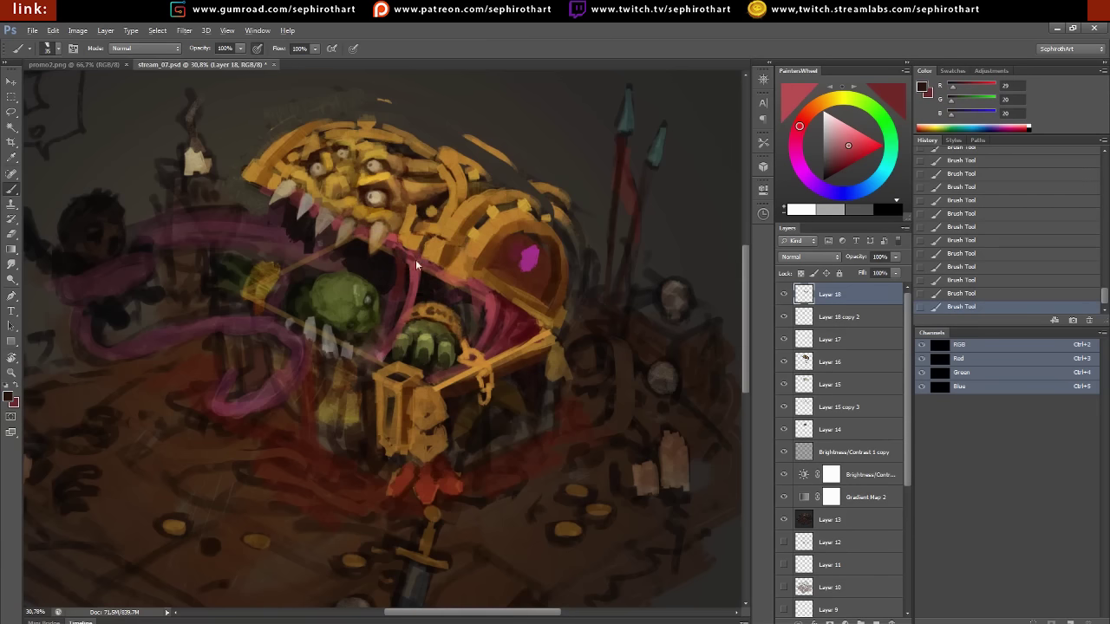
alt+click(484, 310)
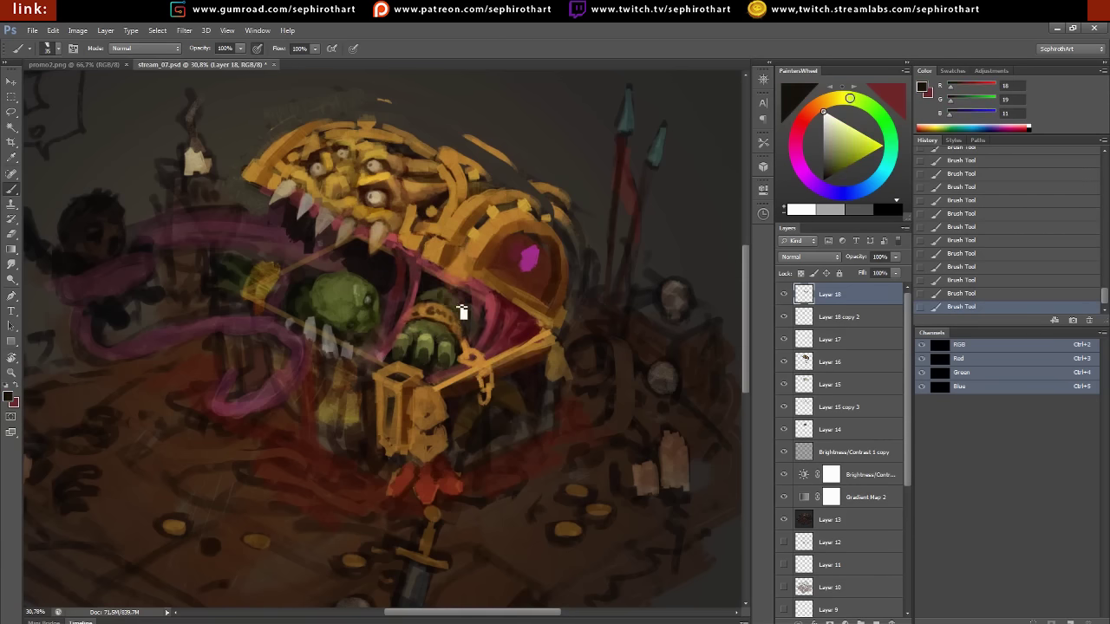
alt+click(425, 333)
drag(441, 302, 453, 298)
Sample olive and dark red tones, undoing then restoring the last brush strokes
alt+click(453, 298)
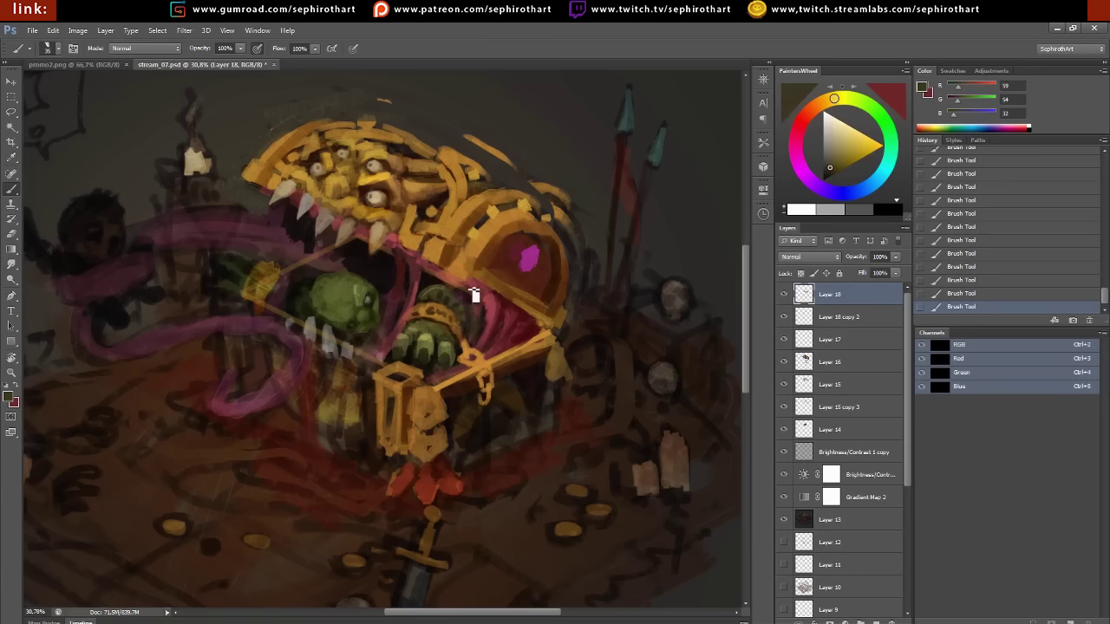
alt+click(434, 332)
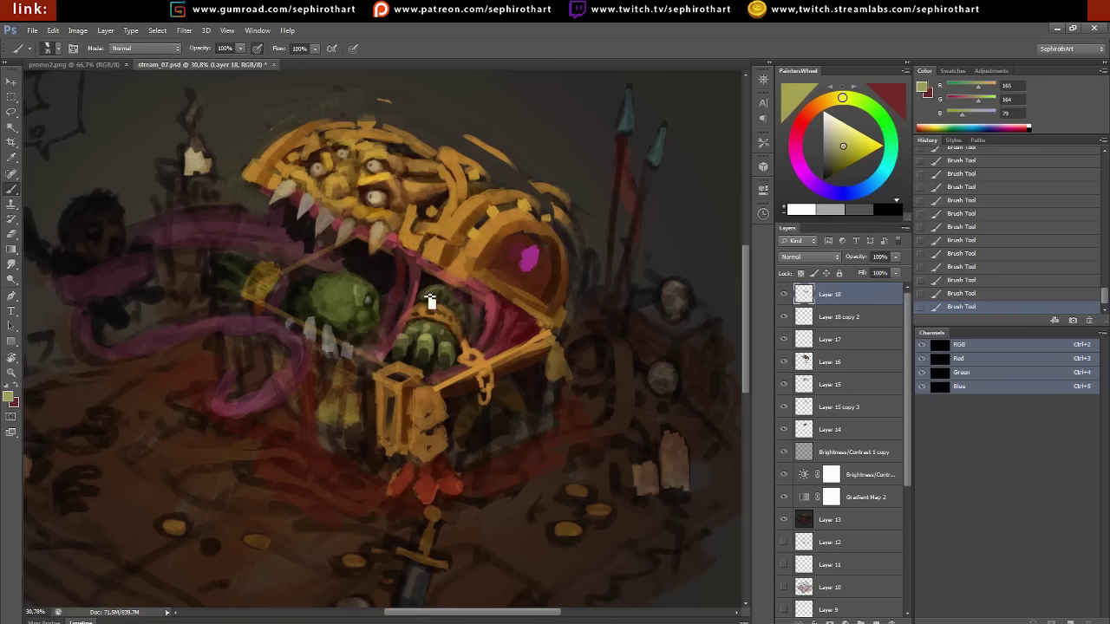
alt+click(368, 227)
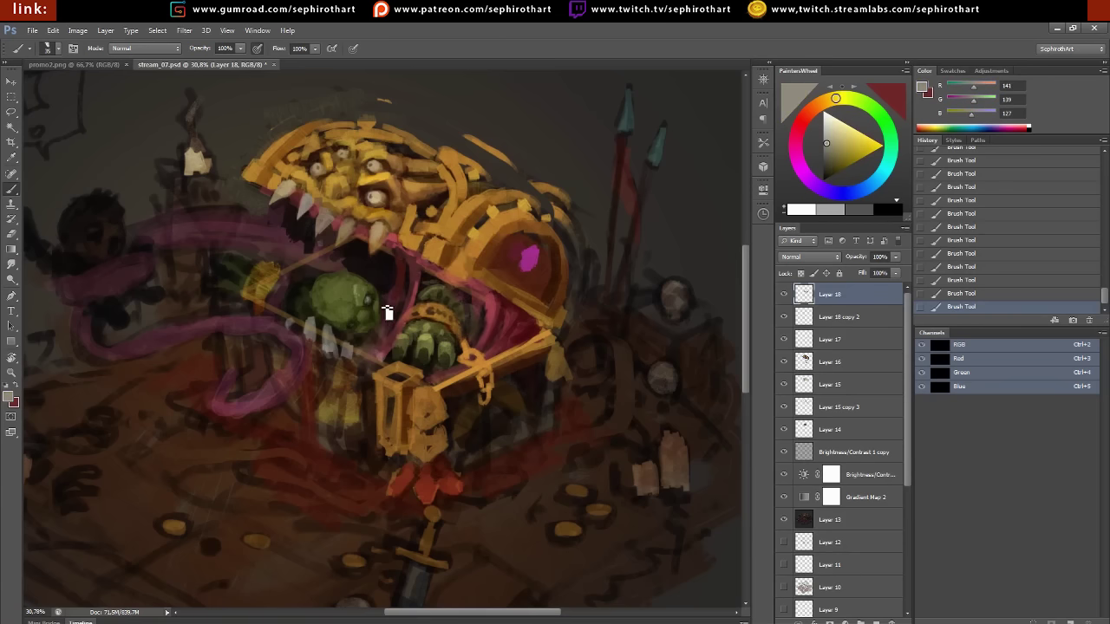
alt+click(363, 286)
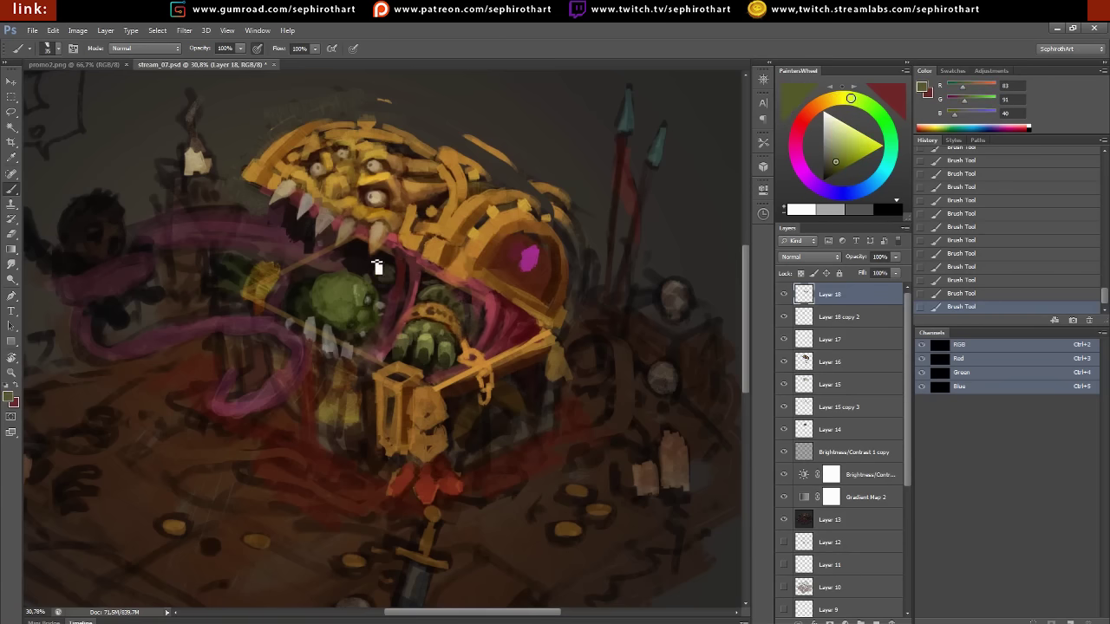
alt+click(503, 323)
alt+click(485, 295)
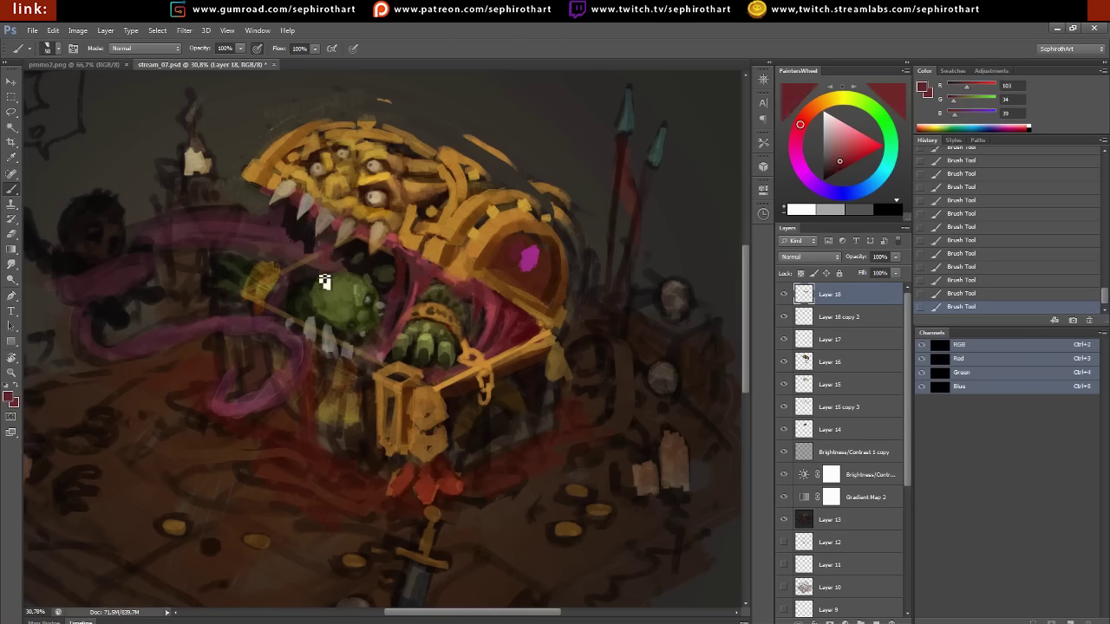
key(ctrl+alt+z)
key(ctrl+alt+z)
key(ctrl+alt+z)
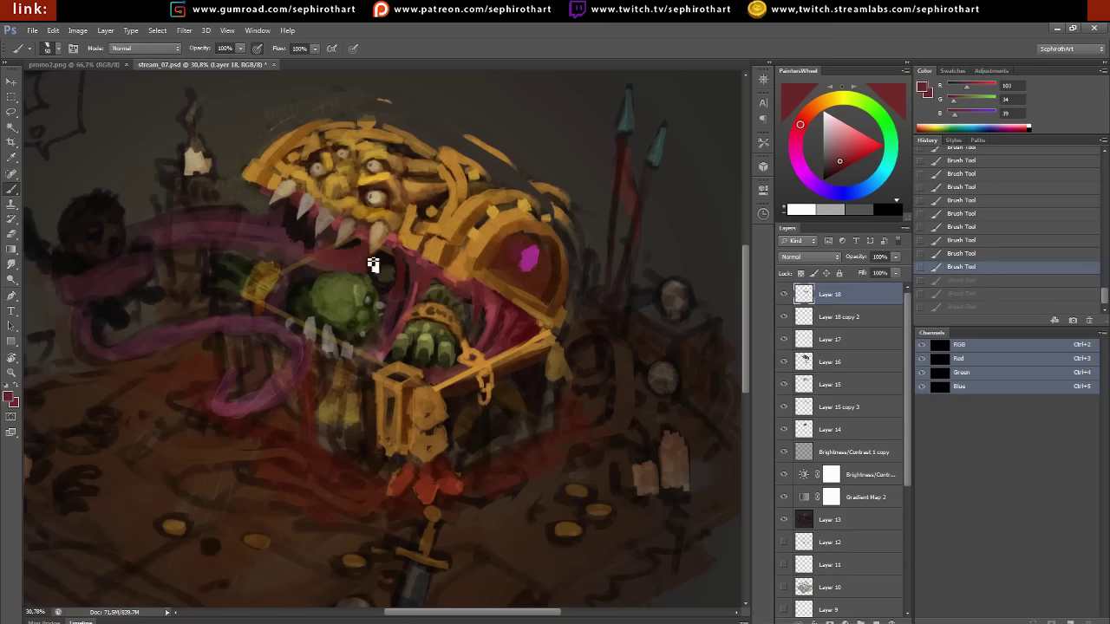
key(ctrl+shift+z)
key(ctrl+shift+z)
key(ctrl+shift+z)
alt+click(381, 285)
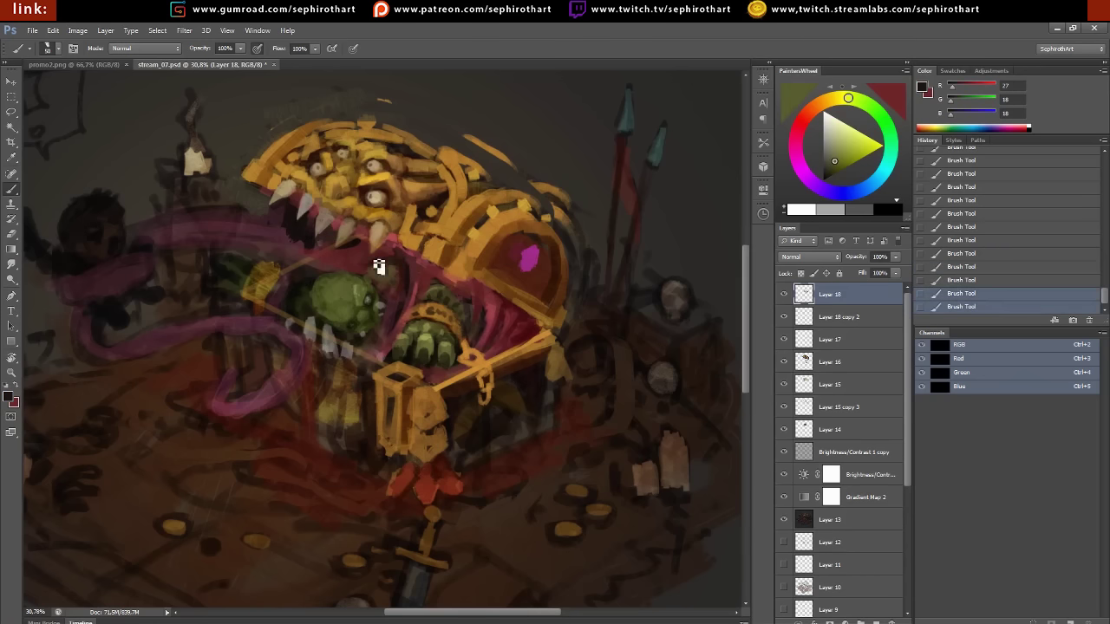
Brighten the tongue's upper edge with a larger brush in a brighter pink-red
alt+click(299, 251)
alt+click(293, 234)
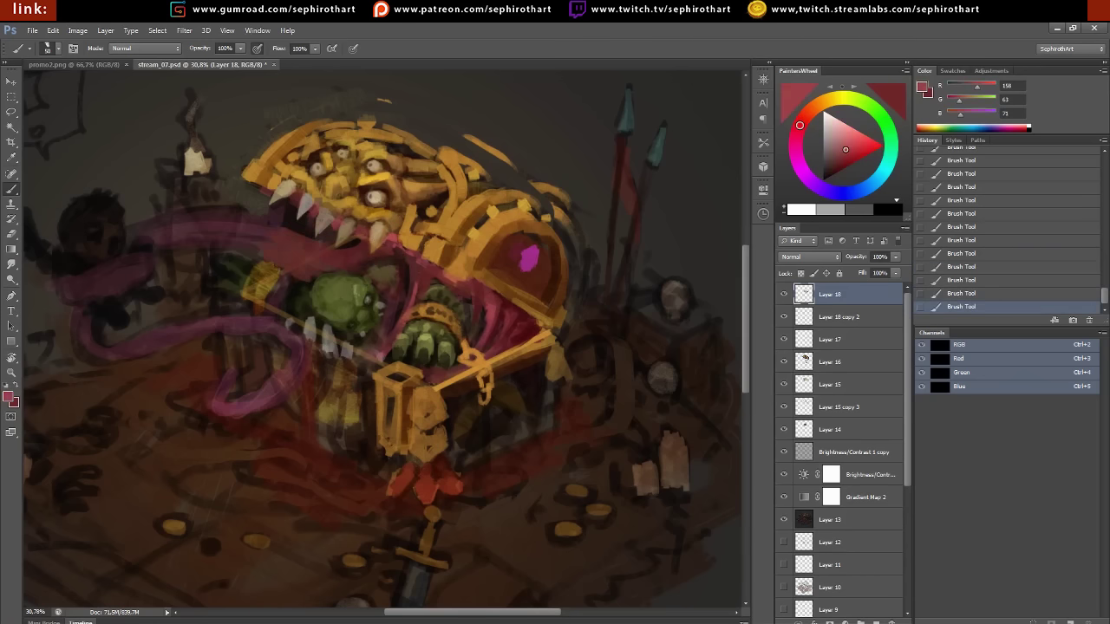
key(bracketright)
drag(292, 247, 228, 231)
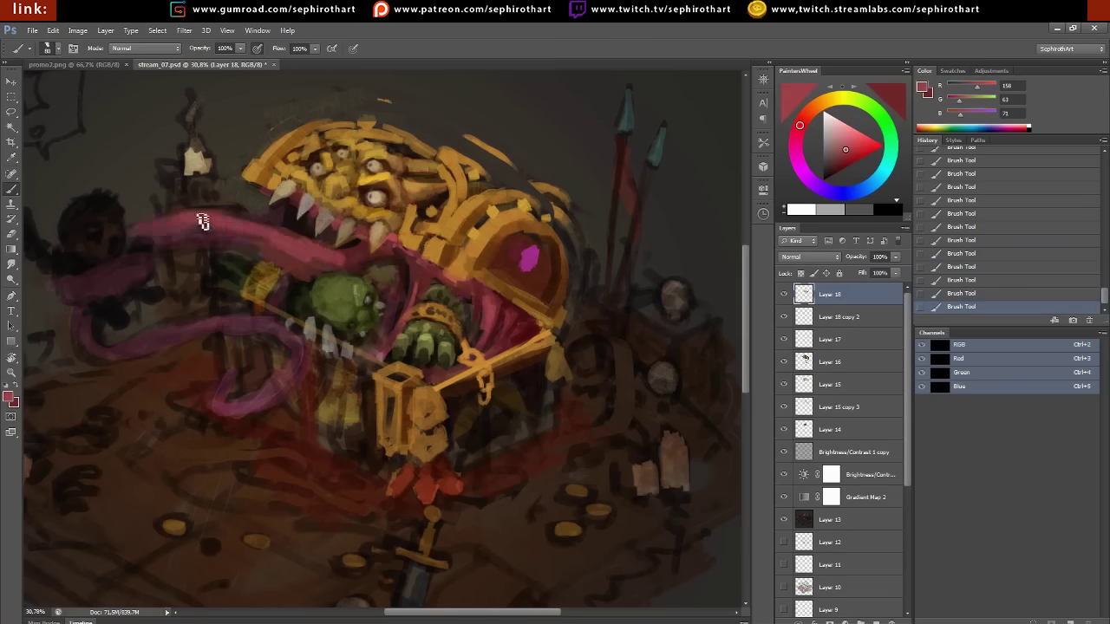
alt+click(199, 241)
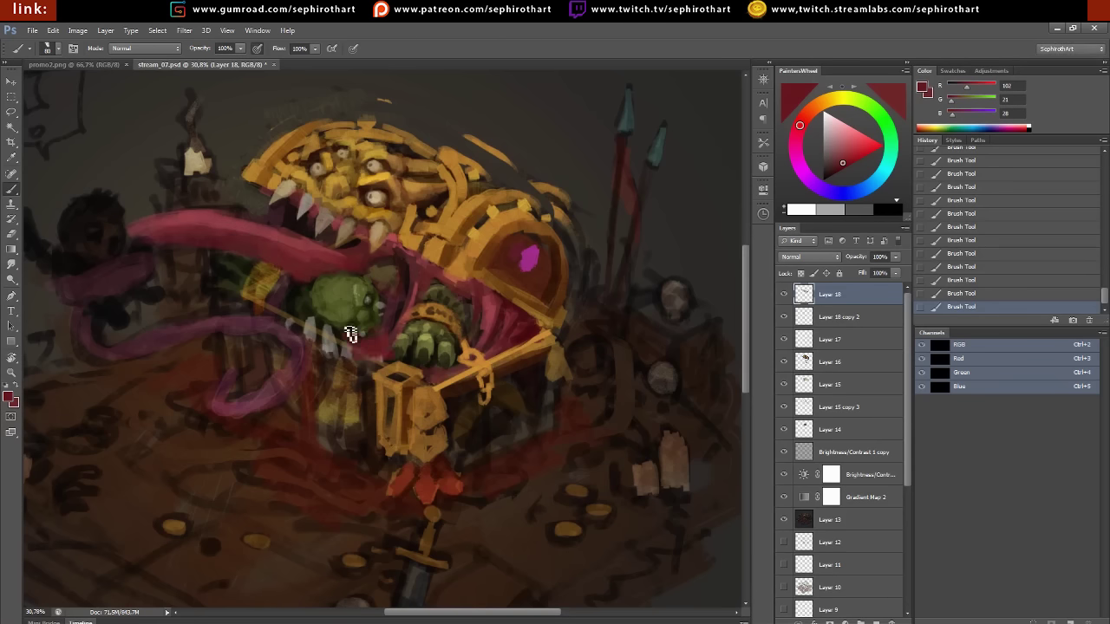
Darken the green arm left of the head, add a gold dab, and undo lighter strokes
alt+click(296, 265)
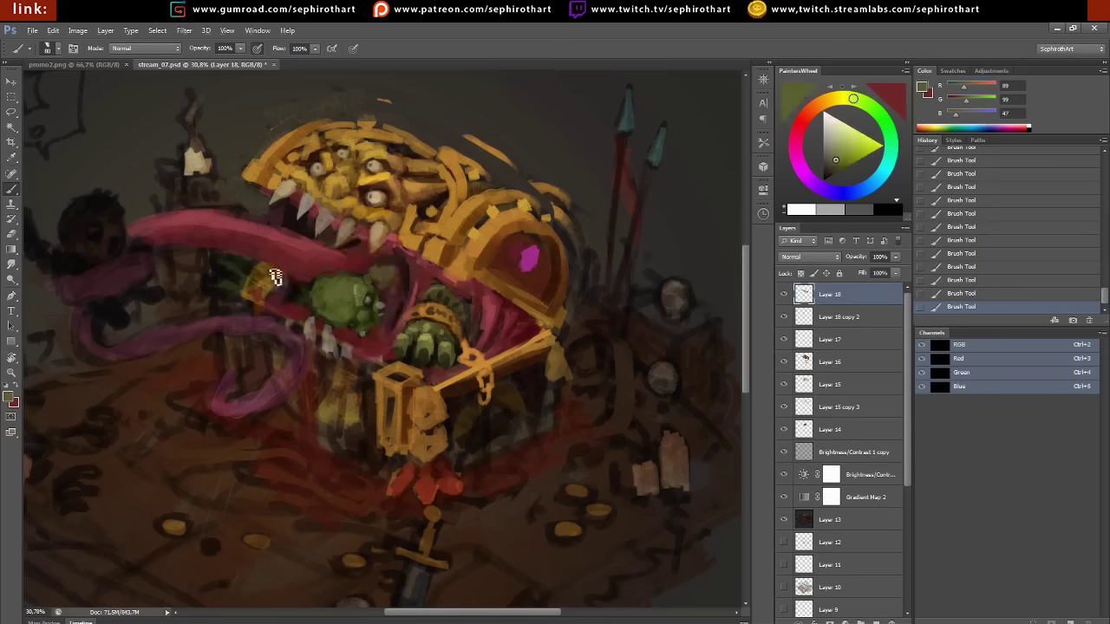
drag(286, 277, 240, 282)
alt+click(268, 286)
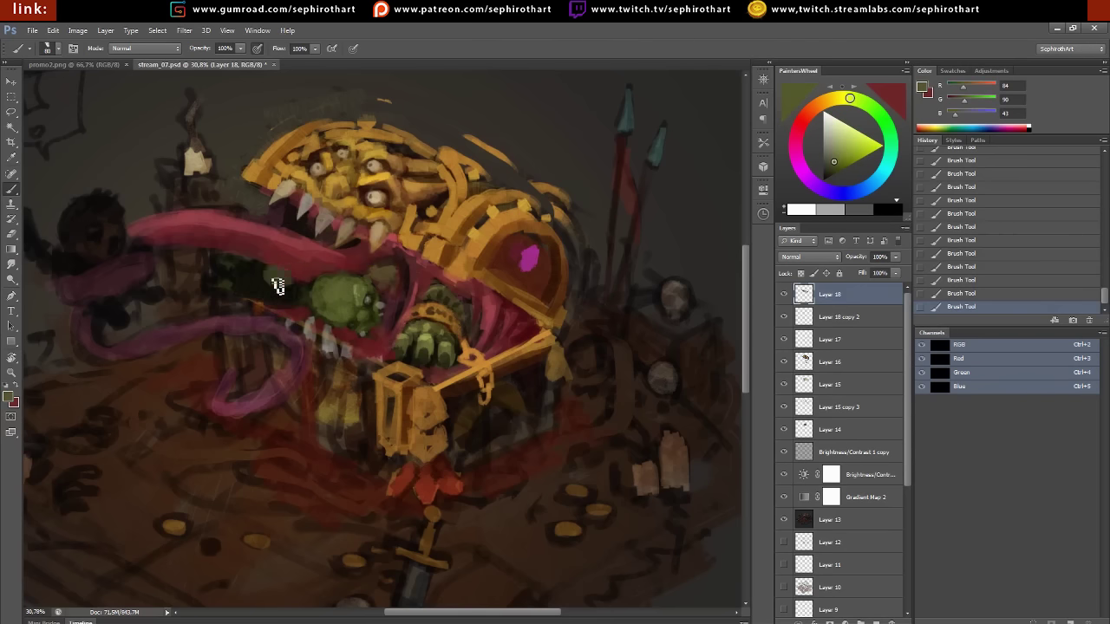
alt+click(382, 178)
click(260, 269)
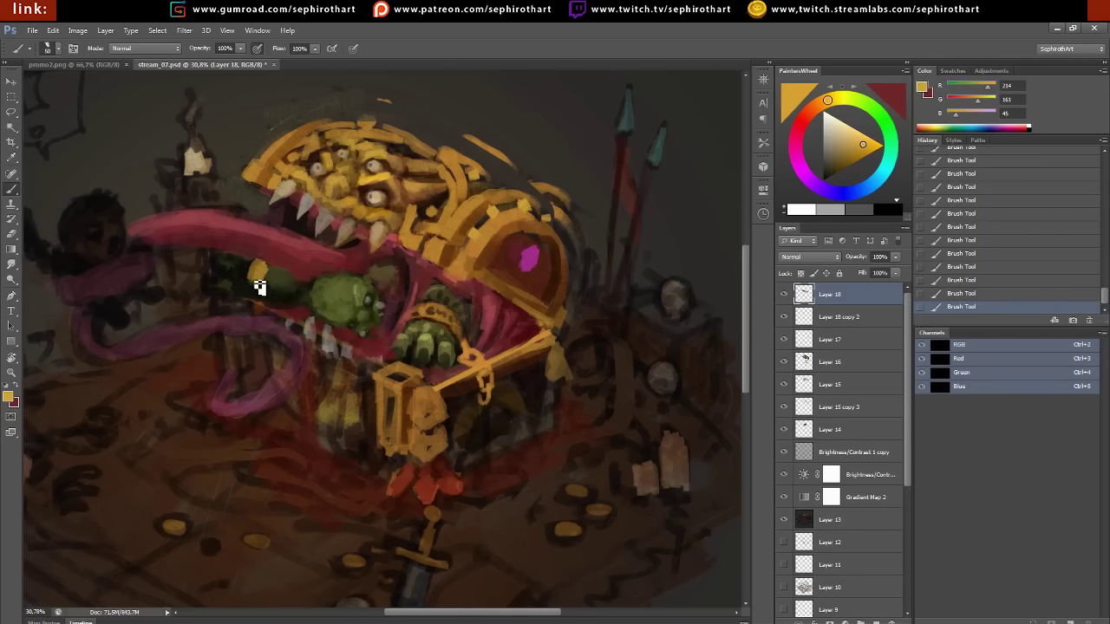
alt+click(261, 290)
alt+click(345, 288)
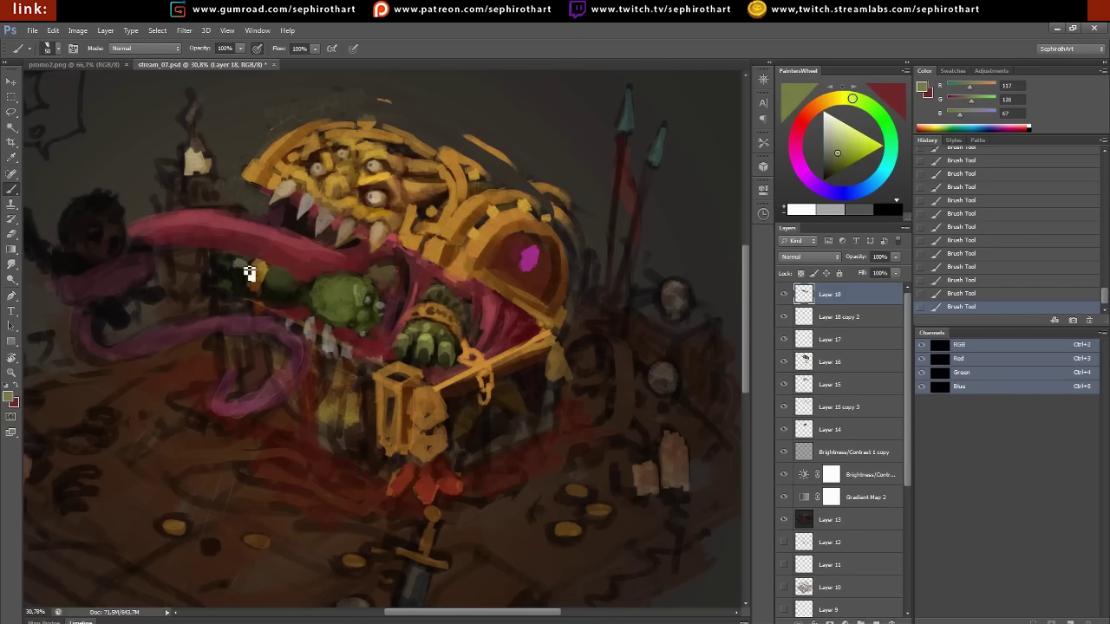
mouse_move(248, 268)
mouse_down()
mouse_move(228, 258)
mouse_move(223, 286)
mouse_move(247, 287)
mouse_up()
key(ctrl+alt+z)
key(ctrl+alt+z)
key(ctrl+alt+z)
Add short dark olive strokes over the green arm and pan to the chest's lower half
alt+click(244, 275)
alt+click(240, 260)
alt+click(242, 275)
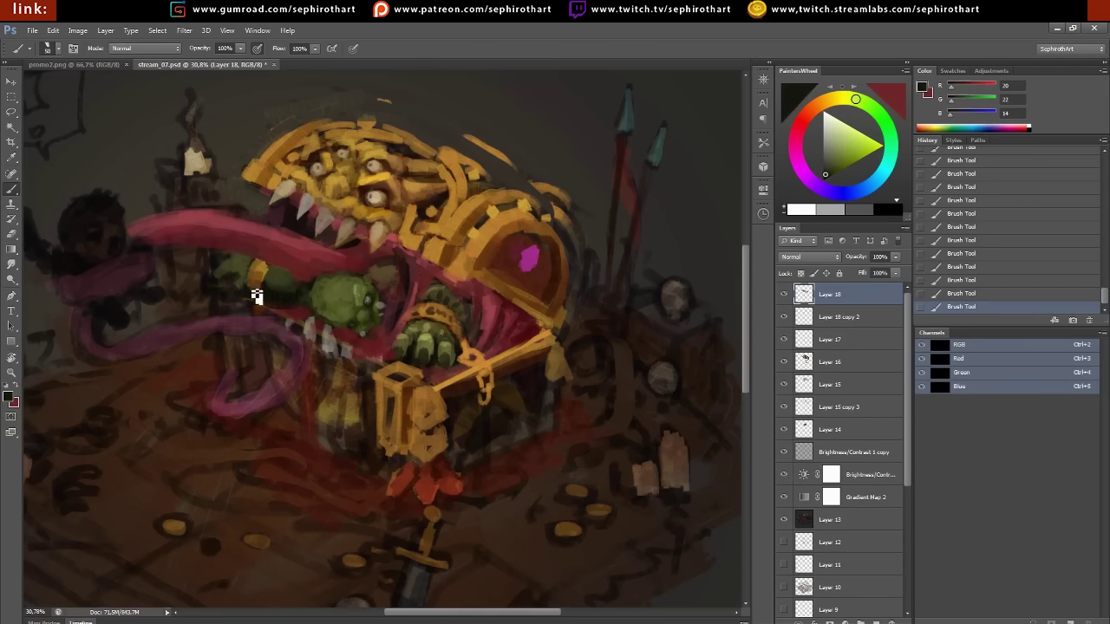
alt+click(248, 285)
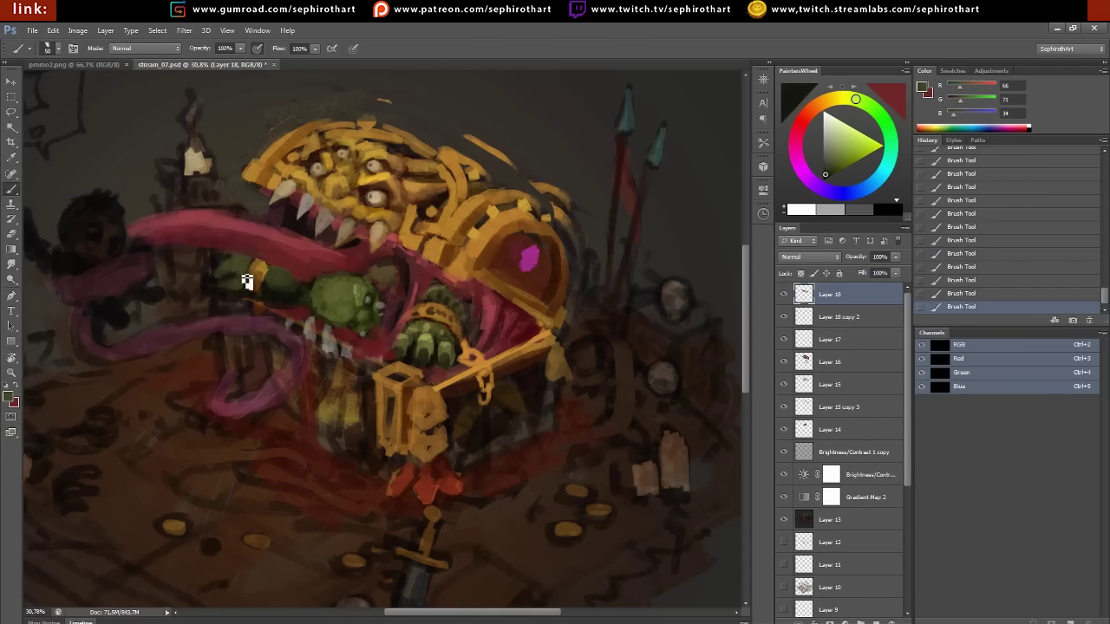
alt+click(371, 178)
mouse_move(392, 393)
mouse_down()
mouse_move(368, 388)
mouse_move(348, 424)
mouse_up()
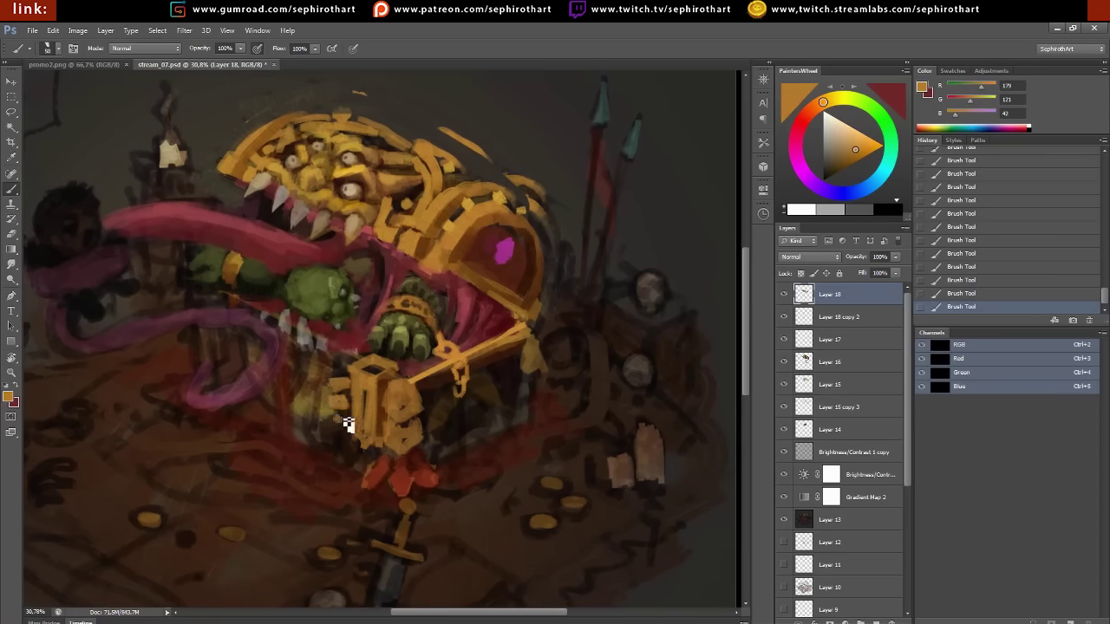
Paint orange trim beside the creature's arm, then beige fangs sampled from a tooth along the jaw
drag(235, 357, 225, 344)
drag(217, 295, 238, 308)
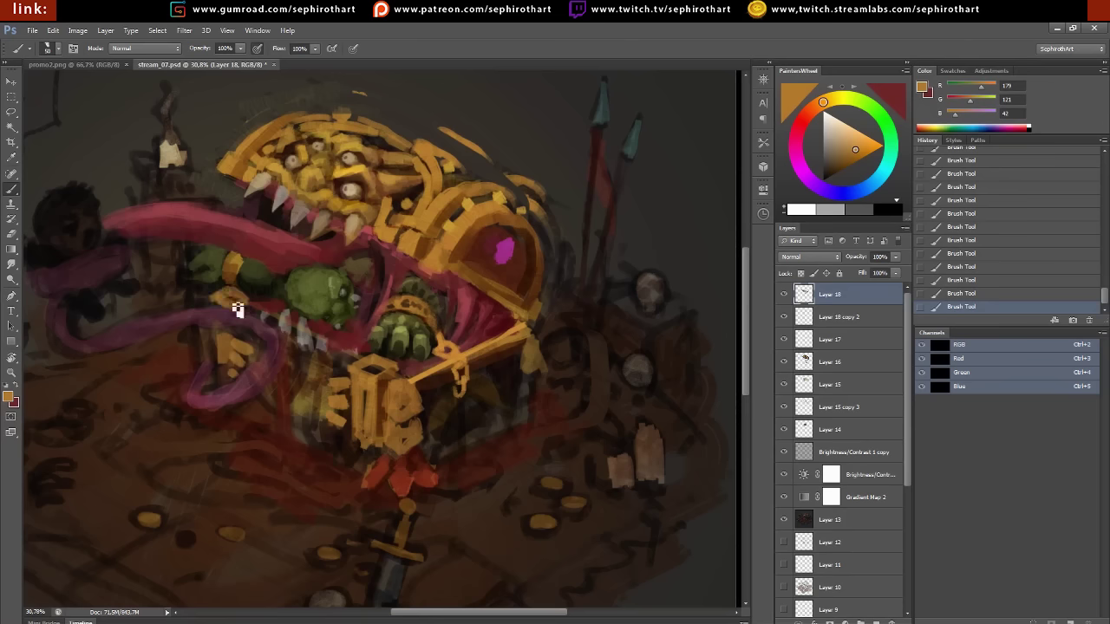
alt+click(356, 217)
mouse_move(332, 352)
mouse_down()
mouse_move(310, 315)
mouse_move(277, 323)
mouse_up()
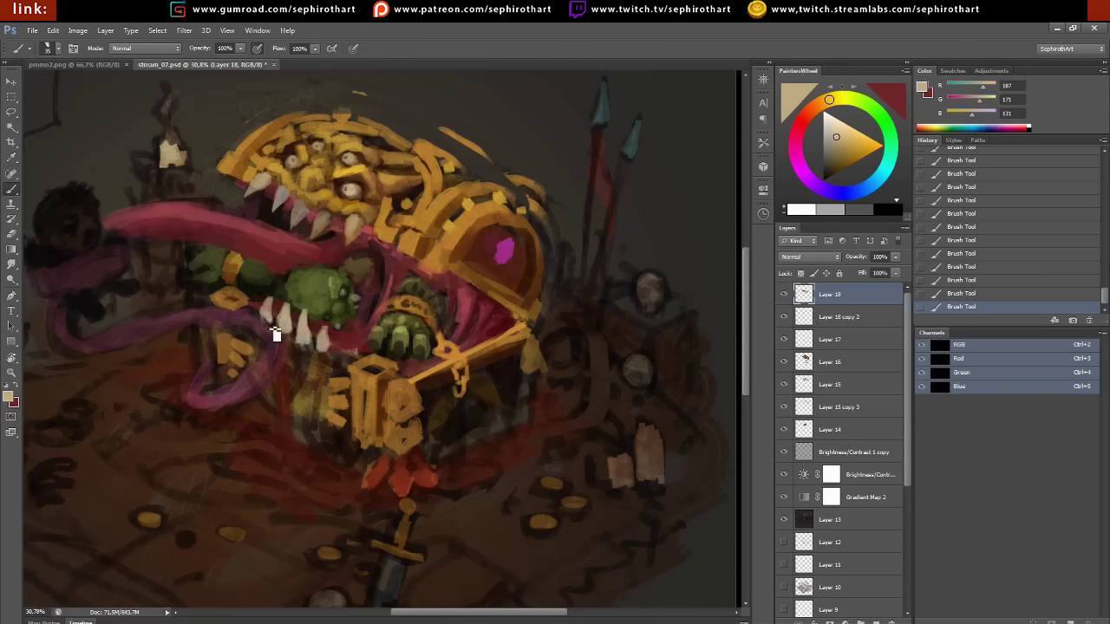
click(827, 140)
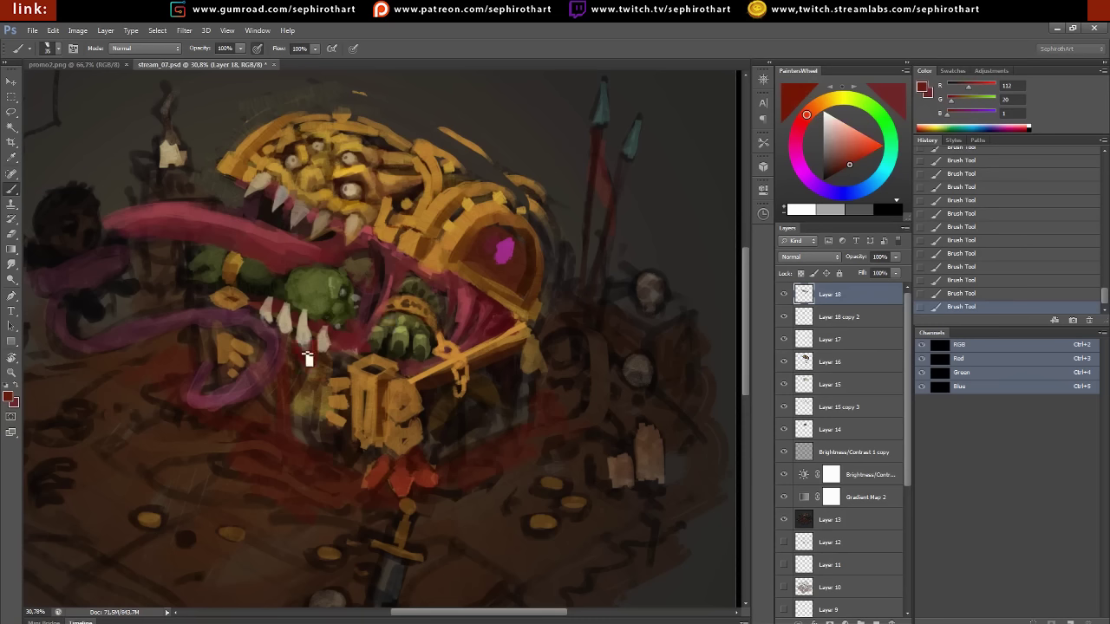
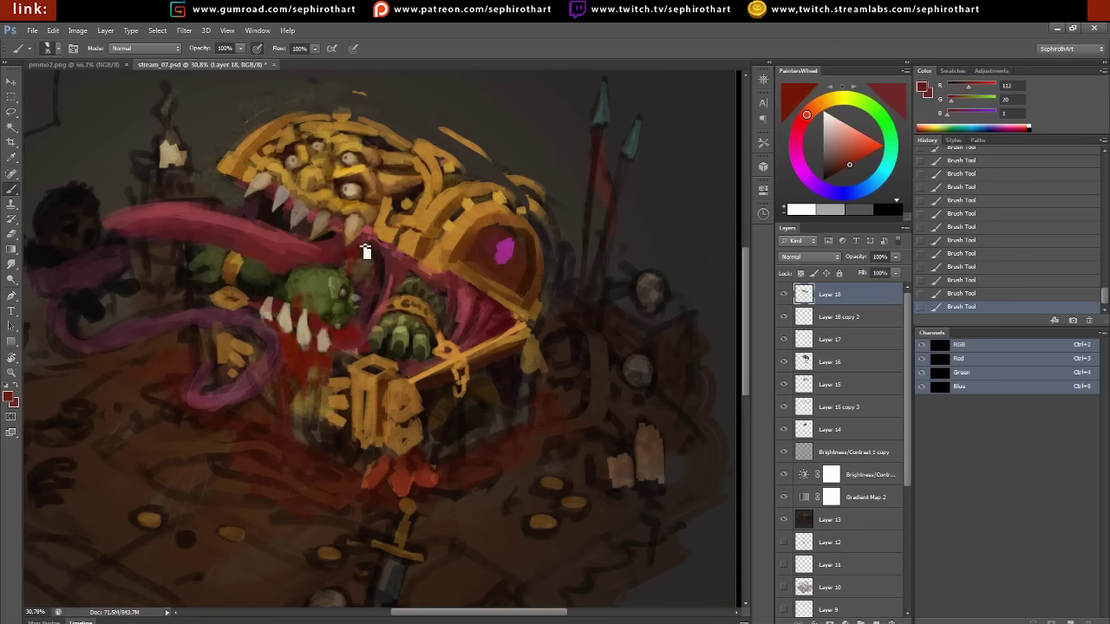
Add a dark red stroke on the upper lip and repaint the lower tongue in muted pink-red
drag(366, 239, 349, 238)
scroll(347, 260, left, 5)
alt+click(324, 263)
drag(230, 264, 166, 268)
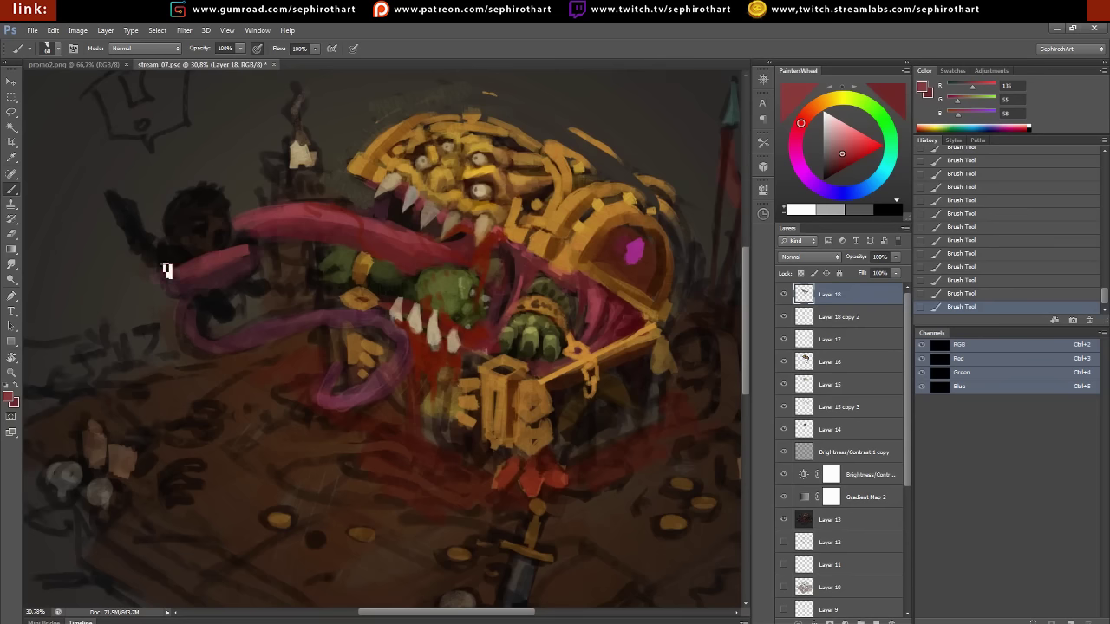
alt+click(179, 281)
drag(240, 272, 251, 254)
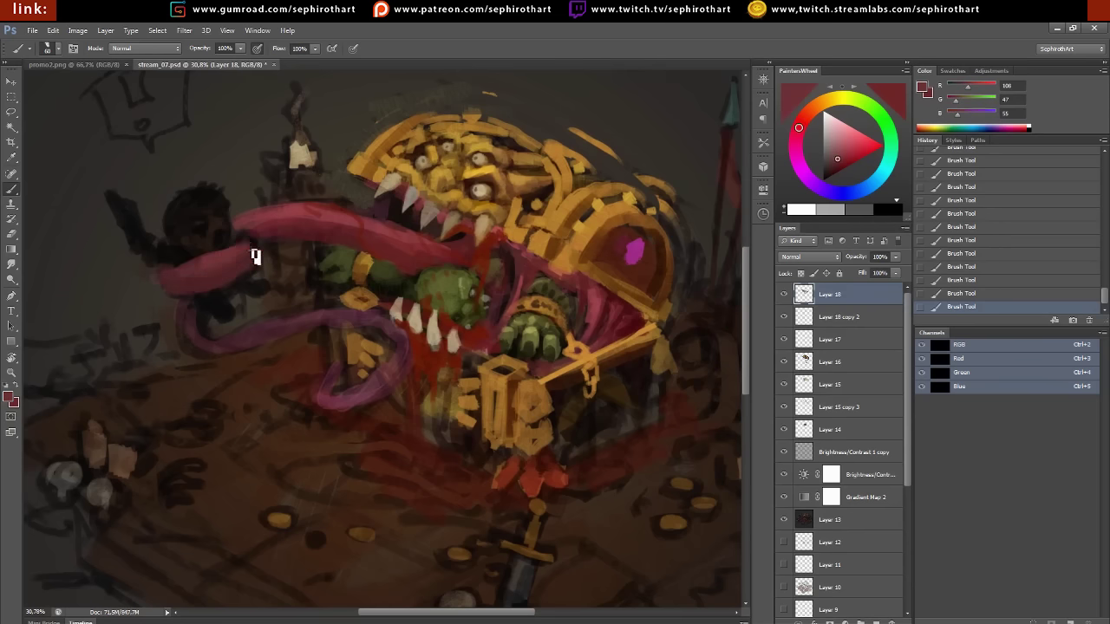
Refine the lower tongue curl with pink strokes and shade it with very dark red
mouse_move(184, 309)
mouse_down()
mouse_move(203, 342)
mouse_move(248, 340)
mouse_up()
alt+click(313, 302)
mouse_move(177, 306)
mouse_down()
mouse_move(237, 330)
mouse_move(364, 316)
mouse_move(416, 351)
mouse_move(388, 392)
mouse_up()
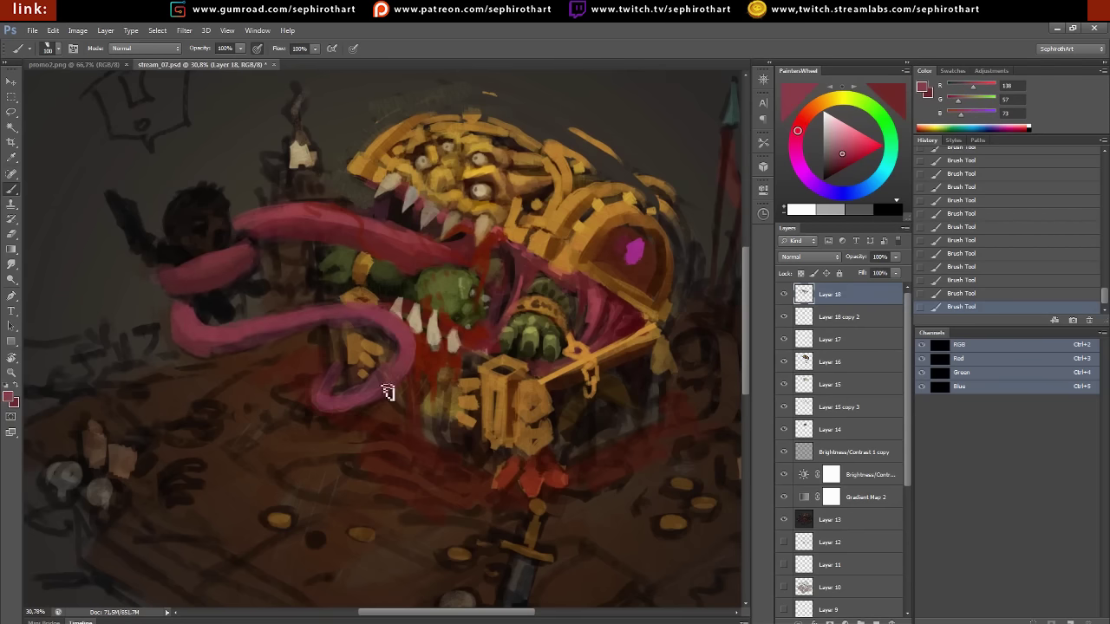
click(824, 173)
mouse_move(200, 308)
mouse_down()
mouse_move(216, 273)
mouse_move(312, 342)
mouse_move(407, 356)
mouse_move(317, 384)
mouse_up()
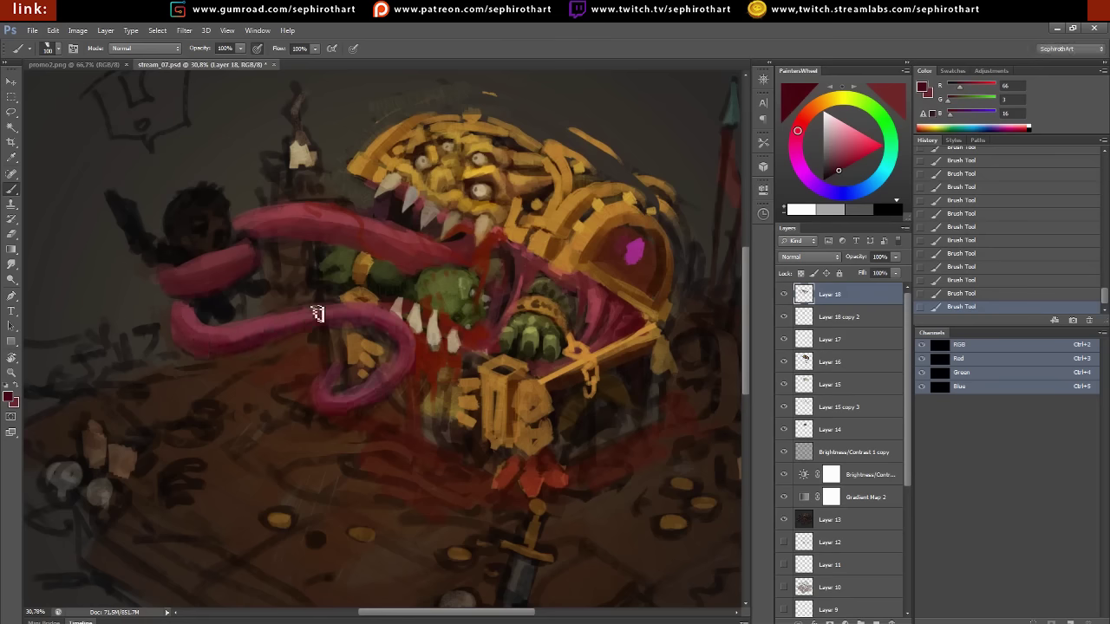
Eyedrop the chest's orange and gold tones and touch up its edge with orange strokes
click(851, 137)
drag(445, 304, 375, 299)
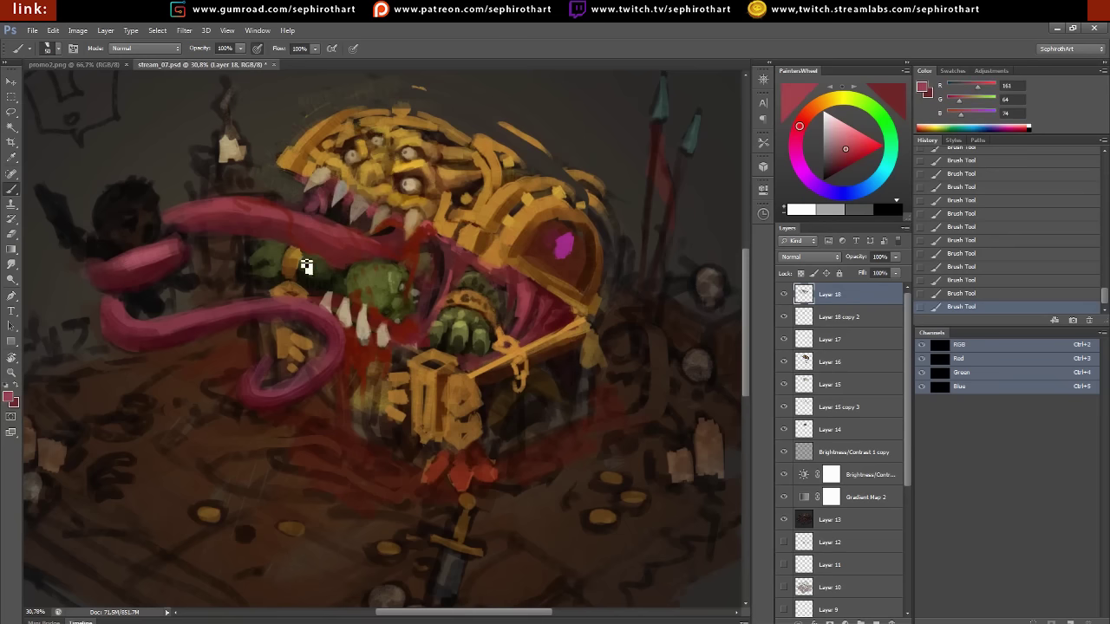
alt+click(280, 283)
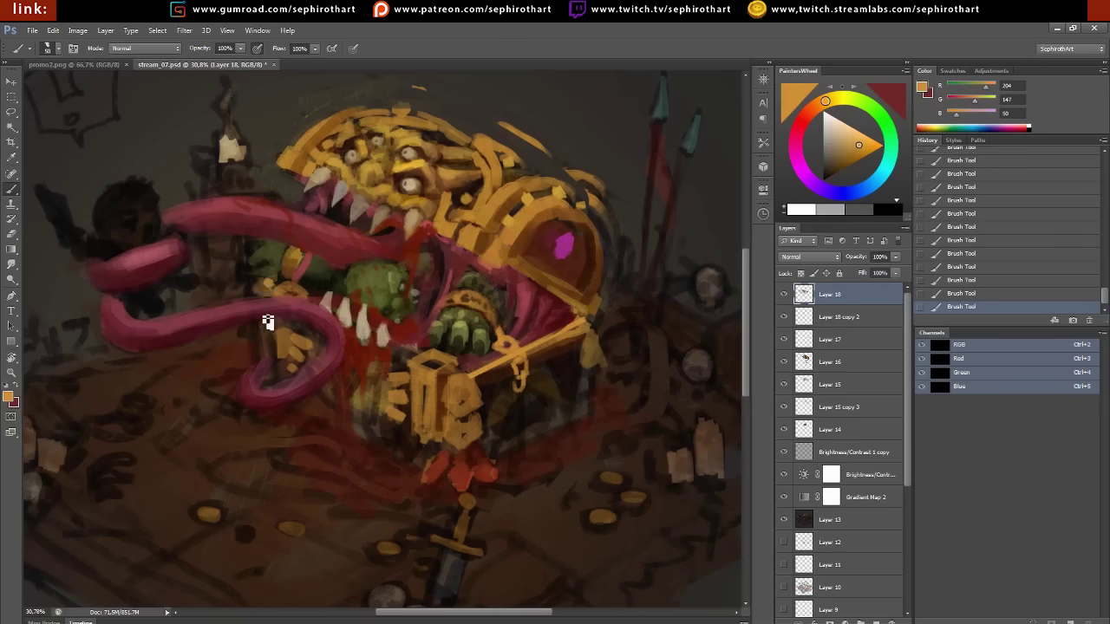
alt+click(460, 472)
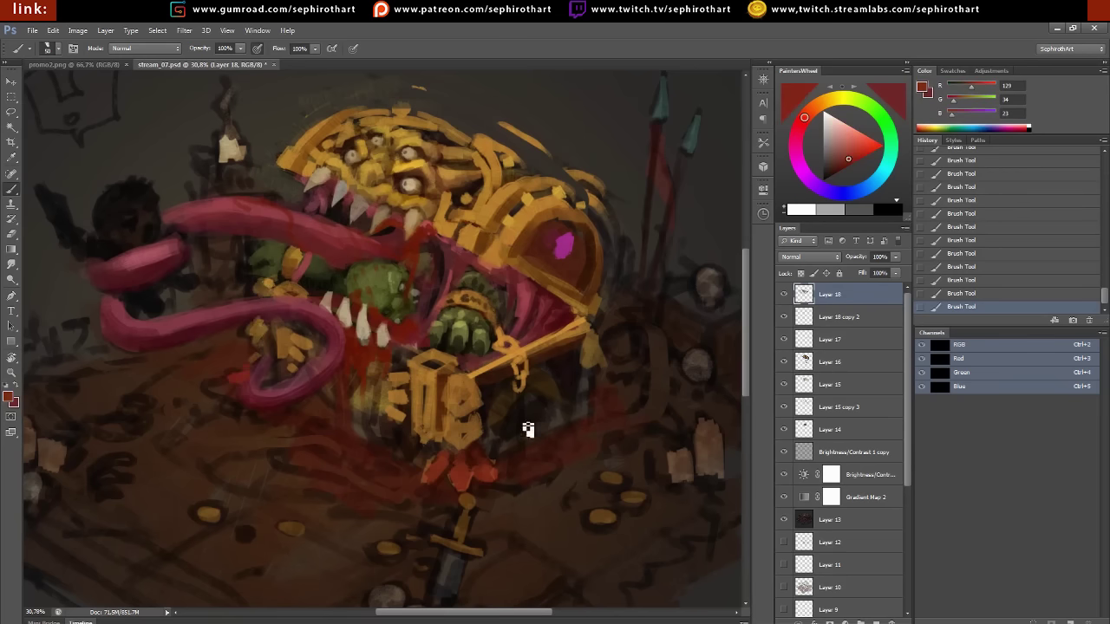
alt+click(503, 401)
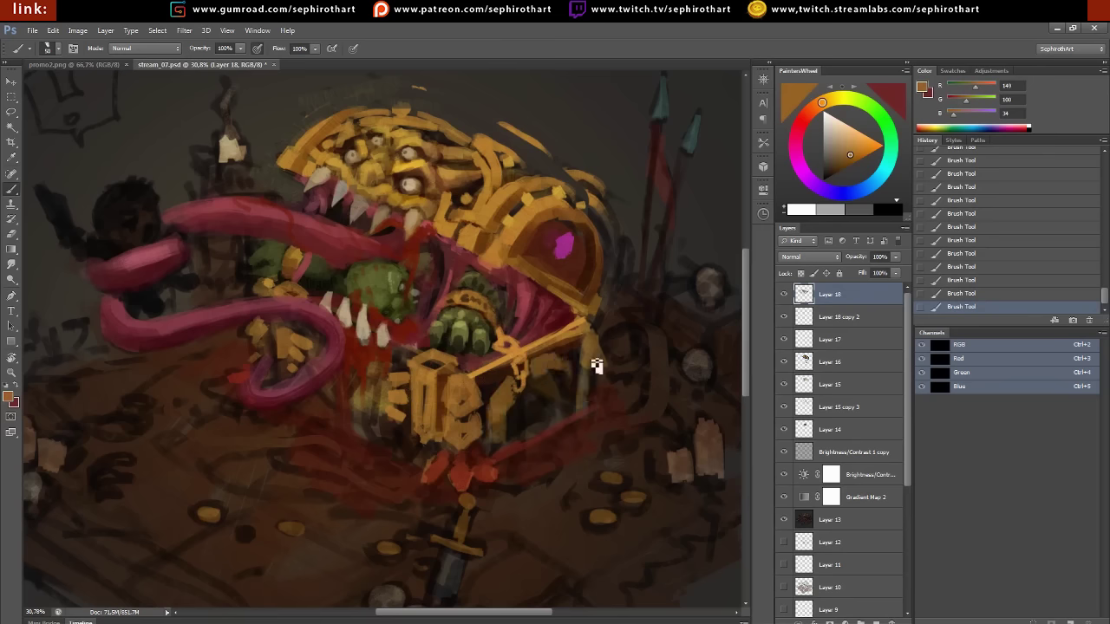
drag(598, 397, 617, 423)
alt+click(596, 334)
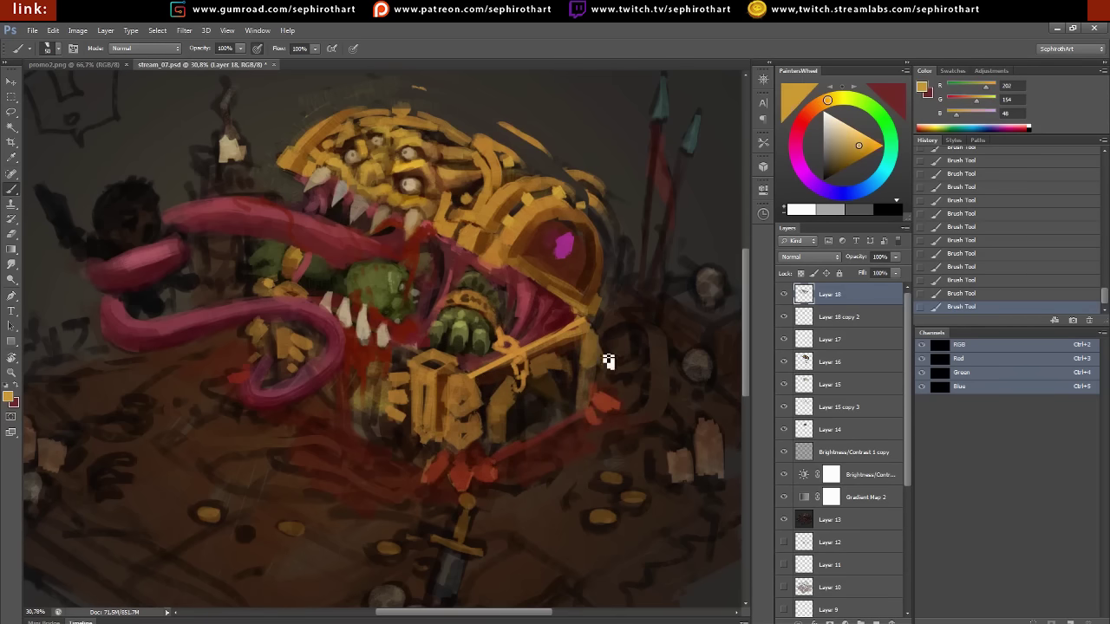
drag(596, 322, 607, 367)
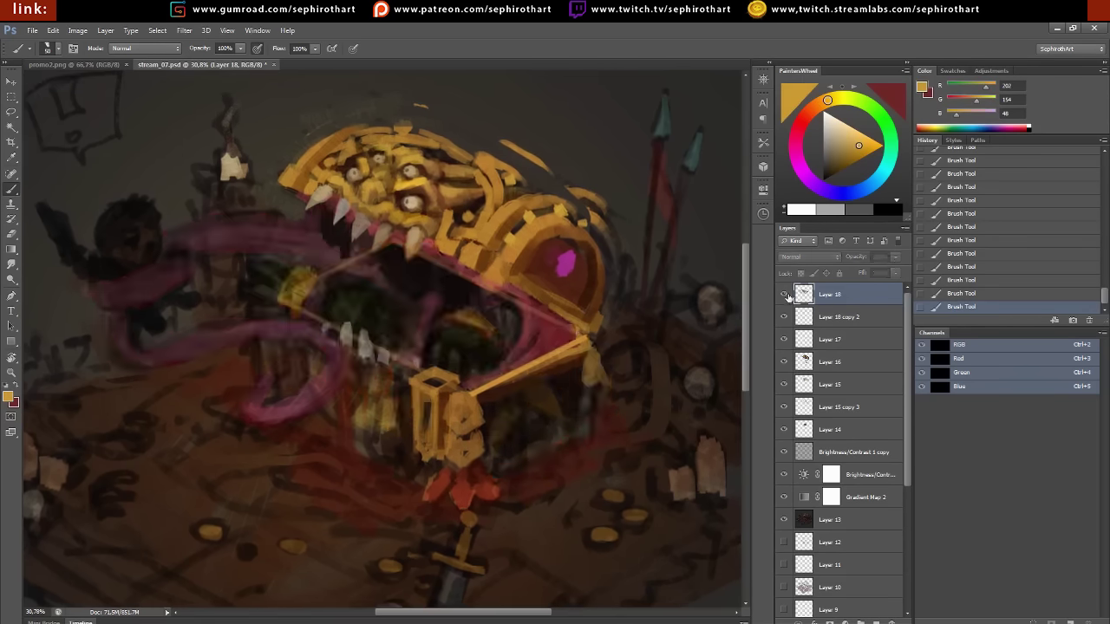
On new Layer 19, paint a broad dark blood-red pool under the chest
drag(389, 445, 369, 420)
click(804, 116)
click(834, 173)
click(874, 622)
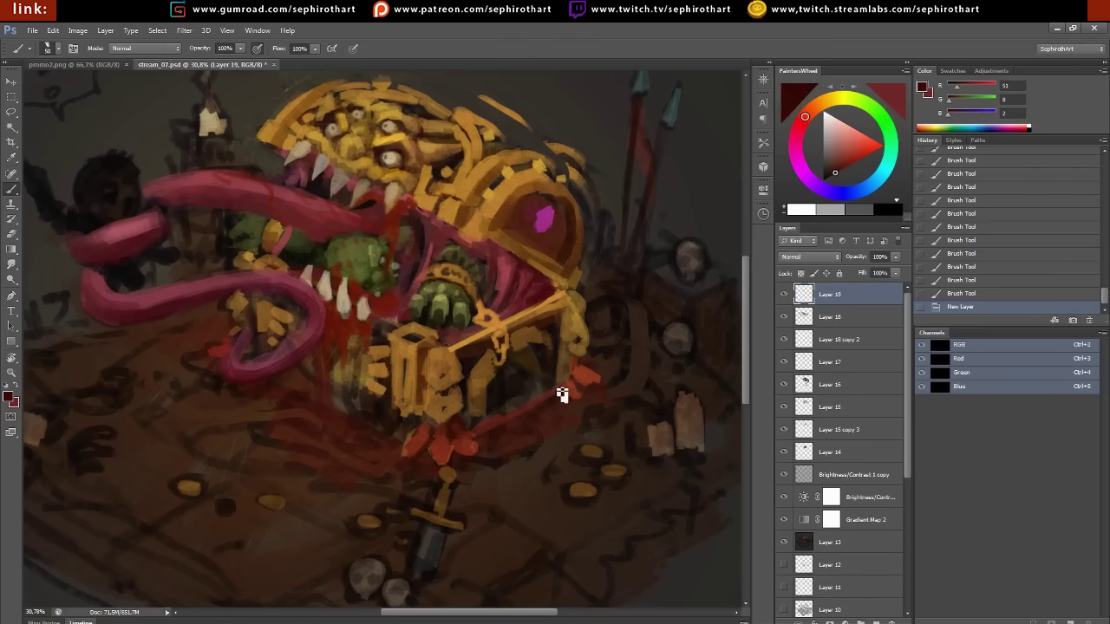
mouse_move(617, 387)
mouse_down()
mouse_move(459, 459)
mouse_move(402, 441)
mouse_move(307, 443)
mouse_move(214, 382)
mouse_move(355, 391)
mouse_move(332, 361)
mouse_move(384, 444)
mouse_up()
alt+click(332, 361)
Zoom out to 25% and add Layer 20 for painting the base
drag(279, 431, 327, 445)
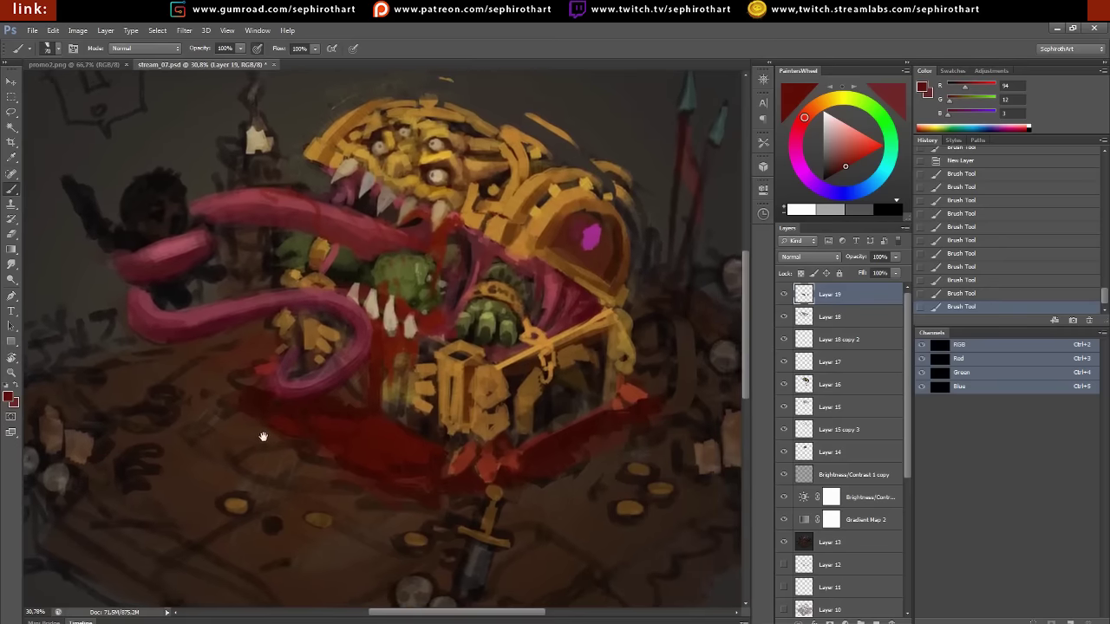
alt+click(456, 361)
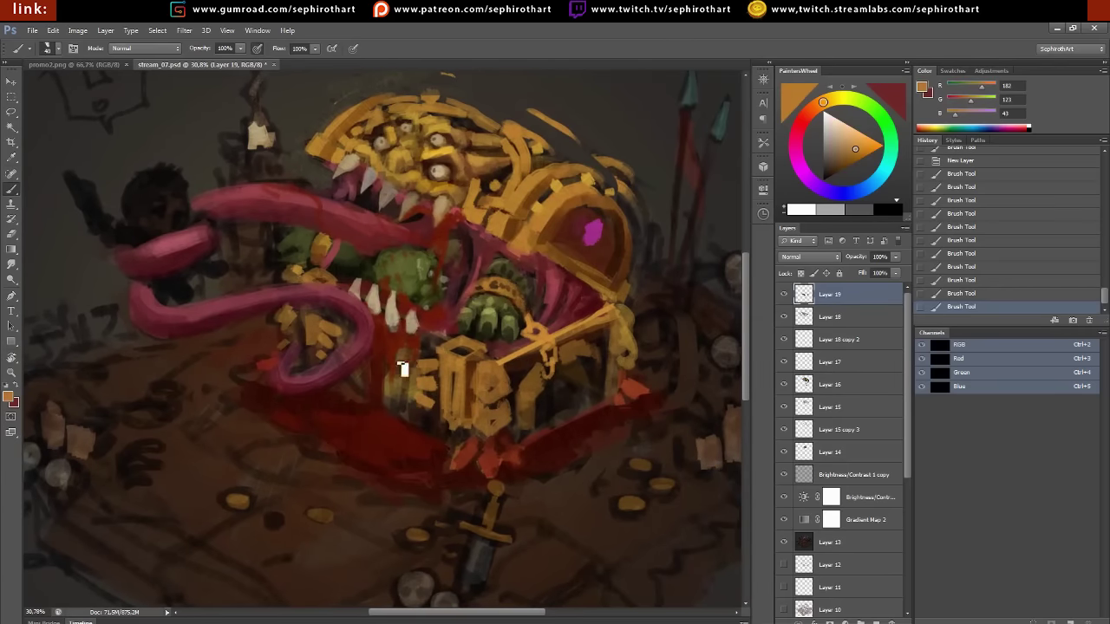
drag(458, 388, 43, 330)
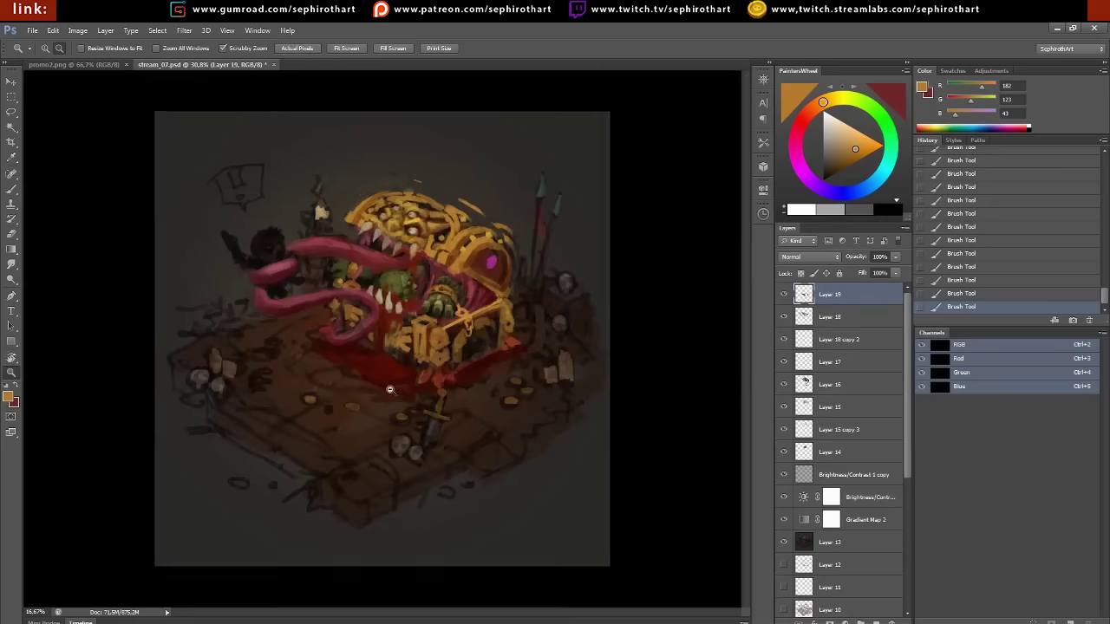
click(347, 362)
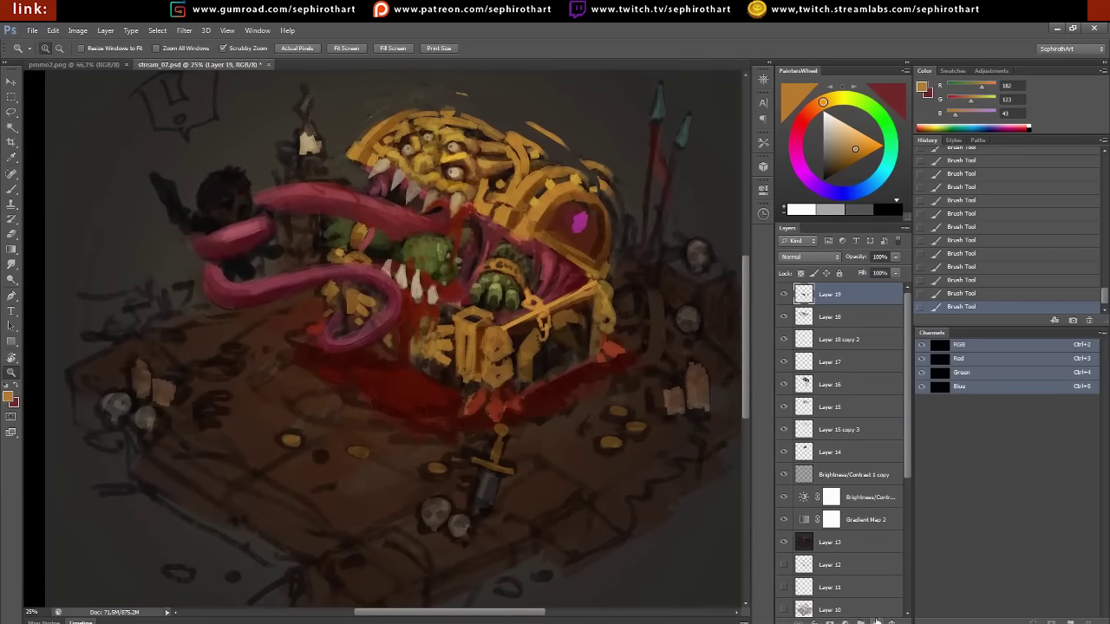
key(ctrl+shift+alt+n)
key(b)
drag(541, 328, 460, 310)
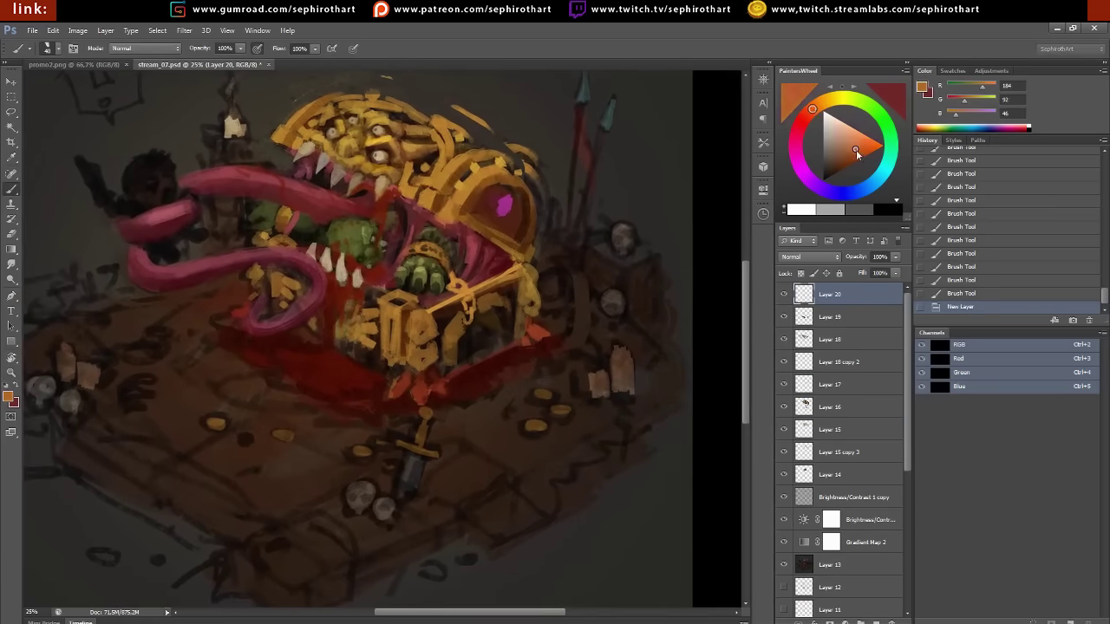
Paint muted brown-orange strokes along the base's lower edge
click(810, 111)
click(846, 152)
mouse_move(571, 465)
mouse_down()
mouse_move(549, 408)
mouse_move(554, 446)
mouse_move(494, 429)
mouse_up()
drag(563, 408, 508, 402)
drag(520, 468, 473, 403)
mouse_move(460, 473)
mouse_down()
mouse_move(260, 546)
mouse_move(138, 494)
mouse_up()
With a doubled brush, paint orange around the base and set Layer 20 to 50% opacity
key(ctrl+minus)
key(bracketright)
mouse_move(286, 490)
mouse_down()
mouse_move(230, 468)
mouse_move(182, 394)
mouse_up()
mouse_move(568, 425)
mouse_down()
mouse_move(612, 364)
mouse_move(550, 315)
mouse_move(551, 249)
mouse_up()
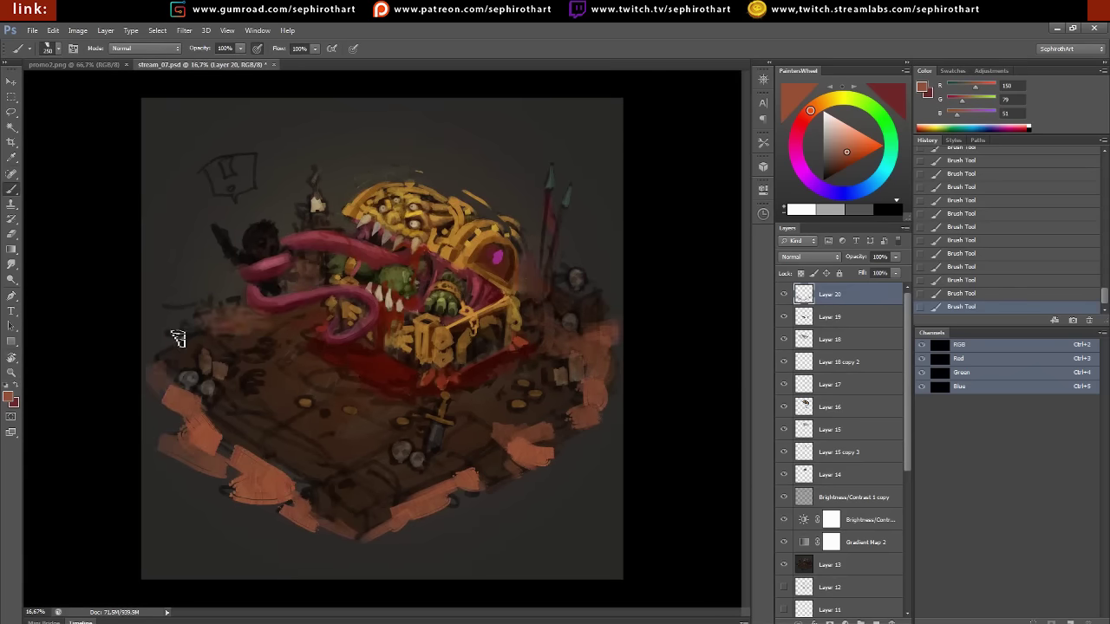
mouse_move(422, 491)
mouse_down()
mouse_move(426, 471)
mouse_move(540, 459)
mouse_move(570, 409)
mouse_up()
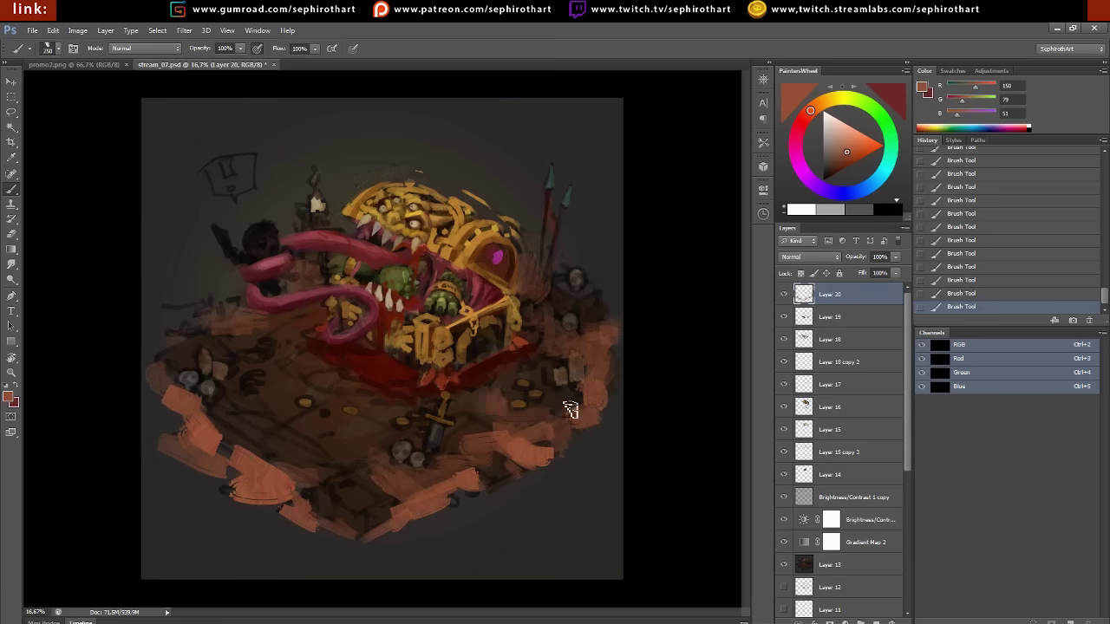
drag(856, 256, 815, 257)
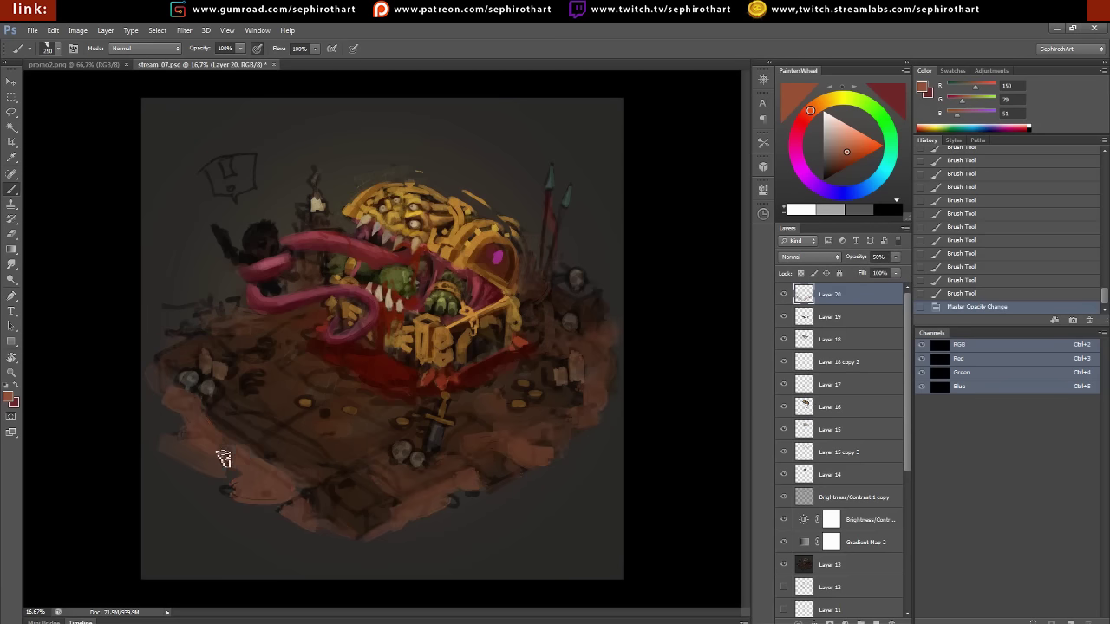
Brush brown over the lower-left base, then add Layer 21 with a brownish-orange colour
drag(239, 407, 169, 415)
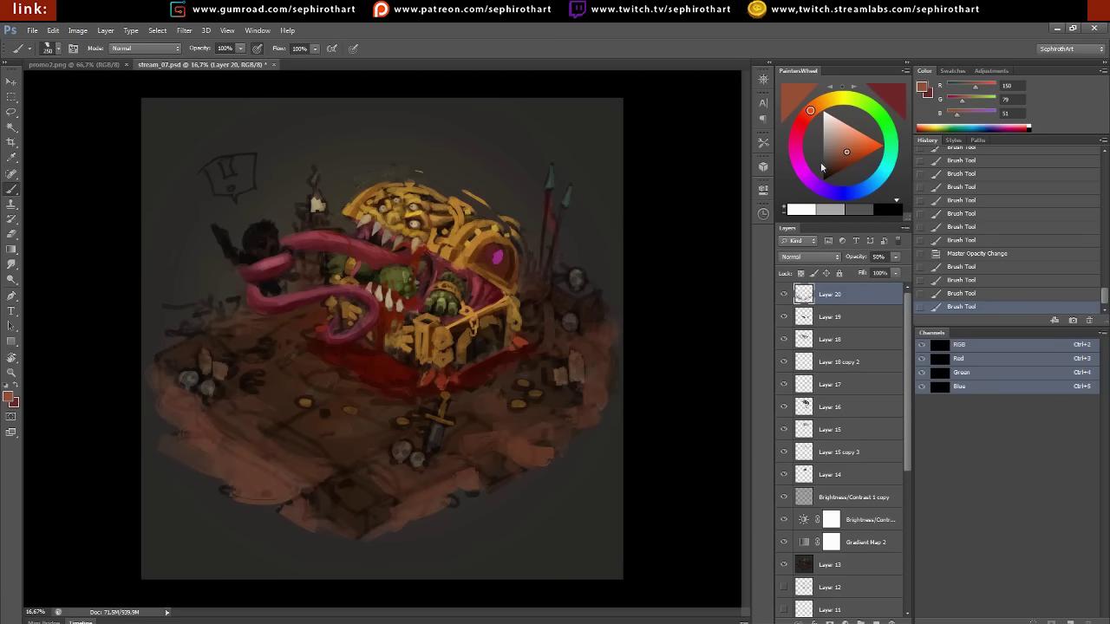
click(820, 104)
drag(846, 152, 858, 139)
click(867, 617)
mouse_move(334, 486)
mouse_down()
mouse_move(387, 499)
mouse_move(425, 476)
mouse_move(396, 475)
mouse_up()
key(ctrl+z)
click(812, 108)
click(864, 138)
Dab brownish orange on the base and paint wooden planks across the lower-left floor
drag(488, 451, 501, 464)
drag(564, 396, 573, 400)
drag(173, 368, 205, 339)
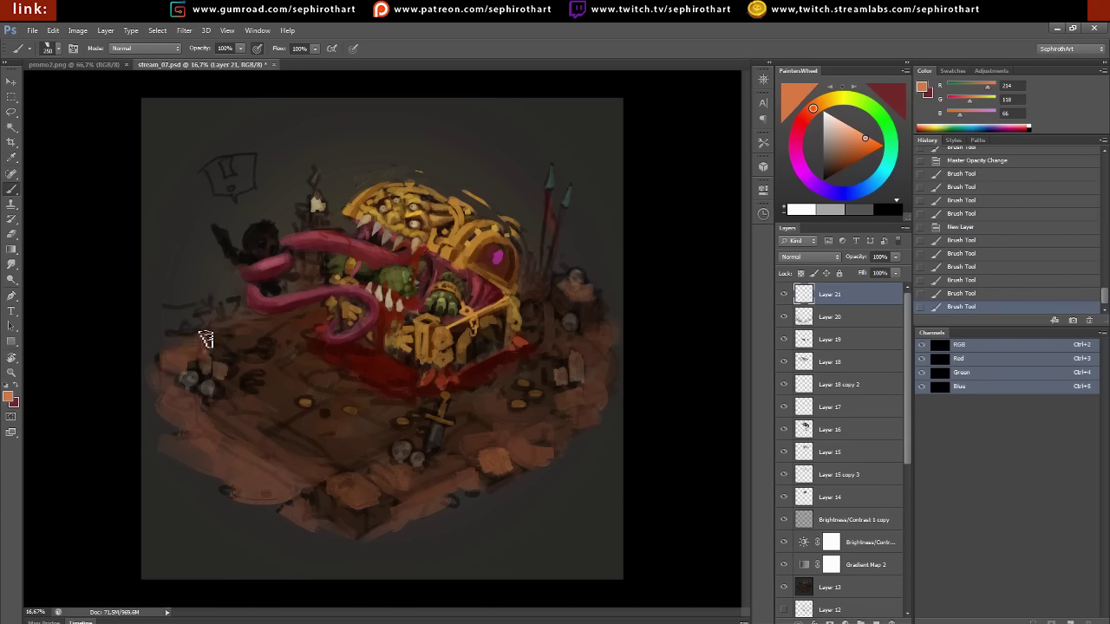
mouse_move(217, 403)
mouse_down()
mouse_move(334, 476)
mouse_move(291, 442)
mouse_up()
mouse_move(286, 434)
mouse_down()
mouse_move(310, 416)
mouse_move(373, 433)
mouse_up()
drag(252, 386, 312, 415)
mouse_move(286, 360)
mouse_down()
mouse_move(390, 416)
mouse_move(247, 327)
mouse_move(308, 325)
mouse_up()
Cover the red beside the chest with brown, repaint the blood pool, and fade Layer 21 to about 47%
drag(485, 409, 546, 424)
drag(520, 386, 555, 329)
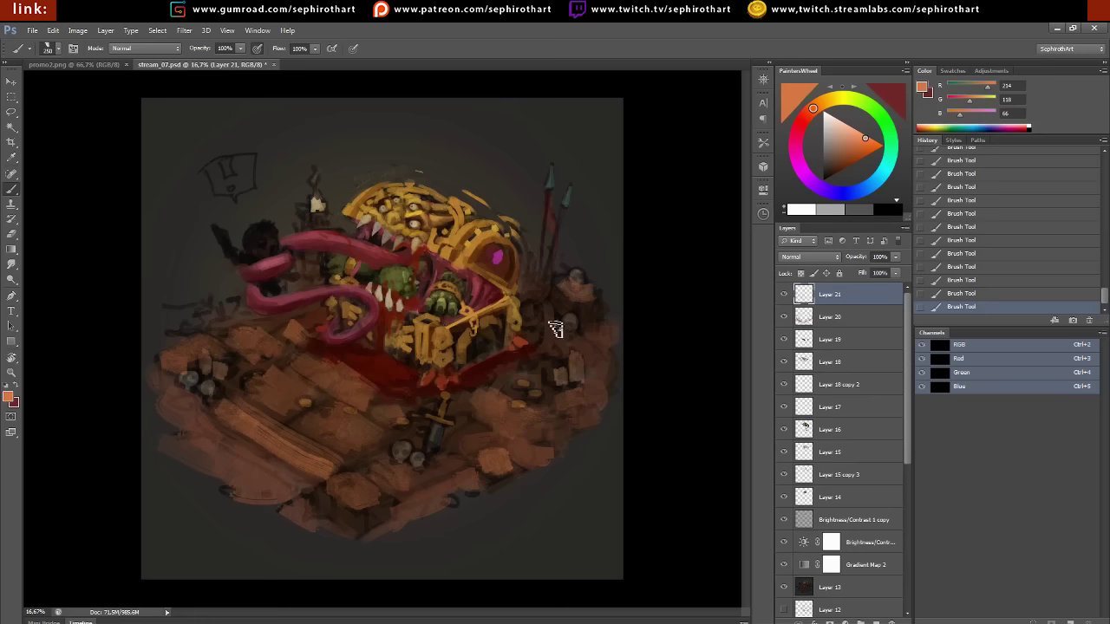
drag(413, 392, 371, 362)
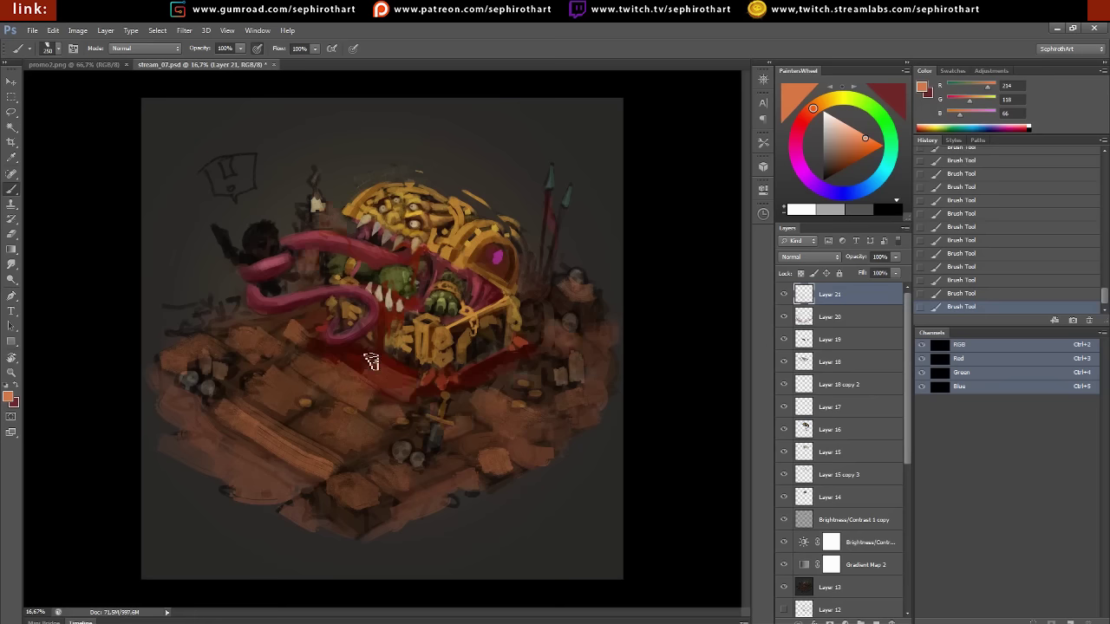
drag(856, 256, 783, 297)
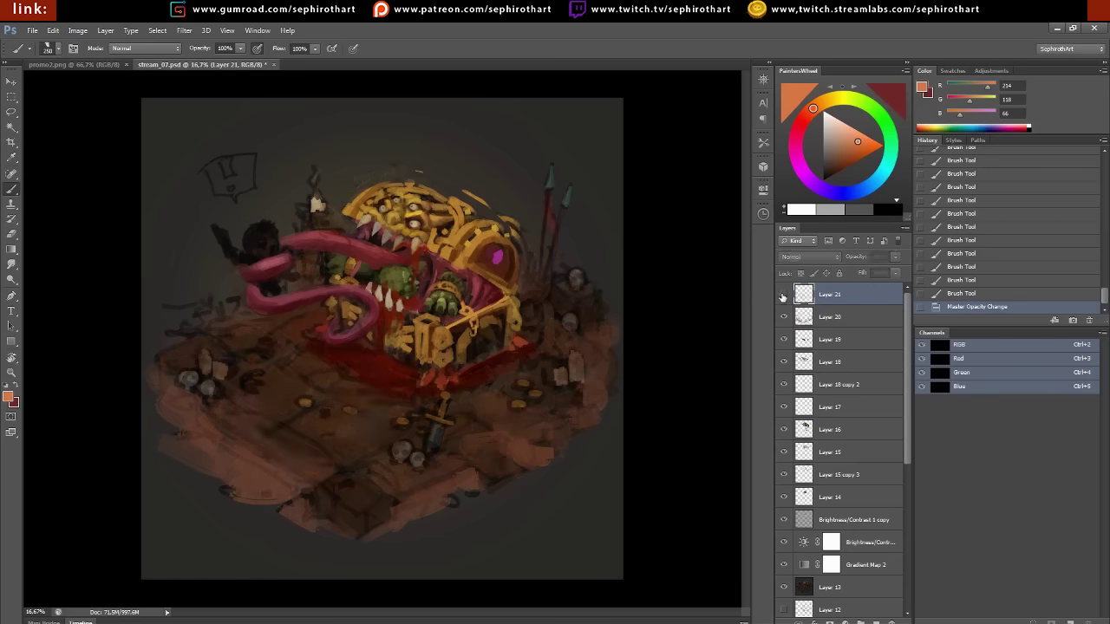
Paint a blue-grey sword blade beside the small figure and a yellow highlight on the spear tip
key(bracketleft)
key(bracketleft)
key(bracketleft)
mouse_move(280, 241)
mouse_down()
mouse_move(248, 262)
mouse_move(248, 248)
mouse_move(243, 260)
mouse_move(253, 262)
mouse_up()
alt+click(464, 414)
drag(442, 419, 436, 444)
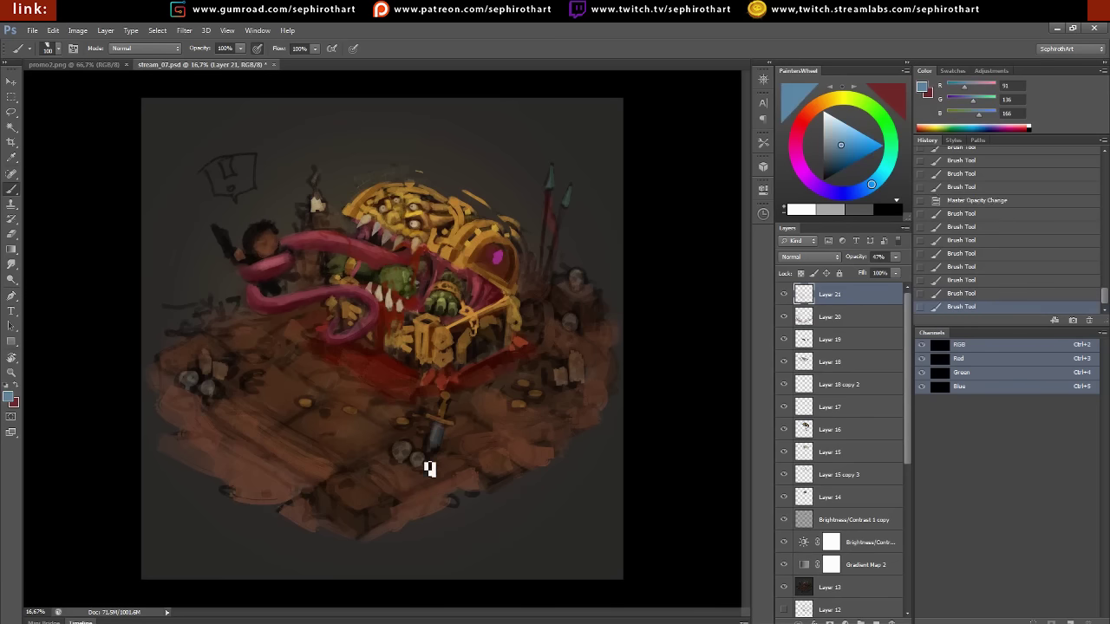
drag(208, 217, 257, 263)
alt+click(335, 234)
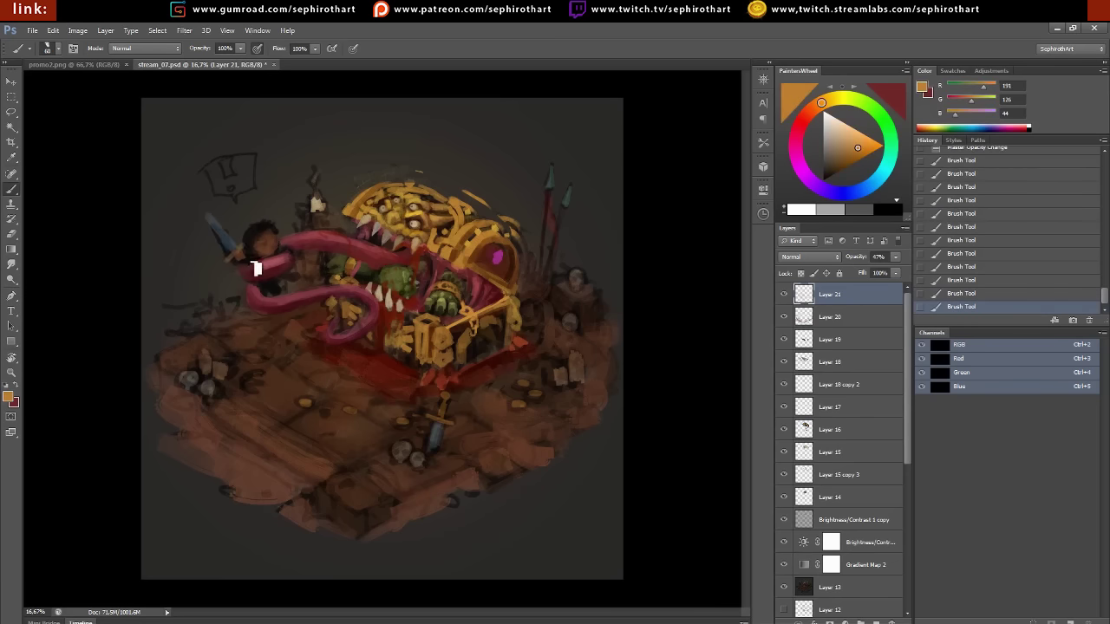
click(808, 110)
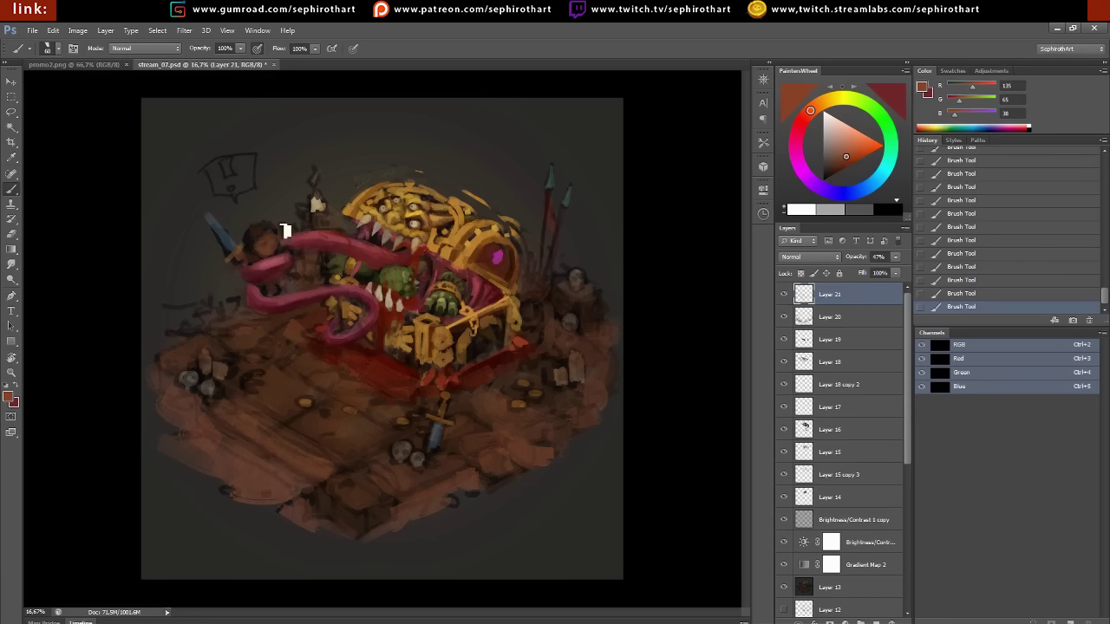
alt+click(587, 351)
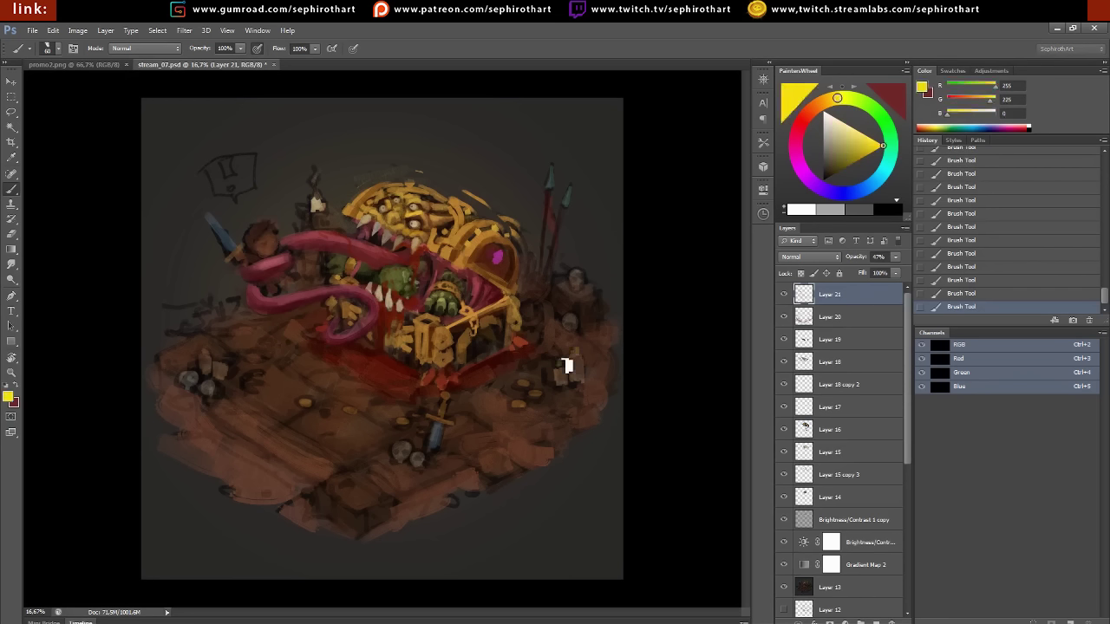
click(315, 181)
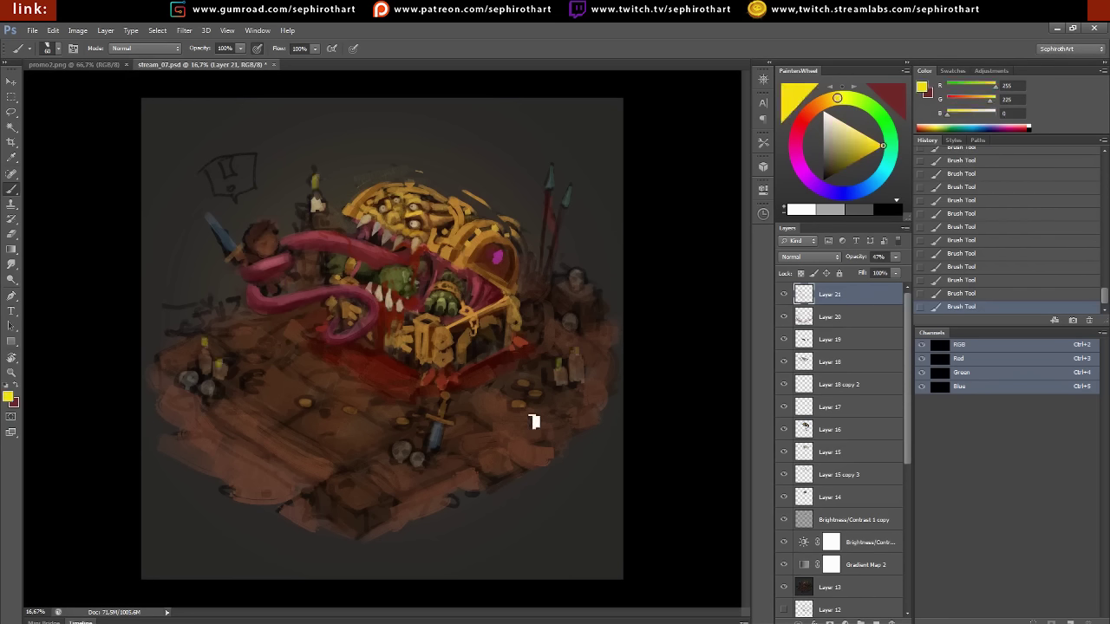
On a new layer, add orange radial gradient glows around the candles
key(ctrl+shift+alt+n)
key(g)
drag(816, 110, 813, 114)
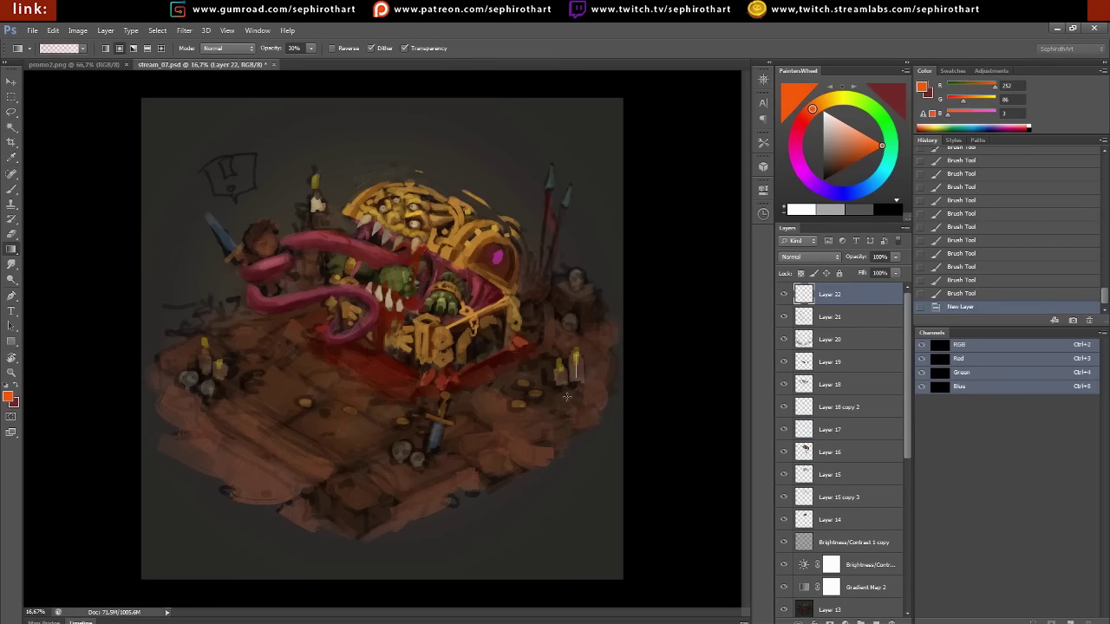
drag(574, 361, 572, 381)
drag(559, 363, 559, 381)
drag(204, 342, 206, 357)
drag(314, 177, 315, 193)
drag(218, 357, 217, 360)
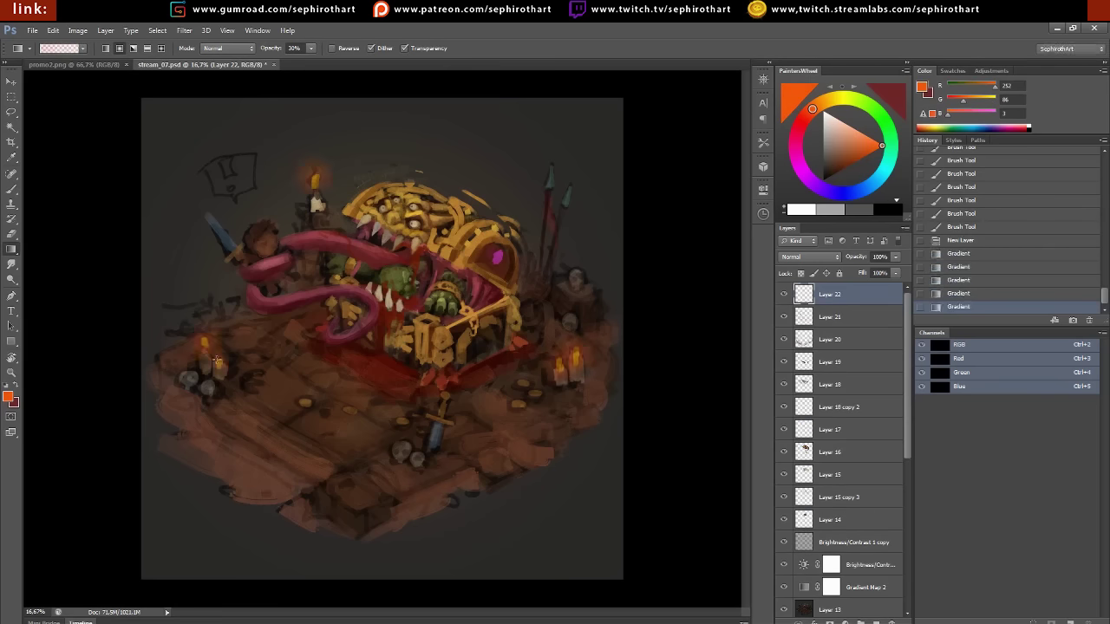
Cast orange glows onto the chest front, near the pink eye, and the right skull candle
drag(408, 218, 408, 229)
drag(483, 327, 480, 354)
drag(498, 250, 497, 264)
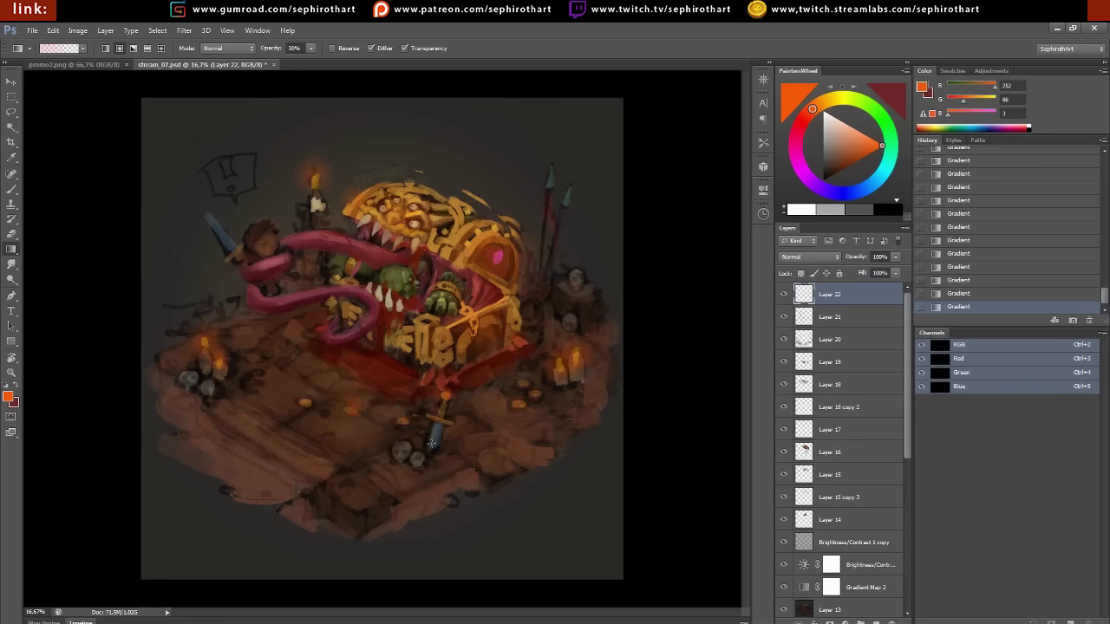
drag(584, 299, 581, 321)
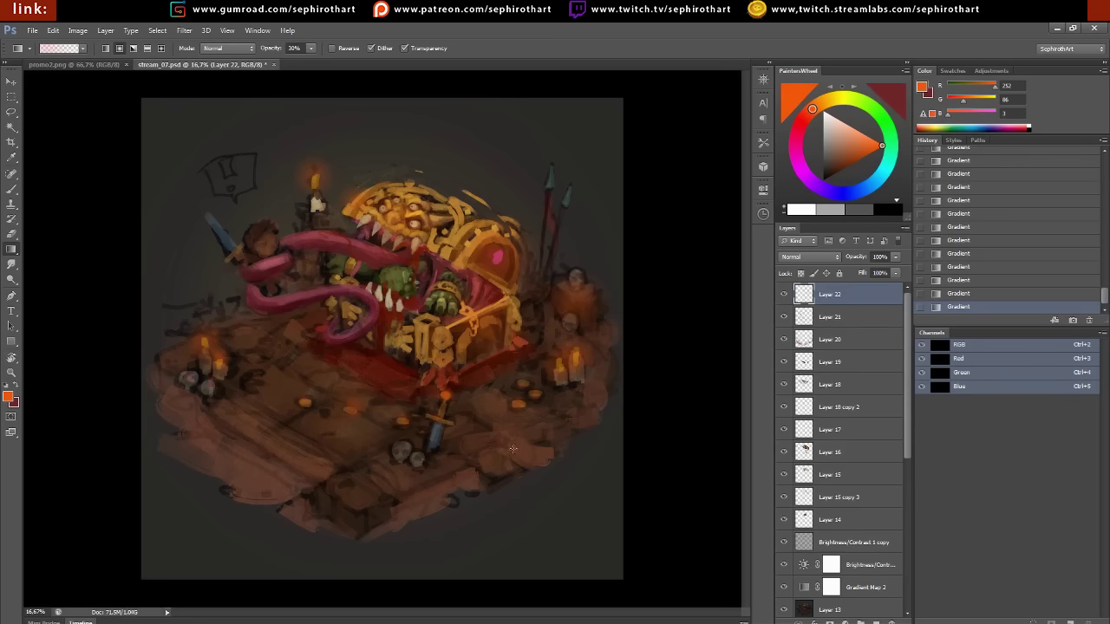
Darken the lower scene with dark blue gradients and set the lighting layer to 68% opacity
click(871, 184)
drag(354, 532, 376, 305)
key(ctrl+z)
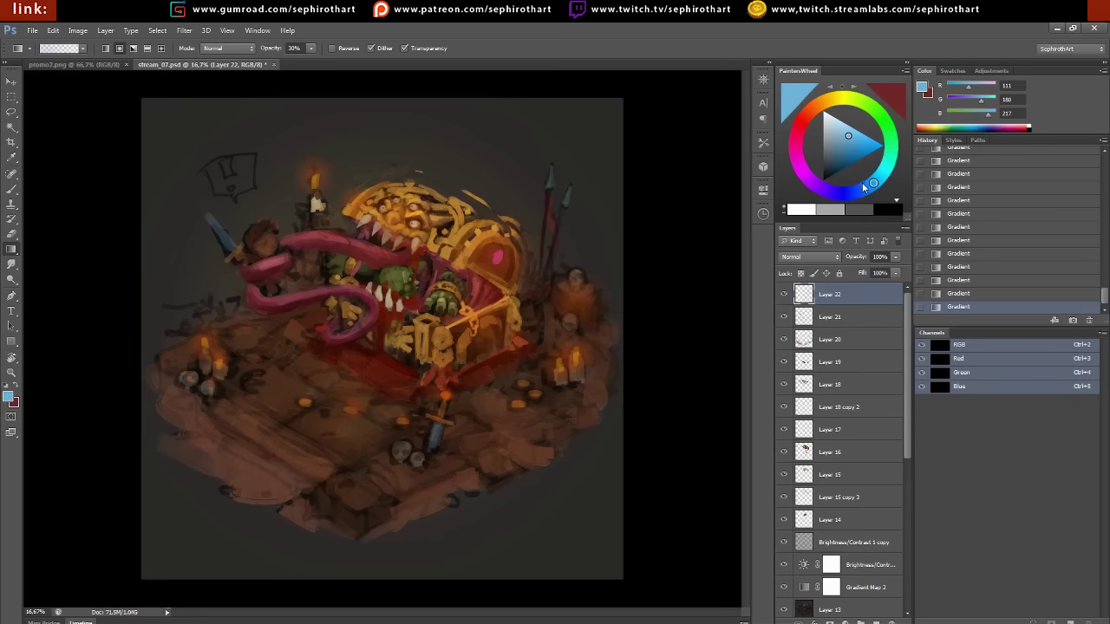
click(833, 166)
drag(368, 455, 372, 297)
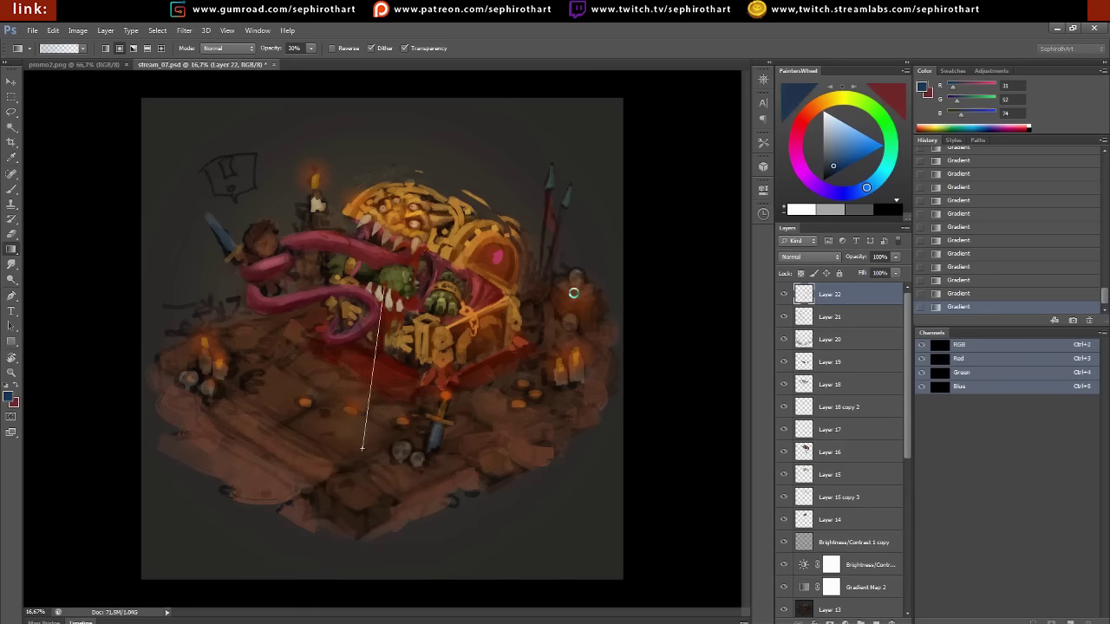
drag(264, 482, 316, 424)
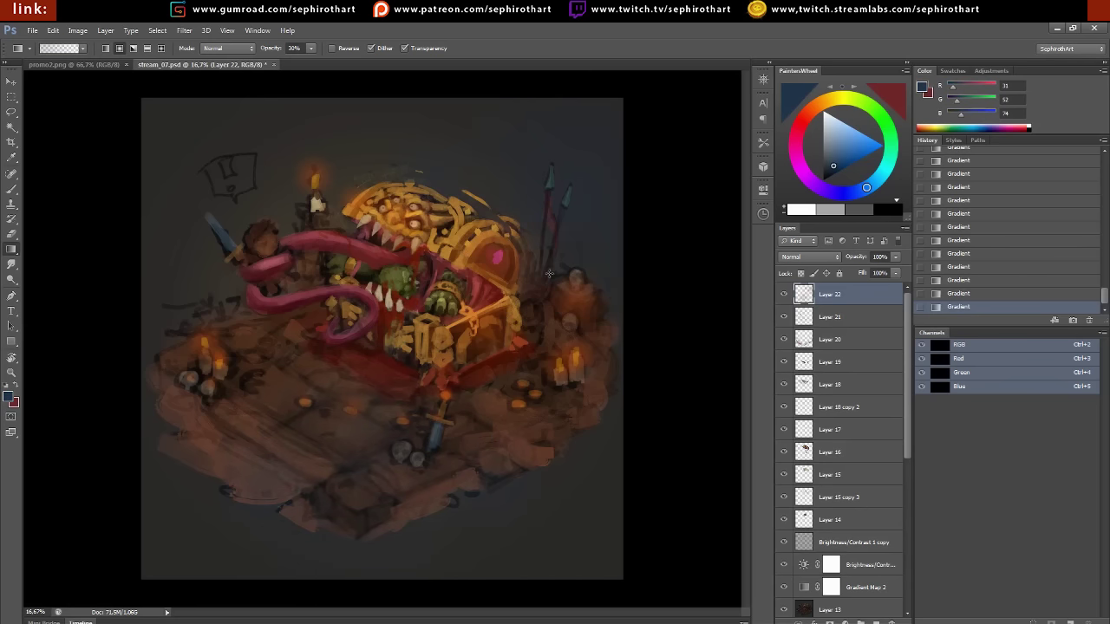
drag(895, 256, 878, 271)
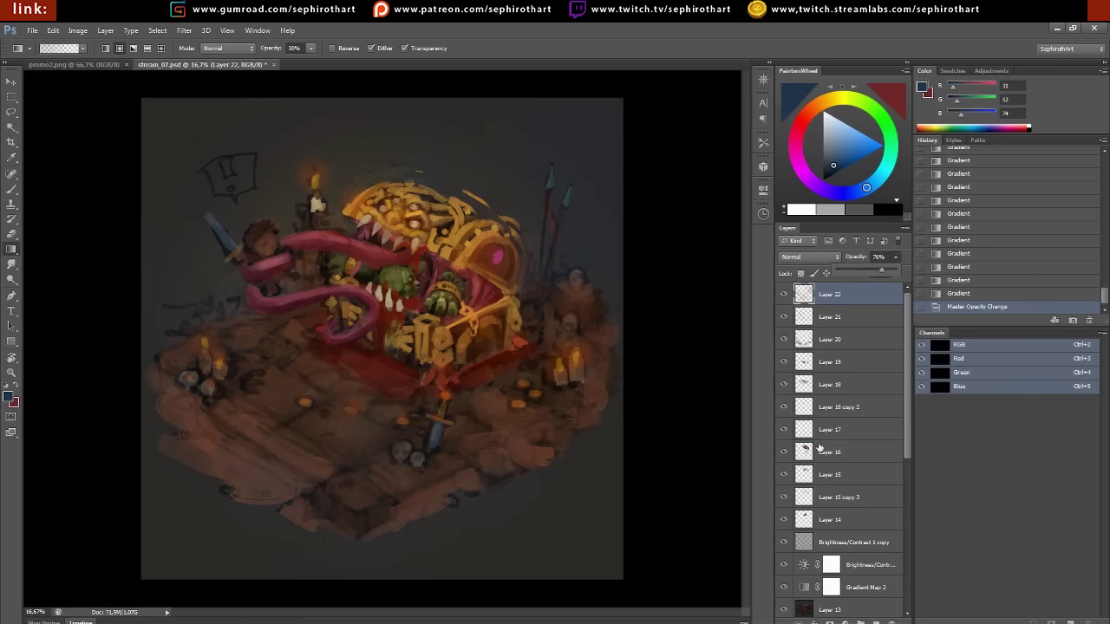
Add a Hue/Saturation adjustment with hue -9 at 51% opacity
click(845, 622)
click(867, 502)
drag(664, 260, 661, 281)
click(762, 182)
drag(894, 256, 867, 271)
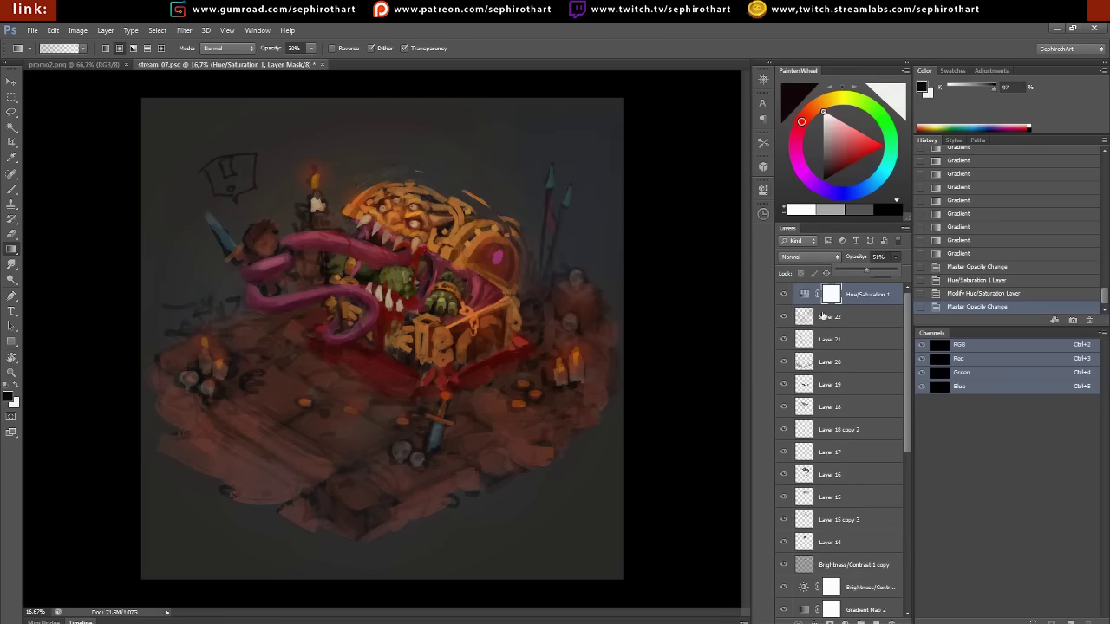
Paste a merged copy of the visible painting onto a new top layer and save the document
click(883, 621)
key(ctrl+a)
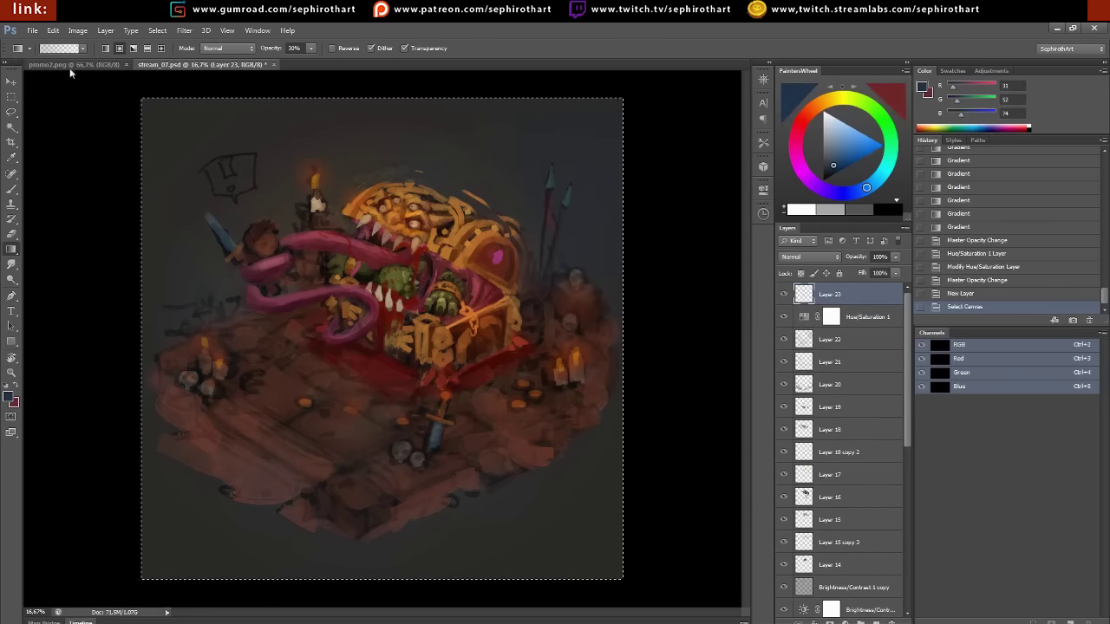
key(ctrl+shift+c)
key(ctrl+shift+v)
key(ctrl+s)
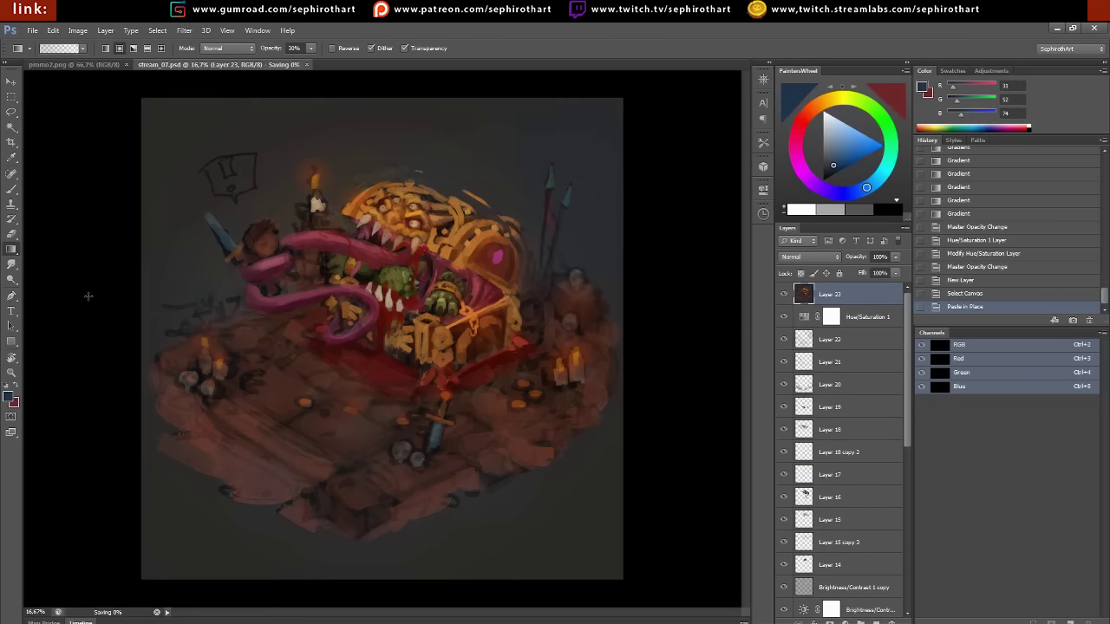
Zoom in on the chest and choose a textured painting brush
key(z)
click(415, 226)
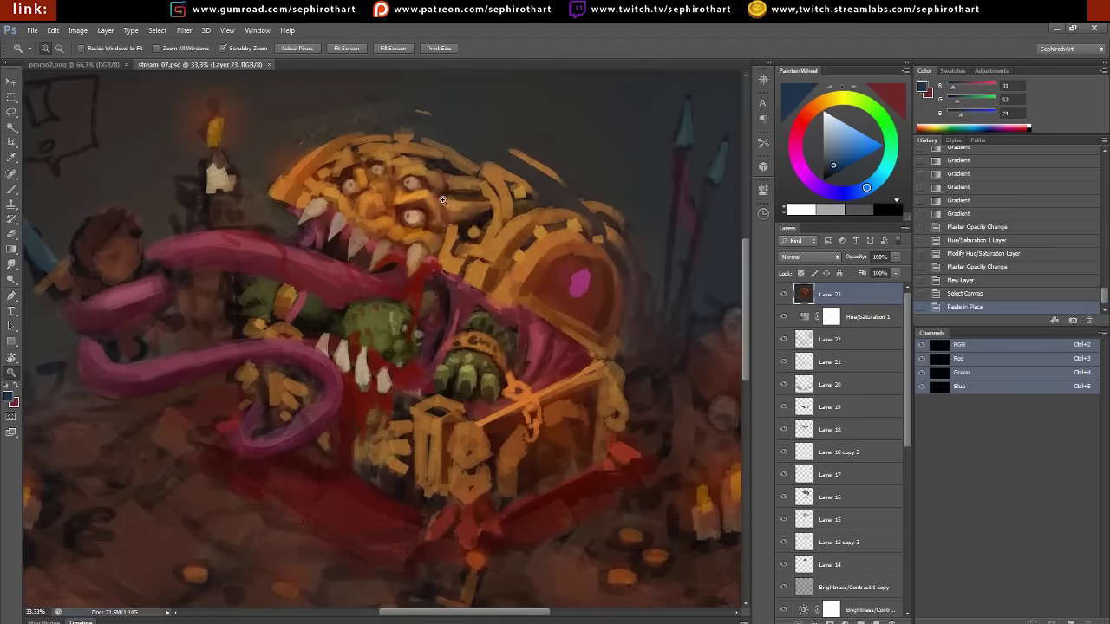
key(b)
right_click(122, 145)
scroll(702, 323, down, 3)
scroll(681, 479, down, 3)
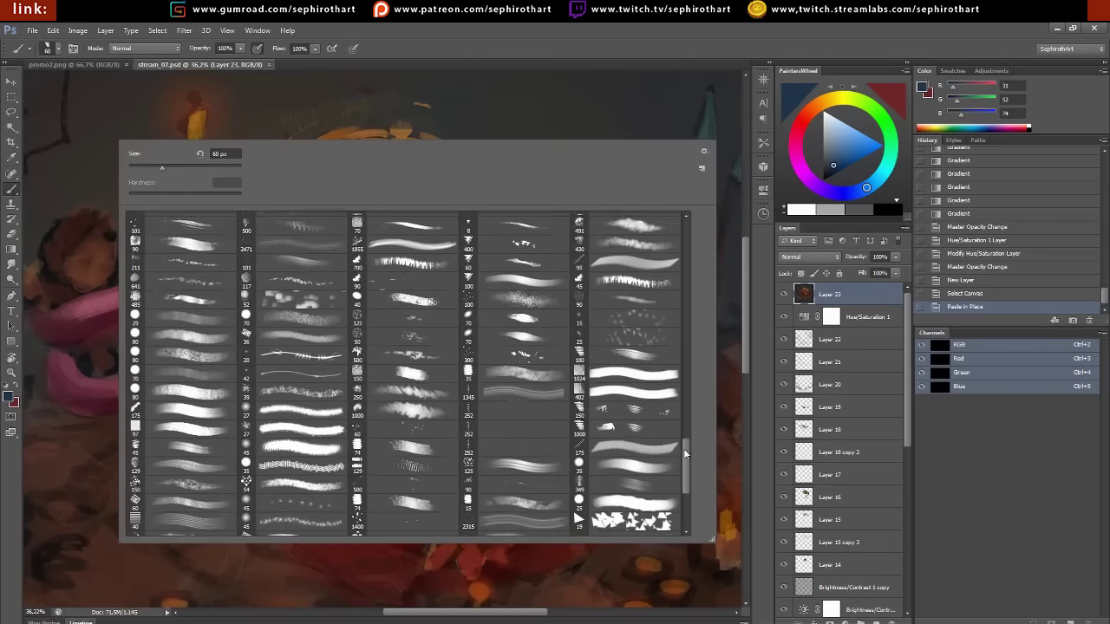
drag(683, 448, 683, 470)
click(613, 433)
key(Return)
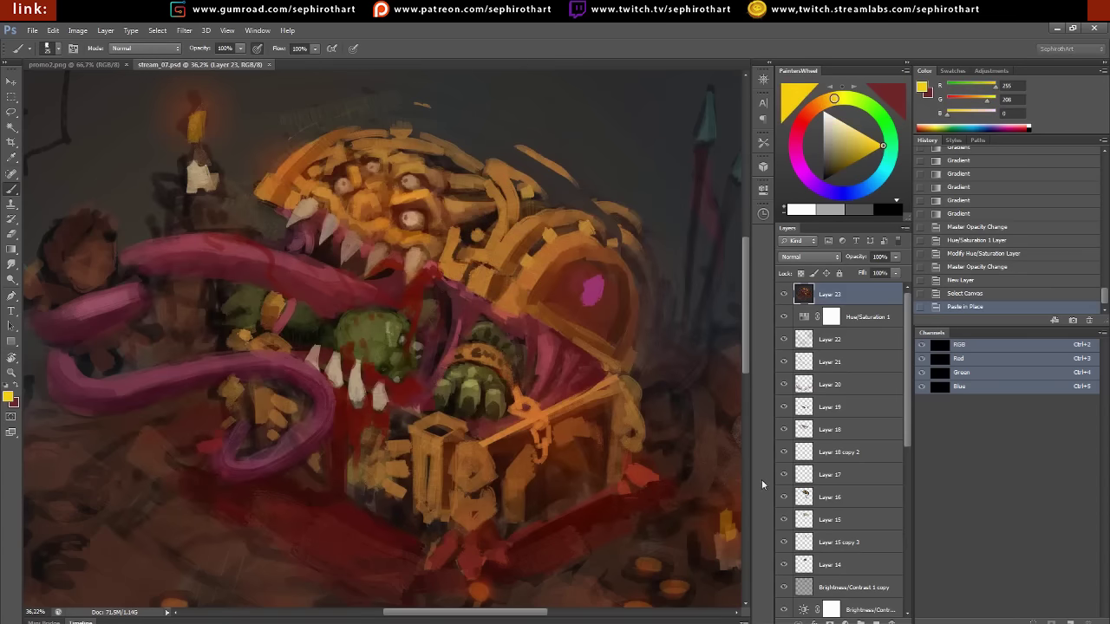
Paint and smudge highlight strokes along the chest rim, undoing unwanted strokes
drag(338, 371, 297, 317)
key(r)
right_click(297, 317)
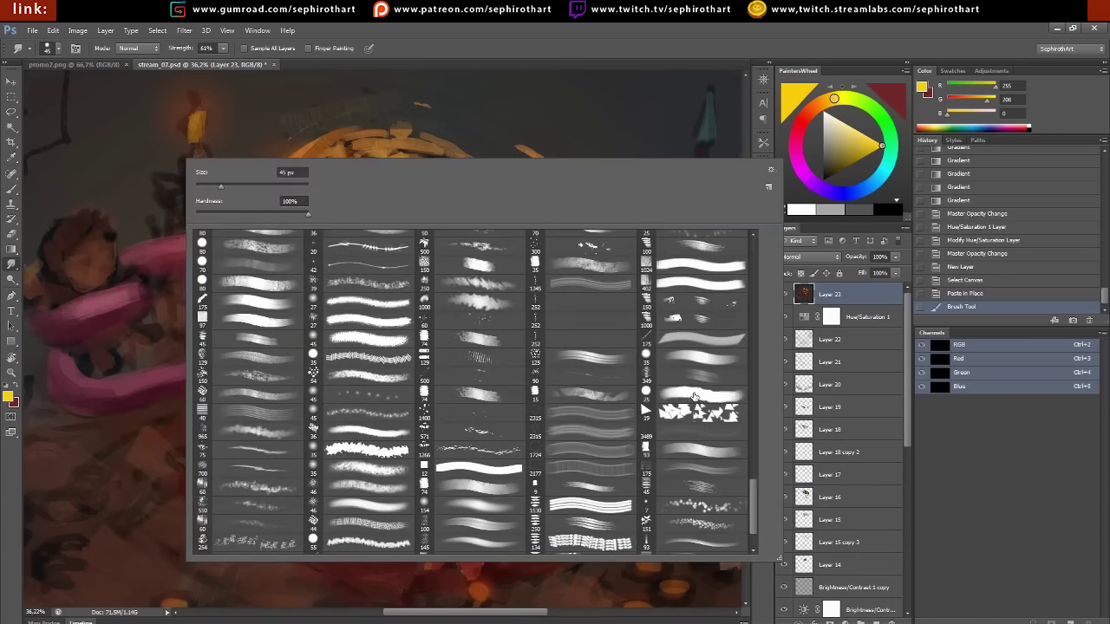
key(Escape)
mouse_move(525, 322)
mouse_down()
mouse_move(490, 275)
mouse_move(477, 289)
mouse_move(531, 223)
mouse_up()
key(b)
key(r)
key(ctrl+alt+z)
key(ctrl+alt+z)
key(ctrl+alt+z)
key(ctrl+alt+z)
key(ctrl+alt+z)
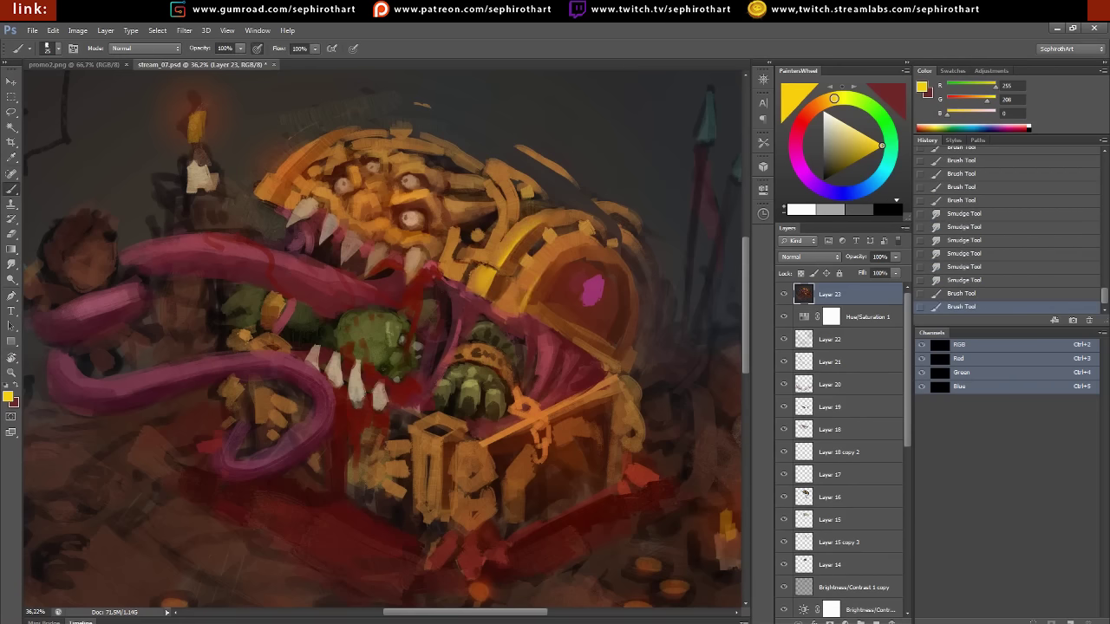
mouse_move(525, 309)
mouse_down()
mouse_move(545, 270)
mouse_move(525, 257)
mouse_up()
key(ctrl+alt+z)
key(b)
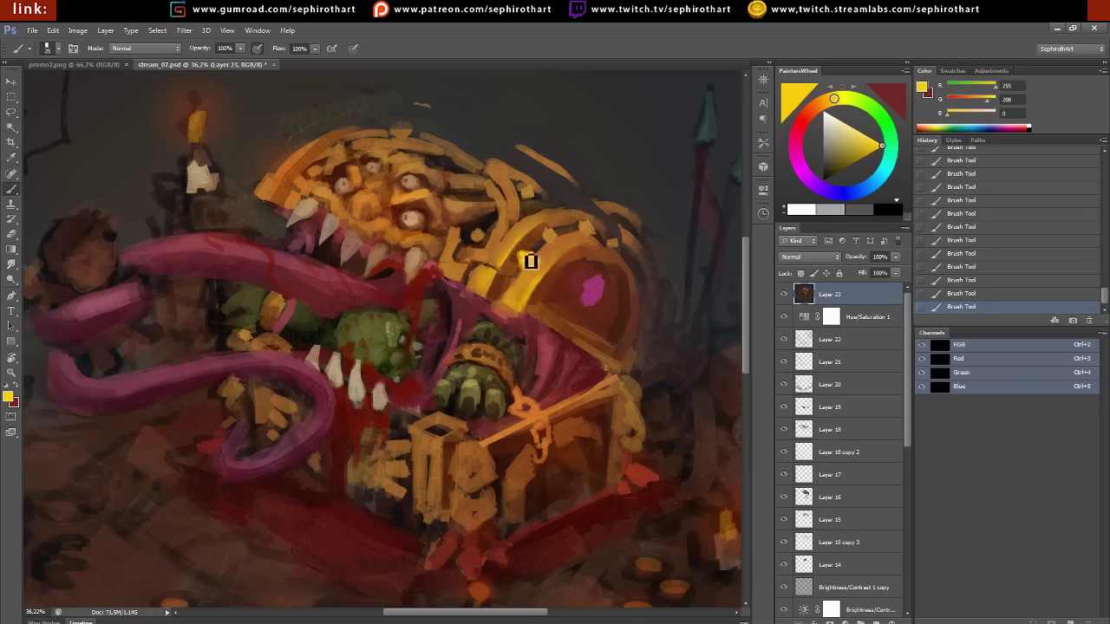
Sample dark red, browns, orange and gold from the chest lid, then add Layer 24
alt+click(533, 261)
alt+click(550, 236)
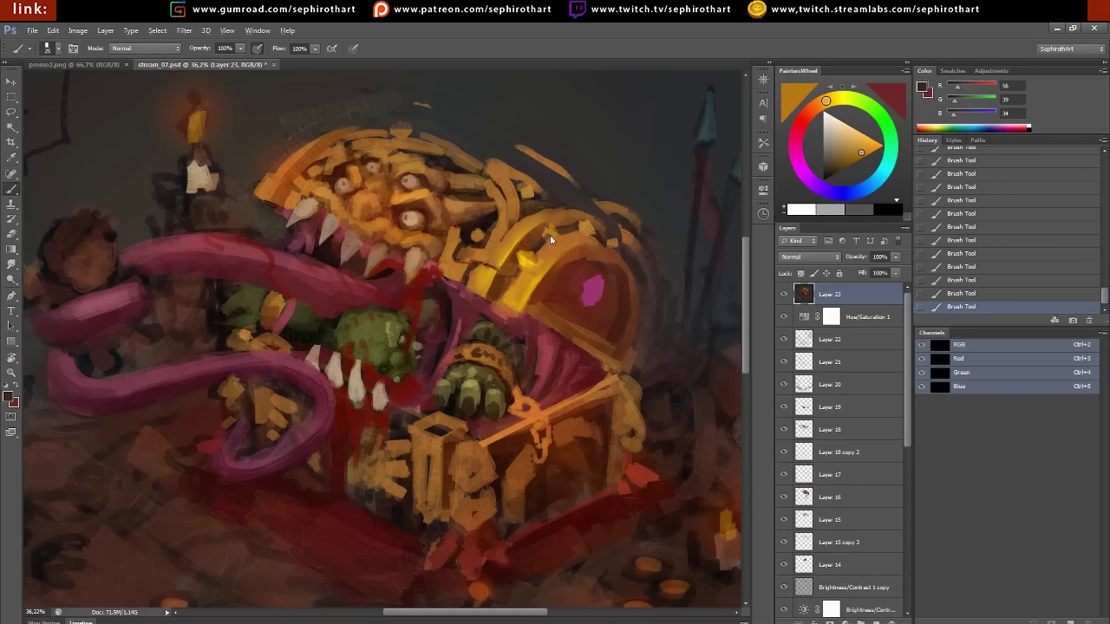
alt+click(494, 277)
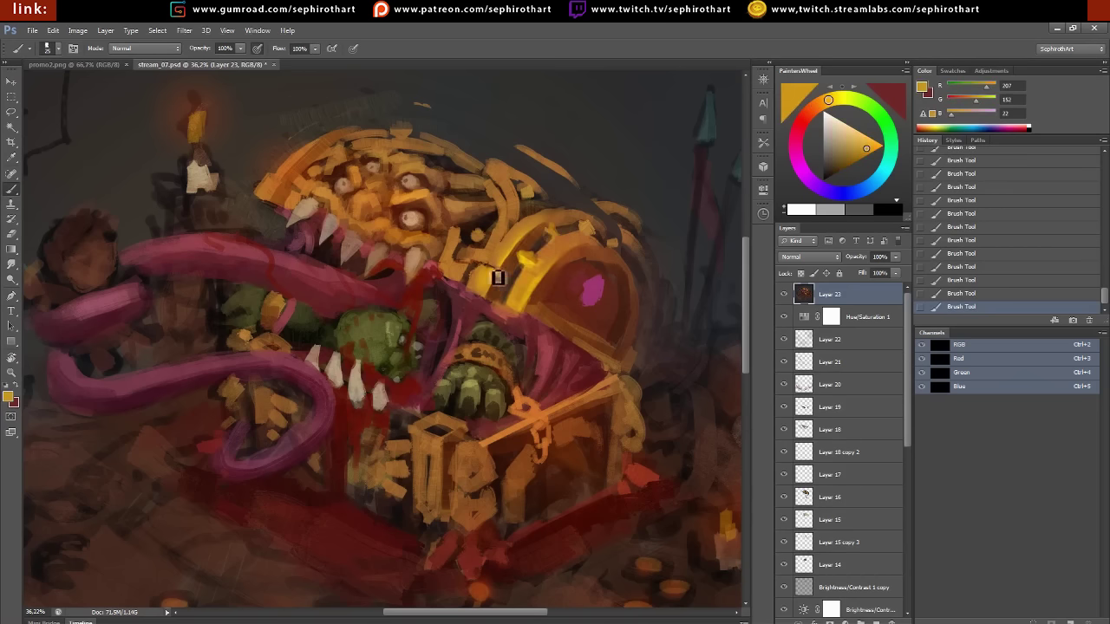
alt+click(500, 283)
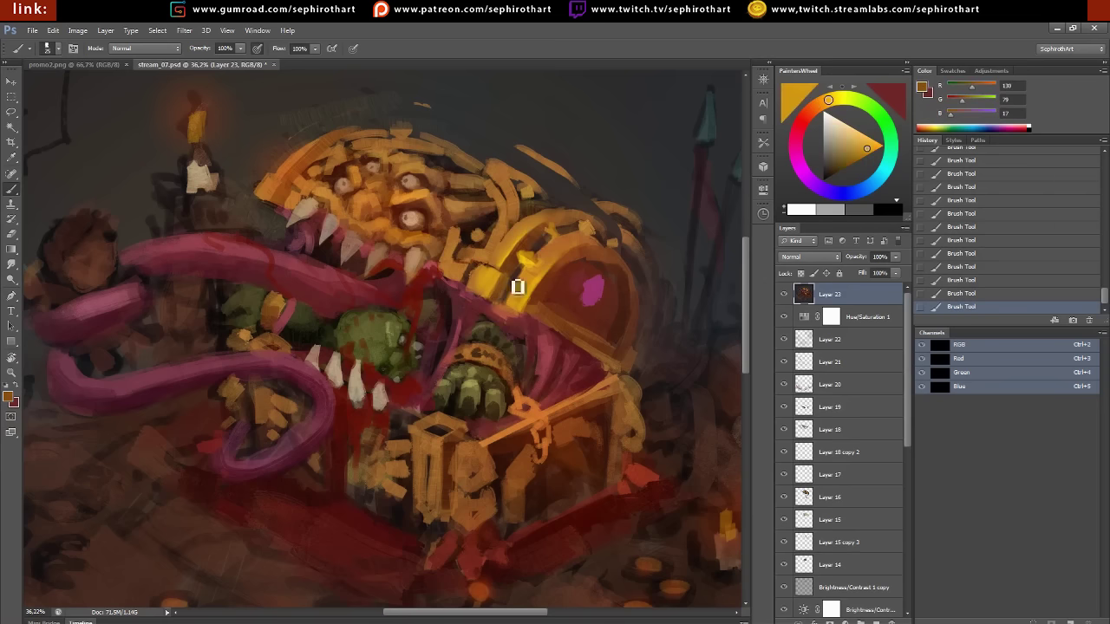
alt+click(484, 274)
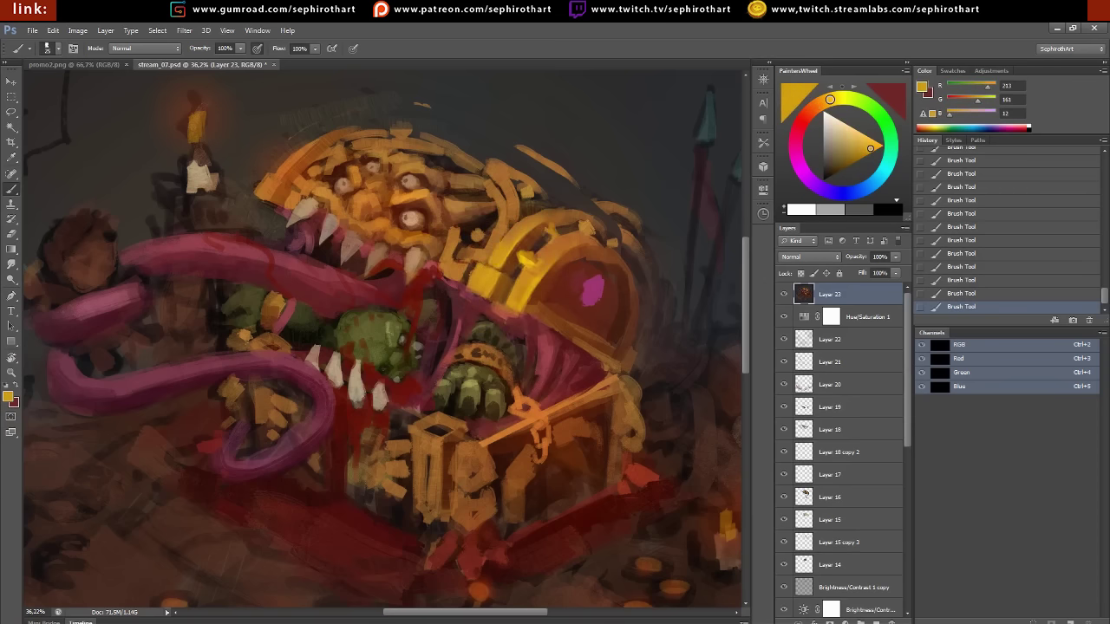
alt+click(548, 227)
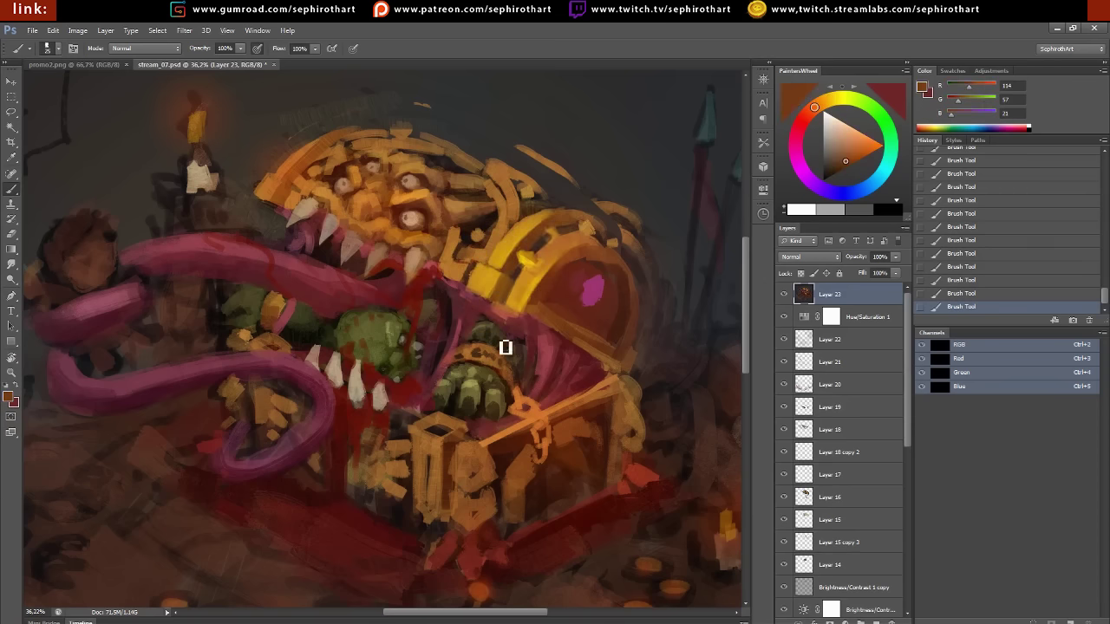
key(ctrl+shift+alt+n)
Draw a straight dark line and tilt it diagonally along the lid, then add a new layer
shift+click(219, 170)
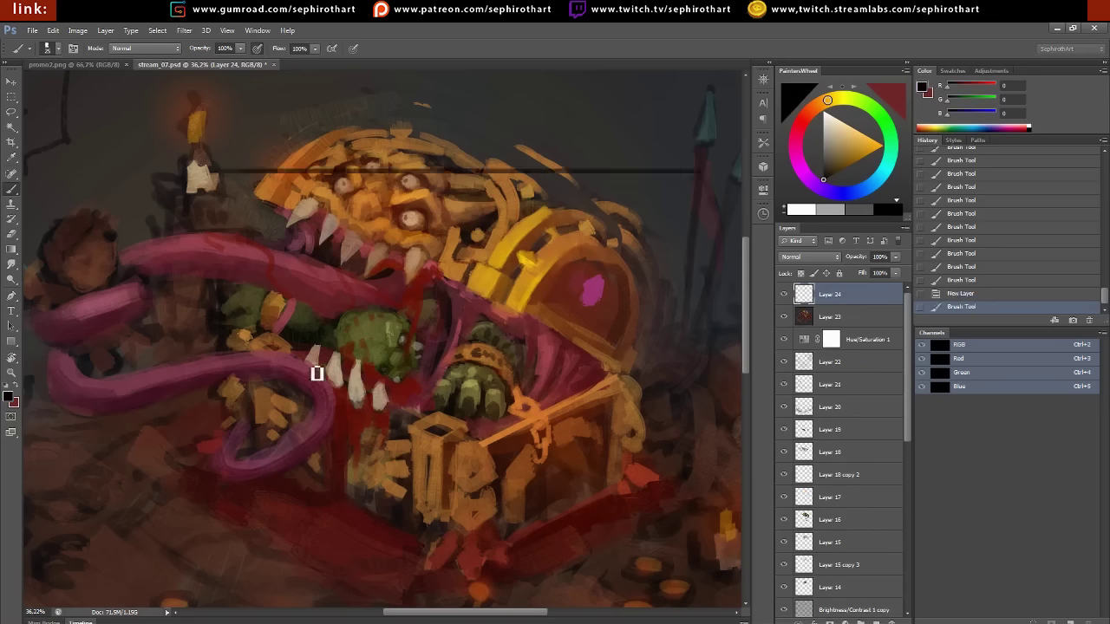
key(ctrl+t)
mouse_move(541, 164)
mouse_down()
mouse_move(503, 218)
mouse_move(511, 199)
mouse_up()
key(Return)
key(ctrl+shift+alt+n)
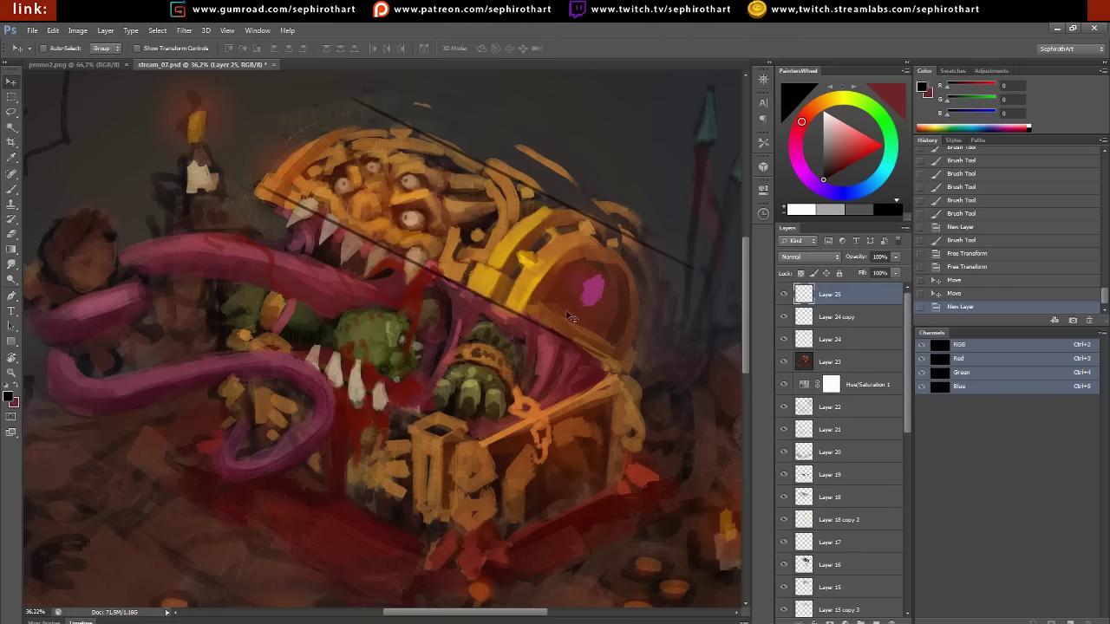
key(b)
Paint a bright yellow arch along the lid's top around the pink eye, sampling browns and orange
alt+click(527, 280)
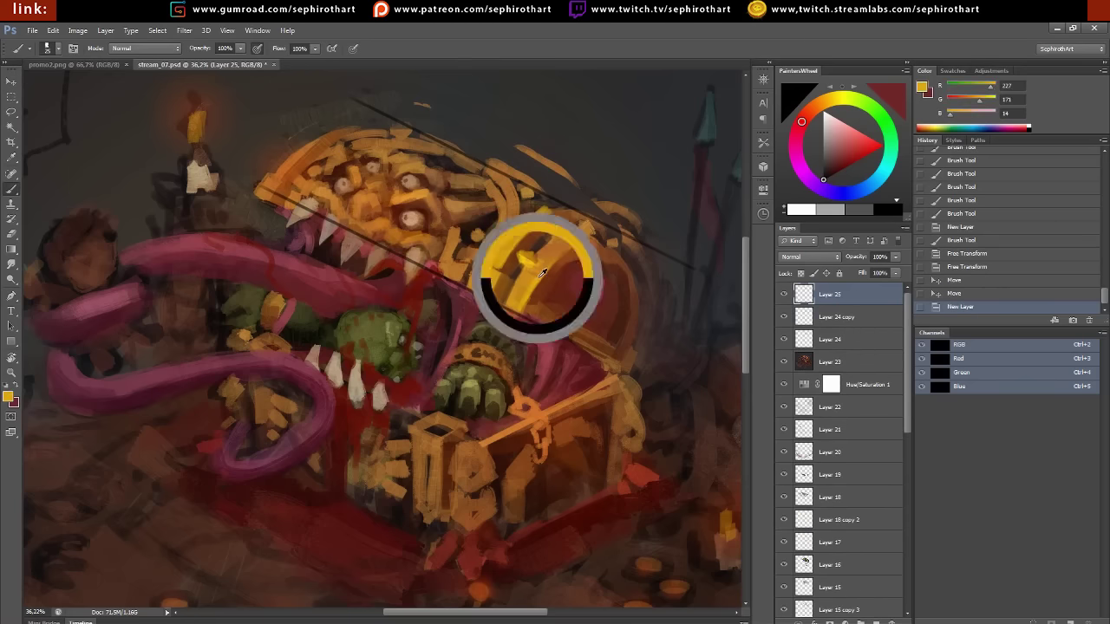
mouse_move(565, 251)
mouse_down()
mouse_move(620, 257)
mouse_move(650, 296)
mouse_up()
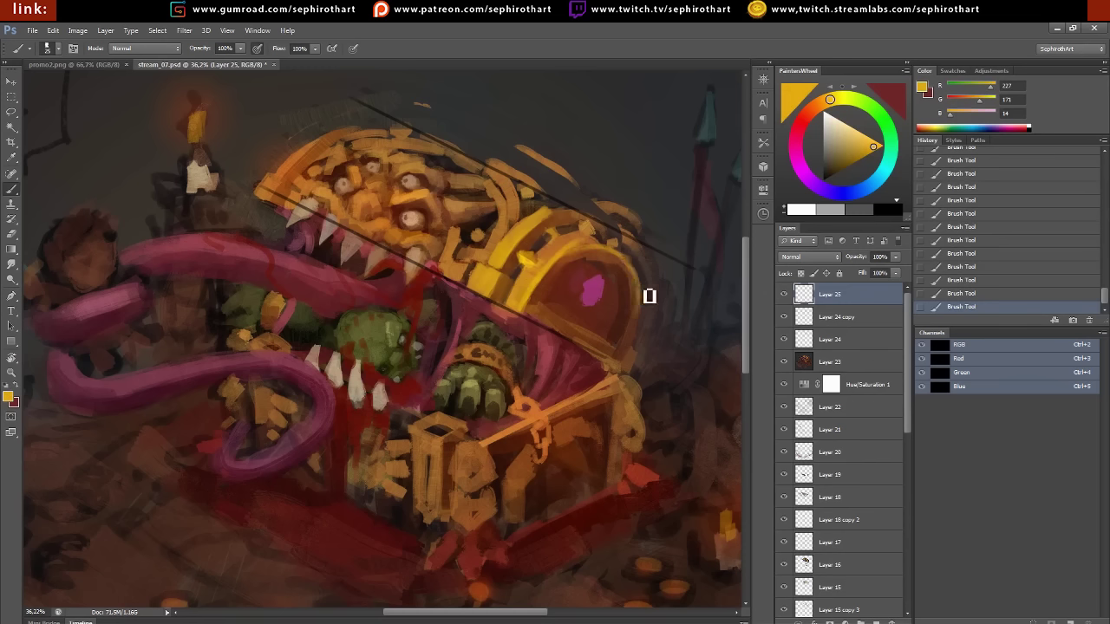
drag(519, 213, 630, 246)
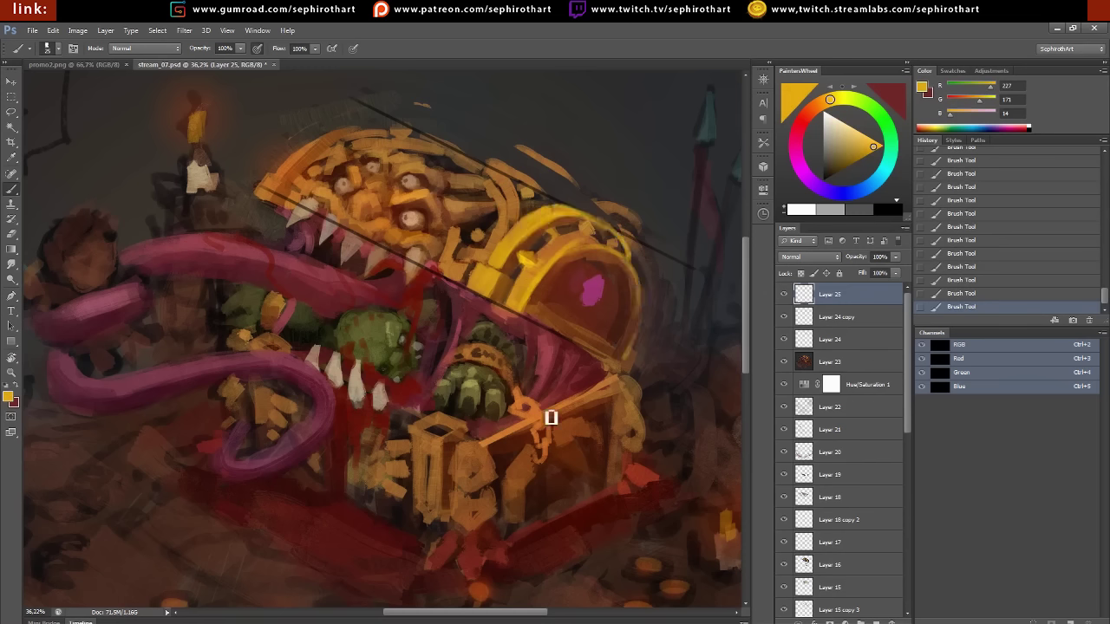
alt+click(634, 248)
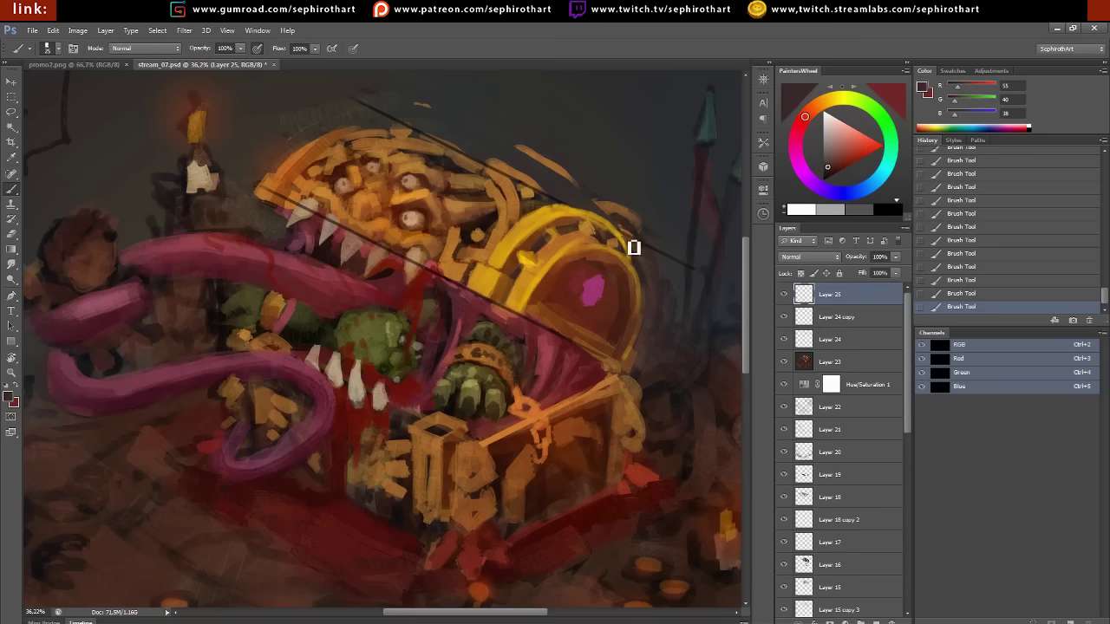
alt+click(582, 246)
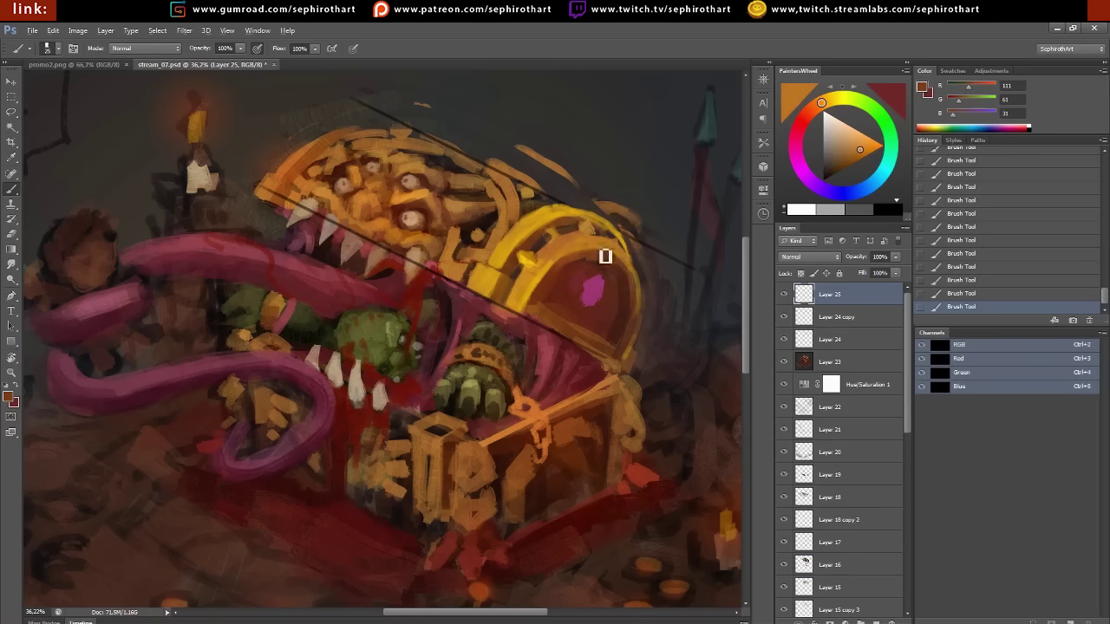
alt+click(615, 255)
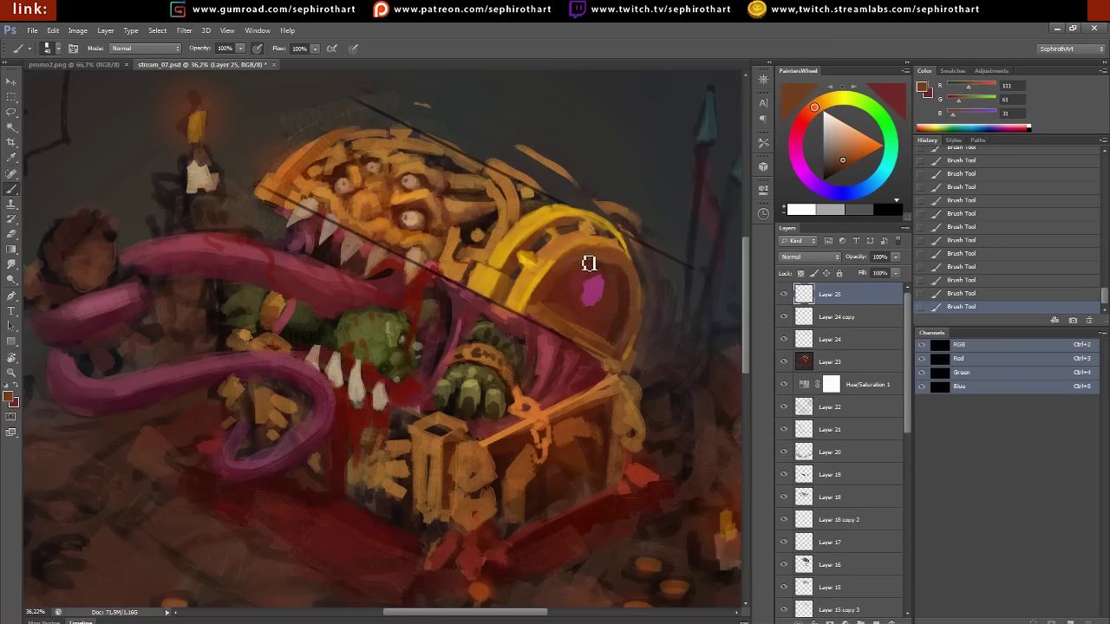
Pan to the candles at lower right and paint a red-orange glow into the left flame
drag(736, 513, 589, 483)
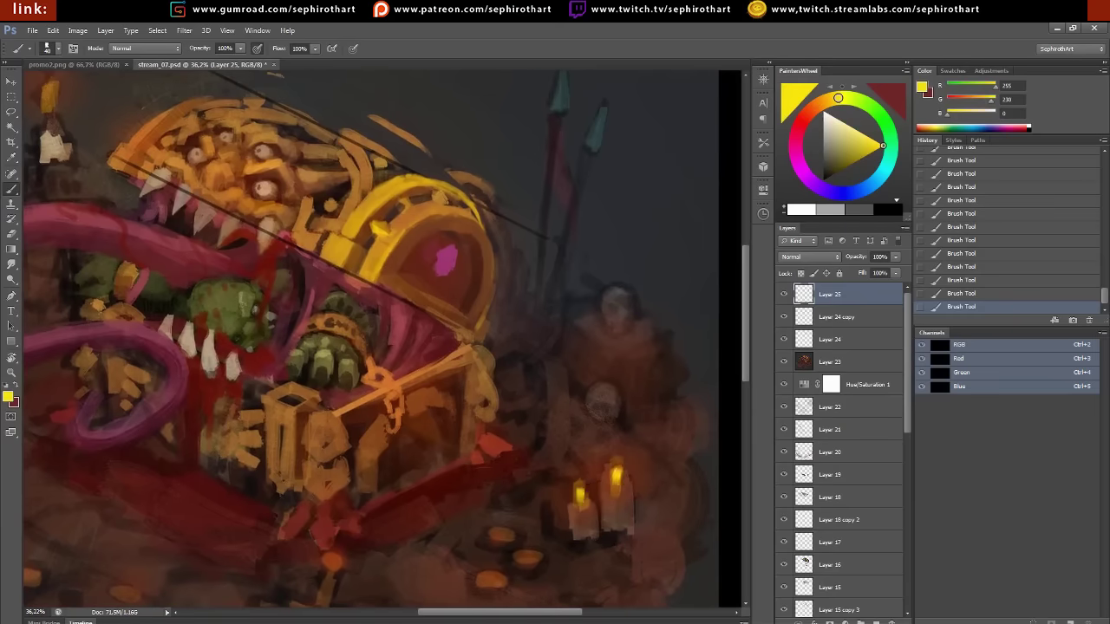
click(578, 492)
alt+click(579, 491)
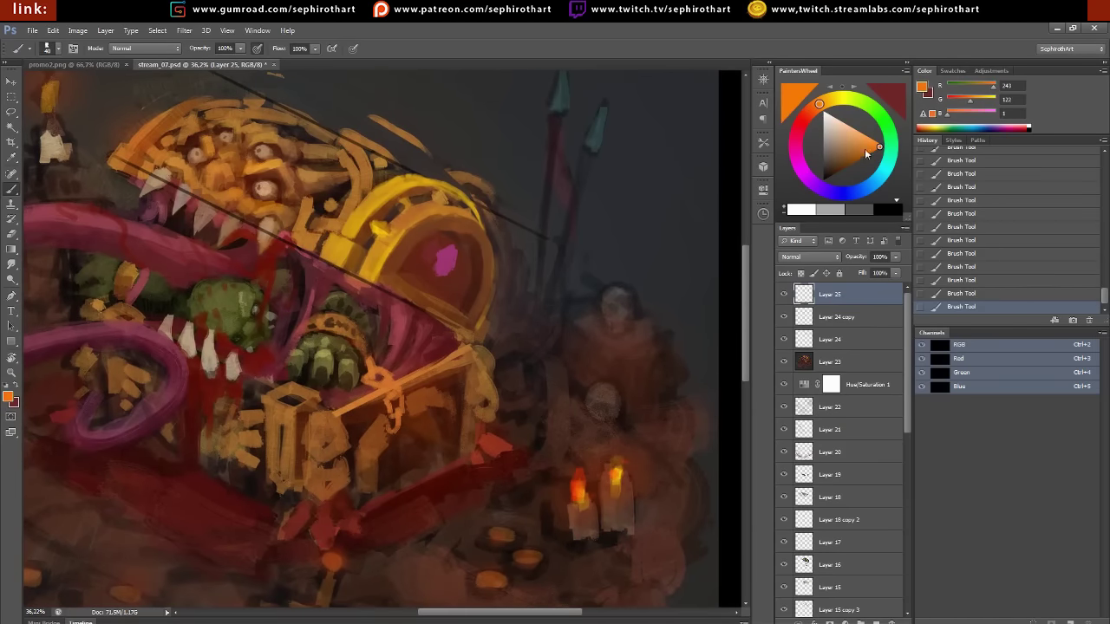
Repaint the gold lid arch with sampled yellow highlights and dark brown shadows
alt+click(393, 277)
alt+click(410, 240)
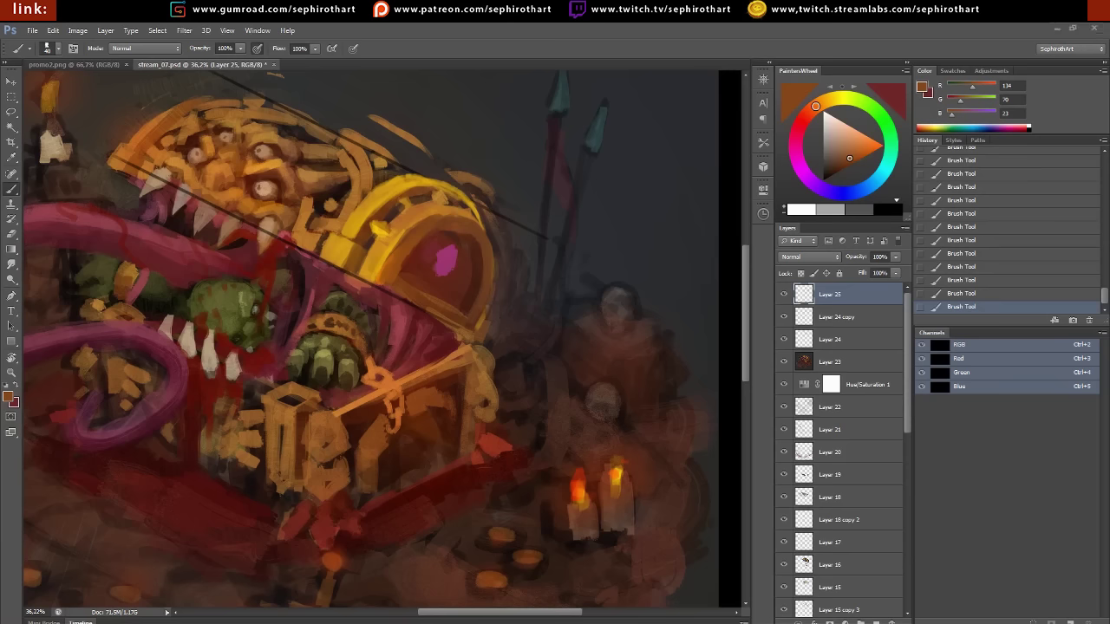
drag(376, 268, 404, 279)
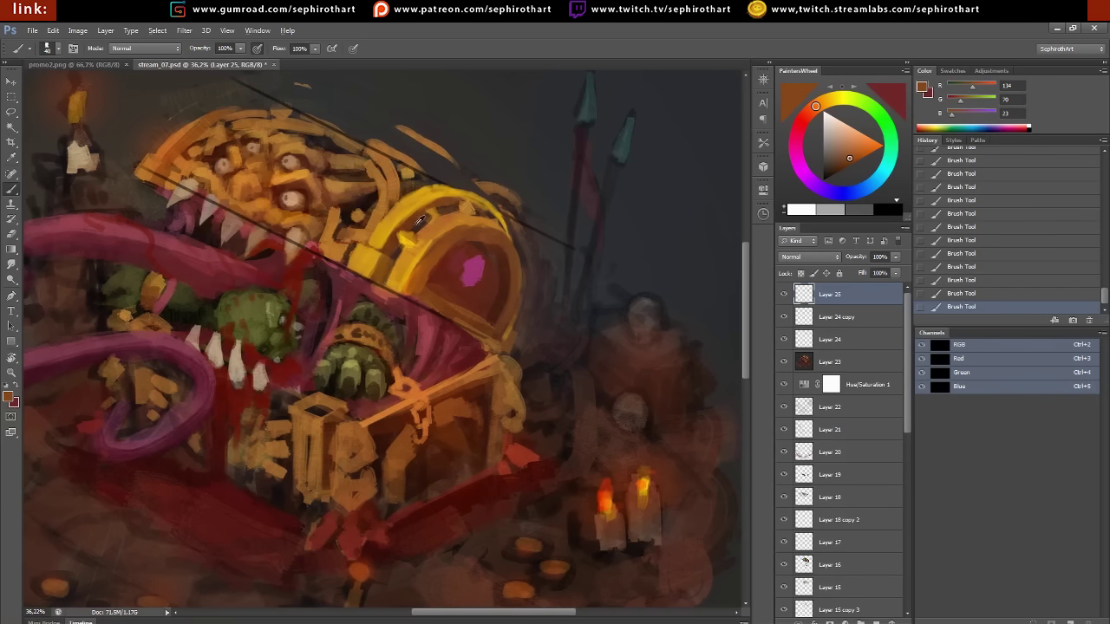
alt+click(425, 252)
alt+click(433, 210)
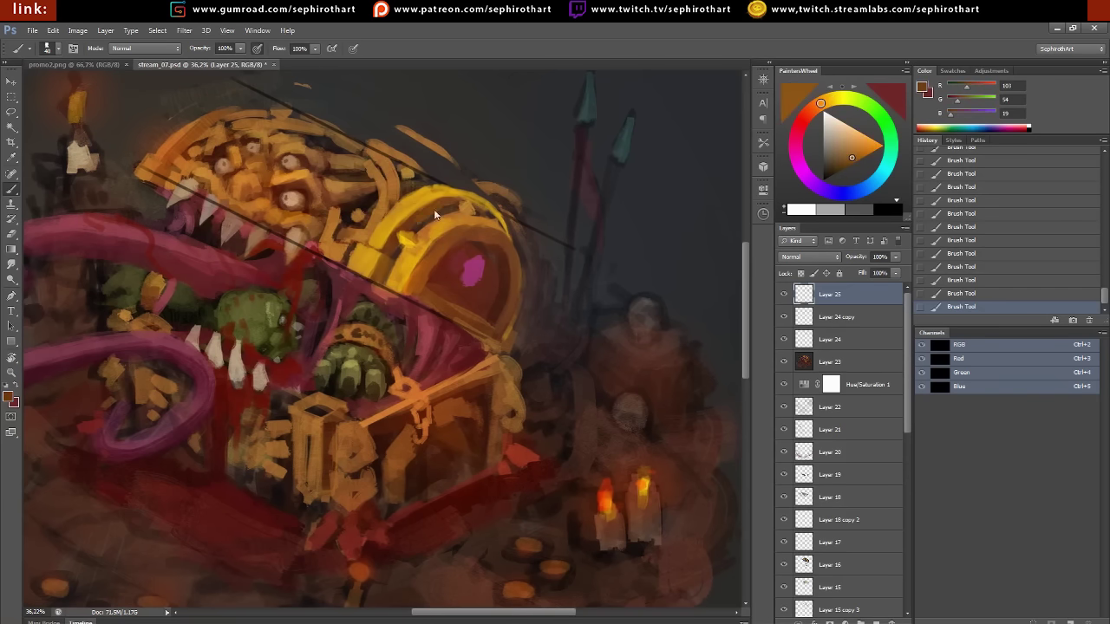
alt+click(448, 213)
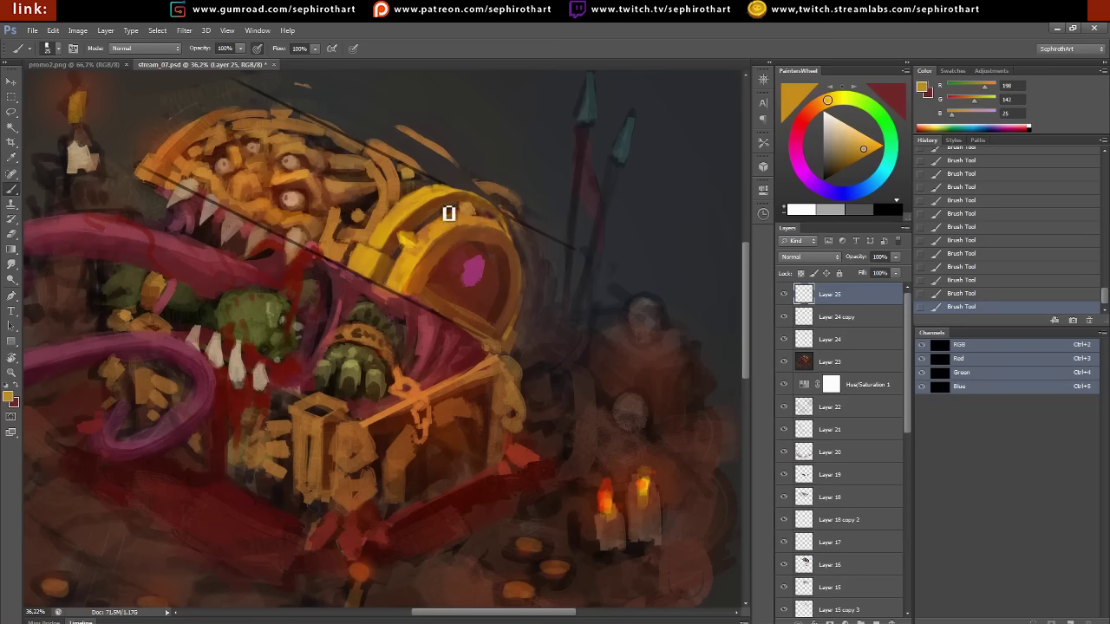
alt+click(452, 222)
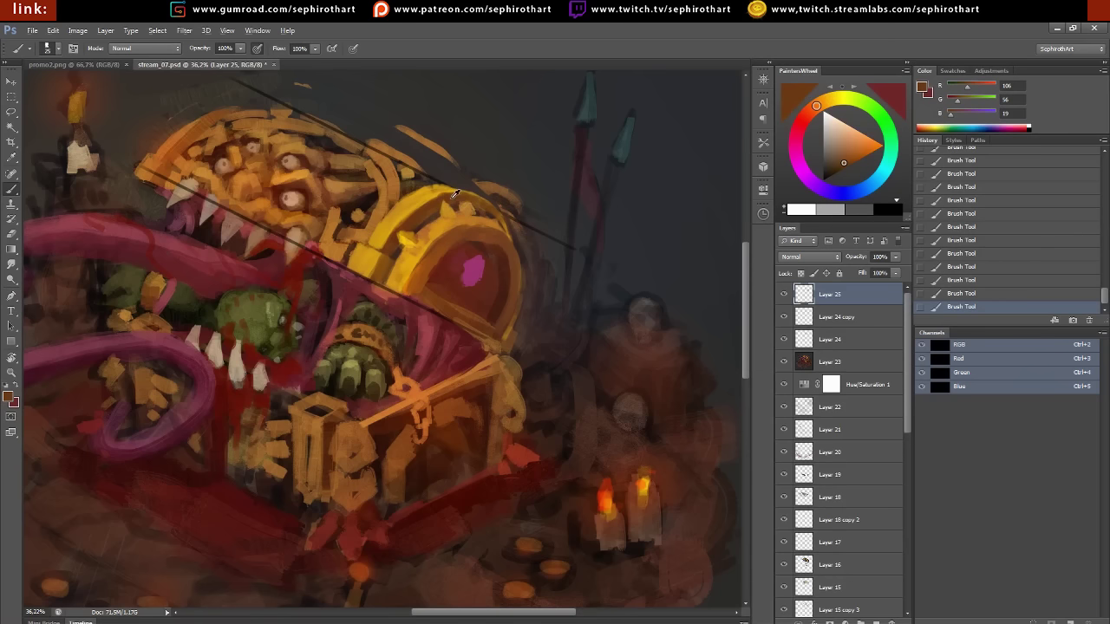
alt+click(452, 215)
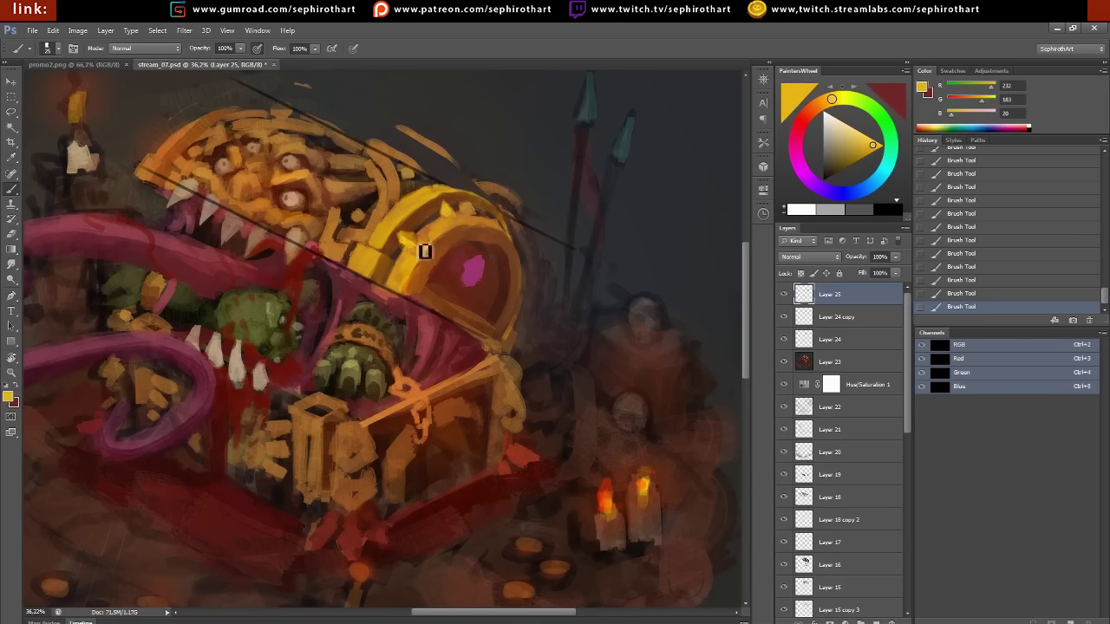
alt+click(455, 206)
Shade the round panel around the pink gem with orange, dark red and dark brown tones
alt+click(492, 223)
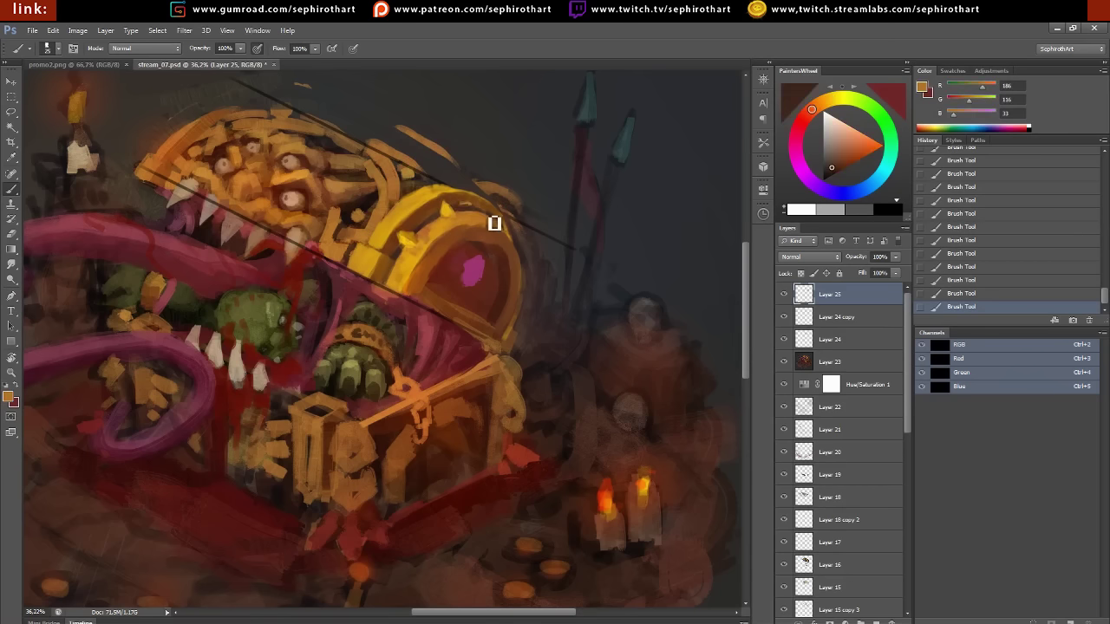
alt+click(450, 252)
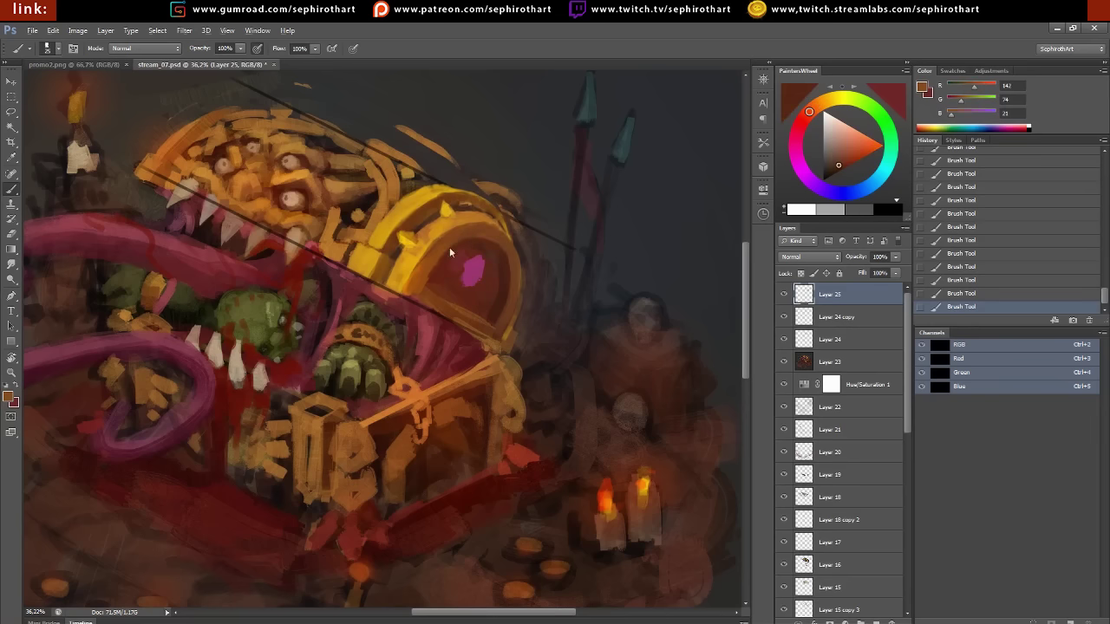
alt+click(441, 213)
alt+click(431, 279)
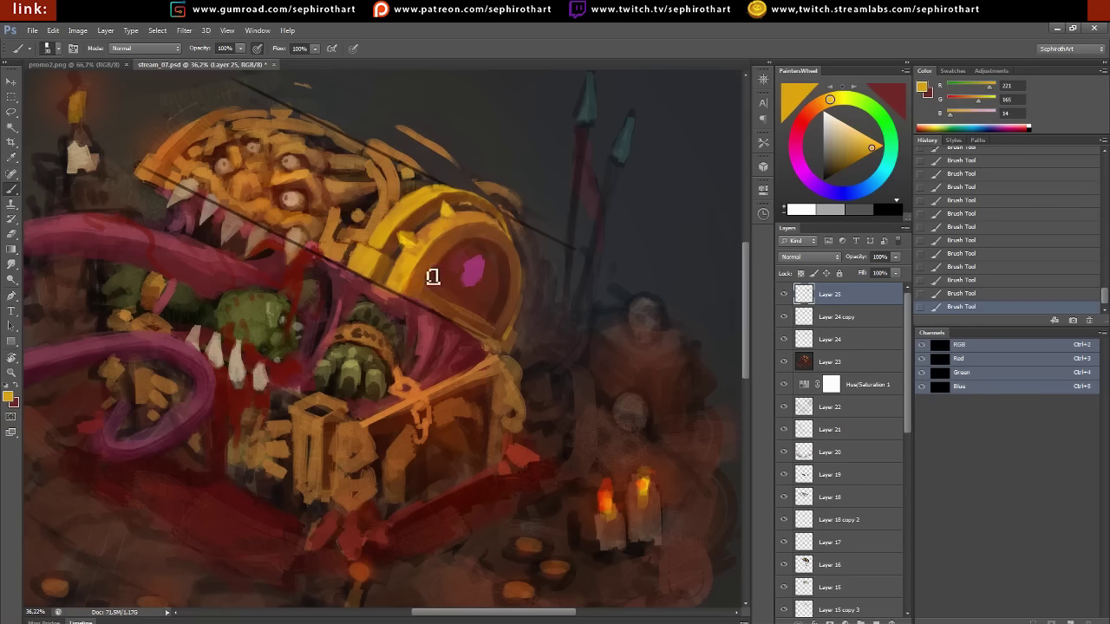
alt+click(441, 248)
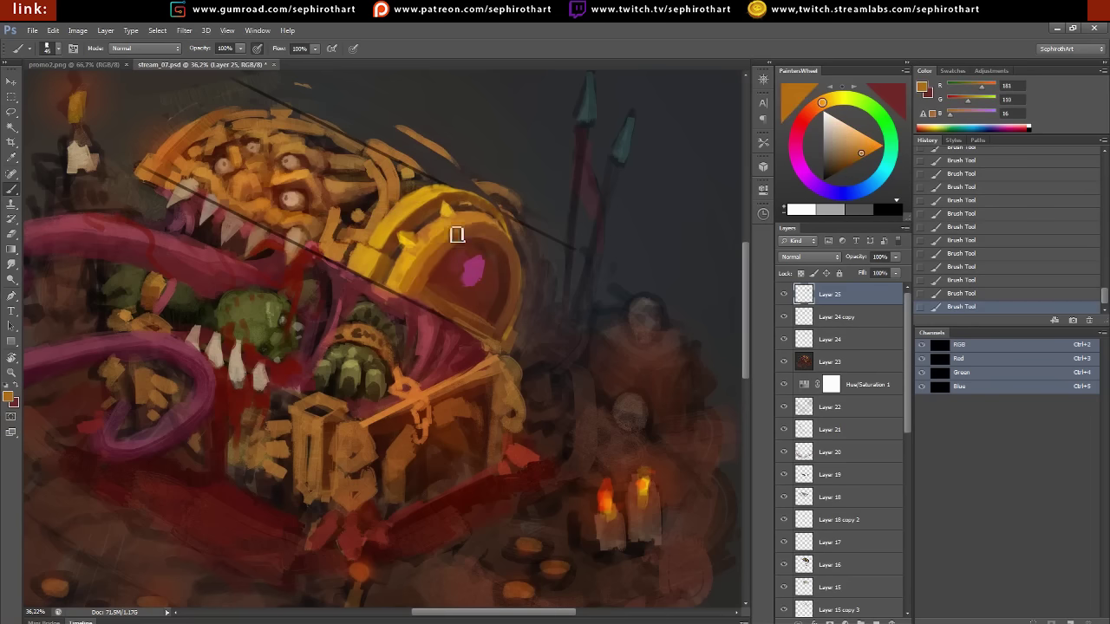
alt+click(457, 235)
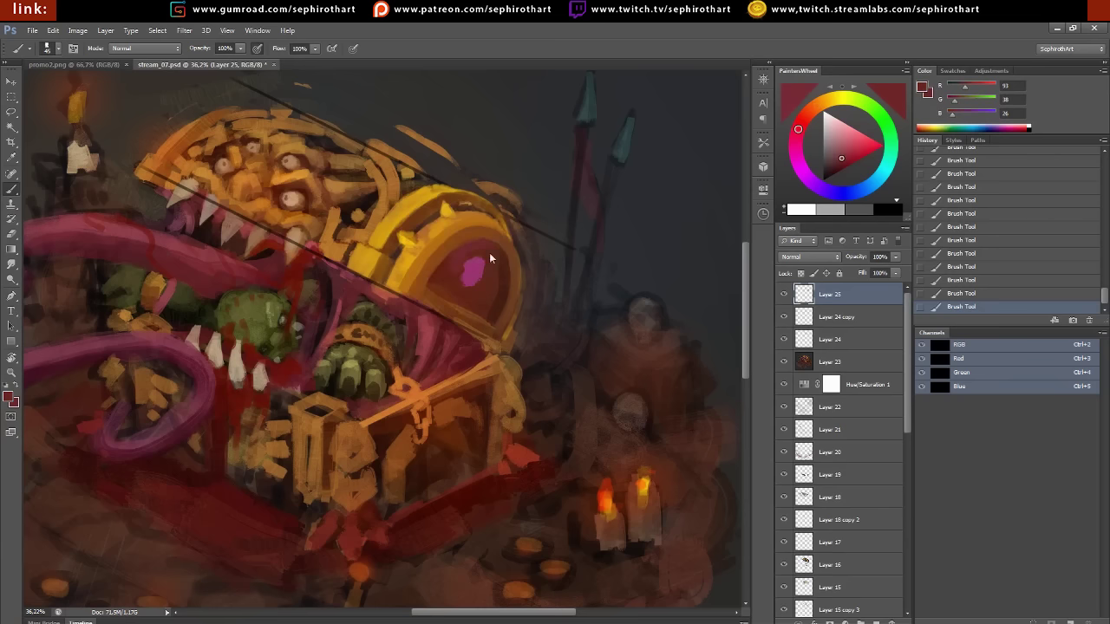
alt+click(503, 239)
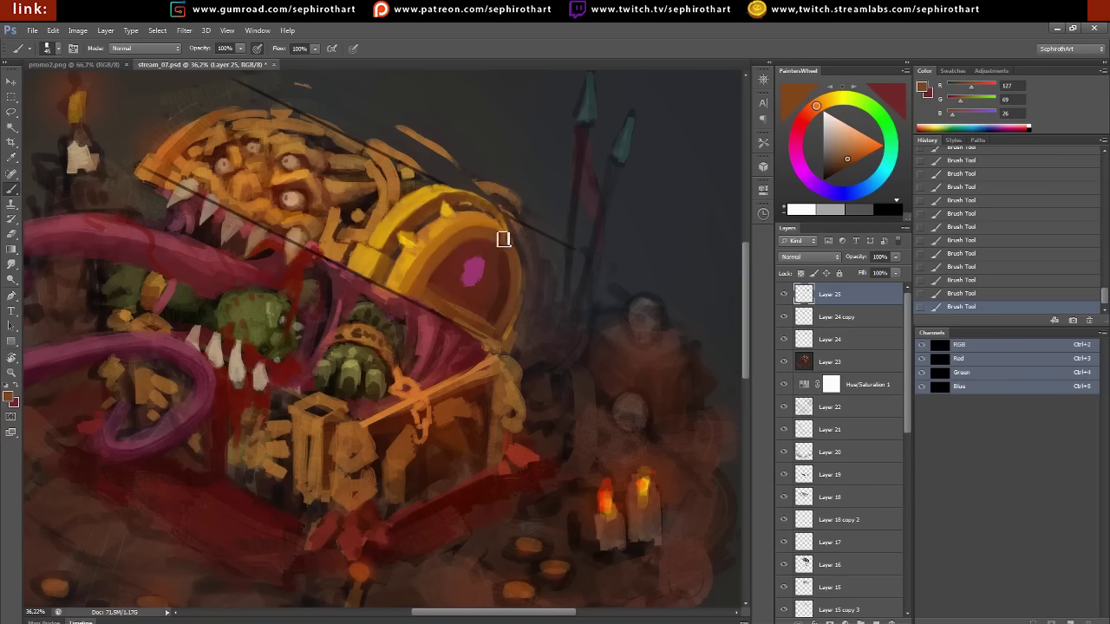
alt+click(509, 325)
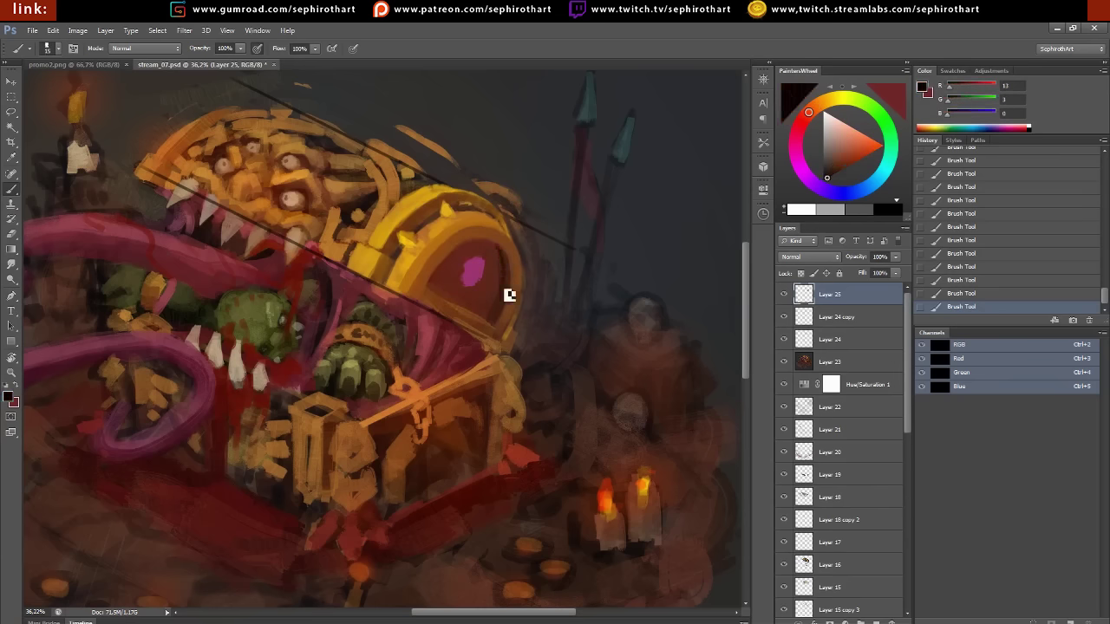
alt+click(439, 257)
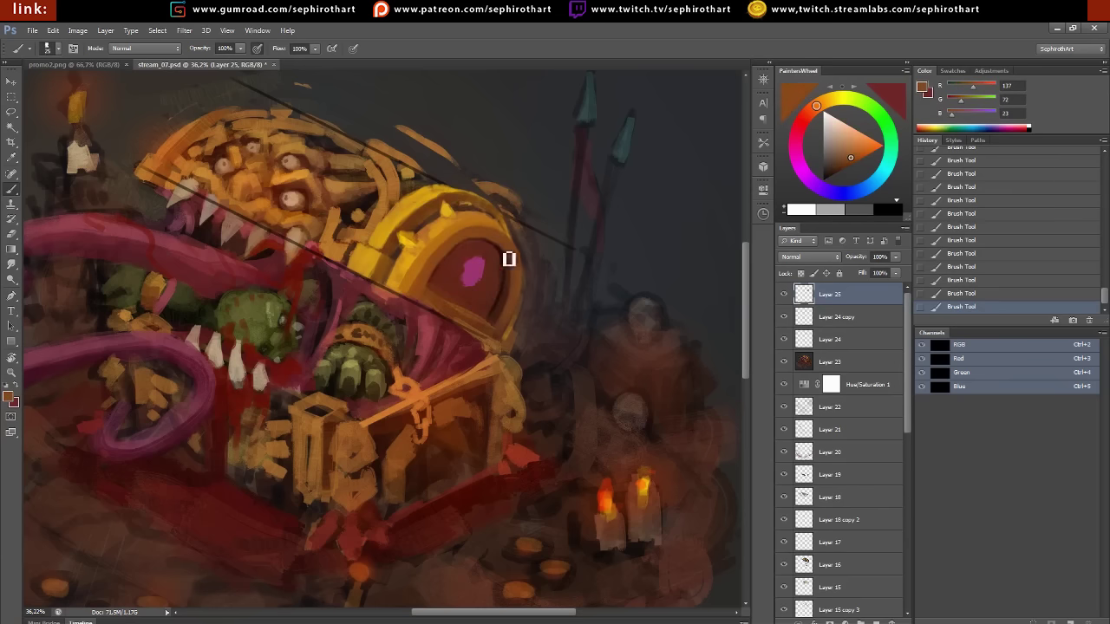
alt+click(506, 254)
alt+click(508, 300)
Paint the pink lid spot into a faceted gem with magenta, light pink and dark red
alt+click(476, 270)
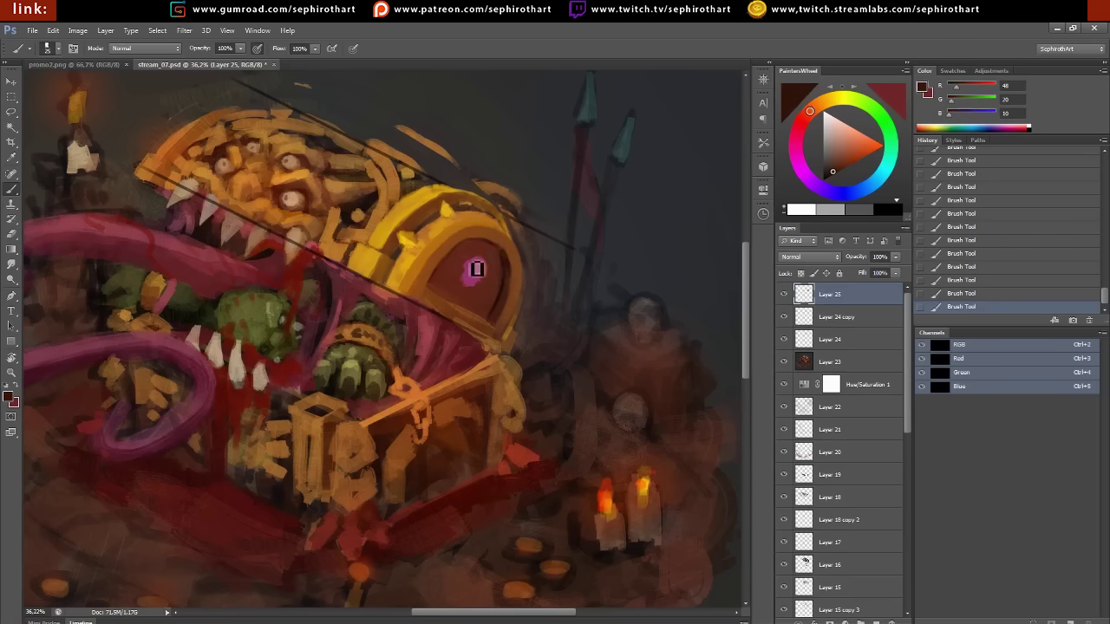
alt+click(473, 276)
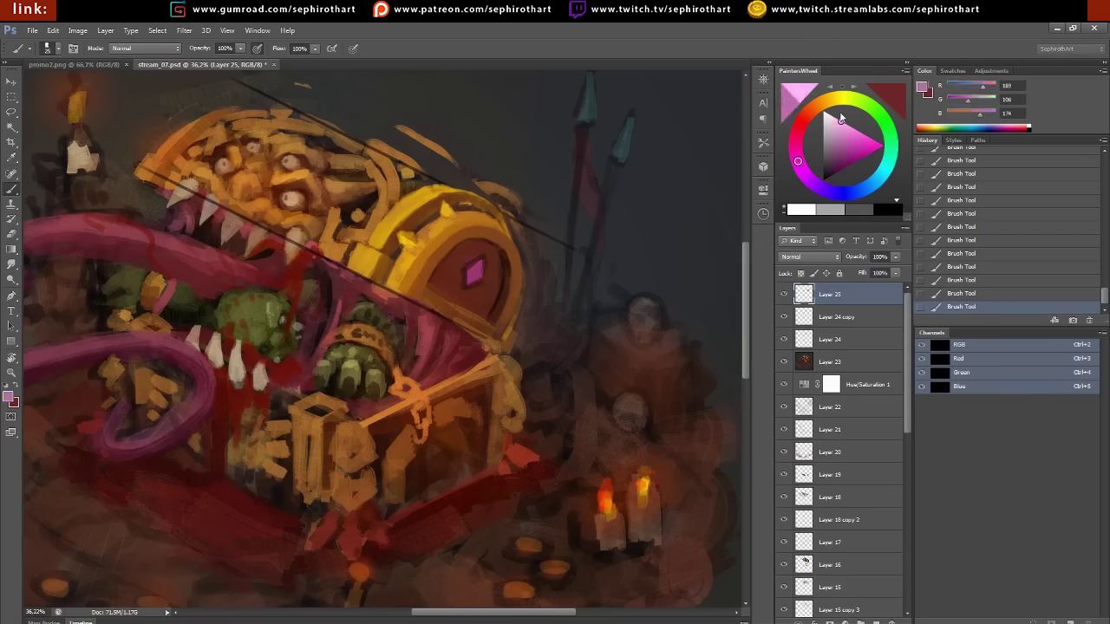
alt+click(475, 274)
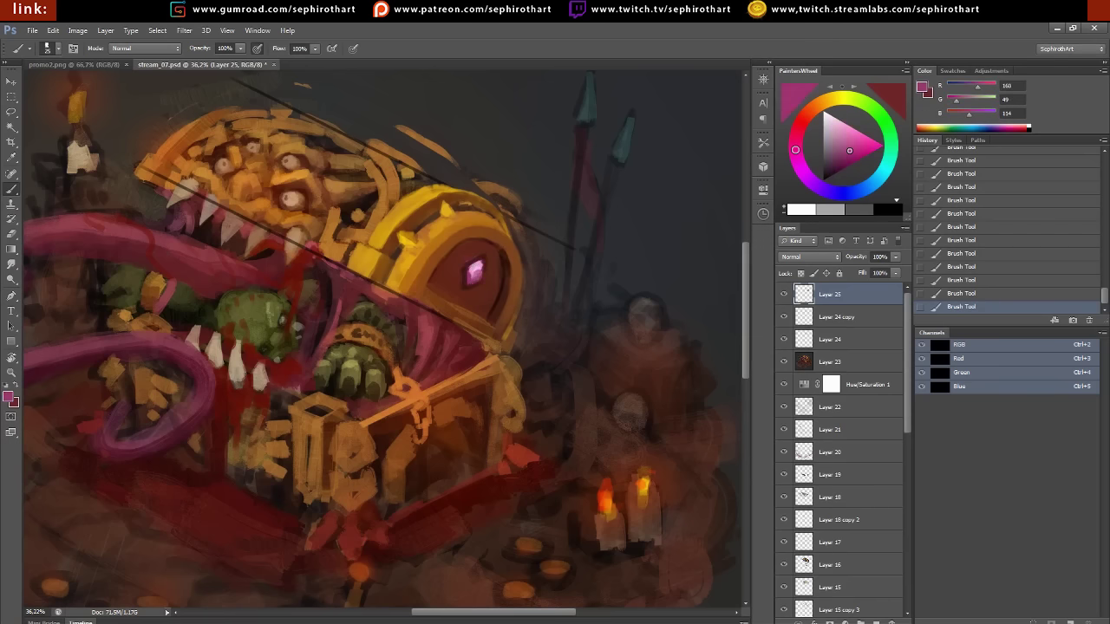
alt+click(478, 279)
alt+click(483, 280)
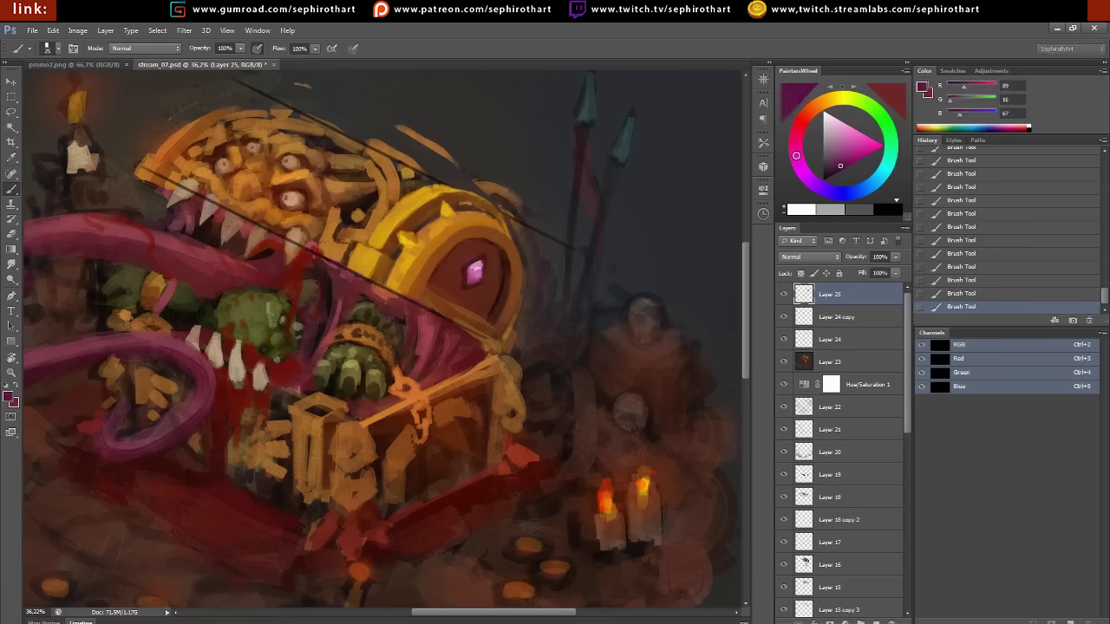
alt+click(492, 264)
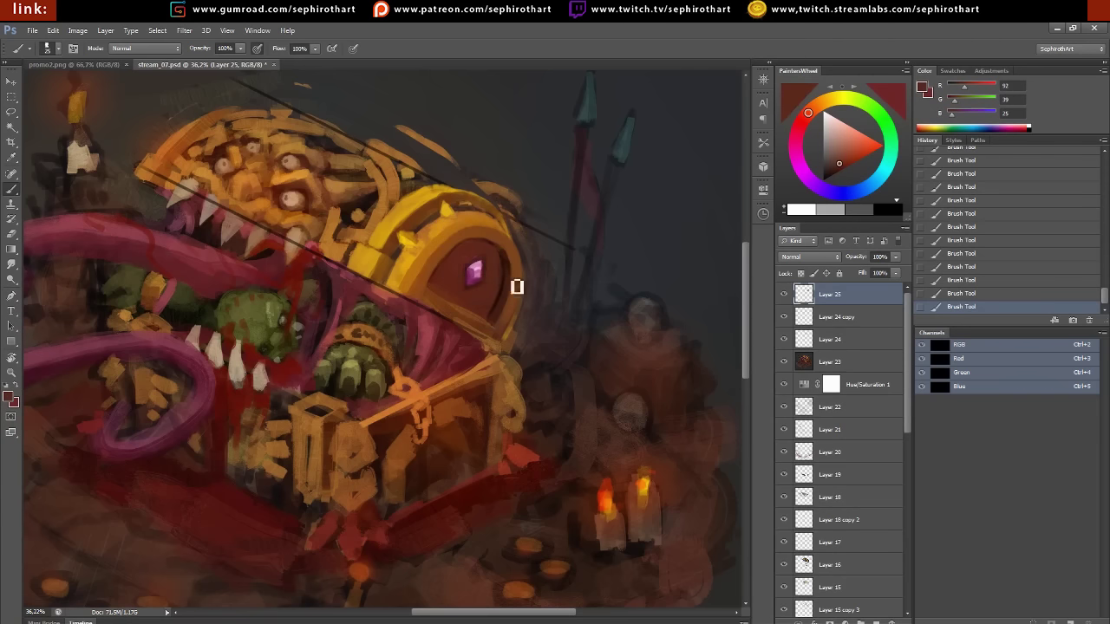
Polish the gold rim with sampled orange, yellow and darker gold tones
alt+click(434, 253)
alt+click(456, 226)
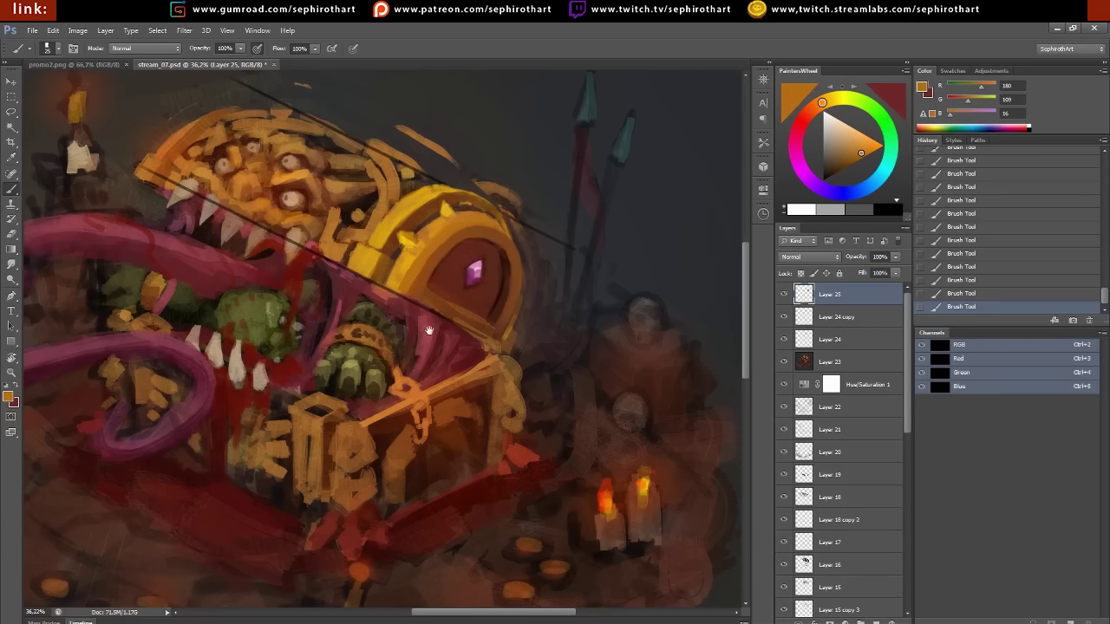
drag(429, 331, 512, 371)
alt+click(529, 248)
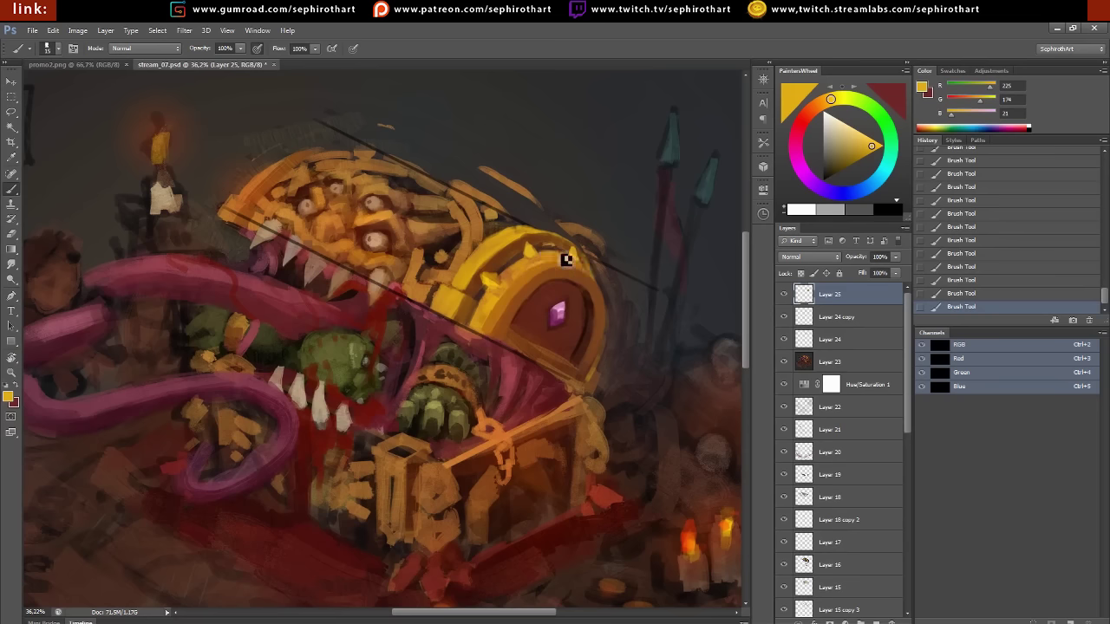
alt+click(555, 258)
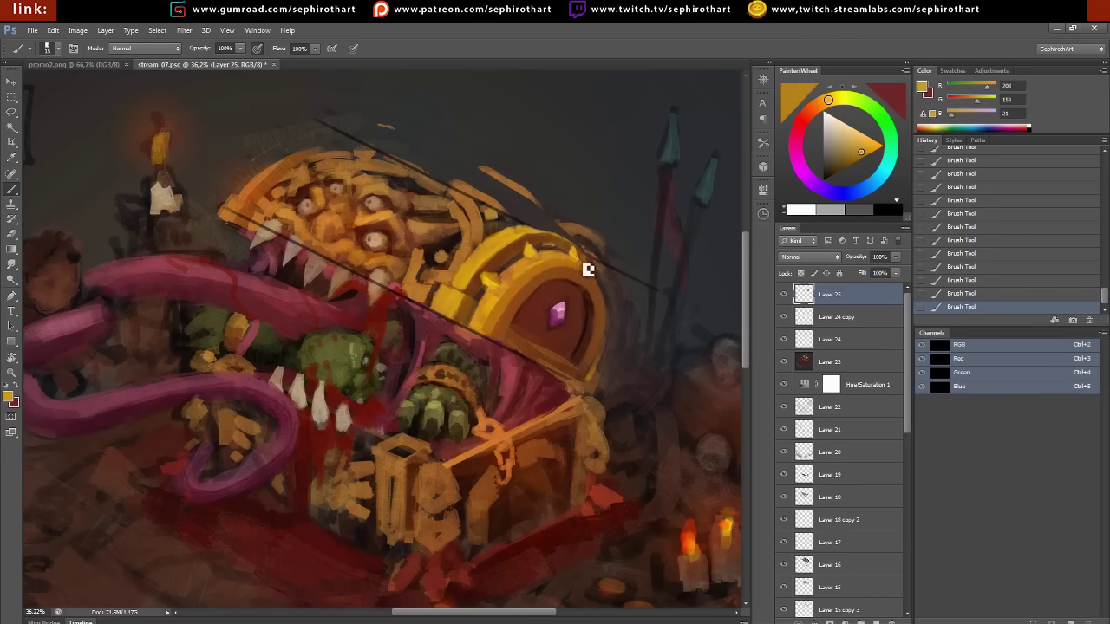
alt+click(602, 287)
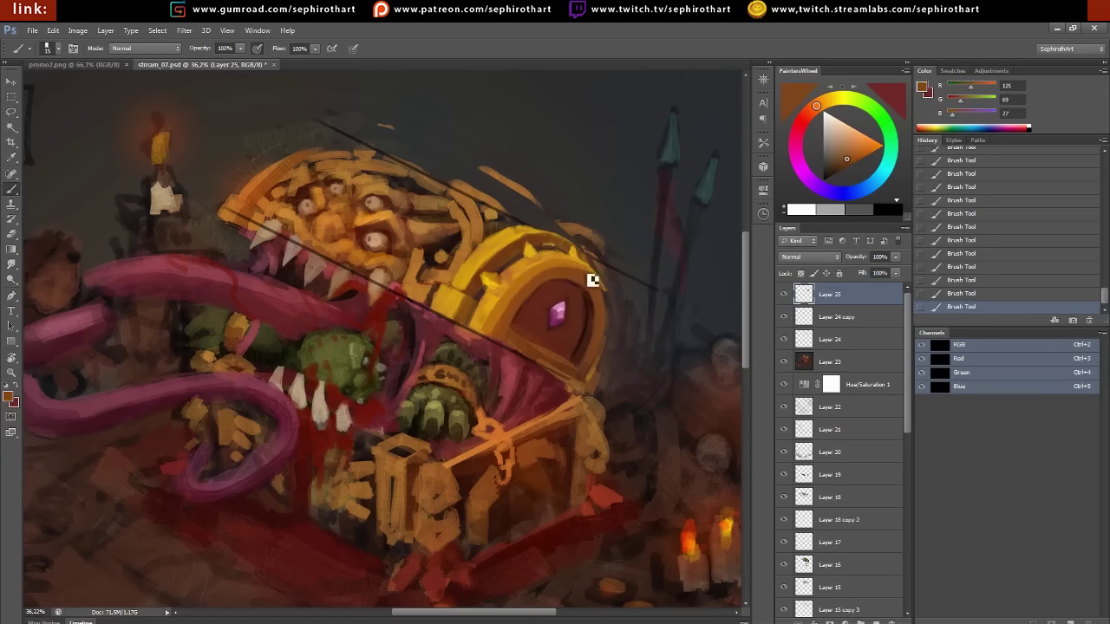
Switch the painting colour to black and add new Layer 26
alt+click(608, 282)
alt+click(599, 280)
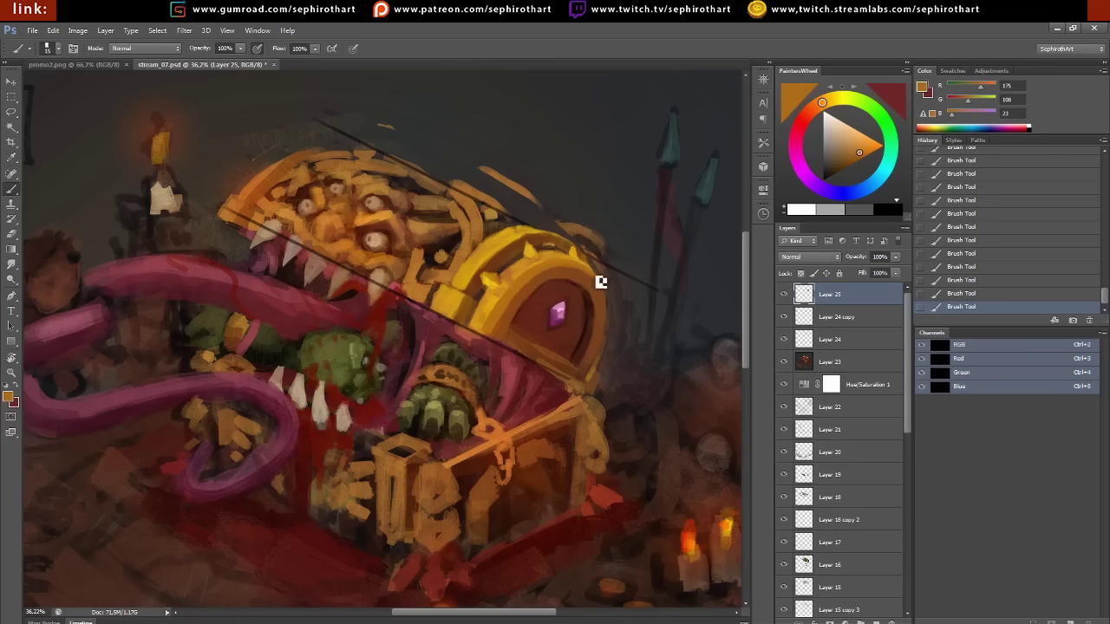
key(ctrl+shift+alt+n)
Fade Layer 24 copy's dark diagonal line to 42% opacity and return to Layer 26
drag(366, 359, 366, 382)
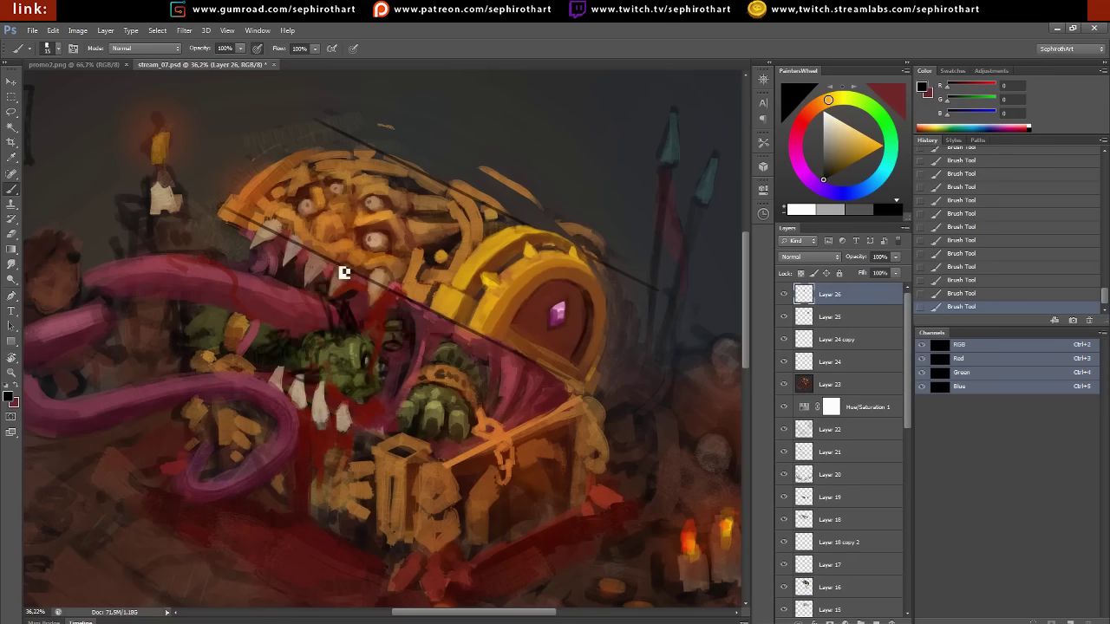
click(783, 339)
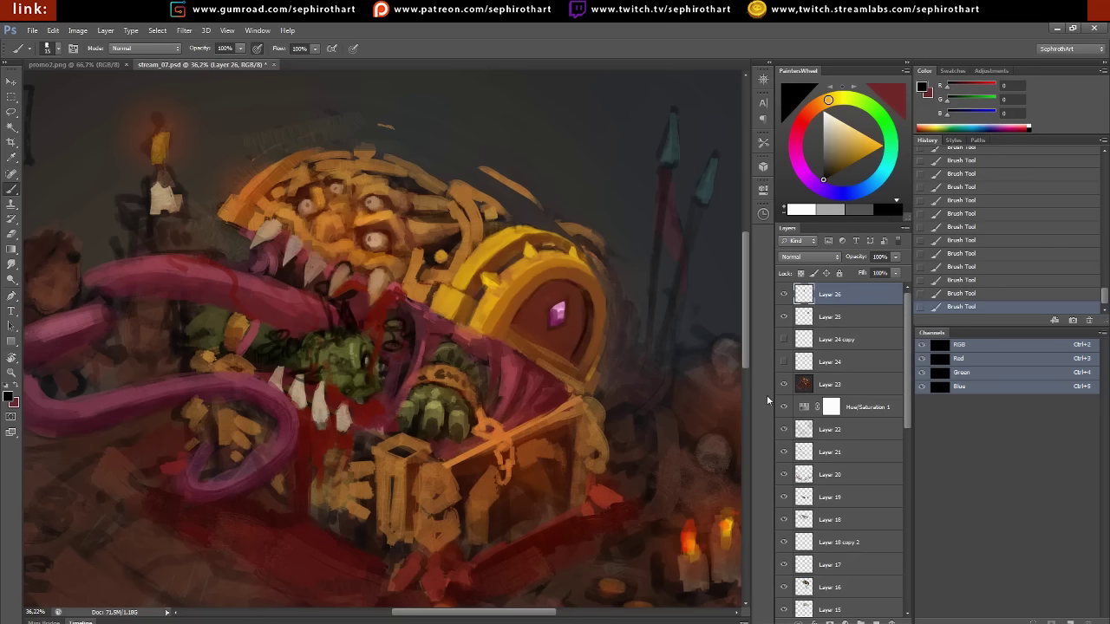
click(783, 339)
click(837, 339)
drag(895, 257, 843, 276)
click(836, 293)
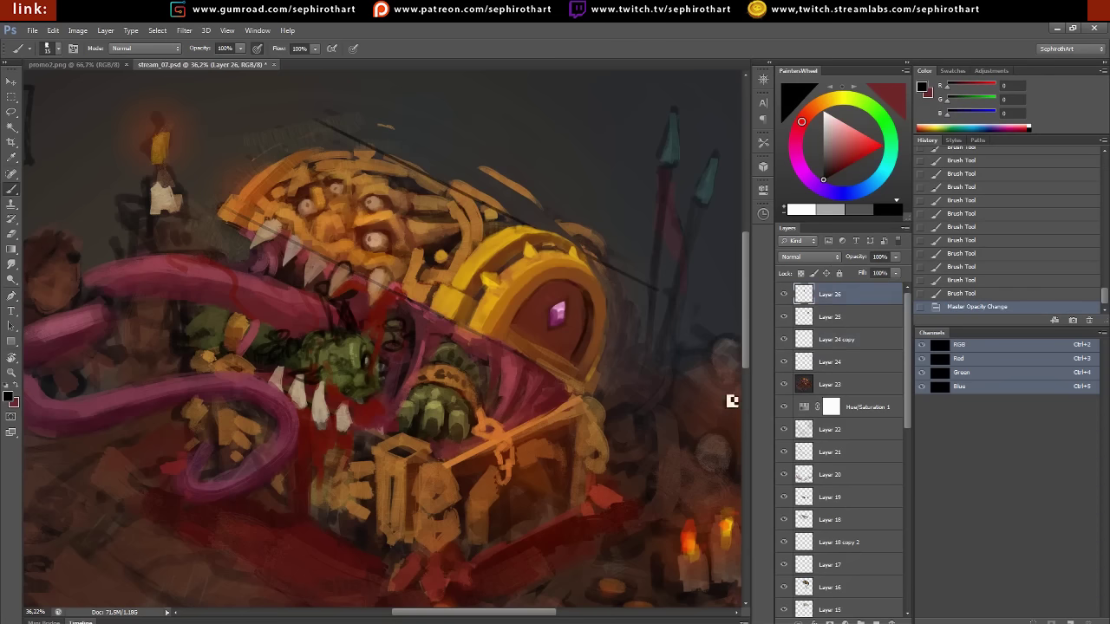
Paint orange strokes and dark olive dabs around the goblin in the mouth
alt+click(413, 317)
mouse_move(394, 329)
mouse_down()
mouse_move(404, 324)
mouse_move(409, 350)
mouse_up()
click(408, 350)
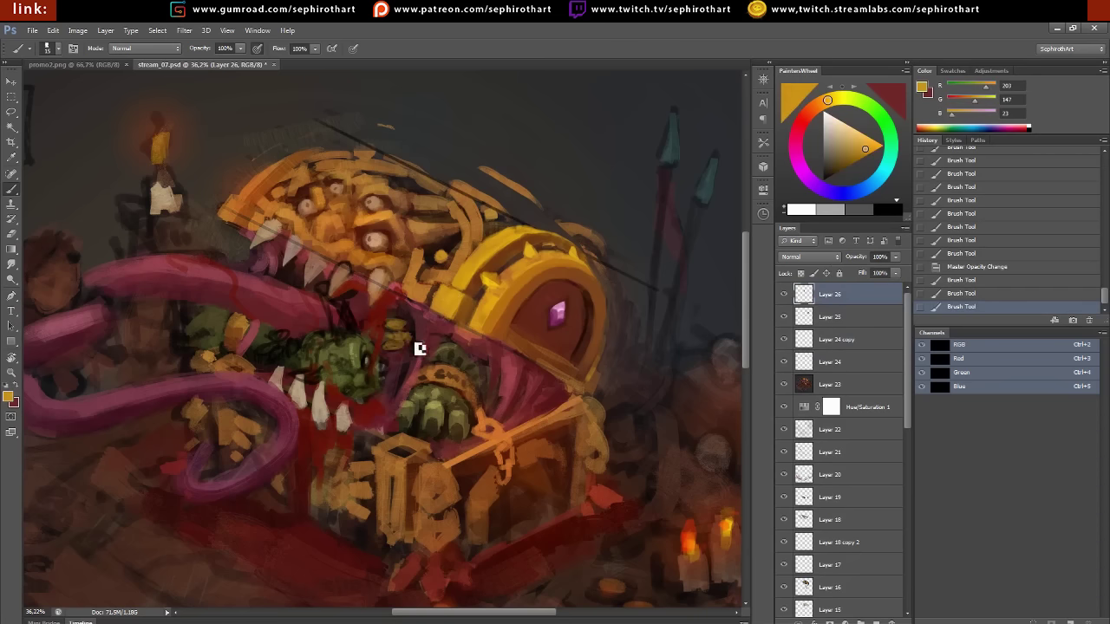
alt+click(347, 345)
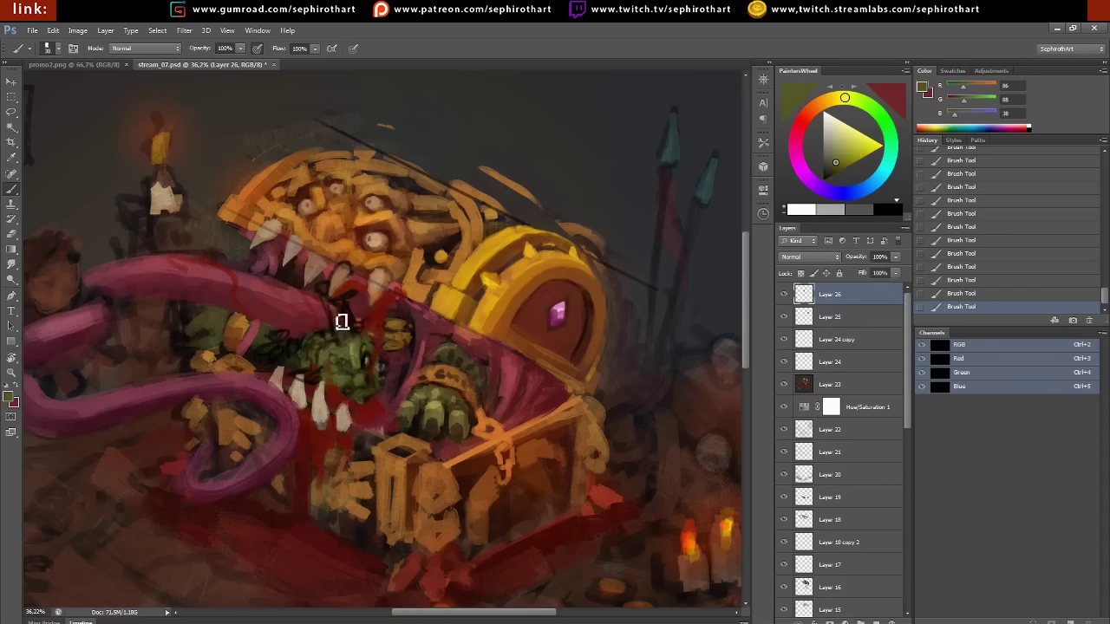
alt+click(344, 310)
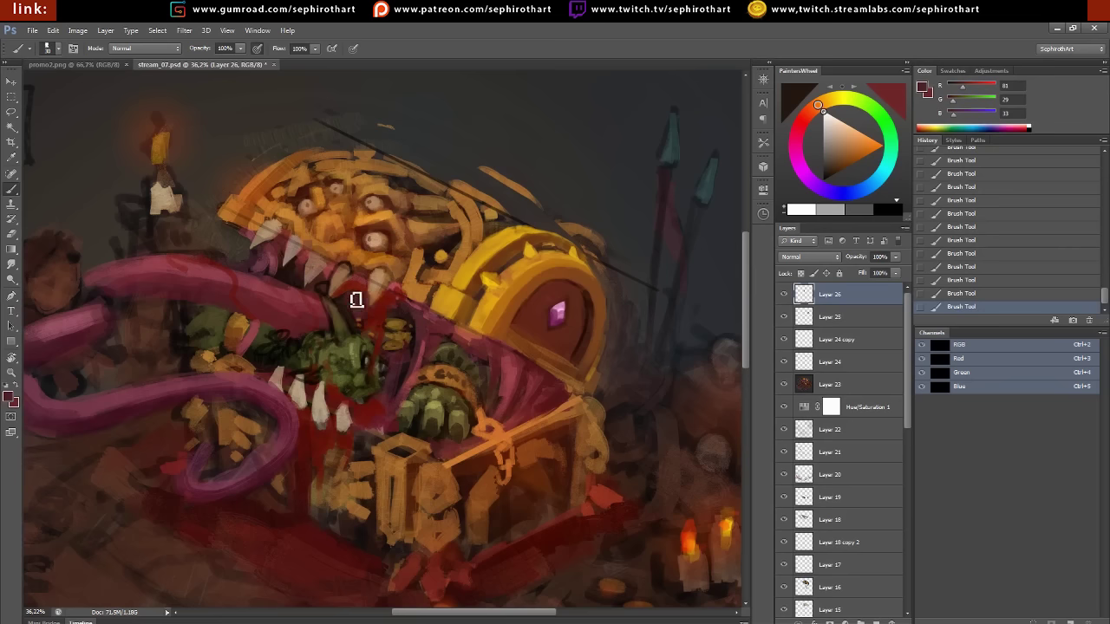
alt+click(355, 316)
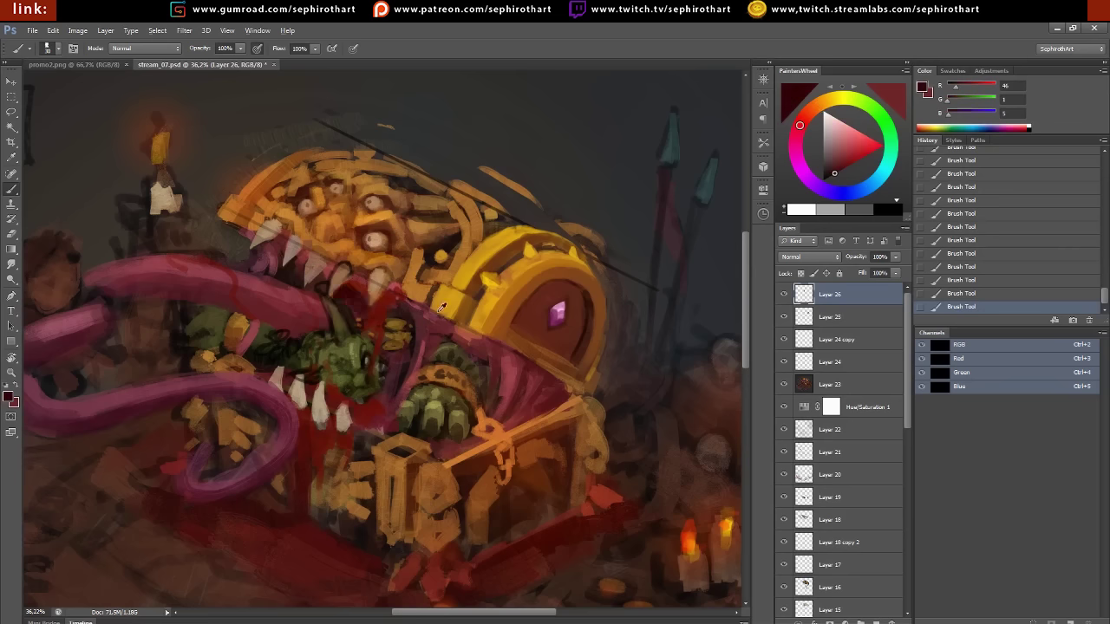
alt+click(364, 310)
alt+click(358, 365)
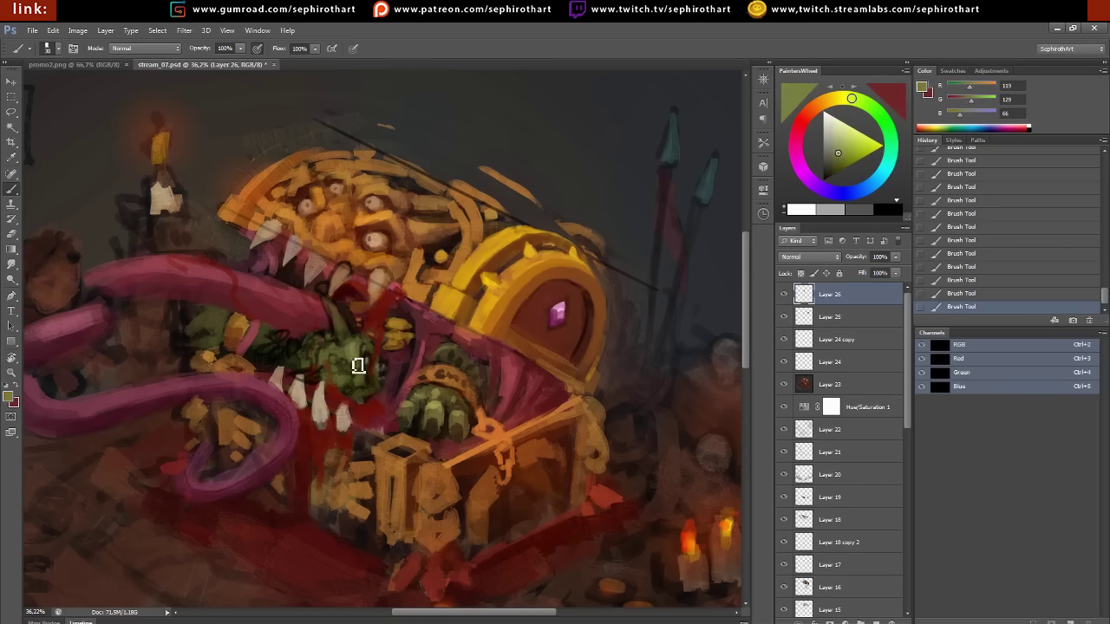
alt+click(368, 352)
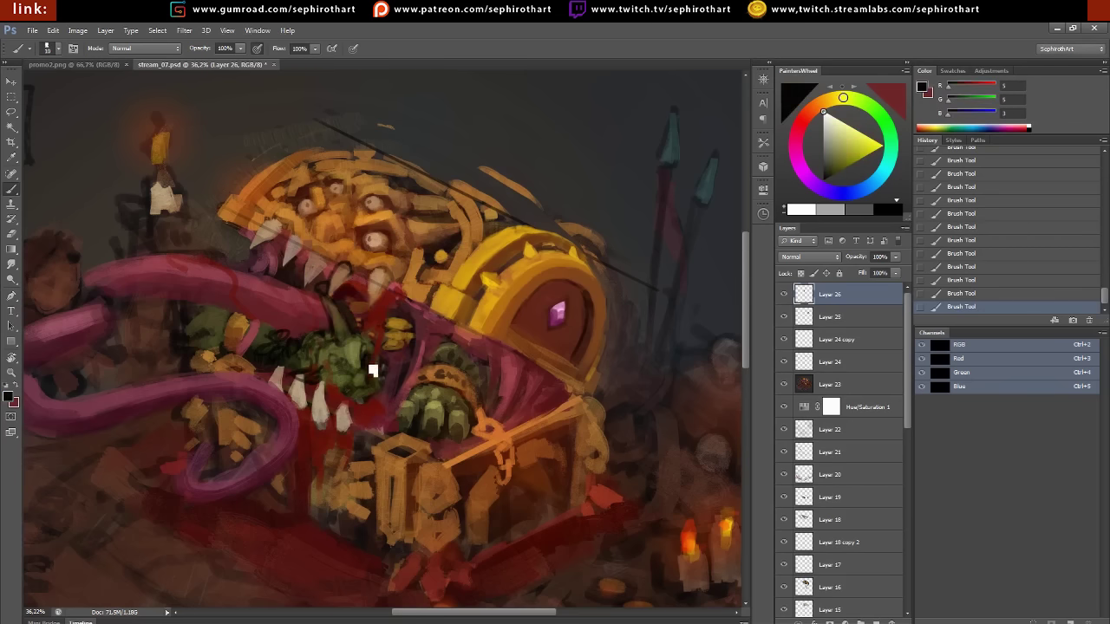
alt+click(376, 359)
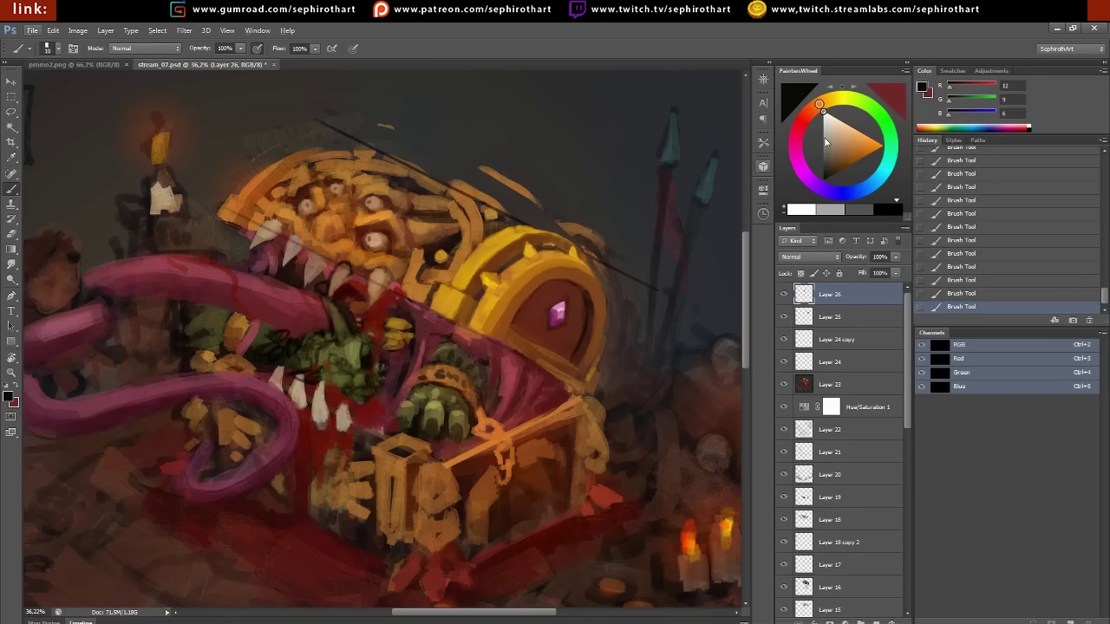
Dab dark red shading inside the creature's mouth
alt+click(367, 380)
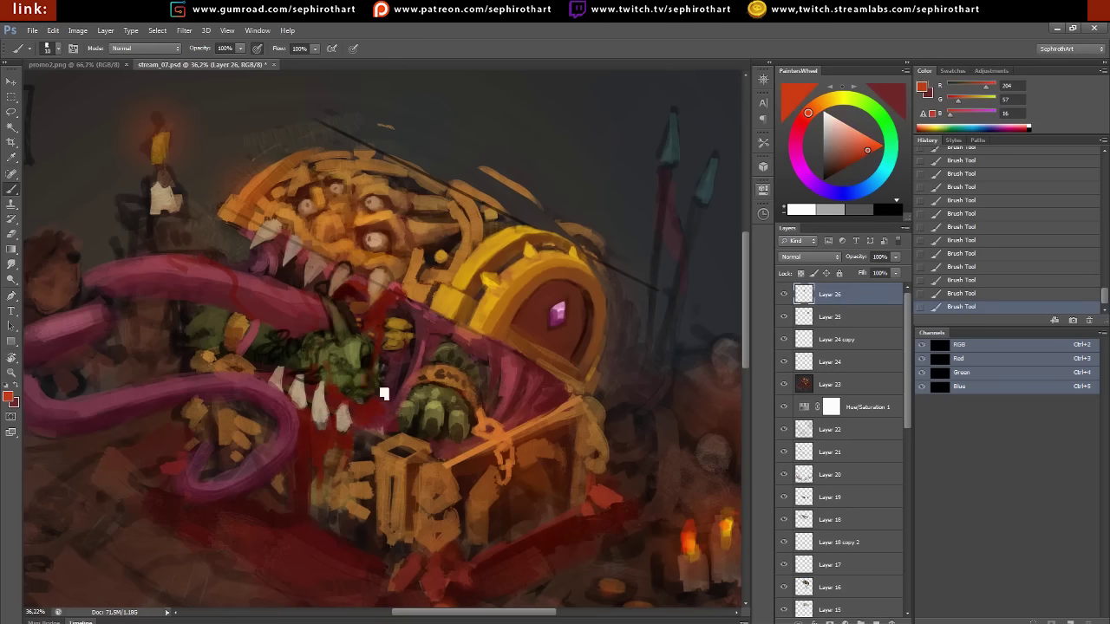
alt+click(361, 355)
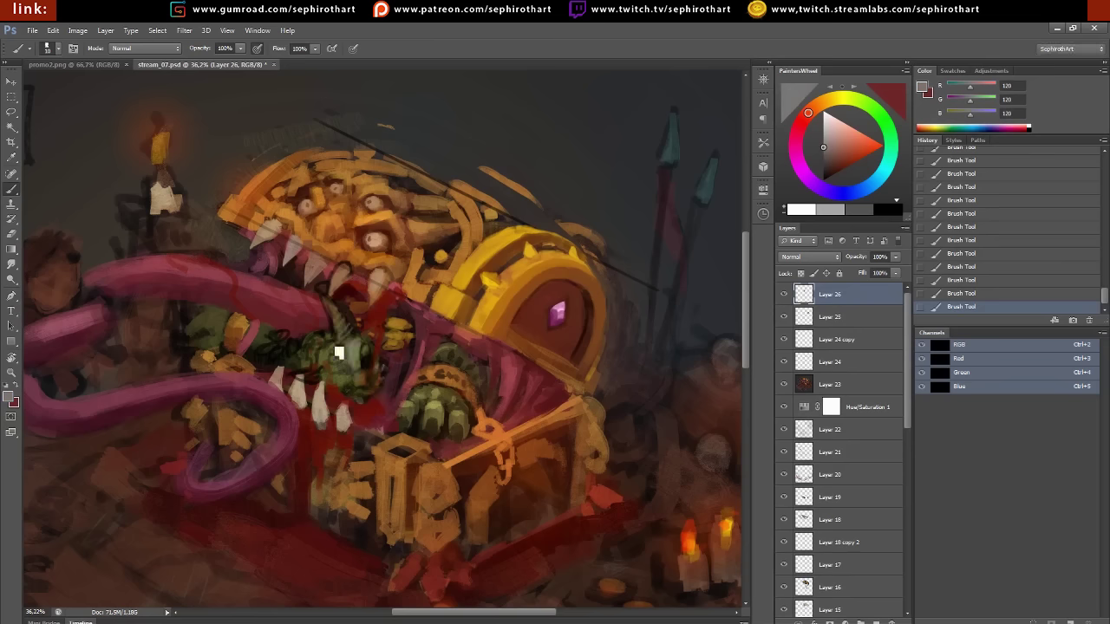
alt+click(367, 363)
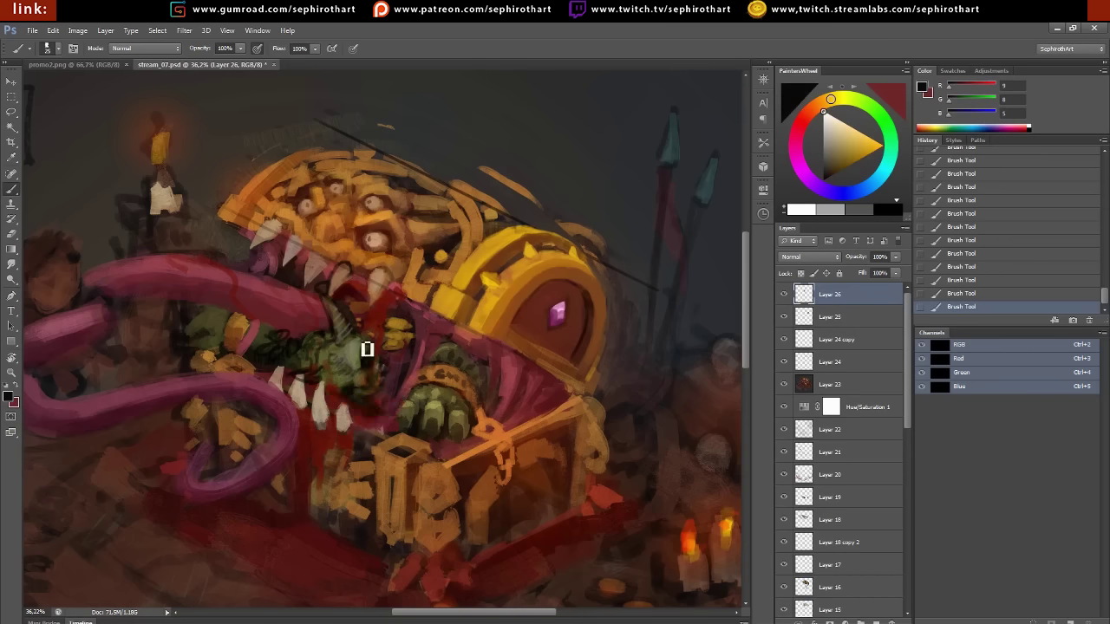
alt+click(363, 351)
click(809, 111)
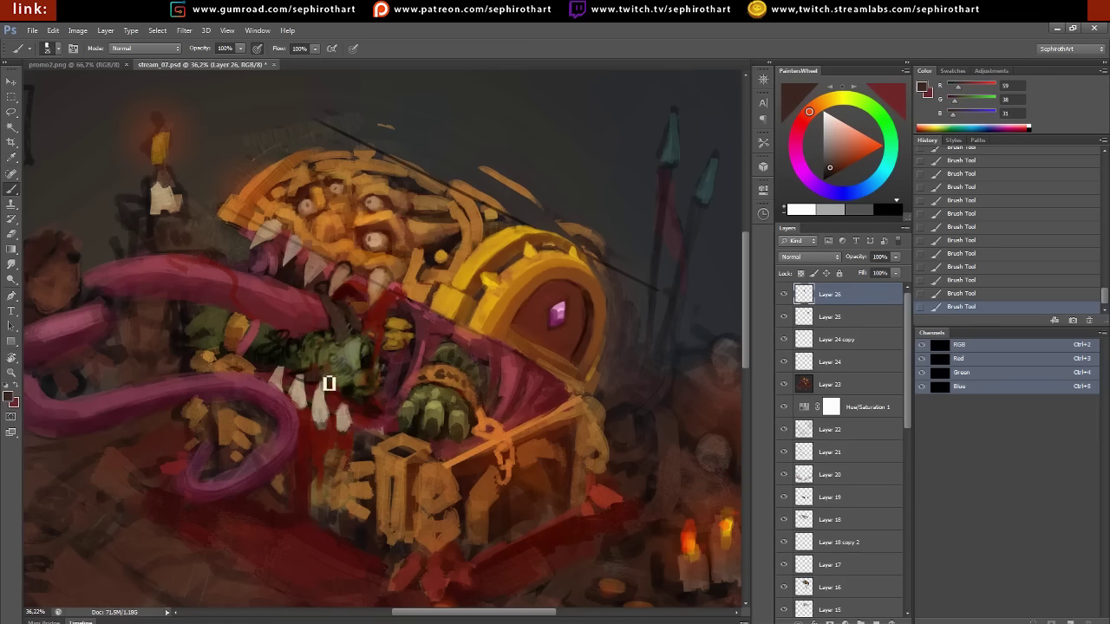
mouse_move(330, 384)
mouse_down()
mouse_move(339, 356)
mouse_move(314, 364)
mouse_move(289, 350)
mouse_up()
alt+click(288, 350)
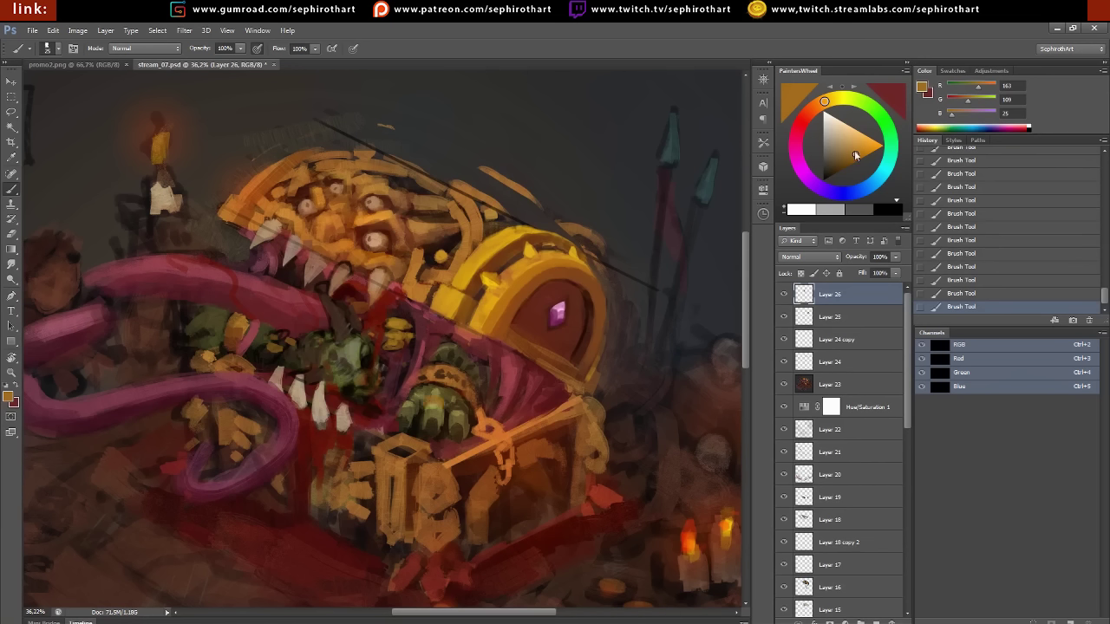
Paint a bright orange stroke on the goblin's hand and greyish-brown strokes in the mouth
drag(855, 154, 876, 147)
drag(430, 386, 468, 384)
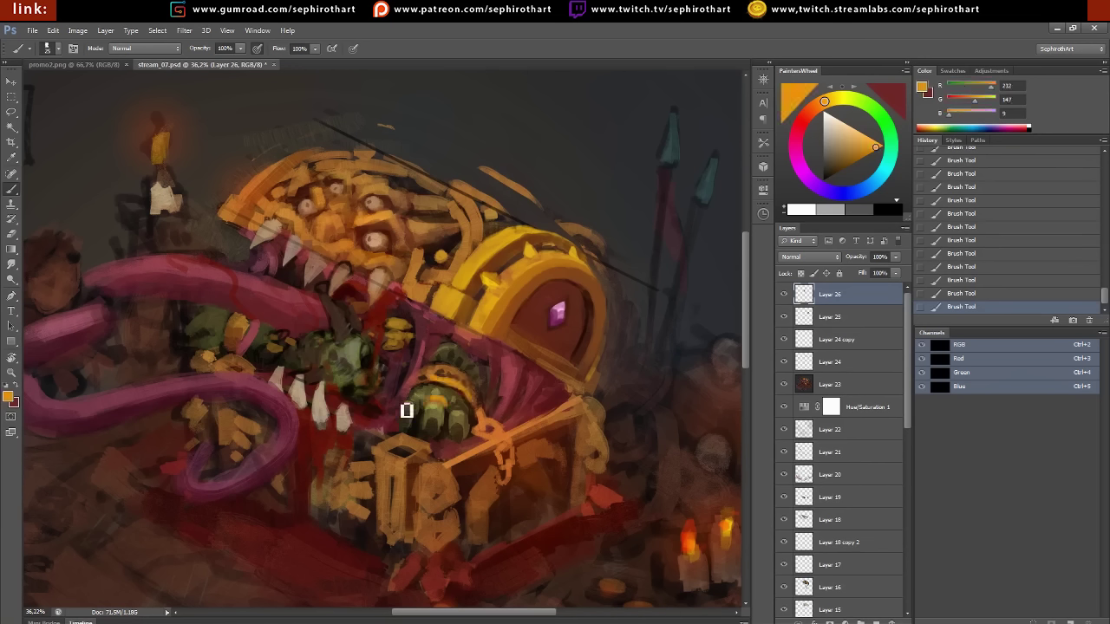
alt+click(361, 347)
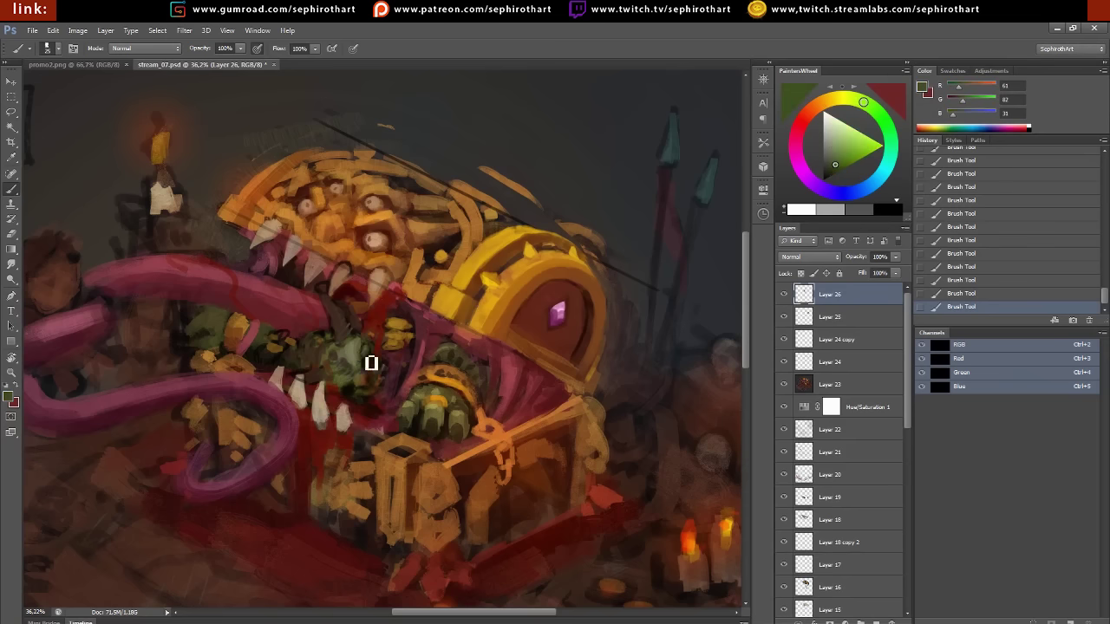
alt+click(357, 343)
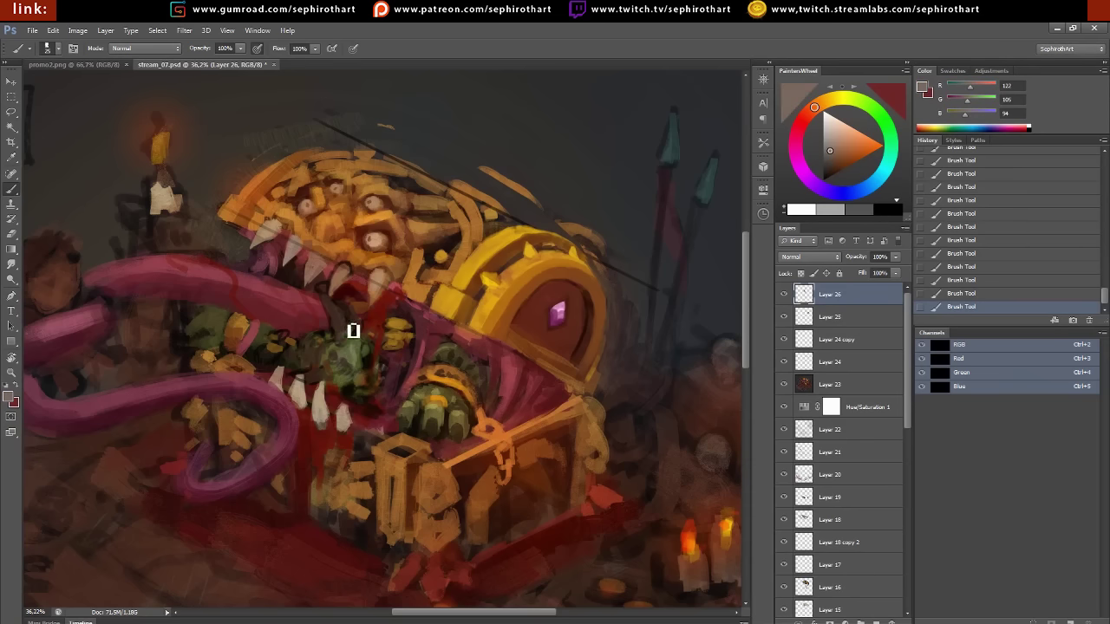
drag(344, 312, 338, 338)
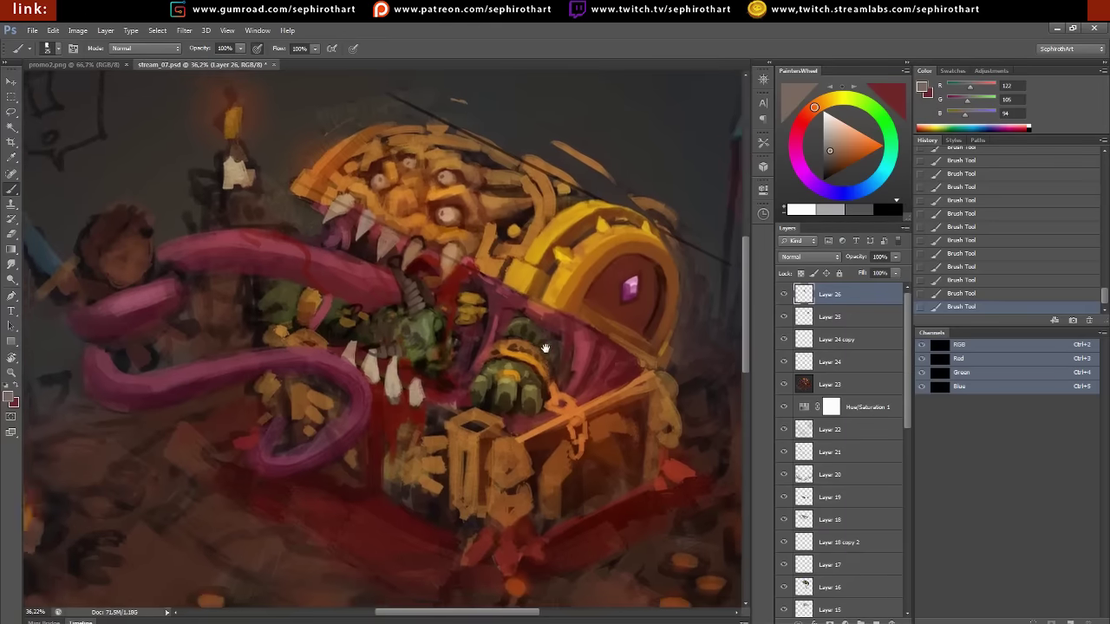
drag(312, 385, 364, 329)
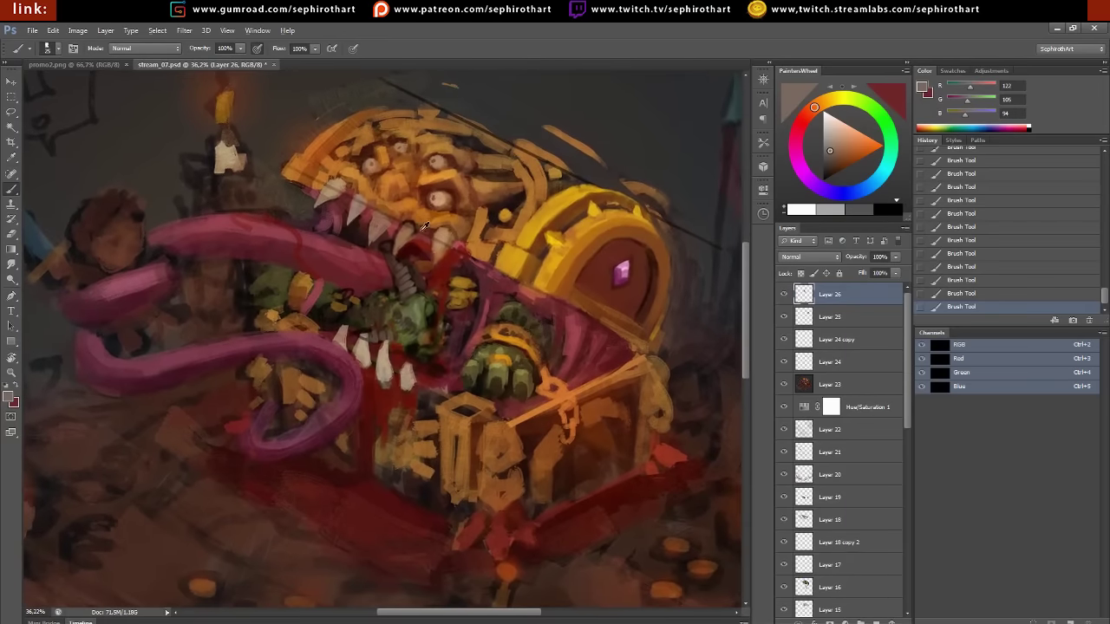
click(832, 119)
Add Layer 27 and paint a light beige fang in the upper jaw
key(ctrl+shift+alt+n)
drag(444, 232, 438, 267)
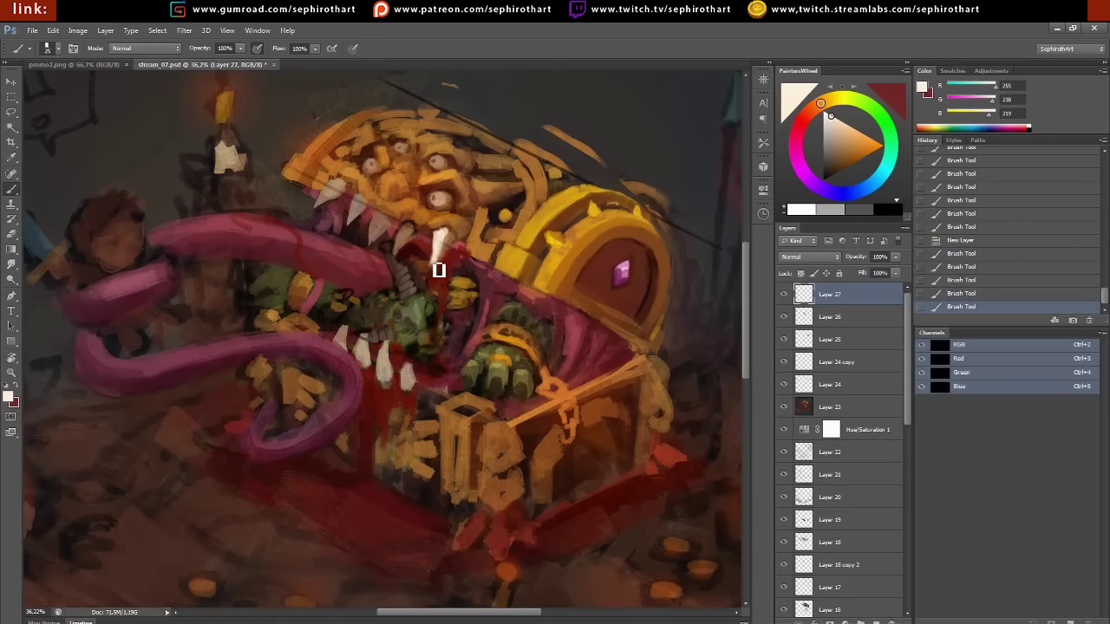
click(835, 162)
click(832, 118)
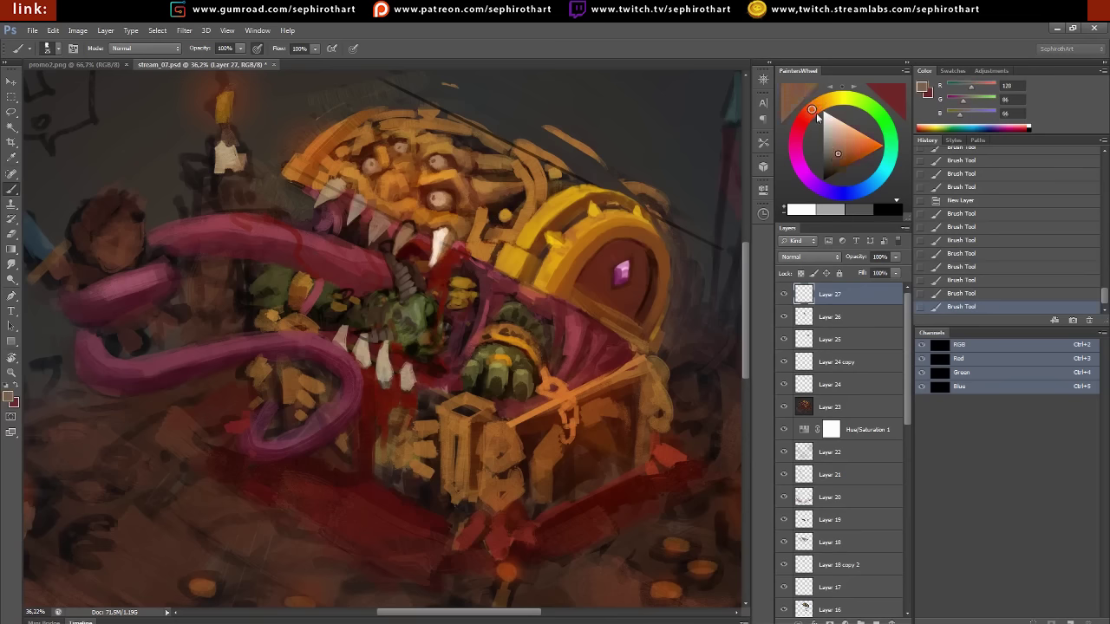
alt+click(453, 267)
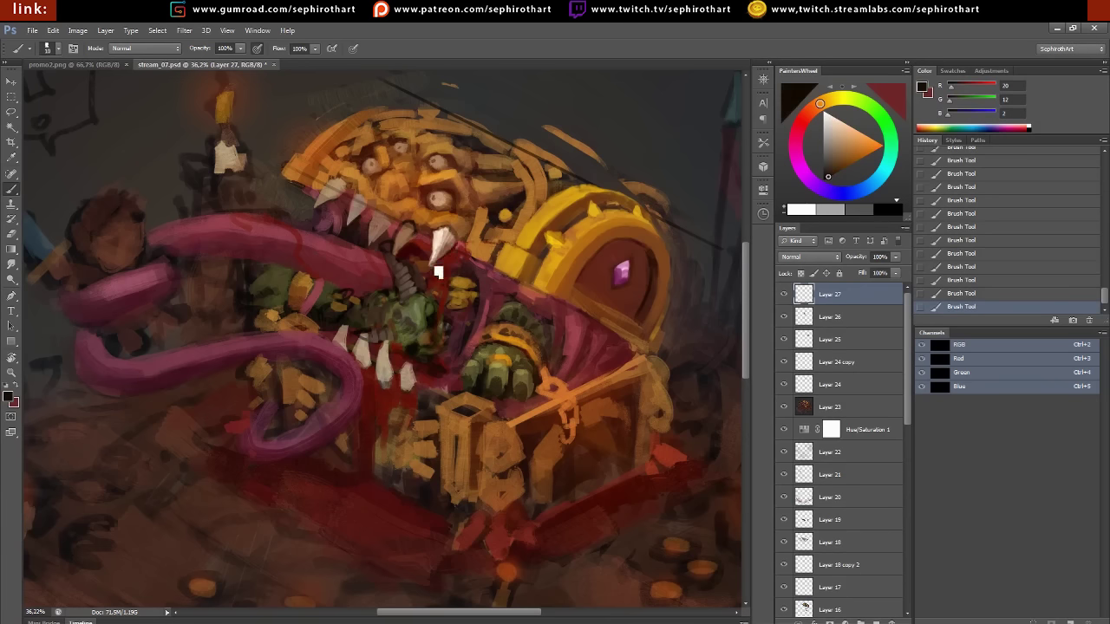
Touch up the fangs and mouth with golden yellow, pale cream and dark reds
alt+click(459, 232)
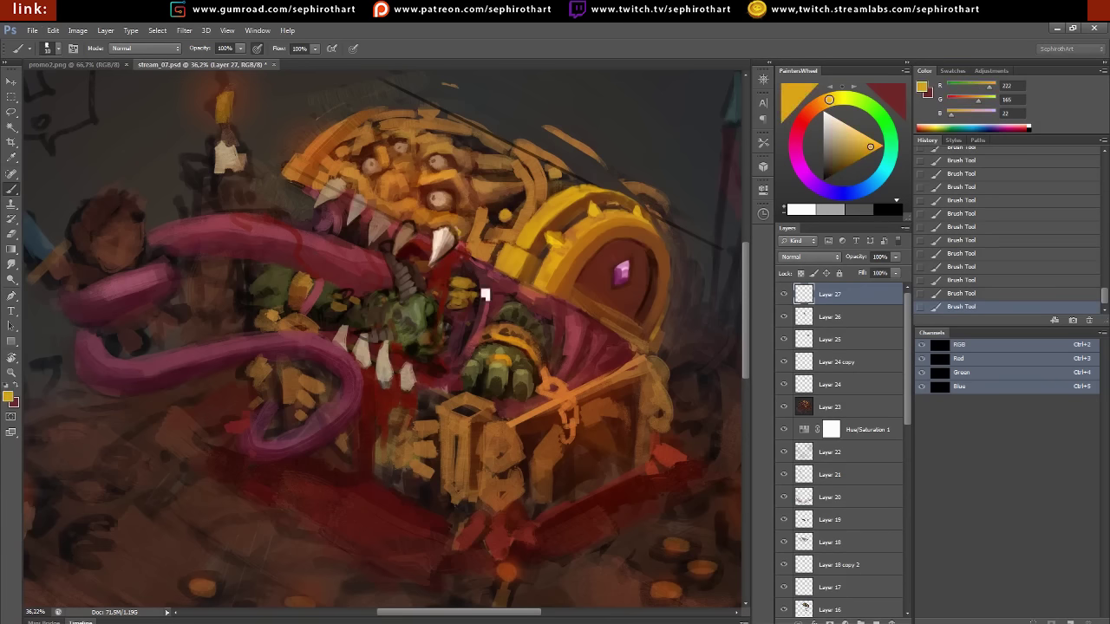
alt+click(474, 244)
alt+click(451, 222)
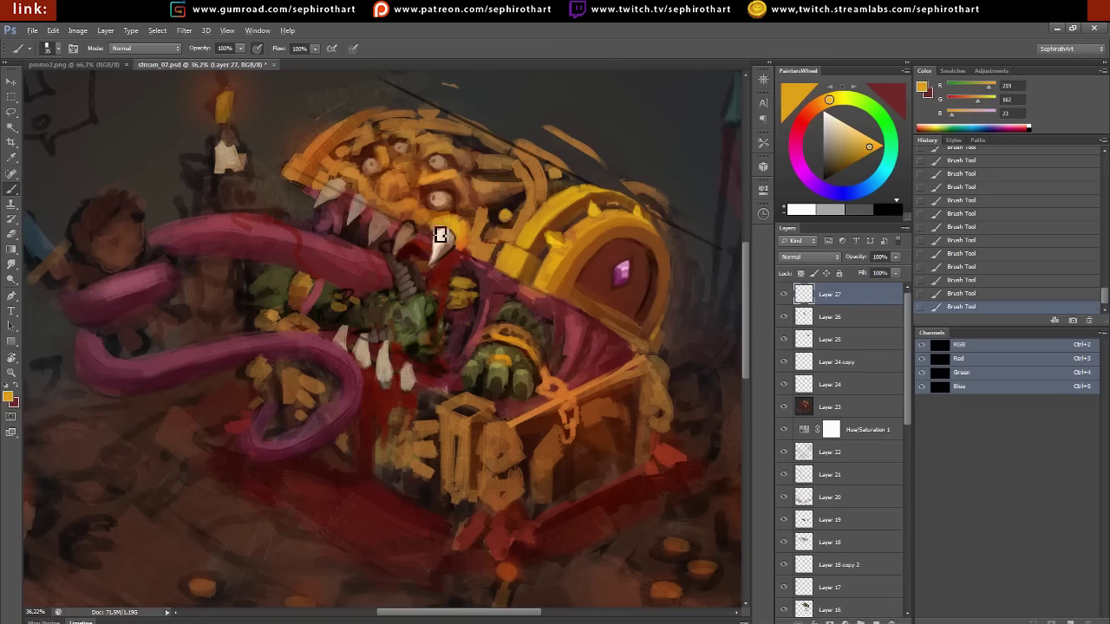
alt+click(428, 228)
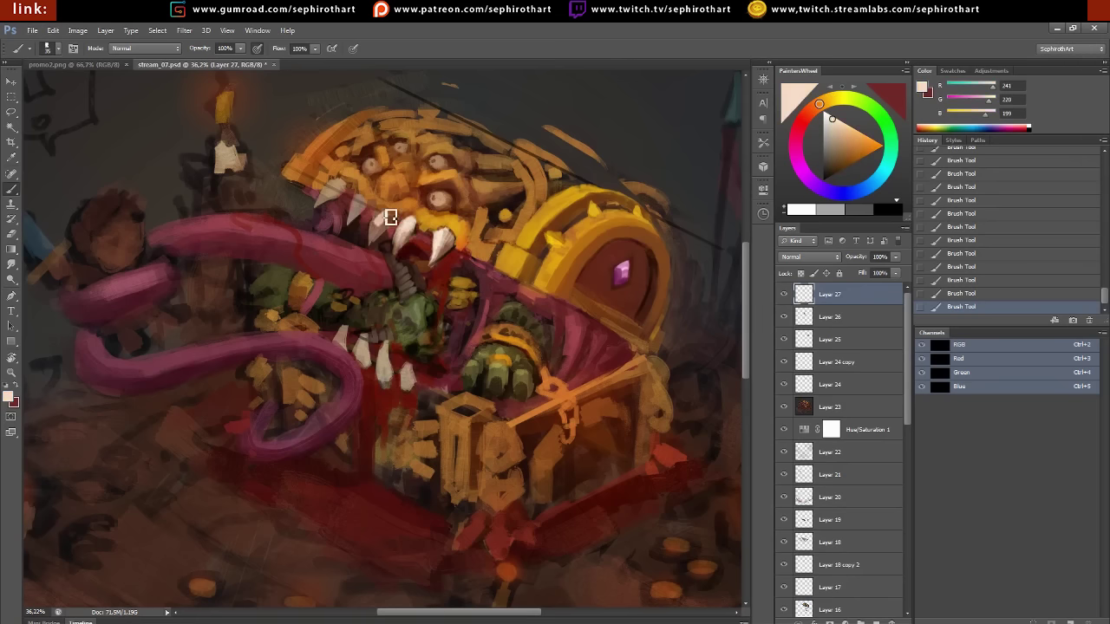
alt+click(427, 250)
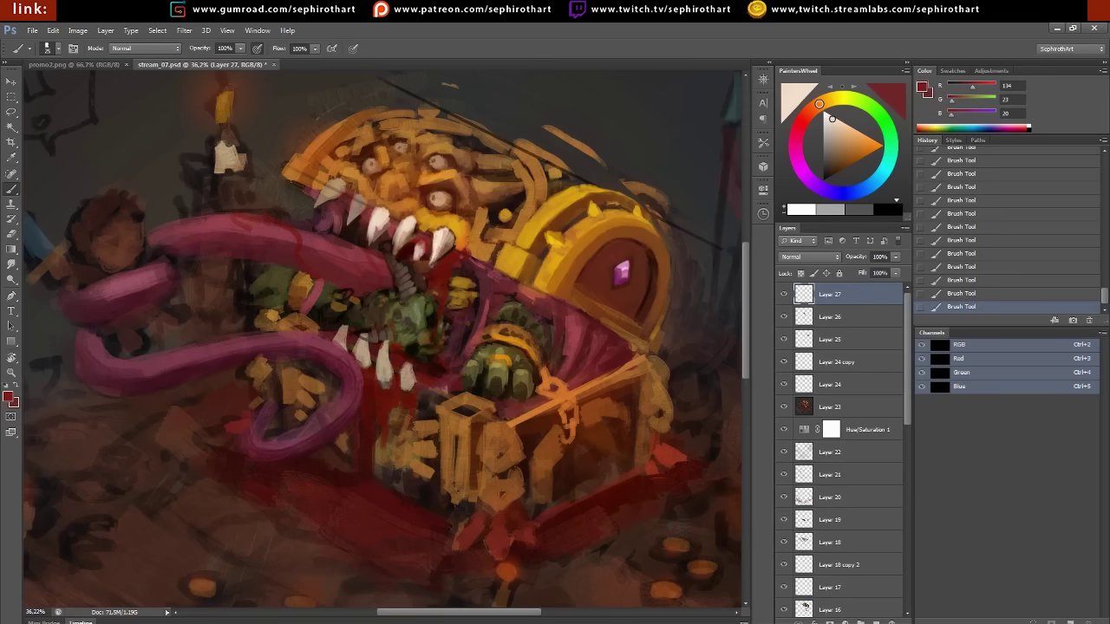
alt+click(350, 205)
alt+click(365, 226)
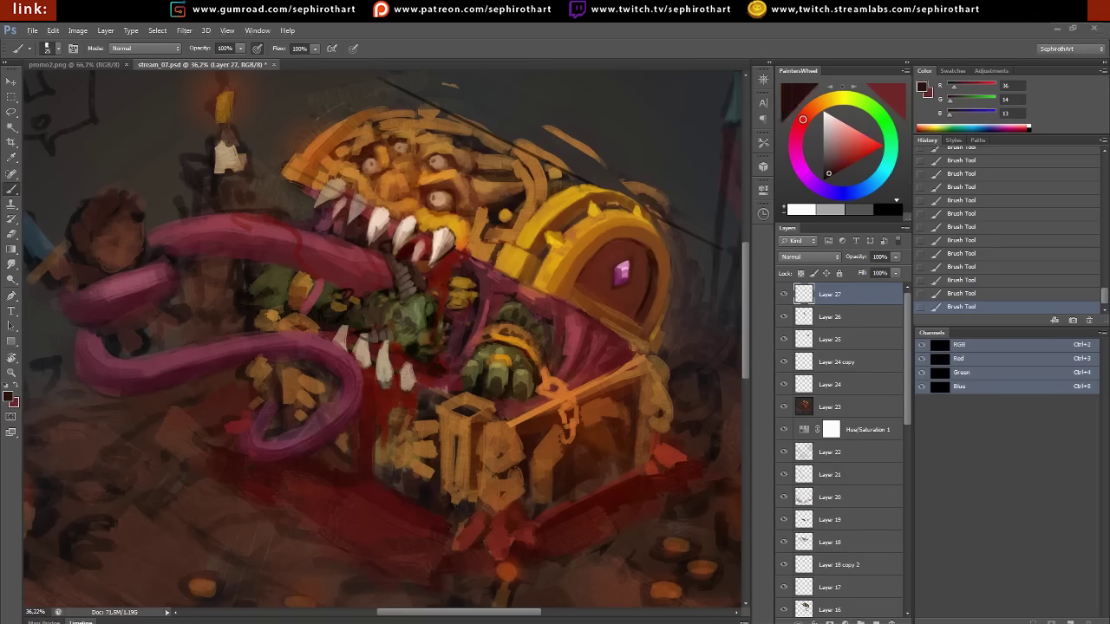
Paint blocky golden yellow and brown highlights along the lid toward the mimic's head
alt+click(441, 219)
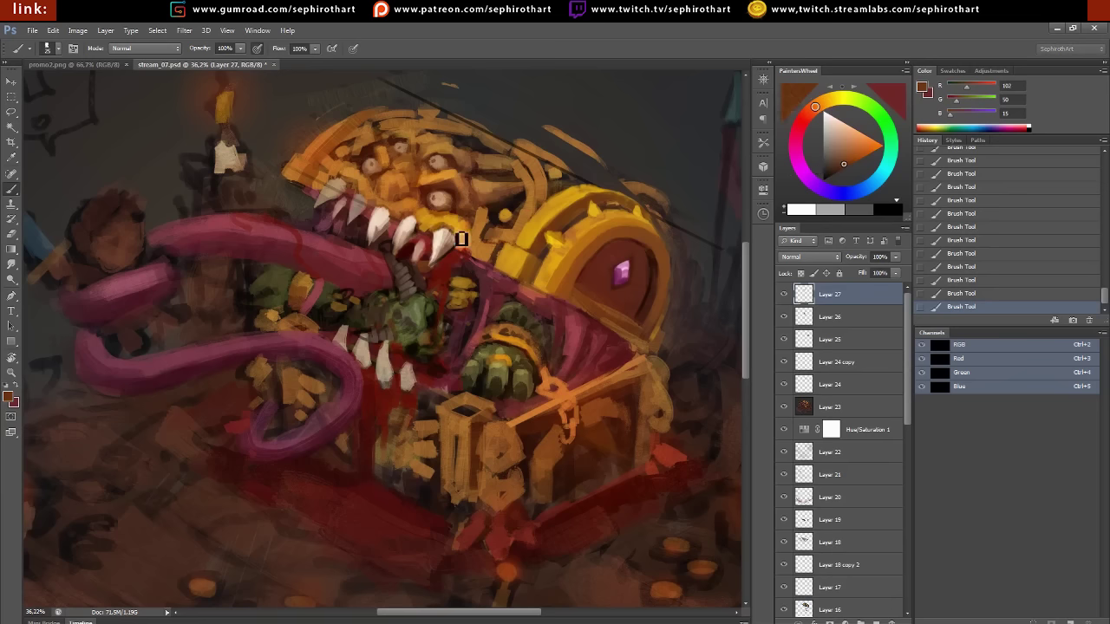
alt+click(498, 224)
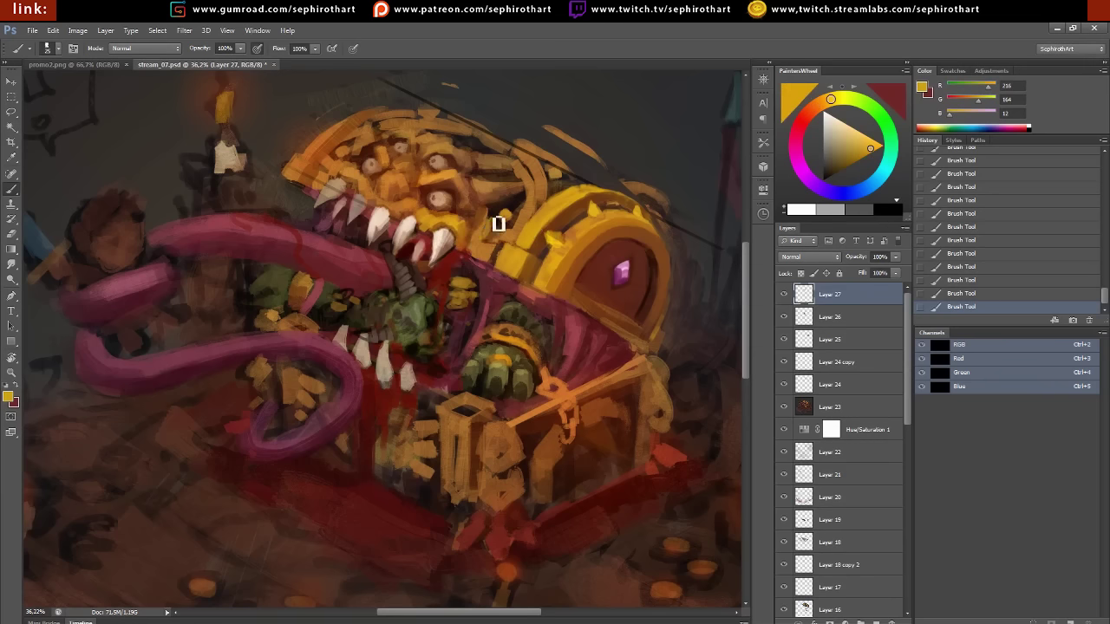
alt+click(543, 240)
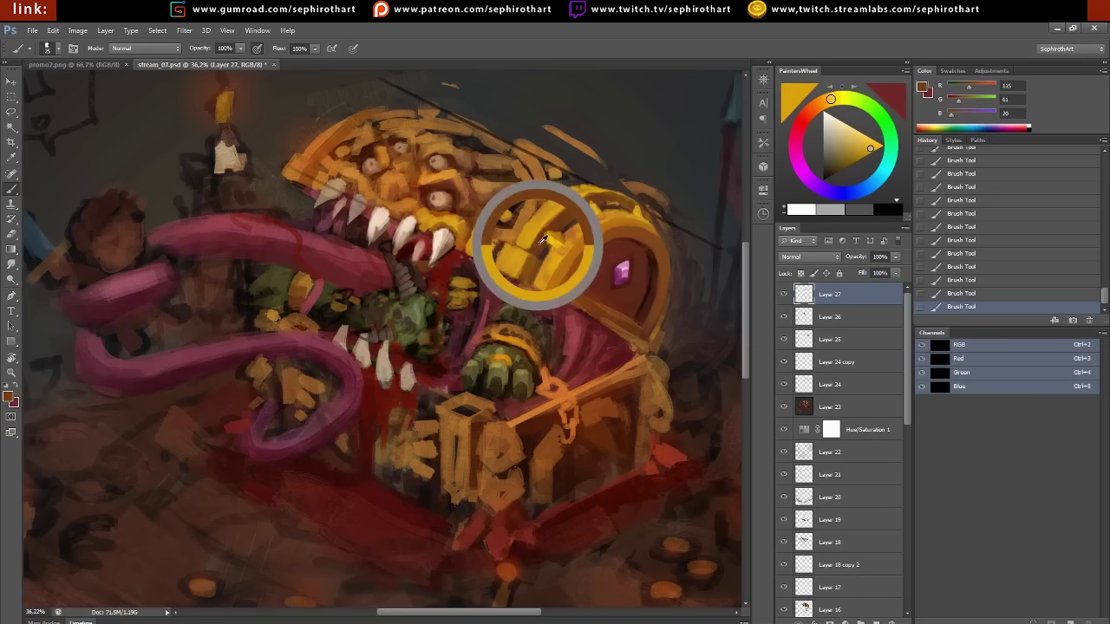
alt+click(510, 254)
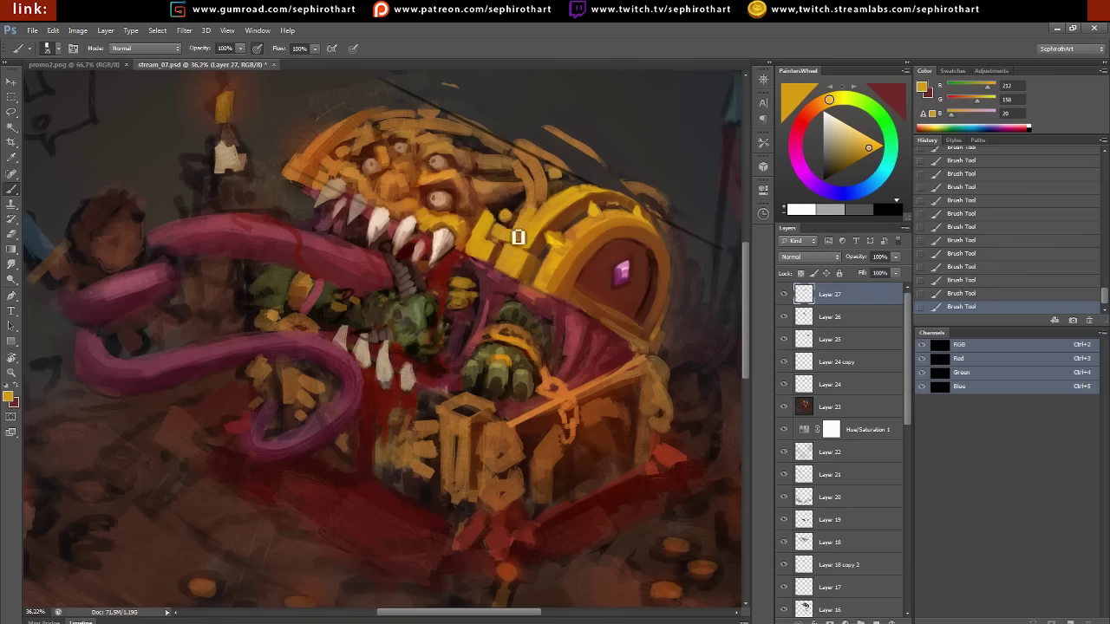
alt+click(545, 186)
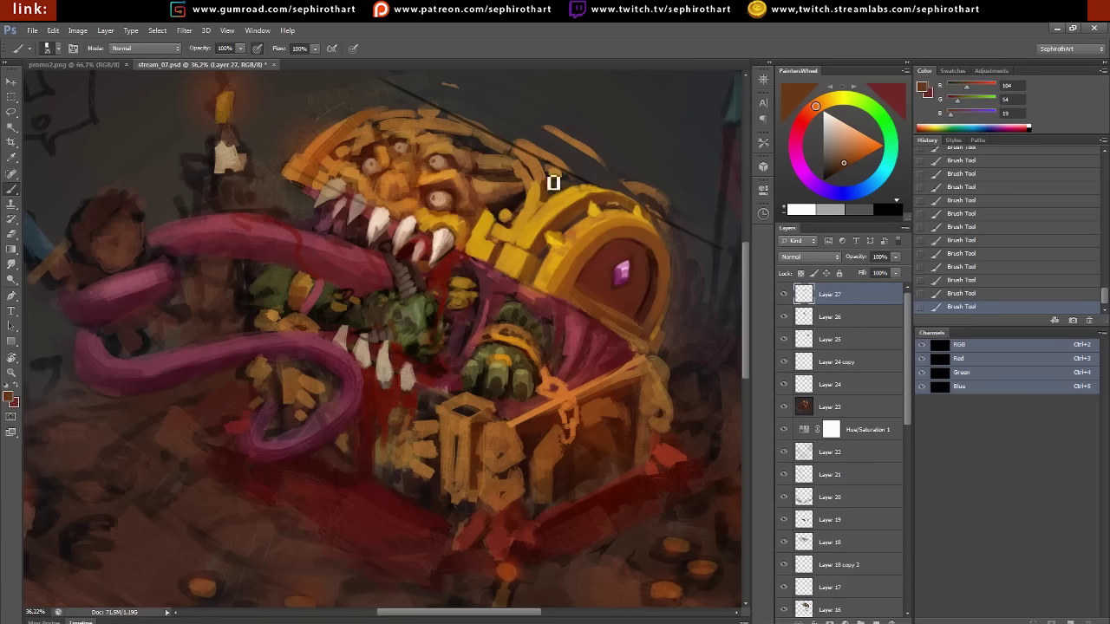
alt+click(553, 184)
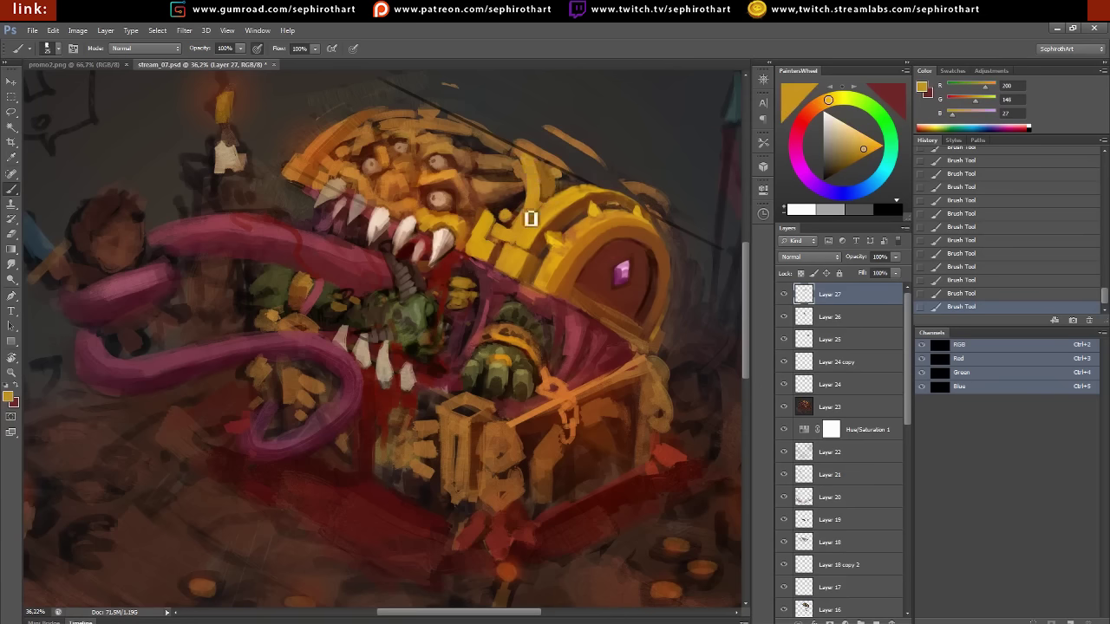
alt+click(548, 210)
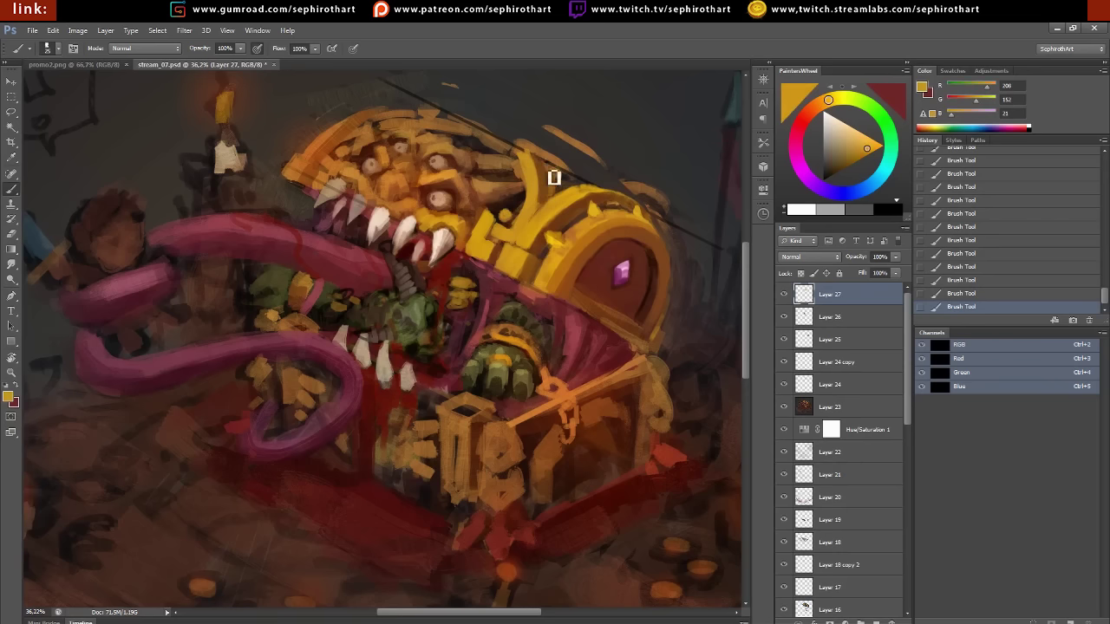
drag(628, 257, 558, 284)
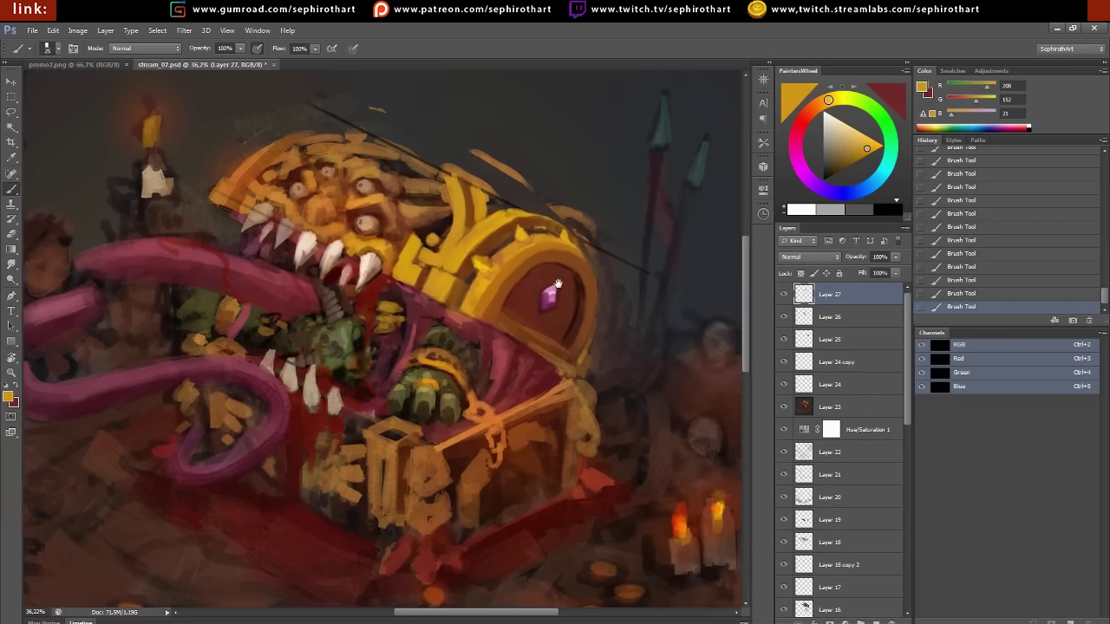
Rotate the view about 160°, paint a long yellow band down the lid's right rim, then reset the view
key(r)
mouse_move(330, 486)
mouse_down()
mouse_move(446, 200)
mouse_move(468, 190)
mouse_up()
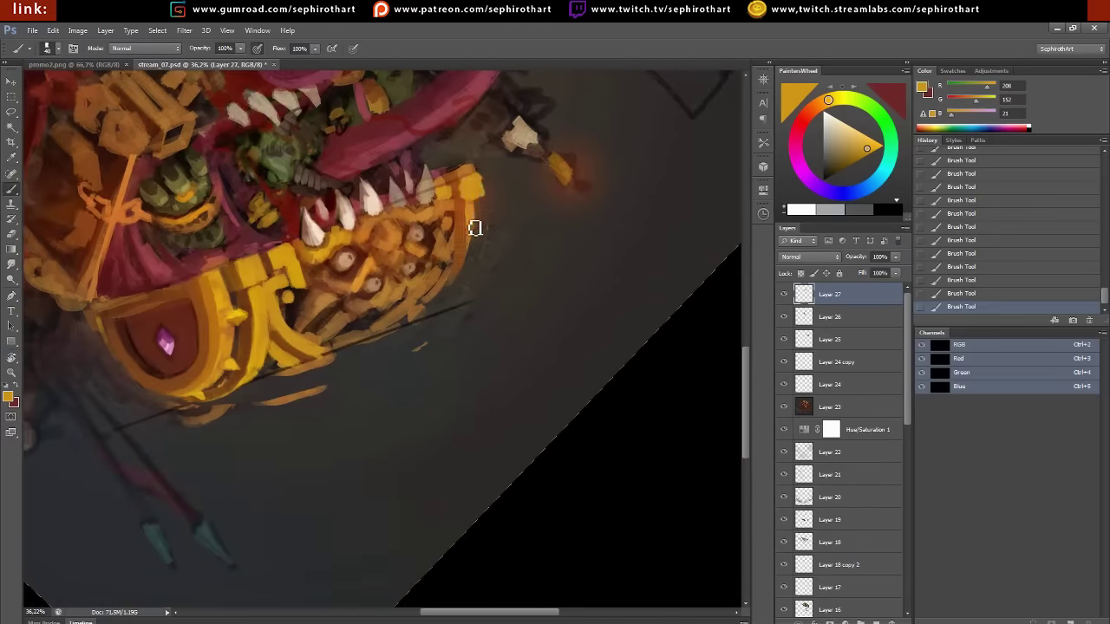
drag(475, 228, 460, 295)
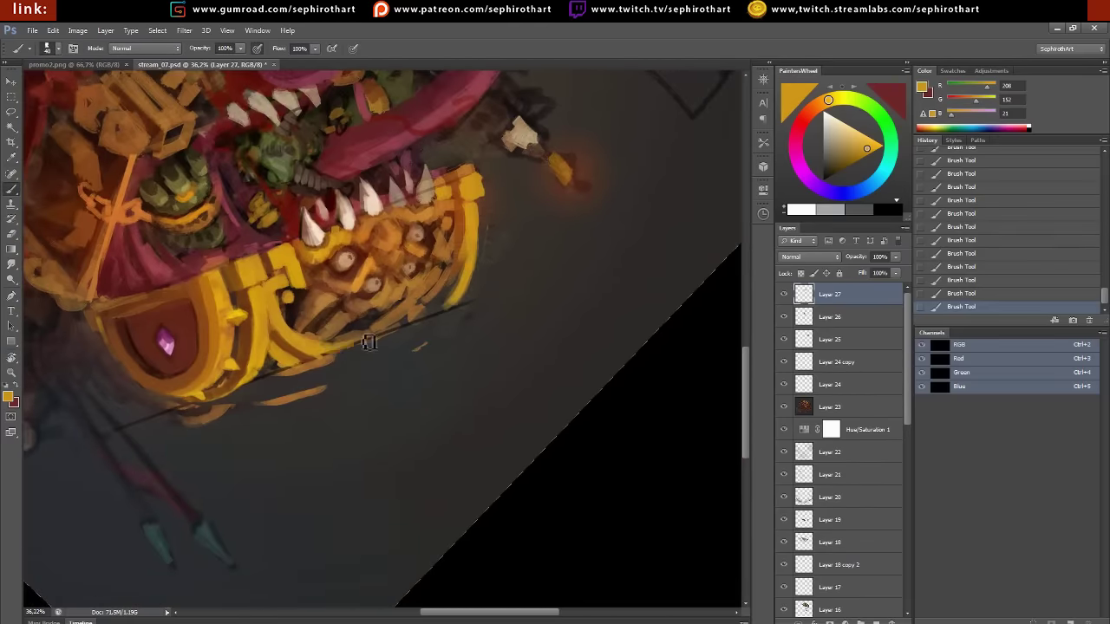
key(r)
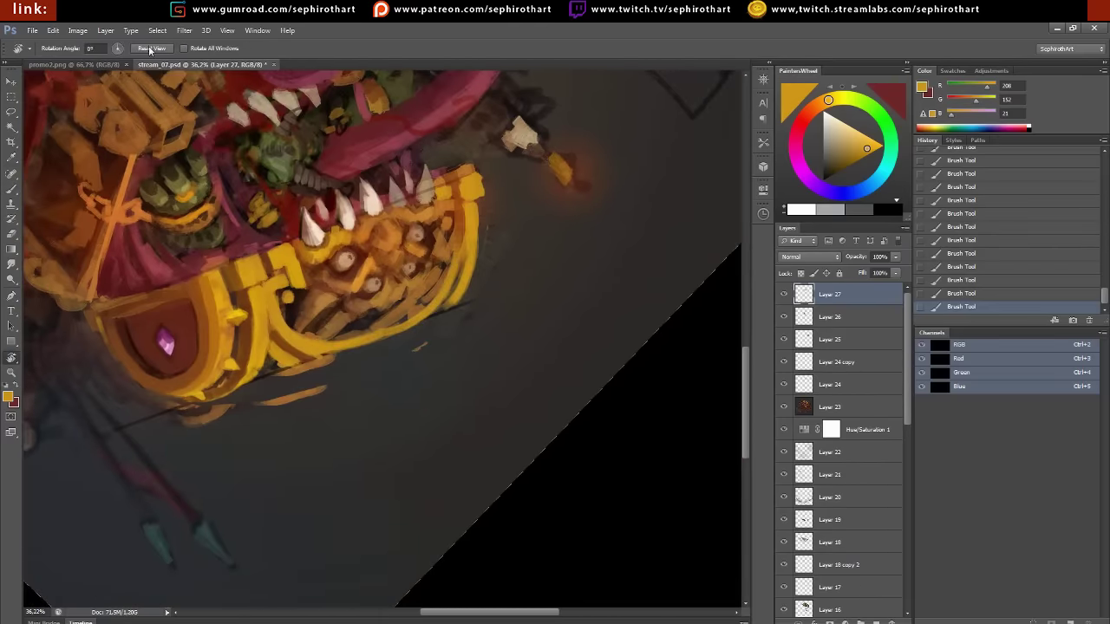
click(150, 49)
drag(536, 303, 594, 259)
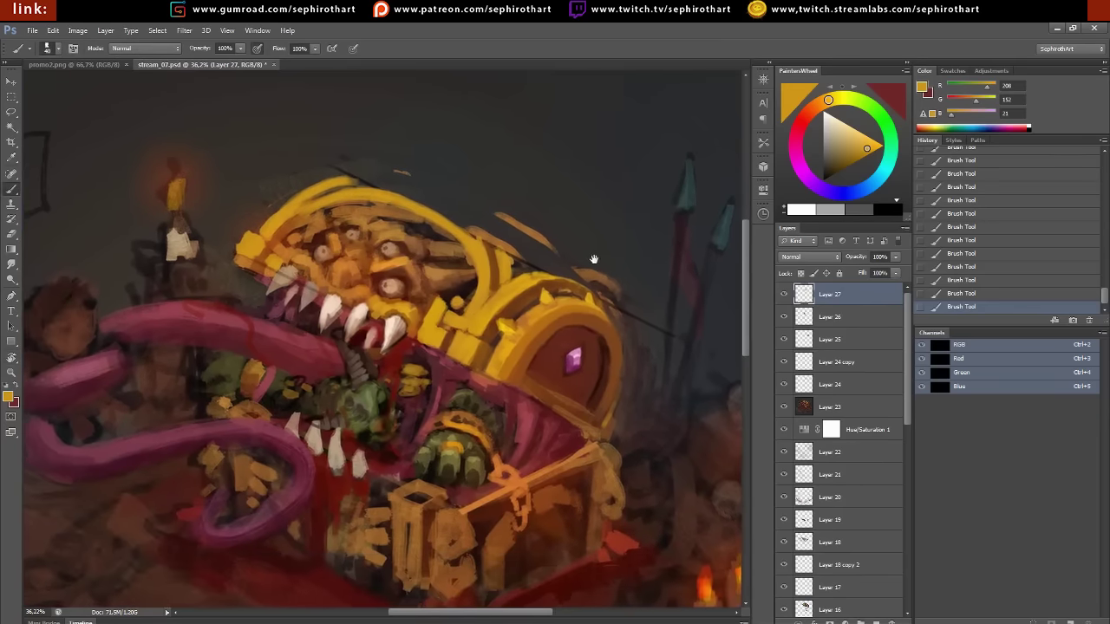
alt+click(351, 287)
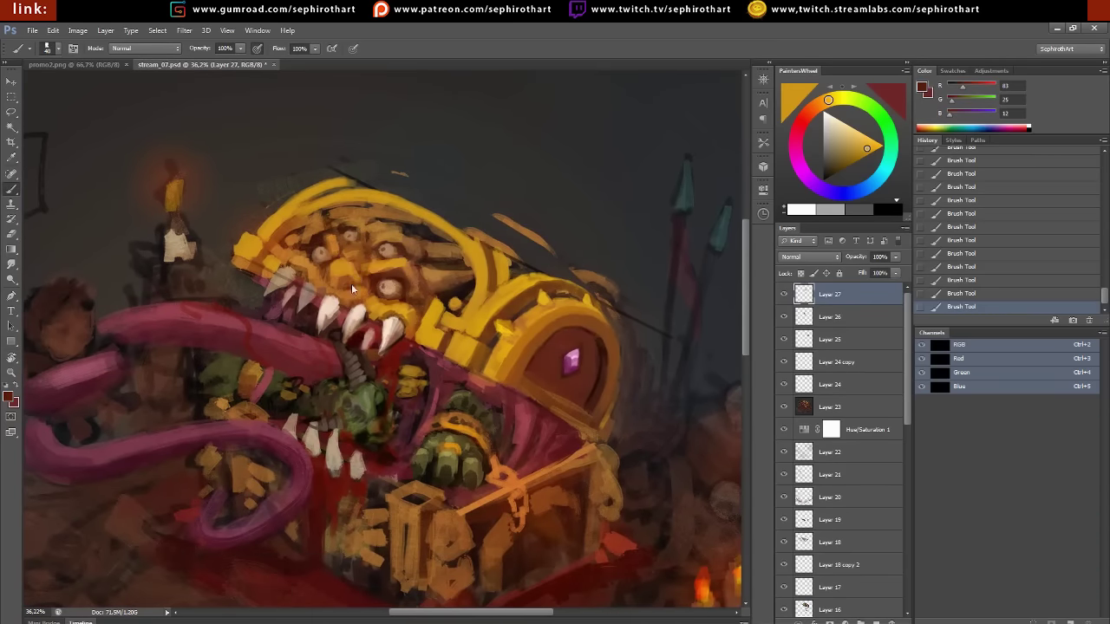
Stamp visible layers into Layer 27 copy and smudge the eyes and teeth at 61%
key(r)
key(ctrl+alt+shift+e)
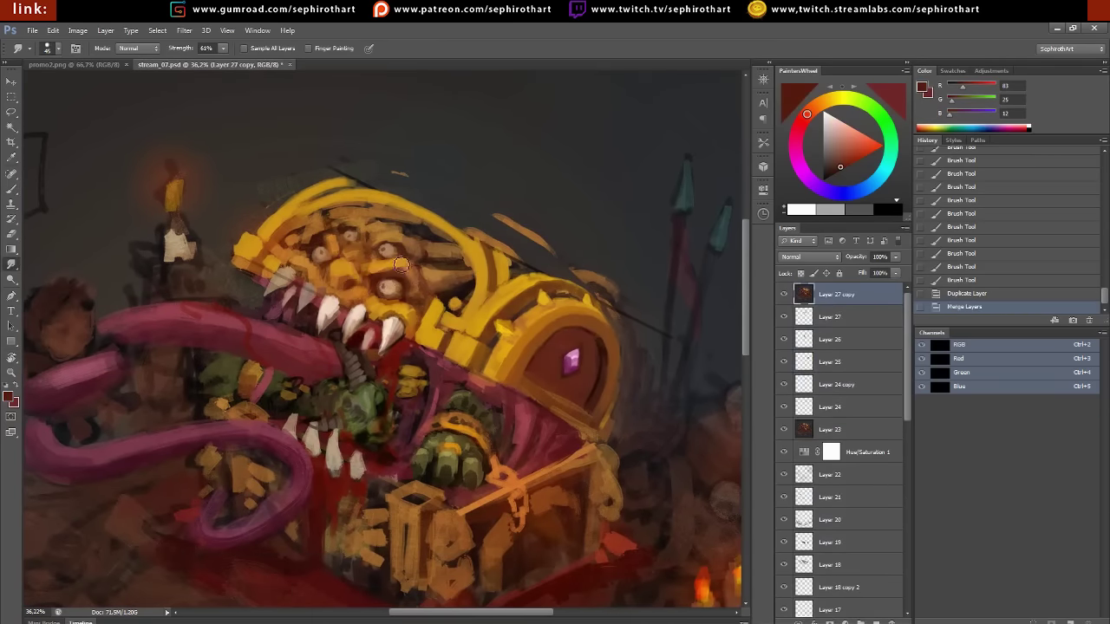
mouse_move(412, 277)
mouse_down()
mouse_move(433, 304)
mouse_move(403, 330)
mouse_move(401, 307)
mouse_up()
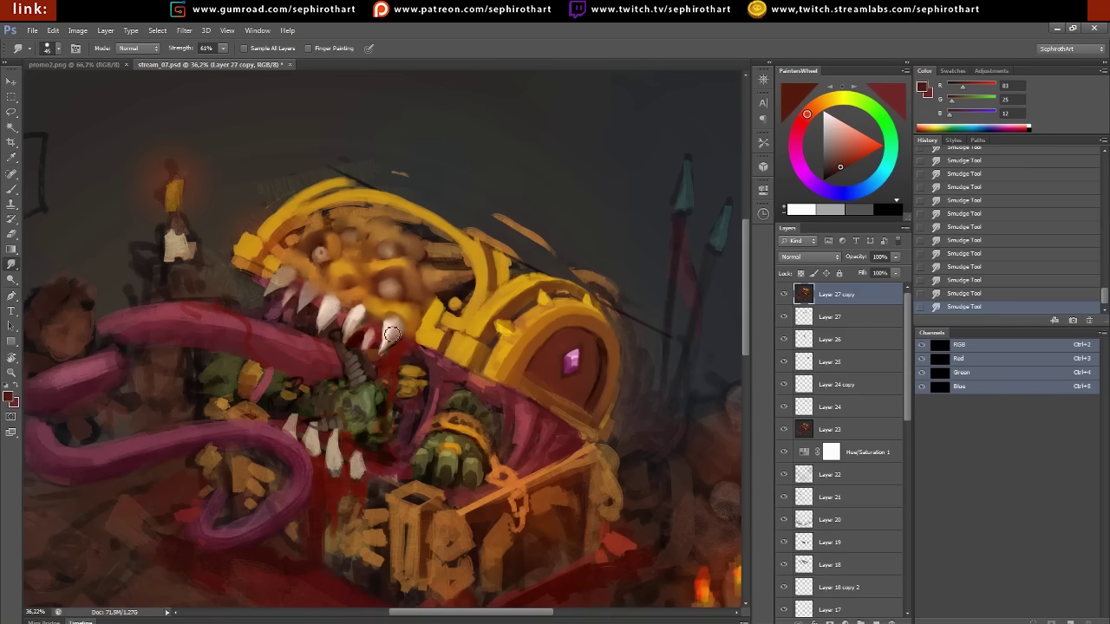
scroll(399, 256, up, 1)
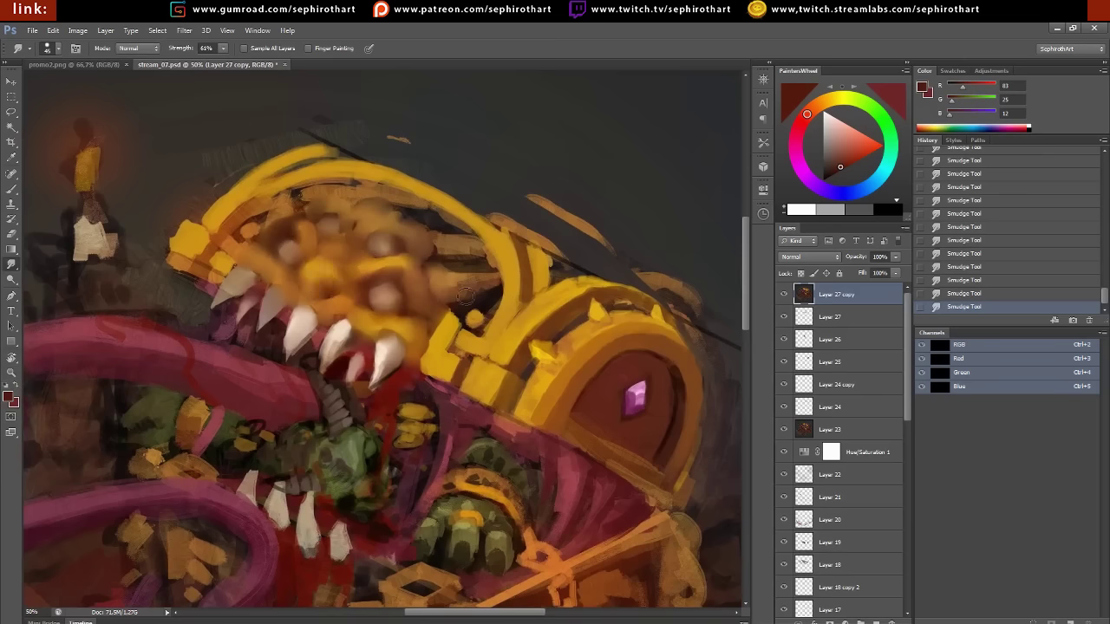
Add new Layer 28 and paint dark eye dabs in black
key(b)
key(ctrl+shift+alt+n)
key(x)
mouse_move(367, 293)
mouse_down()
mouse_move(408, 292)
mouse_move(384, 315)
mouse_up()
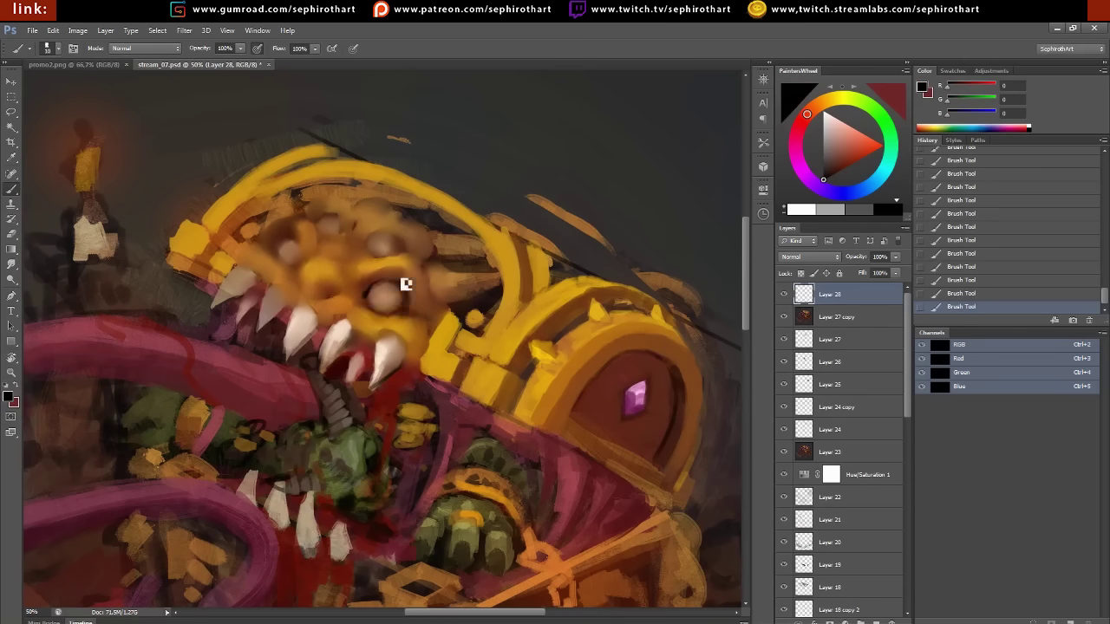
Sample dark red-brown and tan from the painting and smudge the paint around the central eye
alt+click(400, 287)
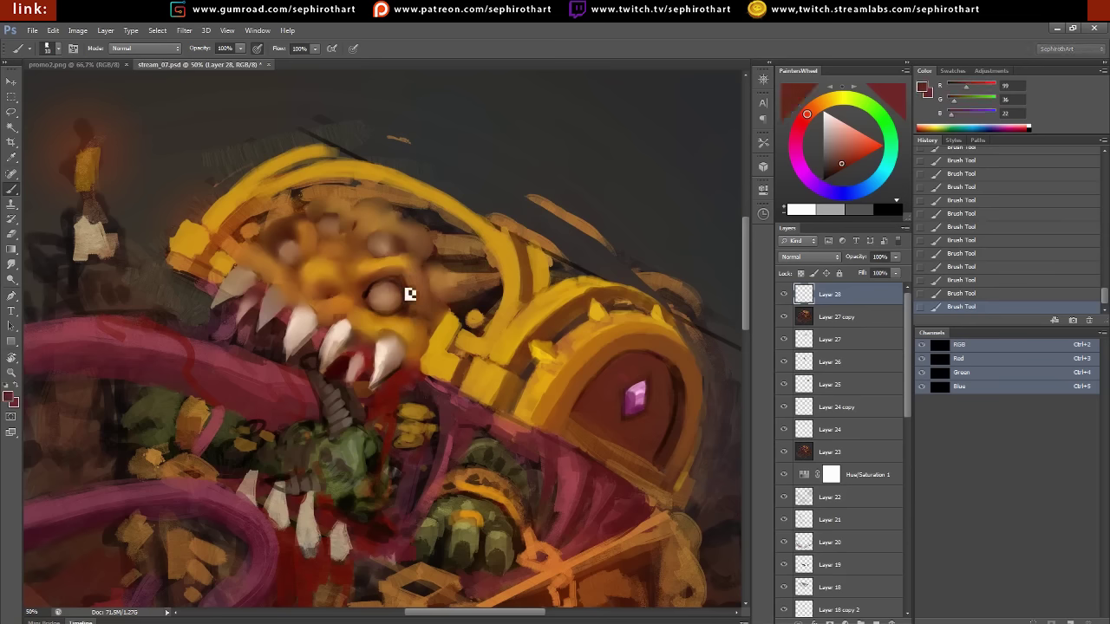
key(x)
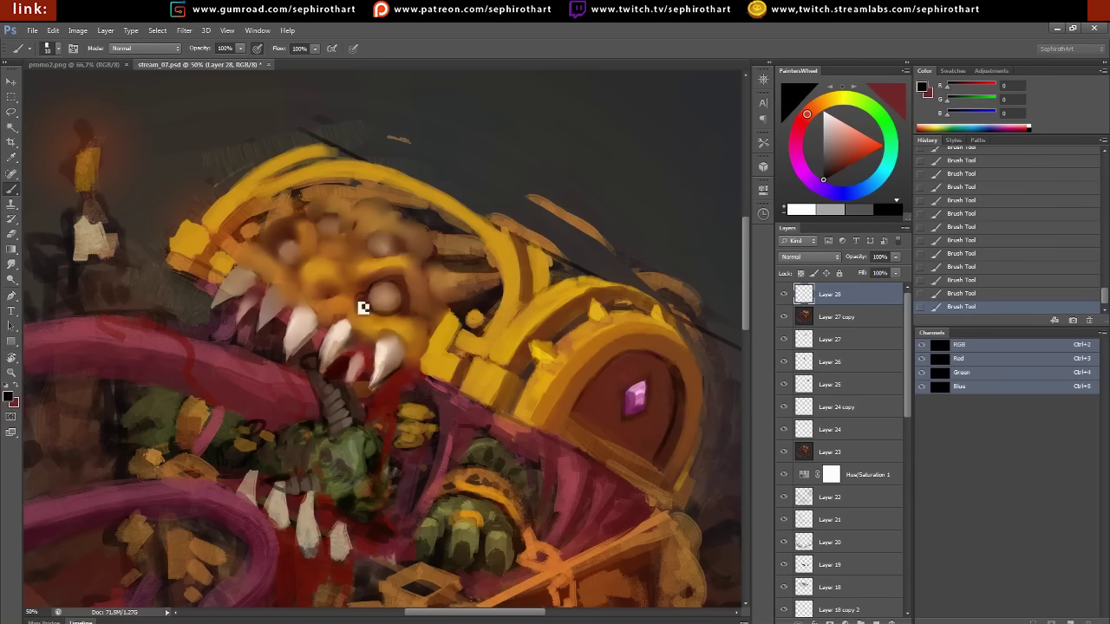
alt+click(384, 320)
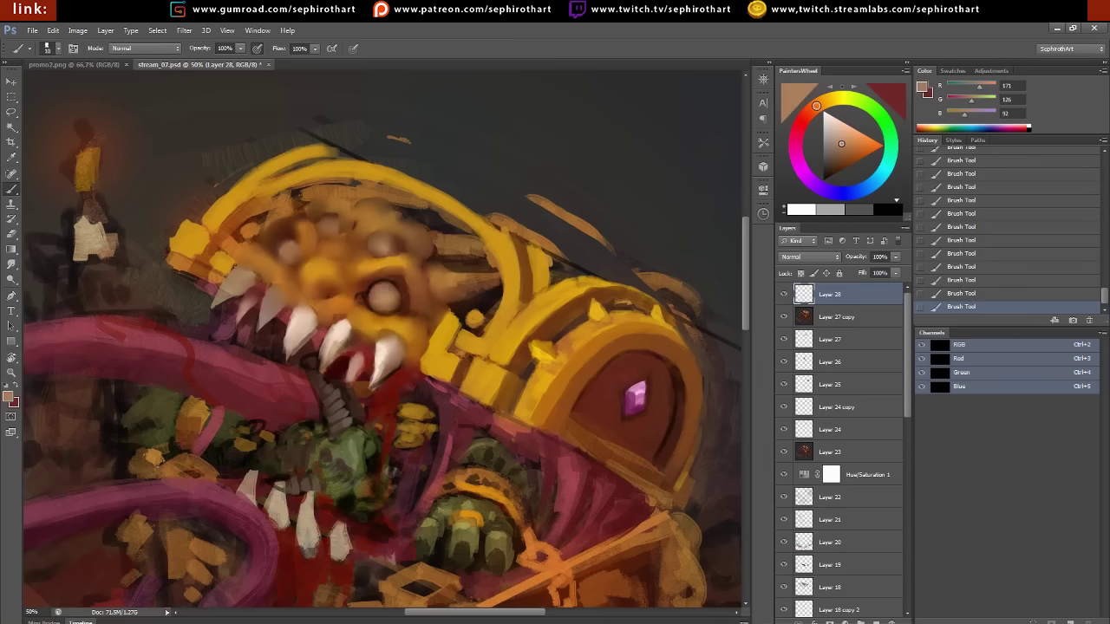
key(r)
drag(384, 320, 387, 306)
key(ctrl+e)
drag(387, 305, 385, 301)
drag(385, 302, 401, 295)
key(b)
alt+click(384, 304)
On a new layer, paint dark strokes, a white highlight and the dark pupil of the eye
key(ctrl+shift+alt+n)
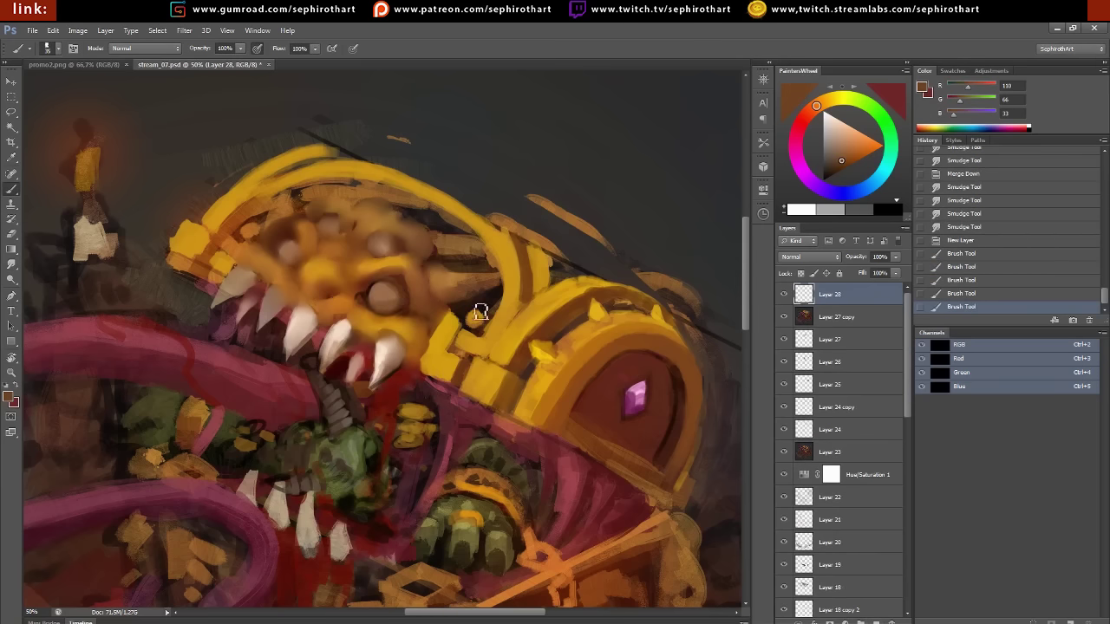
drag(477, 309, 475, 303)
drag(471, 235, 477, 238)
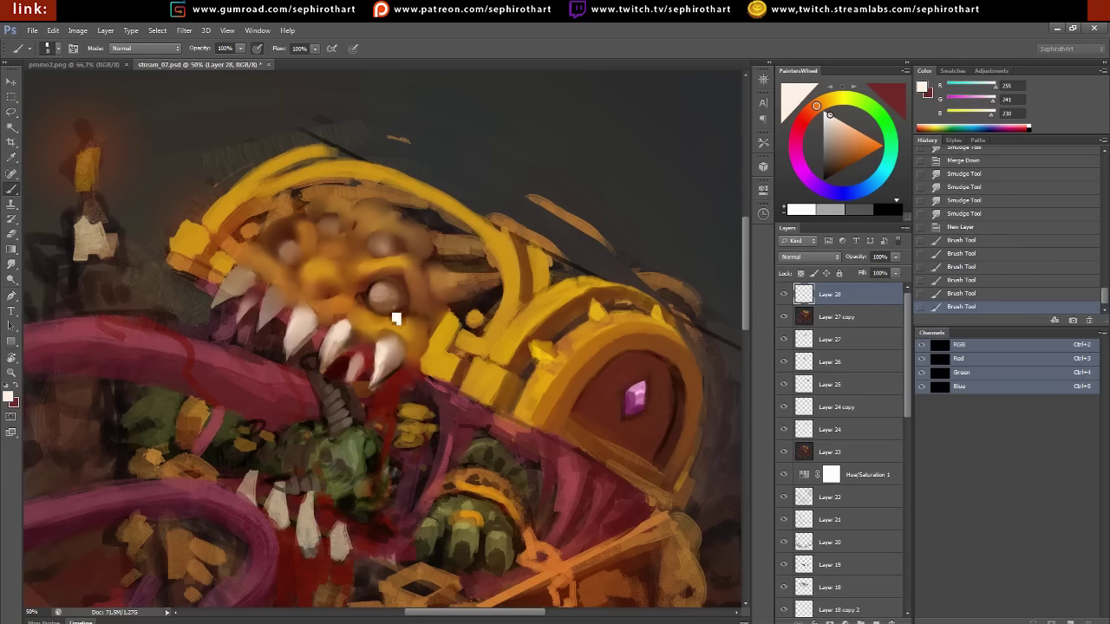
drag(400, 322, 397, 314)
drag(399, 312, 389, 303)
drag(387, 305, 383, 301)
drag(385, 298, 381, 300)
drag(381, 302, 379, 300)
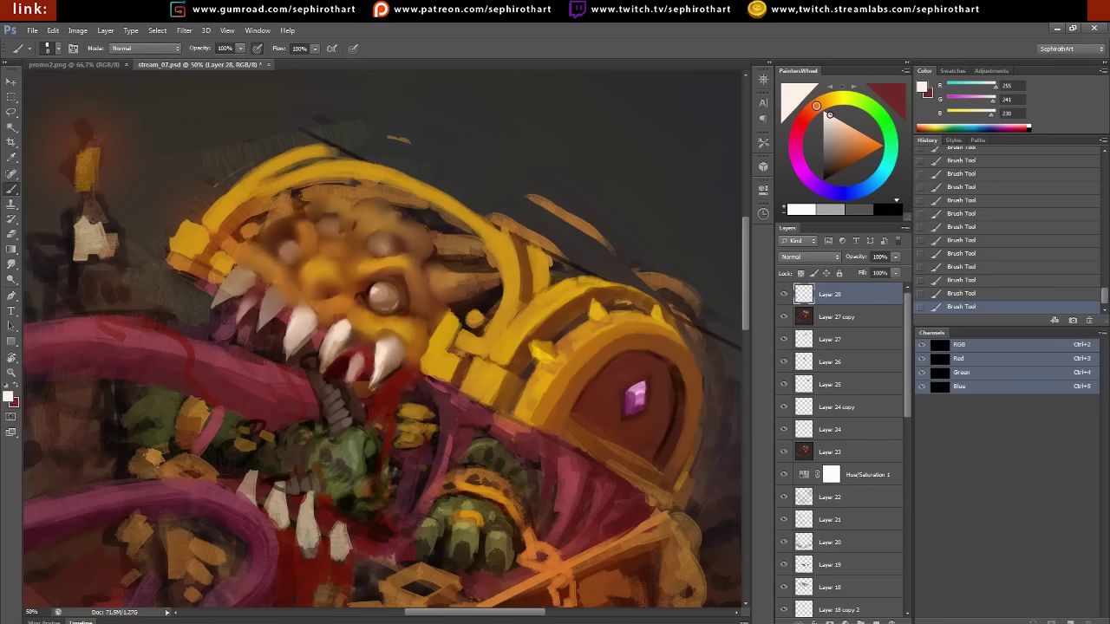
Smudge the eye strokes together, then darken the pupil with black
key(r)
drag(402, 310, 394, 312)
drag(392, 314, 383, 301)
drag(386, 304, 379, 295)
drag(383, 294, 392, 299)
click(822, 180)
key(b)
drag(394, 294, 394, 298)
Paint beige into the eyeball, recentre the face, and adjust the layer opacity
alt+click(390, 297)
drag(491, 319, 497, 327)
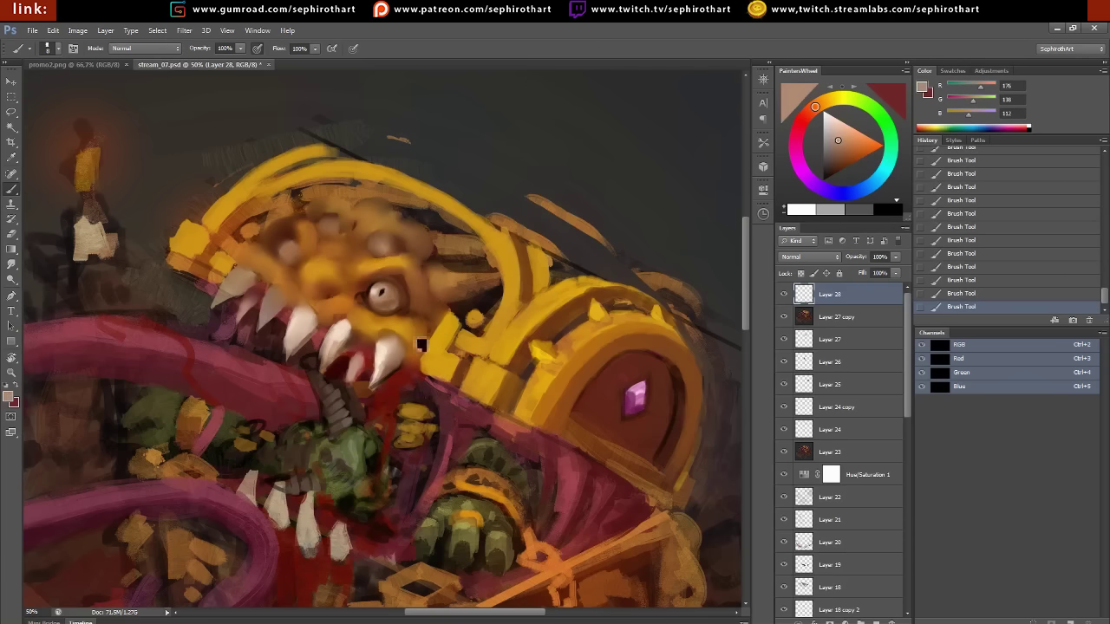
drag(418, 342, 423, 352)
mouse_move(371, 339)
mouse_down()
mouse_move(575, 295)
mouse_move(490, 270)
mouse_up()
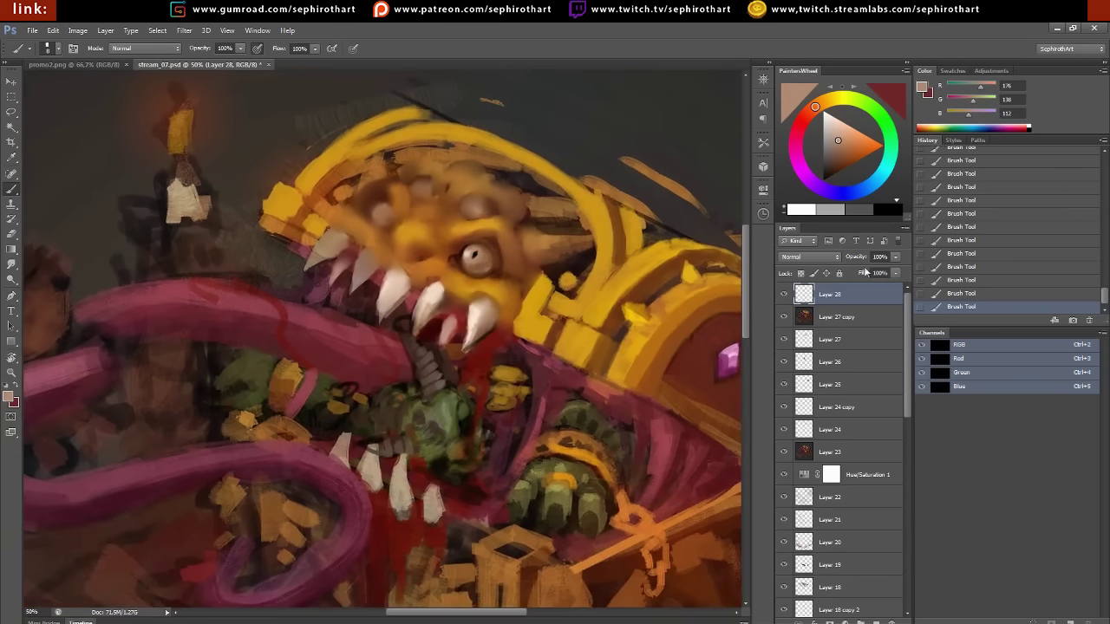
click(878, 623)
On a new layer, paint light strokes and a bright reddish rim around the eye, sampling dark browns and reds
alt+click(466, 235)
drag(466, 247, 506, 270)
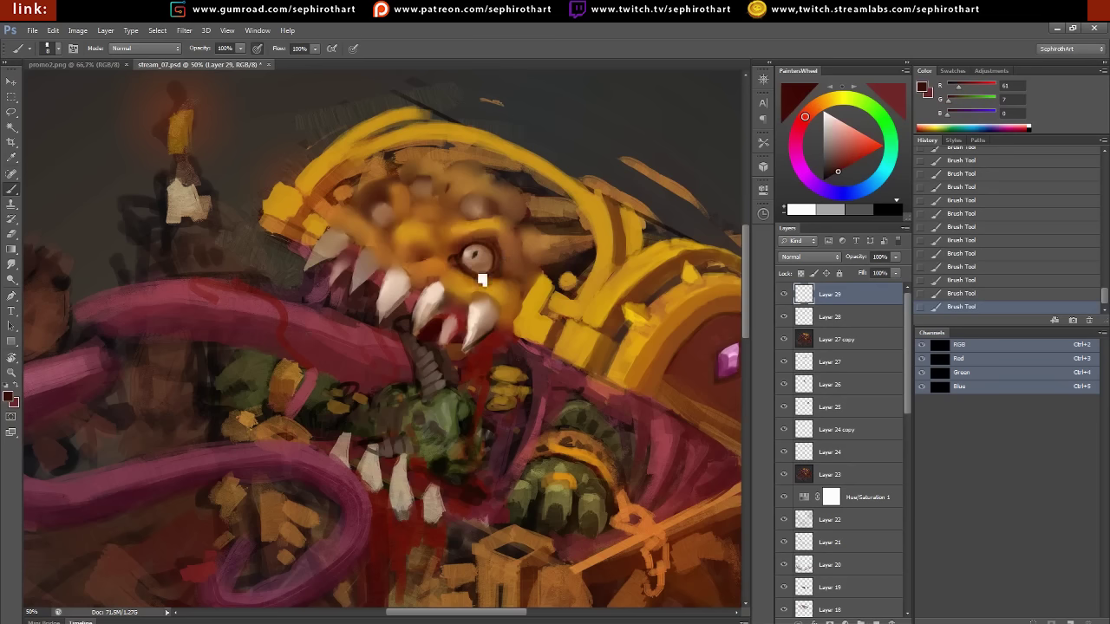
click(860, 153)
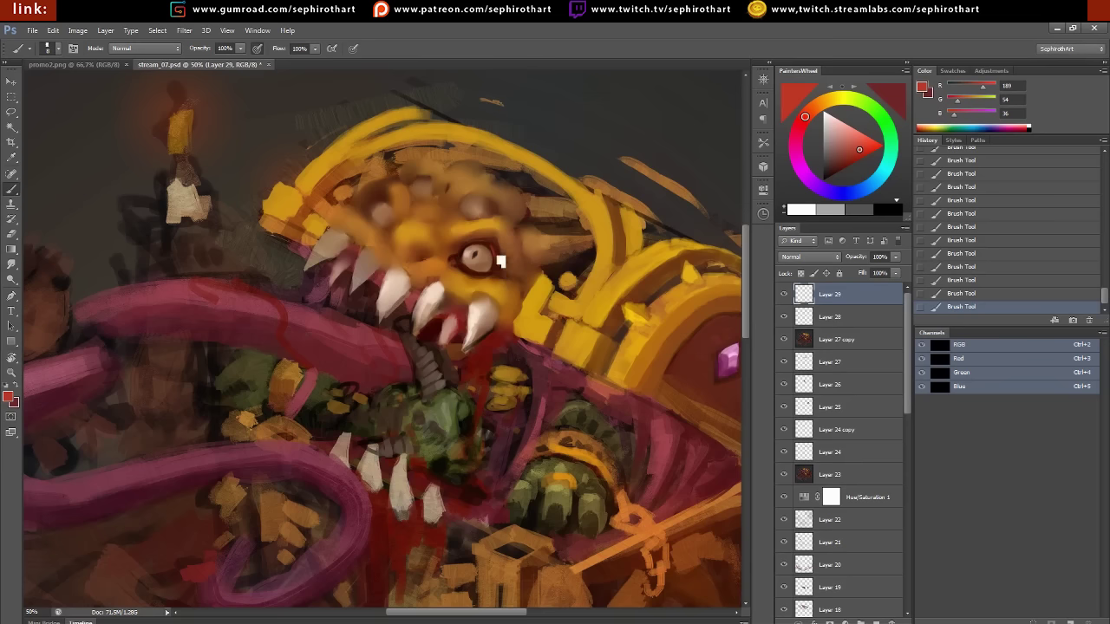
drag(485, 251, 462, 268)
alt+click(433, 260)
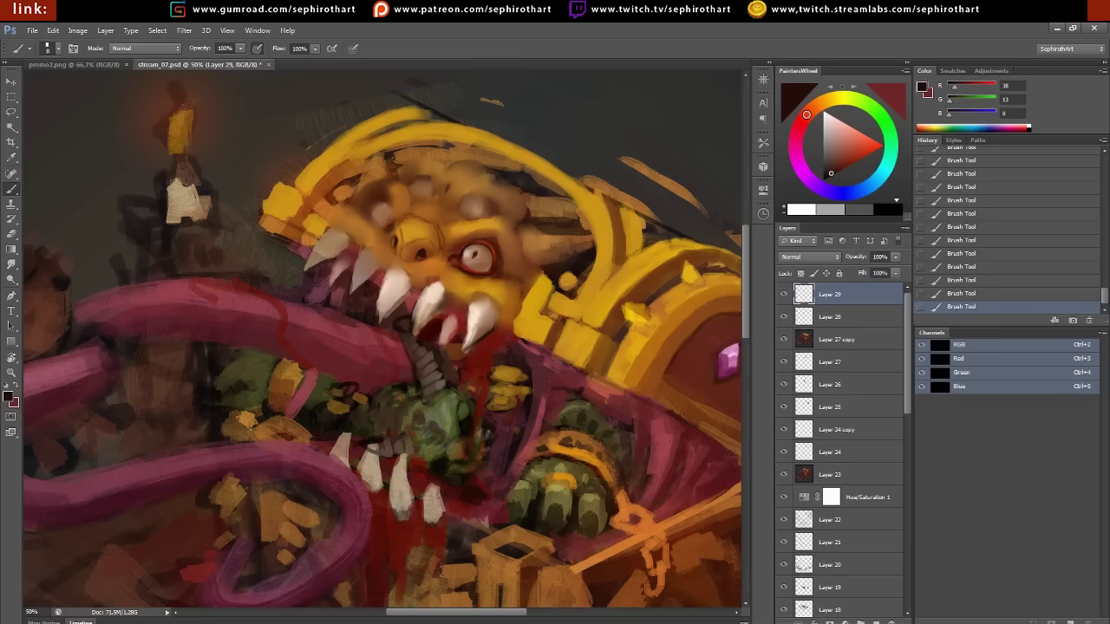
alt+click(507, 249)
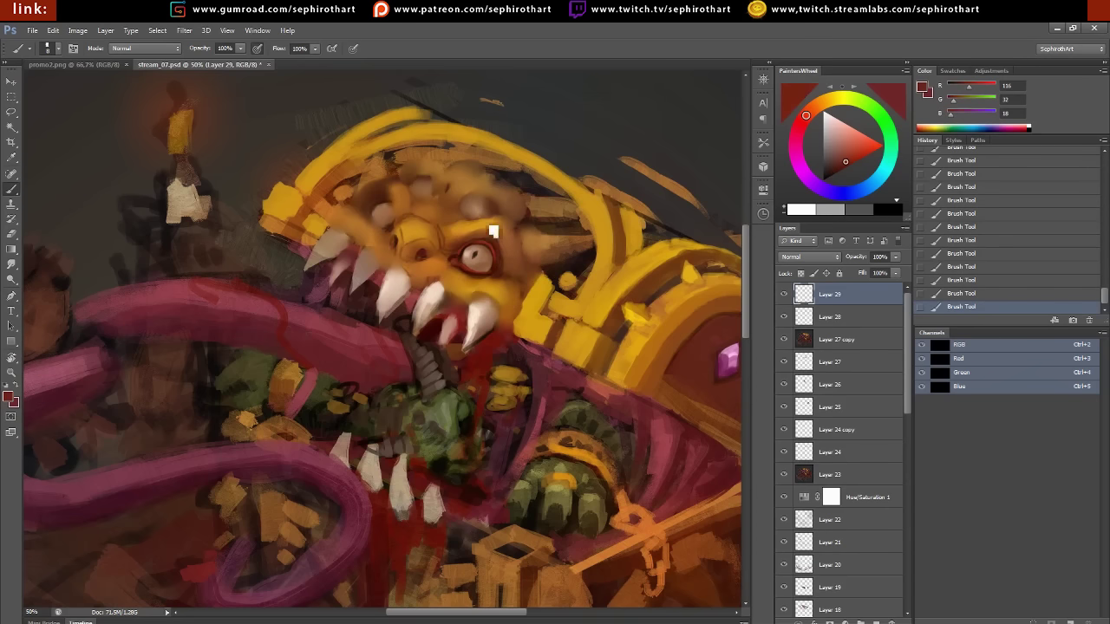
alt+click(471, 218)
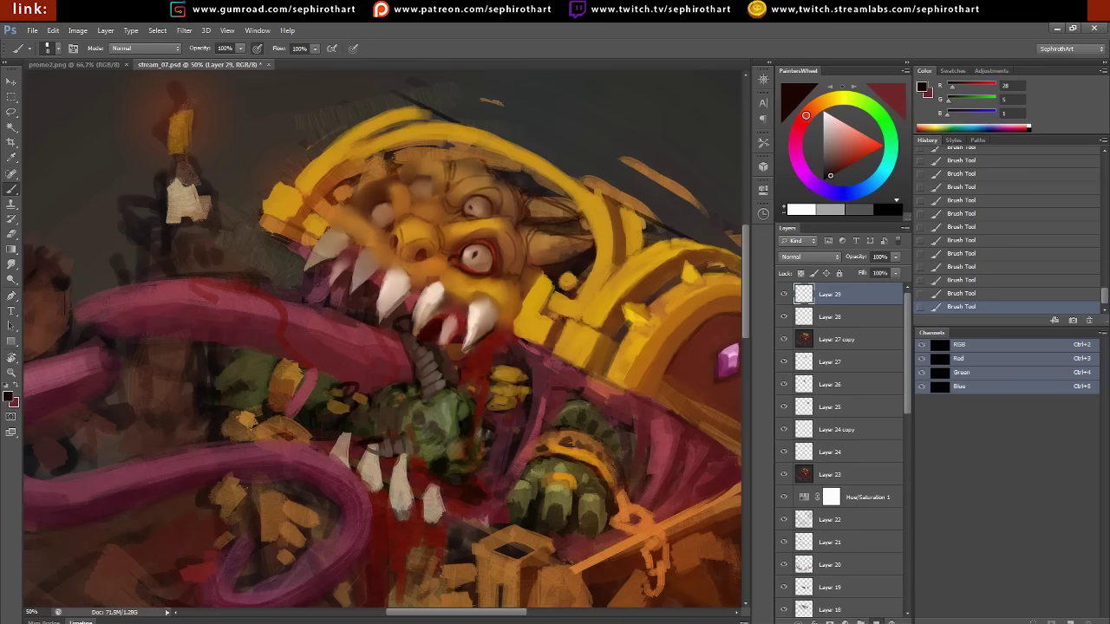
Draw diagonal lines across the monster's face, transform them, and move them into place
drag(222, 254, 689, 253)
key(ctrl+t)
key(Return)
key(v)
drag(558, 237, 598, 260)
On a new layer, sketch an extra eye on the upper left face, sampling orange-brown and black
key(ctrl+shift+alt+n)
key(b)
drag(402, 224, 384, 212)
alt+click(384, 211)
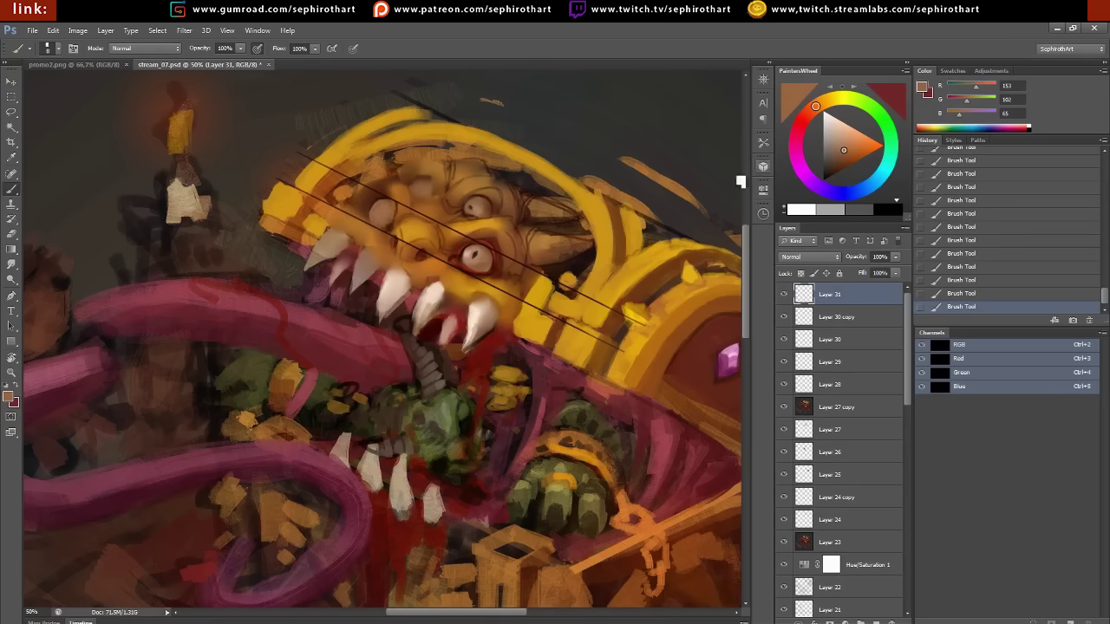
alt+click(384, 208)
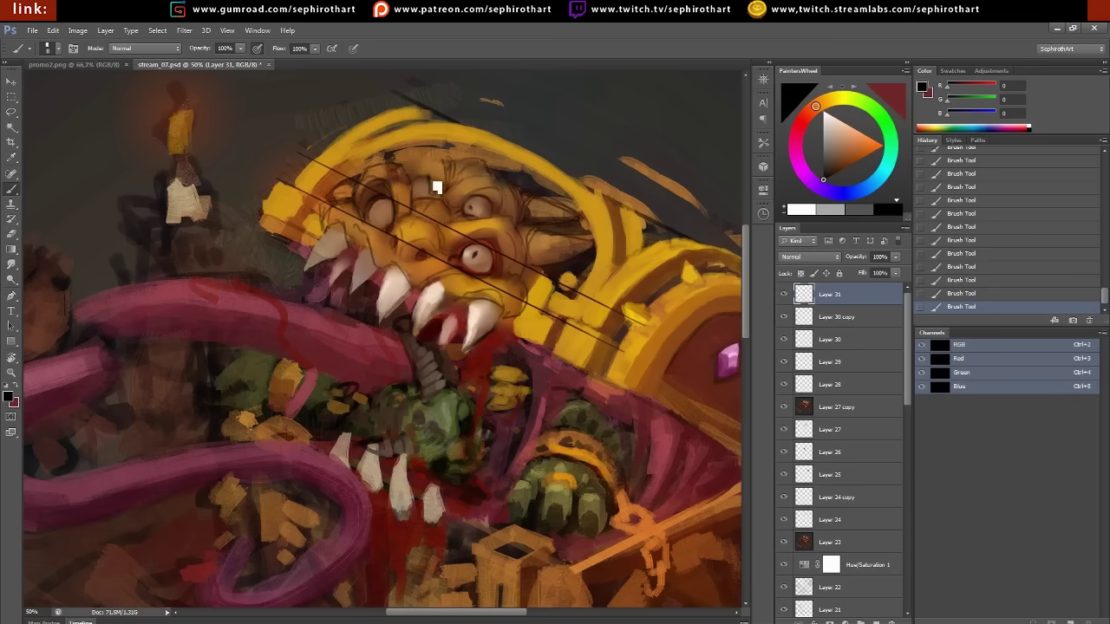
Hide the duplicated diagonal lines, copy the guide line into parallel positions, and delete the extra copy
click(783, 316)
click(830, 339)
key(v)
drag(498, 260, 532, 240)
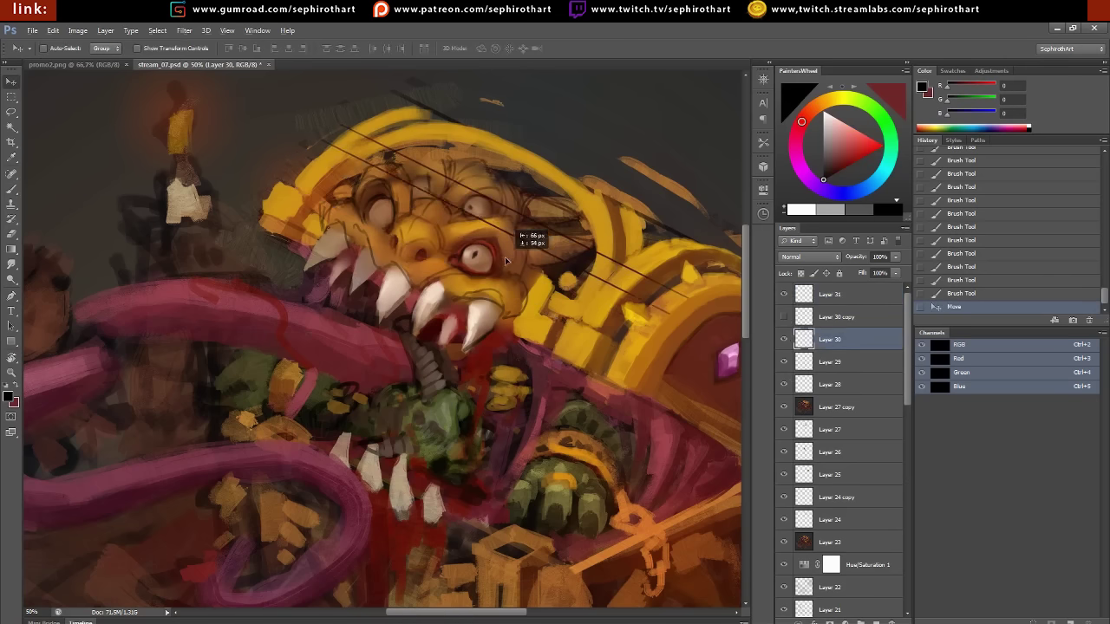
mouse_move(661, 314)
mouse_down()
mouse_move(558, 251)
mouse_move(545, 311)
mouse_up()
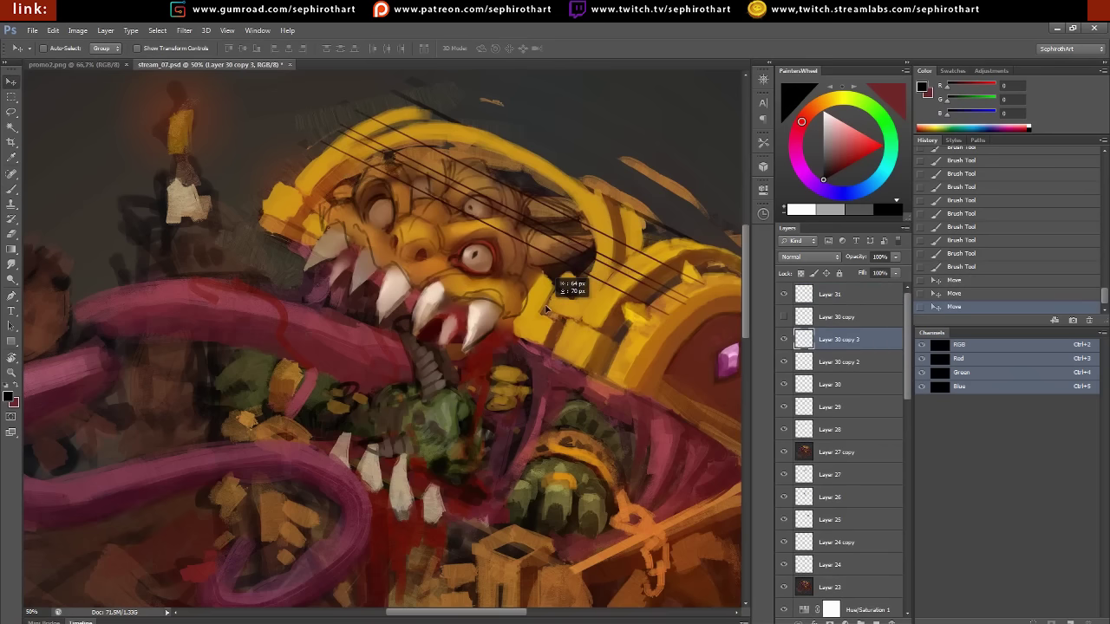
key(Delete)
On a new layer, paint small brow strokes, then hide the two extra guide line copies
click(877, 621)
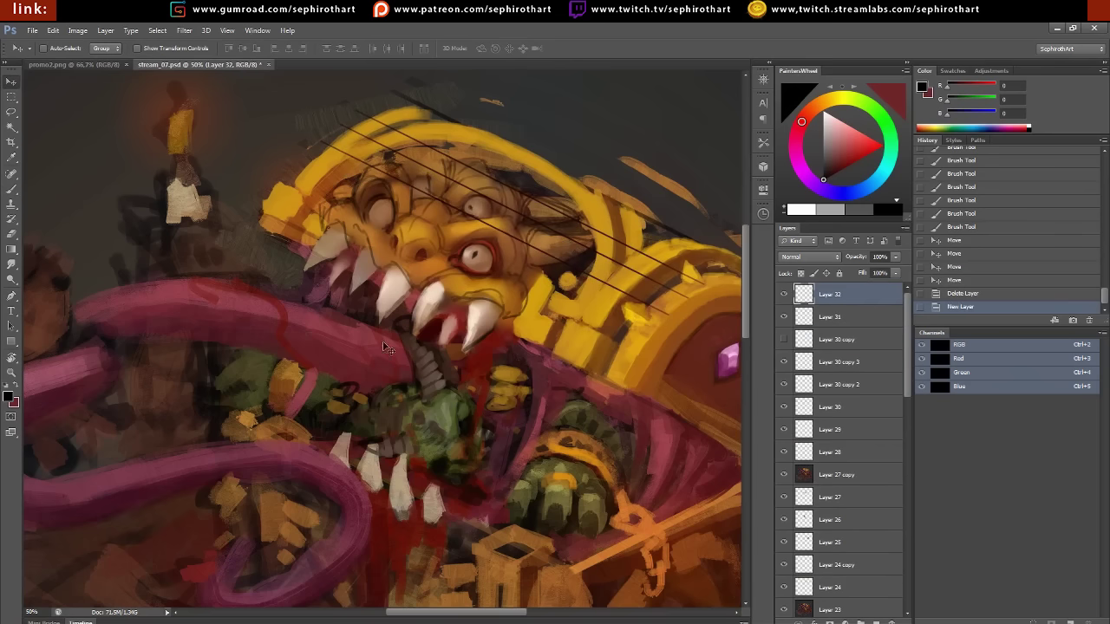
key(b)
mouse_move(432, 171)
mouse_down()
mouse_move(460, 191)
mouse_move(422, 186)
mouse_move(459, 217)
mouse_move(421, 193)
mouse_move(460, 223)
mouse_up()
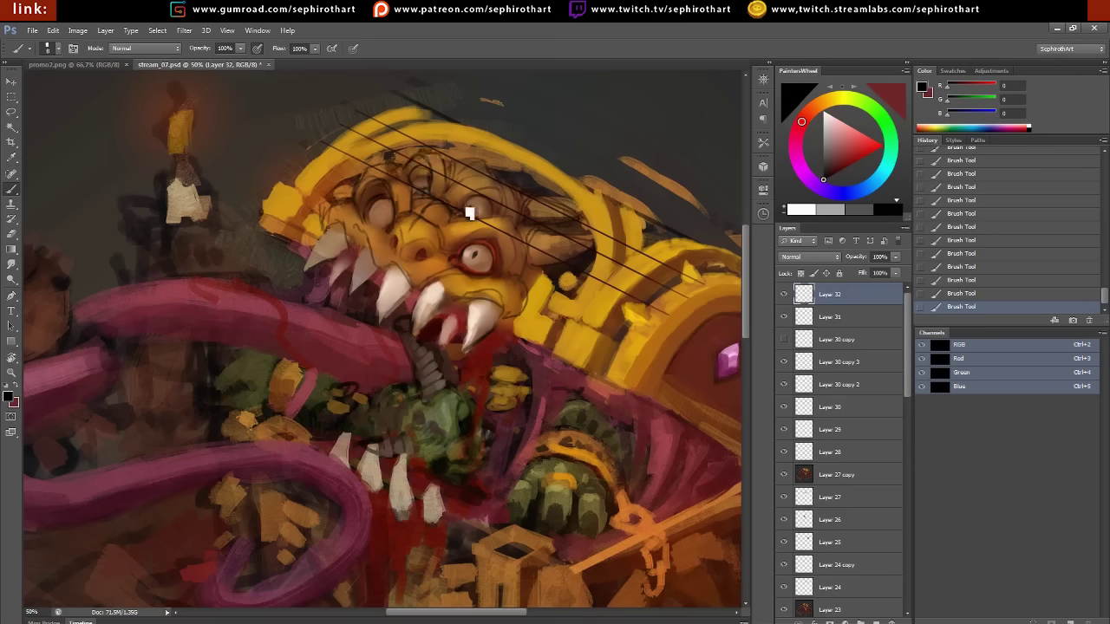
click(784, 295)
click(784, 295)
click(784, 362)
click(784, 384)
Reposition the guide line across the face, paint forehead strokes along it, then delete the guide layer
click(832, 406)
key(v)
mouse_move(528, 187)
mouse_down()
mouse_move(594, 231)
mouse_move(591, 251)
mouse_up()
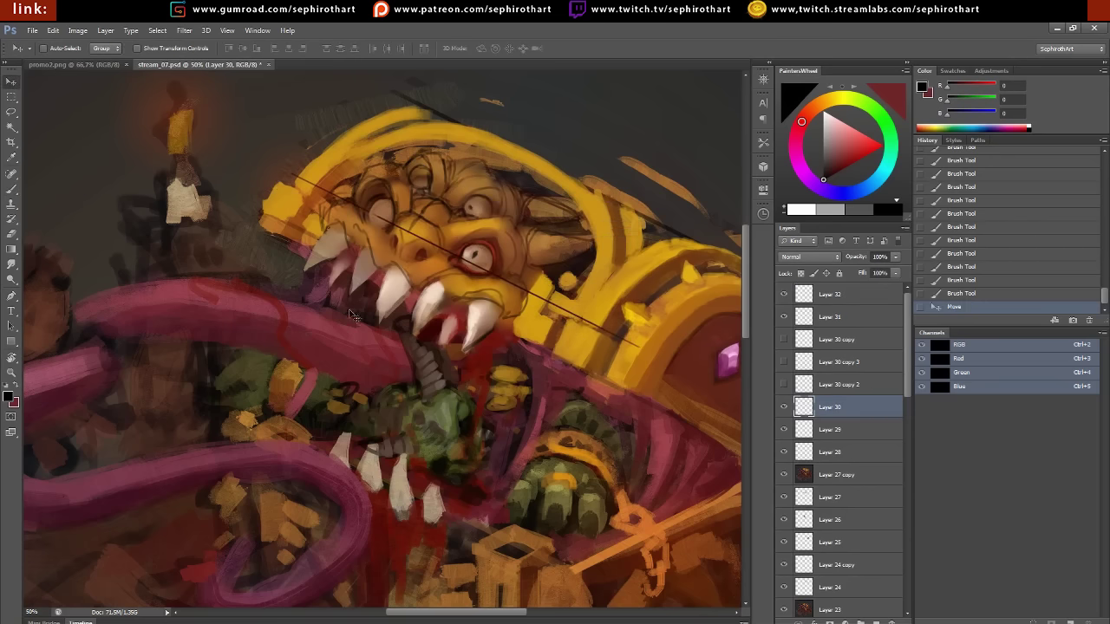
key(b)
mouse_move(392, 215)
mouse_down()
mouse_move(412, 227)
mouse_move(400, 243)
mouse_move(456, 227)
mouse_up()
alt+click(422, 185)
key(Delete)
drag(397, 205, 413, 235)
drag(394, 217, 414, 234)
On a new layer, draw dark forehead wrinkle lines, then select Layers 33 through 28
key(ctrl+shift+alt+n)
drag(436, 170, 422, 191)
mouse_move(418, 172)
mouse_down()
mouse_move(413, 189)
mouse_move(426, 200)
mouse_up()
drag(439, 177, 432, 196)
mouse_move(413, 160)
mouse_down()
mouse_move(448, 164)
mouse_move(451, 199)
mouse_up()
drag(444, 185, 450, 208)
drag(442, 184, 453, 206)
shift+click(842, 452)
Merge the selected face layers, duplicate the result, and smudge the paint around the eye
key(ctrl+e)
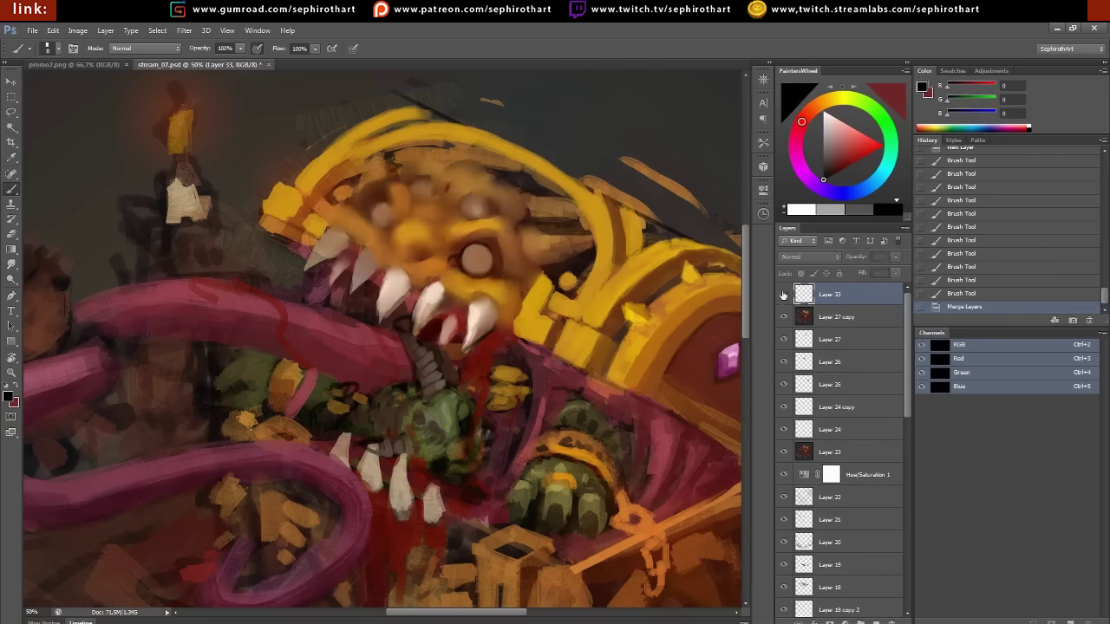
key(ctrl+alt+e)
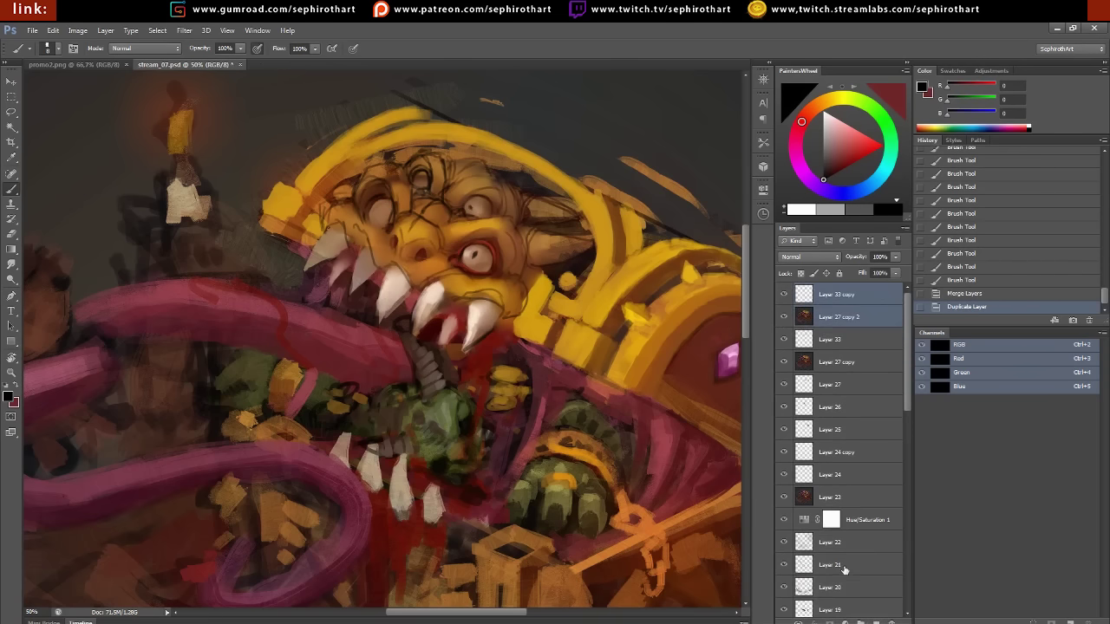
key(r)
mouse_move(459, 238)
mouse_down()
mouse_move(516, 225)
mouse_move(482, 266)
mouse_up()
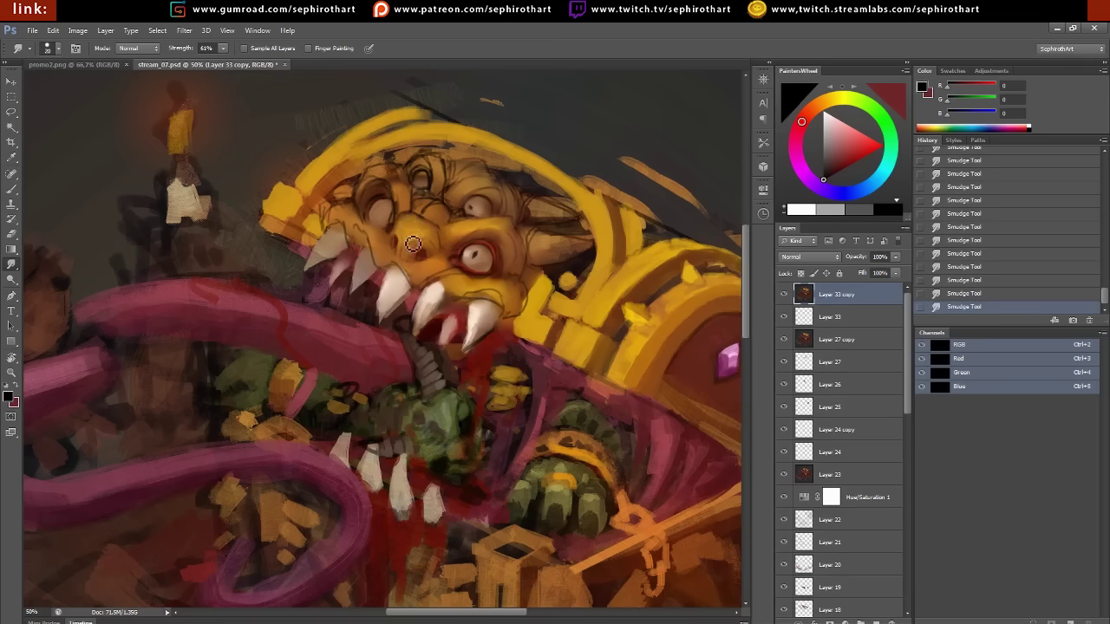
Paint over the nose with a sampled orange and smudge the forehead and brow
key(b)
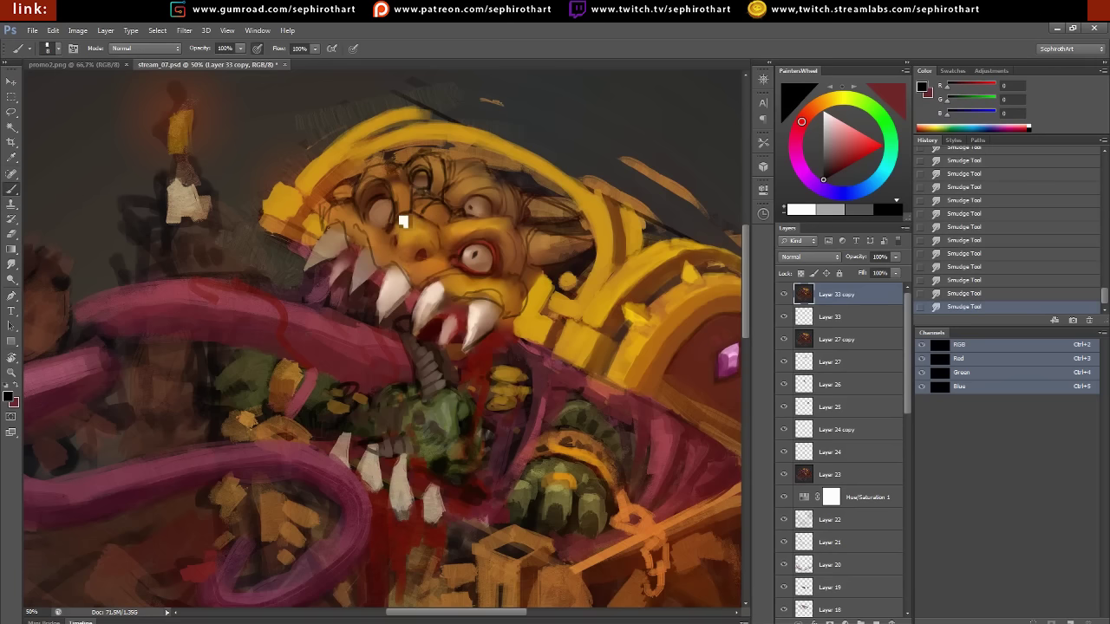
alt+click(426, 245)
mouse_move(409, 227)
mouse_down()
mouse_move(425, 218)
mouse_move(425, 232)
mouse_move(446, 217)
mouse_up()
key(r)
mouse_move(442, 232)
mouse_down()
mouse_move(452, 214)
mouse_move(406, 217)
mouse_move(396, 181)
mouse_move(384, 193)
mouse_move(390, 219)
mouse_up()
Repaint the forehead and brow with lighter and darker oranges, then sample beige and dark red
key(b)
alt+click(409, 232)
alt+click(407, 208)
alt+click(376, 216)
alt+click(496, 258)
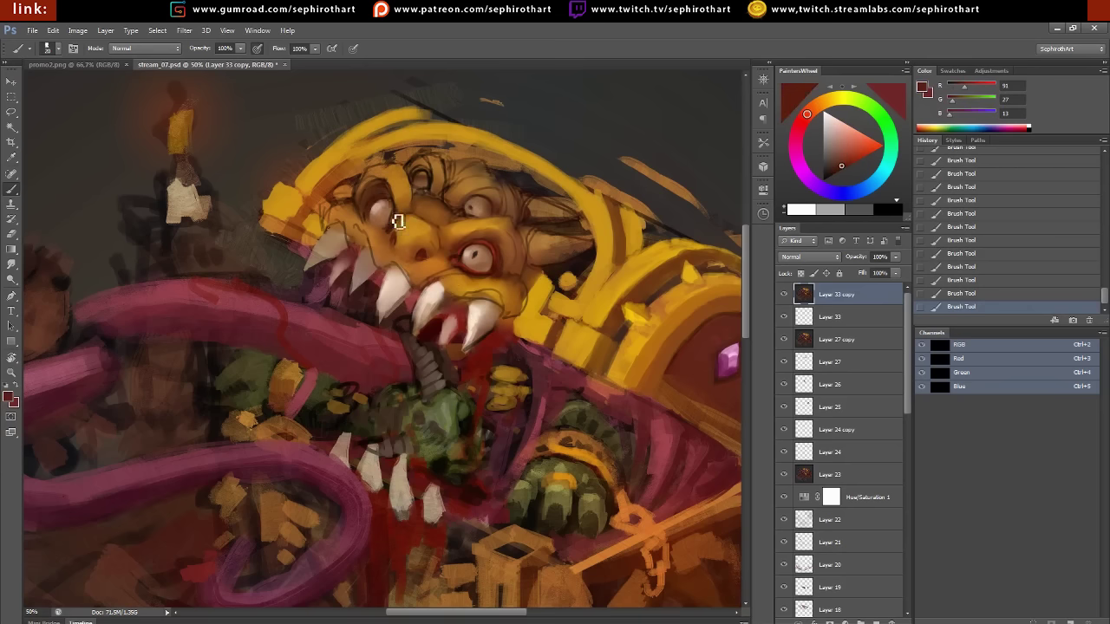
Paint the small forehead eye with sampled dark red, light and dark beige, and golden tones
alt+click(488, 208)
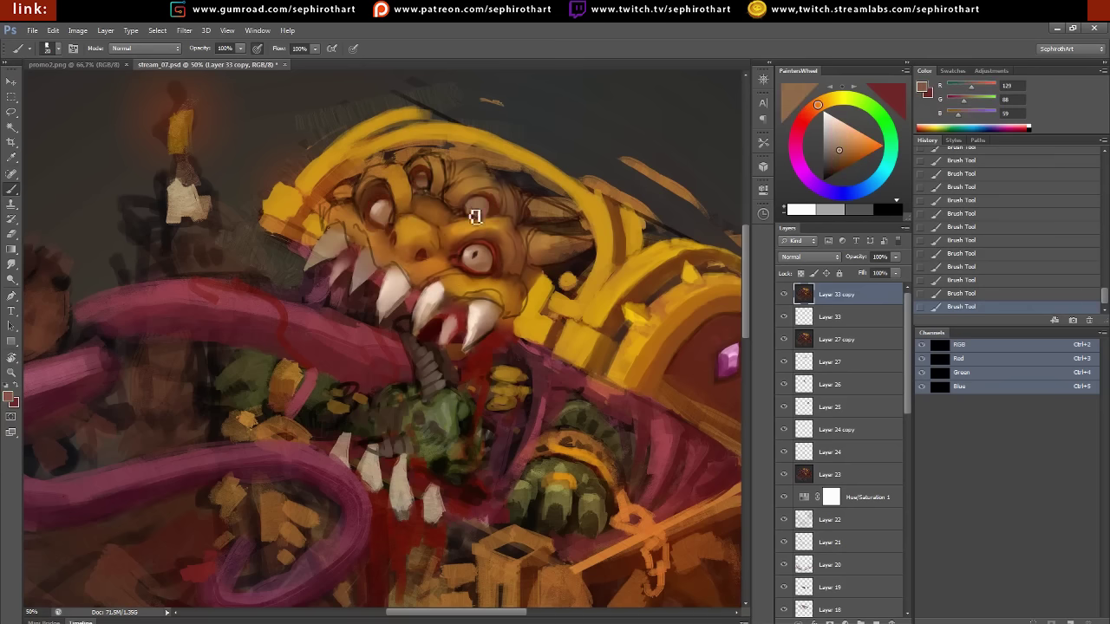
alt+click(480, 204)
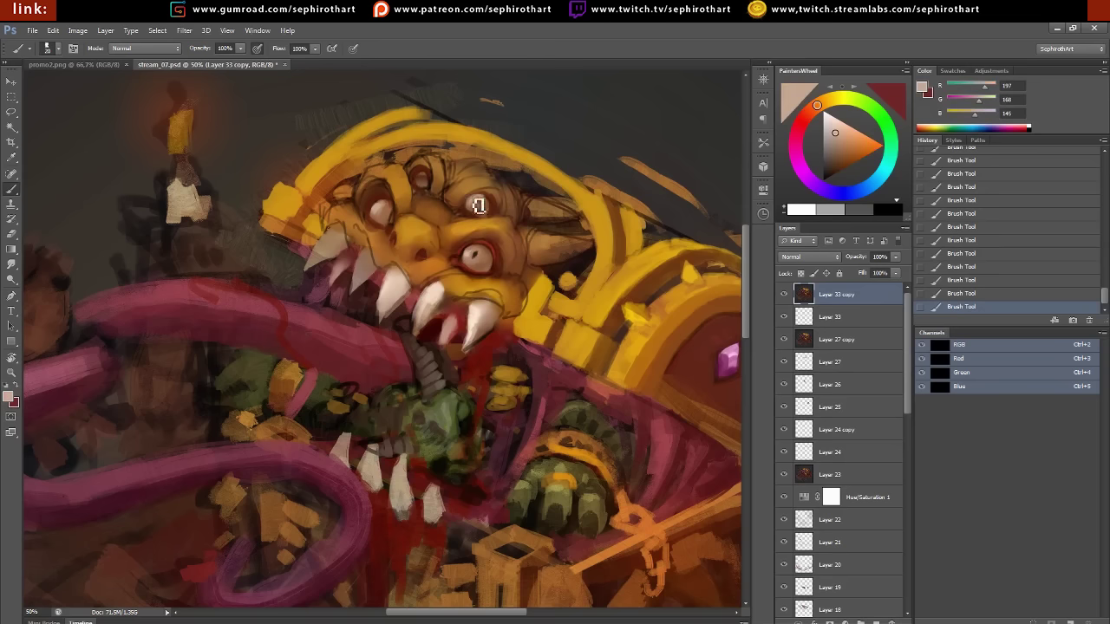
alt+click(426, 182)
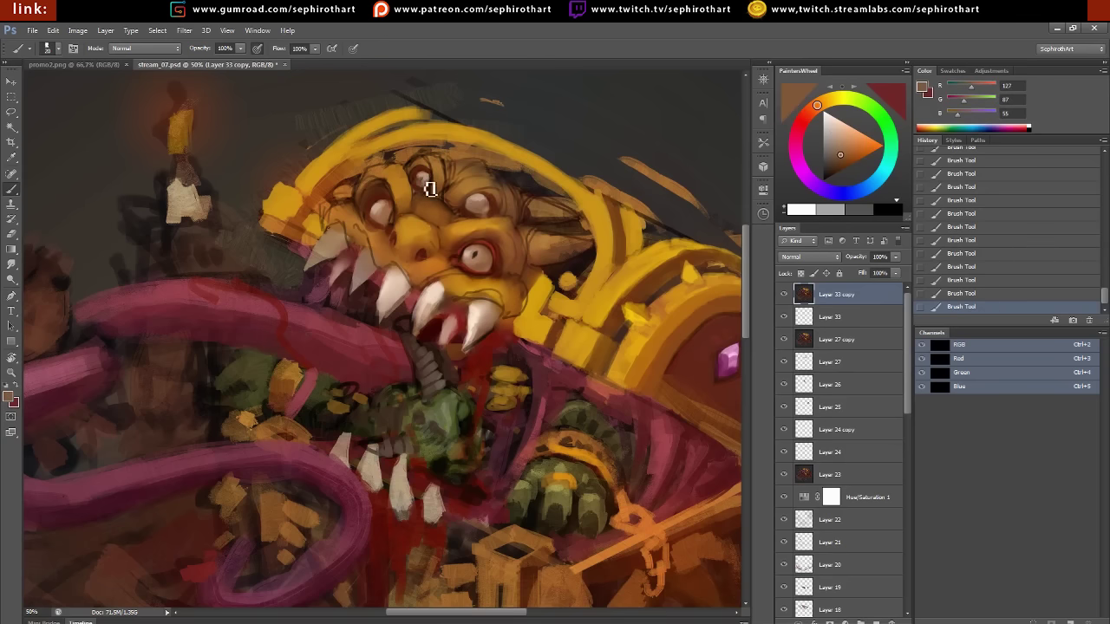
alt+click(421, 224)
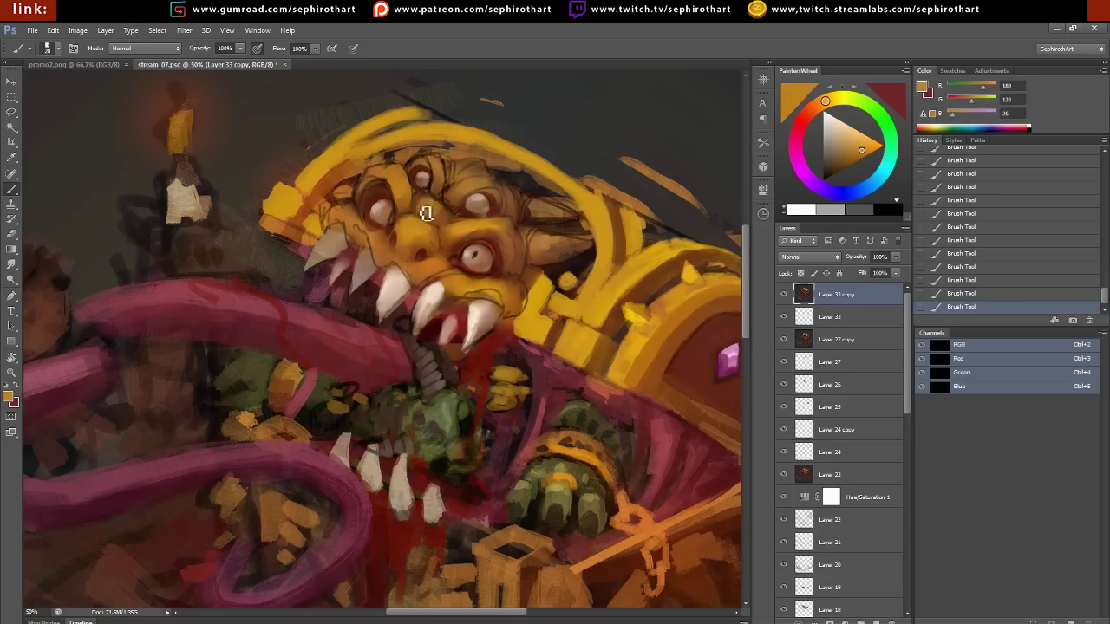
alt+click(423, 210)
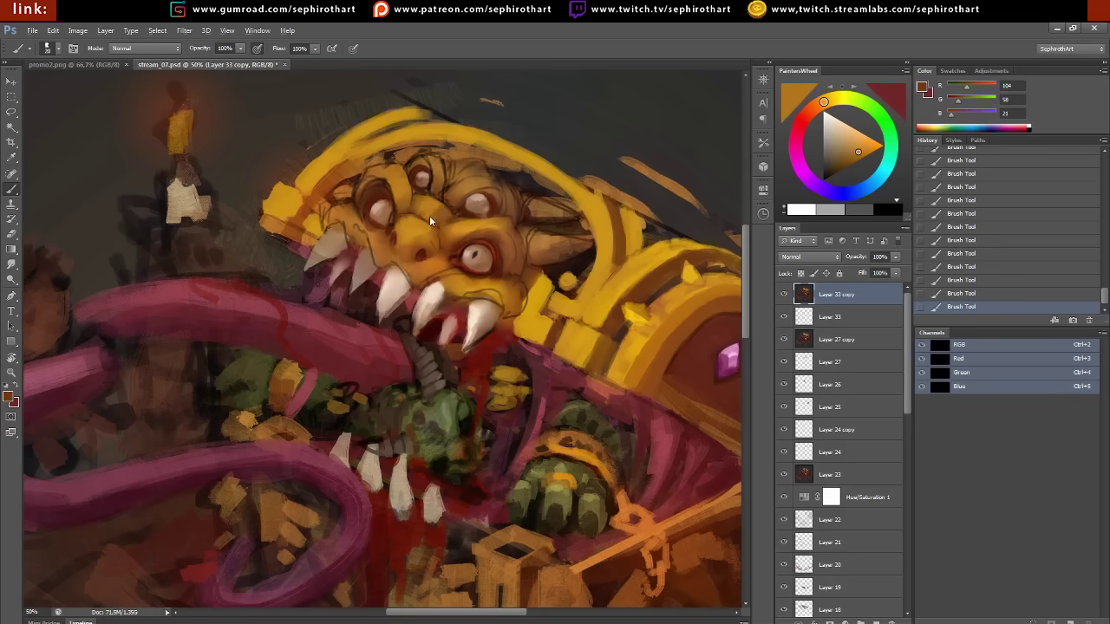
Shade the brow with sampled dark orange, dark brown and bright and dark golds
alt+click(448, 226)
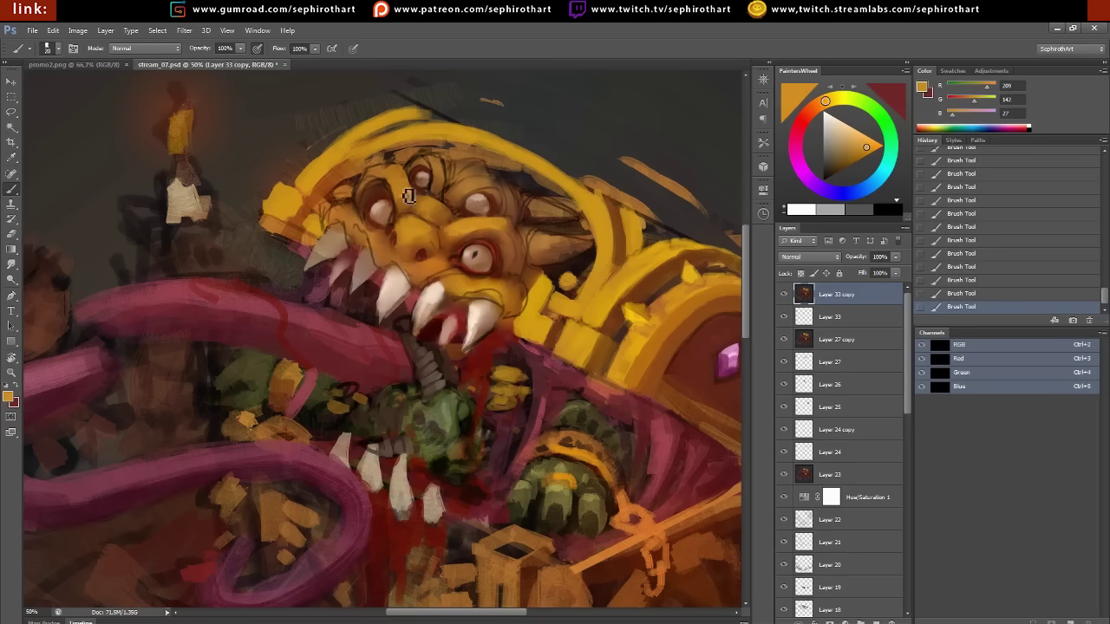
alt+click(463, 208)
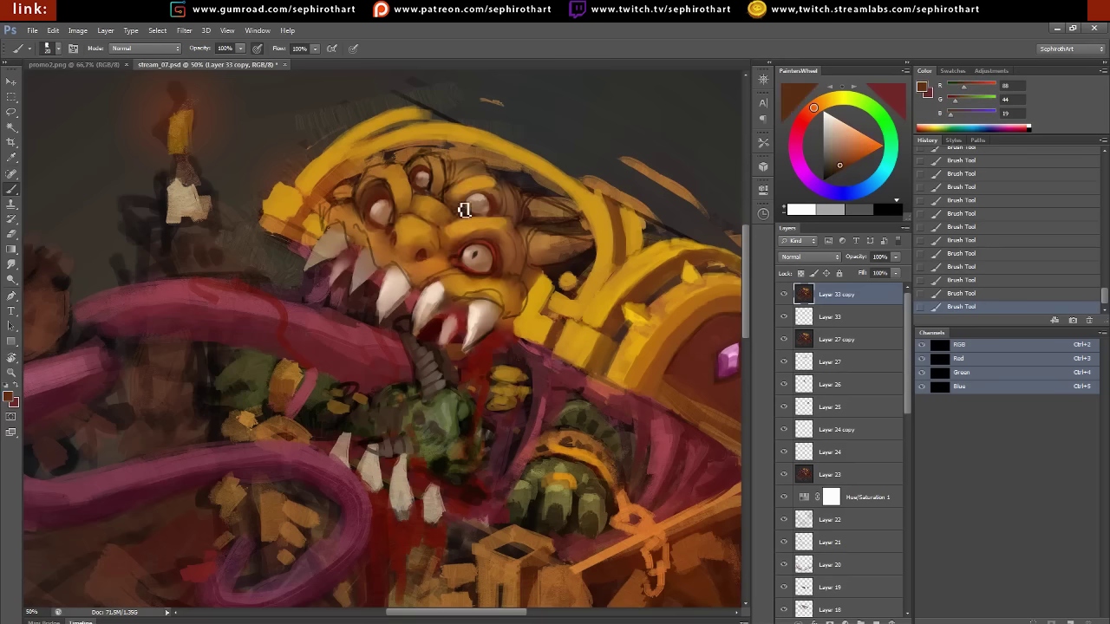
alt+click(499, 189)
alt+click(444, 180)
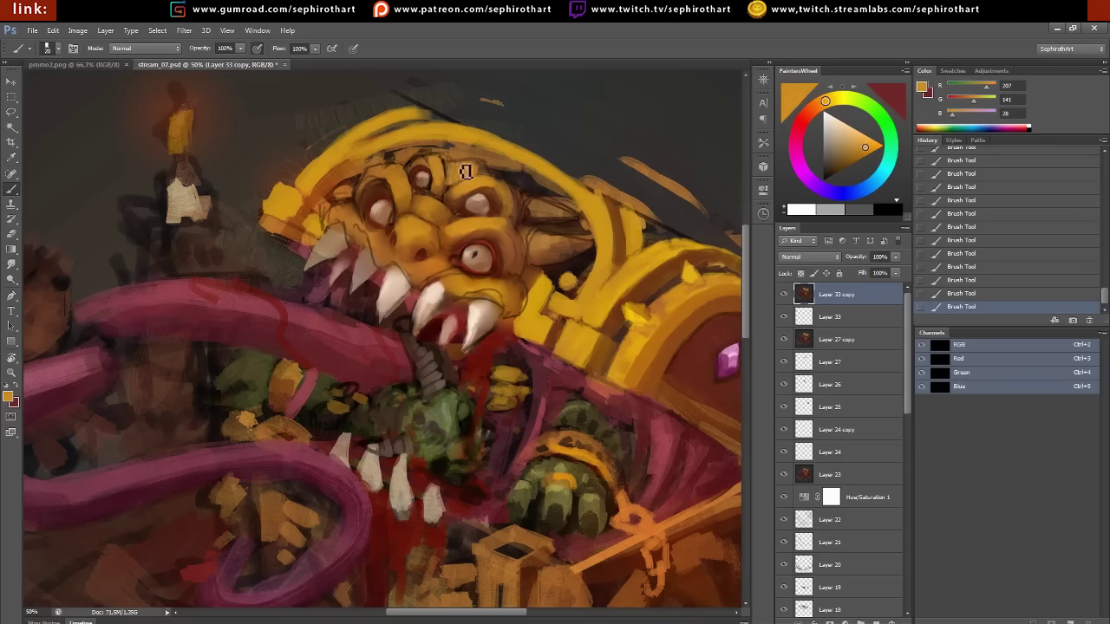
alt+click(475, 178)
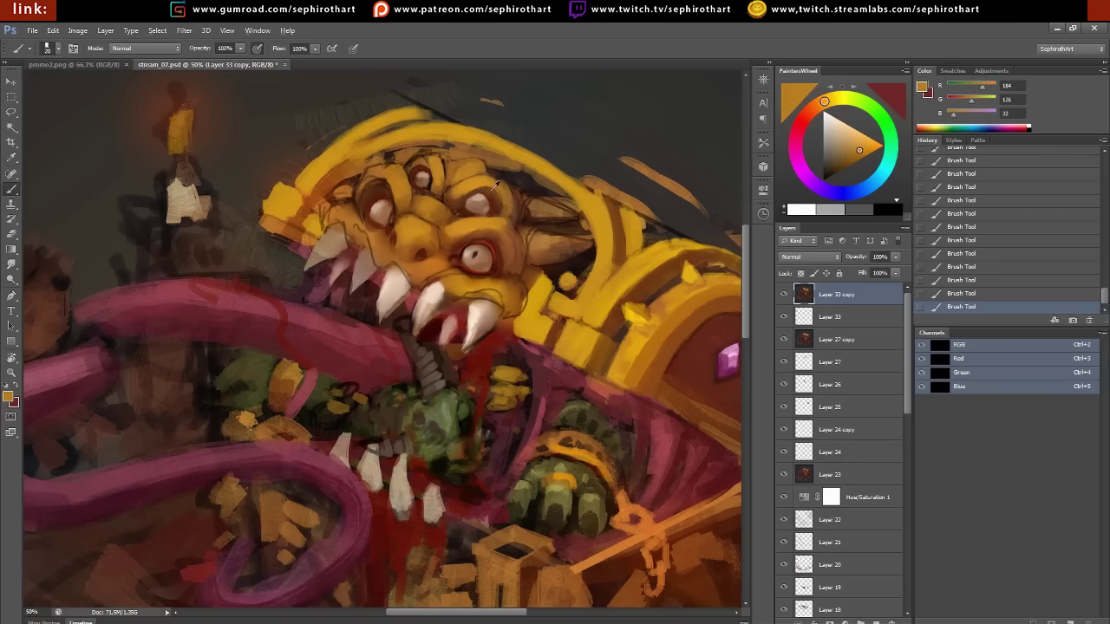
drag(433, 182, 407, 176)
Highlight the upper-left fang with pale beige strokes
alt+click(365, 171)
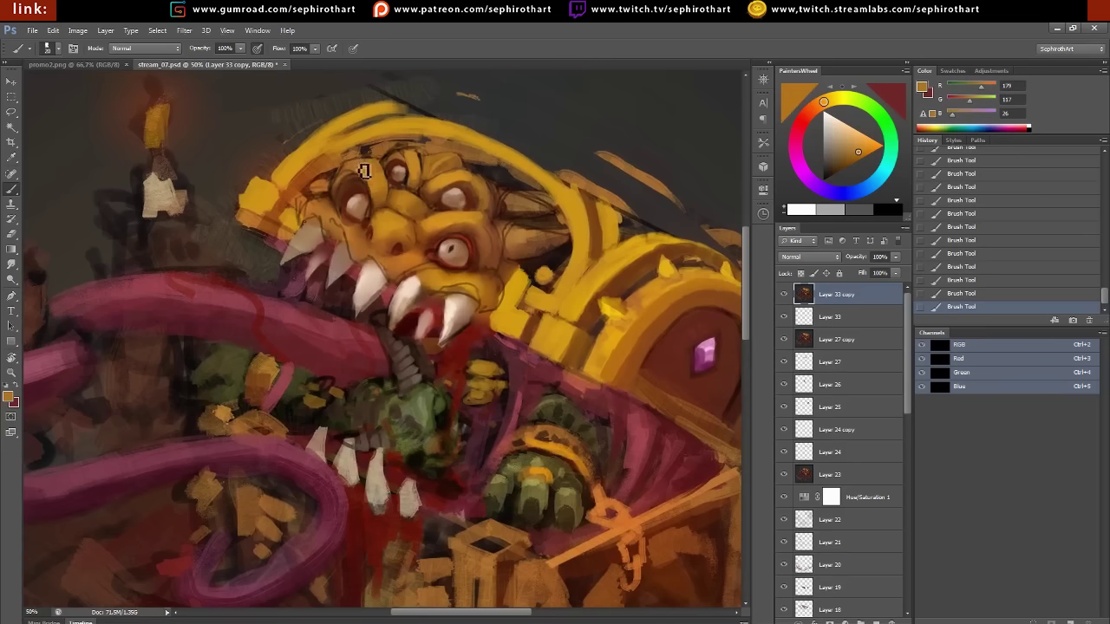
alt+click(348, 253)
mouse_move(349, 248)
mouse_down()
mouse_move(295, 242)
mouse_move(291, 260)
mouse_up()
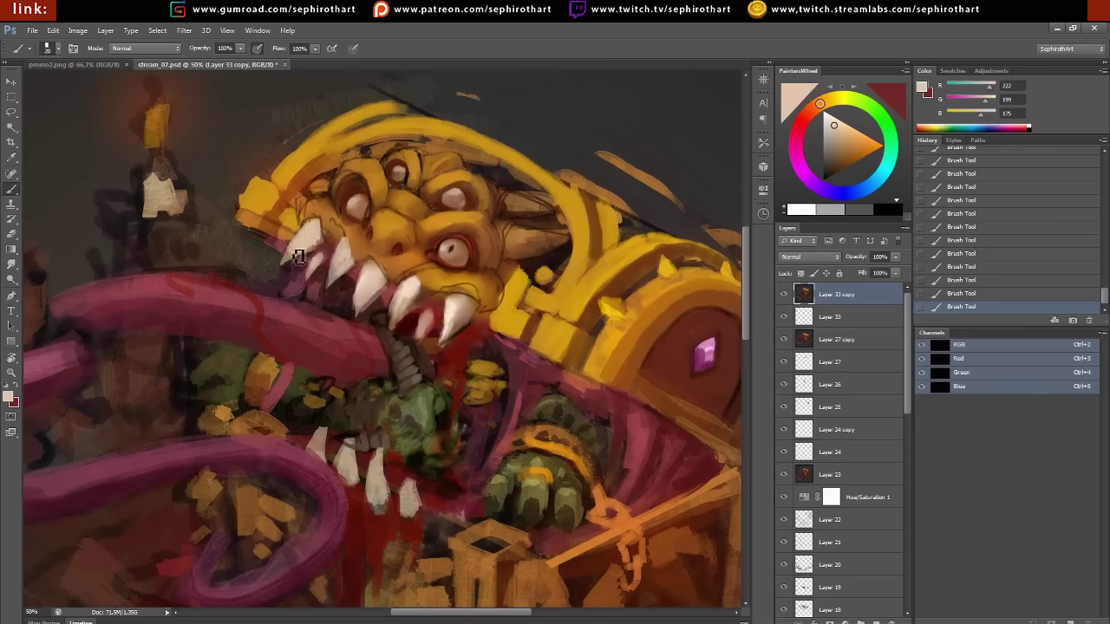
Brighten the face around the eye, upper-left cheek, brow and upper teeth with bright yellow
alt+click(468, 304)
alt+click(424, 277)
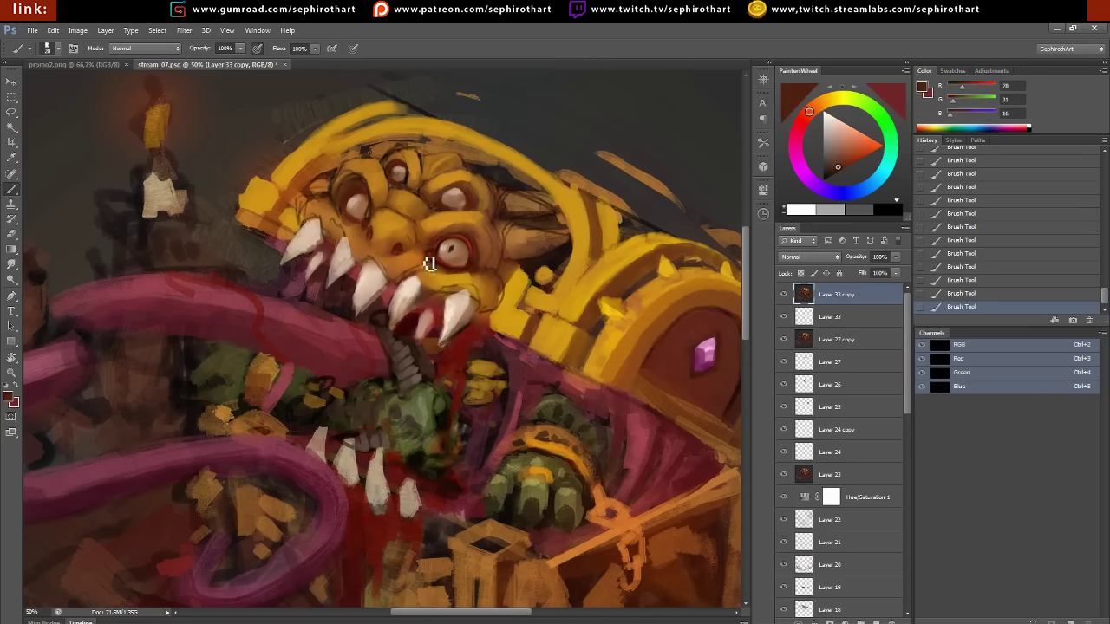
alt+click(422, 276)
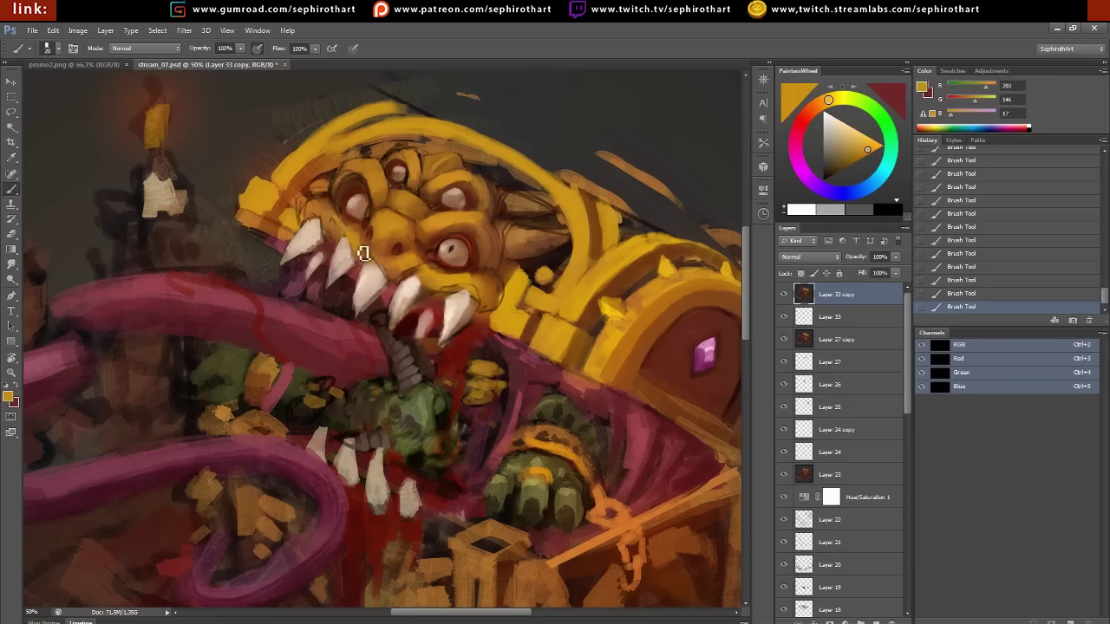
alt+click(490, 259)
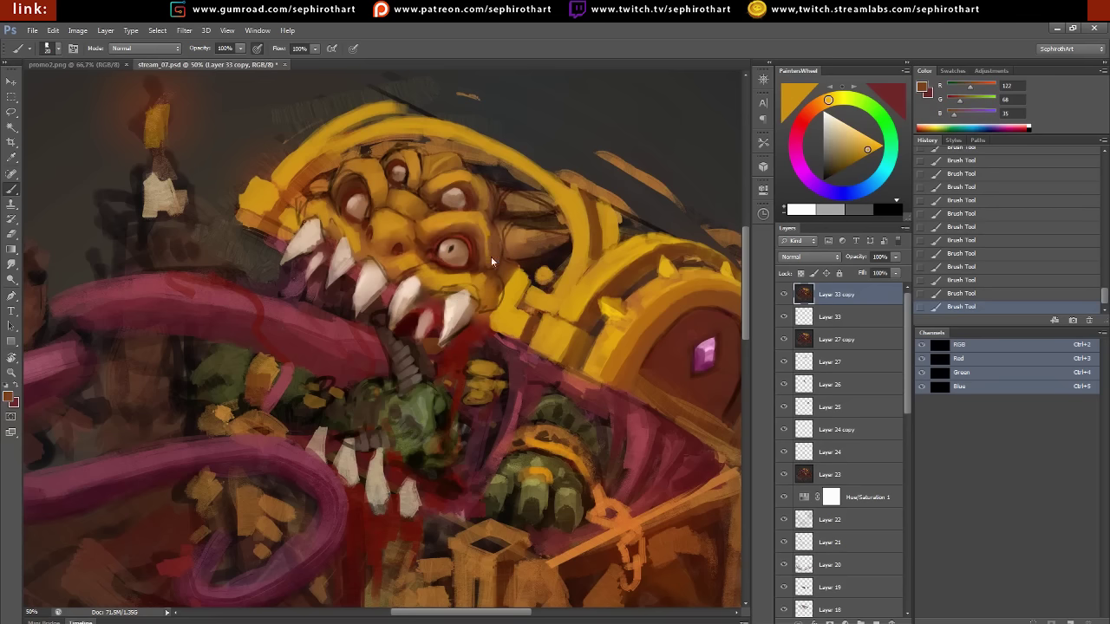
alt+click(428, 233)
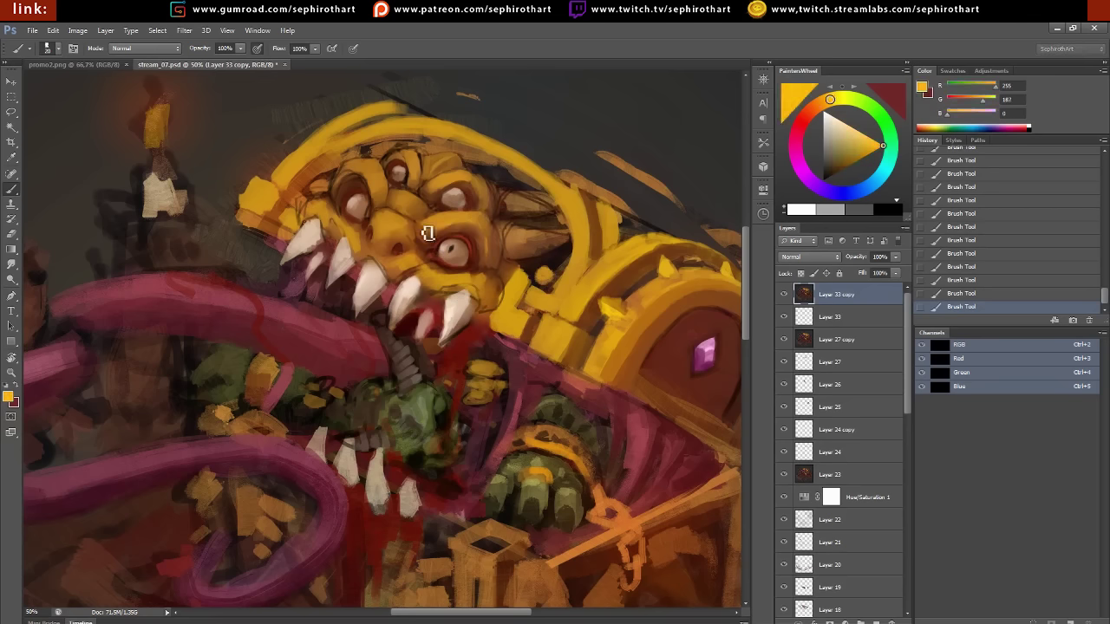
mouse_move(455, 227)
mouse_down()
mouse_move(397, 225)
mouse_move(407, 227)
mouse_up()
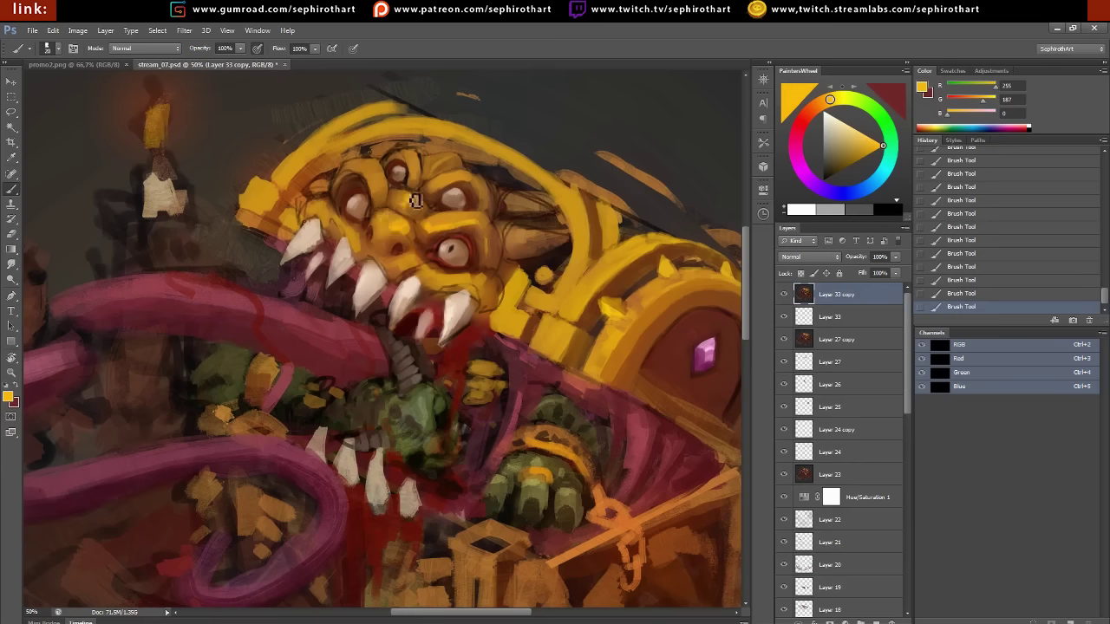
drag(356, 170, 316, 215)
drag(347, 249, 386, 262)
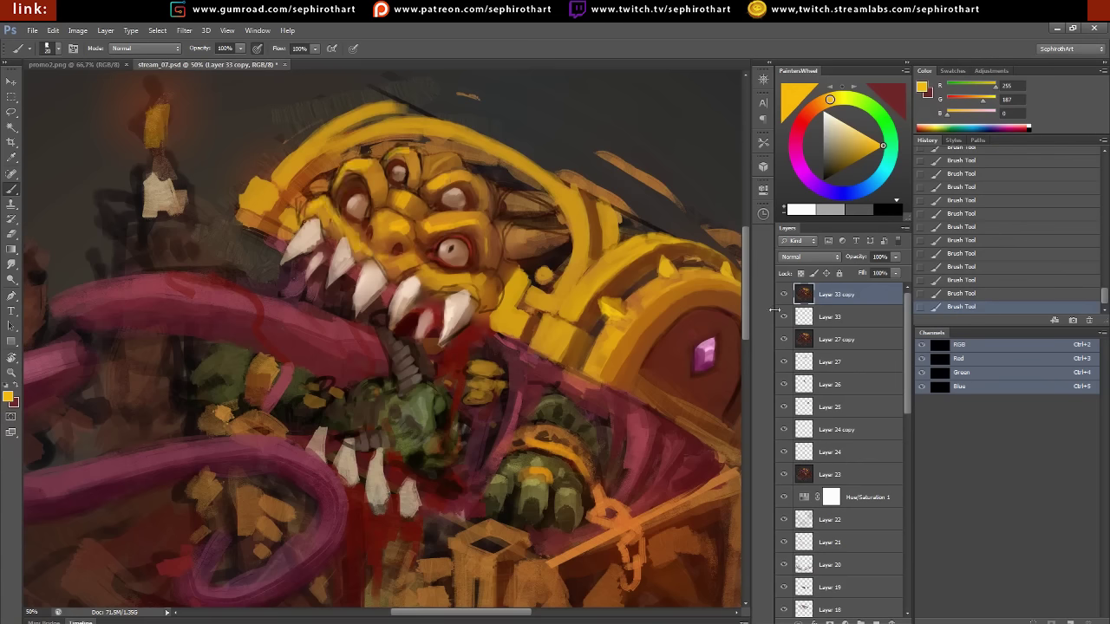
drag(517, 237, 568, 242)
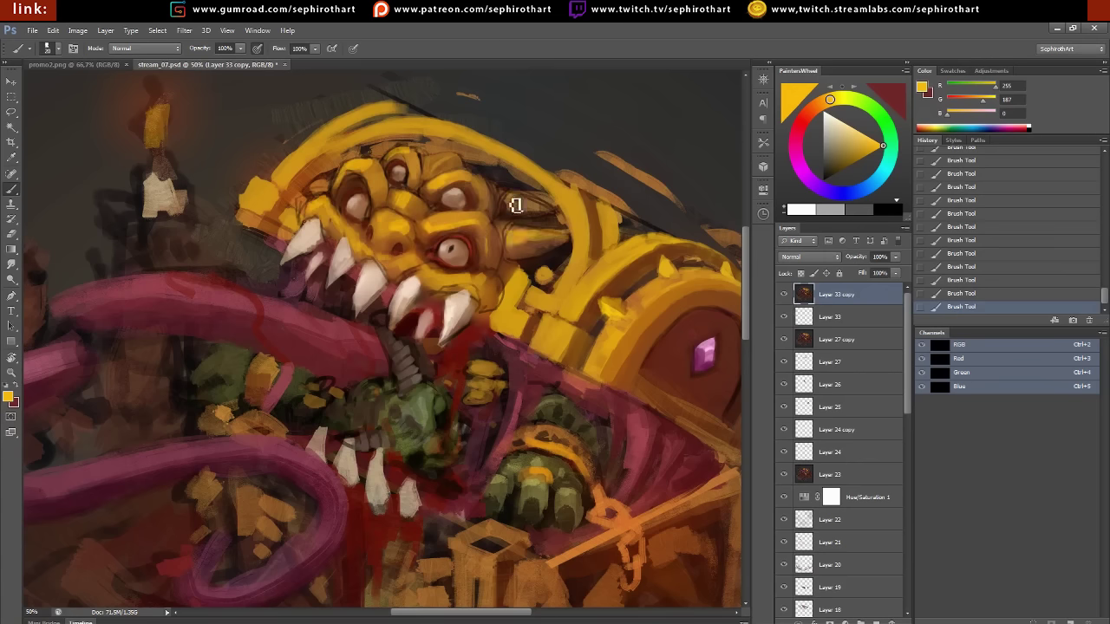
drag(516, 202, 543, 211)
Brighten the dark top edge of the face with sampled yellow
alt+click(446, 166)
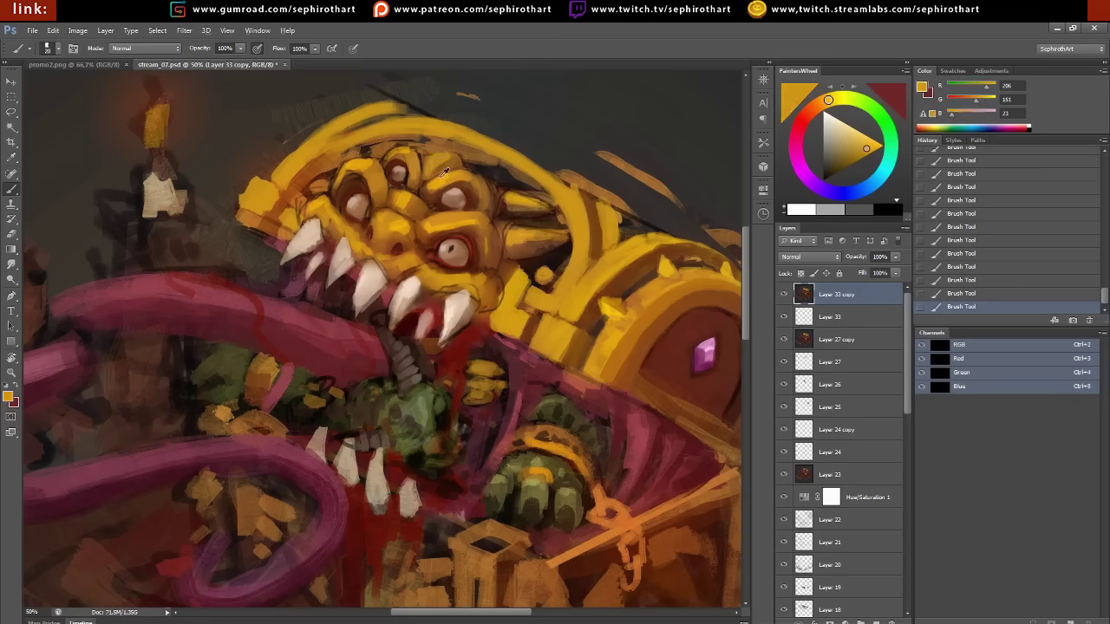
alt+click(447, 173)
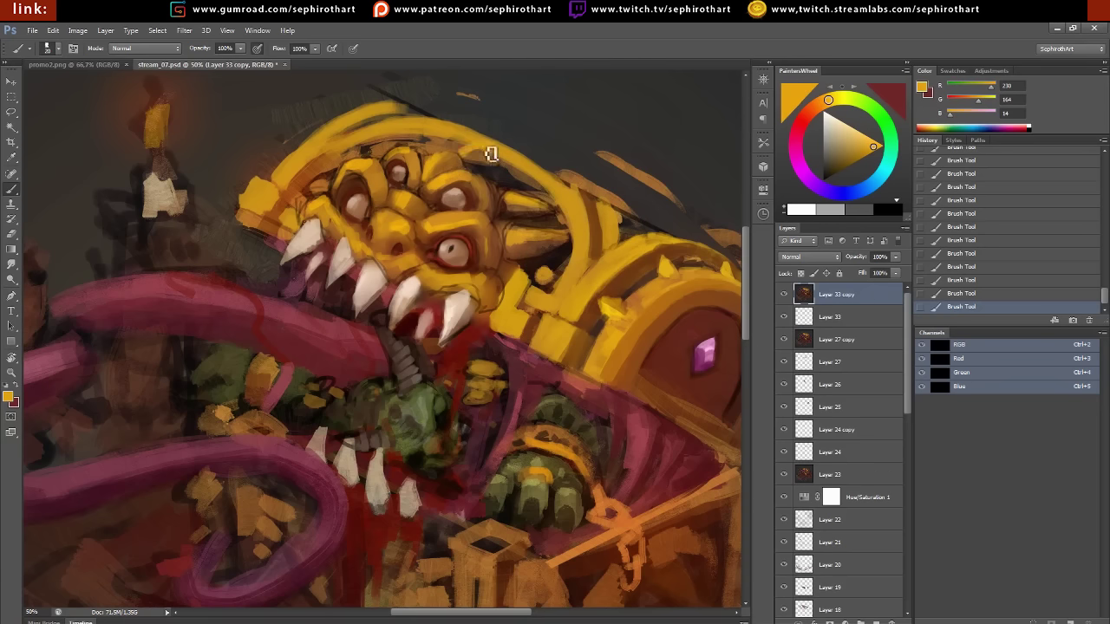
drag(490, 154, 472, 162)
alt+click(490, 105)
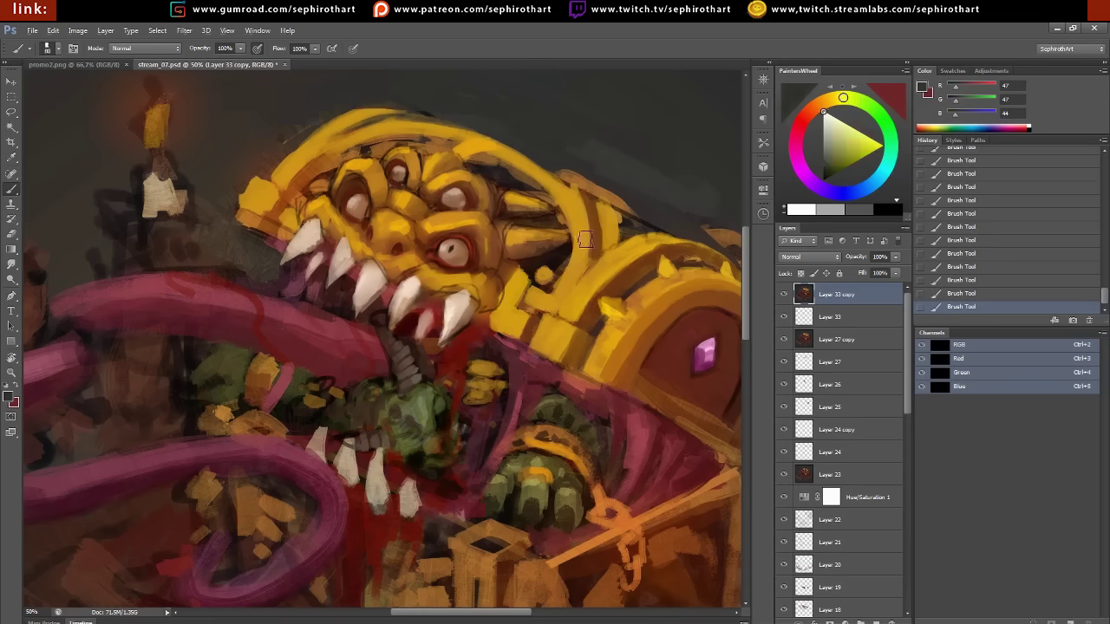
Alternate golden yellow and dark brown tones sampled from the crest
alt+click(483, 188)
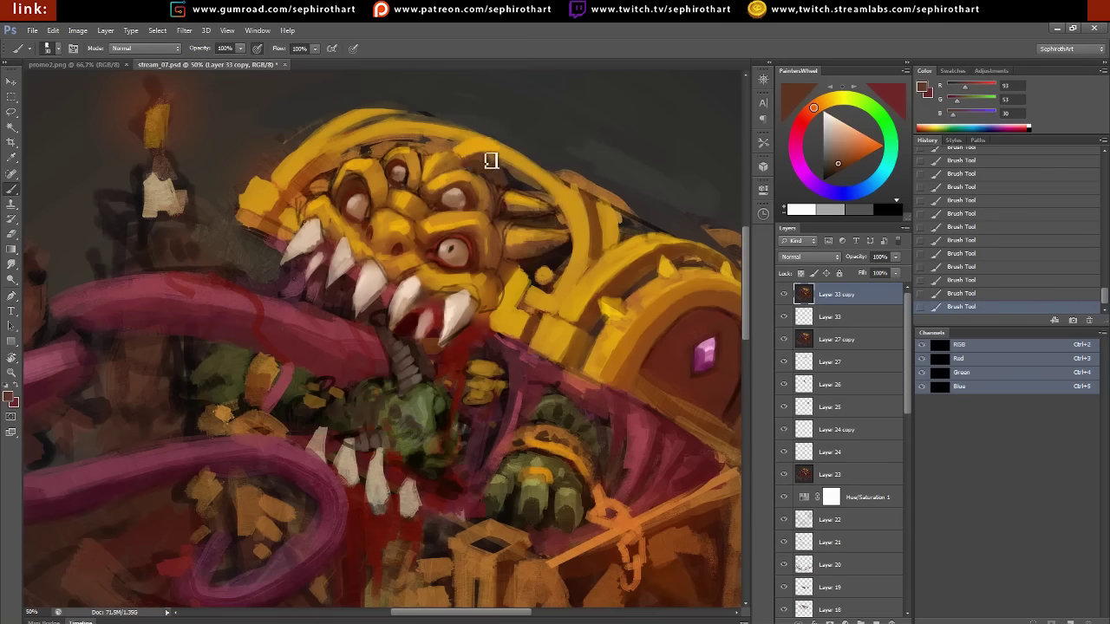
alt+click(500, 157)
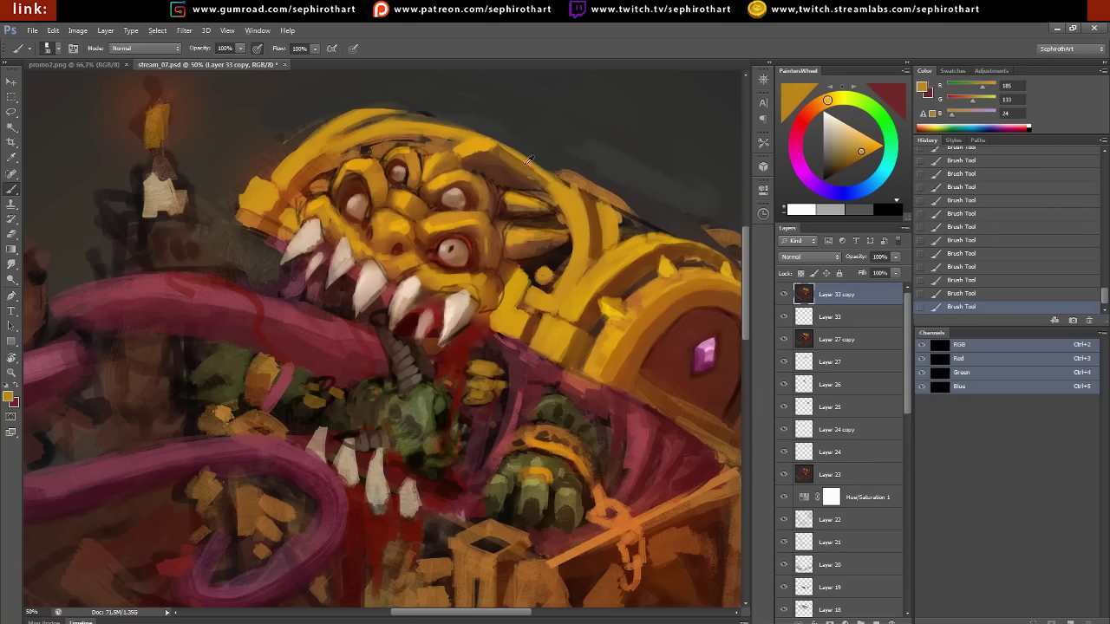
alt+click(490, 147)
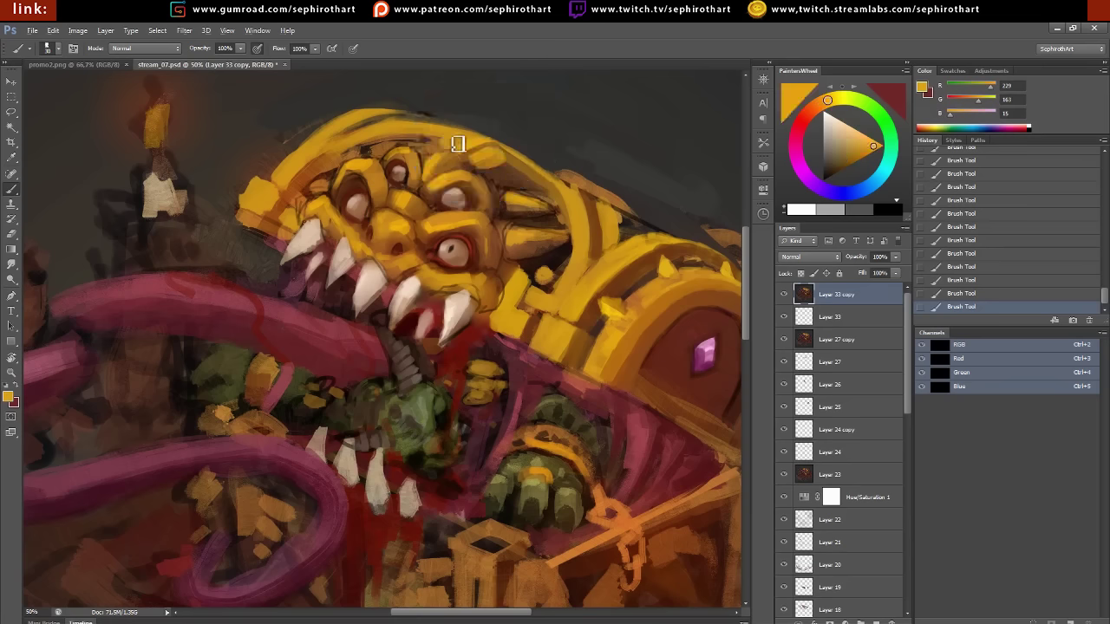
alt+click(491, 161)
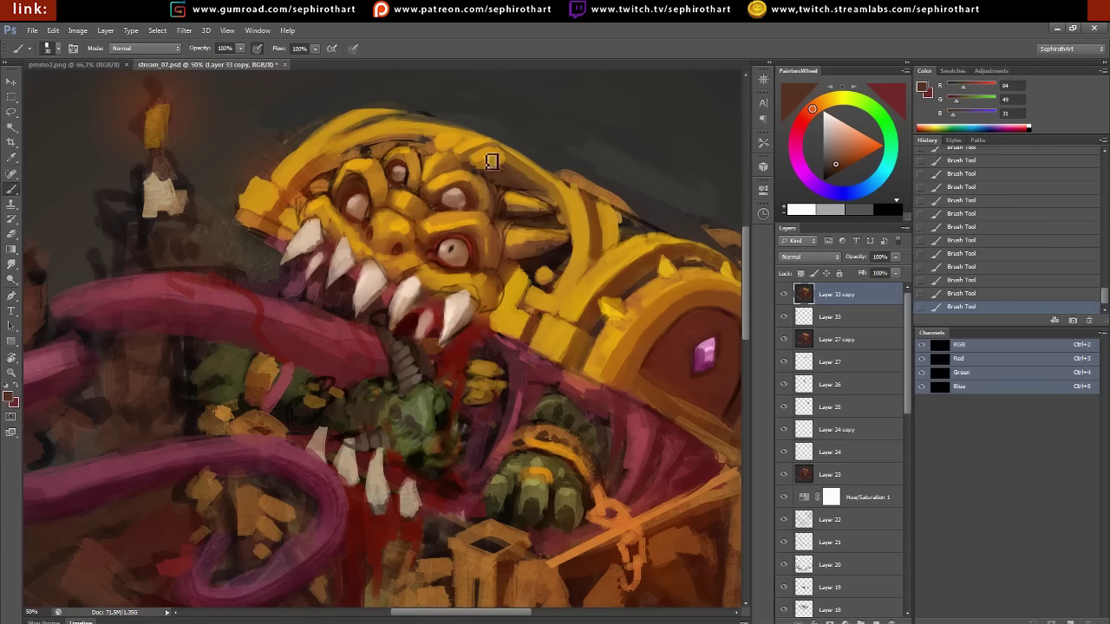
alt+click(437, 147)
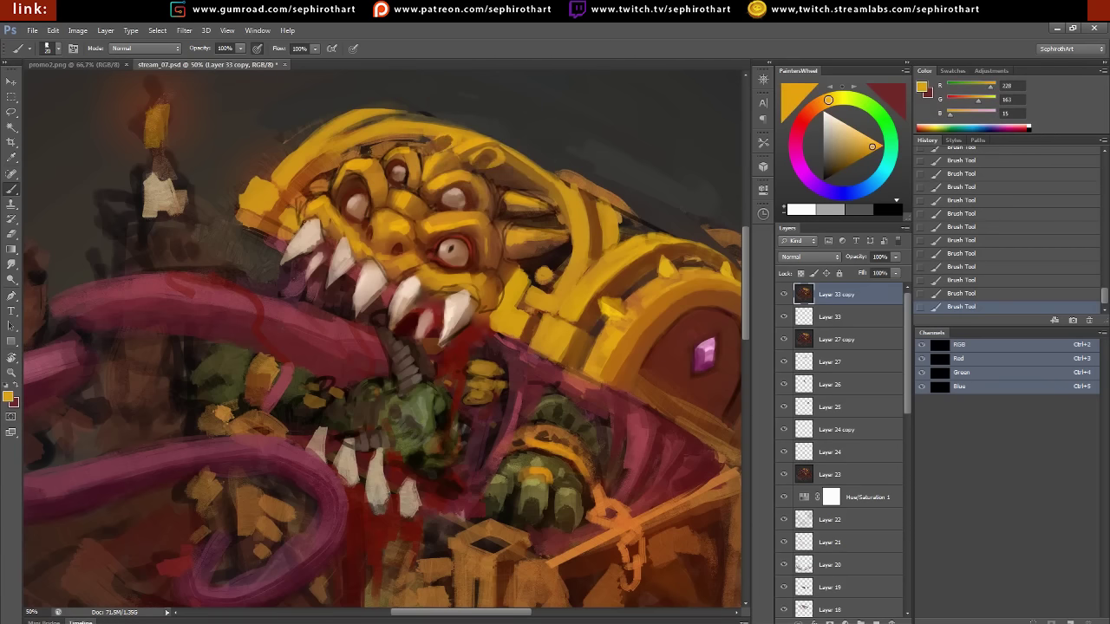
alt+click(530, 178)
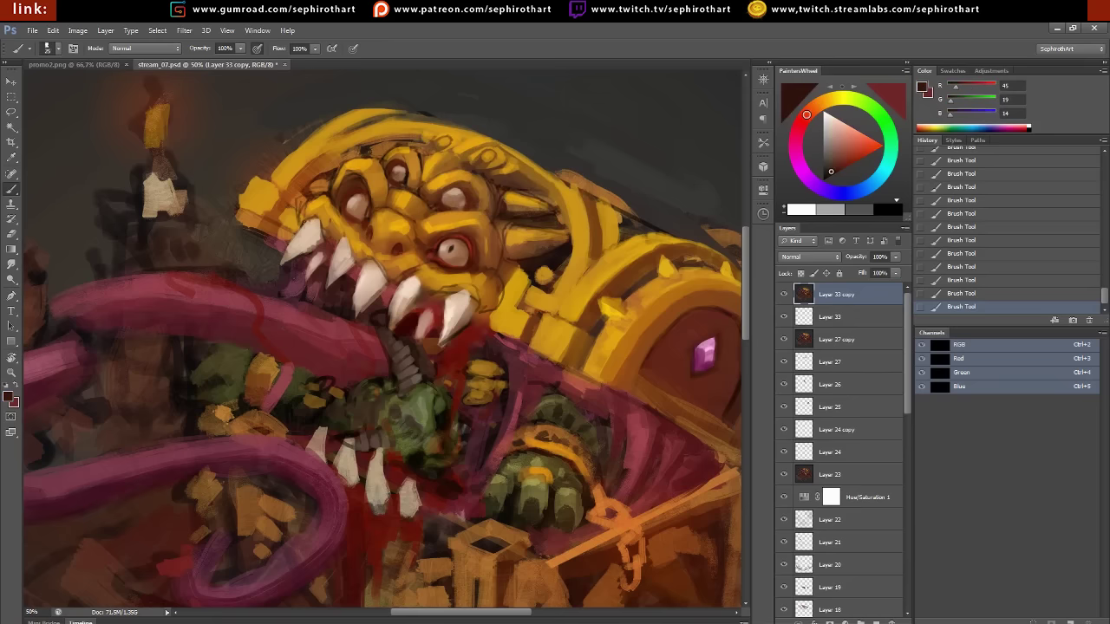
alt+click(507, 169)
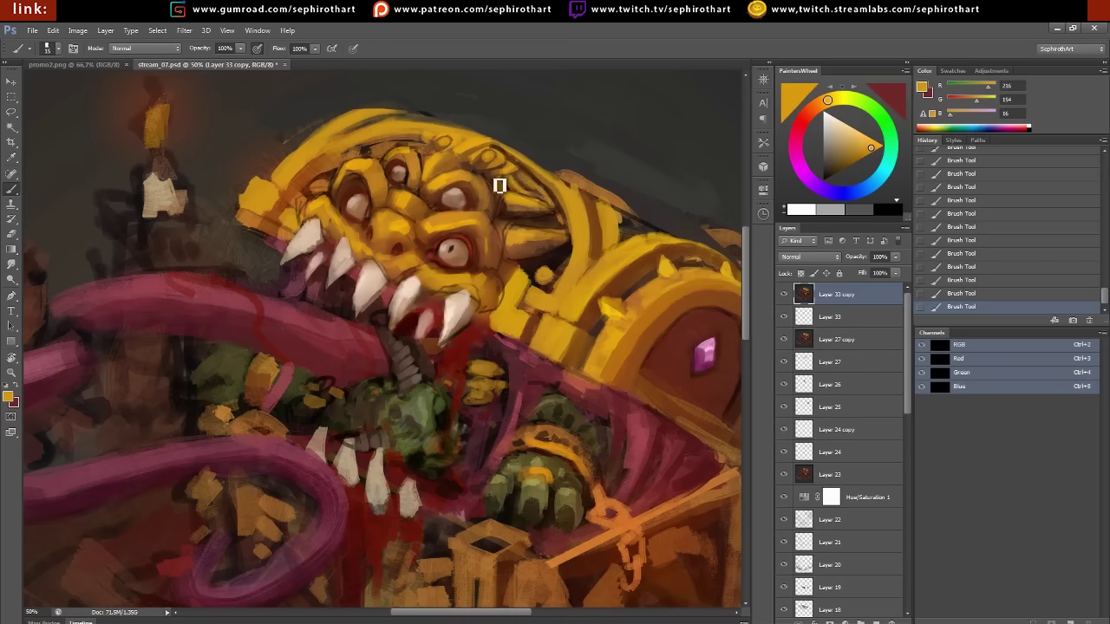
Paint small gold marks and dark brown strokes across the crest
alt+click(466, 159)
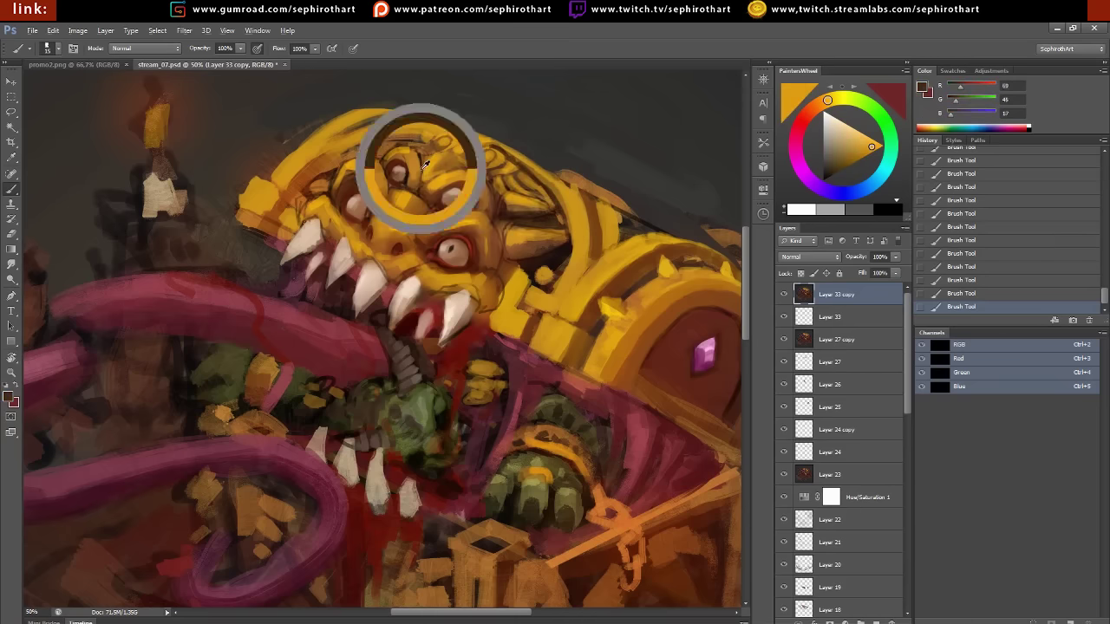
alt+click(421, 166)
alt+click(493, 178)
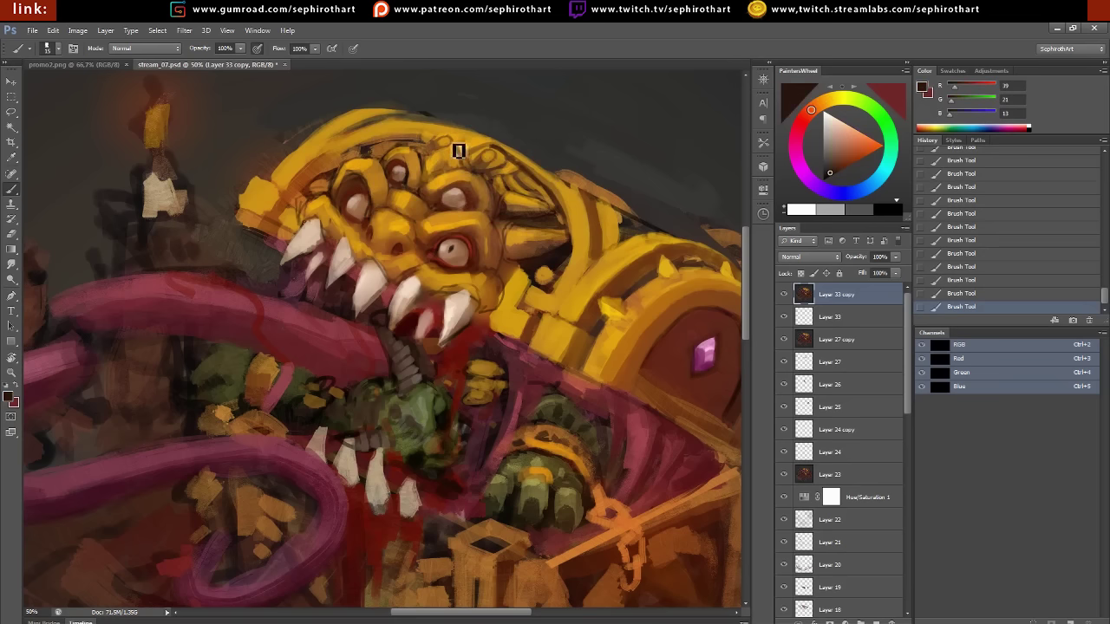
alt+click(515, 201)
mouse_move(515, 201)
mouse_down()
mouse_move(546, 224)
mouse_move(529, 196)
mouse_move(550, 205)
mouse_move(504, 189)
mouse_up()
alt+click(538, 213)
alt+click(526, 184)
alt+click(549, 205)
Paint golden strokes along the brow and recentre the mimic's face
drag(529, 255, 512, 253)
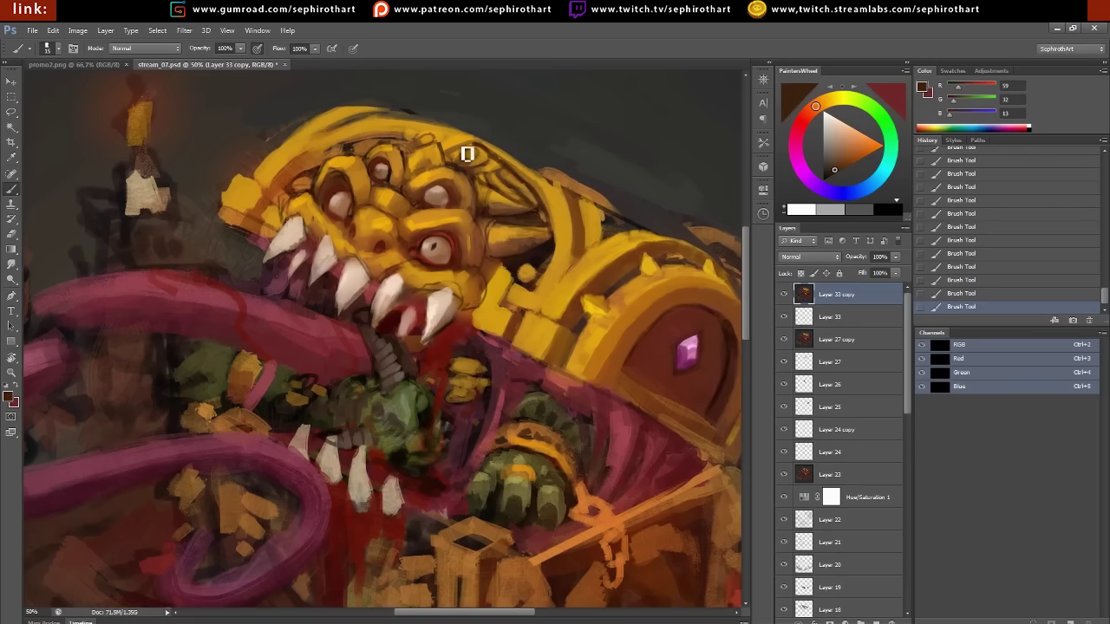
alt+click(462, 153)
drag(442, 159, 421, 179)
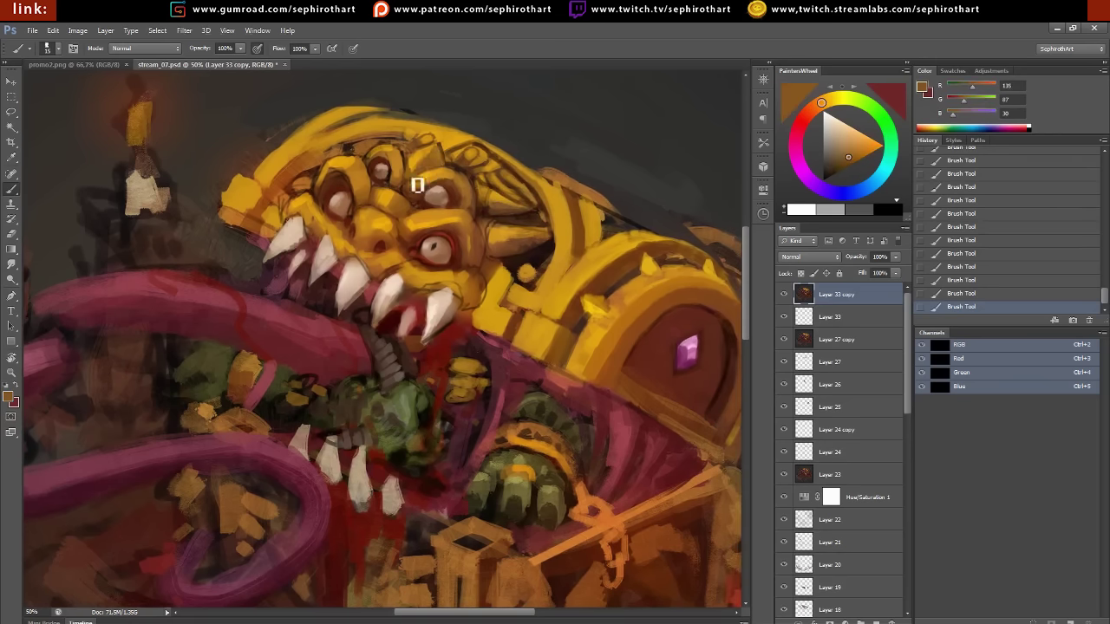
alt+click(445, 172)
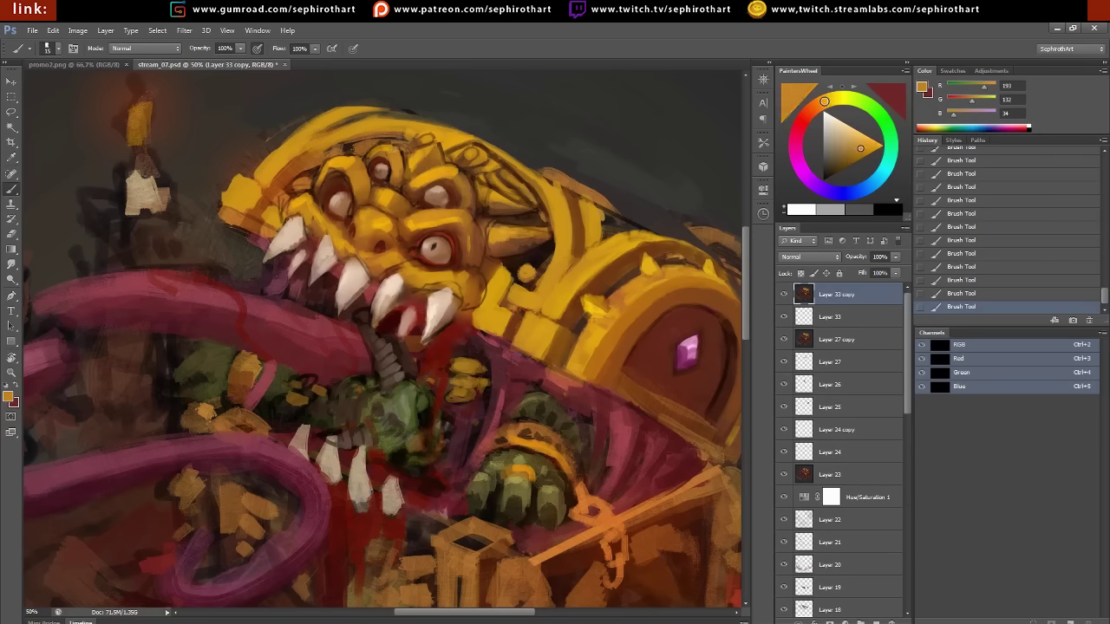
alt+click(413, 165)
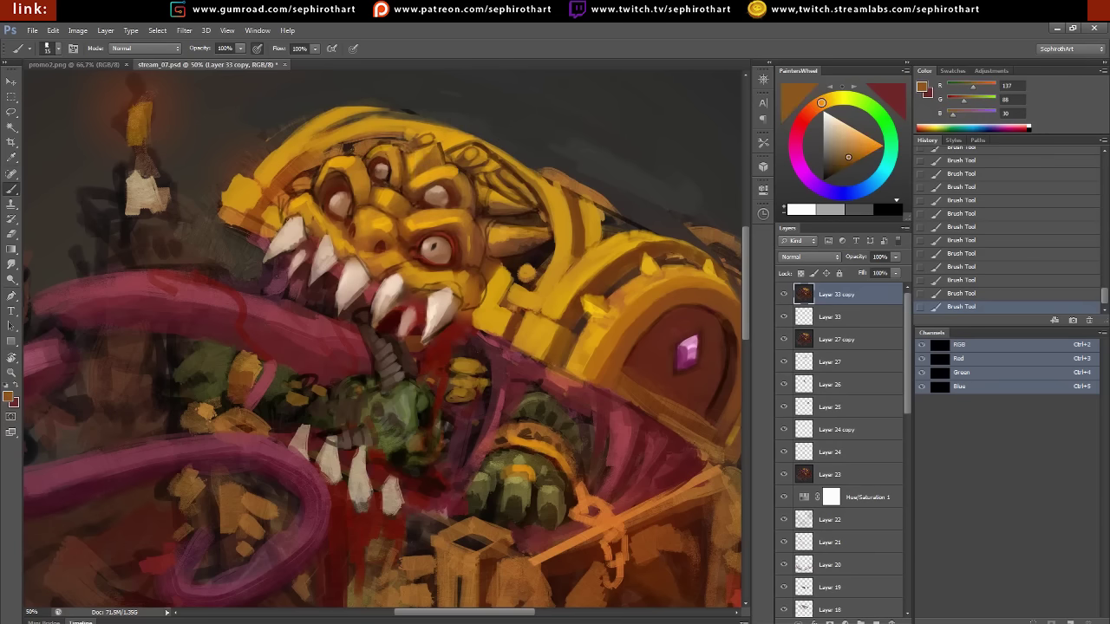
drag(619, 276, 529, 267)
click(823, 176)
On a new layer, outline the right eye with small dark strokes
click(877, 622)
key(bracketleft)
key(bracketleft)
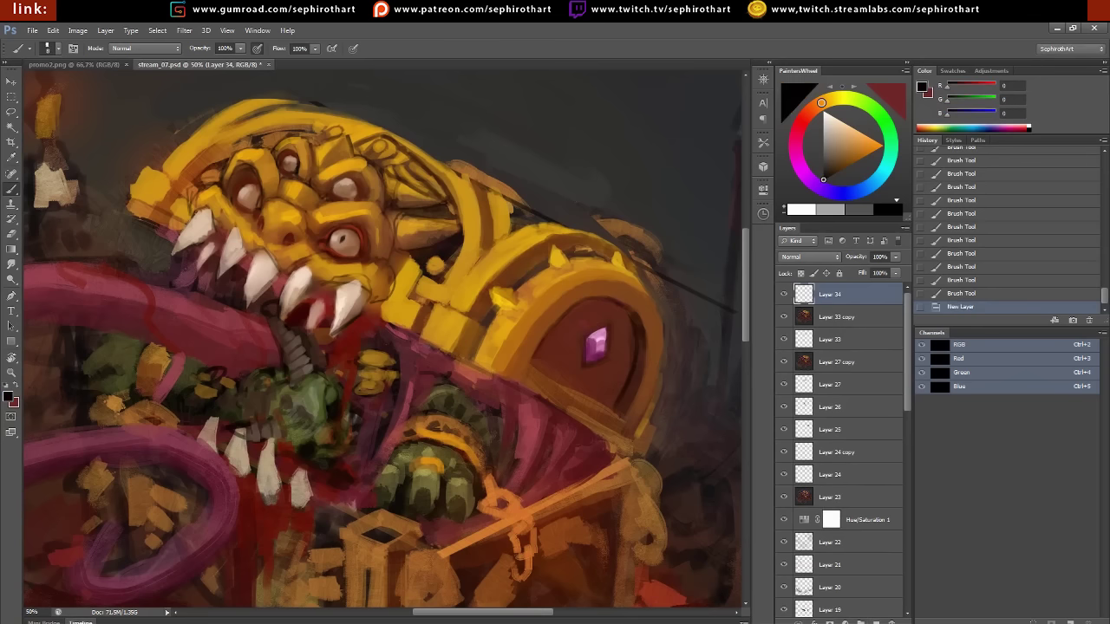
drag(359, 205, 364, 205)
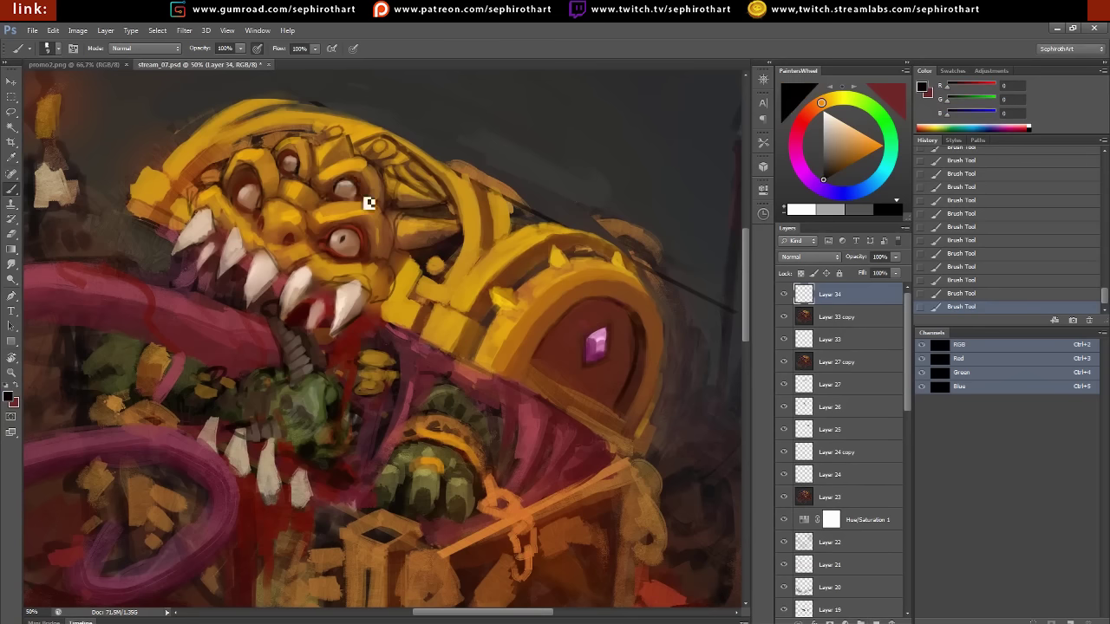
alt+click(352, 189)
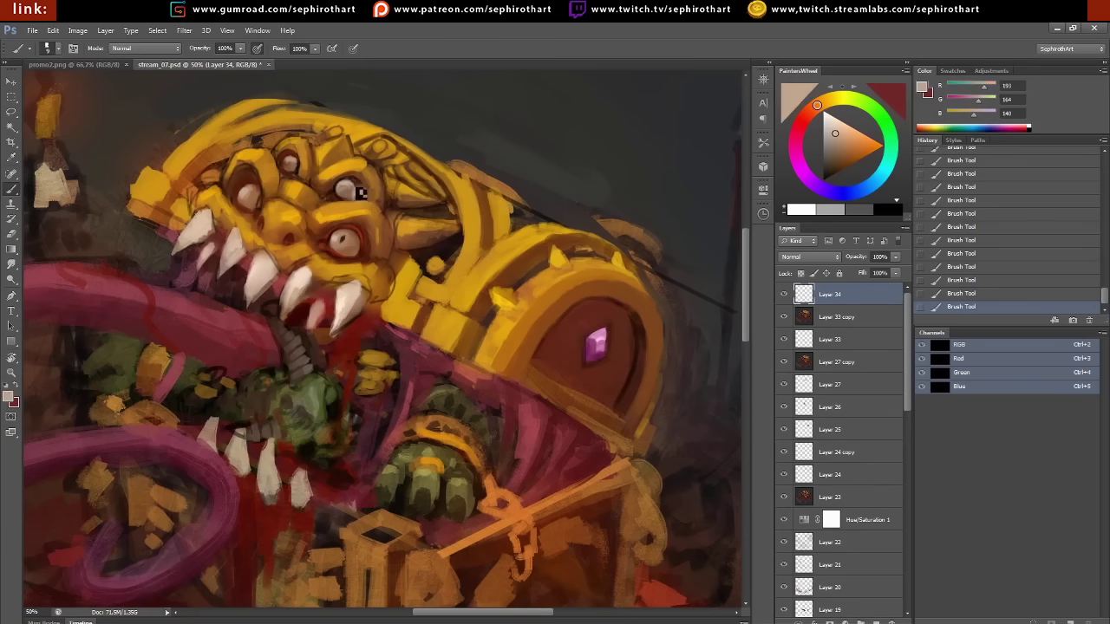
alt+click(346, 196)
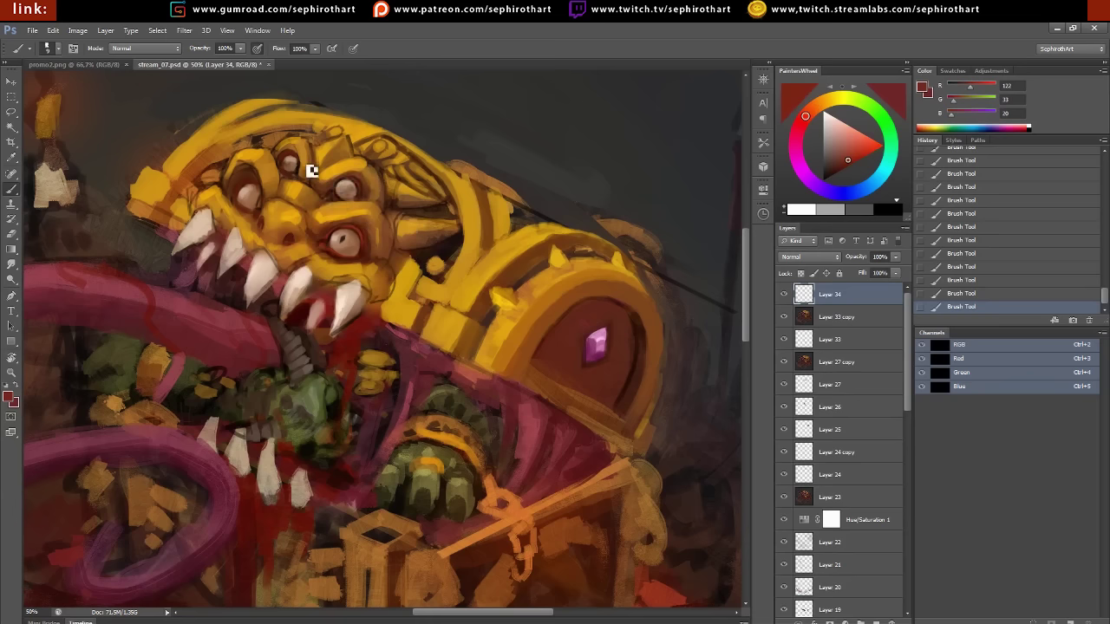
key(x)
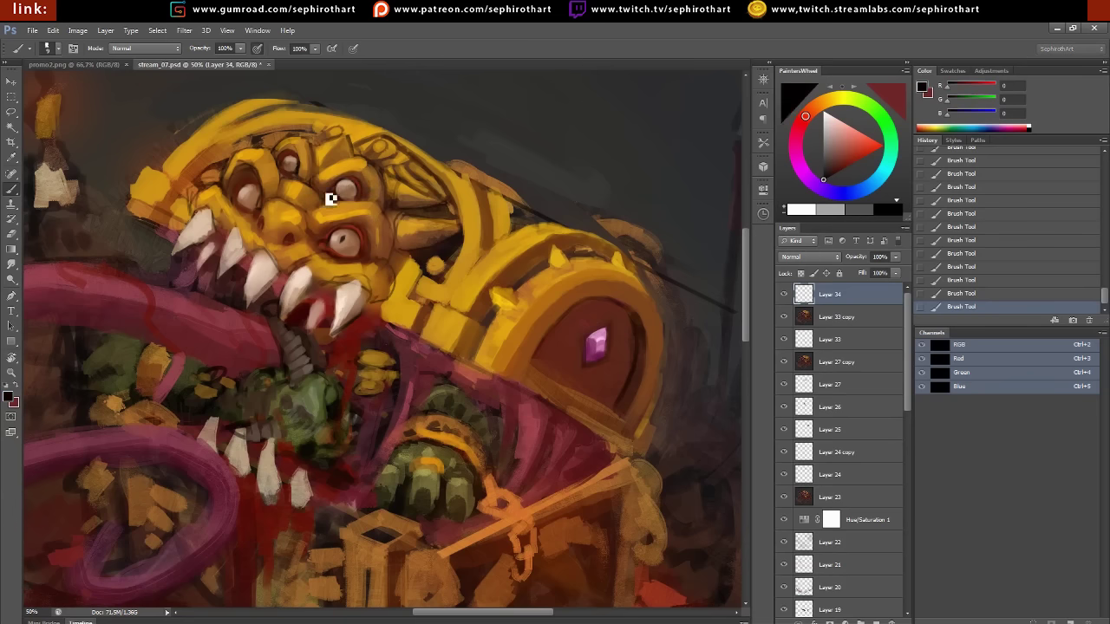
alt+click(295, 165)
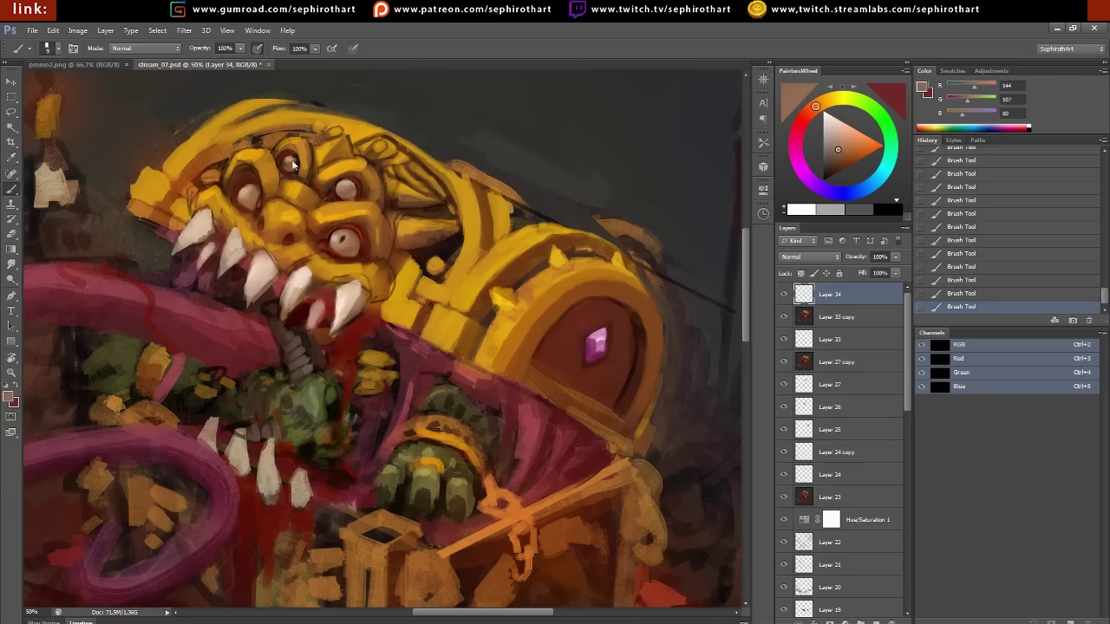
click(825, 180)
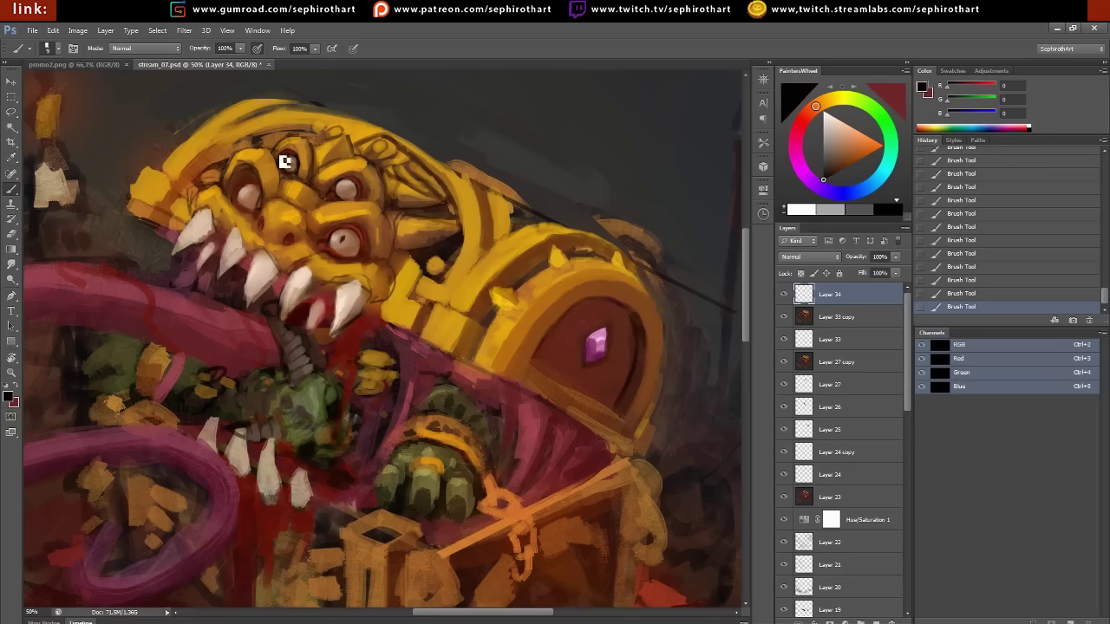
Draw black lines and marks around the eyes and across the face
drag(394, 296, 457, 257)
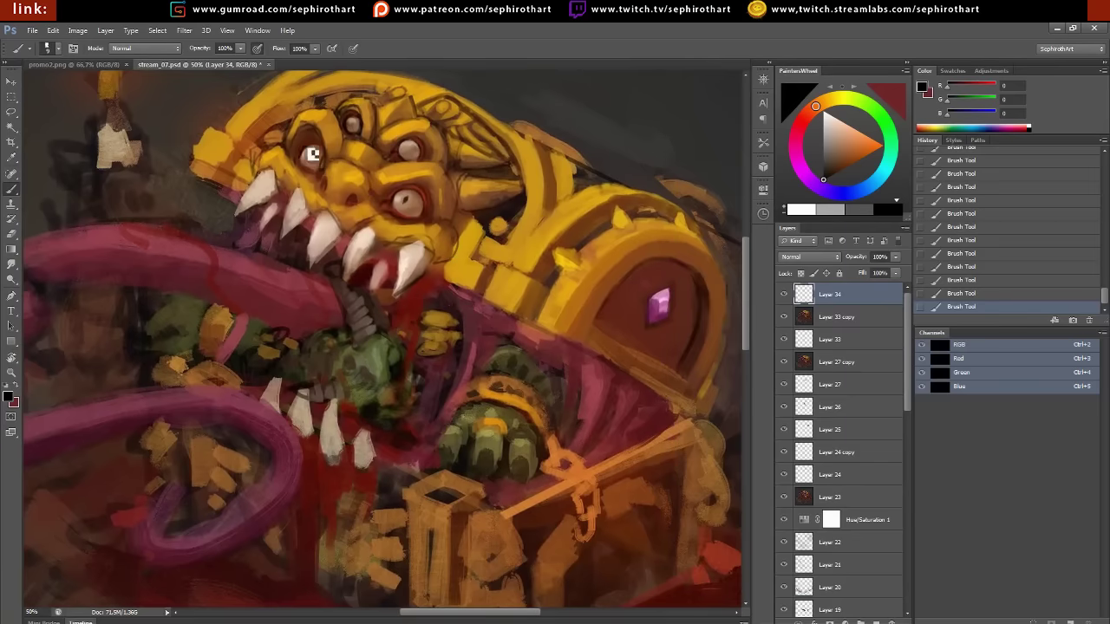
alt+click(327, 172)
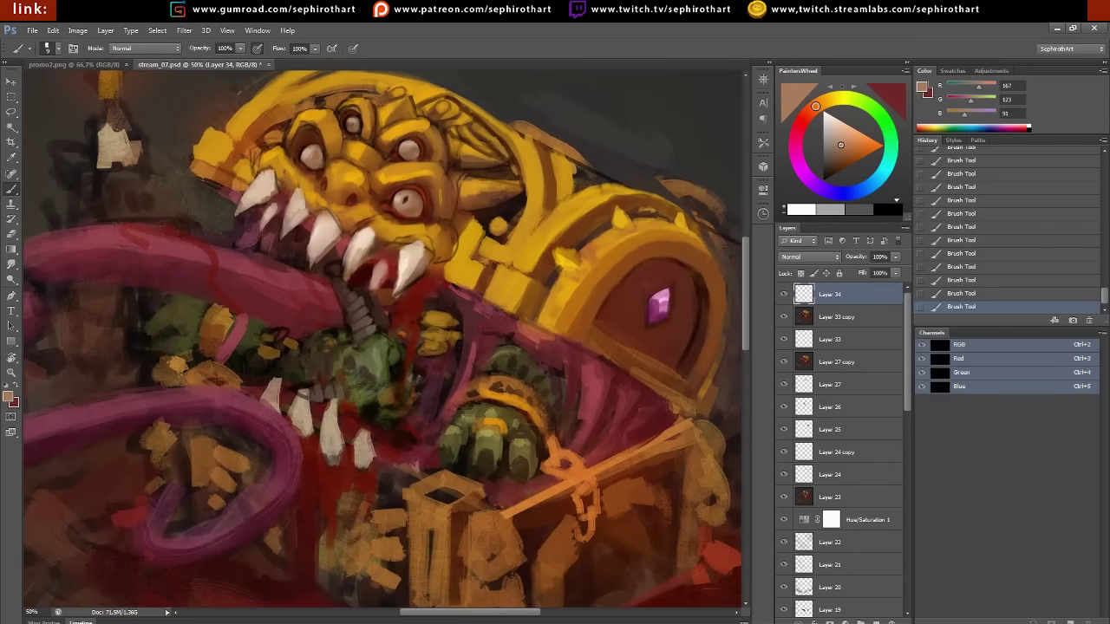
click(822, 179)
click(413, 153)
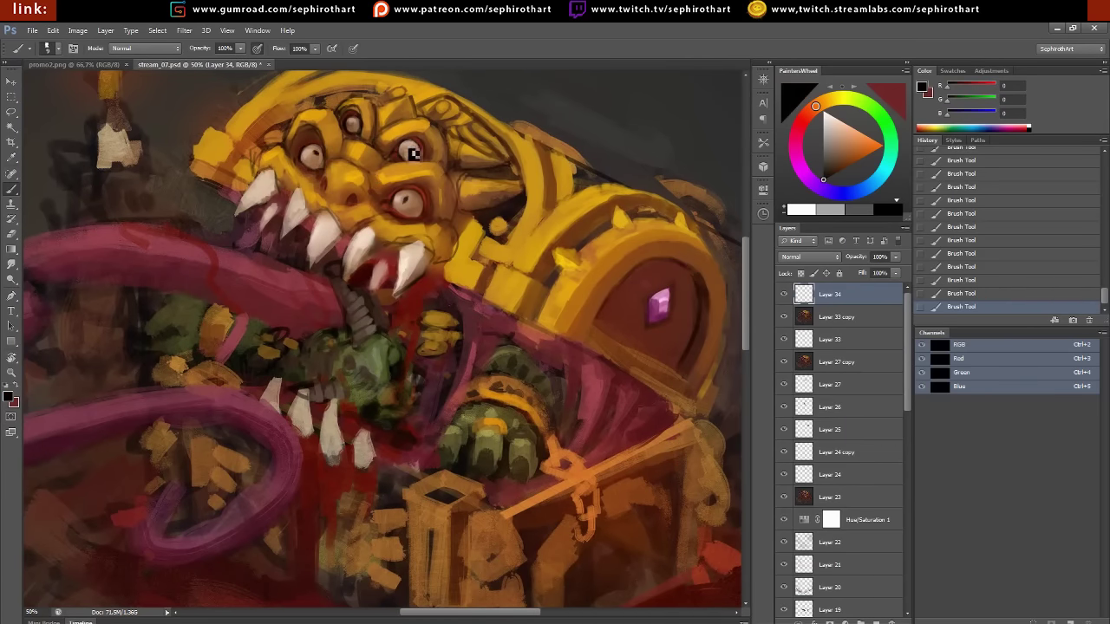
drag(362, 133, 471, 157)
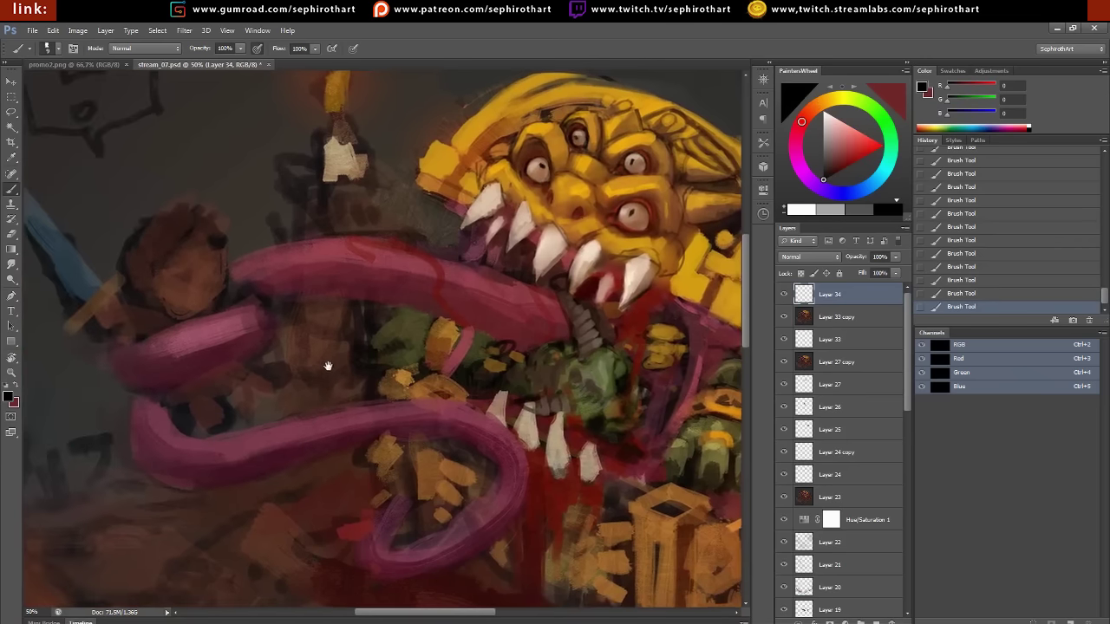
mouse_move(270, 387)
mouse_down()
mouse_move(144, 384)
mouse_move(174, 412)
mouse_move(316, 319)
mouse_up()
alt+click(427, 189)
alt+click(570, 210)
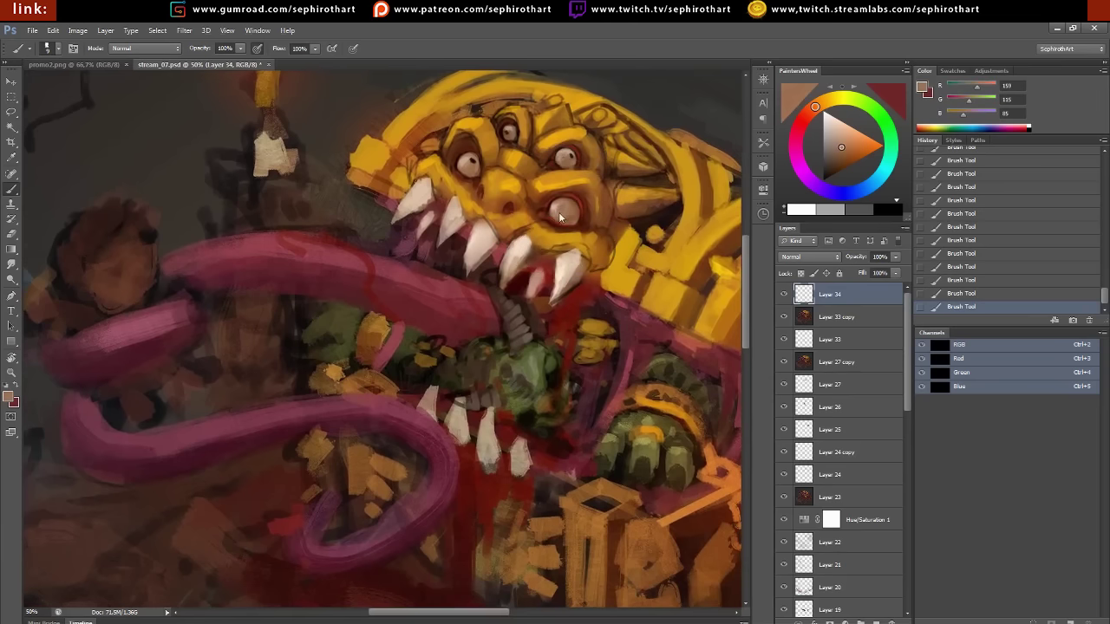
alt+click(564, 212)
Bring the mouth into view and darken a small patch of the chest lid
mouse_move(295, 353)
mouse_down()
mouse_move(204, 381)
mouse_move(315, 364)
mouse_move(210, 386)
mouse_up()
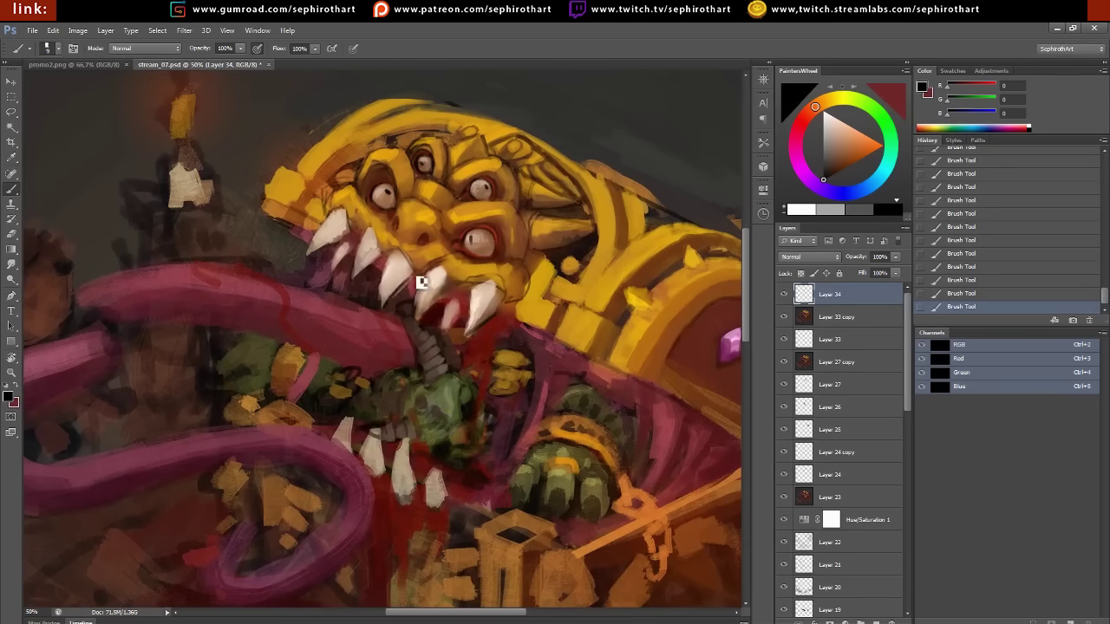
alt+click(408, 292)
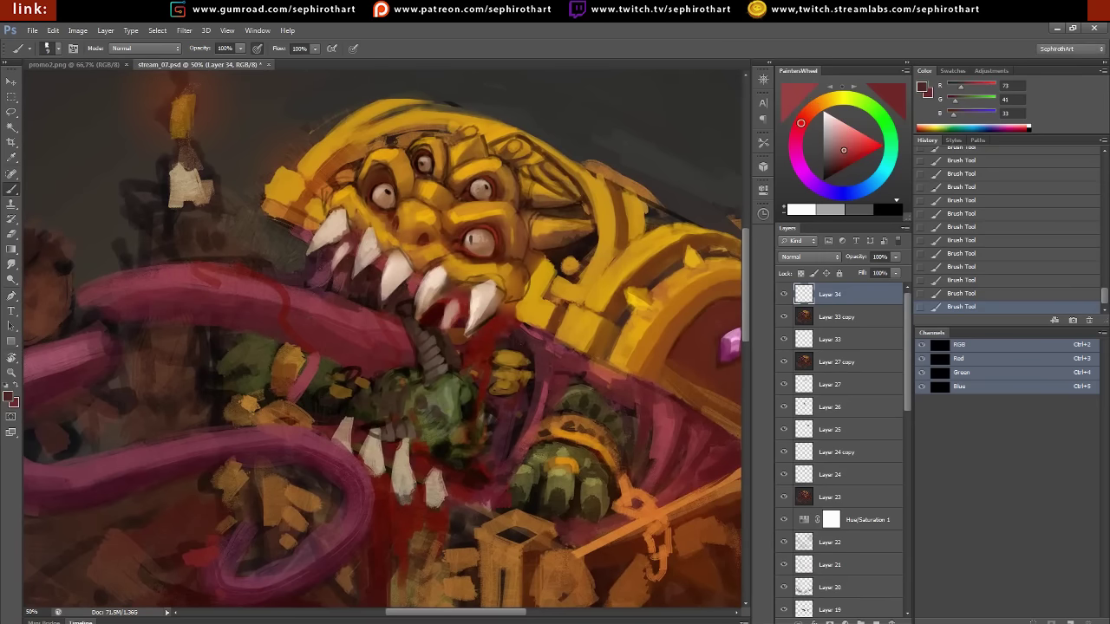
drag(515, 241, 414, 256)
alt+click(485, 237)
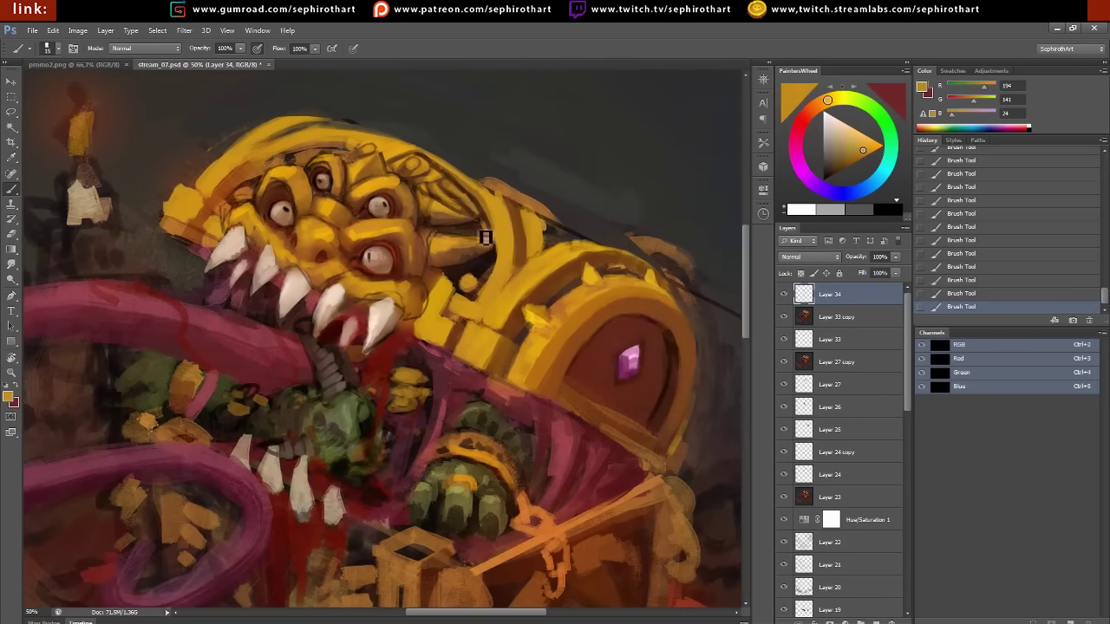
alt+click(482, 287)
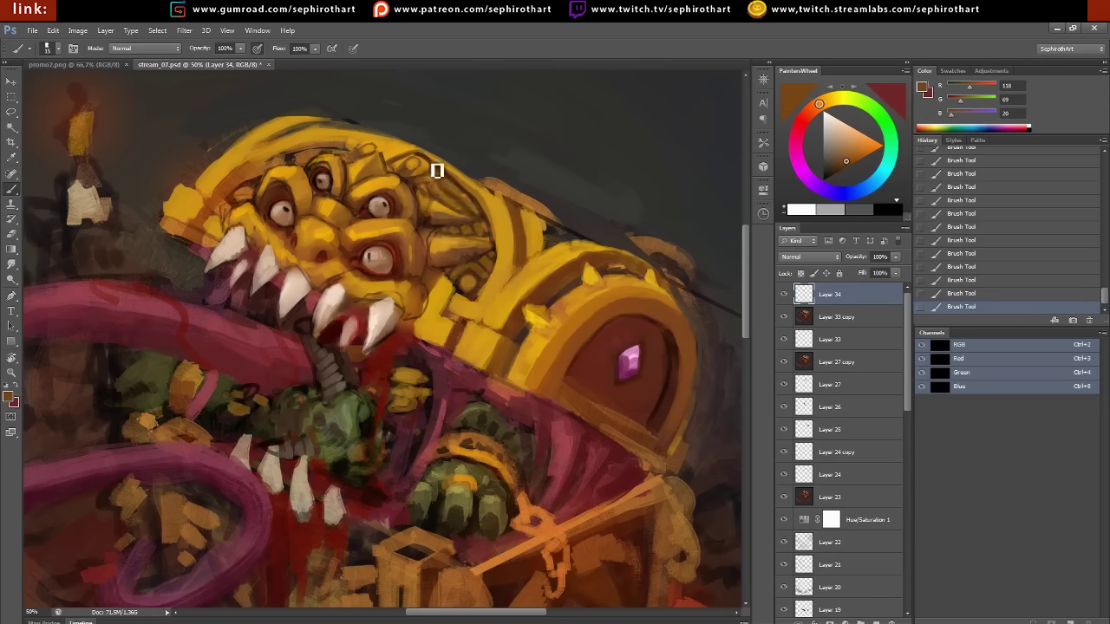
drag(437, 171, 397, 169)
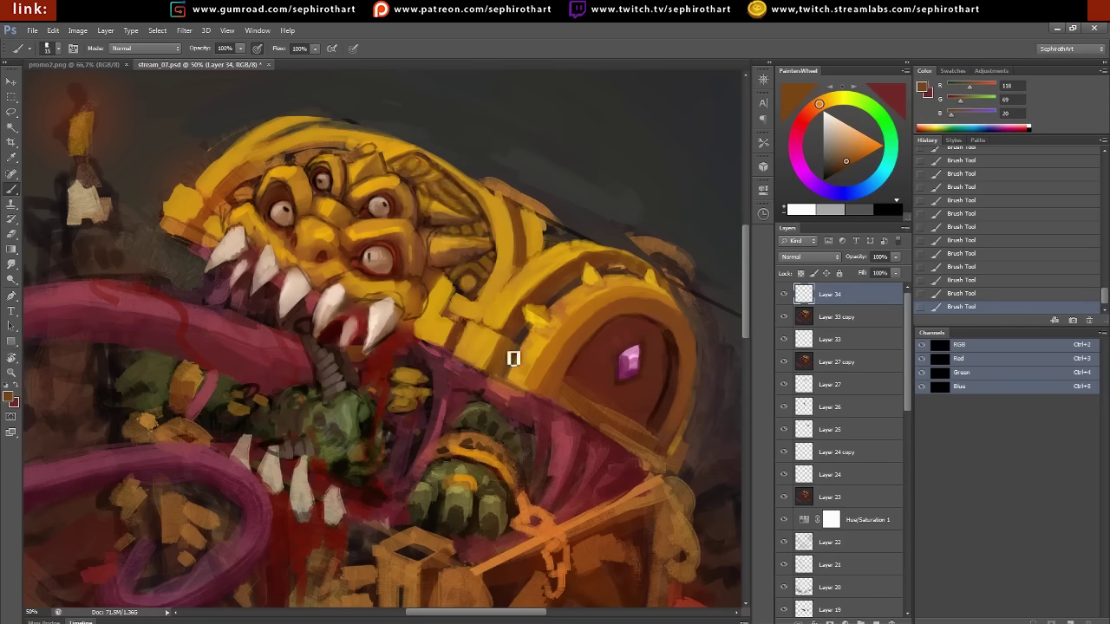
Paint yellow along the lid's top rim and lay dark diagonal lines across the chest
alt+click(393, 147)
alt+click(398, 142)
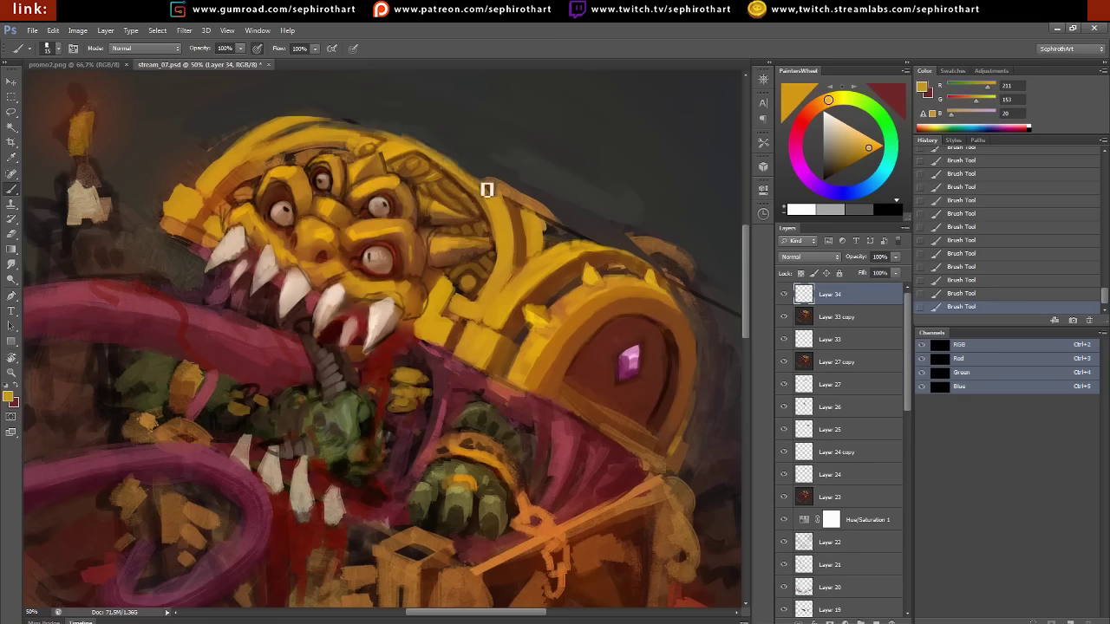
mouse_move(424, 154)
mouse_down()
mouse_move(350, 136)
mouse_move(390, 139)
mouse_up()
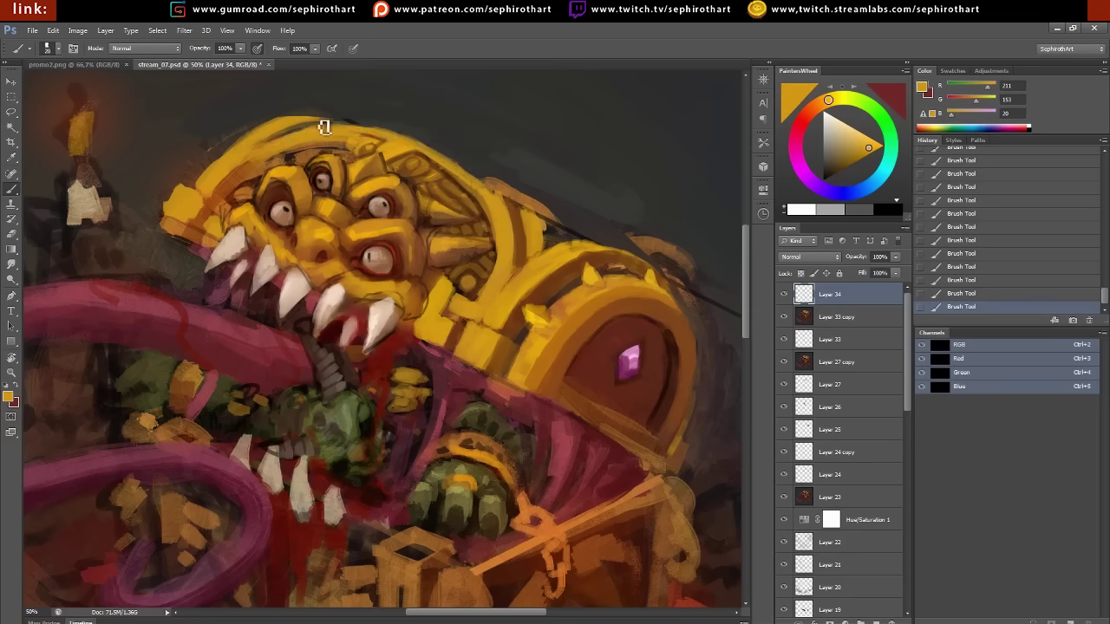
alt+click(273, 201)
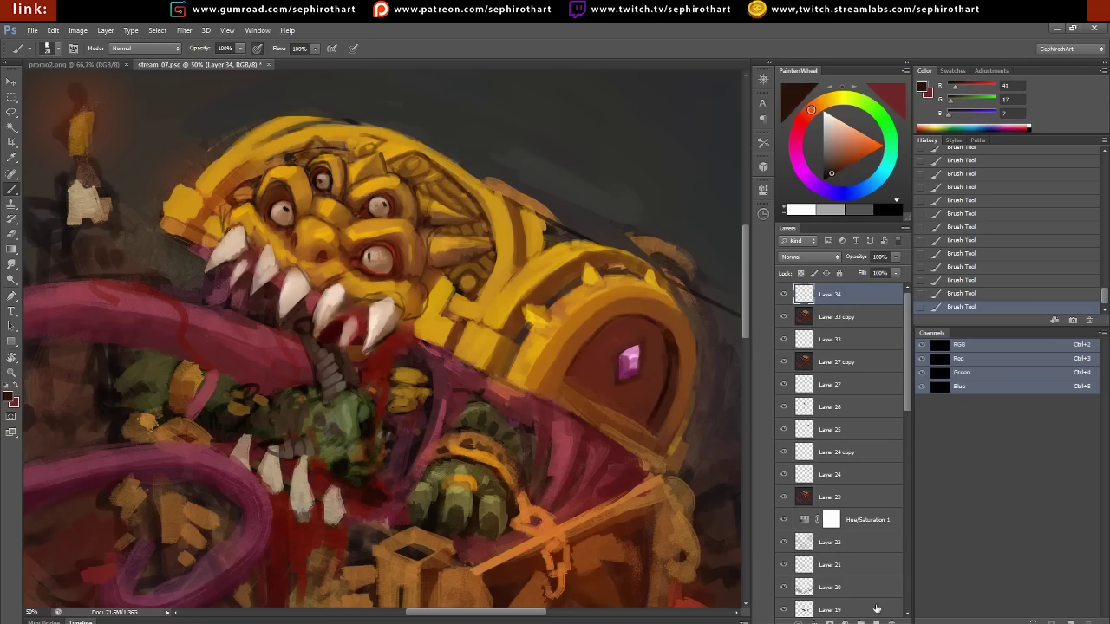
mouse_move(503, 129)
mouse_down()
mouse_move(520, 148)
mouse_move(550, 104)
mouse_up()
Merge the line copies, fade them to 50% opacity, and add a new layer
shift+click(832, 361)
key(ctrl+e)
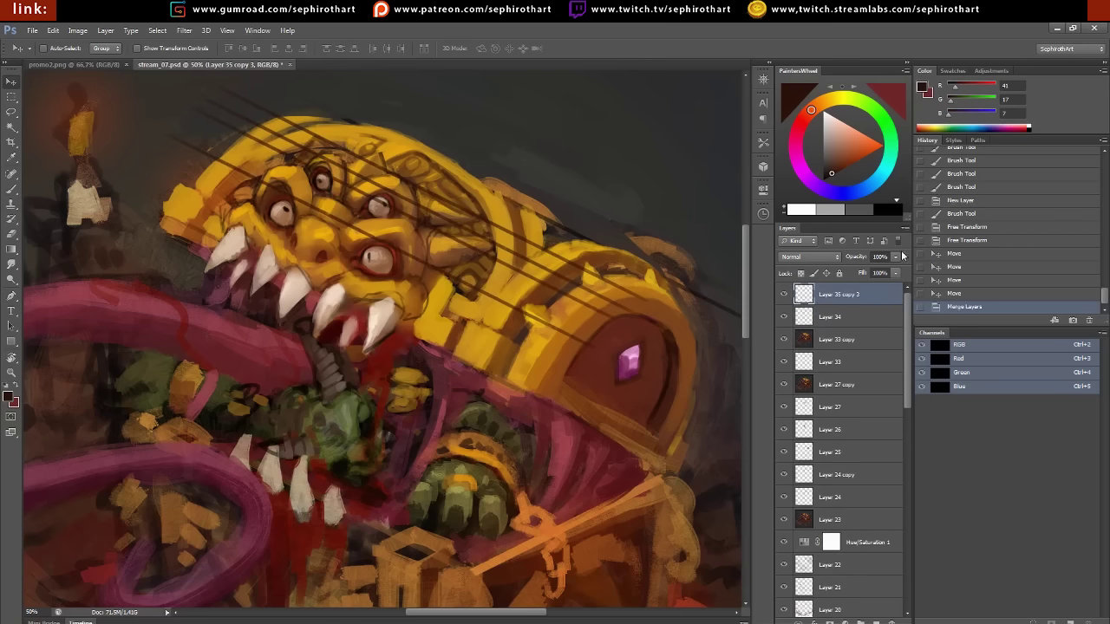
key(5)
key(ctrl+shift+alt+n)
key(b)
Paint dark carved grooves along the face's top and the brow above the eyes
drag(448, 216, 453, 236)
drag(482, 217, 492, 236)
drag(442, 209, 430, 192)
mouse_move(343, 152)
mouse_down()
mouse_move(320, 141)
mouse_move(295, 156)
mouse_move(304, 137)
mouse_up()
drag(295, 155, 316, 171)
drag(289, 182, 279, 196)
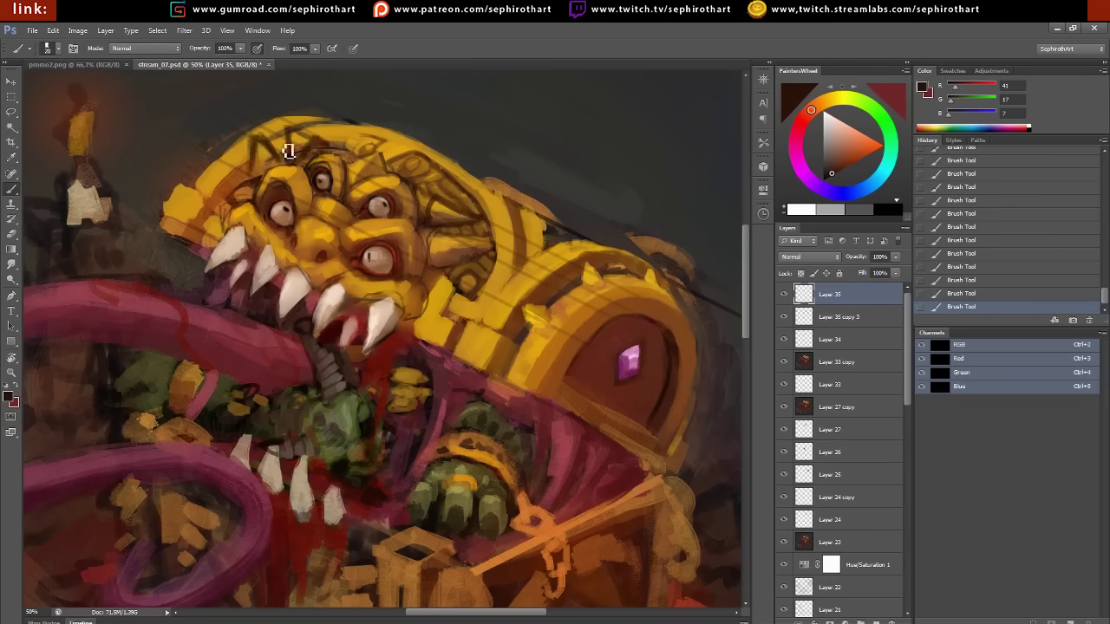
drag(301, 131, 359, 136)
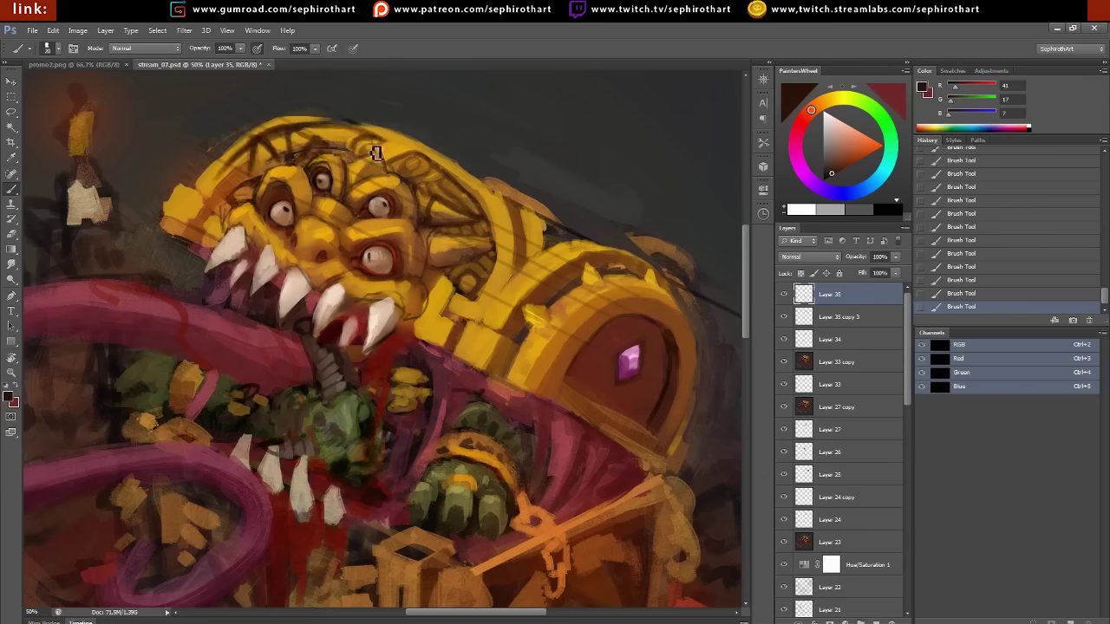
Sample gold and orange-brown tones and nudge the strokes near the teeth into place
alt+click(368, 144)
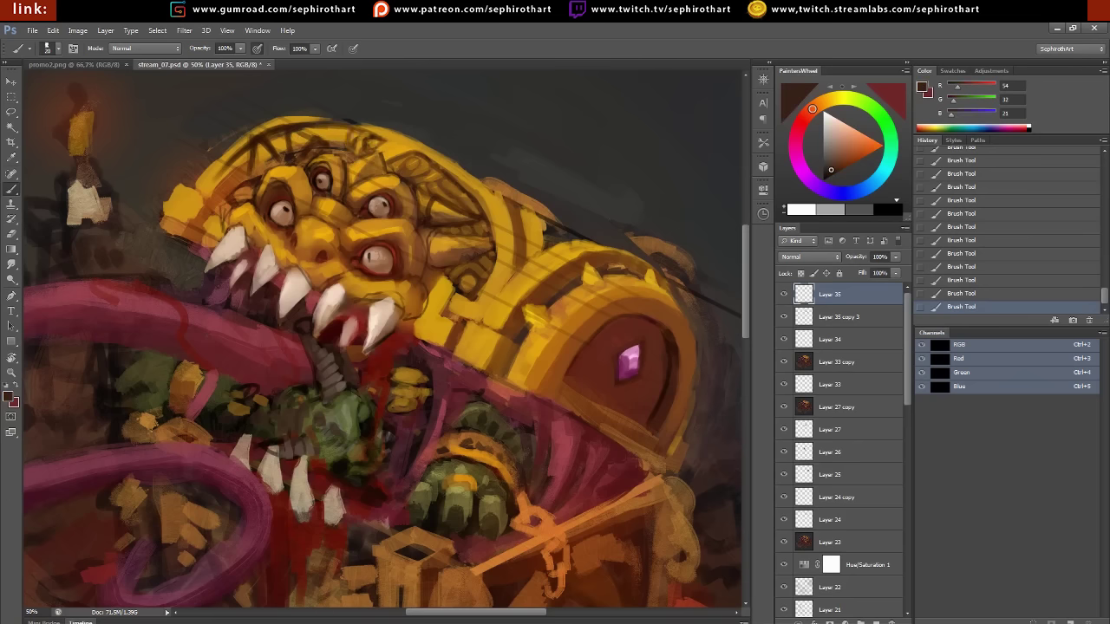
alt+click(227, 196)
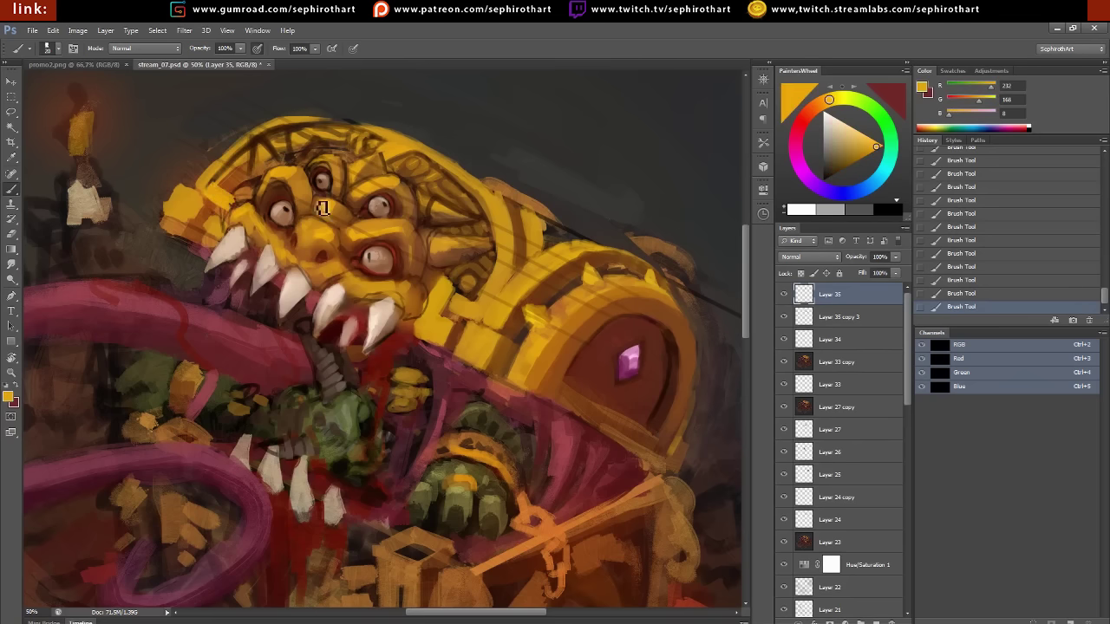
alt+click(244, 189)
alt+click(233, 184)
alt+click(250, 158)
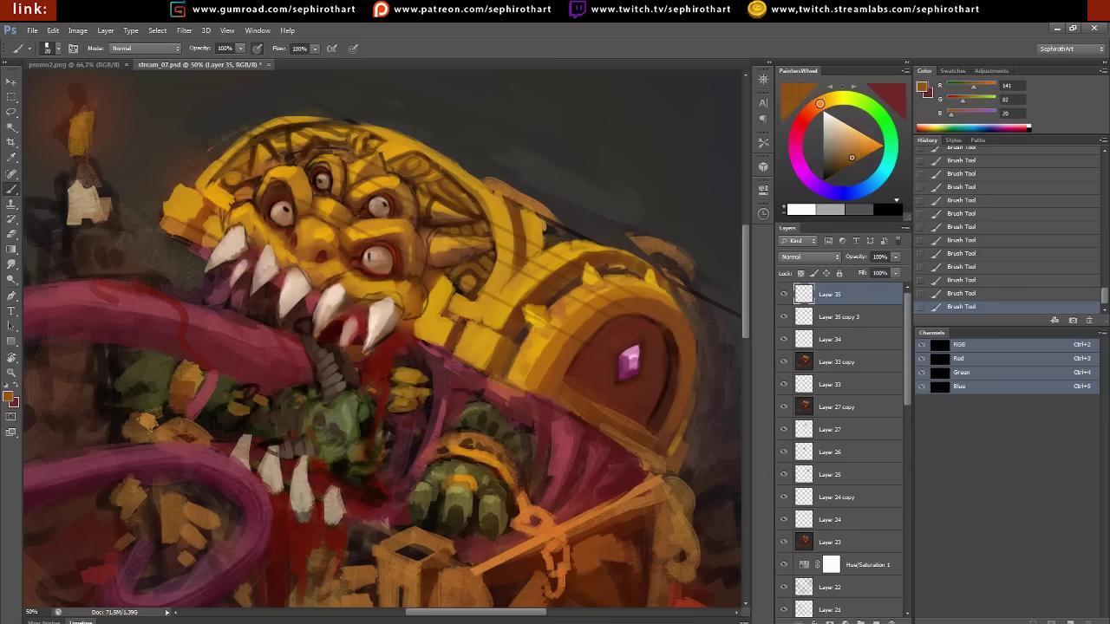
alt+click(232, 194)
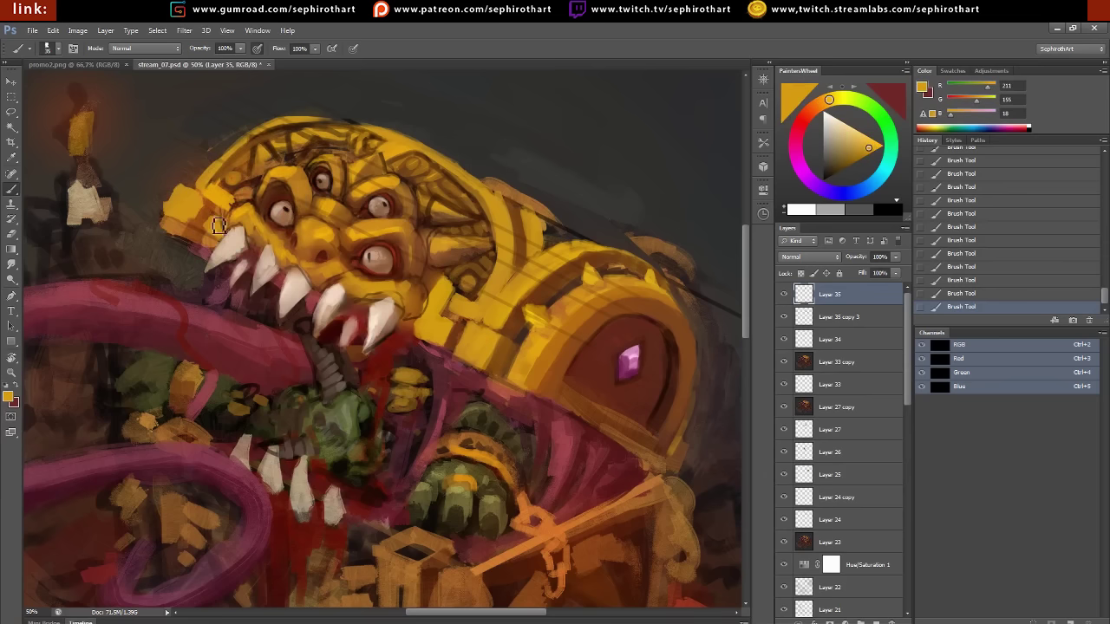
key(v)
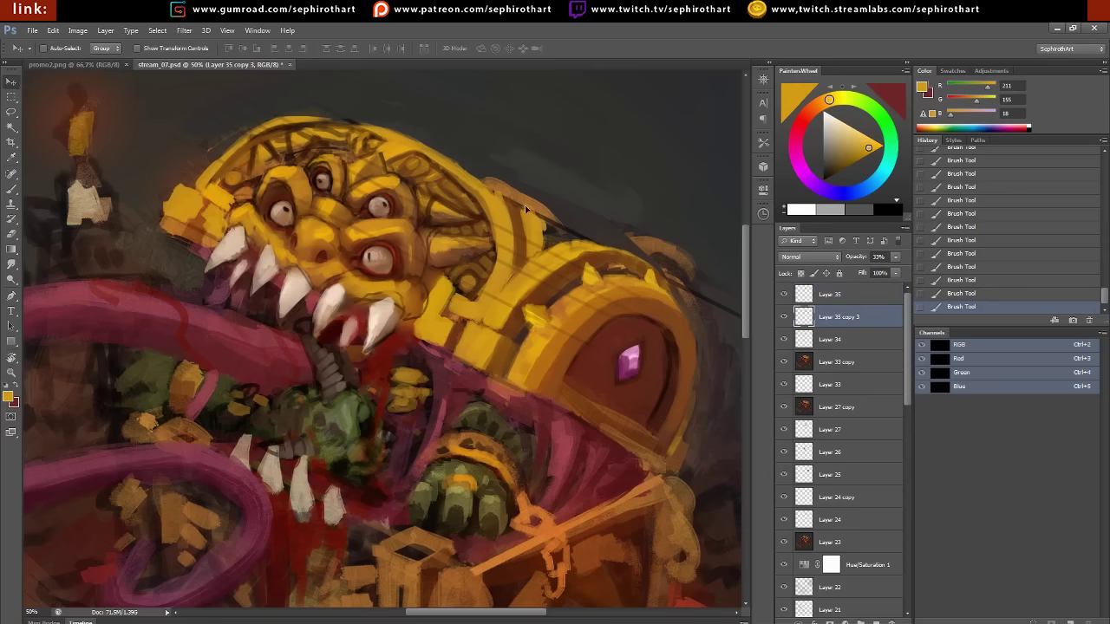
drag(511, 247, 276, 299)
key(b)
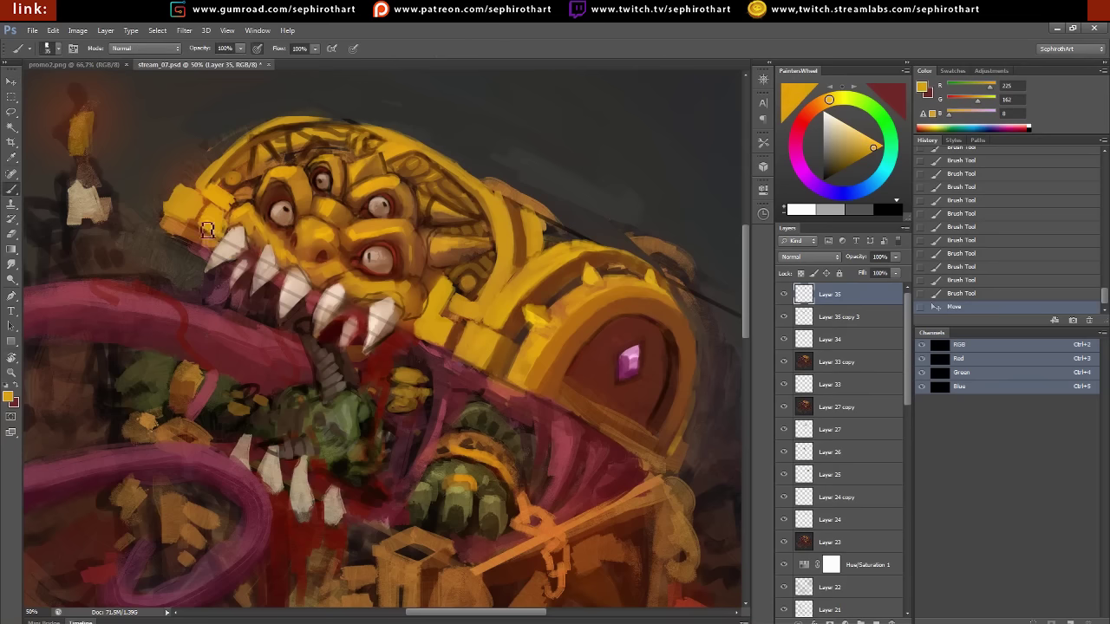
Paint bright gold along the face's upper-left and top edges, touching up near the right eye
drag(207, 231, 231, 220)
drag(370, 243, 381, 254)
drag(371, 245, 383, 257)
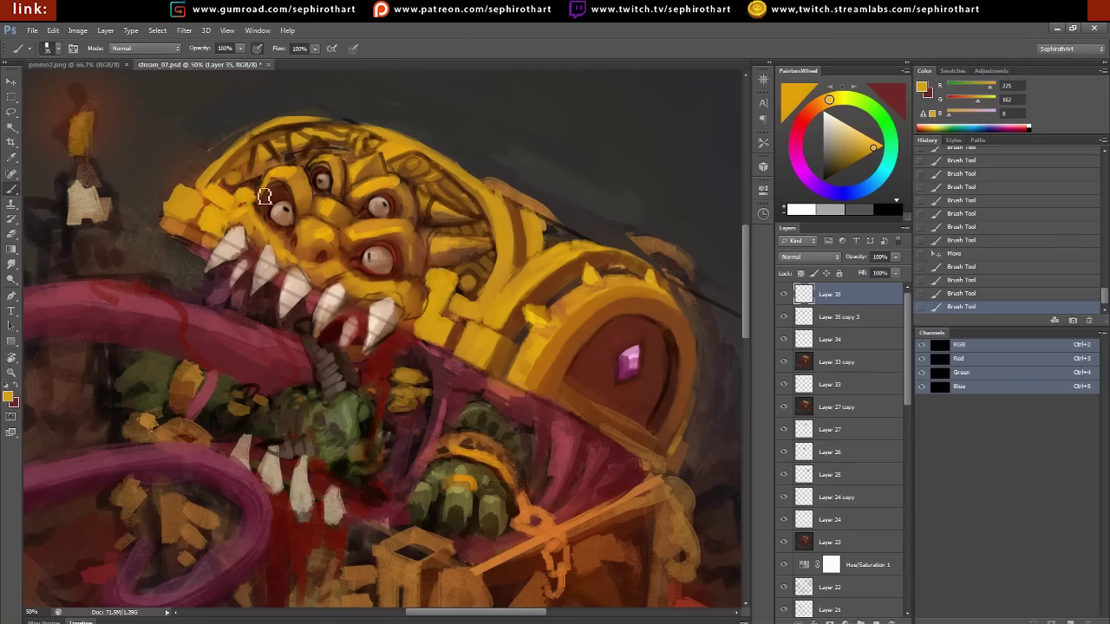
drag(265, 195, 227, 161)
mouse_move(205, 198)
mouse_down()
mouse_move(286, 130)
mouse_move(382, 126)
mouse_up()
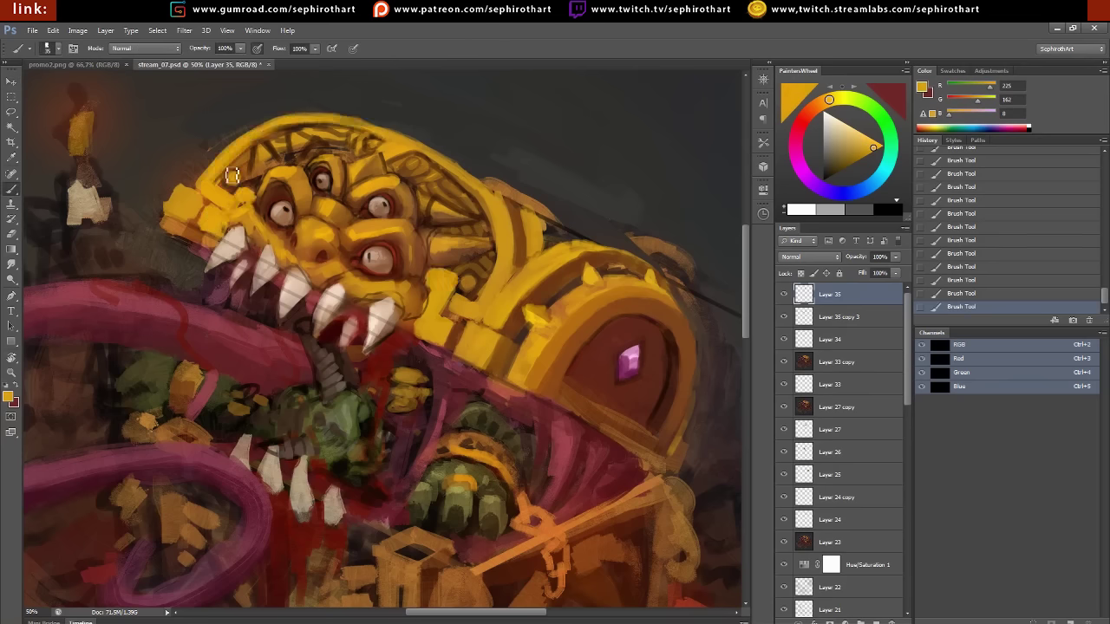
alt+click(183, 195)
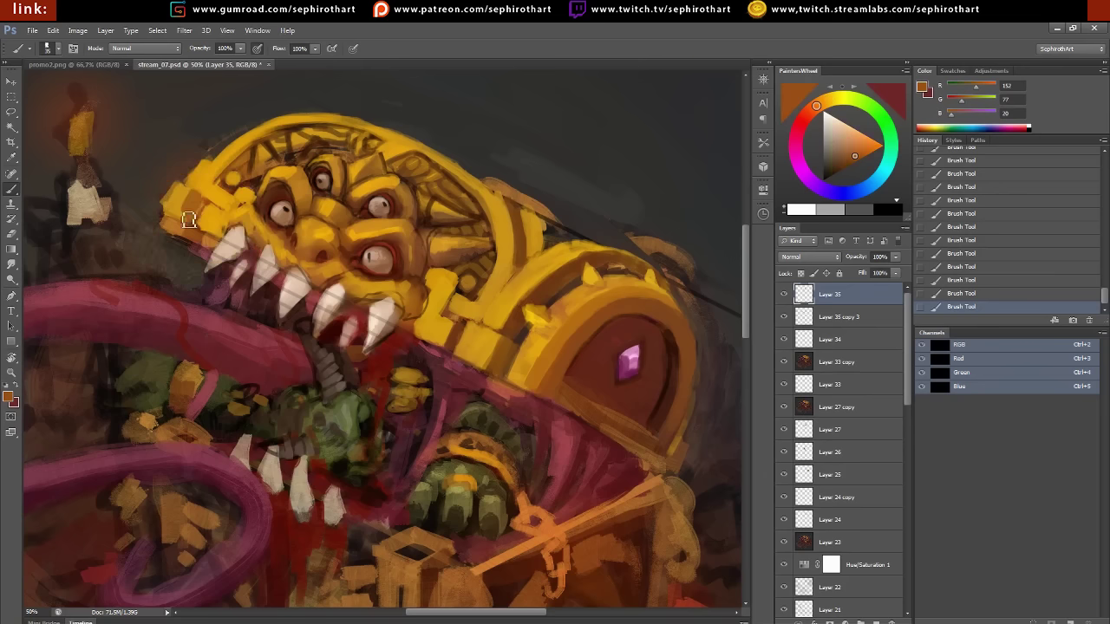
drag(237, 141, 279, 114)
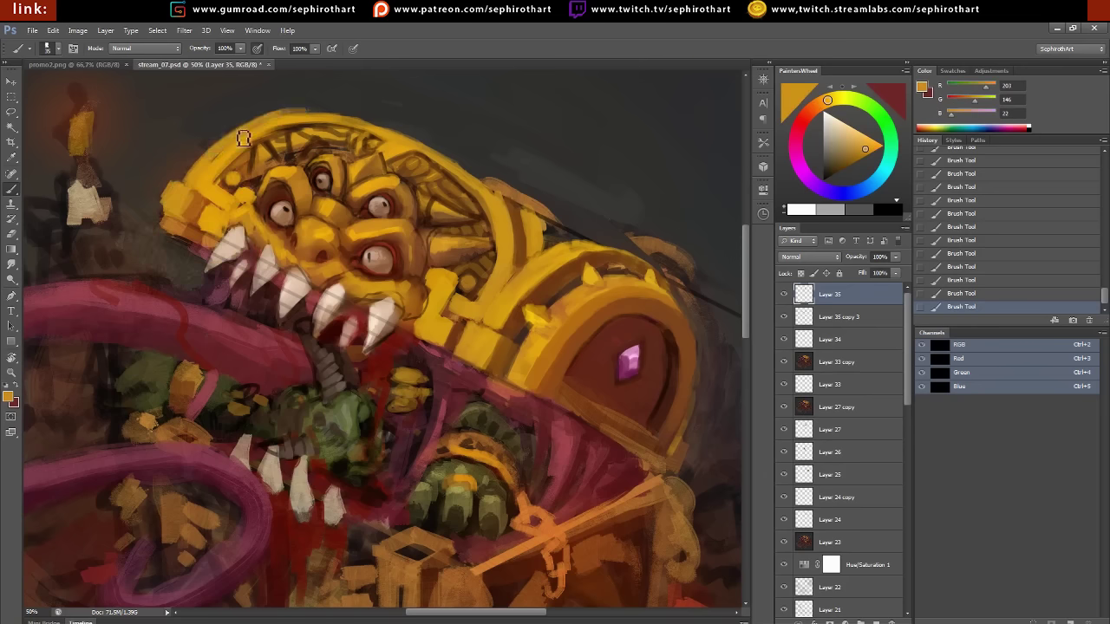
Tilt the canvas, add Layer 36, and paint a yellow stroke along the chest's edge
alt+click(196, 235)
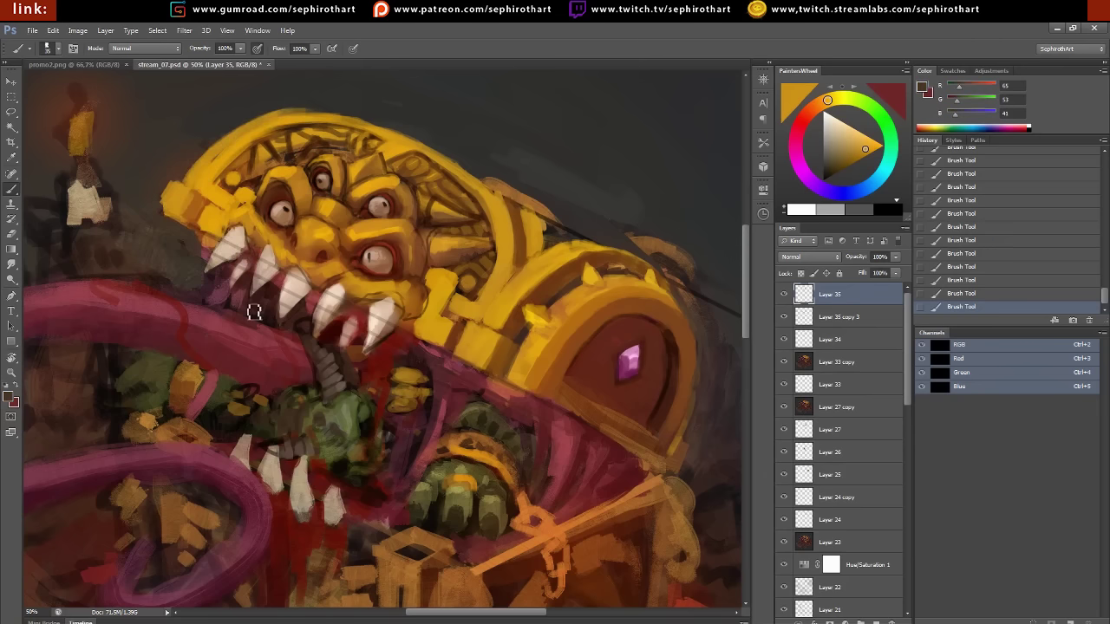
key(r)
mouse_move(384, 310)
mouse_down()
mouse_move(521, 260)
mouse_move(458, 359)
mouse_up()
alt+click(510, 238)
key(ctrl+shift+alt+n)
key(b)
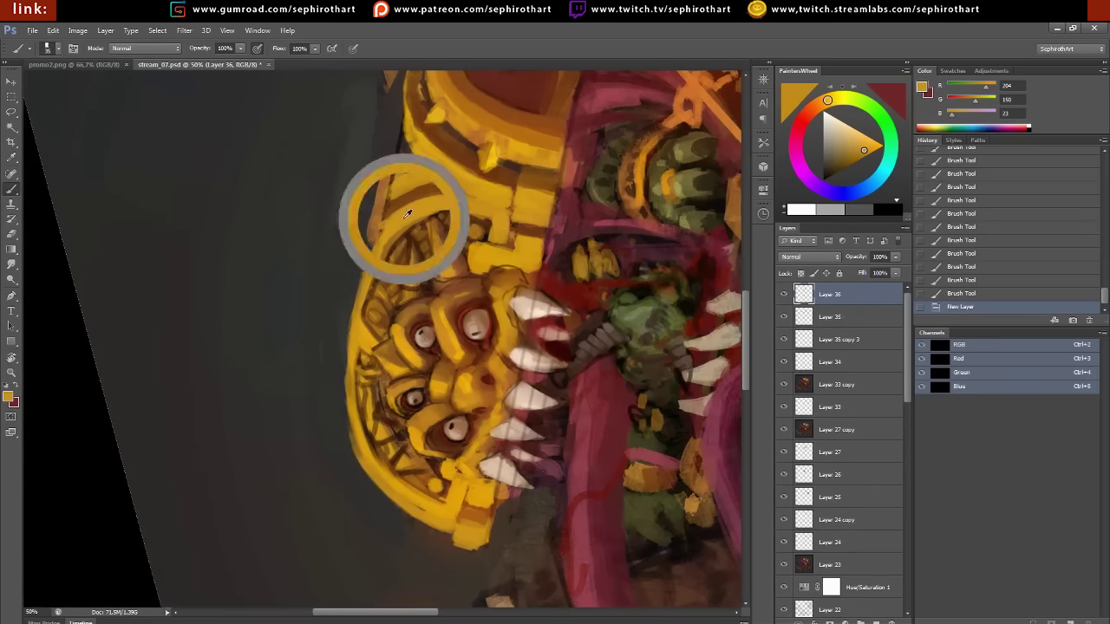
key(bracketleft)
key(bracketleft)
key(bracketleft)
mouse_move(407, 213)
mouse_down()
mouse_move(372, 222)
mouse_move(402, 198)
mouse_move(347, 339)
mouse_move(363, 456)
mouse_up()
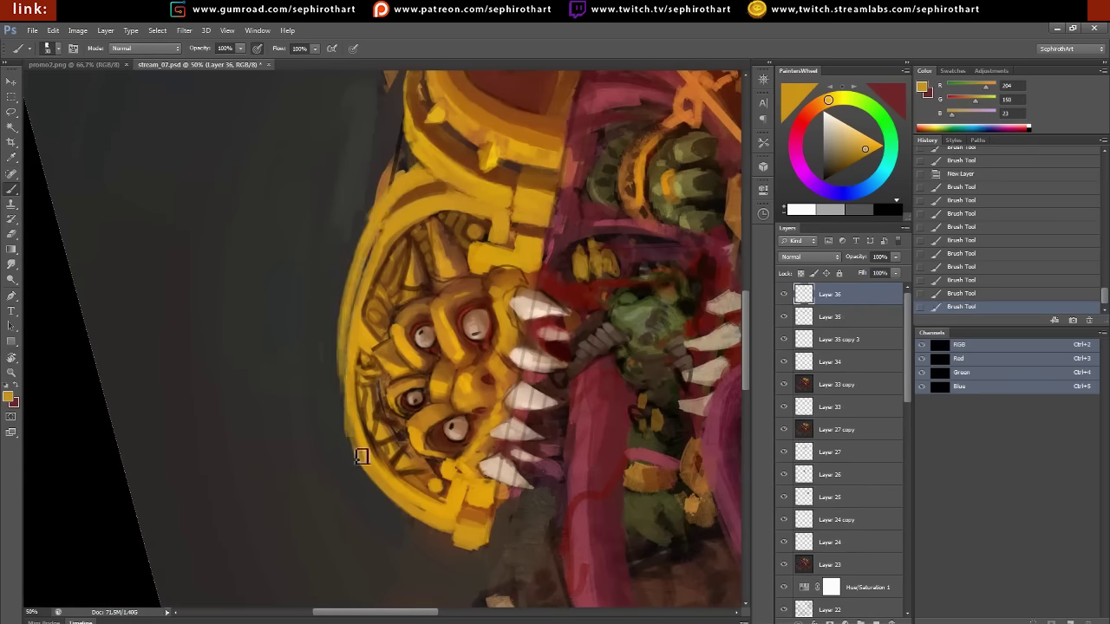
scroll(496, 237, up, 2)
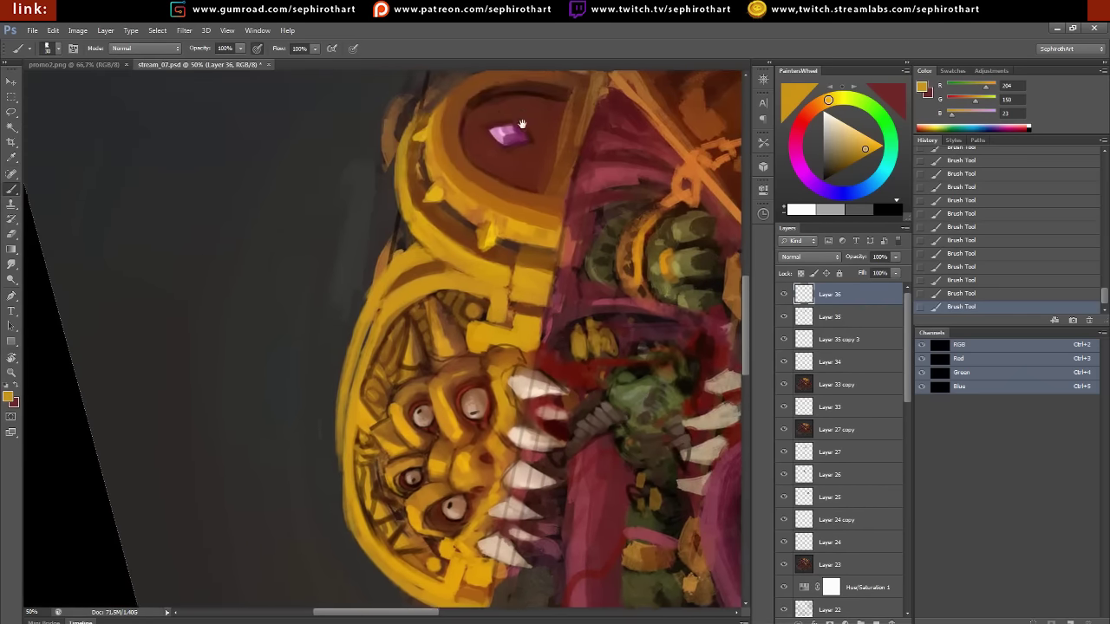
drag(464, 85, 466, 151)
drag(511, 300, 567, 203)
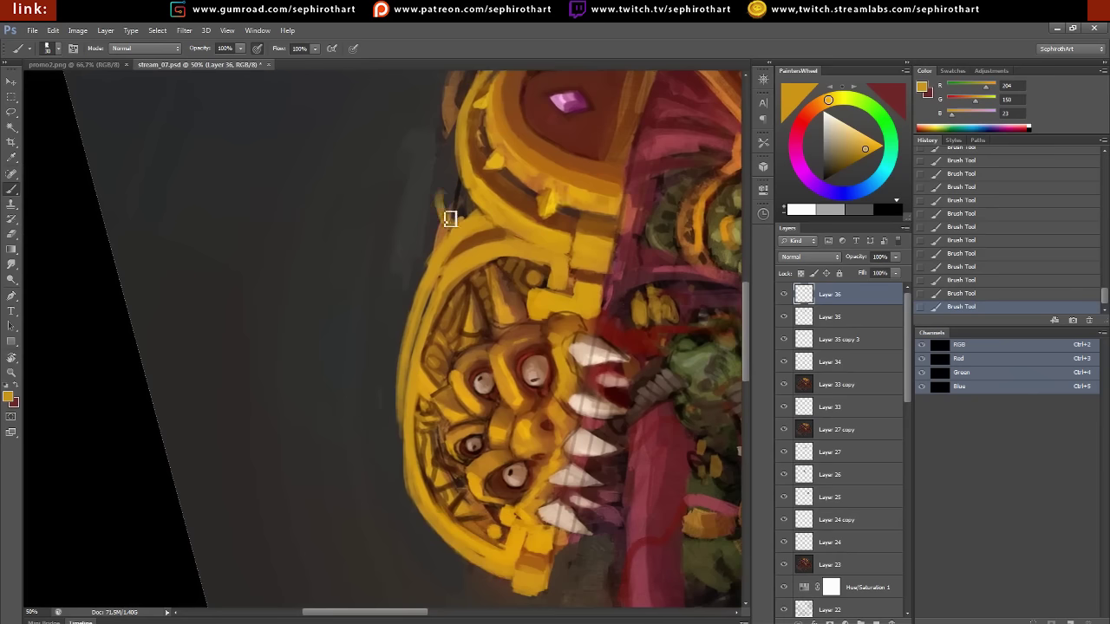
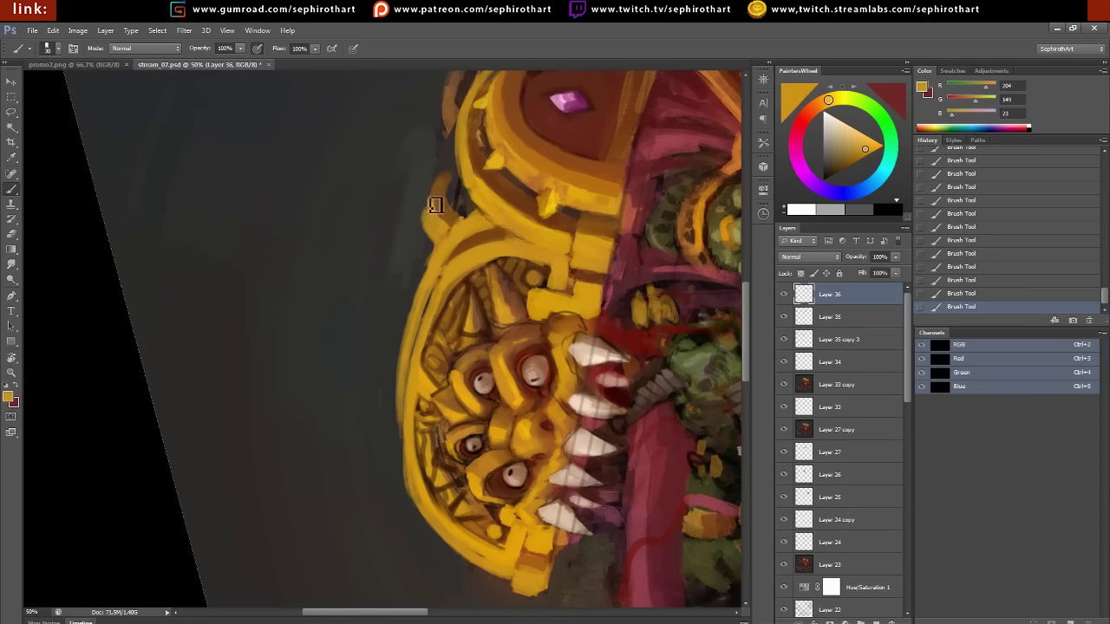
Rotate the canvas and paint a yellow stroke along the chest's top edge
alt+click(436, 191)
click(807, 113)
click(837, 167)
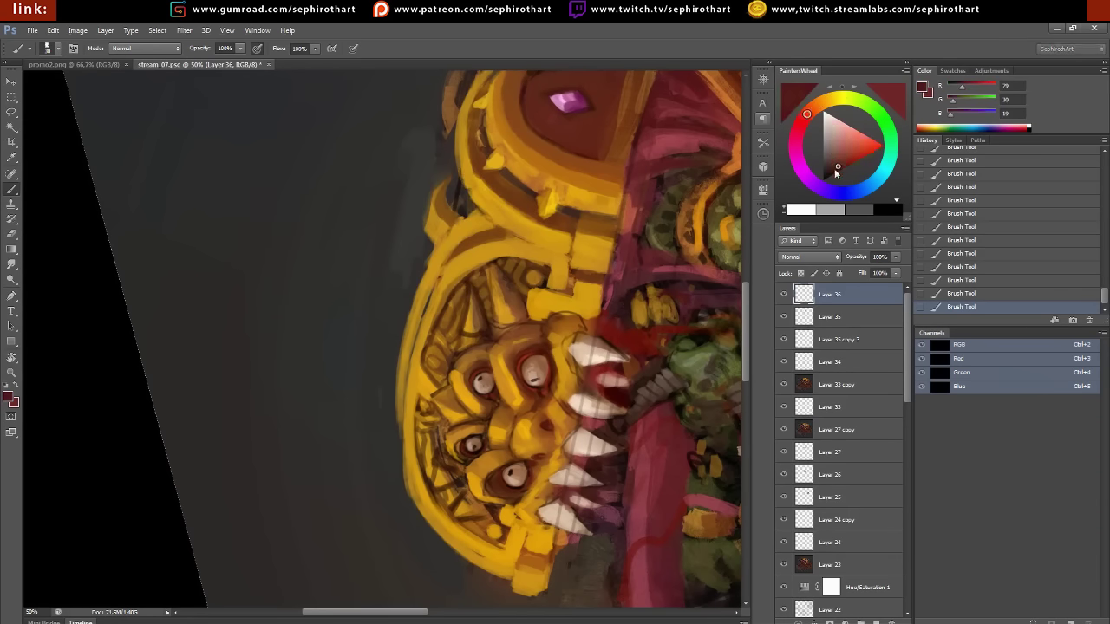
alt+click(457, 181)
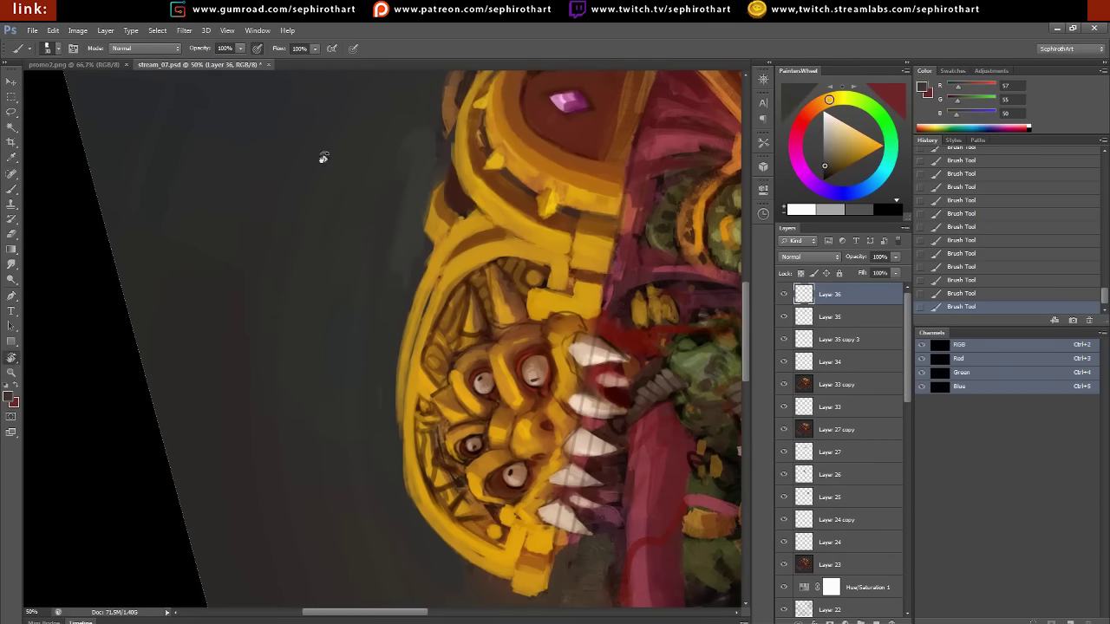
key(r)
drag(321, 156, 471, 300)
alt+click(471, 300)
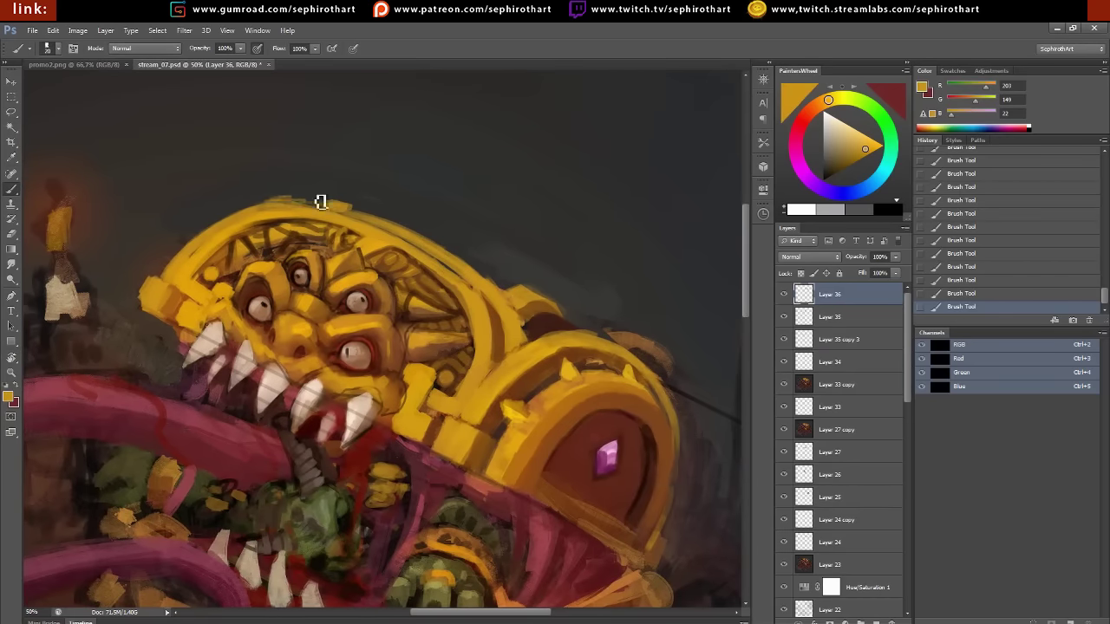
mouse_move(321, 202)
mouse_down()
mouse_move(251, 206)
mouse_move(208, 228)
mouse_up()
Rotate the view back and darken the chest's upper-right edge with background grey
key(r)
drag(350, 414, 520, 243)
alt+click(685, 238)
key(bracketright)
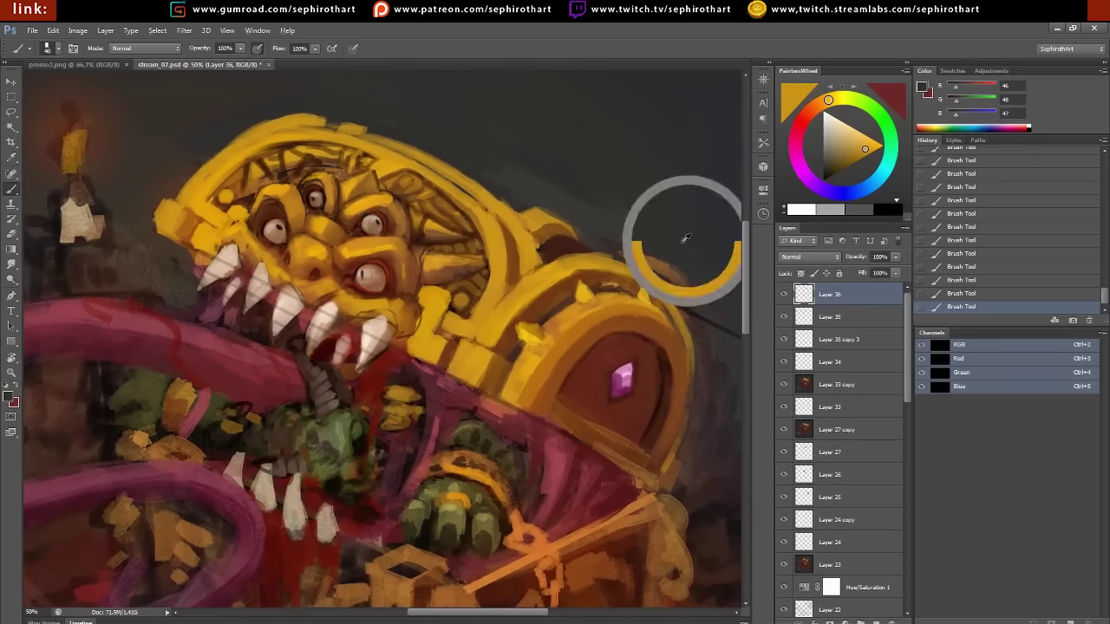
drag(683, 286, 624, 247)
drag(686, 303, 451, 294)
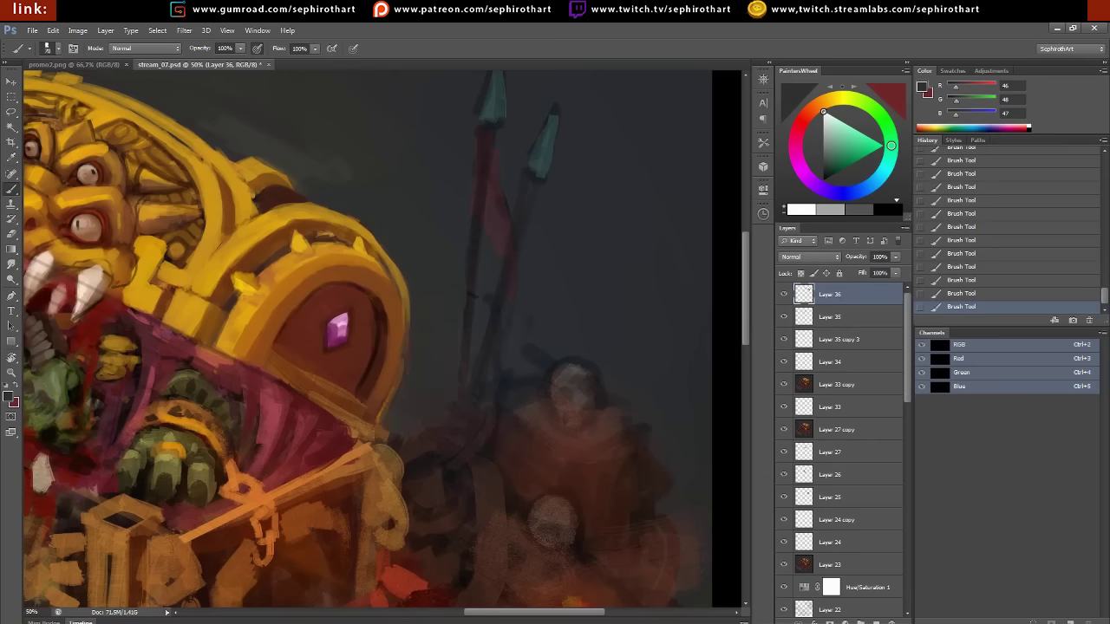
alt+click(400, 311)
alt+click(417, 365)
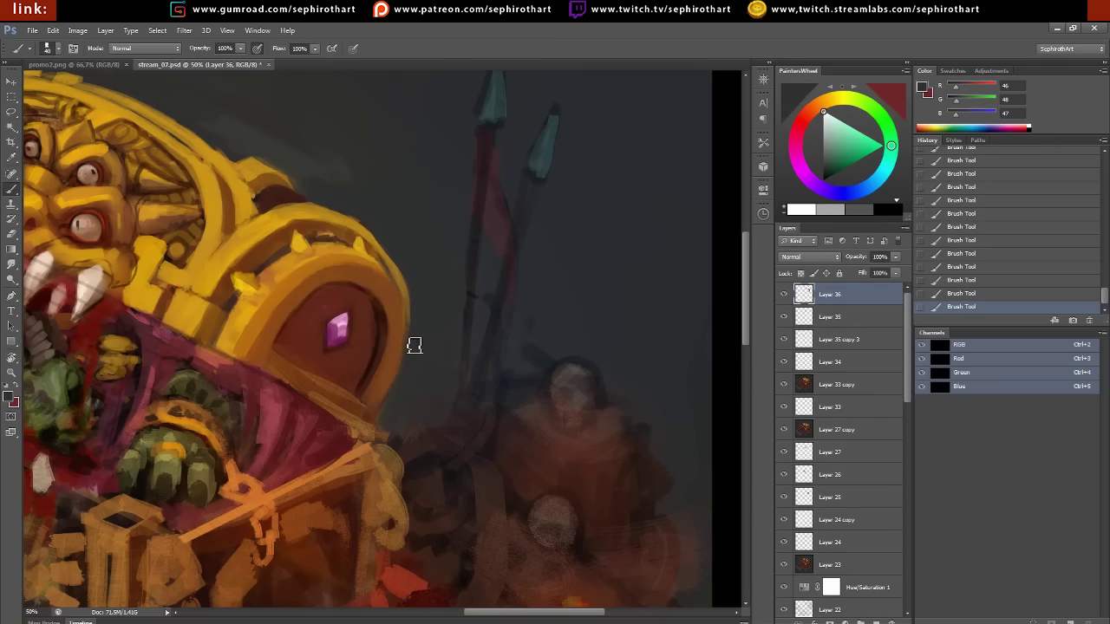
Zoom out and stamp the visible painting into one new merged top layer
key(ctrl+minus)
key(ctrl+minus)
key(ctrl+minus)
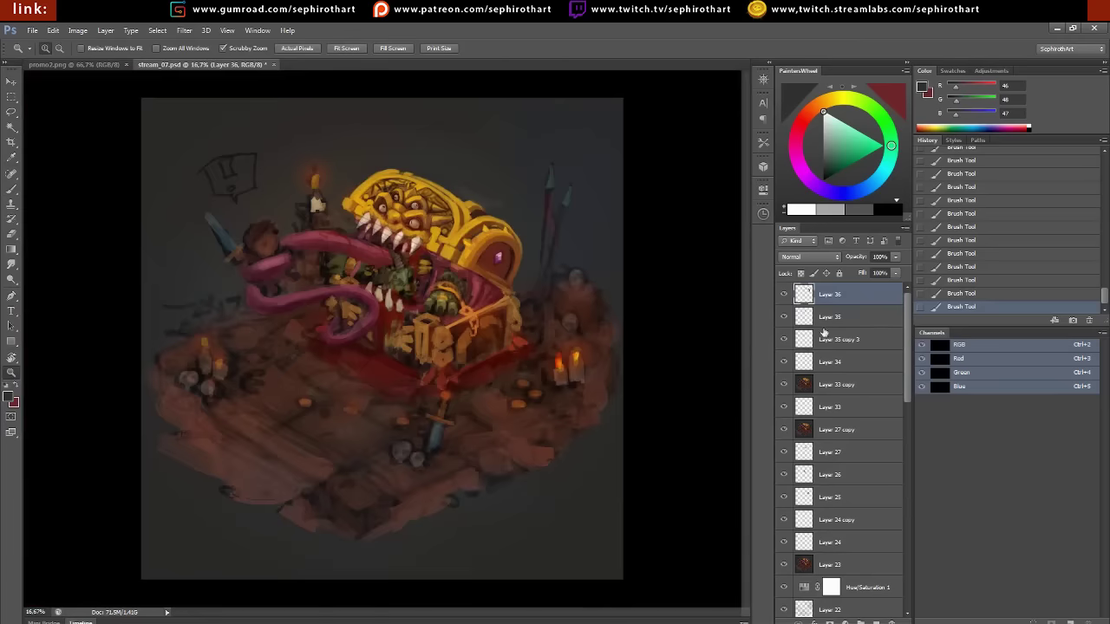
drag(872, 594, 878, 621)
key(ctrl+e)
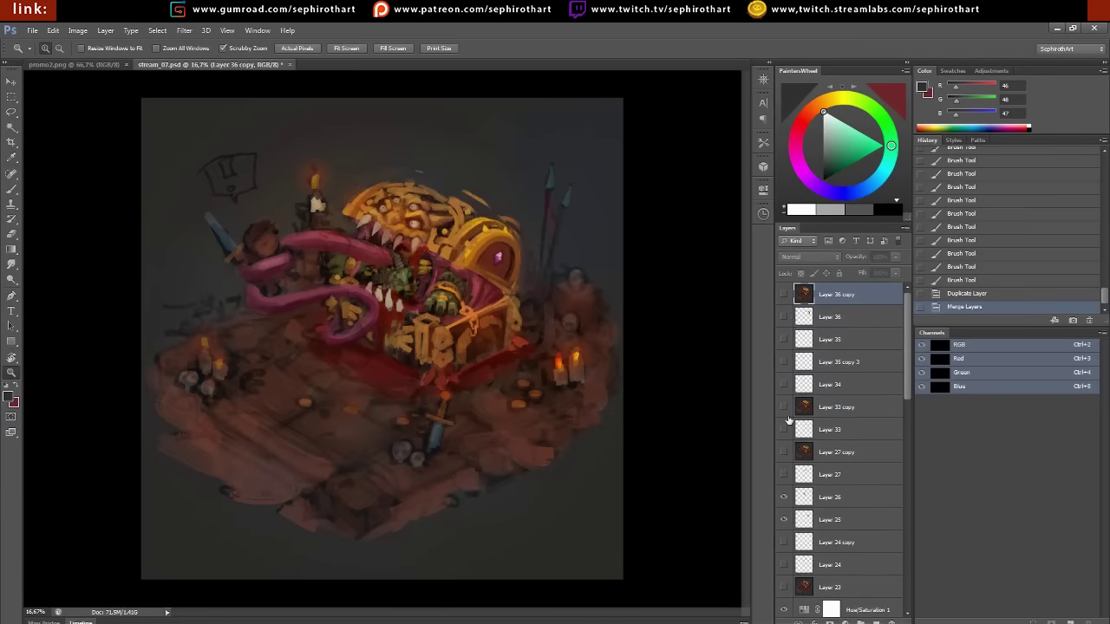
click(436, 195)
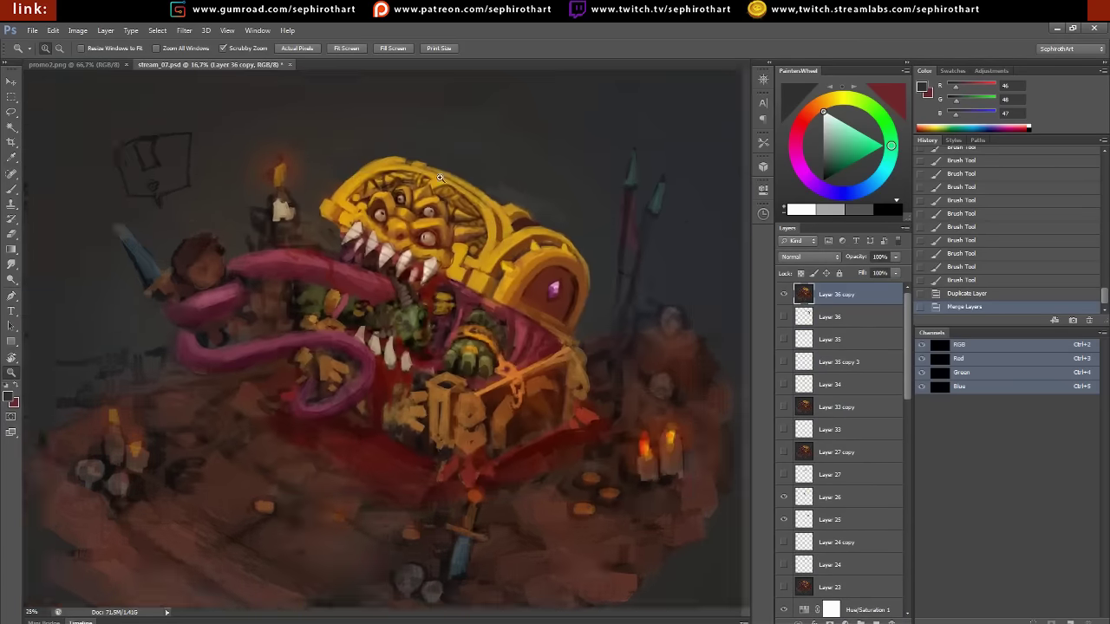
key(ctrl+shift+x)
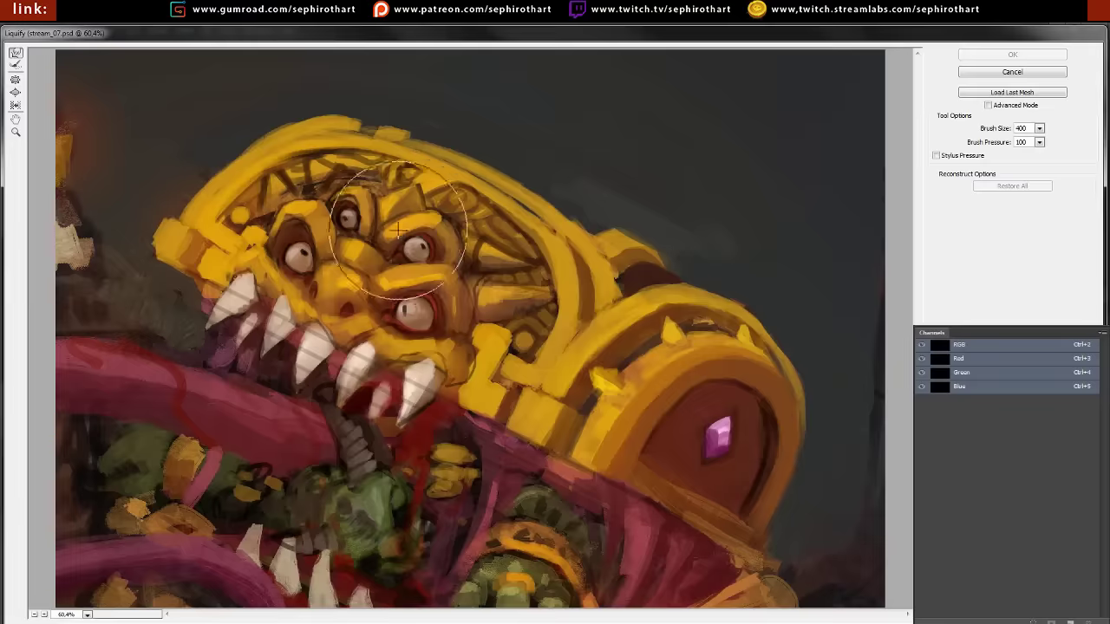
Warp the creature's face and reshape the lid's top-left, widening its arch
mouse_move(398, 229)
mouse_down()
mouse_move(471, 211)
mouse_move(408, 235)
mouse_move(420, 296)
mouse_move(402, 247)
mouse_up()
key(bracketleft)
key(bracketleft)
key(bracketright)
key(bracketright)
key(bracketright)
mouse_move(324, 101)
mouse_down()
mouse_move(273, 124)
mouse_move(199, 213)
mouse_move(161, 235)
mouse_move(235, 154)
mouse_move(337, 101)
mouse_move(575, 223)
mouse_move(527, 179)
mouse_move(367, 99)
mouse_move(416, 146)
mouse_up()
key(bracketright)
key(bracketright)
key(bracketright)
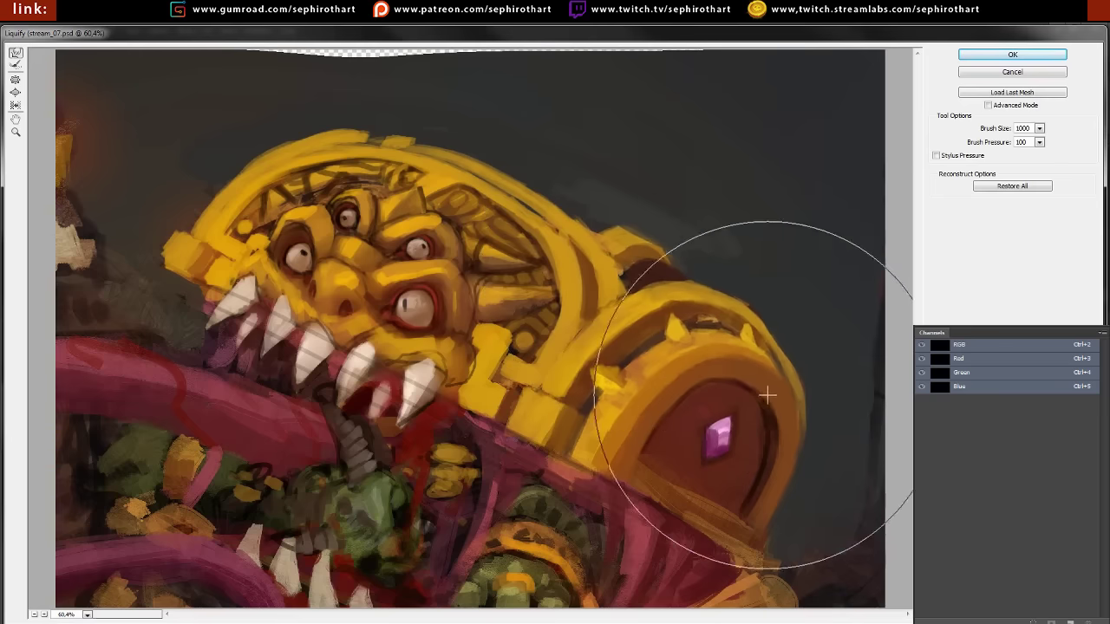
key(bracketleft)
key(bracketleft)
key(bracketleft)
mouse_move(787, 441)
mouse_down()
mouse_move(749, 339)
mouse_move(664, 317)
mouse_move(548, 415)
mouse_move(644, 359)
mouse_move(719, 347)
mouse_up()
Push the jaw, teeth and helmet rim leftward, apply Liquify, and deselect
key(bracketright)
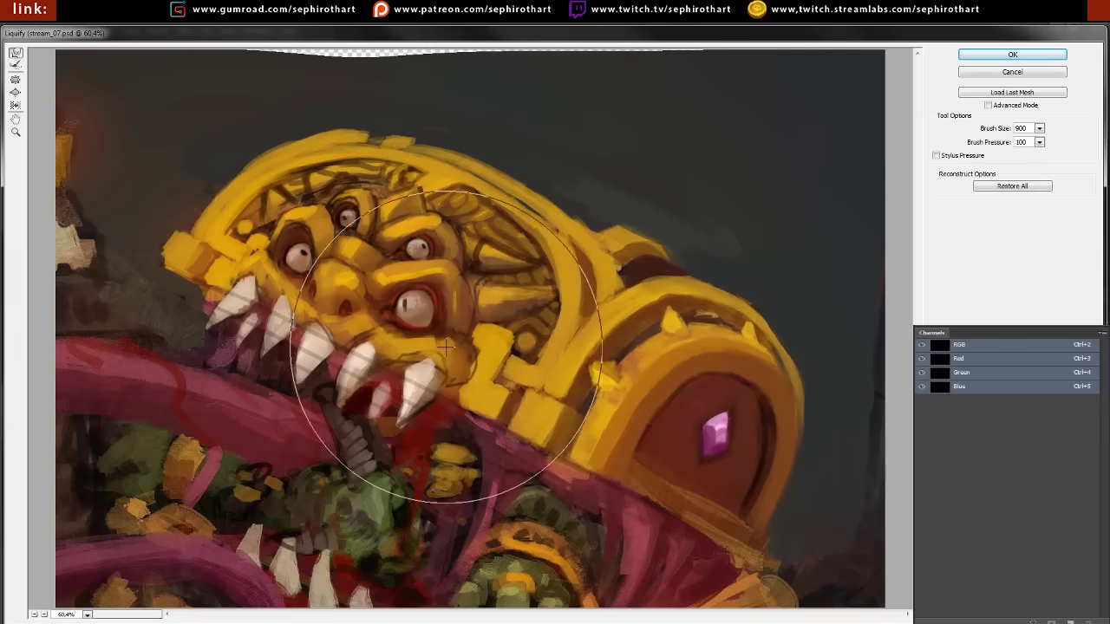
key(bracketleft)
key(bracketleft)
drag(199, 323, 260, 295)
key(bracketleft)
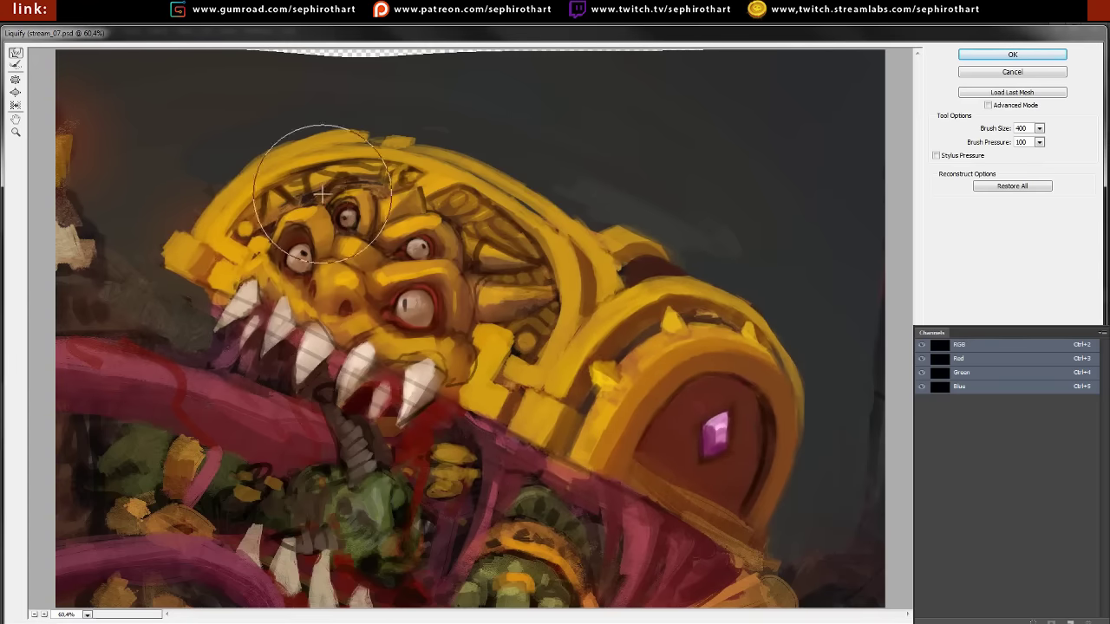
mouse_move(595, 248)
mouse_down()
mouse_move(466, 154)
mouse_move(537, 255)
mouse_up()
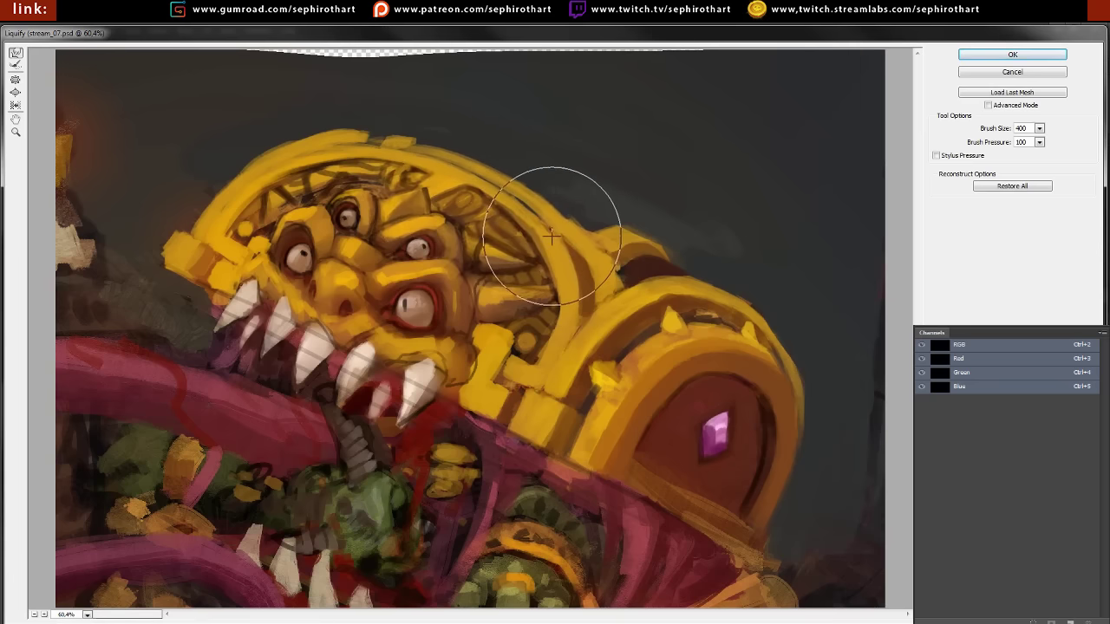
mouse_move(615, 260)
mouse_down()
mouse_move(564, 248)
mouse_move(407, 260)
mouse_move(247, 247)
mouse_up()
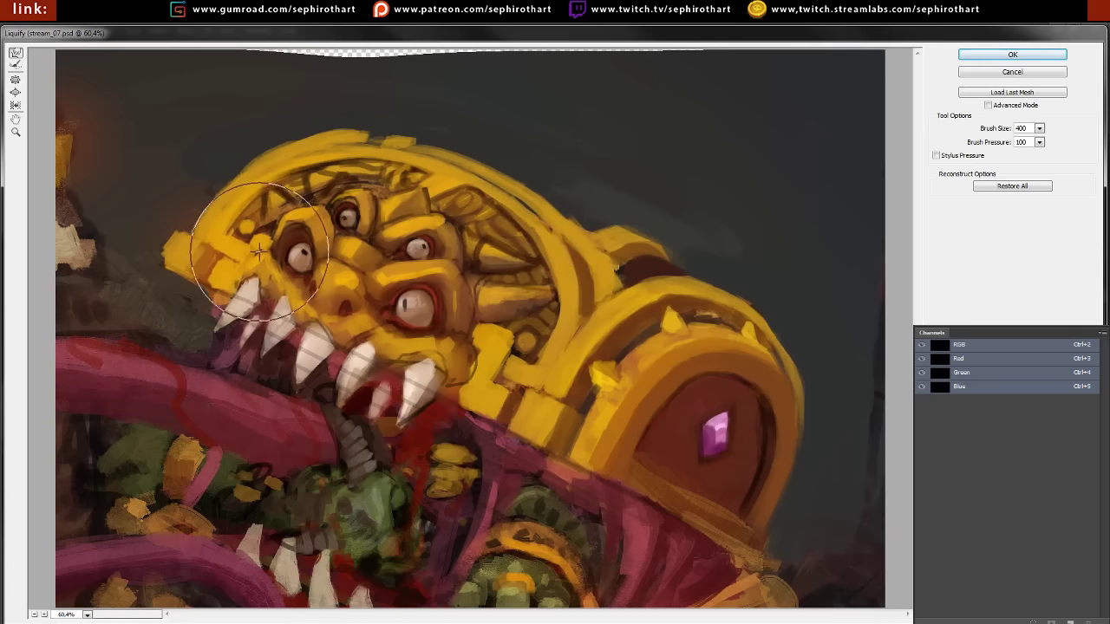
click(1012, 54)
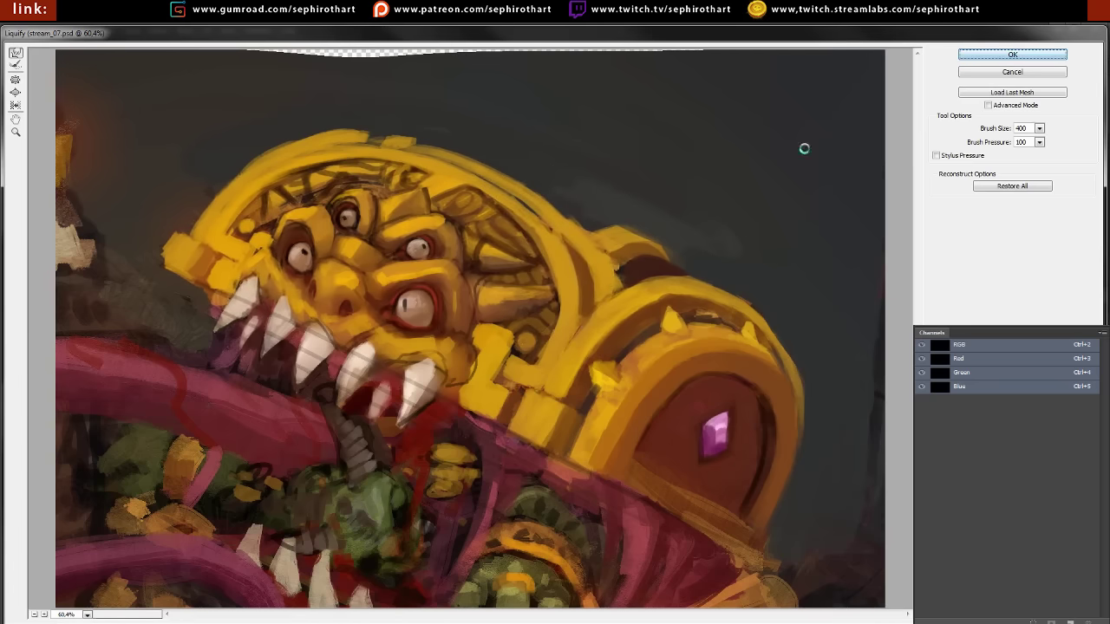
key(ctrl+d)
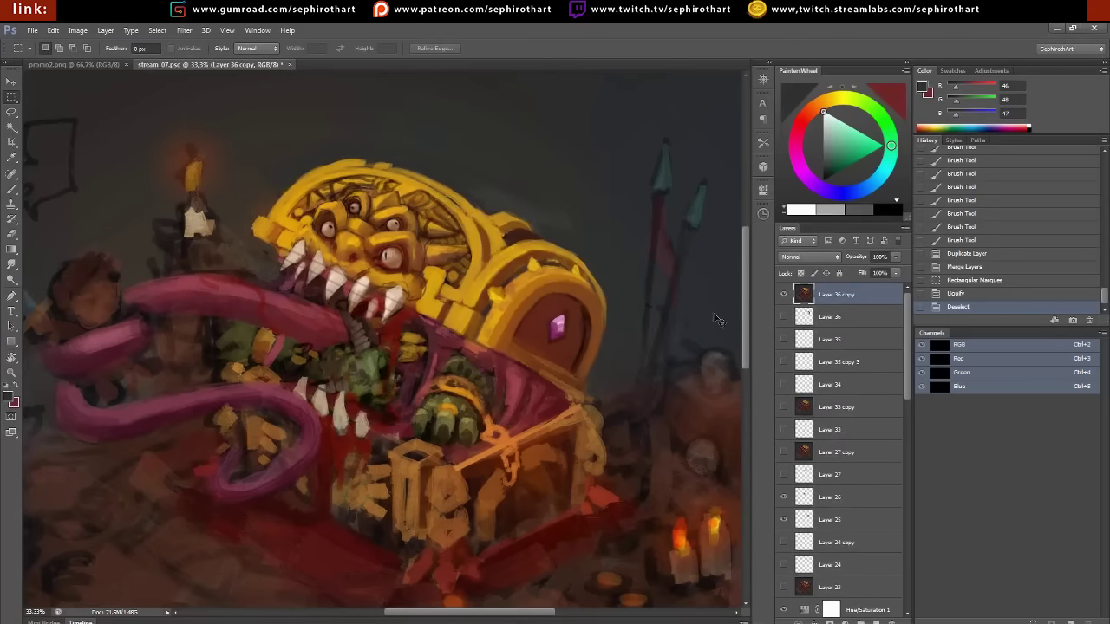
Paste the warped chest in place on its own layer and lasso the lid and teeth
key(ctrl+alt+z)
key(ctrl+alt+z)
key(ctrl+shift+v)
mouse_move(438, 388)
mouse_down()
mouse_move(445, 360)
mouse_move(487, 347)
mouse_move(500, 355)
mouse_up()
click(12, 112)
drag(301, 253, 611, 371)
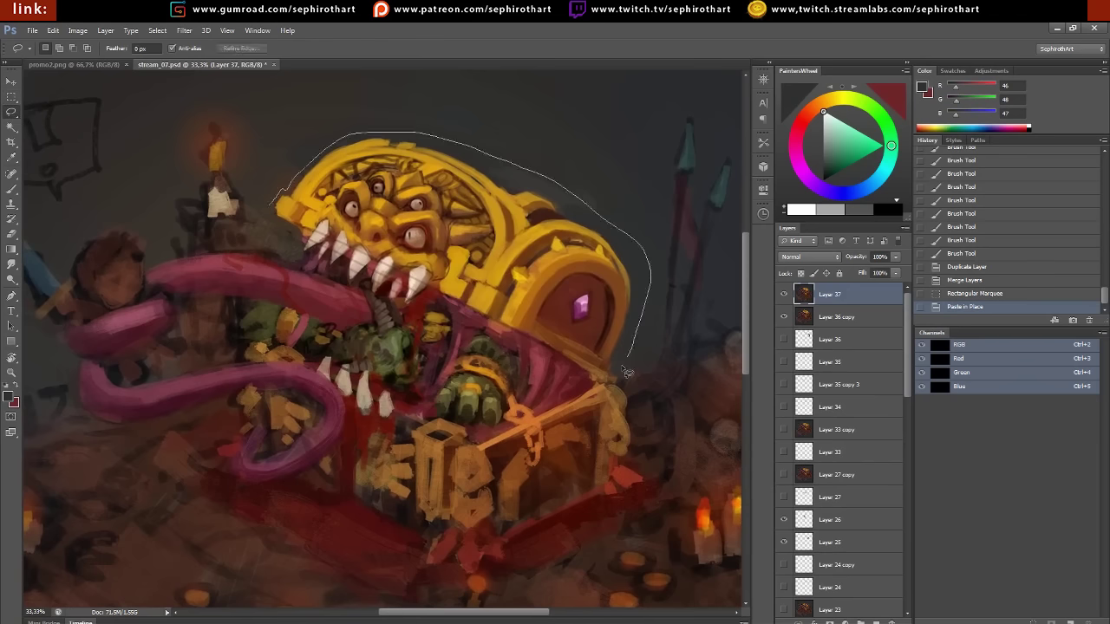
drag(342, 279, 433, 299)
On a new layer, fill the lid selection with white and dark red gradients
key(ctrl+shift+alt+n)
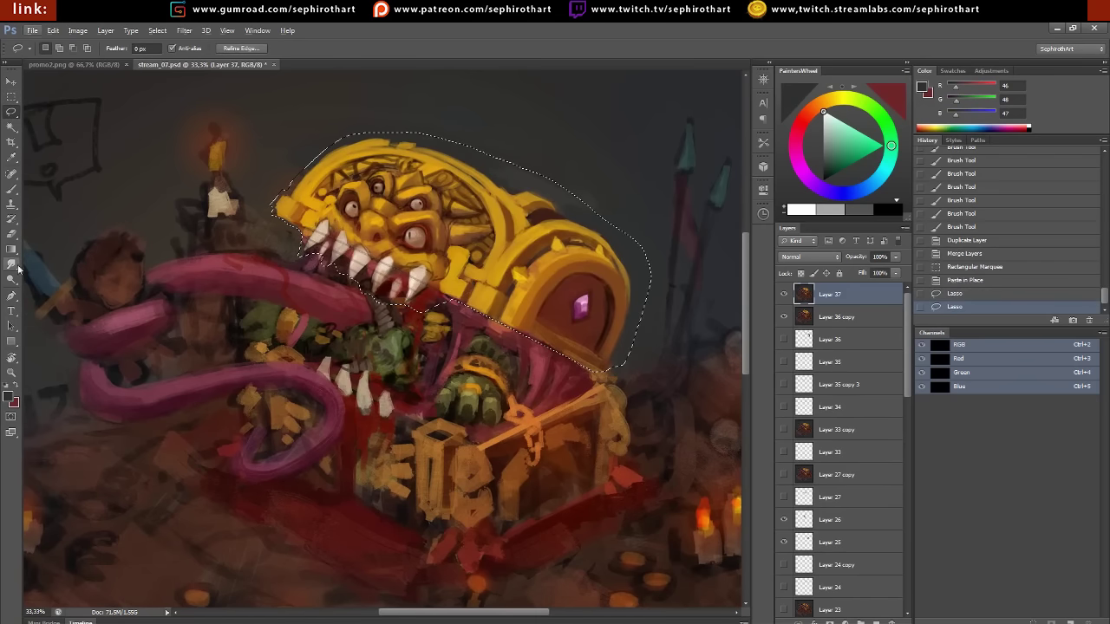
key(g)
click(801, 209)
drag(598, 200, 485, 312)
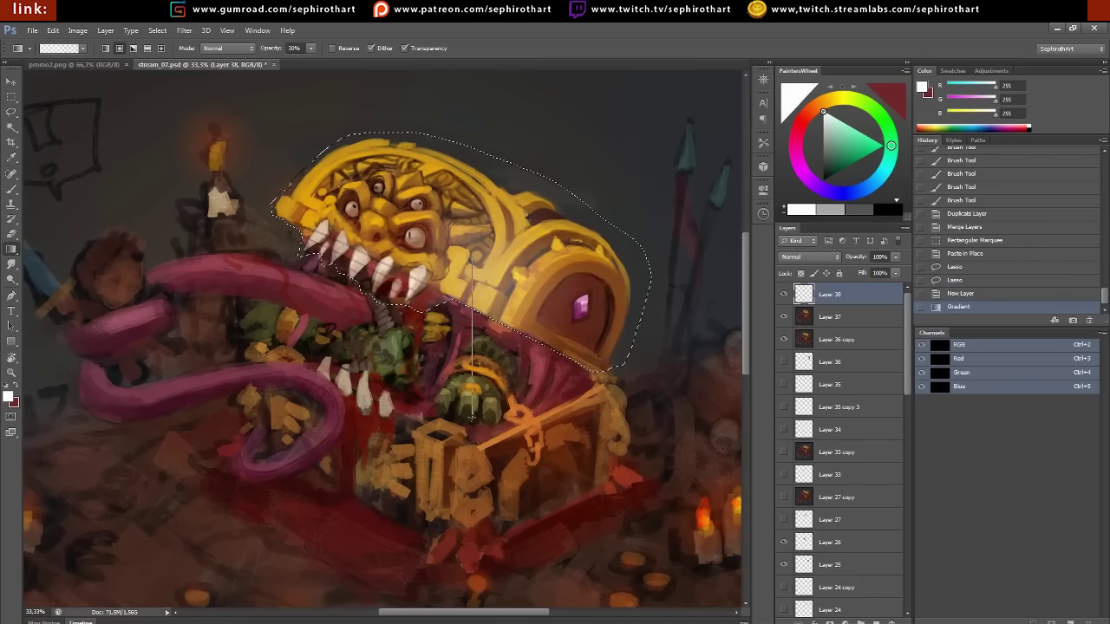
drag(520, 147, 451, 278)
drag(329, 165, 399, 260)
key(x)
drag(312, 156, 399, 261)
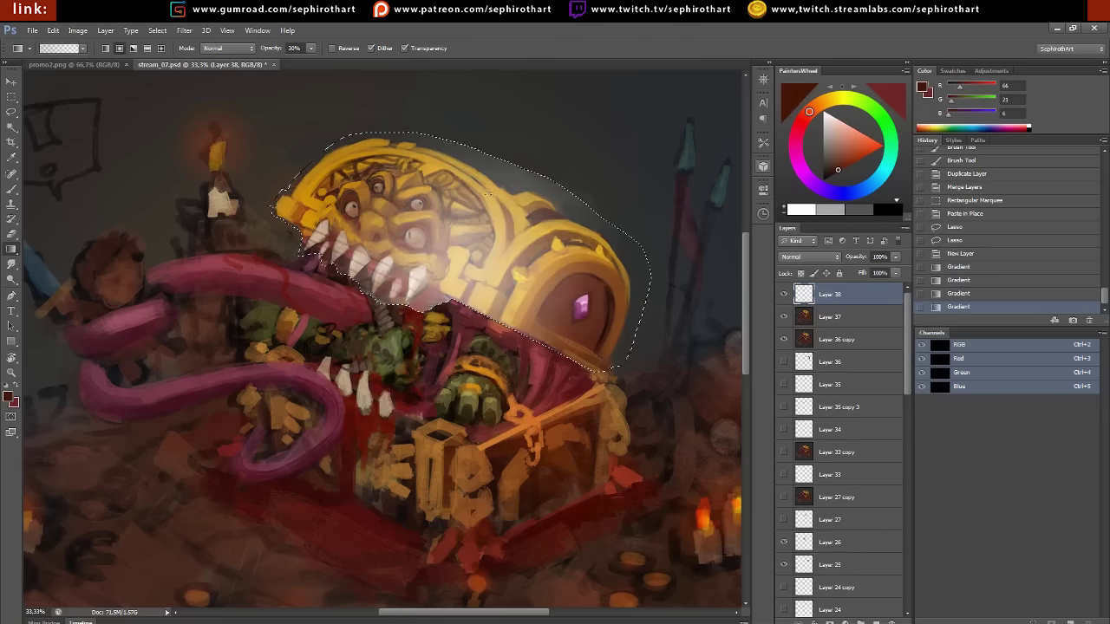
drag(451, 156, 520, 251)
drag(624, 260, 555, 330)
Deselect, set the gradient layer to Overlay at 64% opacity, and zoom out
key(ctrl+d)
click(809, 257)
click(815, 405)
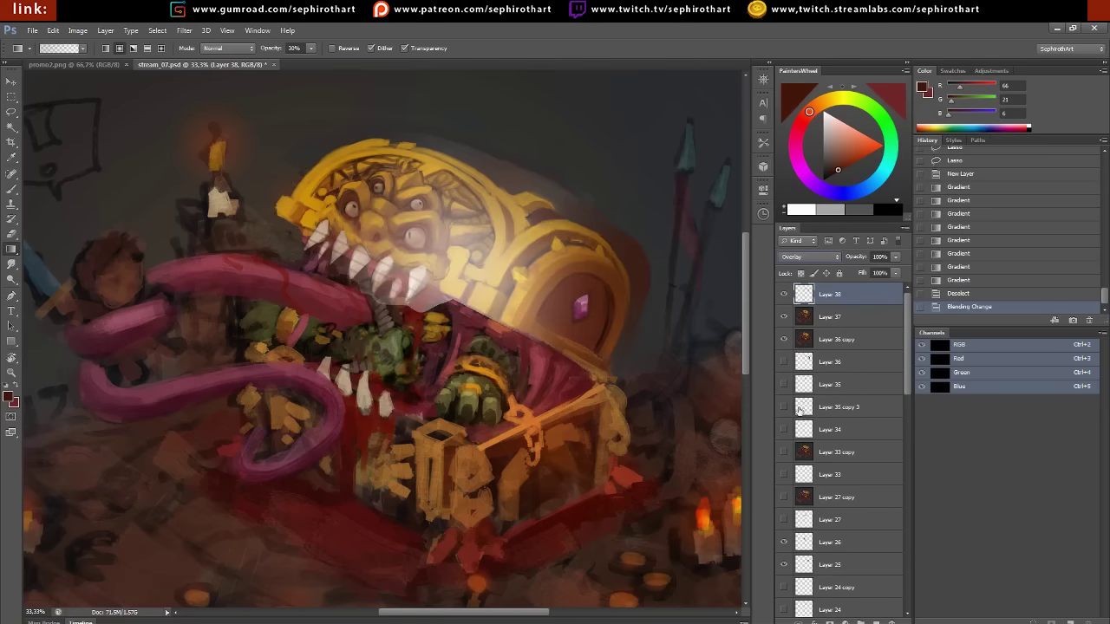
drag(895, 258, 875, 272)
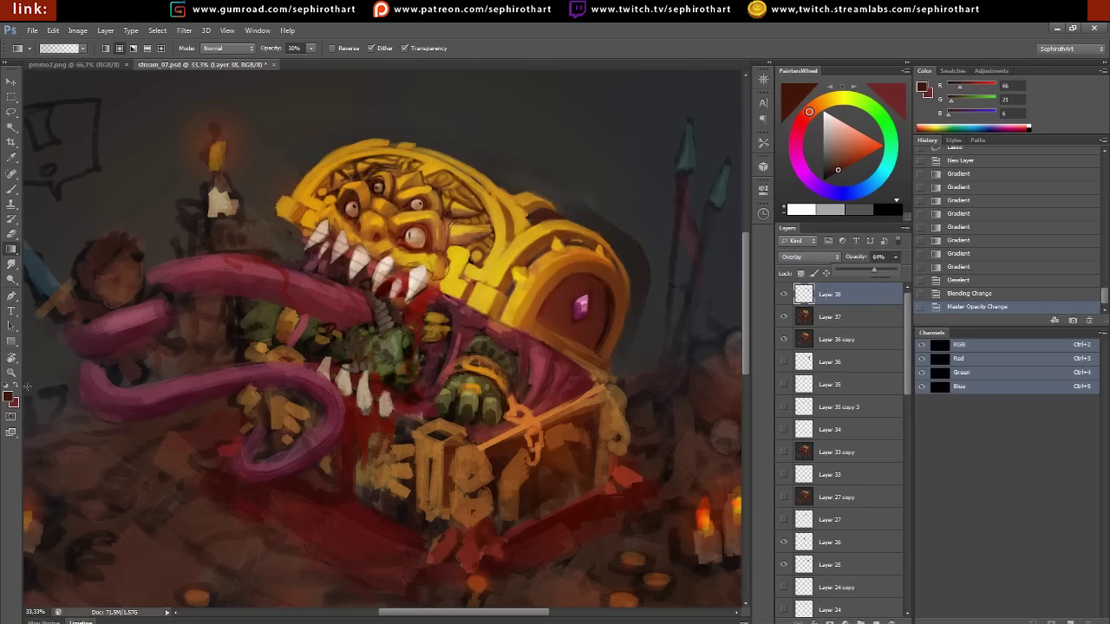
key(z)
alt+click(401, 201)
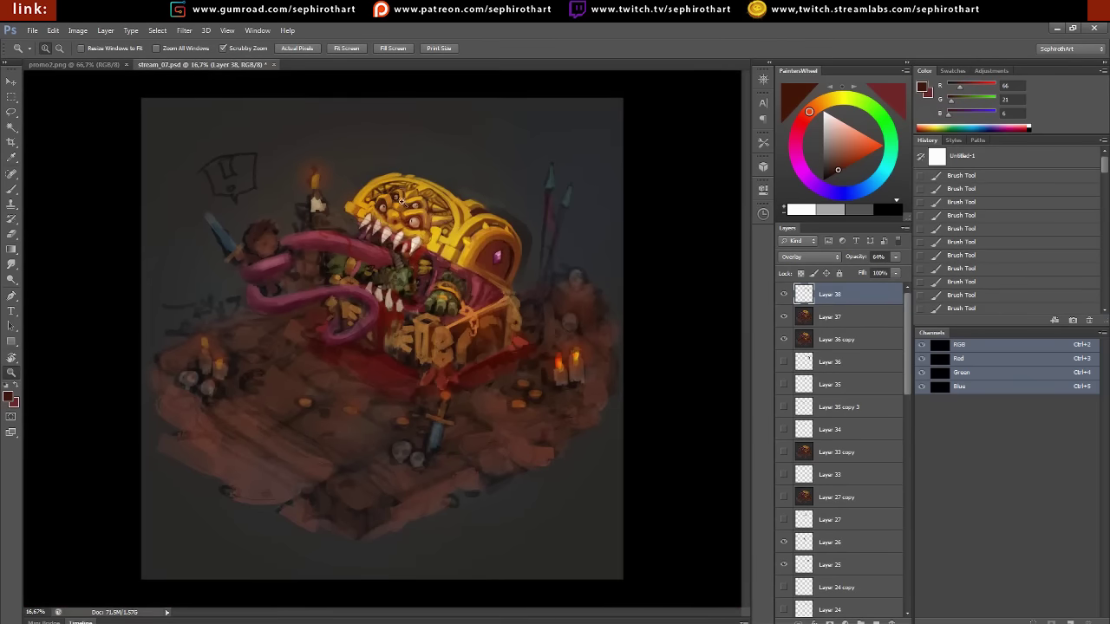
Paste a copy of the face area in place on a new layer and nudge it up
drag(401, 200, 466, 209)
key(l)
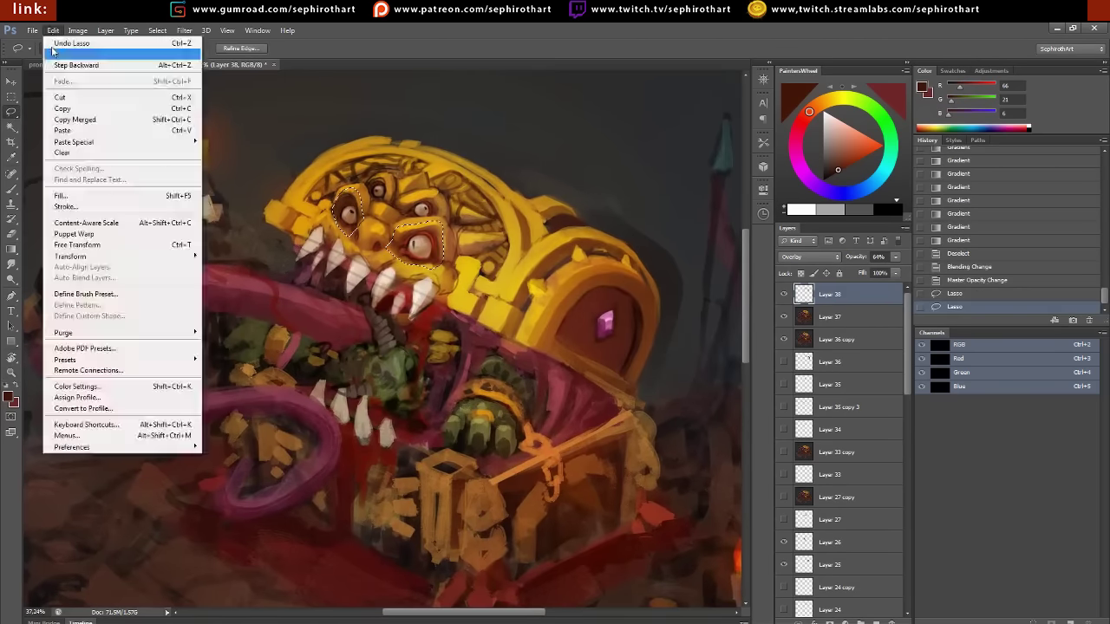
key(ctrl+shift+v)
key(v)
key(Up)
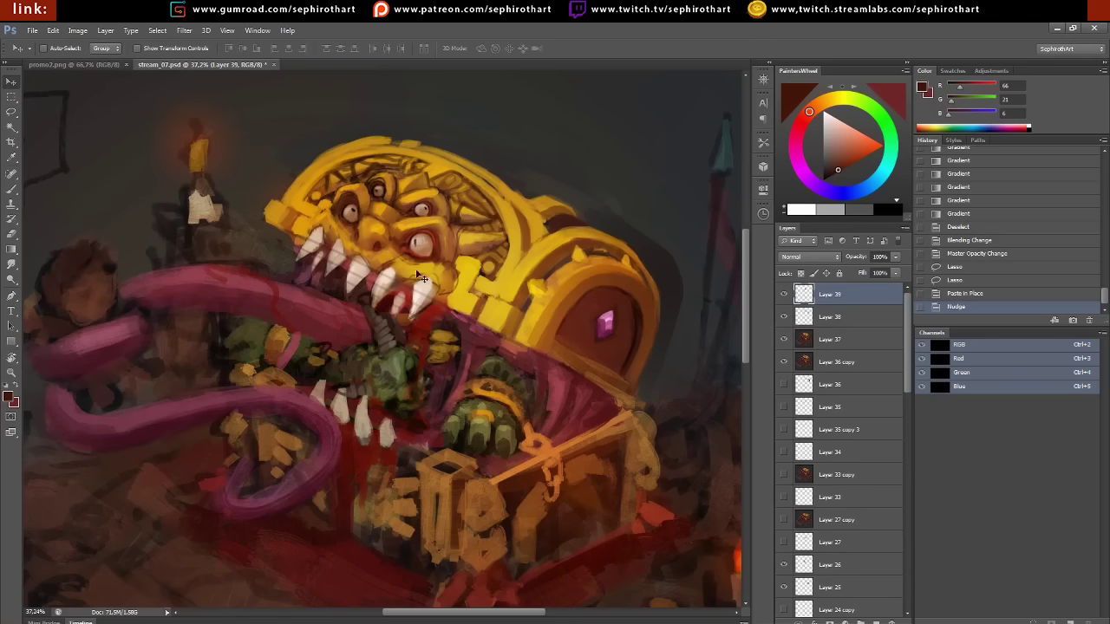
Lasso the creature's left eye, nudge it up slightly, and deselect
key(l)
drag(347, 186, 346, 187)
key(v)
key(Up)
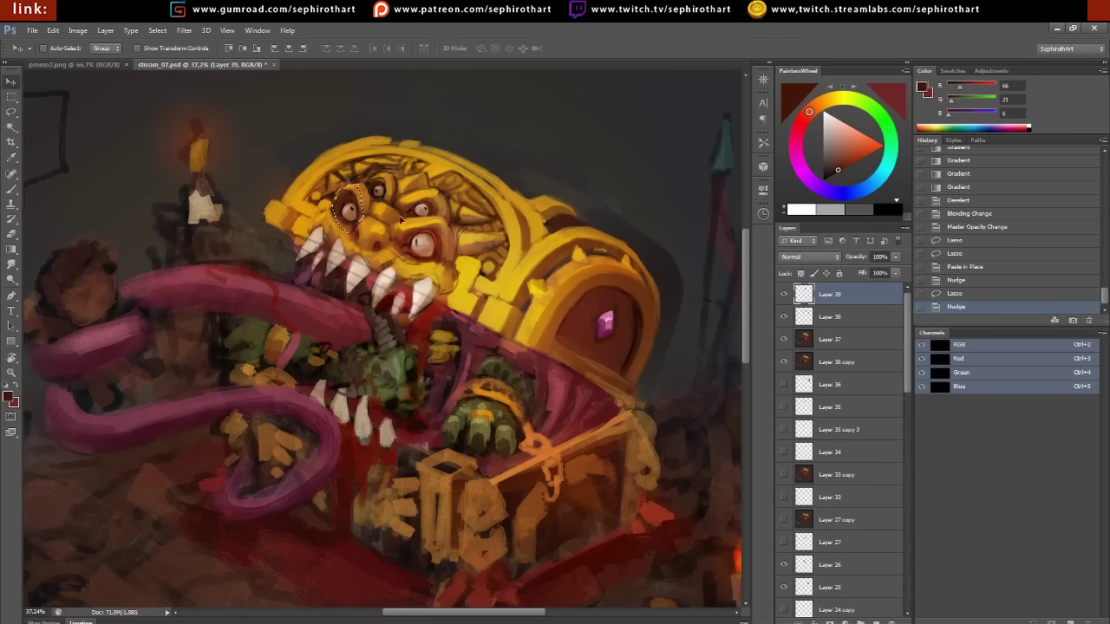
key(ctrl+d)
Paint gold highlights on the chest lid and right side
key(b)
drag(484, 397, 455, 379)
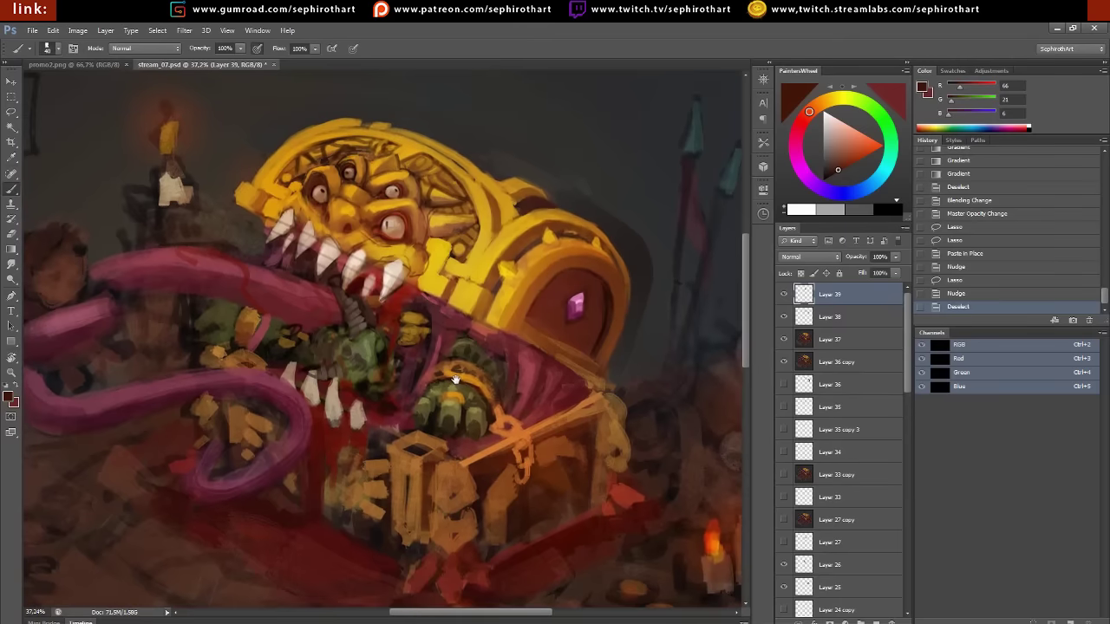
alt+click(520, 234)
click(492, 258)
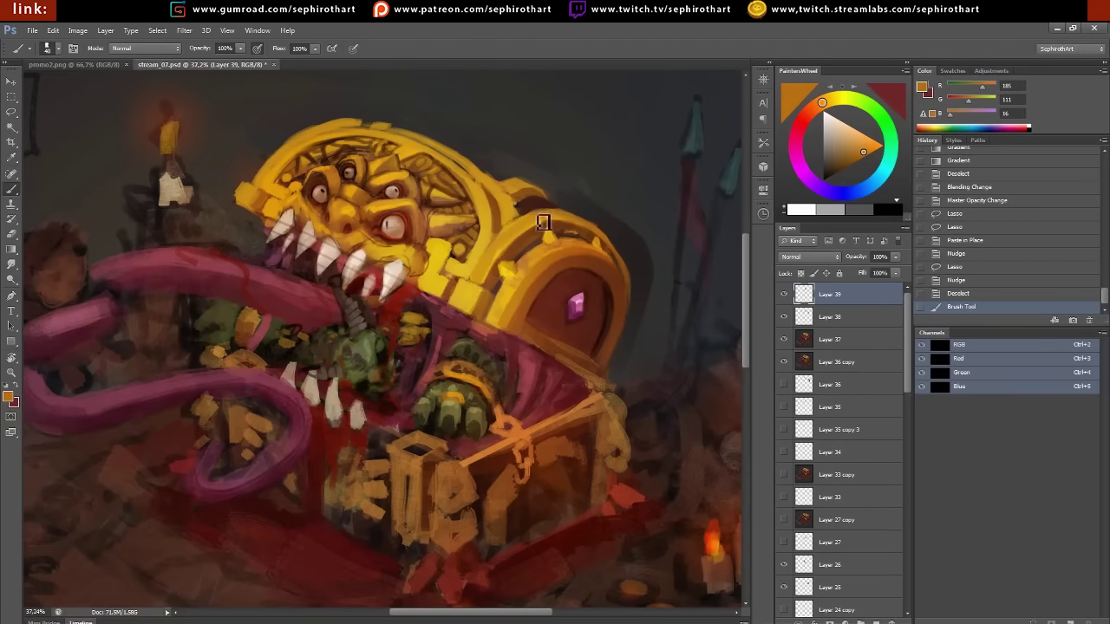
click(464, 301)
drag(521, 286, 518, 307)
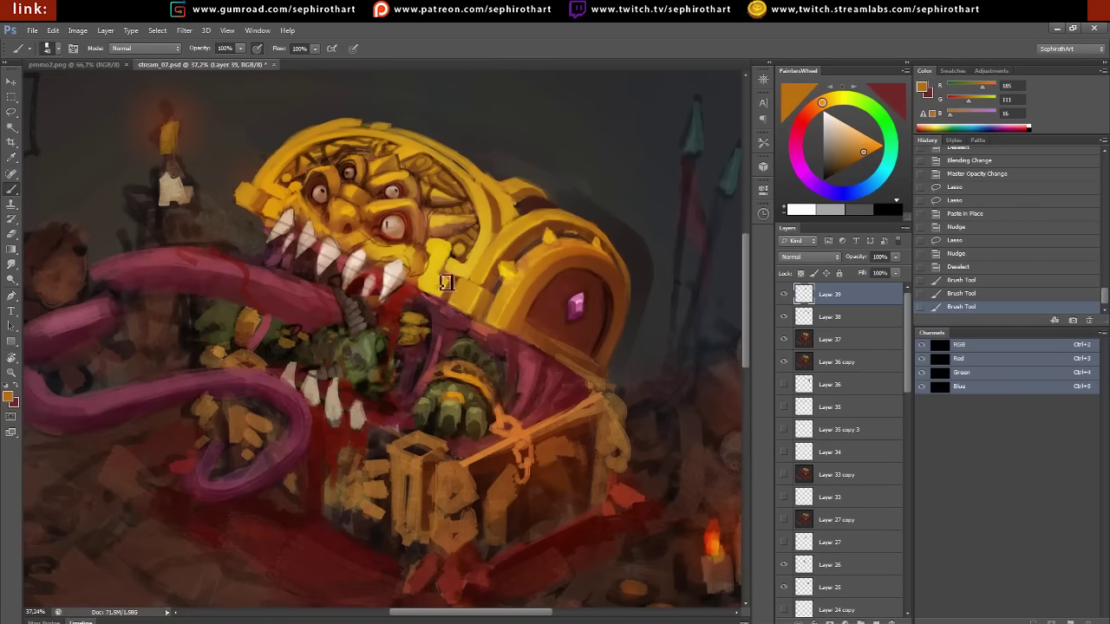
mouse_move(440, 250)
mouse_down()
mouse_move(460, 268)
mouse_move(480, 189)
mouse_up()
Paint a saturated orange highlight along the lid's upper-left edge
alt+click(457, 273)
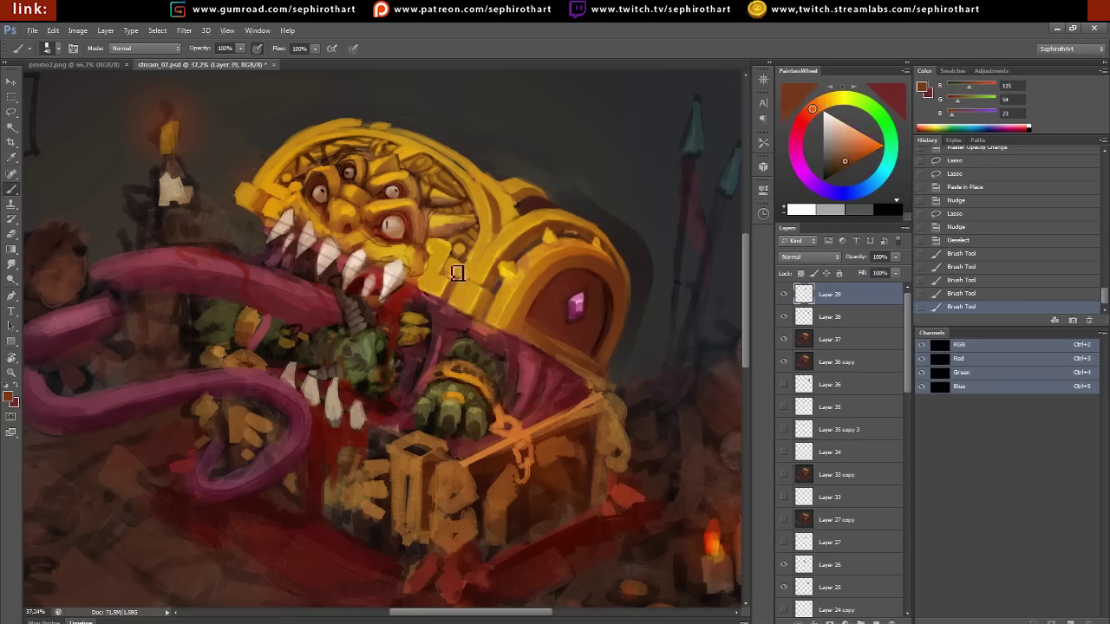
alt+click(508, 271)
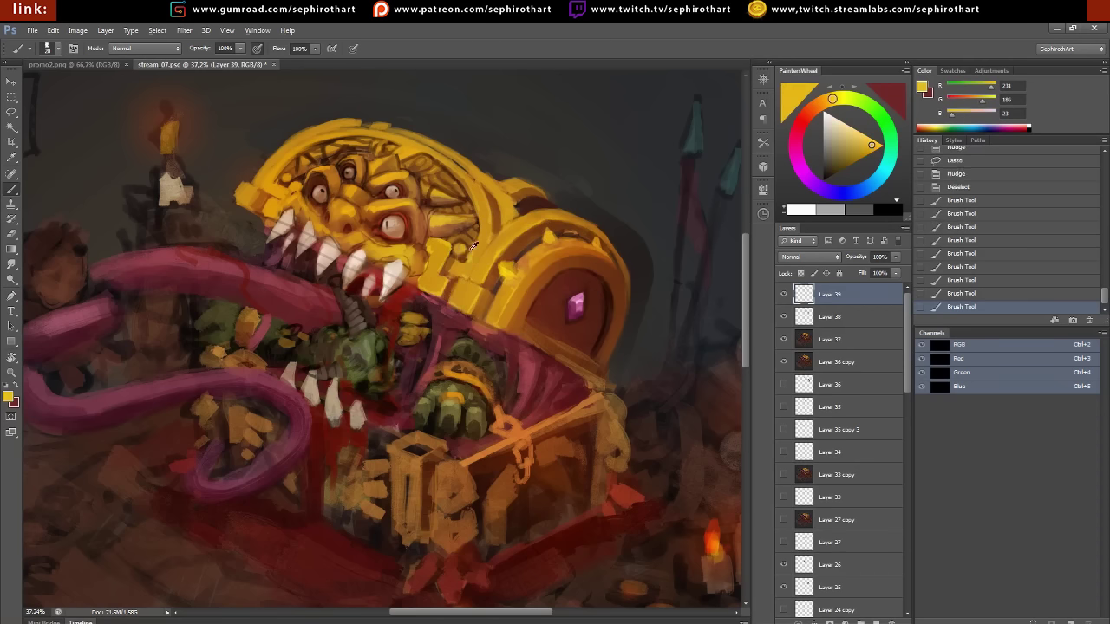
alt+click(471, 245)
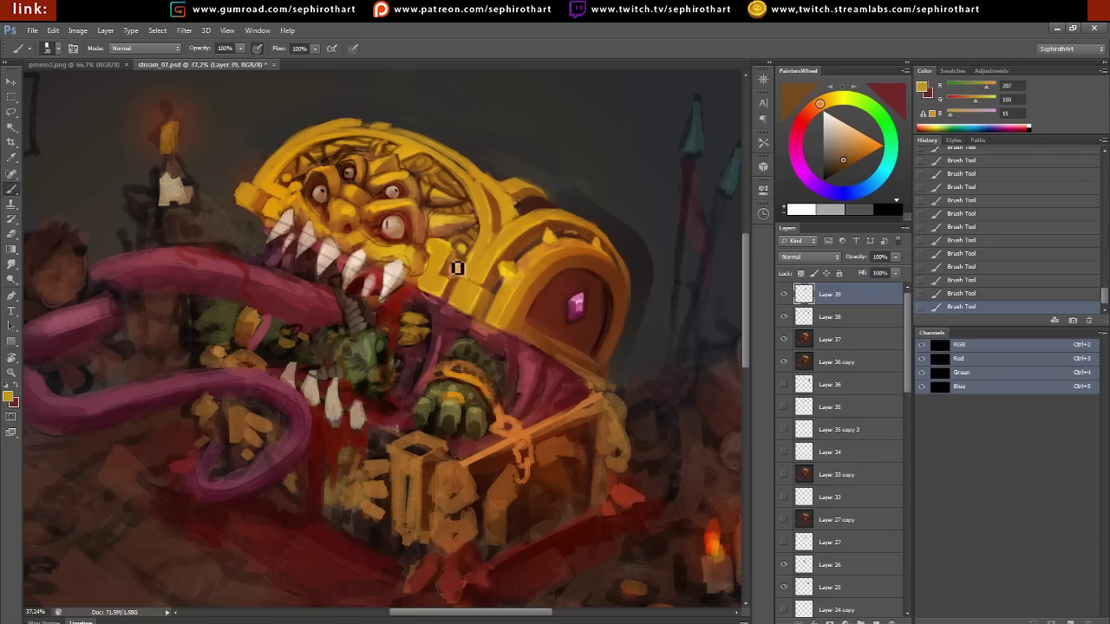
alt+click(454, 263)
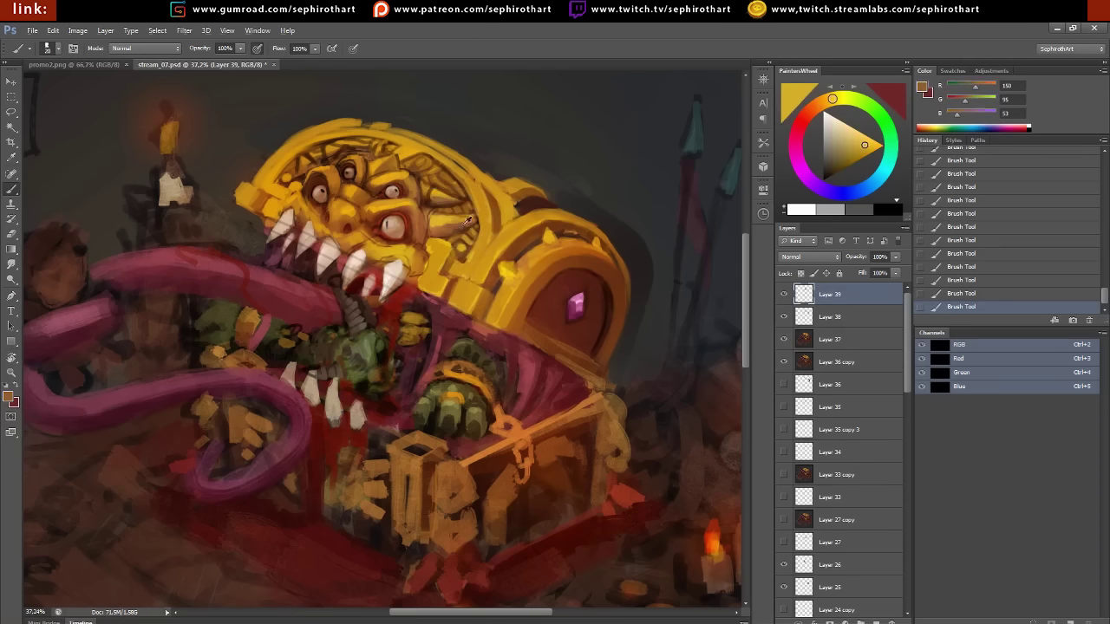
drag(337, 146, 404, 178)
alt+click(403, 178)
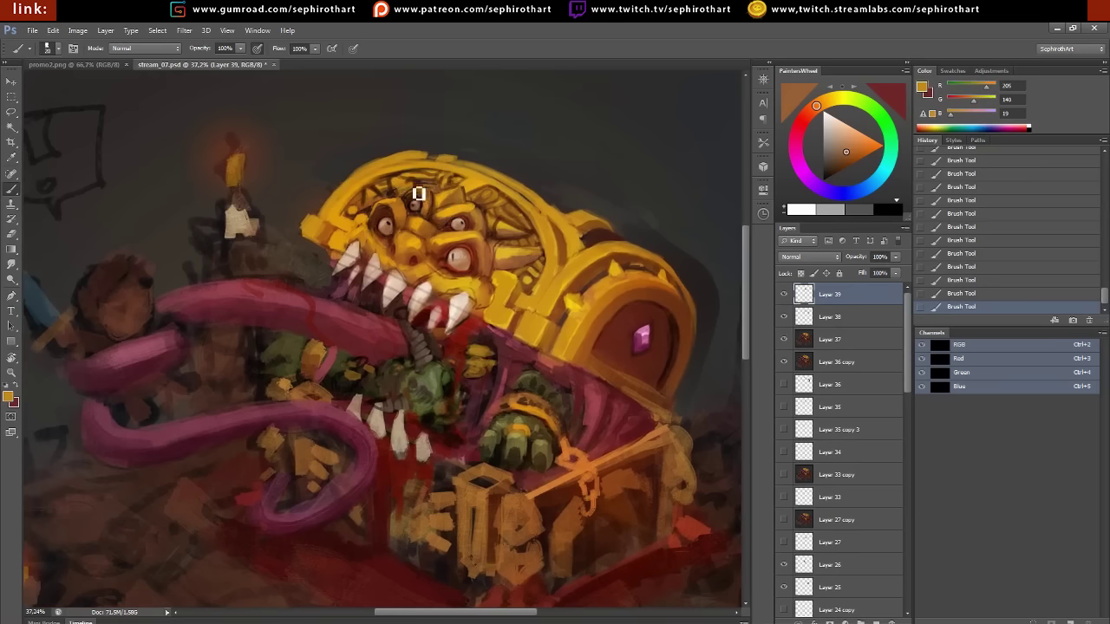
alt+click(413, 193)
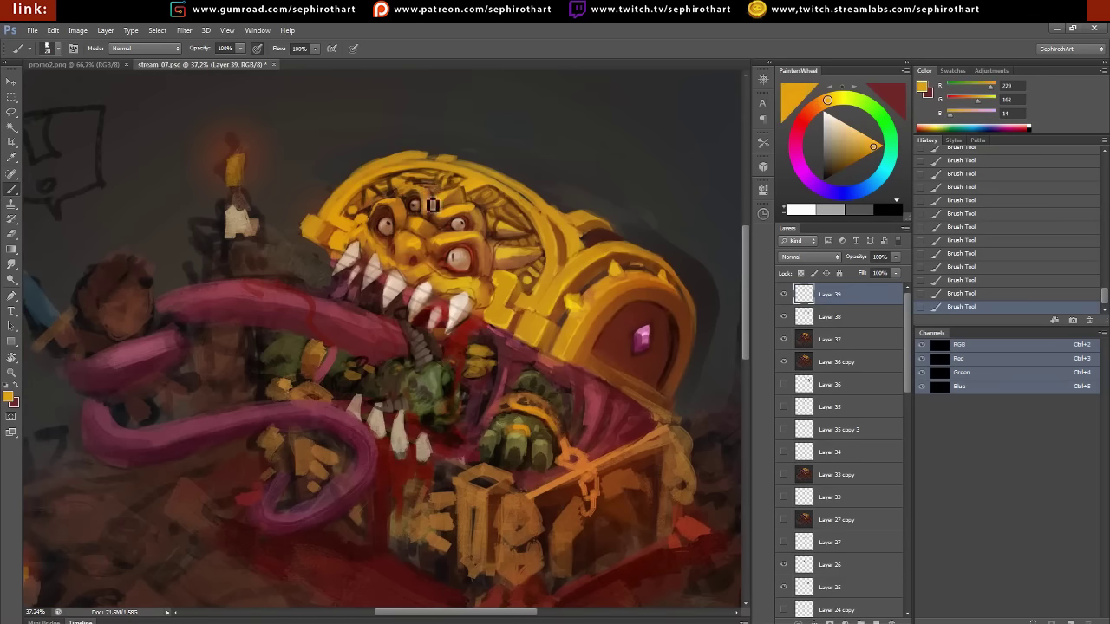
alt+click(382, 203)
alt+click(395, 185)
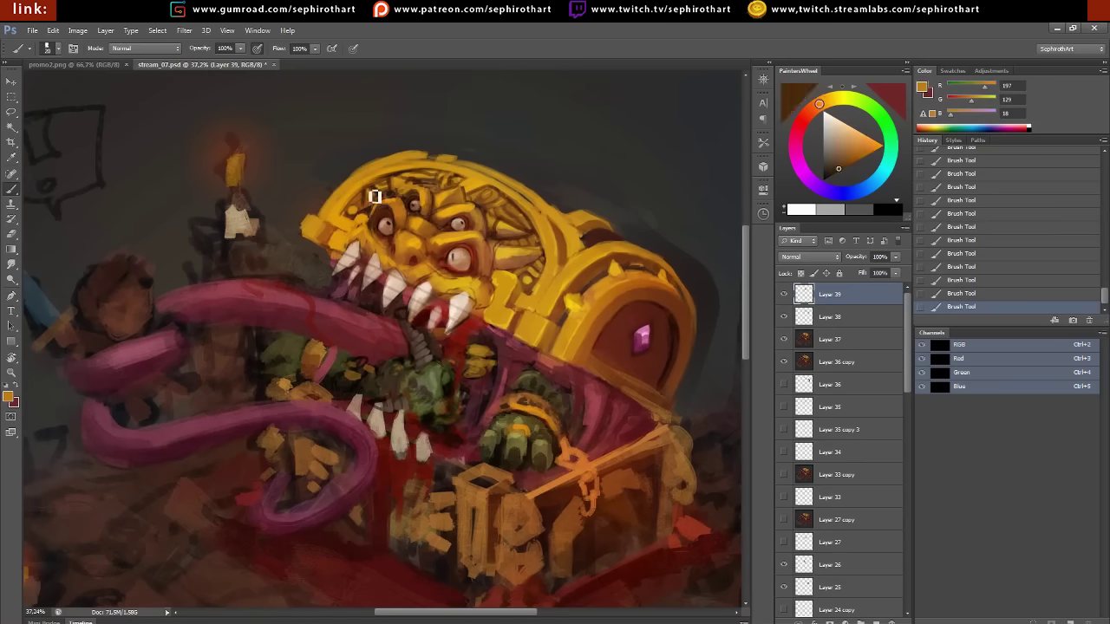
click(839, 126)
drag(840, 125, 883, 145)
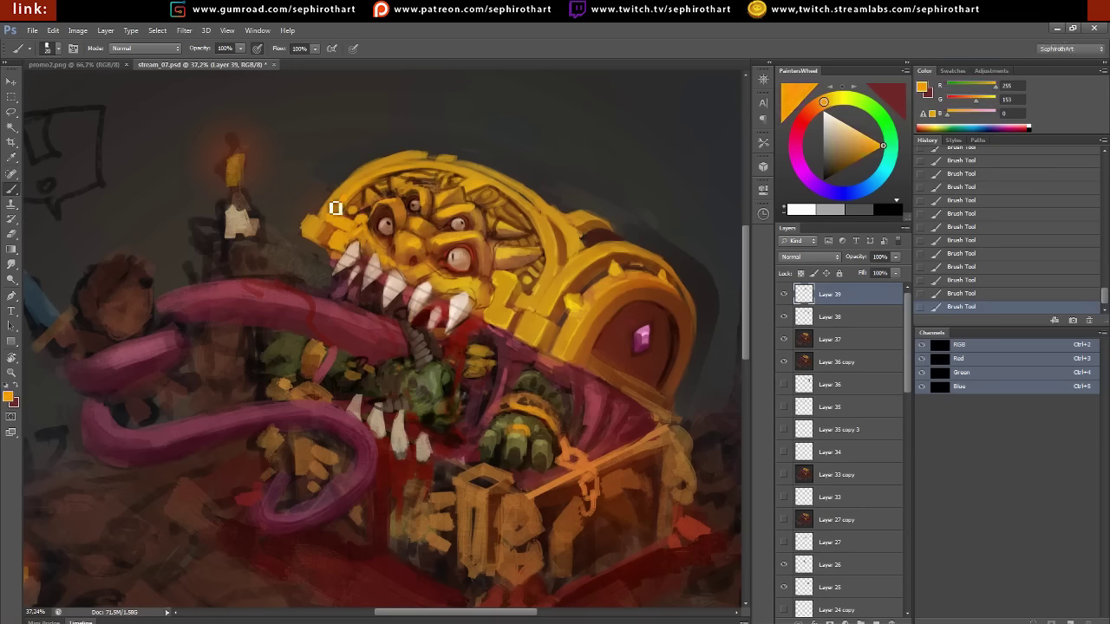
drag(336, 208, 372, 175)
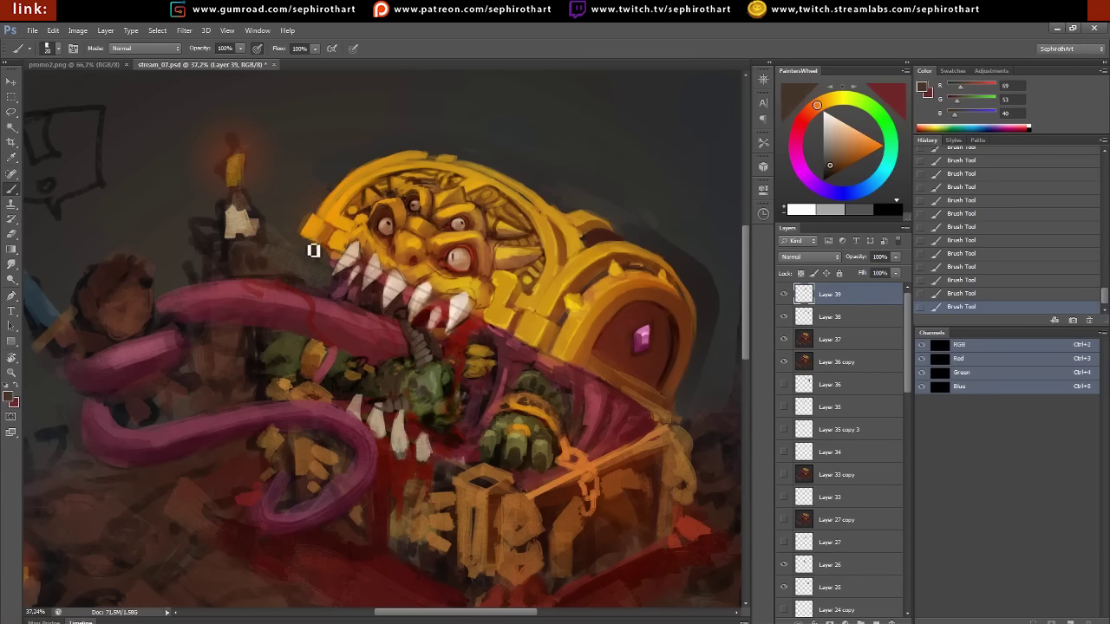
Paint reddish-brown strokes at the candle base, then add Layer 40
alt+click(220, 208)
alt+click(238, 263)
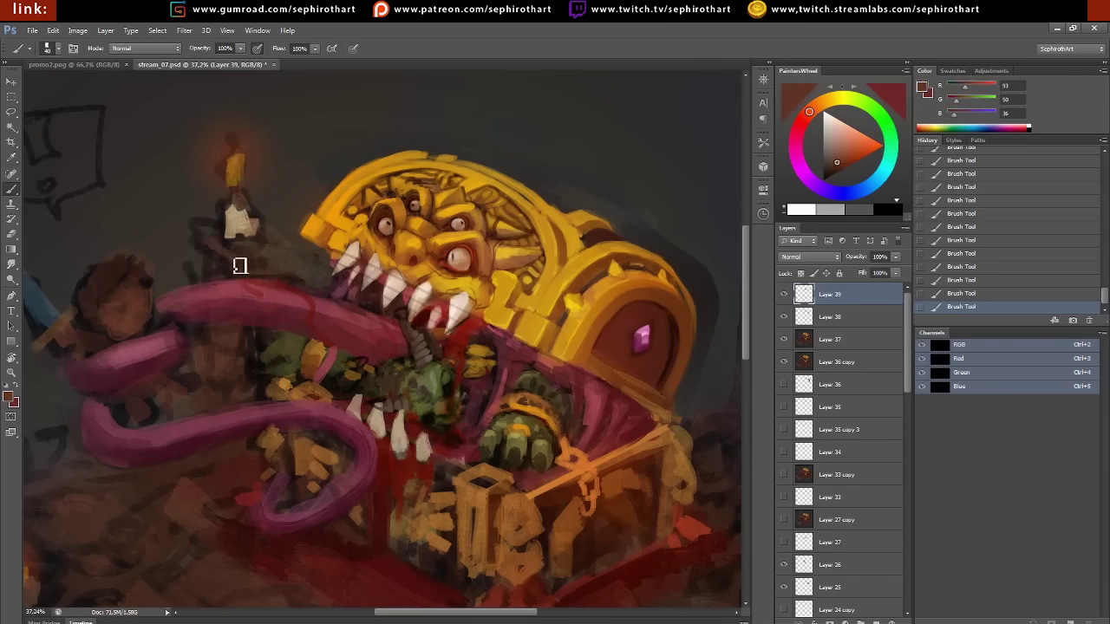
drag(237, 263, 272, 258)
key(ctrl+shift+alt+n)
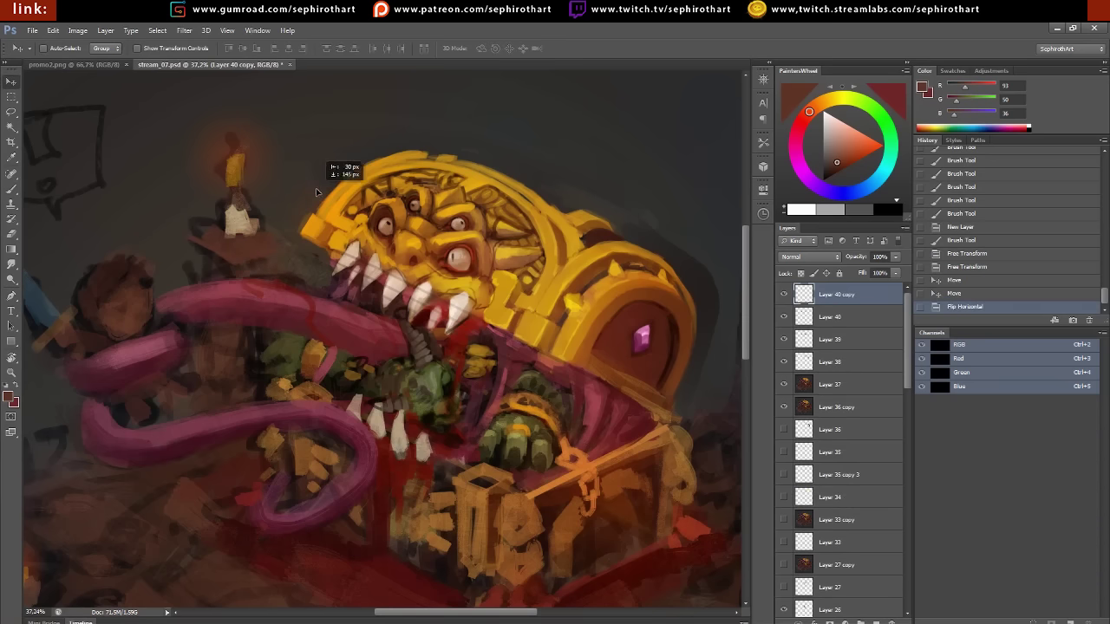
Duplicate and flip the piece beside the candle, then paint a cream candle base
drag(317, 192, 332, 194)
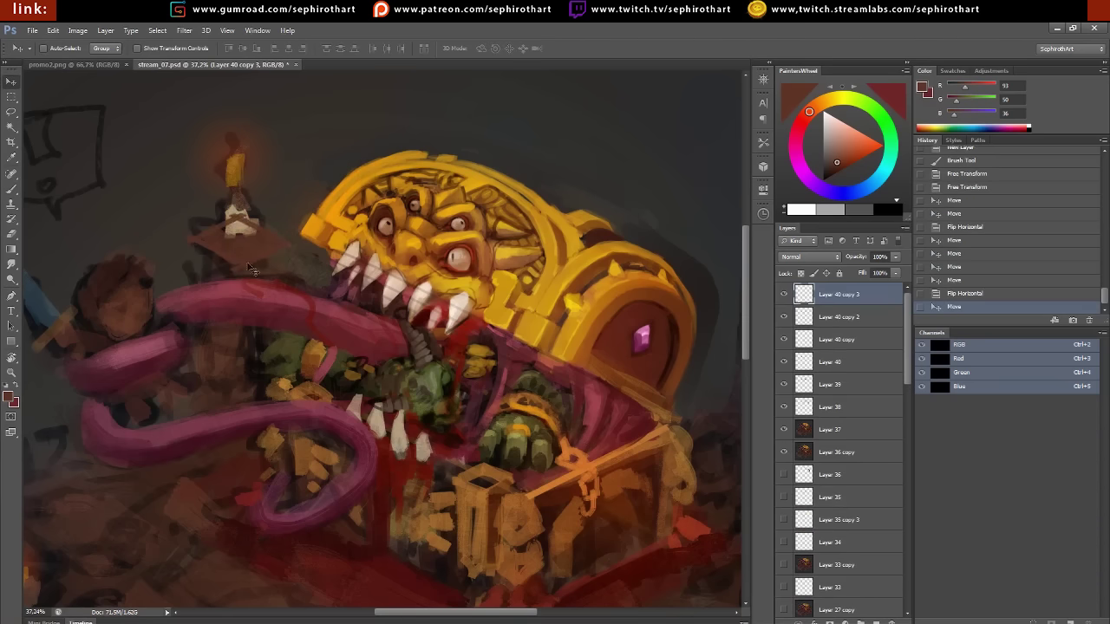
key(b)
mouse_move(253, 249)
mouse_down()
mouse_move(217, 249)
mouse_move(240, 218)
mouse_move(256, 227)
mouse_move(247, 212)
mouse_move(231, 246)
mouse_up()
alt+click(238, 224)
alt+click(238, 218)
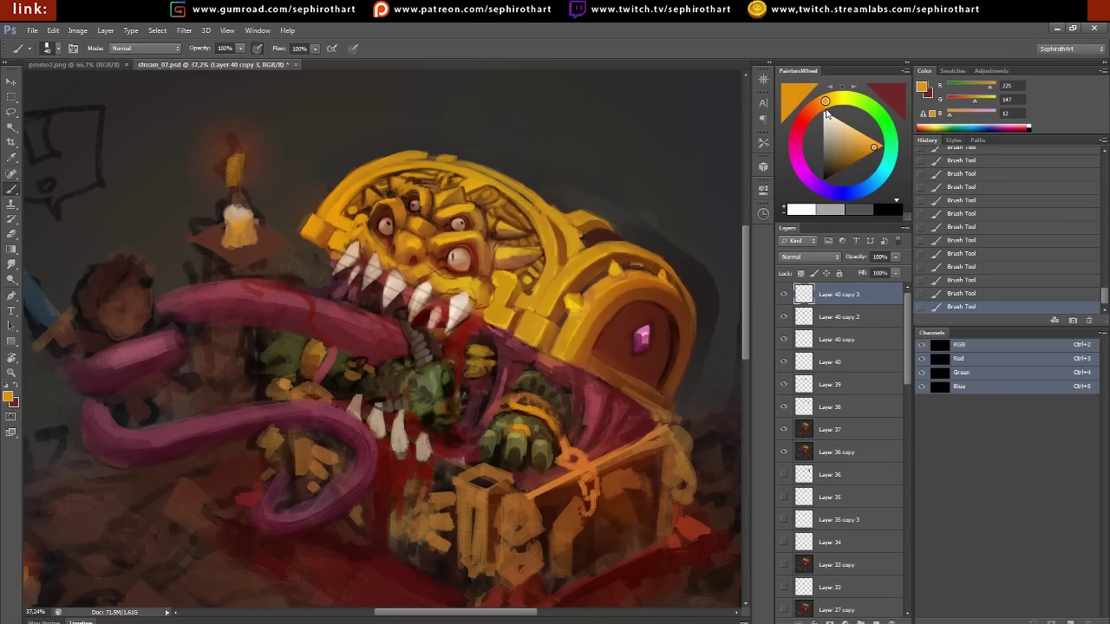
alt+click(236, 233)
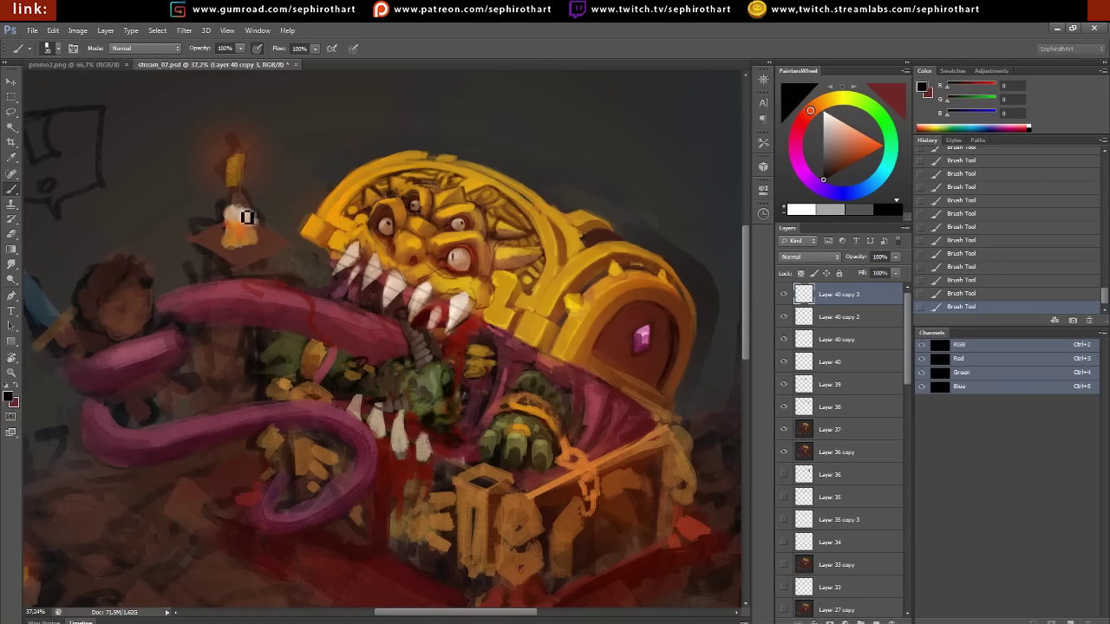
alt+click(238, 221)
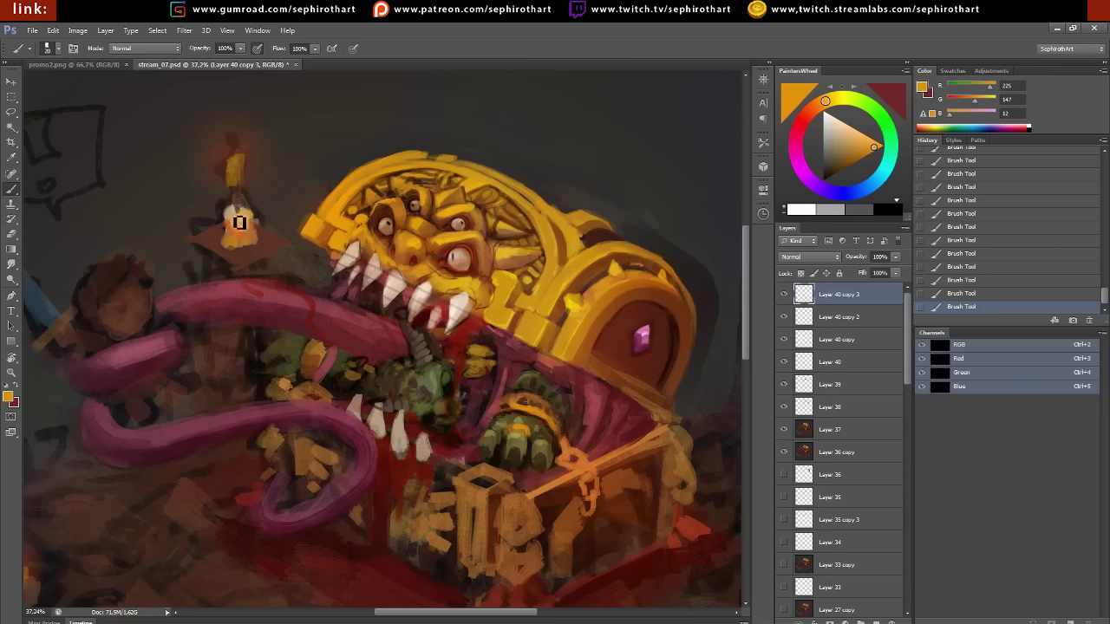
Cover the glow above the left candle with background dark grey
alt+click(227, 130)
drag(234, 146, 223, 196)
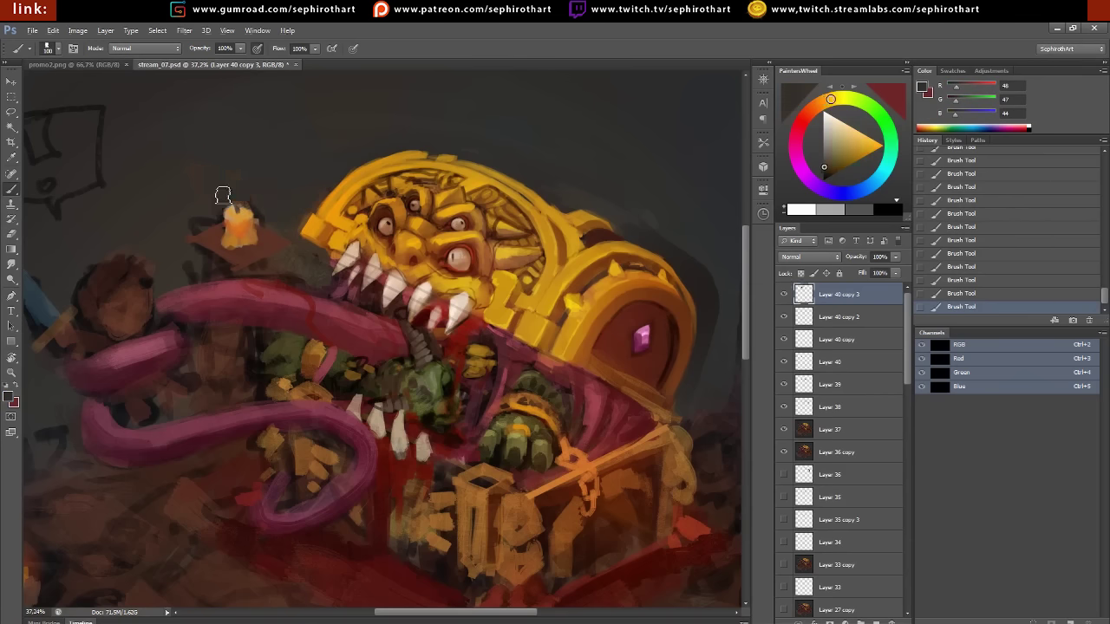
alt+click(228, 228)
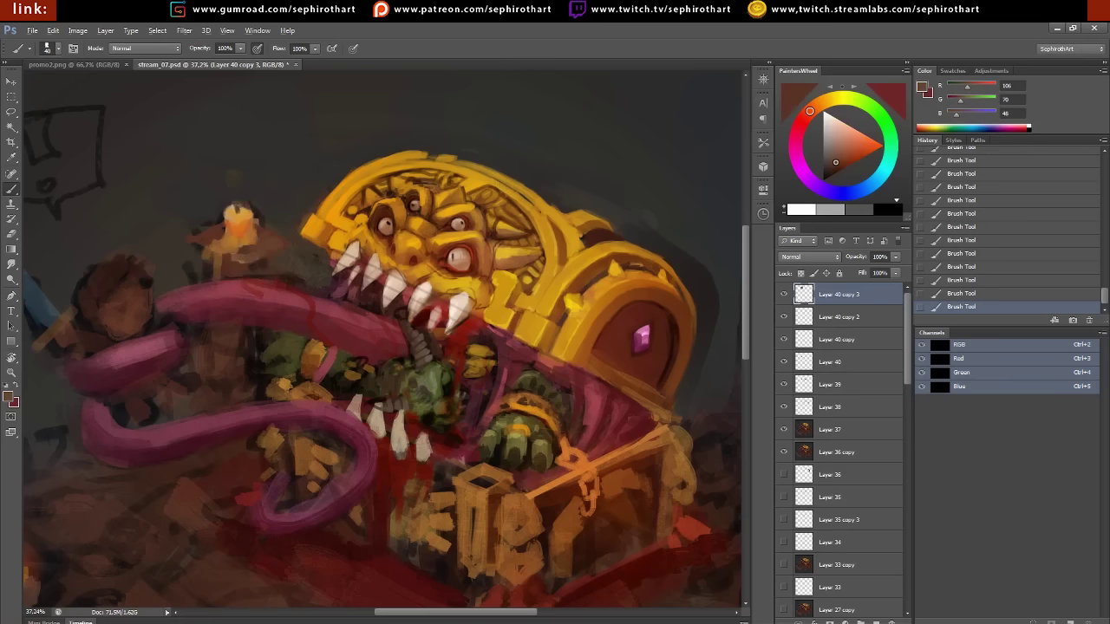
alt+click(212, 251)
alt+click(224, 227)
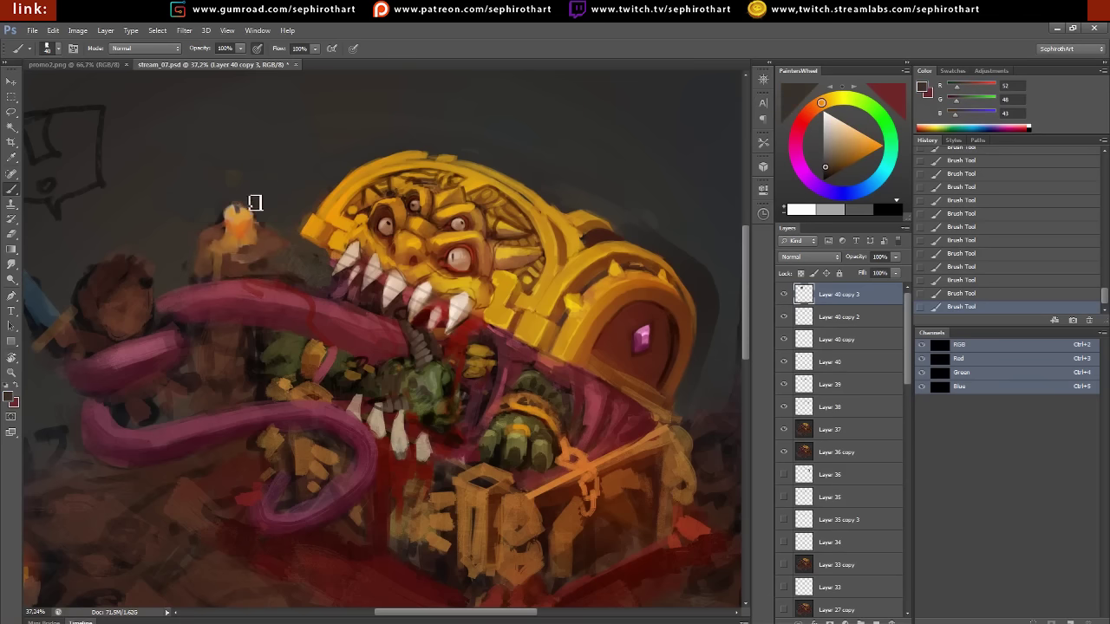
Repaint the left candle's flame in a brighter warm orange
alt+click(286, 208)
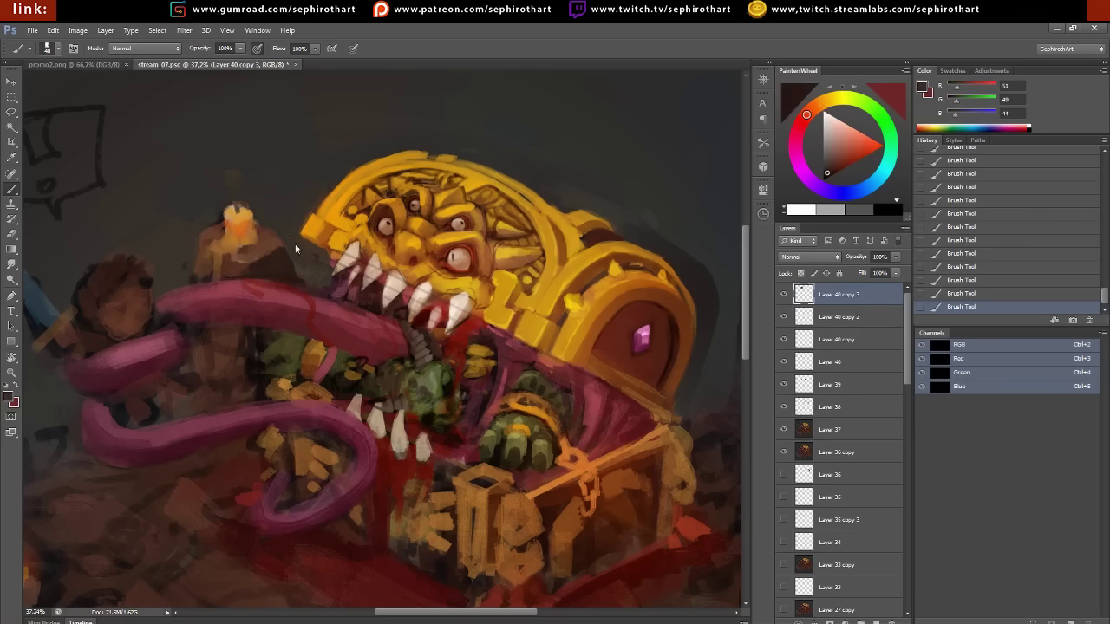
alt+click(407, 288)
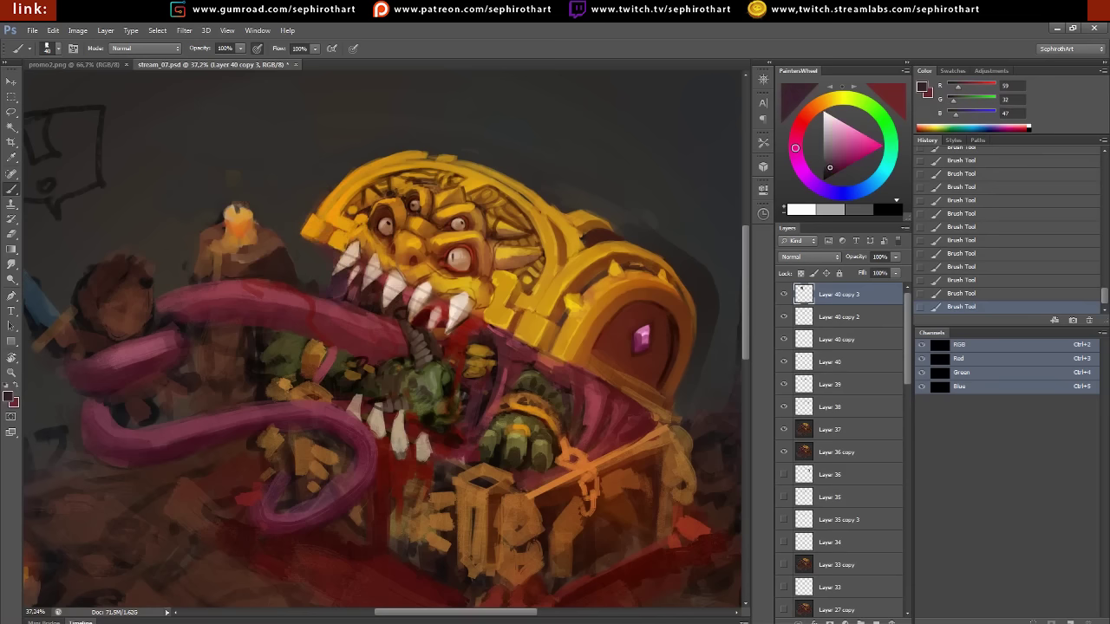
alt+click(347, 294)
alt+click(331, 261)
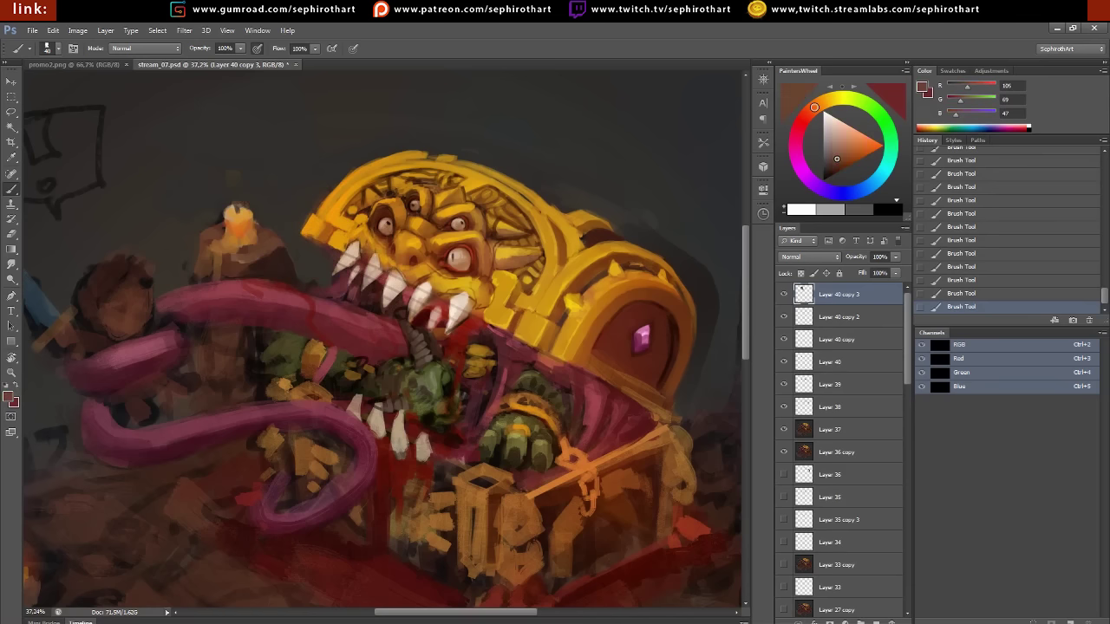
alt+click(248, 265)
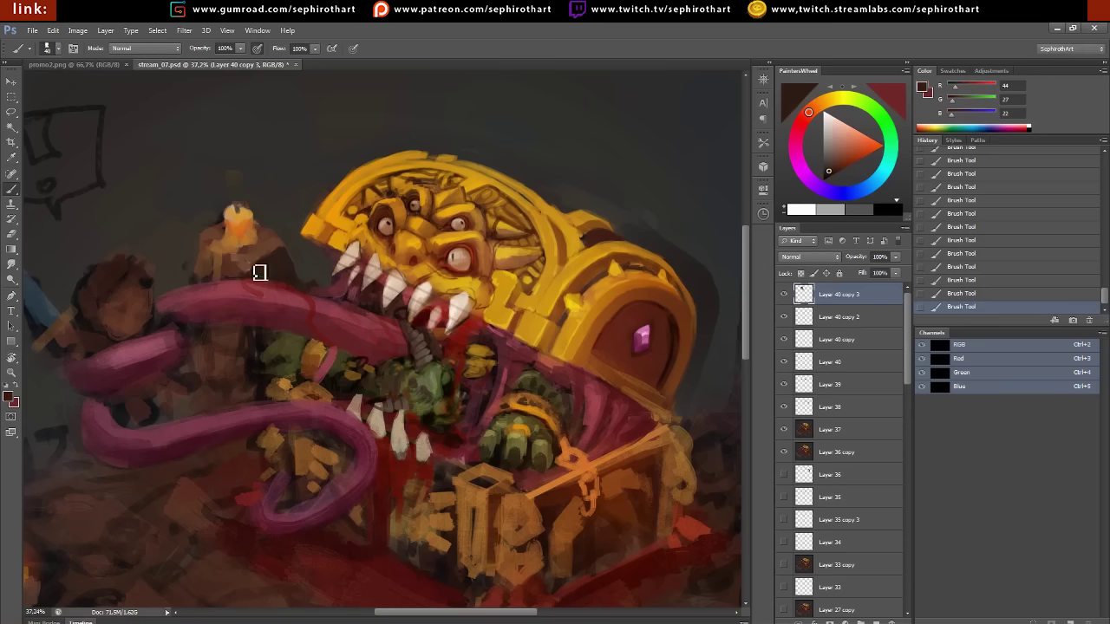
alt+click(240, 215)
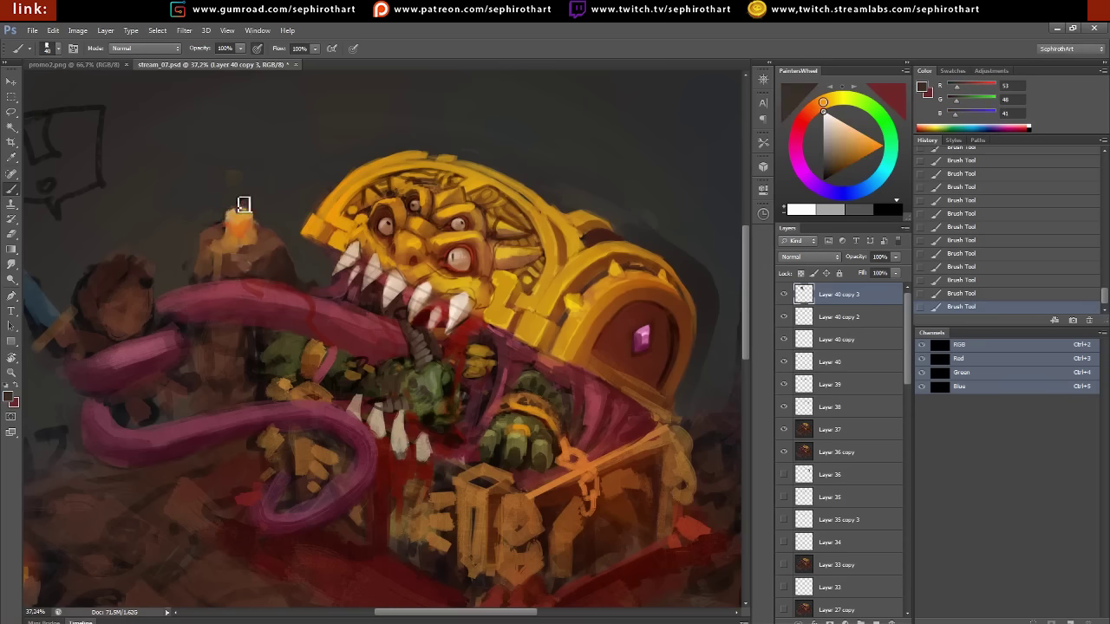
mouse_move(243, 203)
mouse_down()
mouse_move(246, 224)
mouse_move(142, 157)
mouse_up()
alt+click(416, 220)
click(860, 152)
click(805, 117)
click(882, 145)
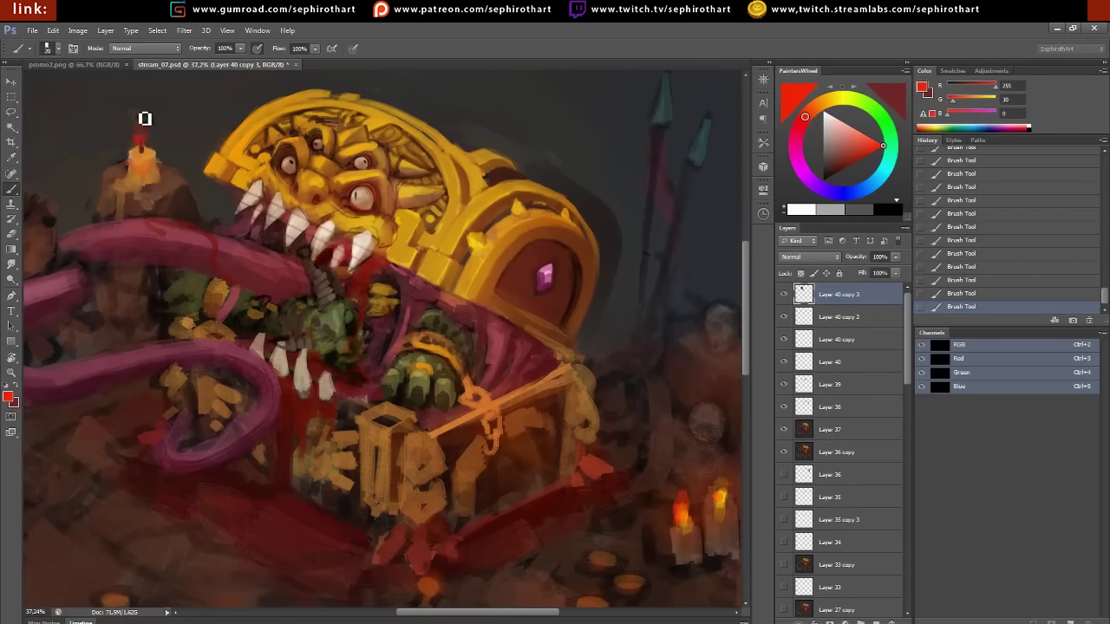
Brighten the flame with yellow-orange, add a white core, and redden the tip at brush size 10
click(828, 101)
drag(146, 149, 142, 135)
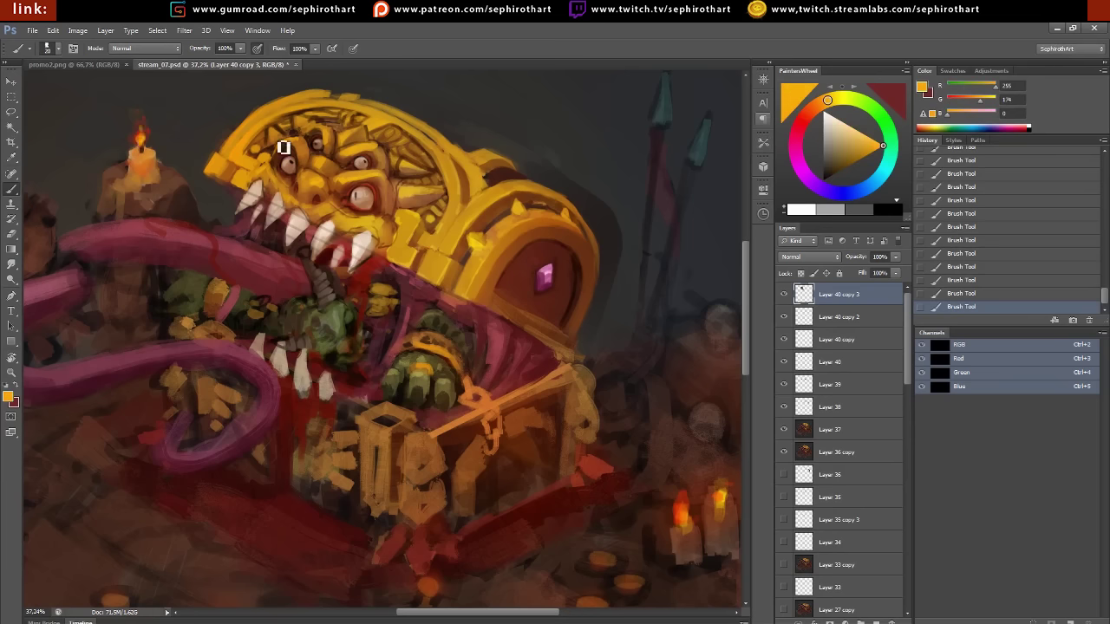
alt+click(168, 137)
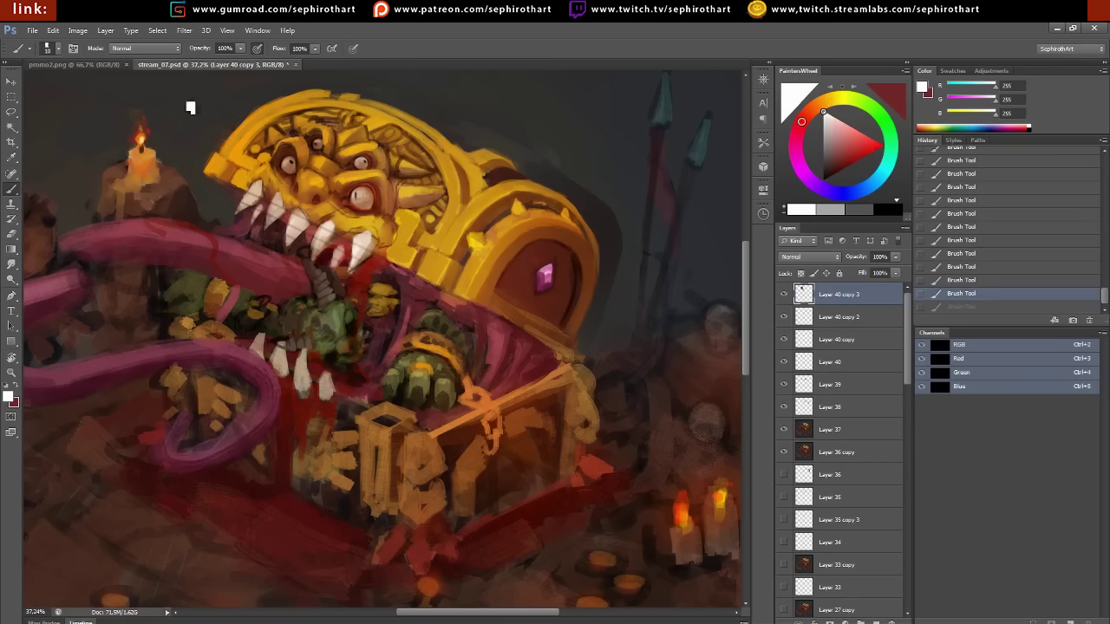
key(bracketleft)
alt+click(138, 132)
mouse_move(140, 139)
mouse_down()
mouse_move(139, 126)
mouse_move(351, 149)
mouse_up()
Pick a pale yellow and zoom out to 25% to view the adventurer and candle
click(841, 97)
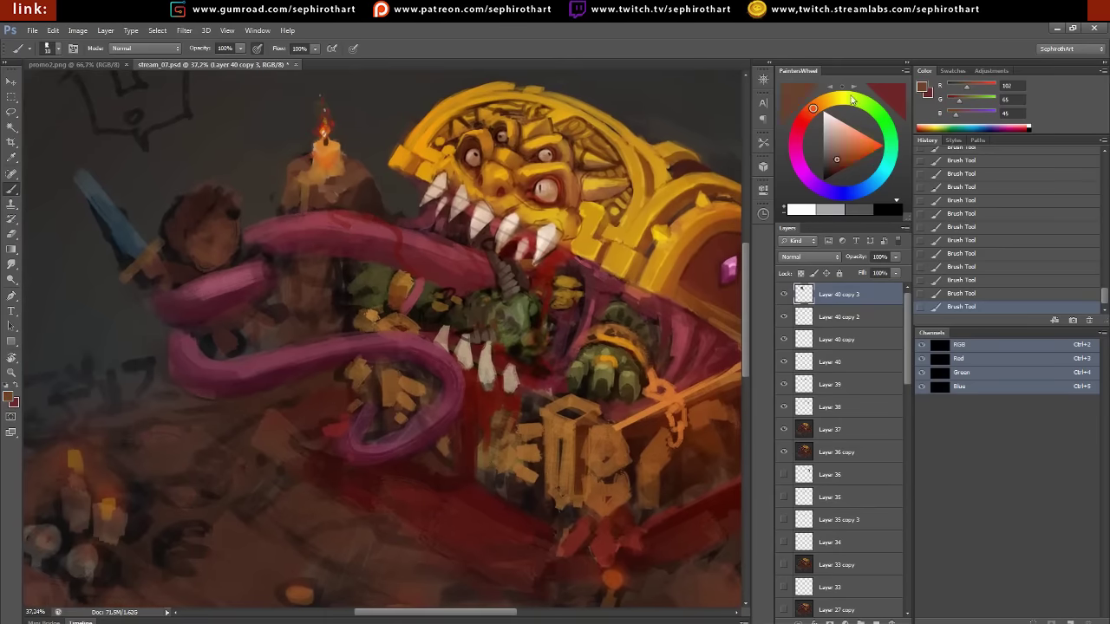
click(849, 135)
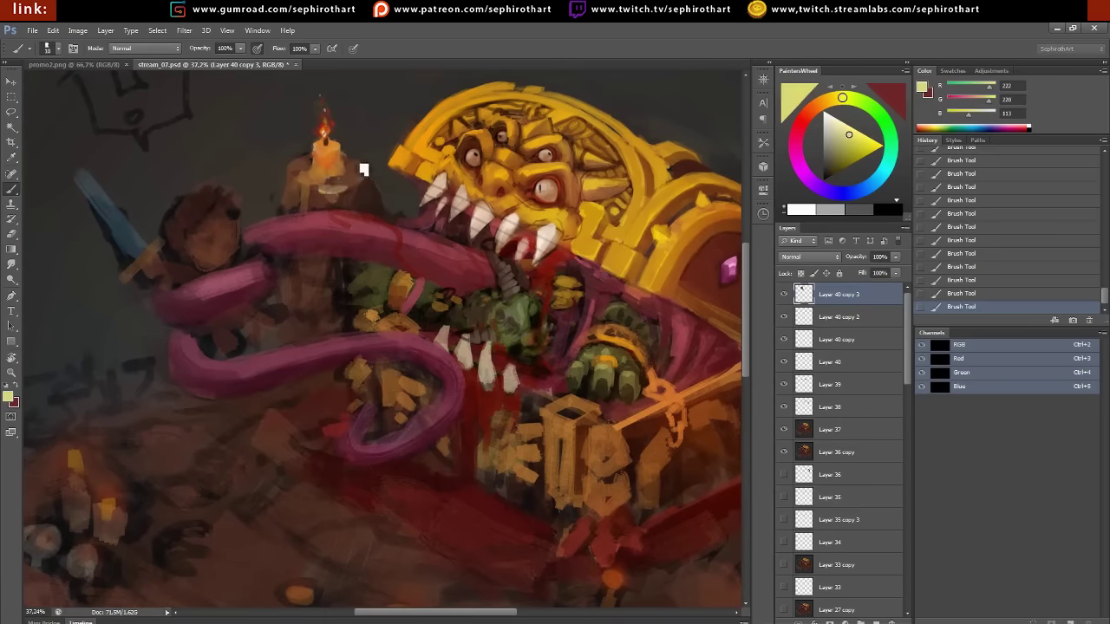
drag(338, 178, 298, 147)
drag(274, 294, 372, 361)
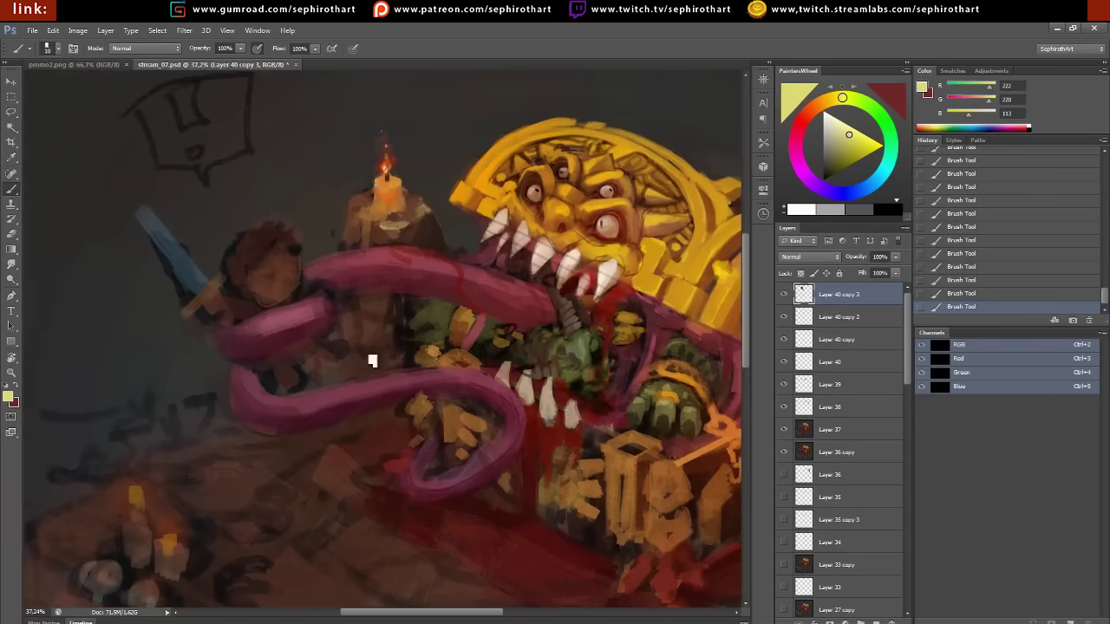
scroll(208, 177, down, 2)
Sample gold-brown and reddish-brown tones to paint the lit candle beside the mimic
alt+click(344, 260)
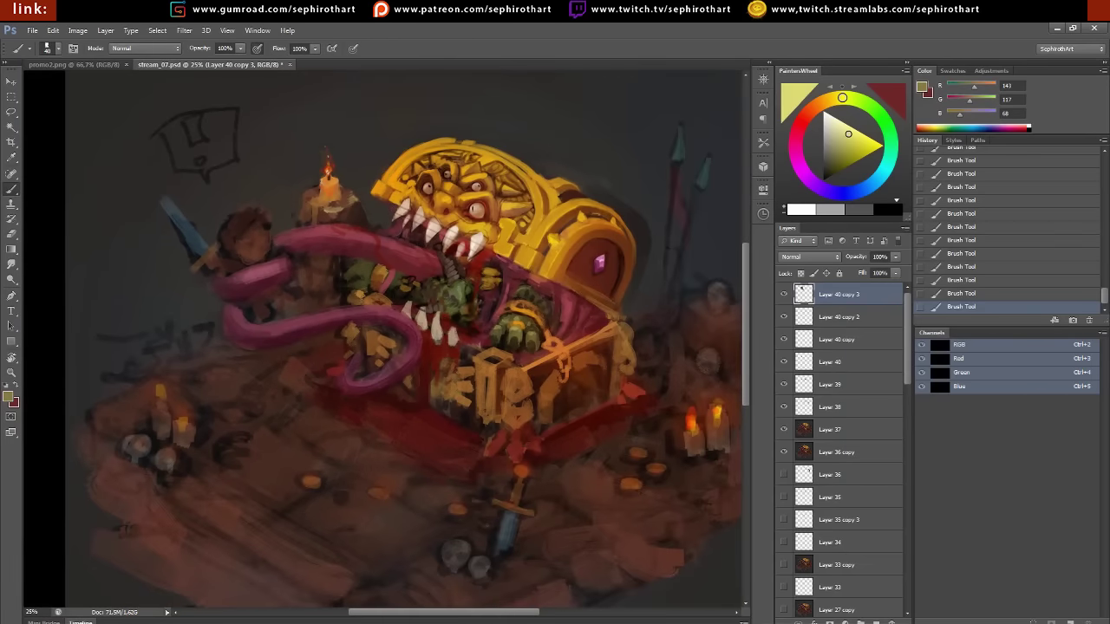
alt+click(321, 216)
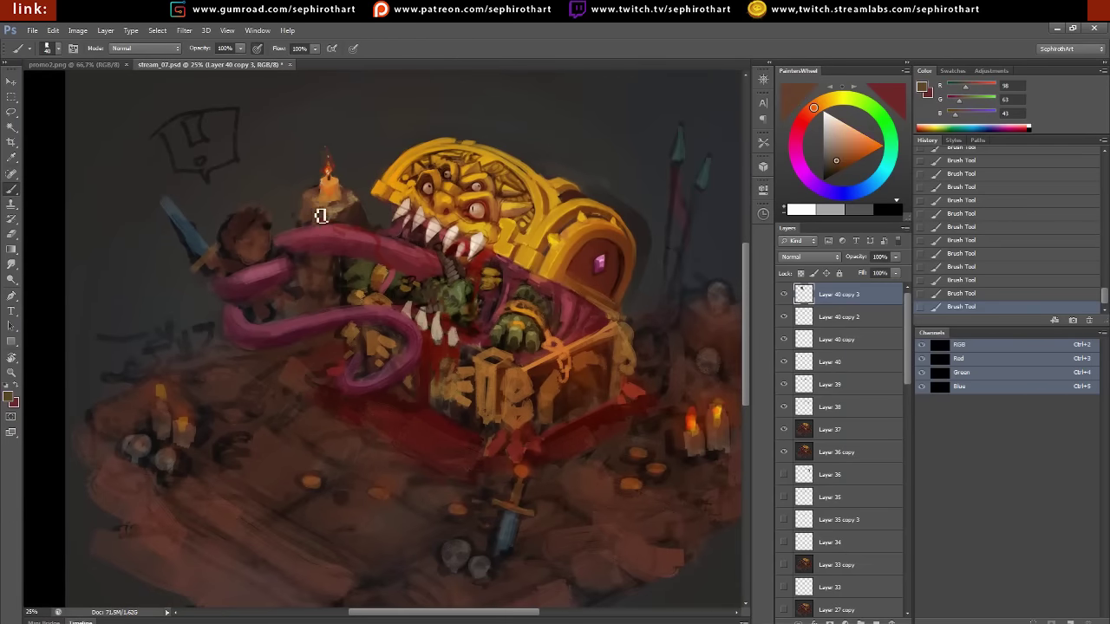
alt+click(312, 229)
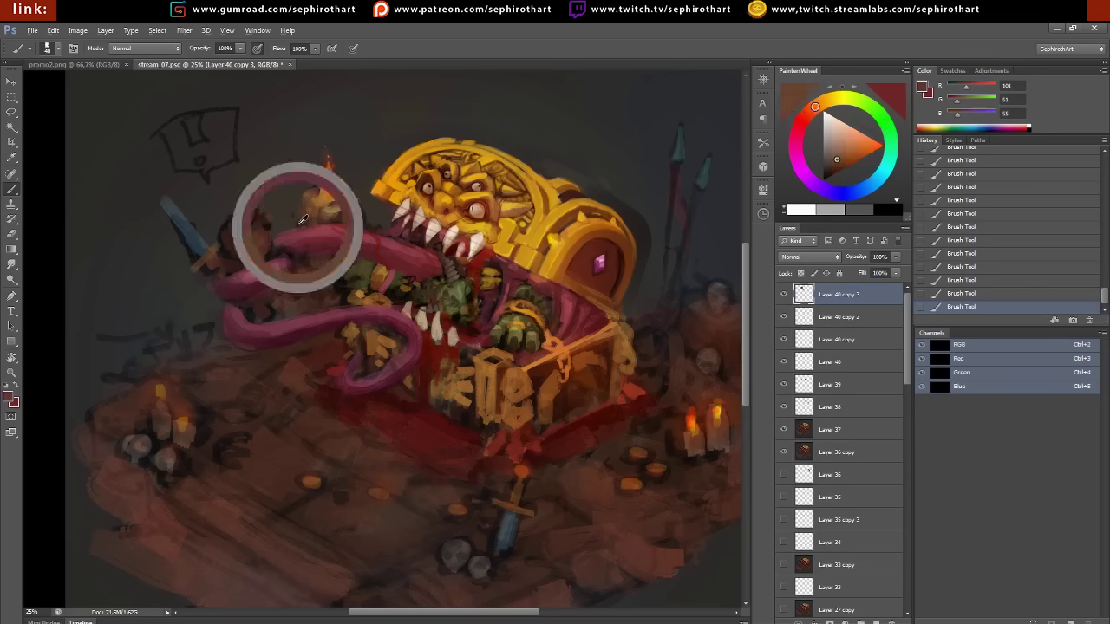
alt+click(330, 287)
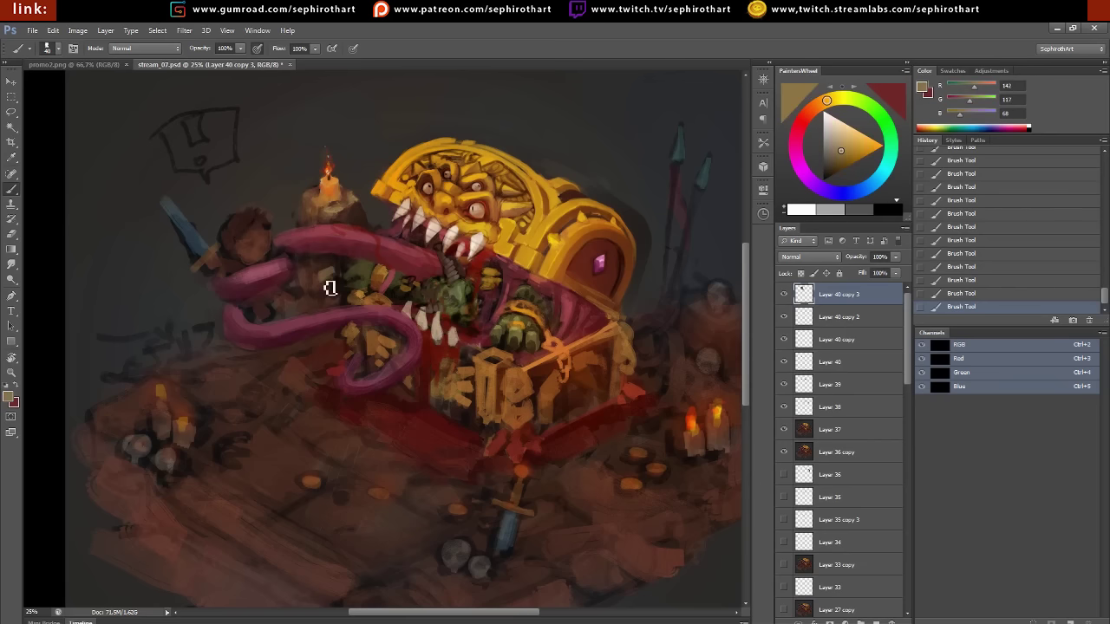
alt+click(337, 267)
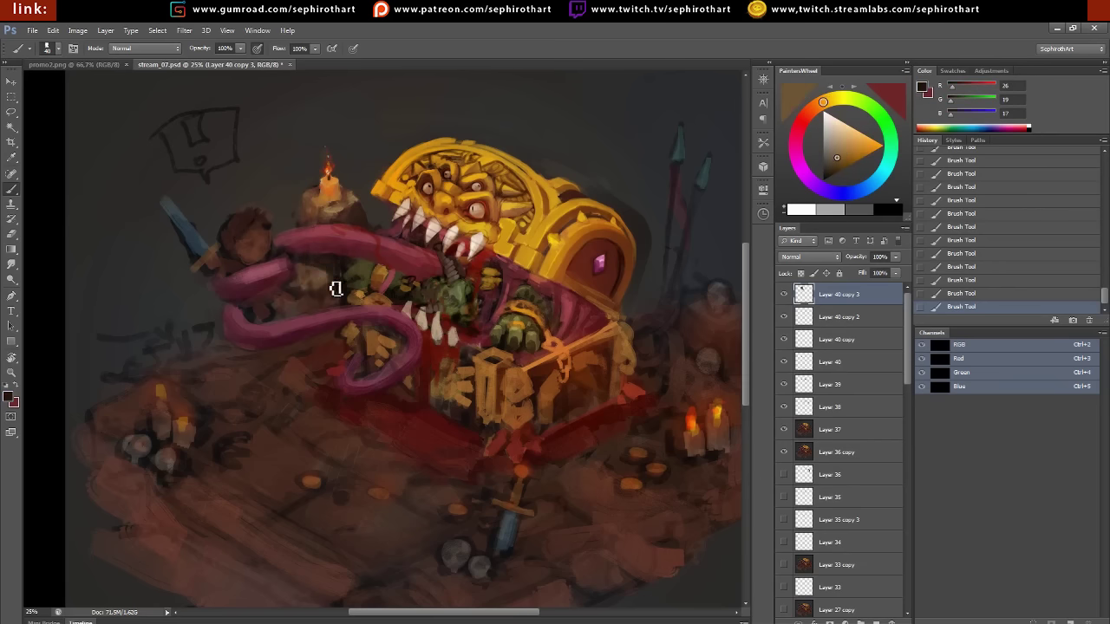
Darken the gap between the tongues around the adventurer with near-black and black strokes
alt+click(300, 288)
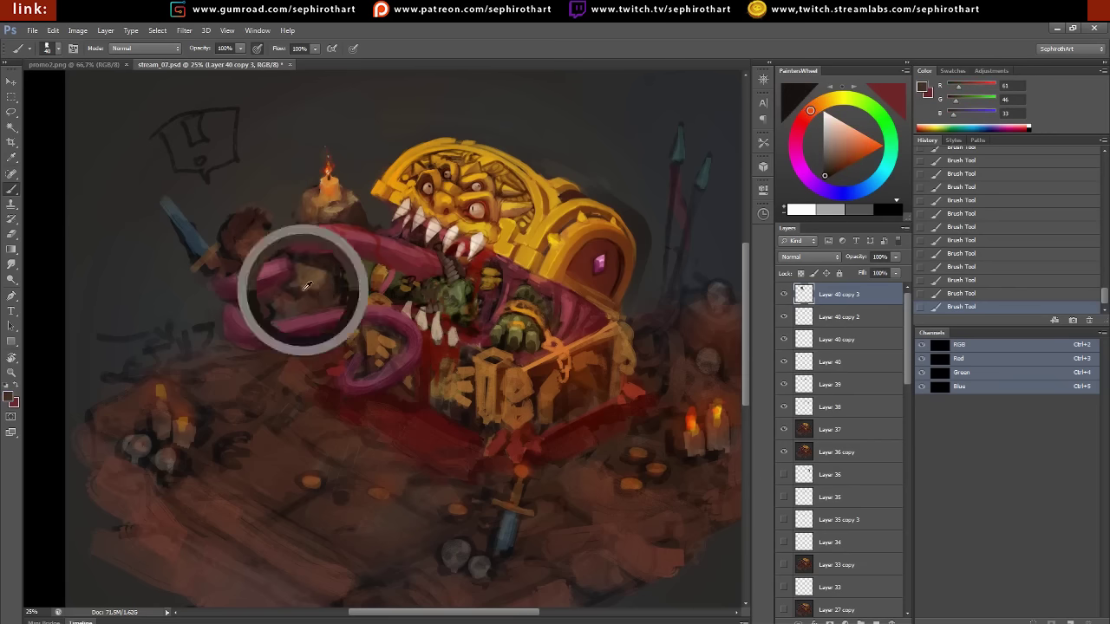
alt+click(314, 259)
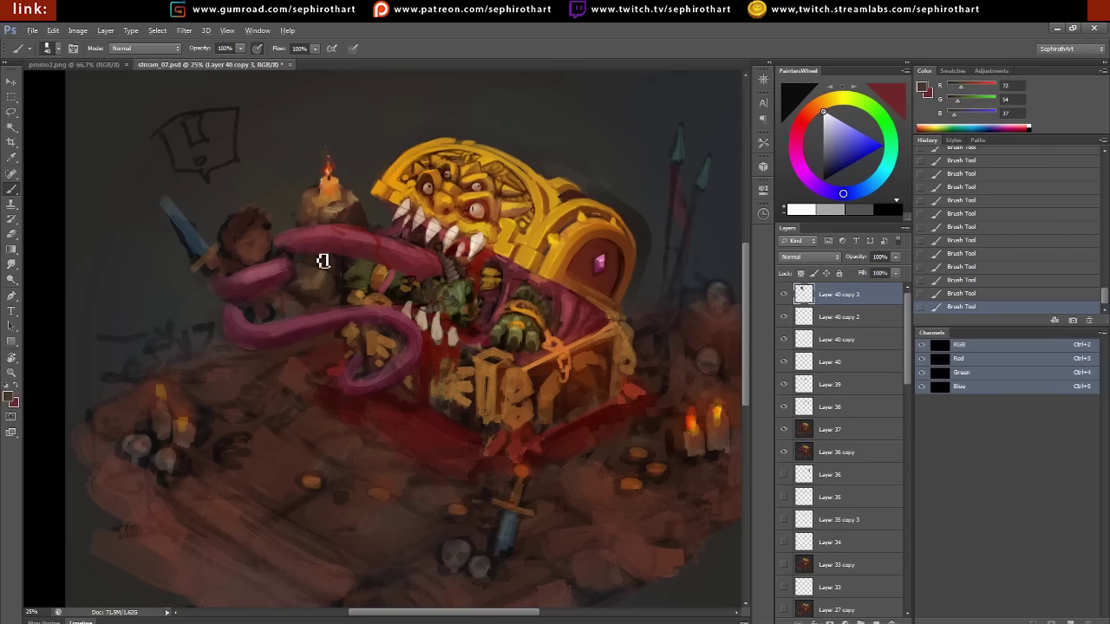
alt+click(339, 268)
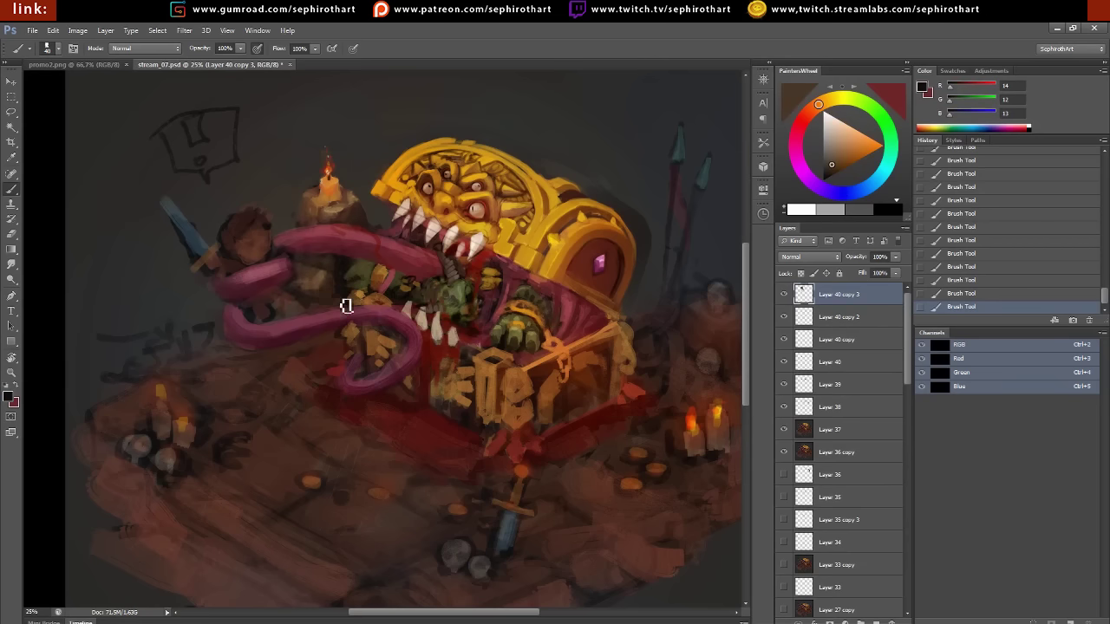
drag(293, 303, 304, 312)
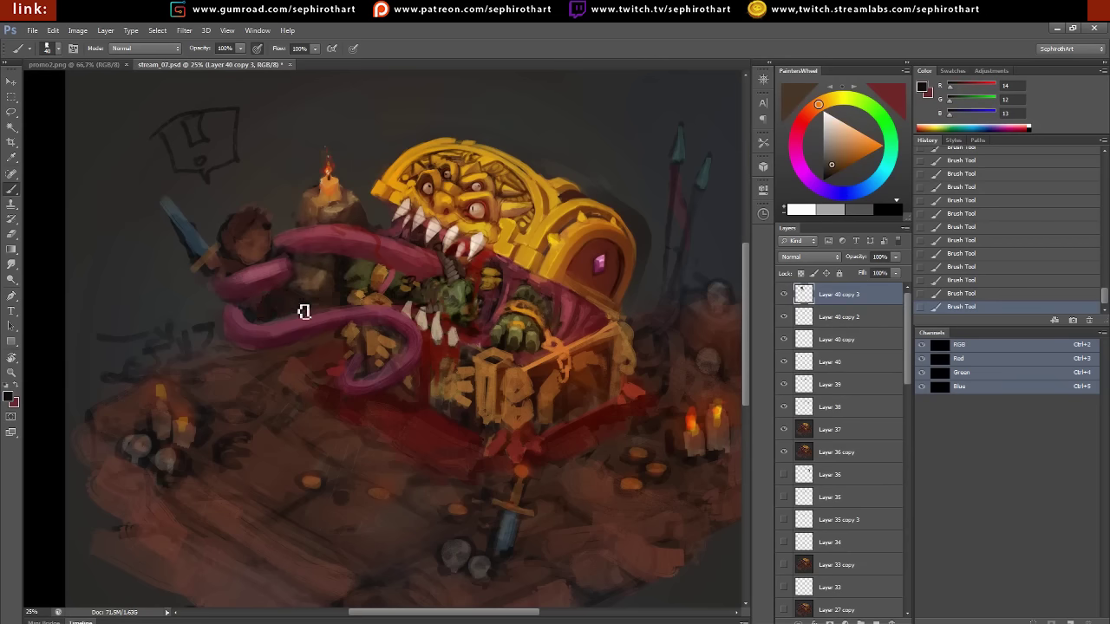
alt+click(286, 309)
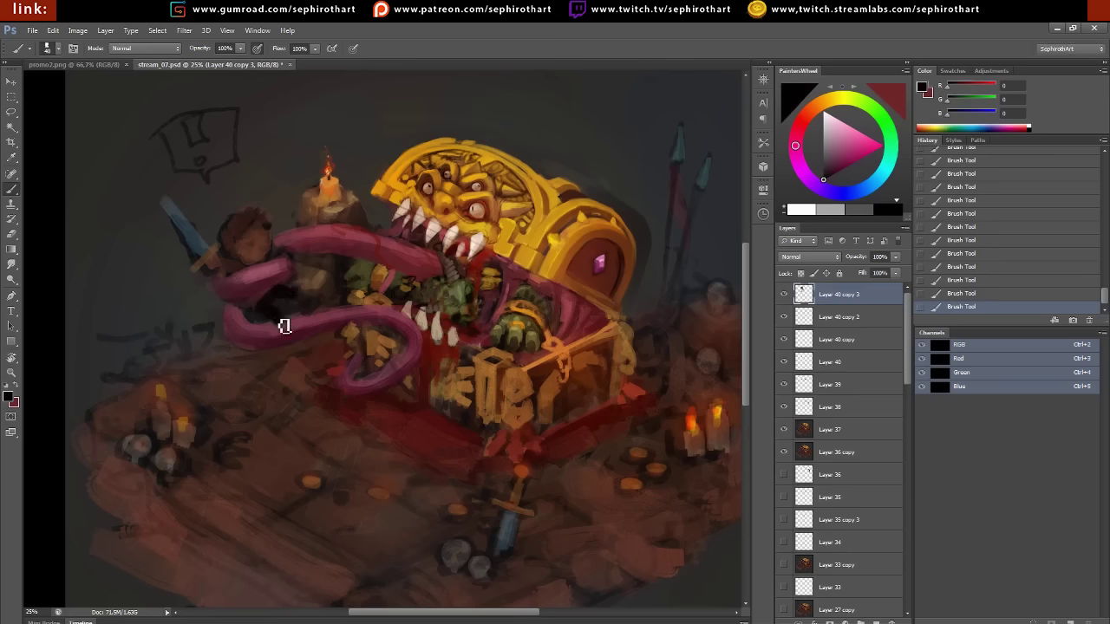
alt+click(284, 326)
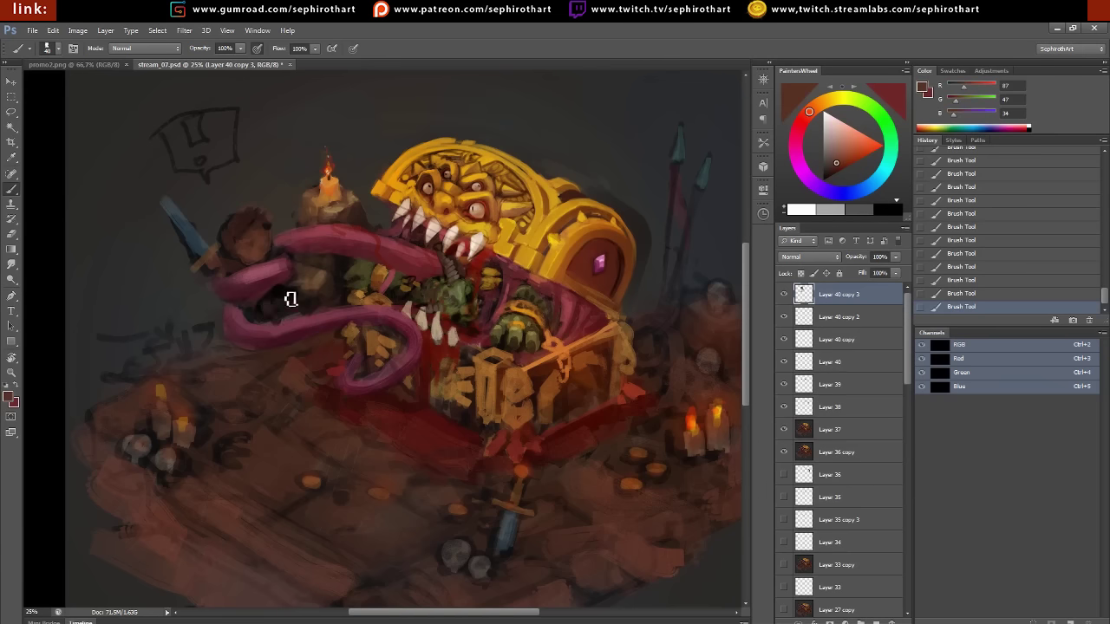
alt+click(303, 290)
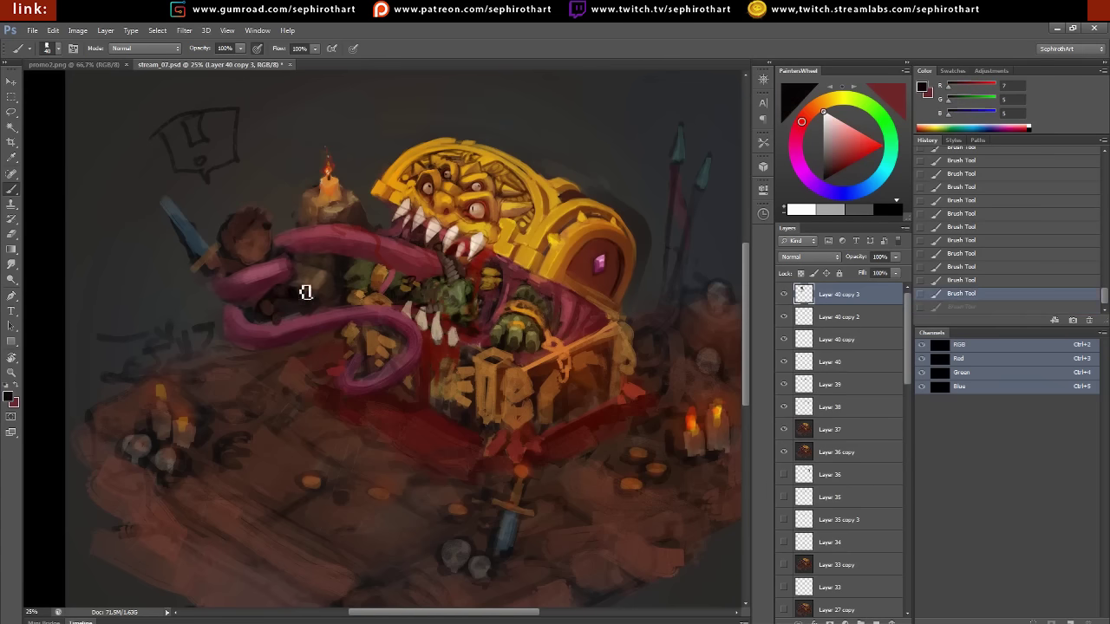
alt+click(300, 305)
alt+click(292, 297)
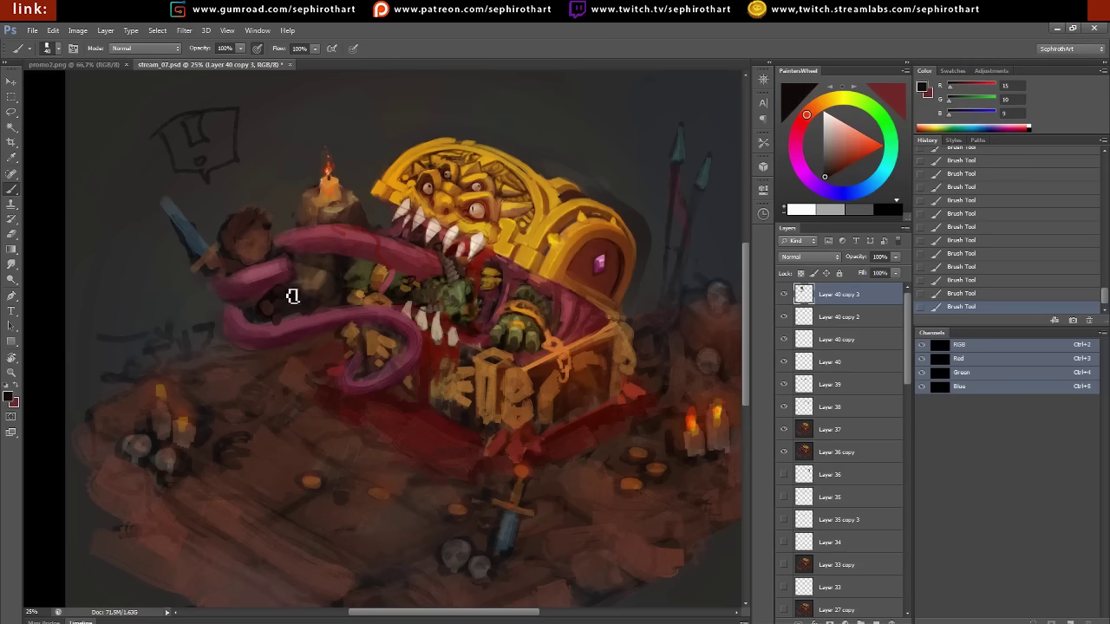
alt+click(271, 305)
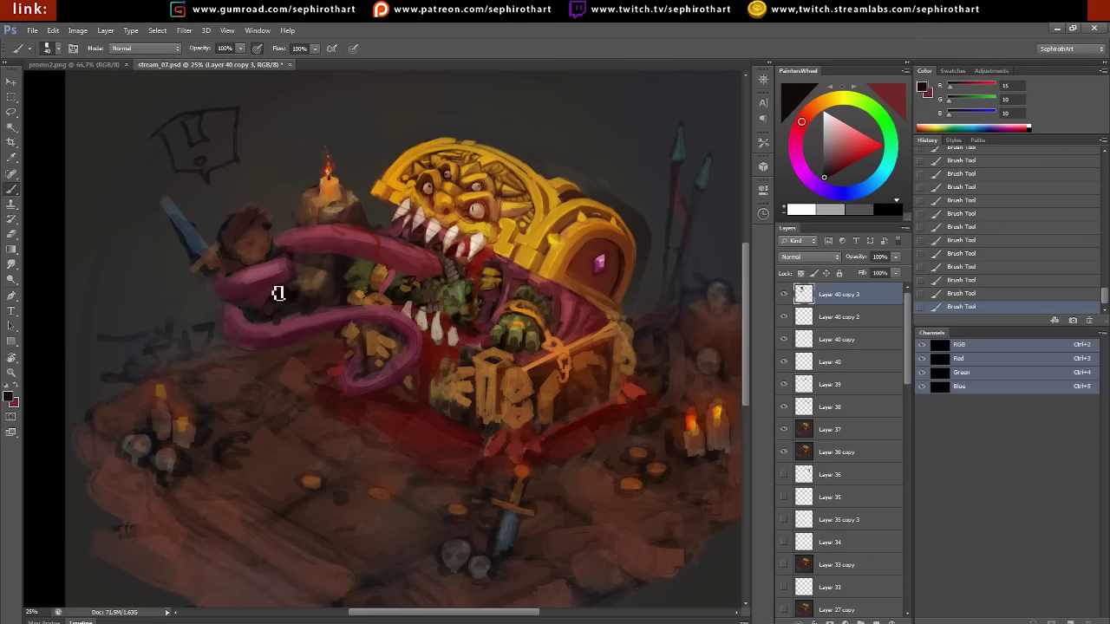
alt+click(318, 311)
Paint the adventurer's eyes and facial details in near-black, cream and skin browns
alt+click(263, 246)
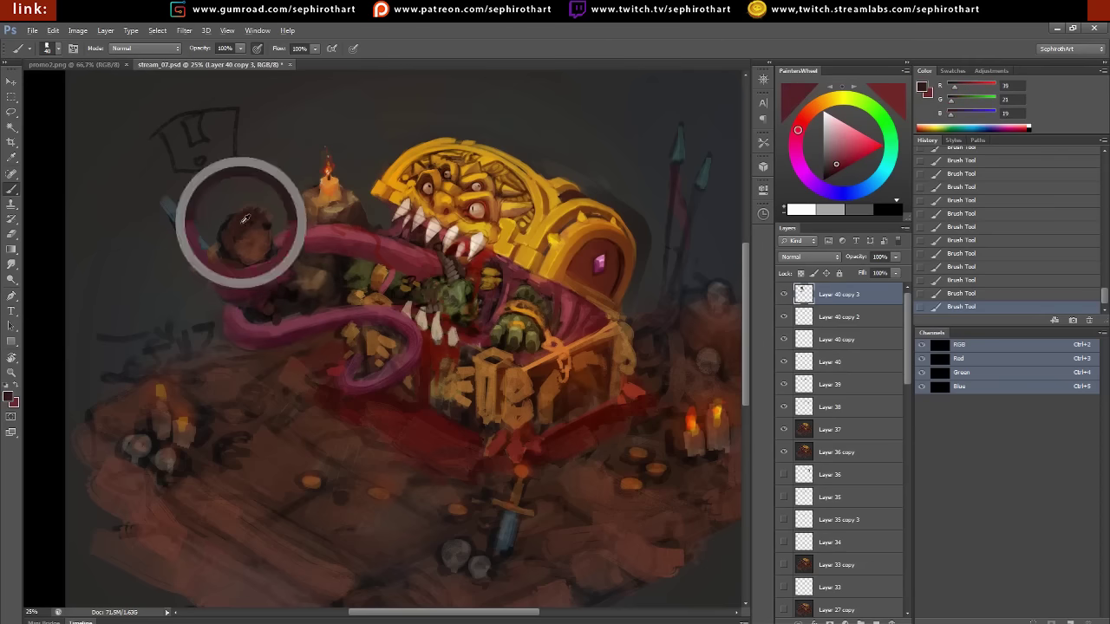
alt+click(440, 217)
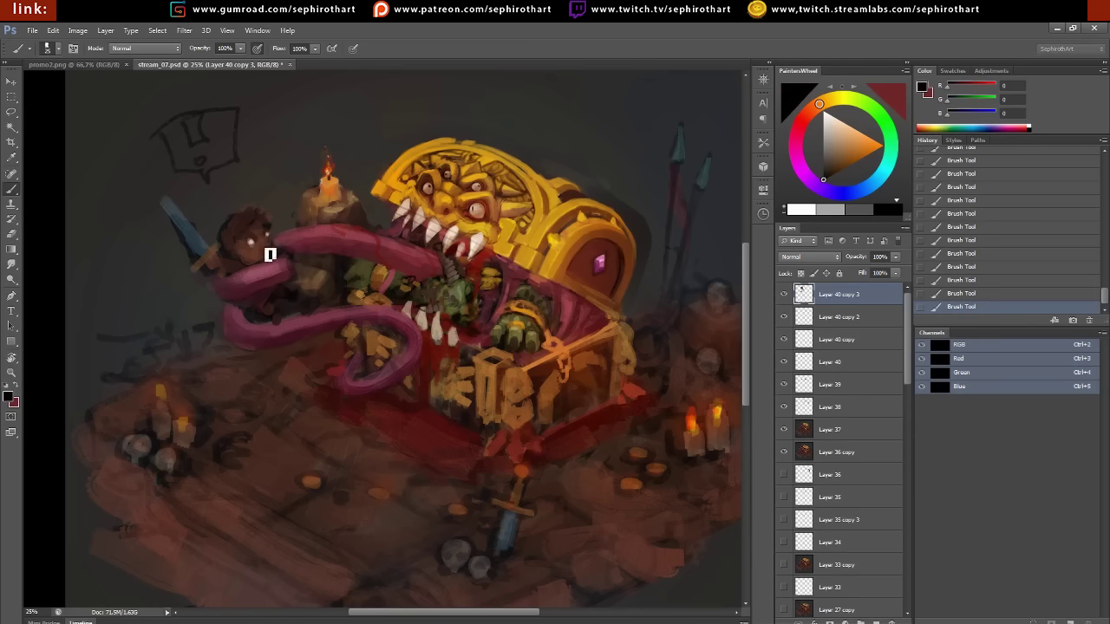
alt+click(267, 248)
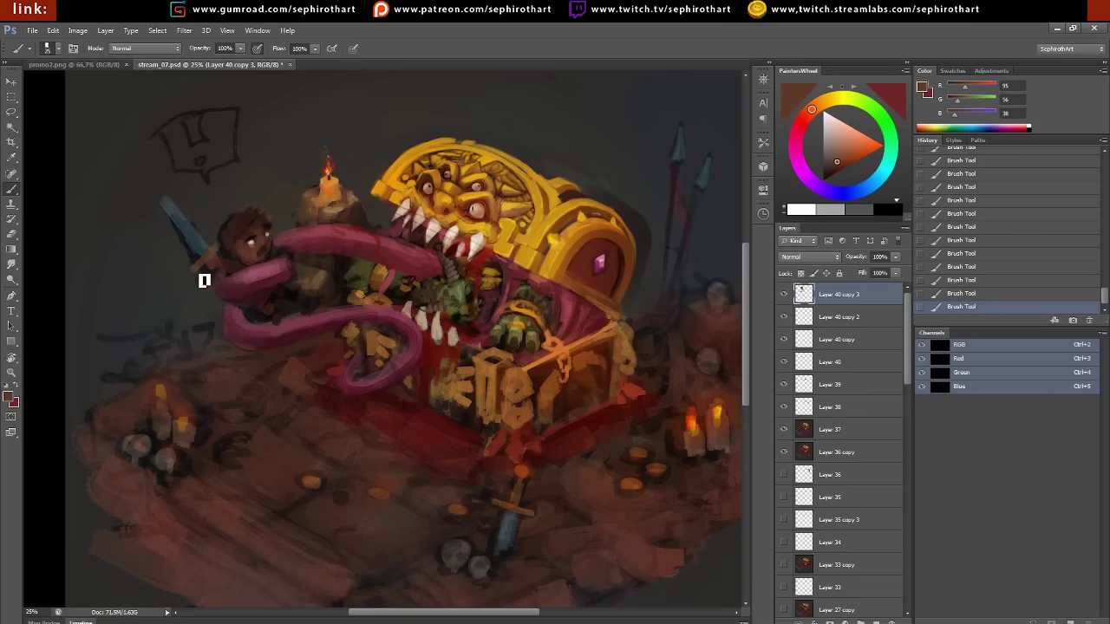
alt+click(276, 225)
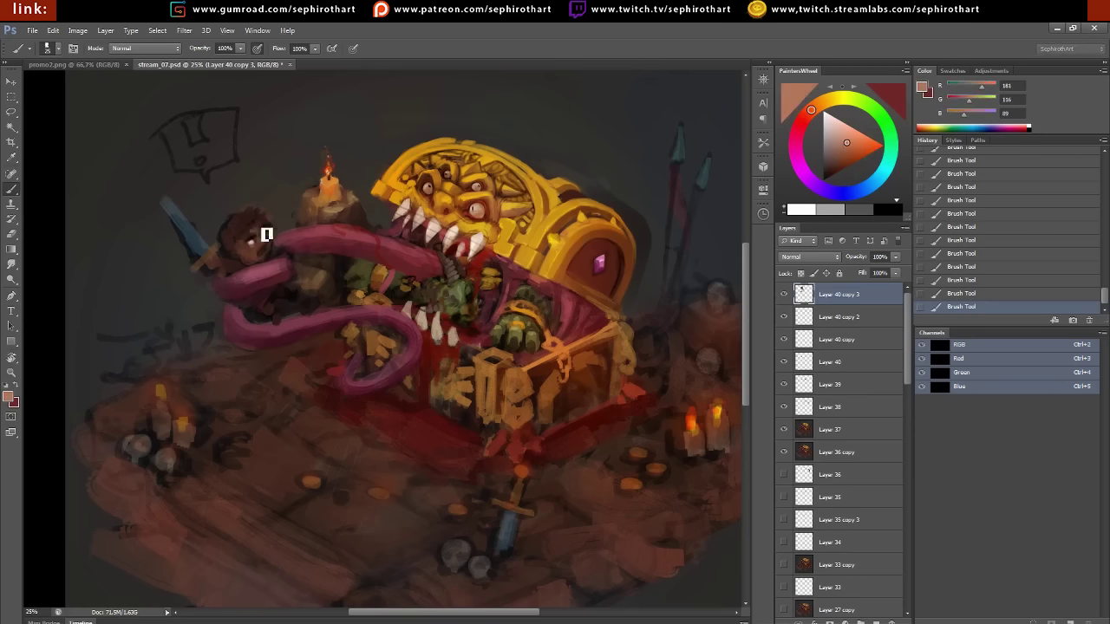
alt+click(252, 250)
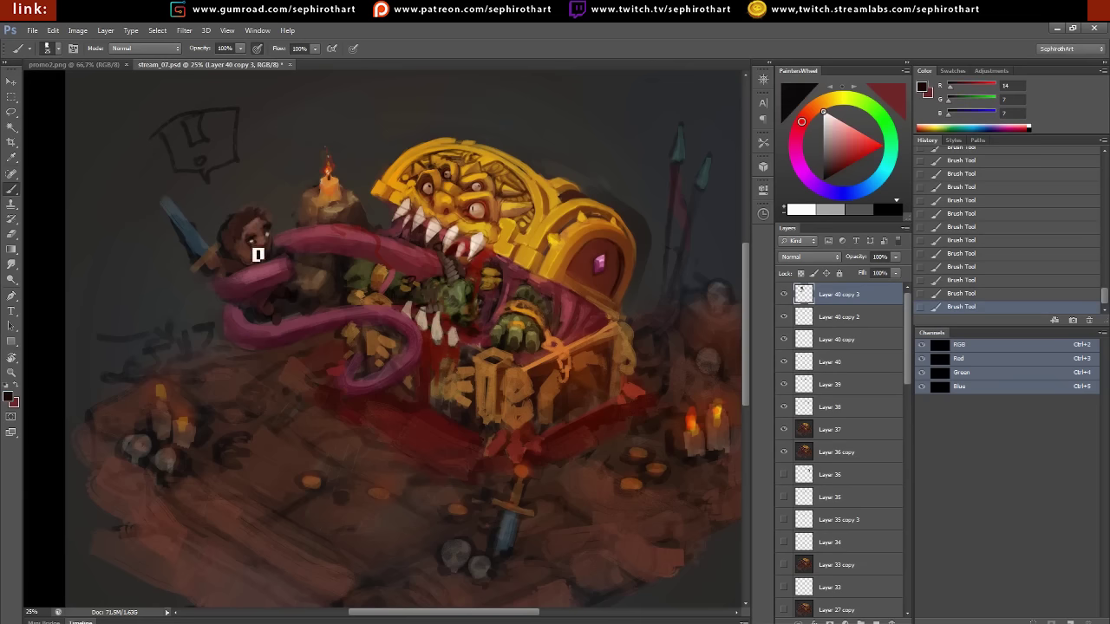
alt+click(277, 245)
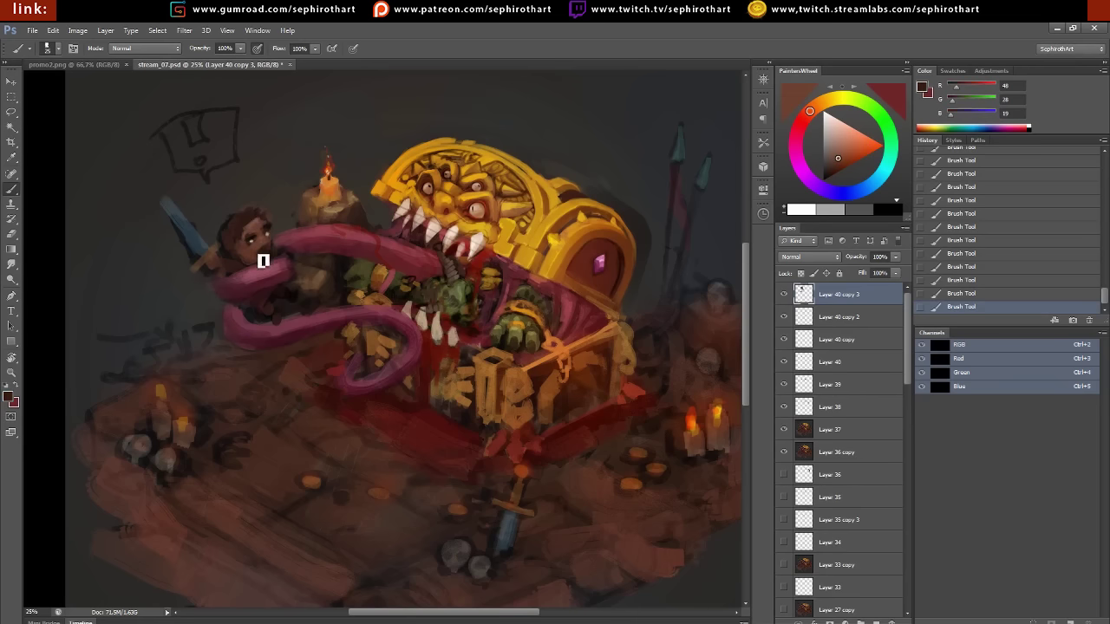
alt+click(254, 255)
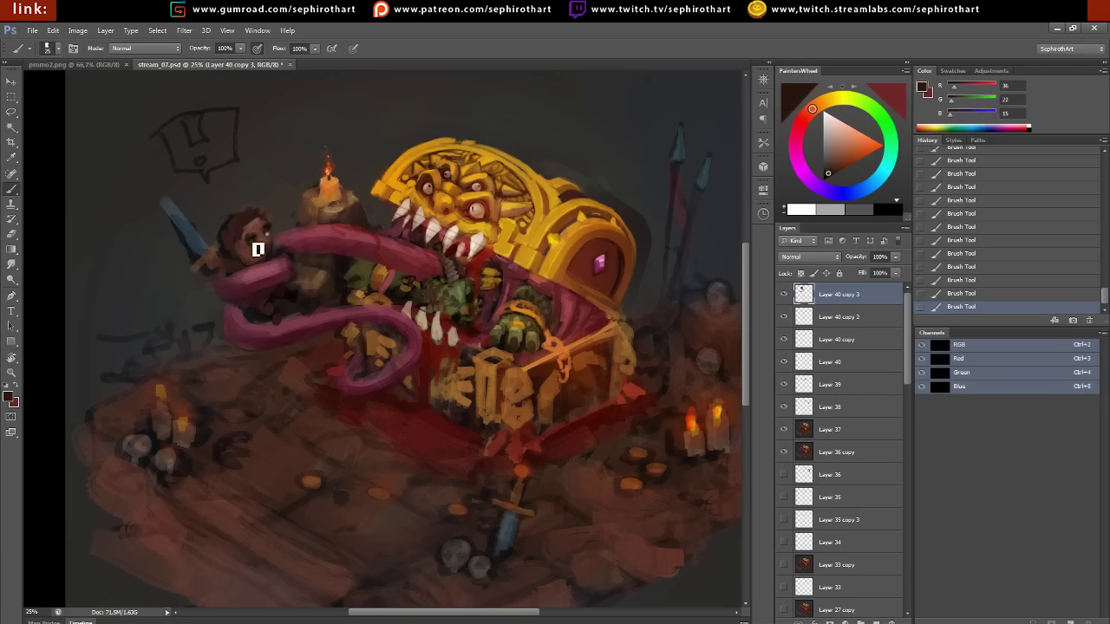
alt+click(260, 246)
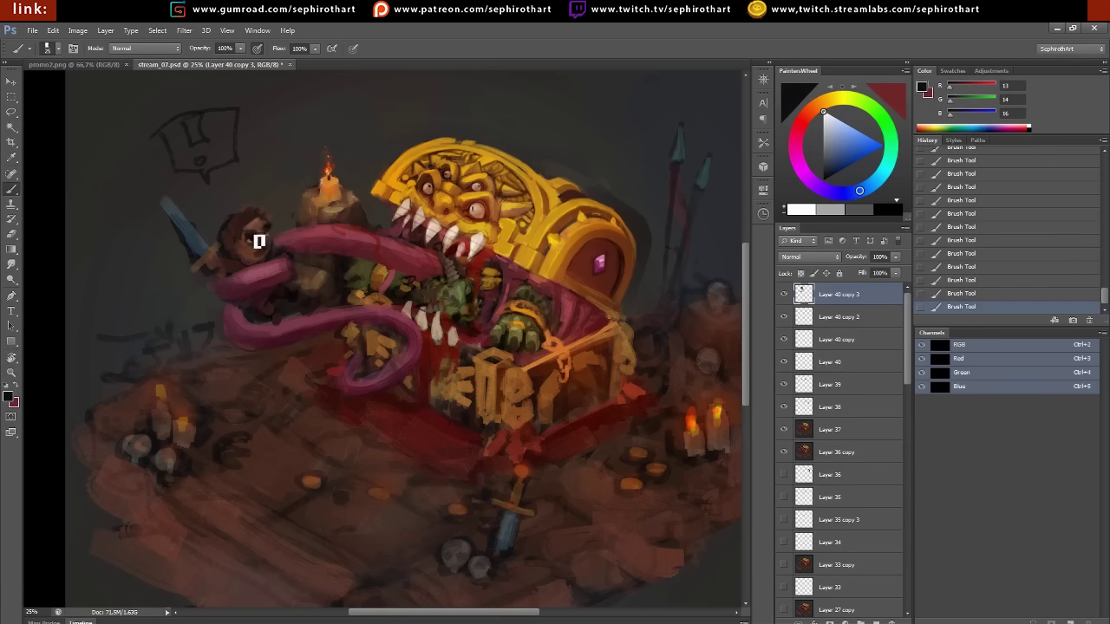
alt+click(274, 243)
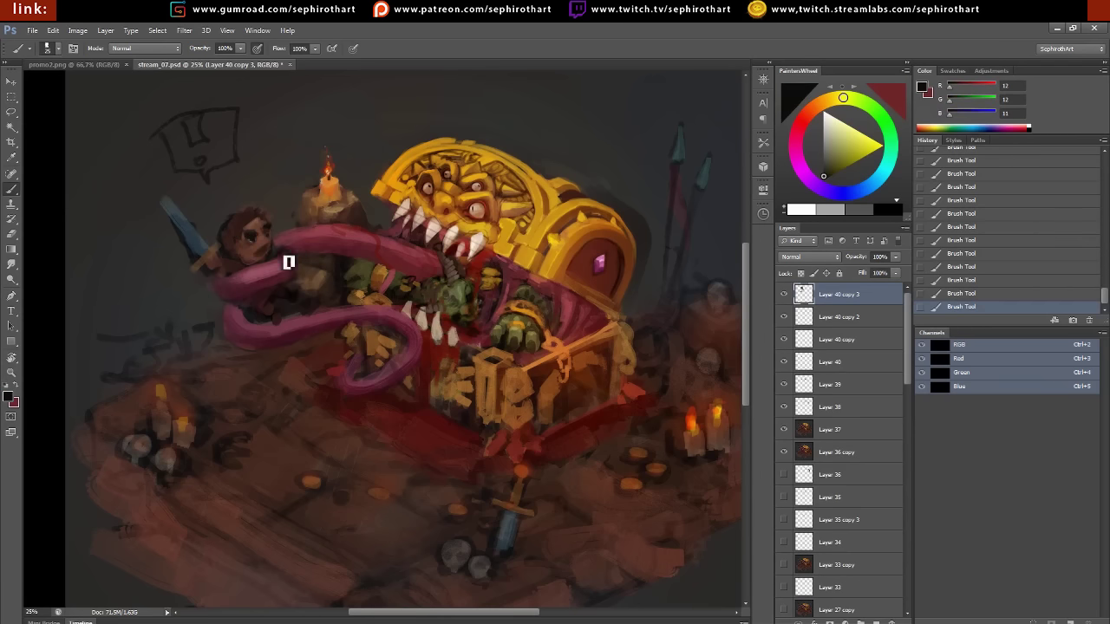
Paint the adventurer's hair and face in dark brown, skin and dark red tones
alt+click(260, 237)
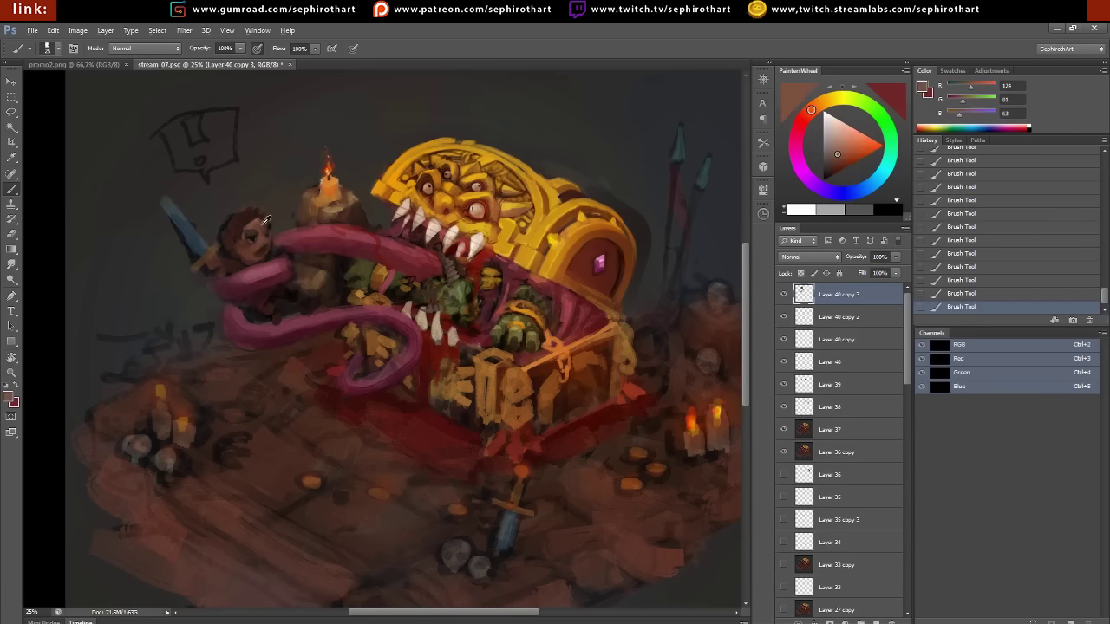
alt+click(251, 229)
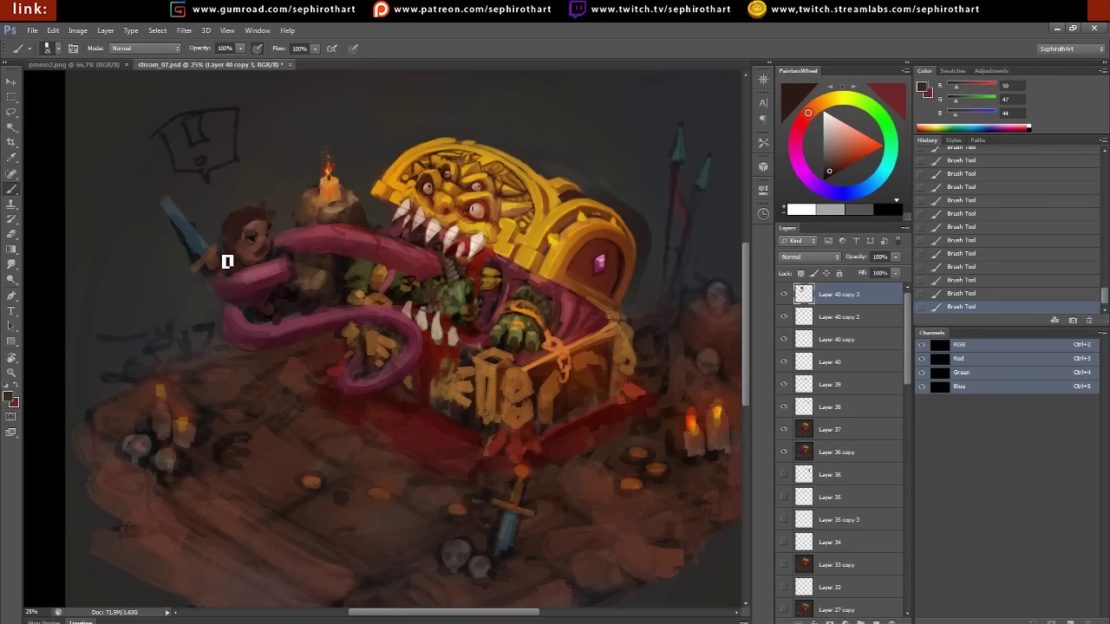
alt+click(245, 250)
alt+click(238, 235)
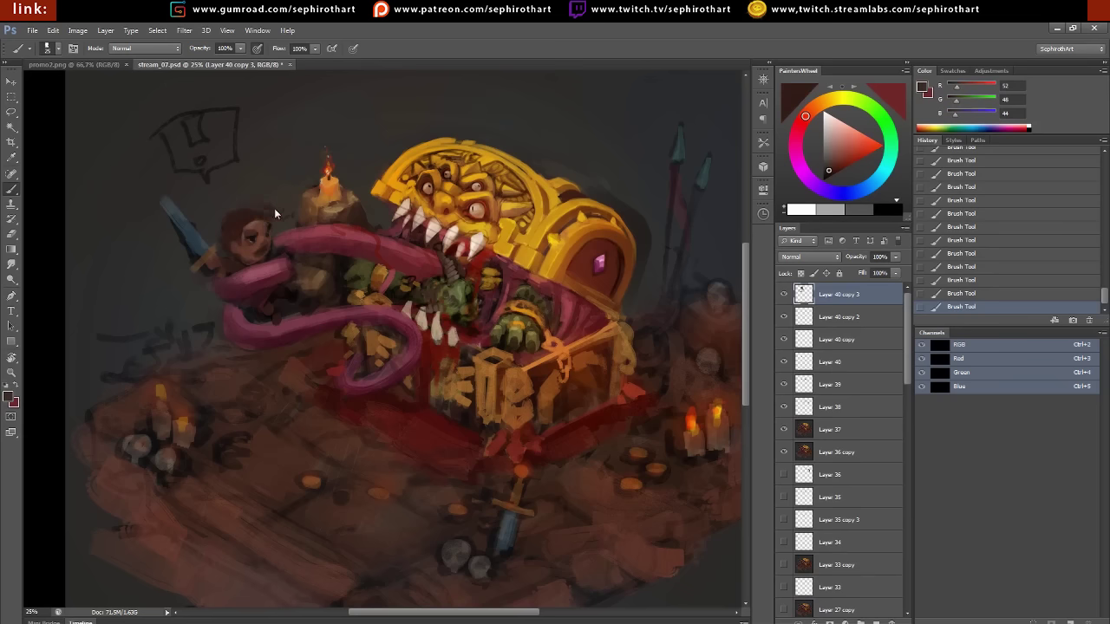
alt+click(265, 221)
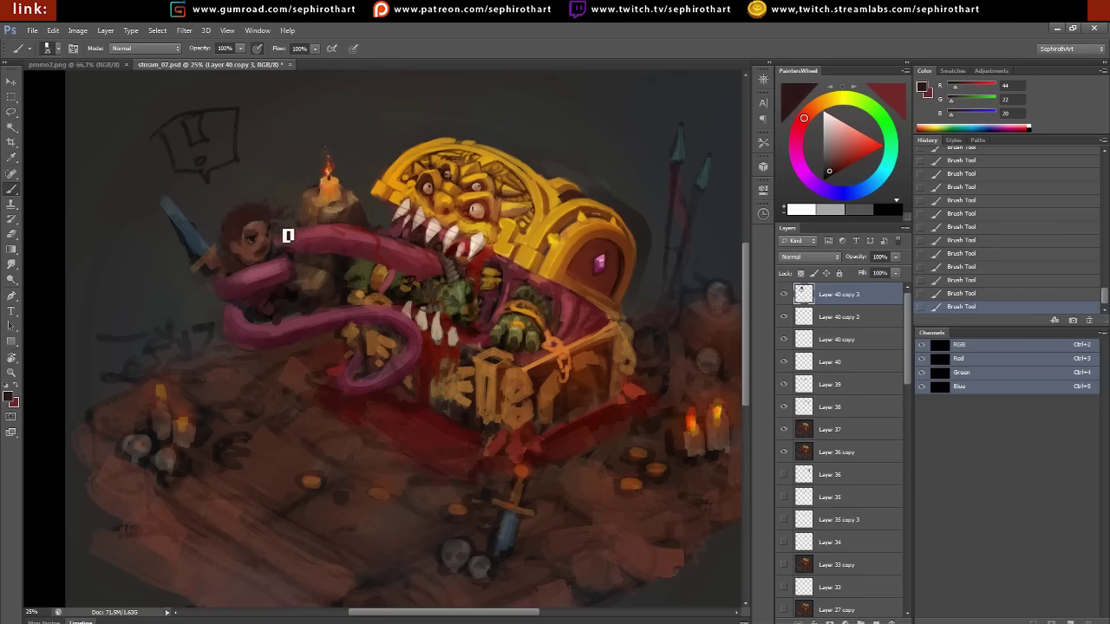
alt+click(227, 228)
Brush background grey over the box doodle at top-left
alt+click(256, 165)
drag(240, 130, 160, 156)
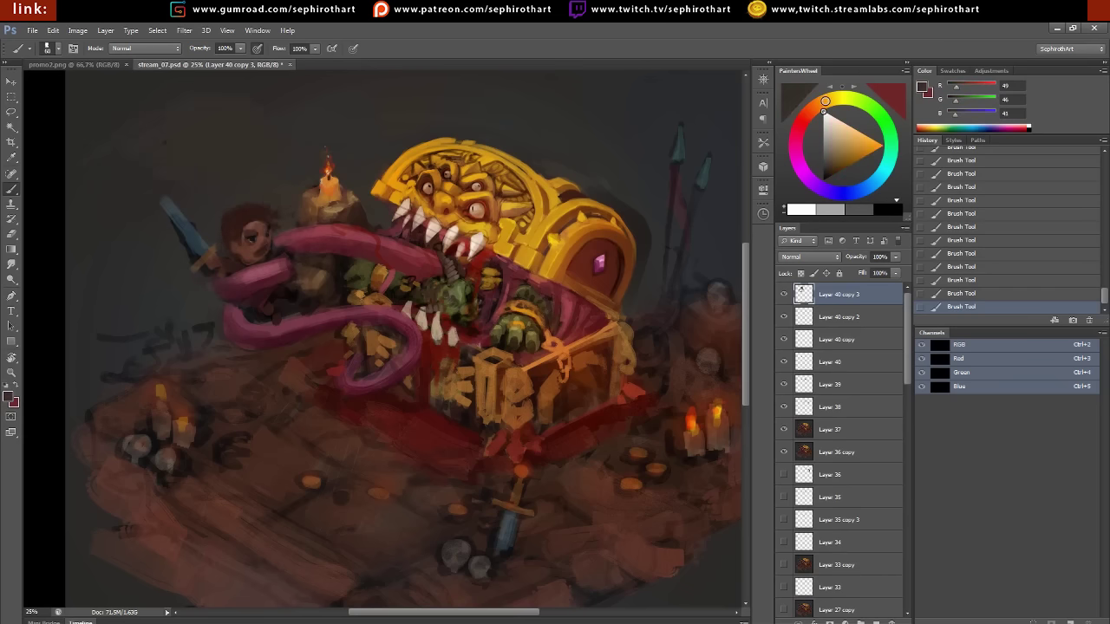
alt+click(208, 173)
Reshape the face with warm orange, mid skin, bright red and cream highlight tones
alt+click(250, 249)
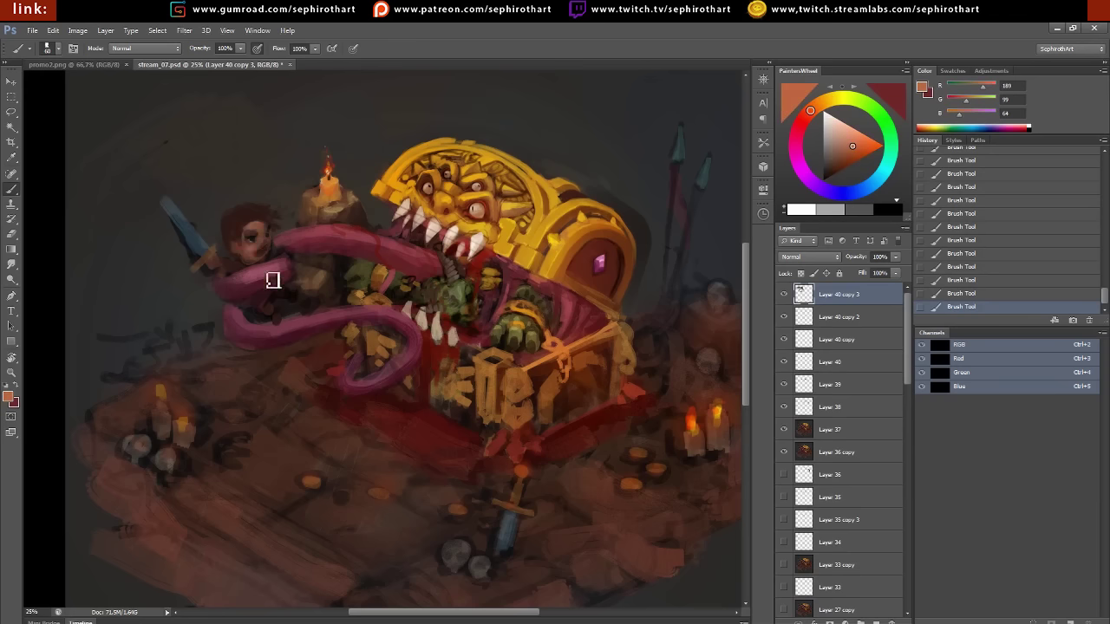
alt+click(243, 252)
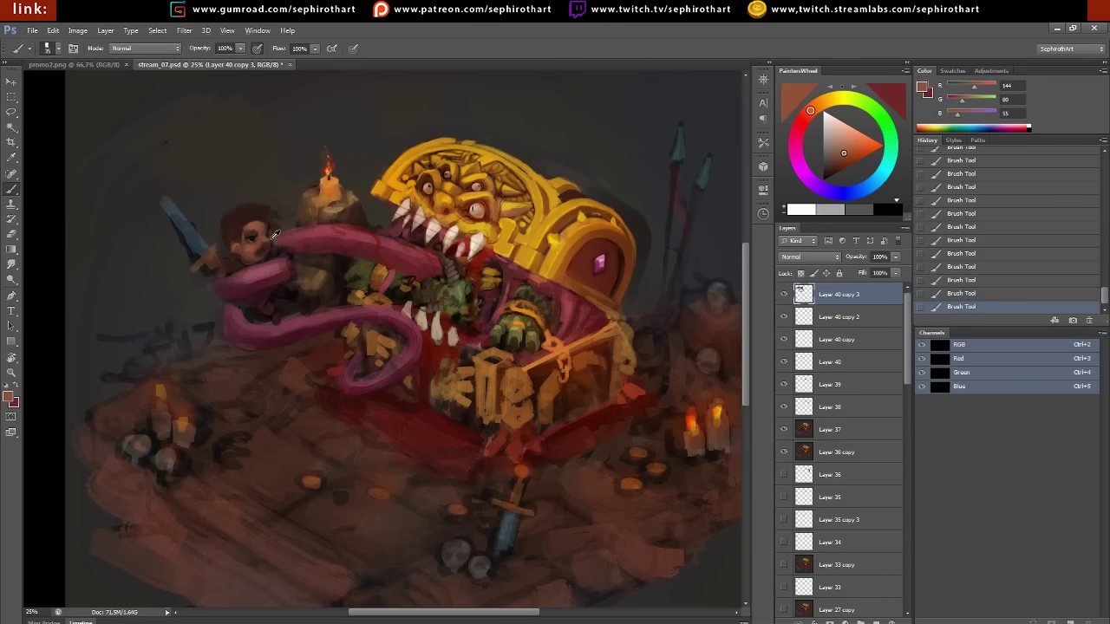
alt+click(275, 243)
alt+click(265, 254)
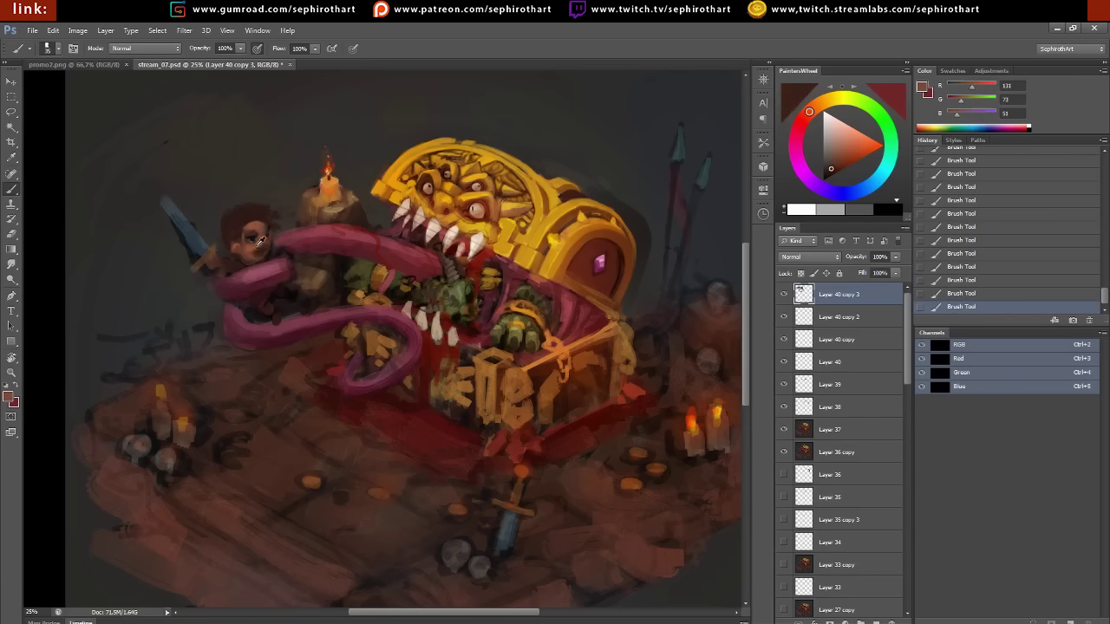
click(818, 126)
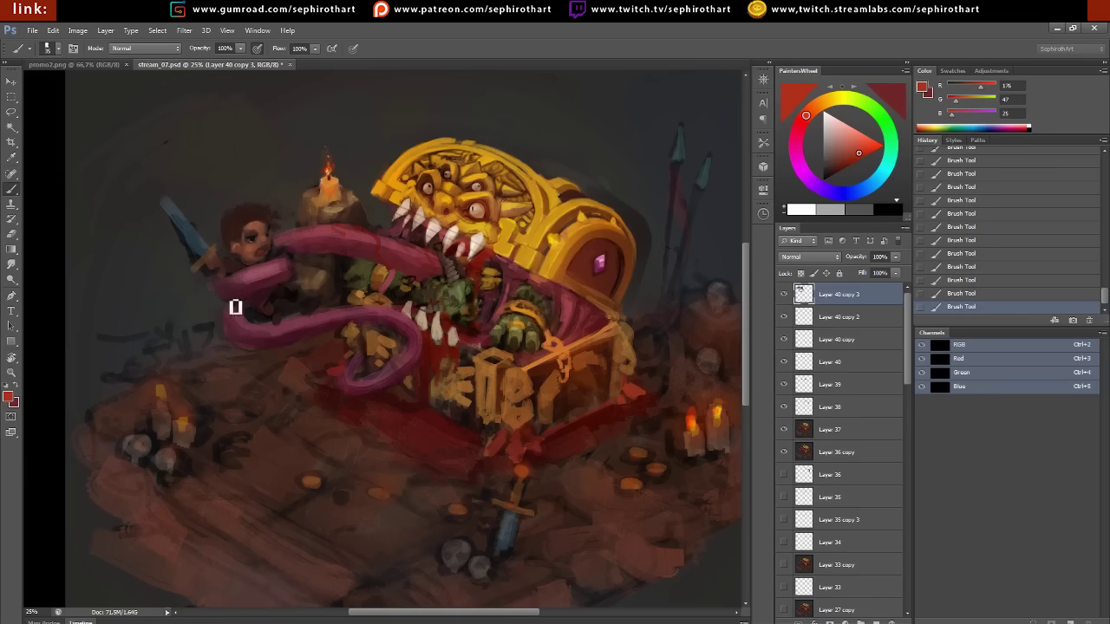
alt+click(387, 227)
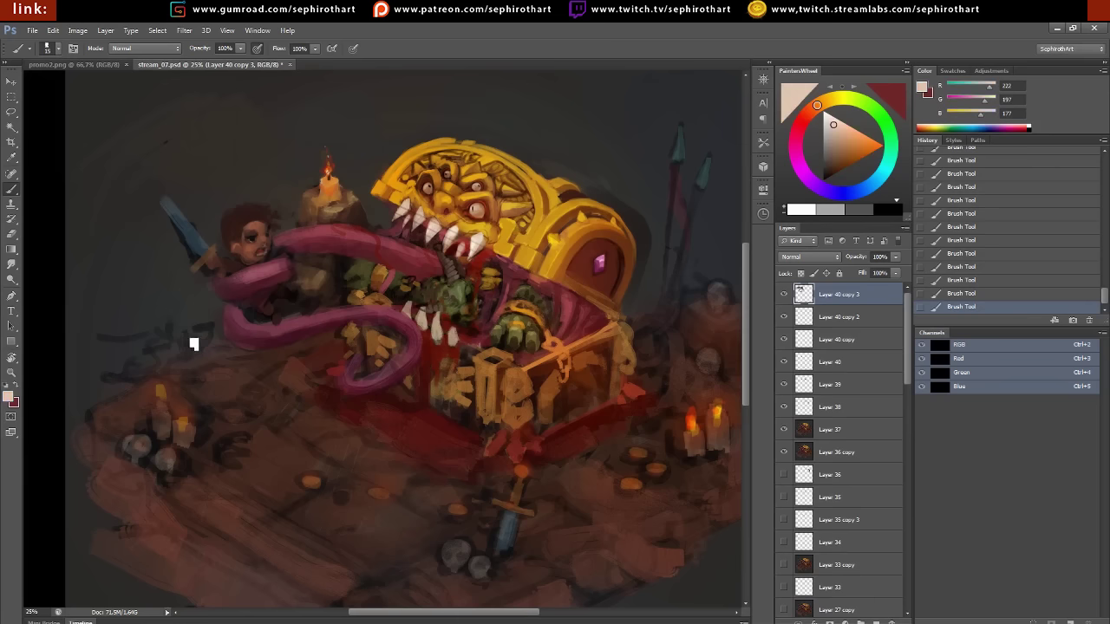
Zoom in on the head and repaint the chin and jaw under the open mouth
drag(208, 217, 422, 251)
alt+click(421, 251)
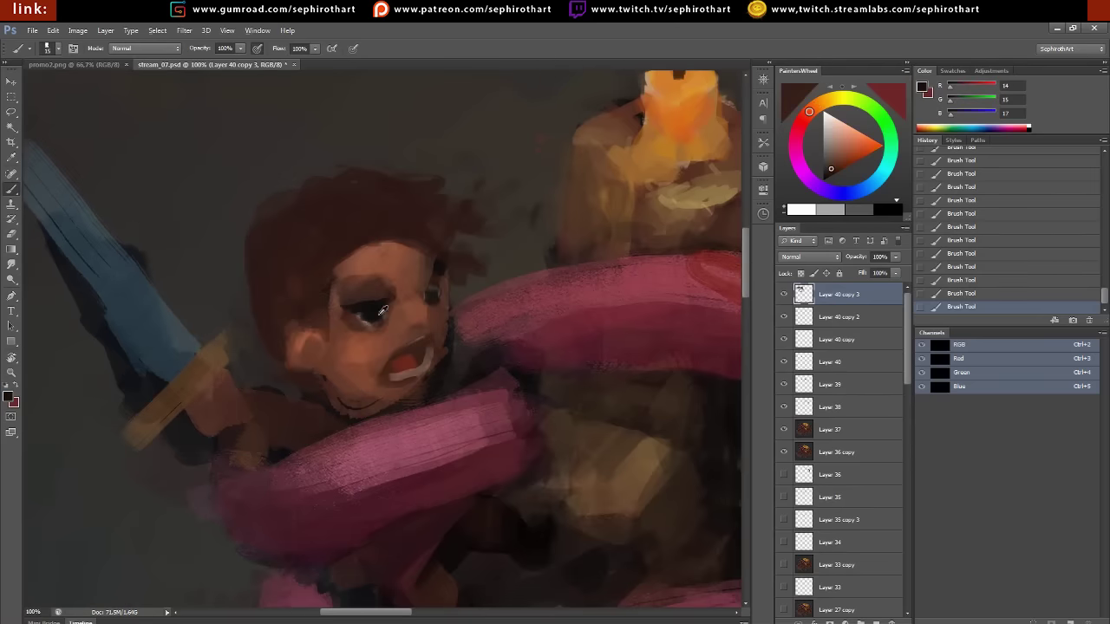
alt+click(424, 366)
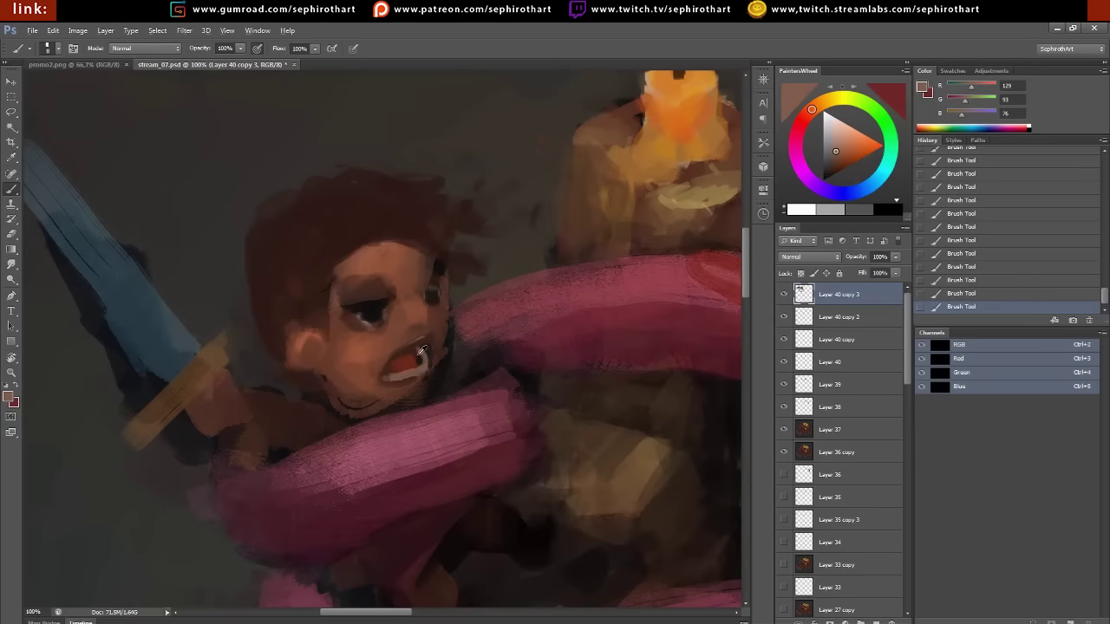
click(832, 175)
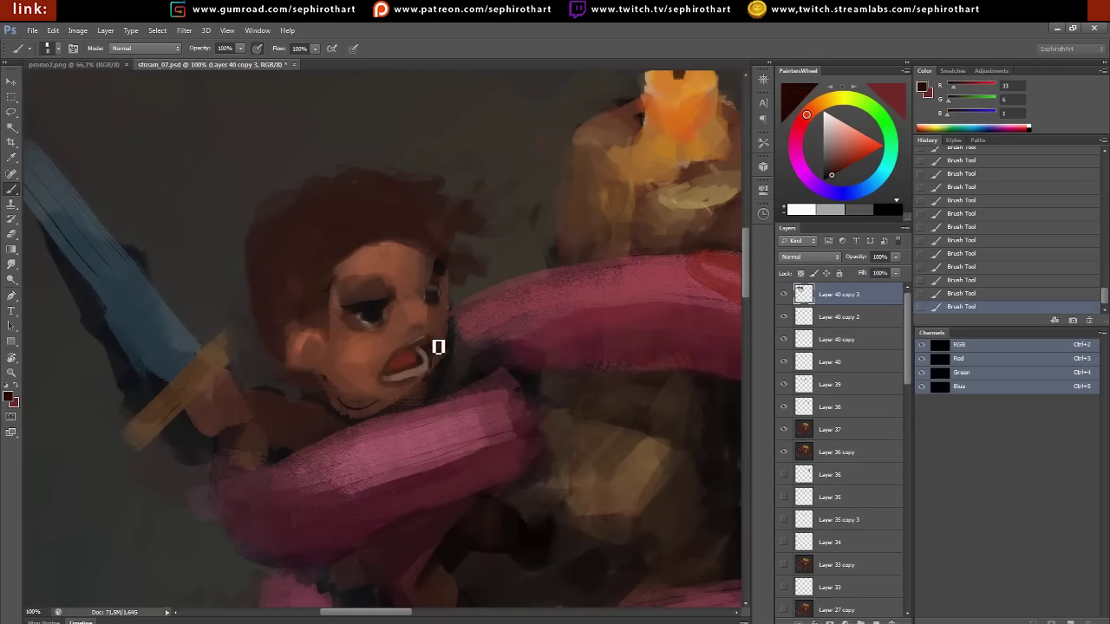
alt+click(416, 314)
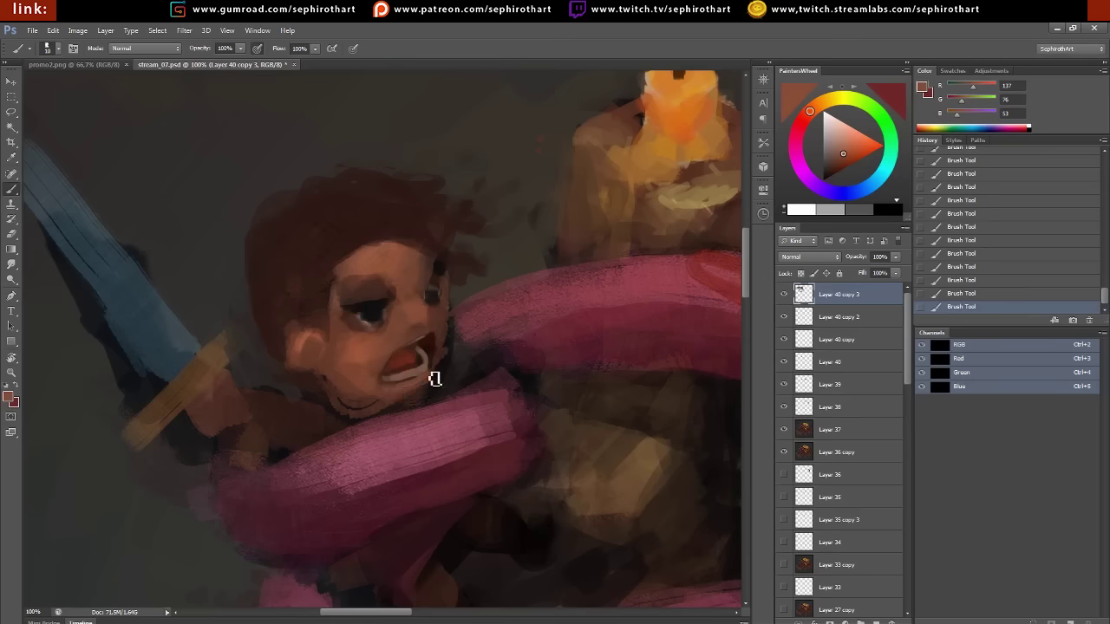
alt+click(427, 333)
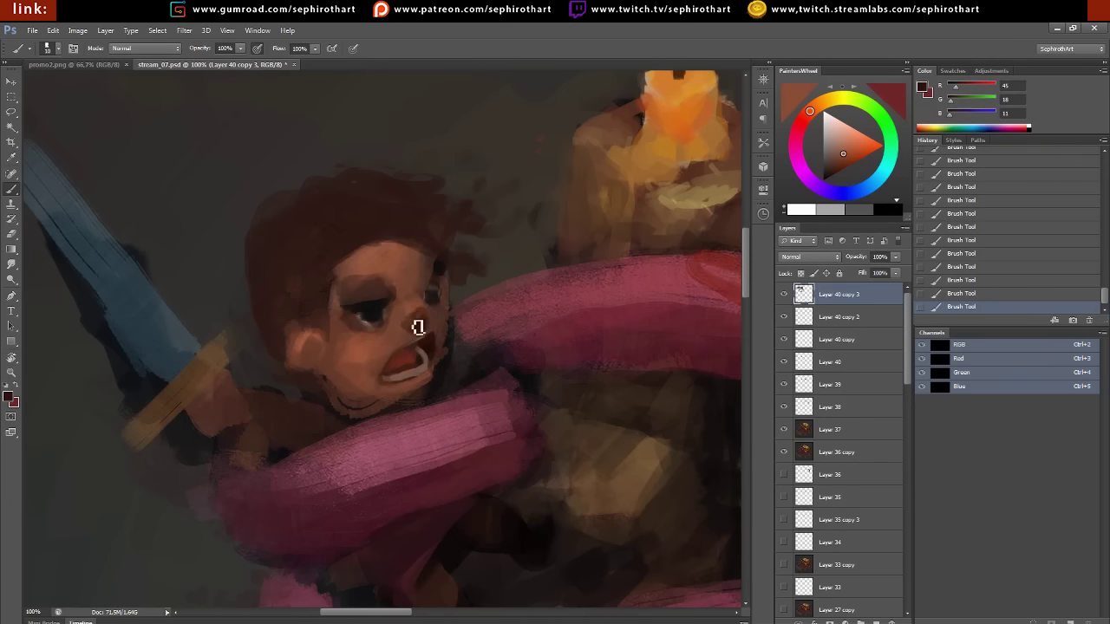
alt+click(406, 306)
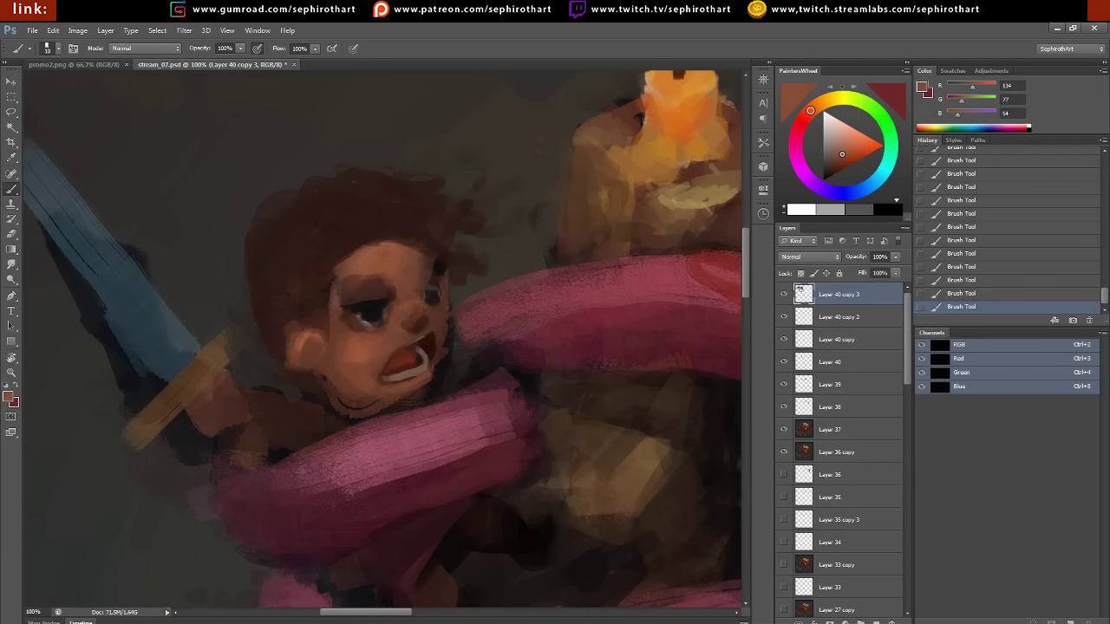
alt+click(417, 299)
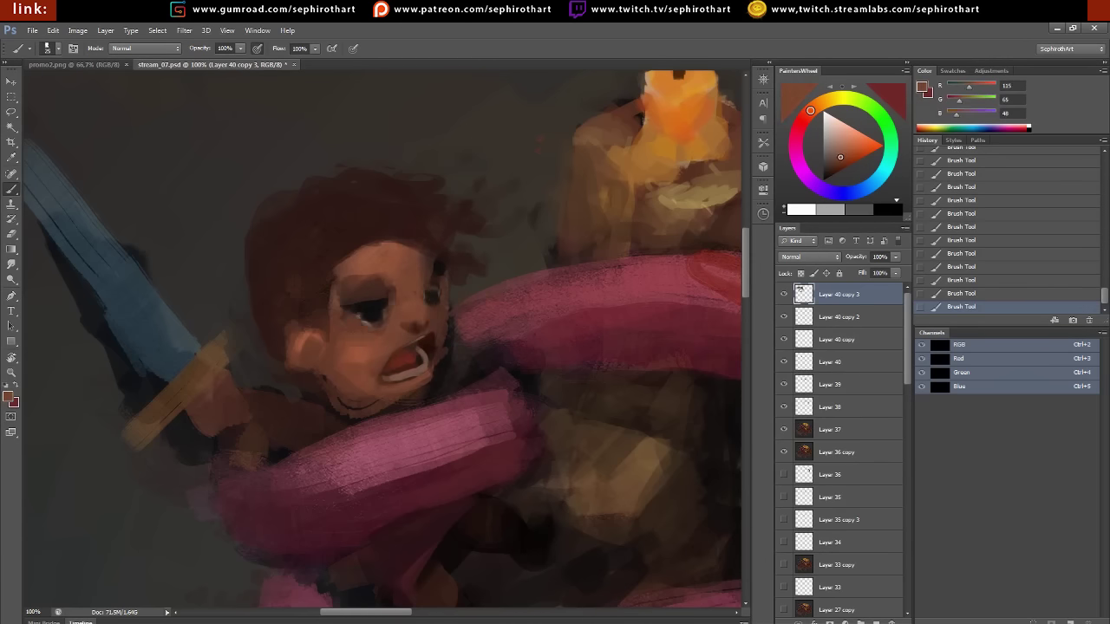
alt+click(305, 336)
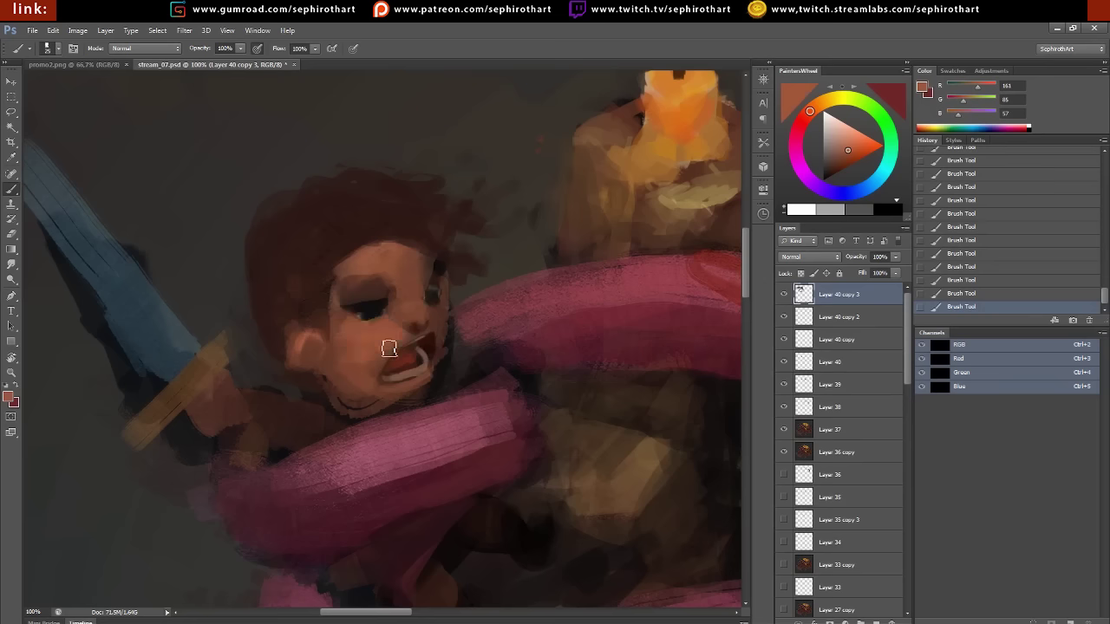
drag(349, 386, 408, 399)
alt+click(373, 411)
drag(334, 395, 399, 409)
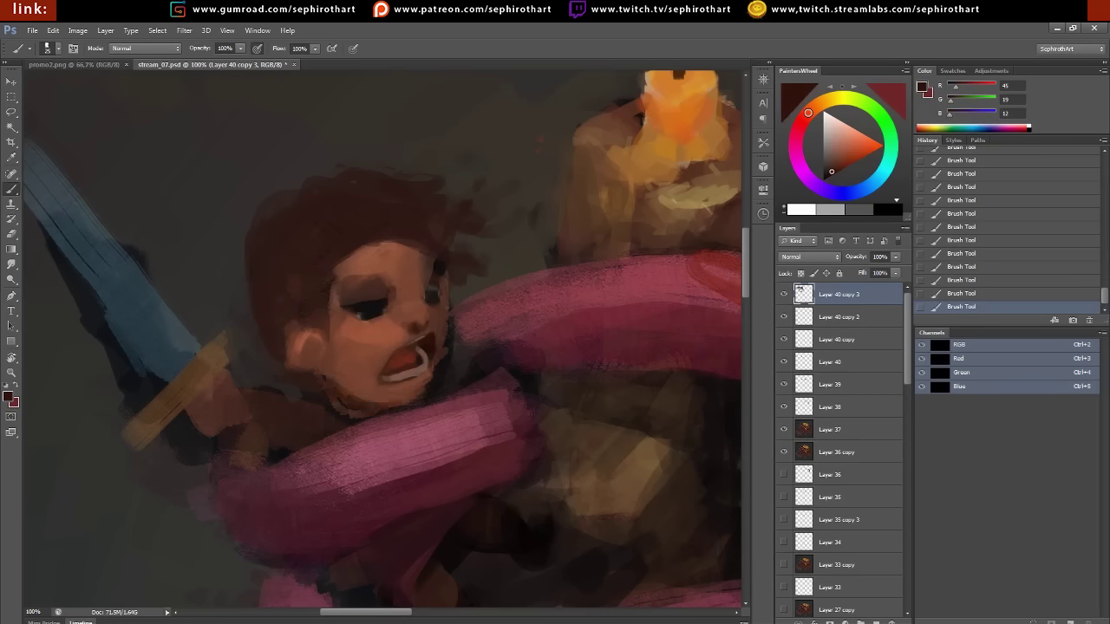
Paint a dark eyebrow above the left eye and dark eye marks beneath it
alt+click(350, 296)
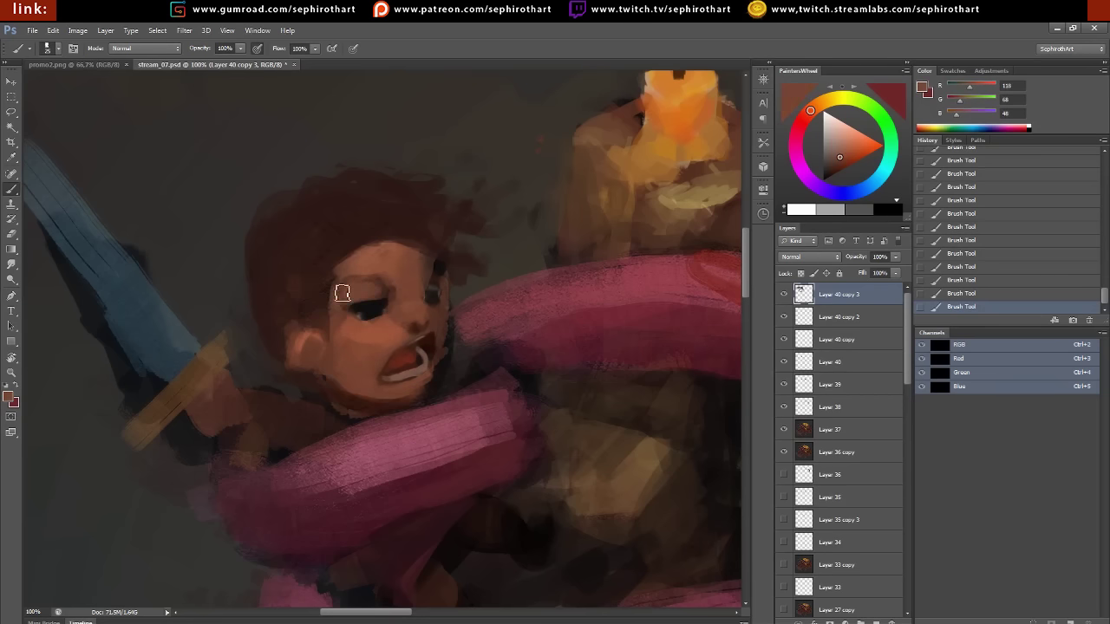
drag(345, 271, 387, 261)
alt+click(404, 274)
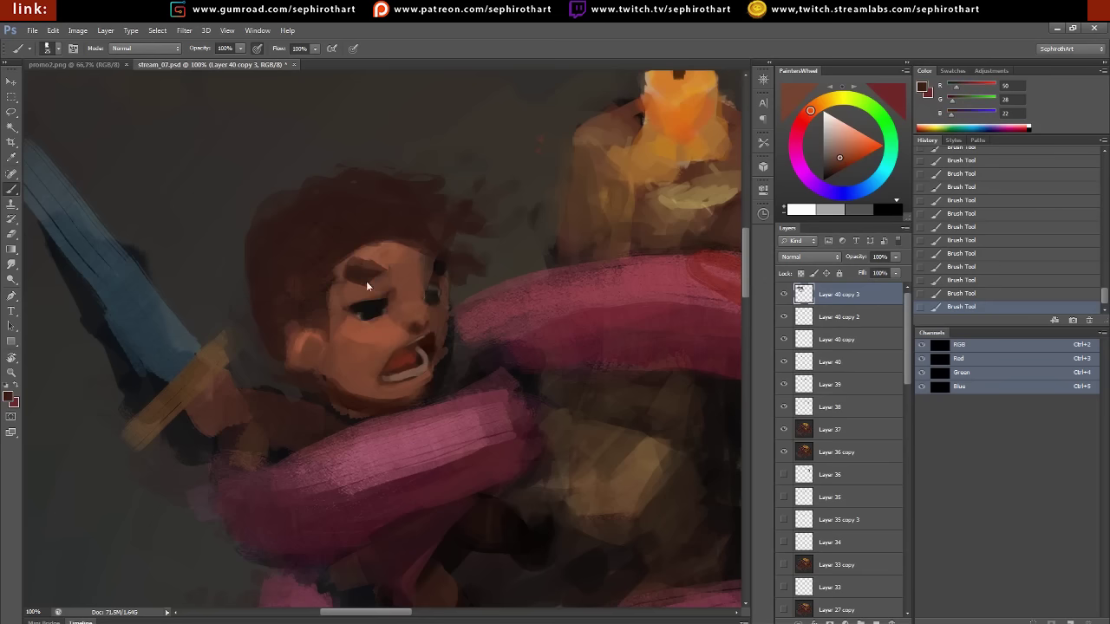
alt+click(419, 279)
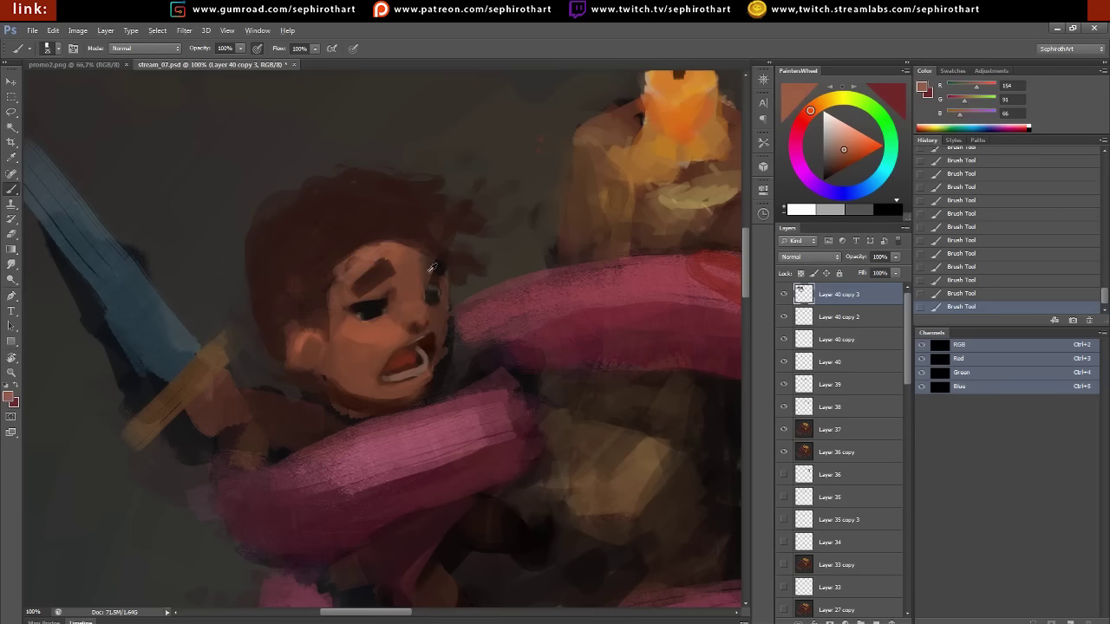
alt+click(440, 280)
alt+click(420, 410)
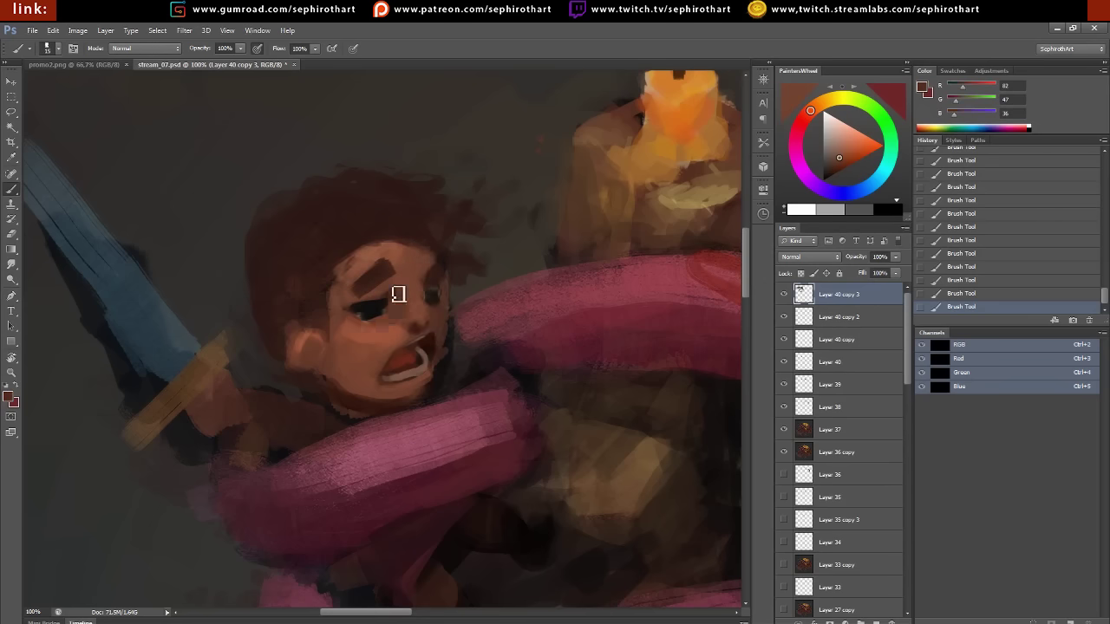
alt+click(369, 250)
drag(349, 306, 381, 311)
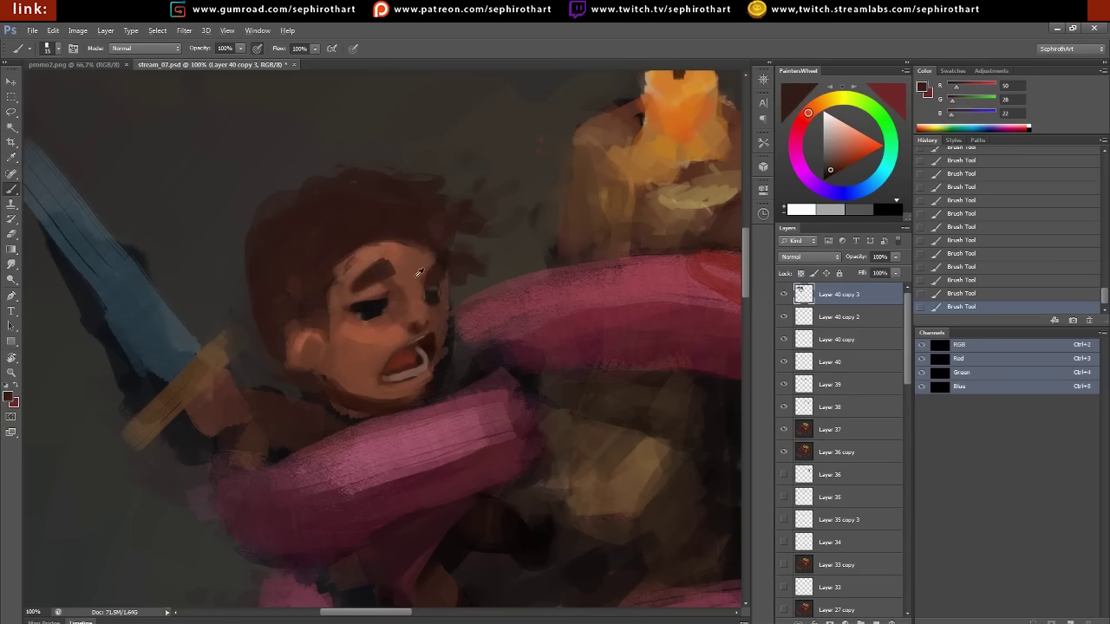
Repaint the cheek near the ear in sampled skin and brown tones
alt+click(393, 253)
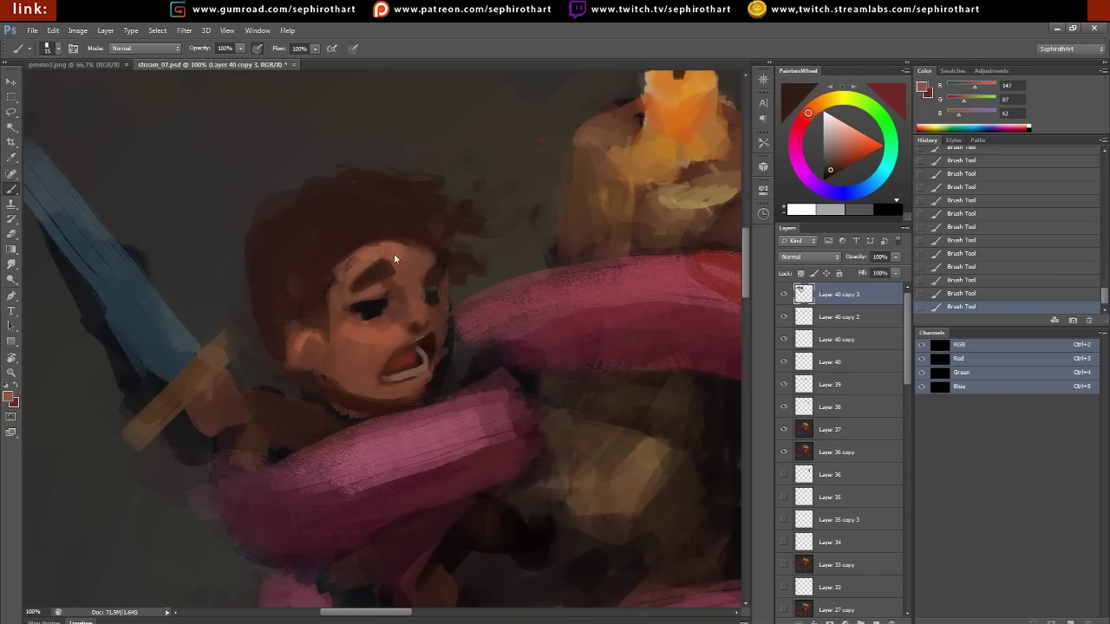
alt+click(423, 324)
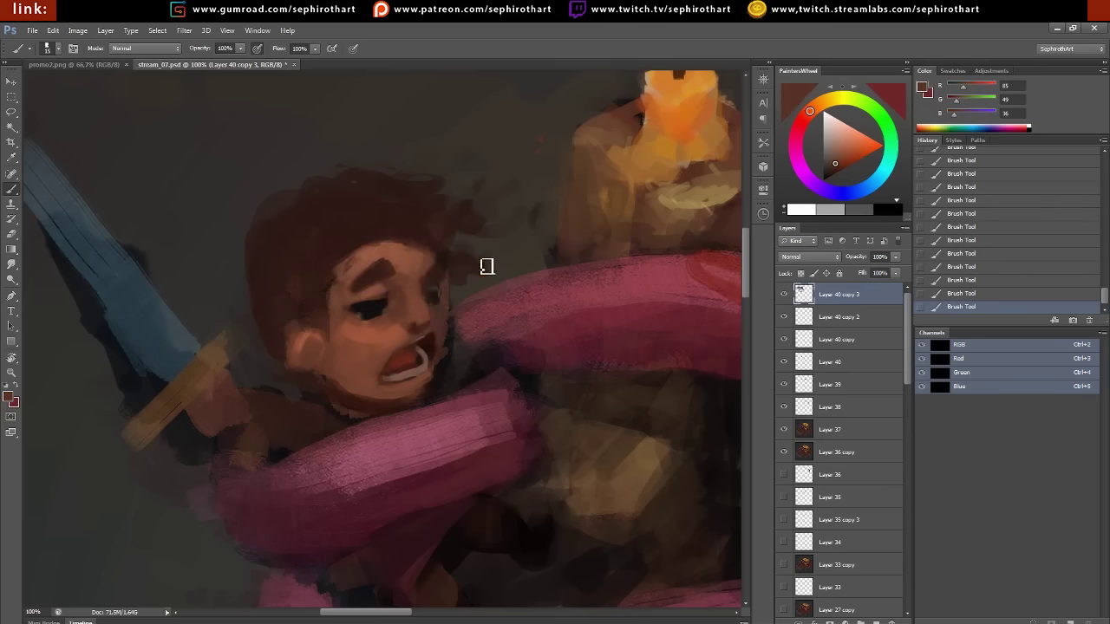
alt+click(420, 318)
alt+click(392, 339)
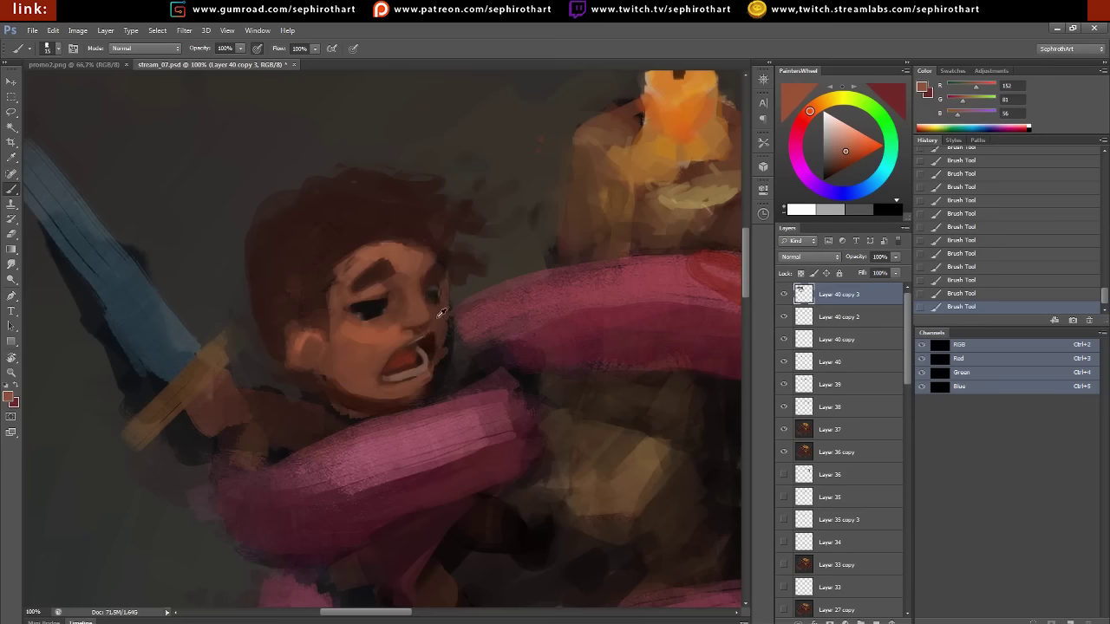
alt+click(402, 341)
alt+click(327, 363)
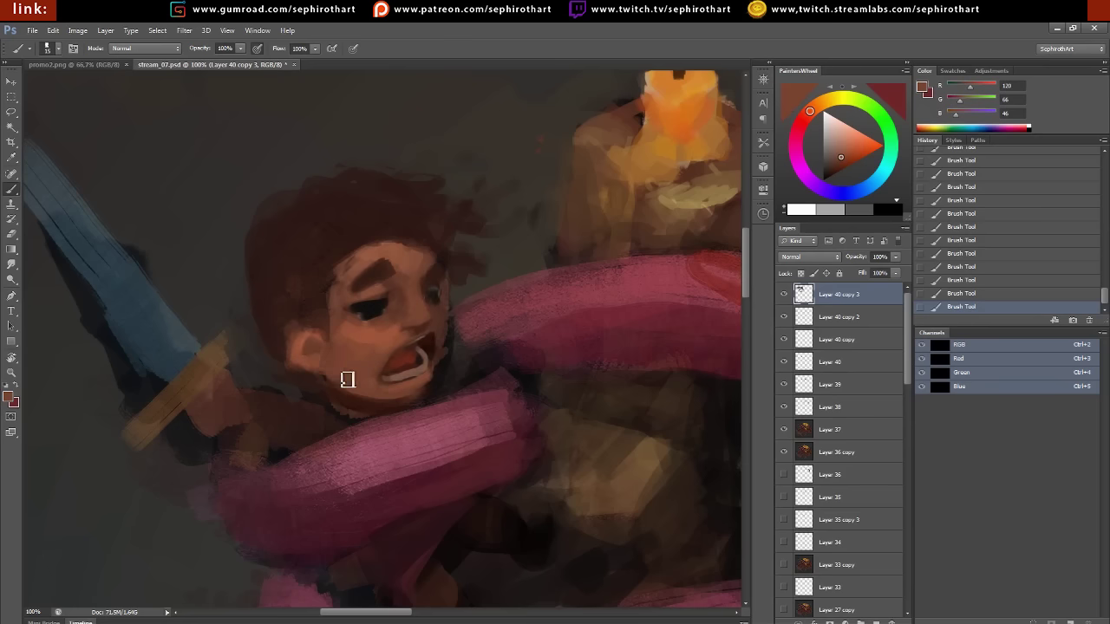
alt+click(328, 356)
drag(328, 355, 295, 340)
alt+click(279, 333)
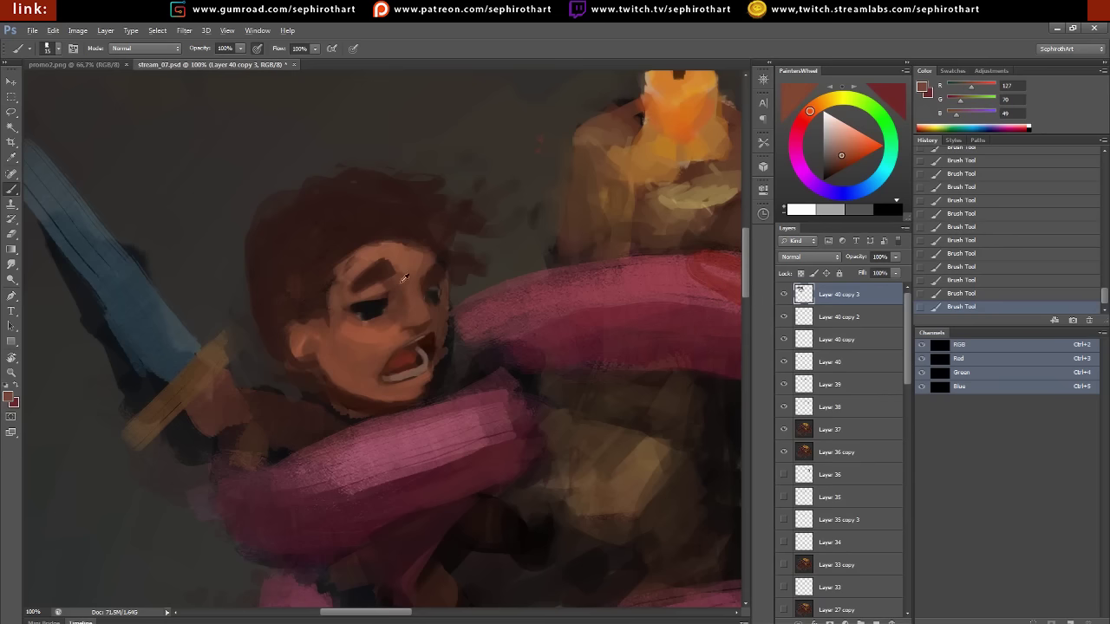
Paint the eyes with a greyer brown, greying in the right eye
drag(873, 162, 833, 154)
drag(422, 309, 376, 307)
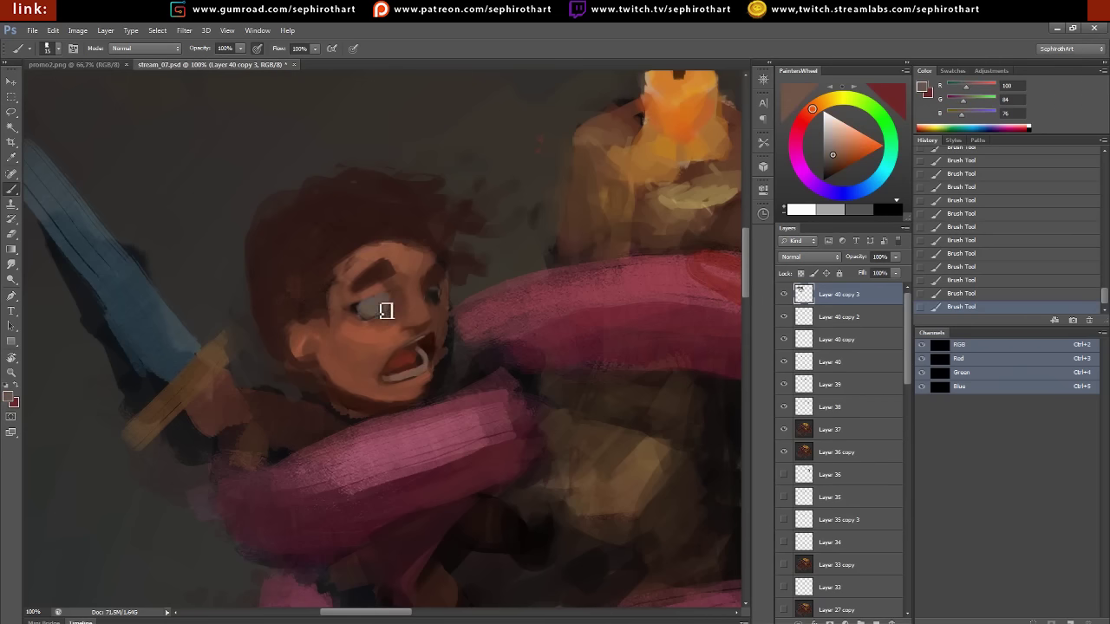
alt+click(359, 321)
mouse_move(362, 306)
mouse_down()
mouse_move(441, 299)
mouse_move(439, 308)
mouse_move(359, 310)
mouse_up()
alt+click(433, 295)
Paint the left eye with dark blue strokes
click(854, 192)
drag(650, 367, 549, 352)
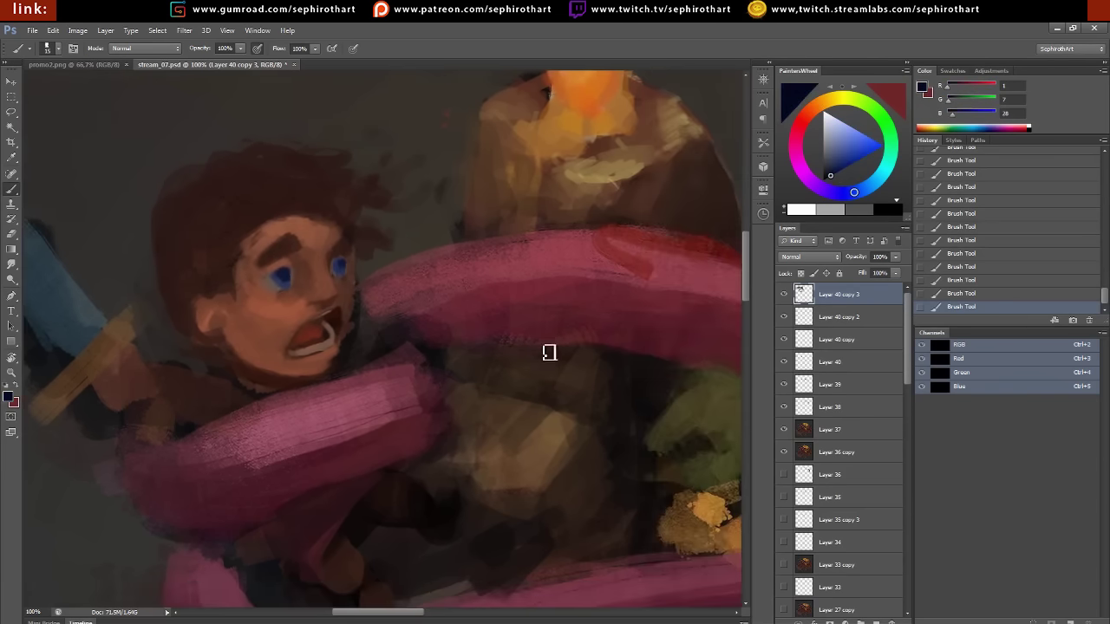
alt+click(282, 276)
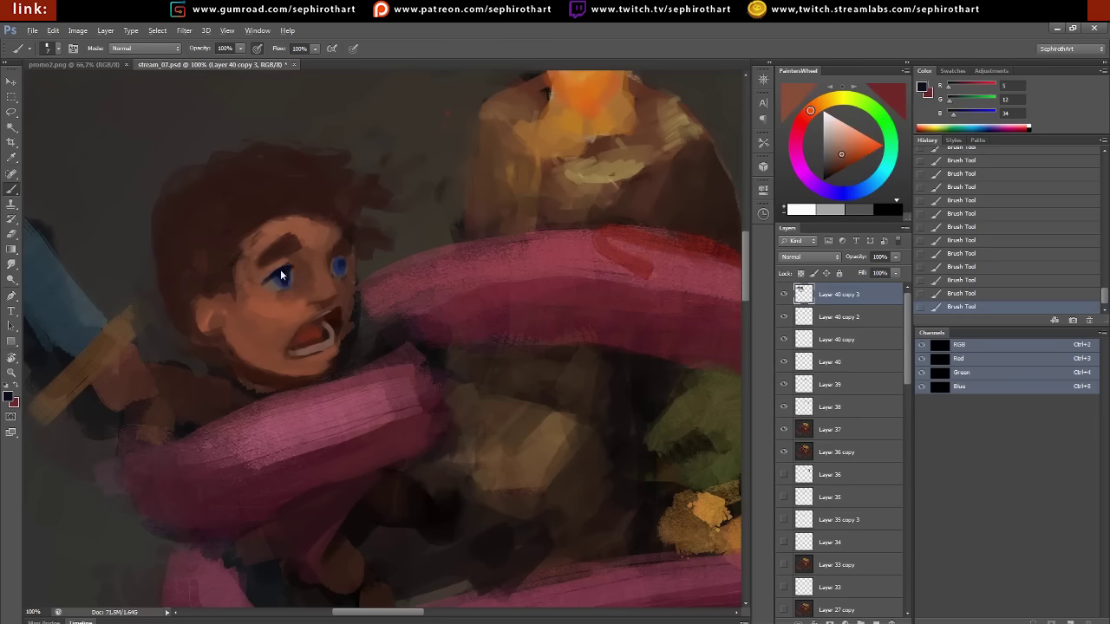
alt+click(291, 290)
alt+click(276, 270)
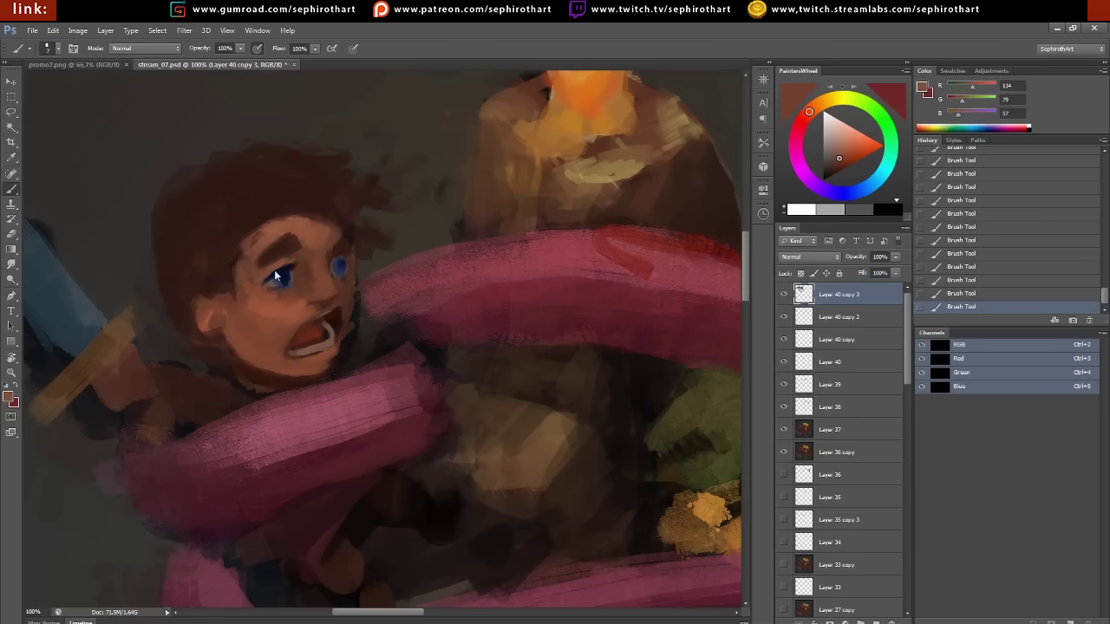
alt+click(274, 279)
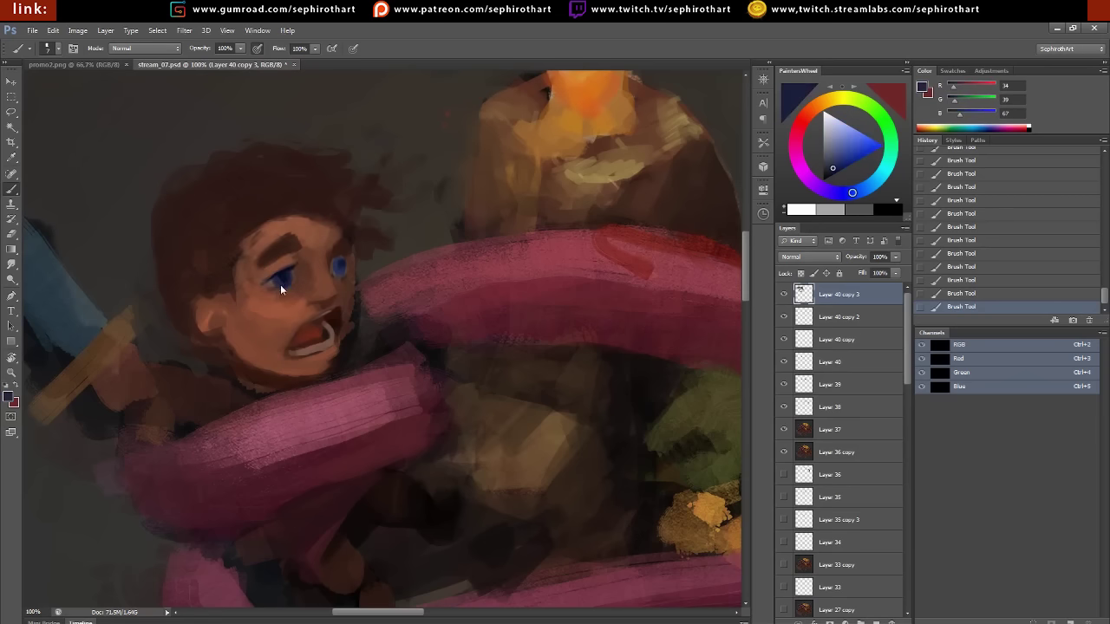
alt+click(291, 267)
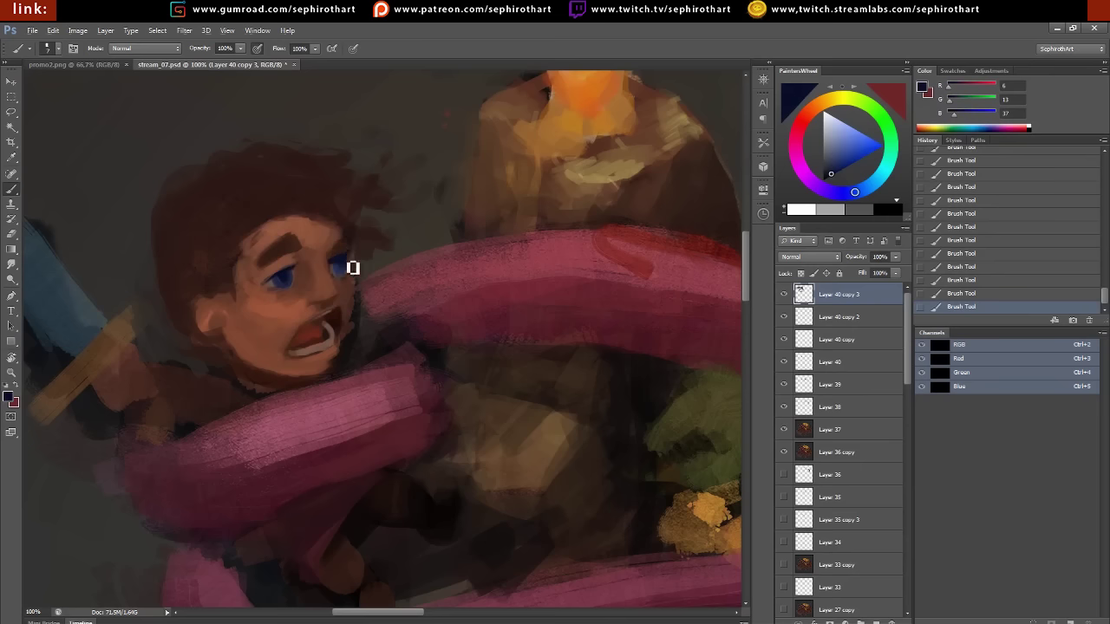
Add black and bright cyan to the eyes with a highlight dot
alt+click(321, 245)
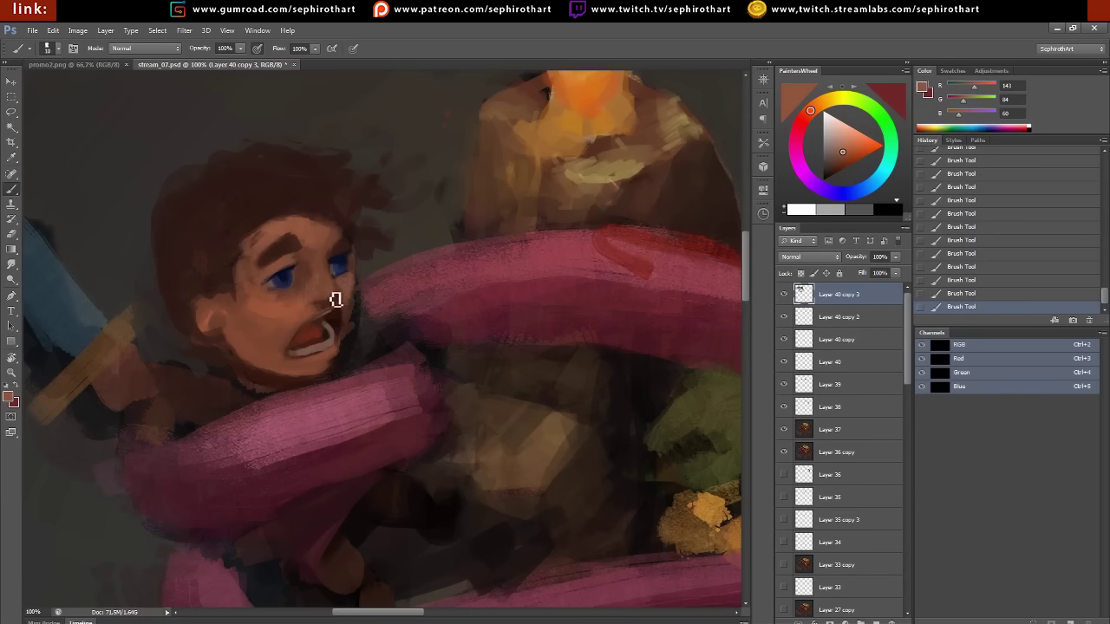
alt+click(335, 300)
alt+click(340, 303)
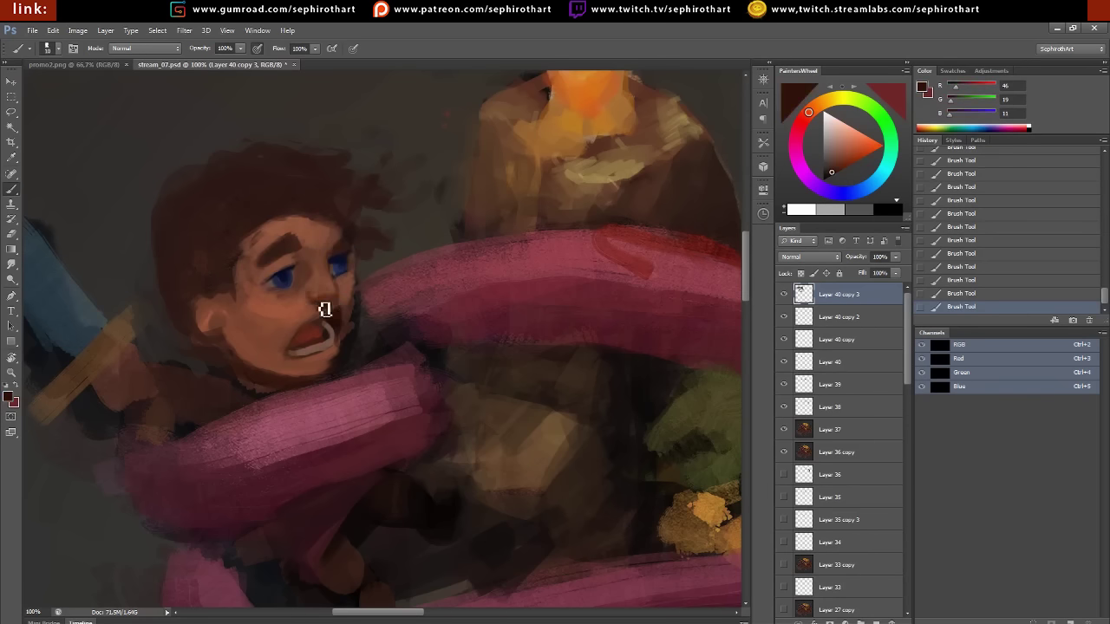
alt+click(335, 316)
alt+click(340, 252)
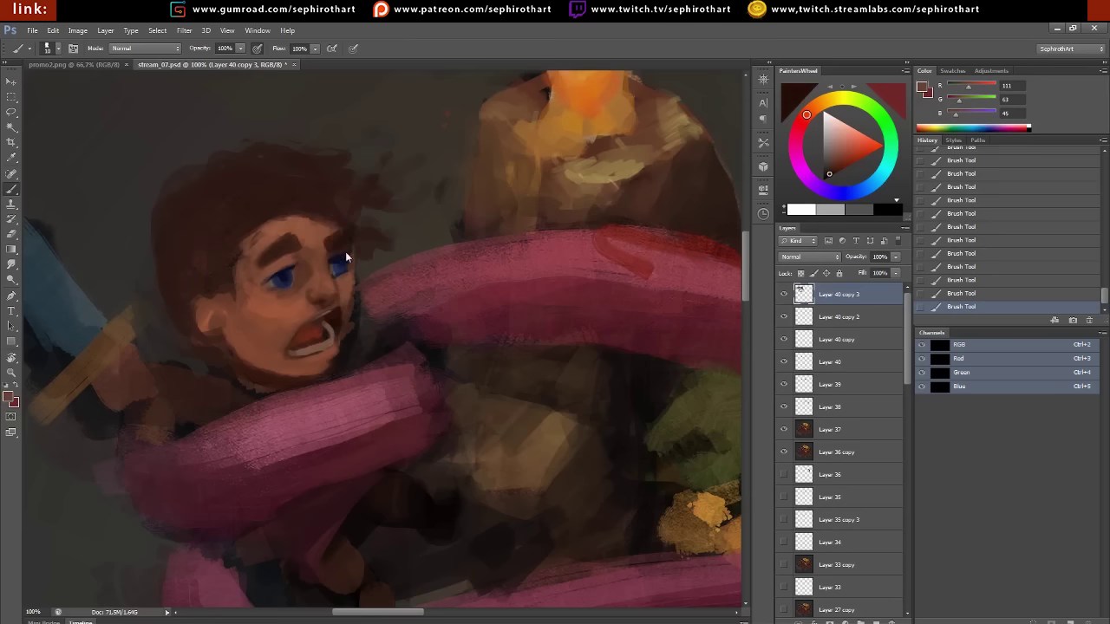
alt+click(330, 270)
alt+click(286, 277)
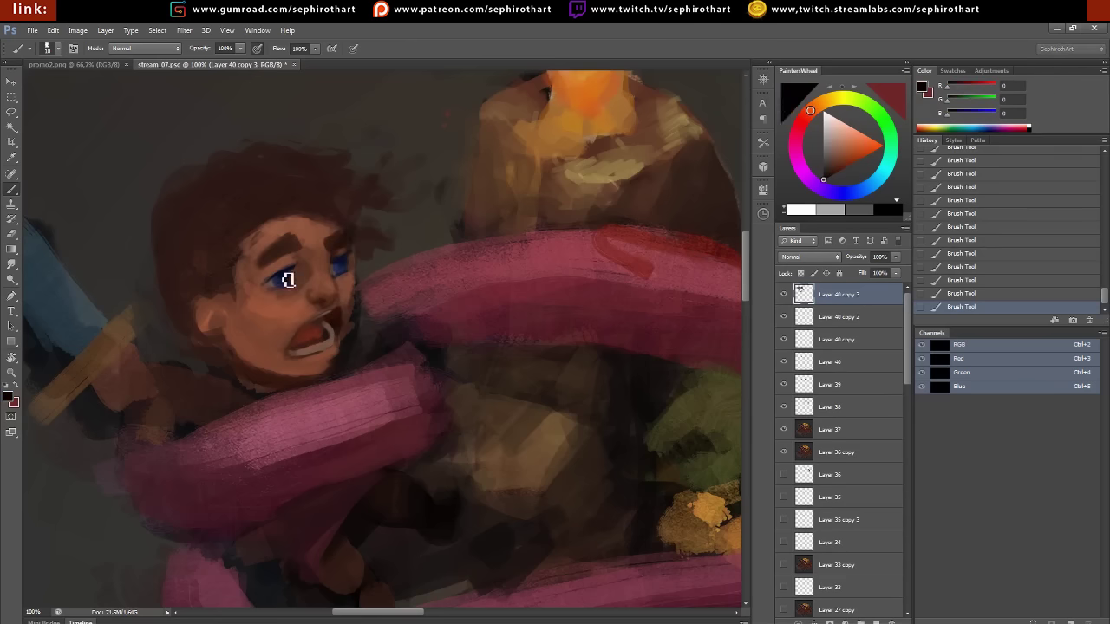
click(865, 187)
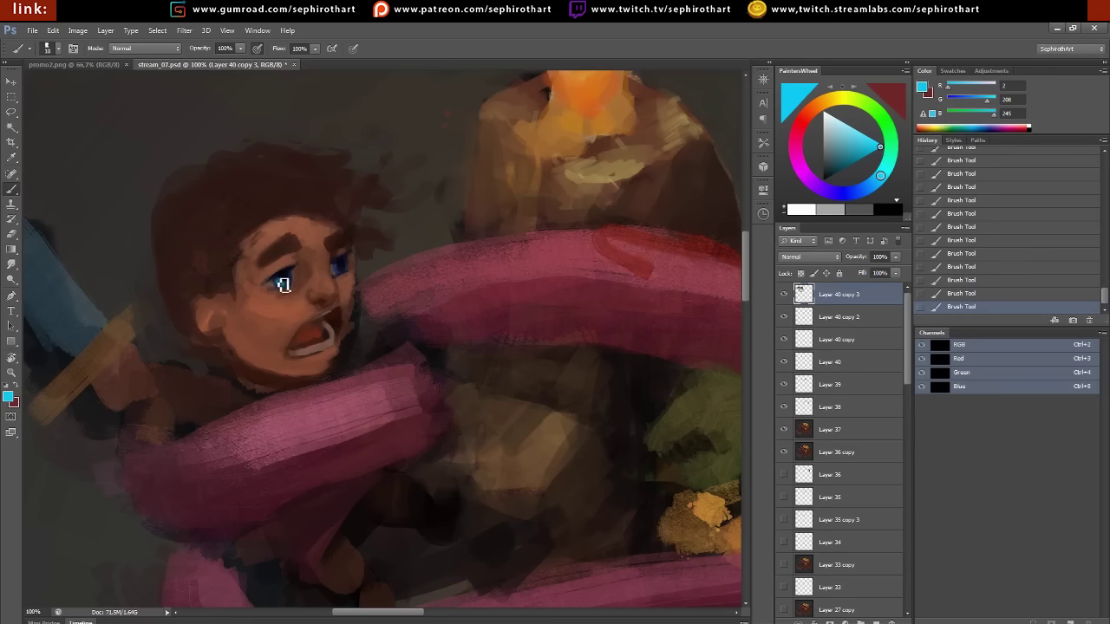
click(279, 281)
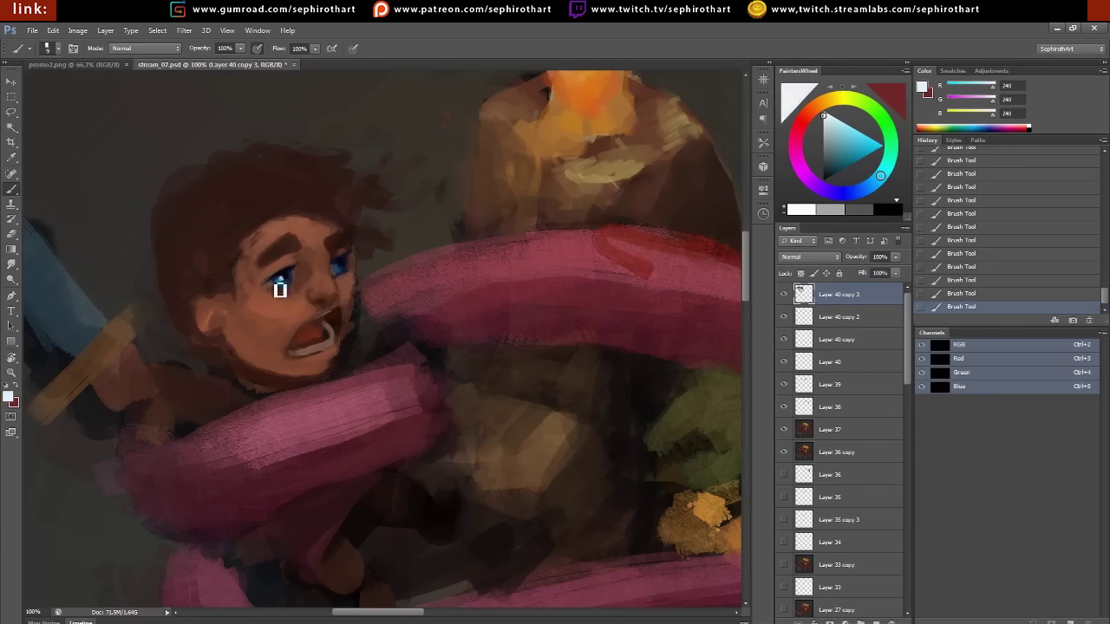
Paint lighter highlights on the adventurer's cheek and ear
alt+click(328, 293)
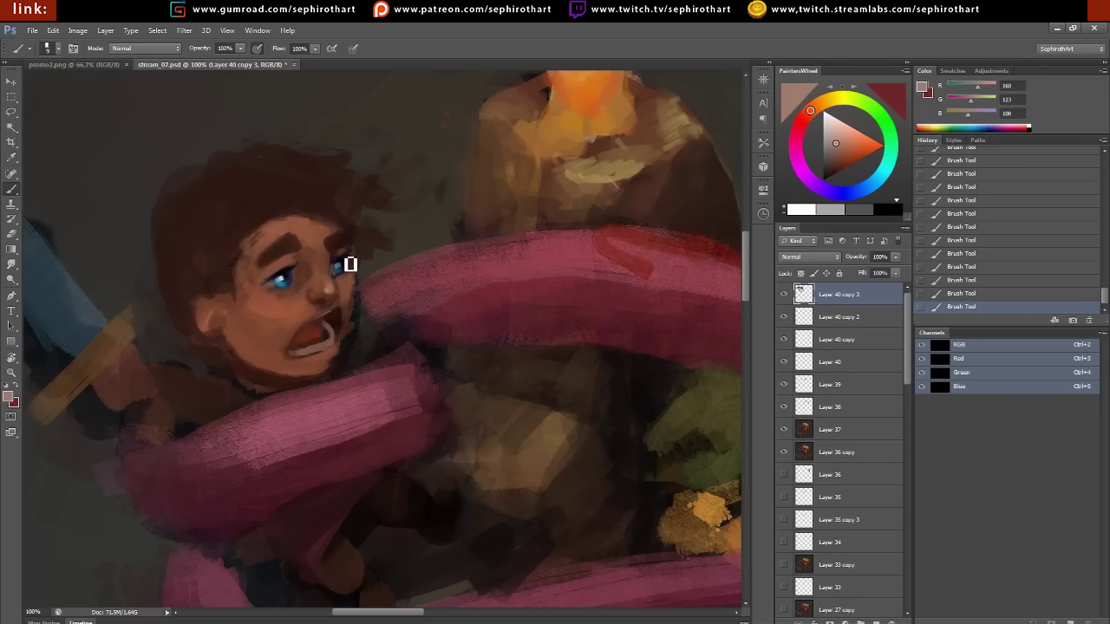
alt+click(277, 302)
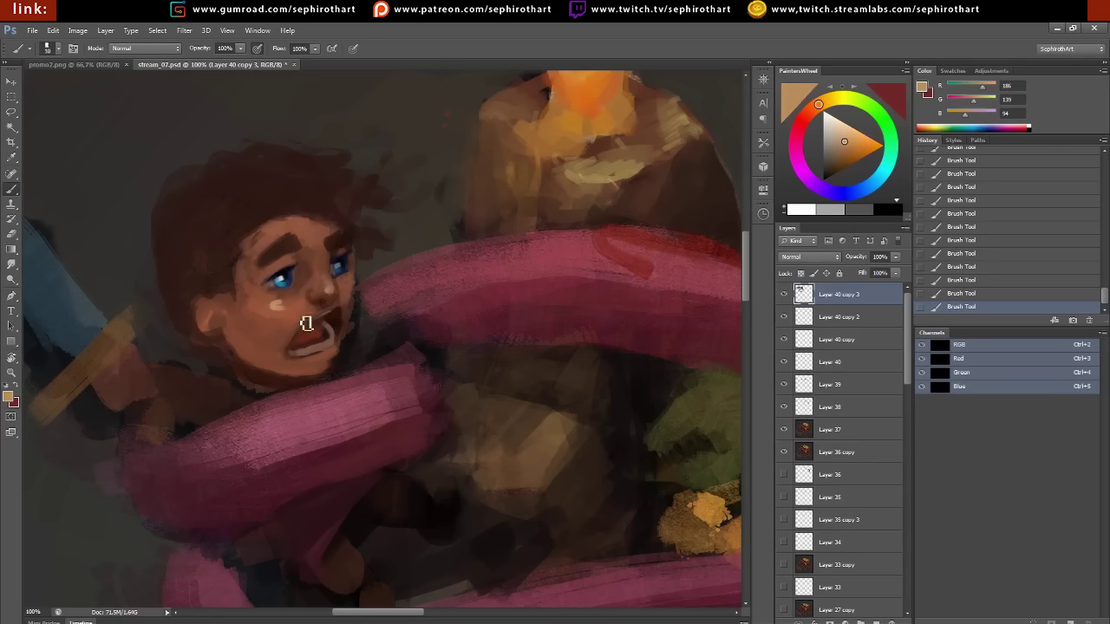
drag(260, 304, 292, 305)
alt+click(269, 234)
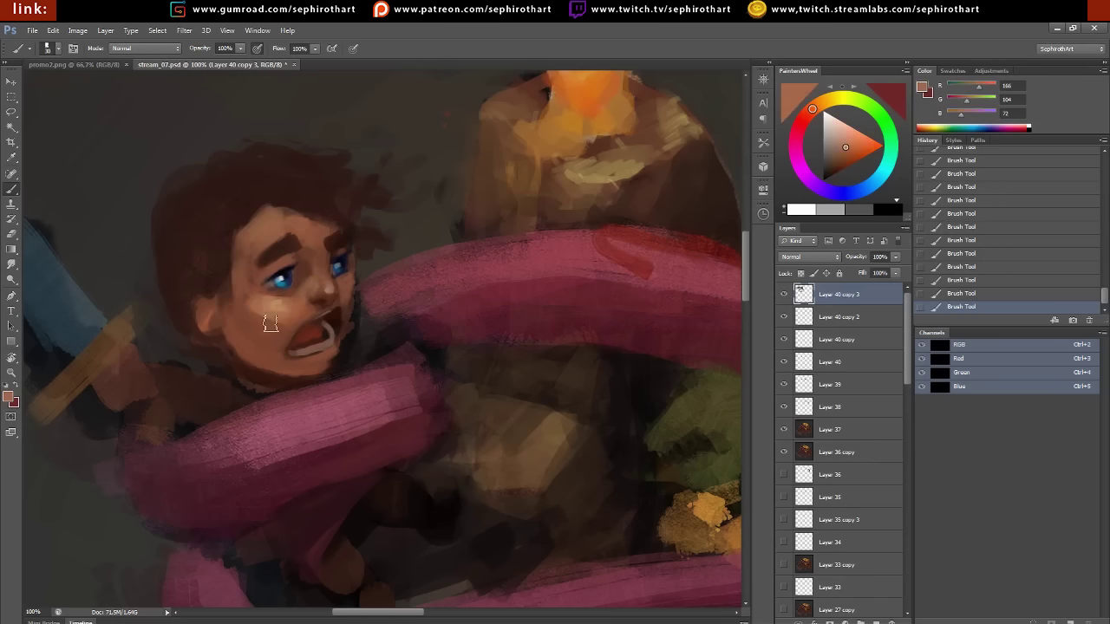
drag(260, 341, 331, 314)
alt+click(275, 264)
alt+click(294, 248)
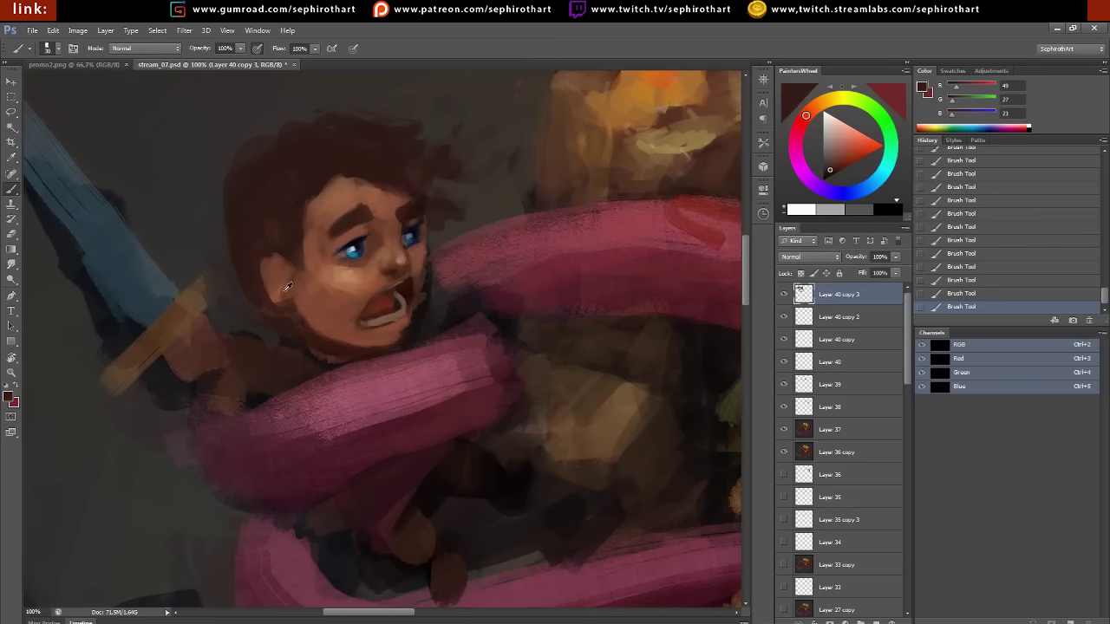
drag(285, 275, 269, 260)
Paint a bright red scarf under the chin, shading beneath the ear and jaw
alt+click(355, 306)
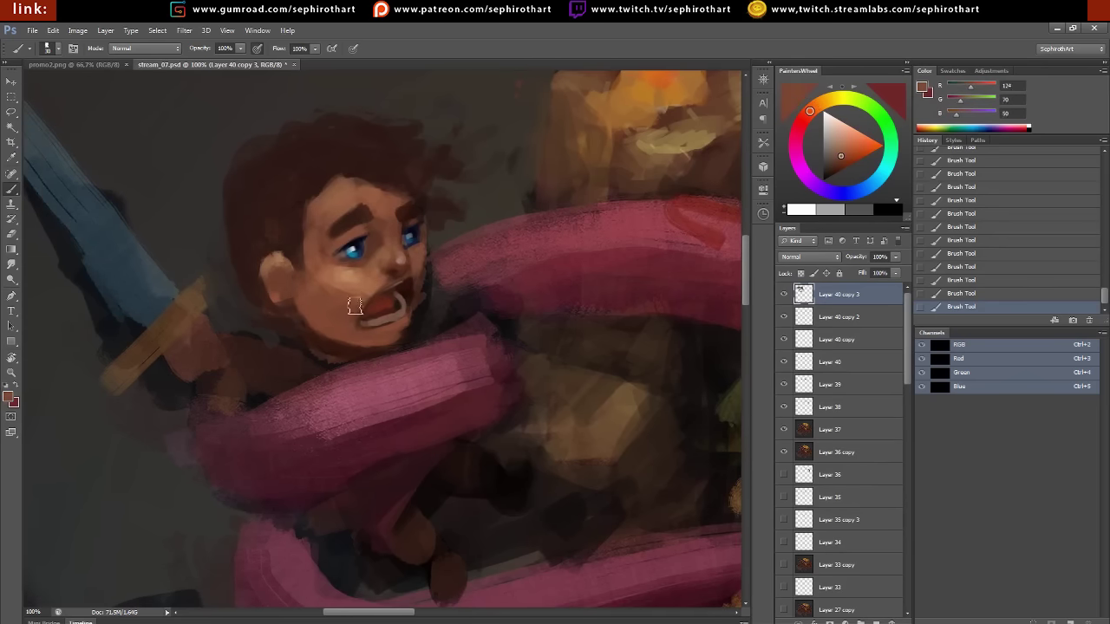
alt+click(418, 301)
mouse_move(286, 334)
mouse_down()
mouse_move(269, 325)
mouse_move(272, 305)
mouse_up()
key(x)
alt+click(422, 303)
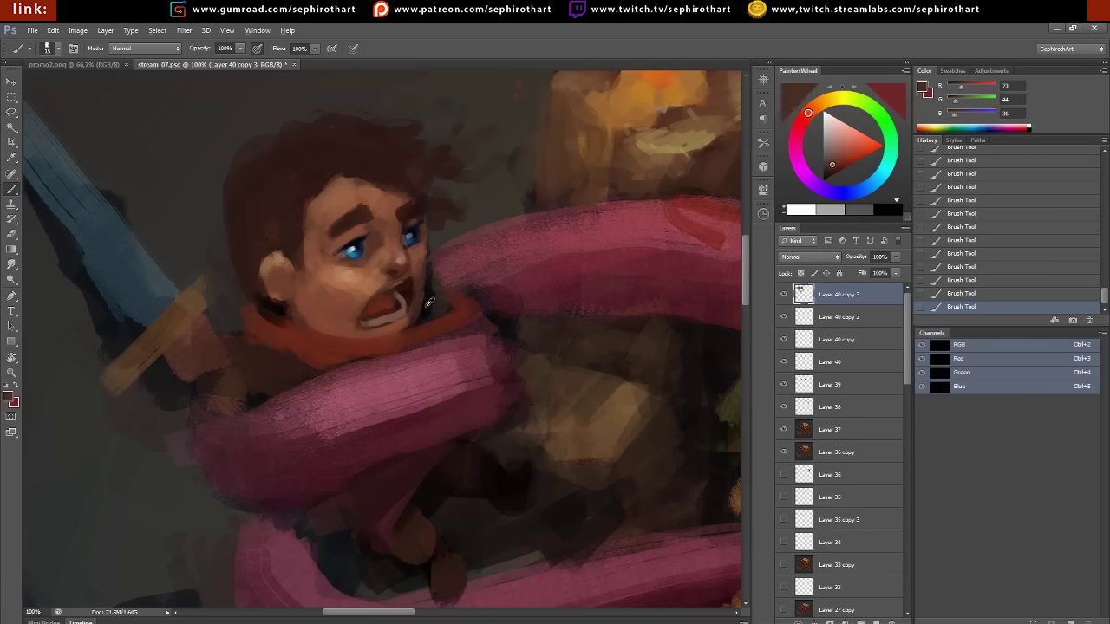
alt+click(431, 291)
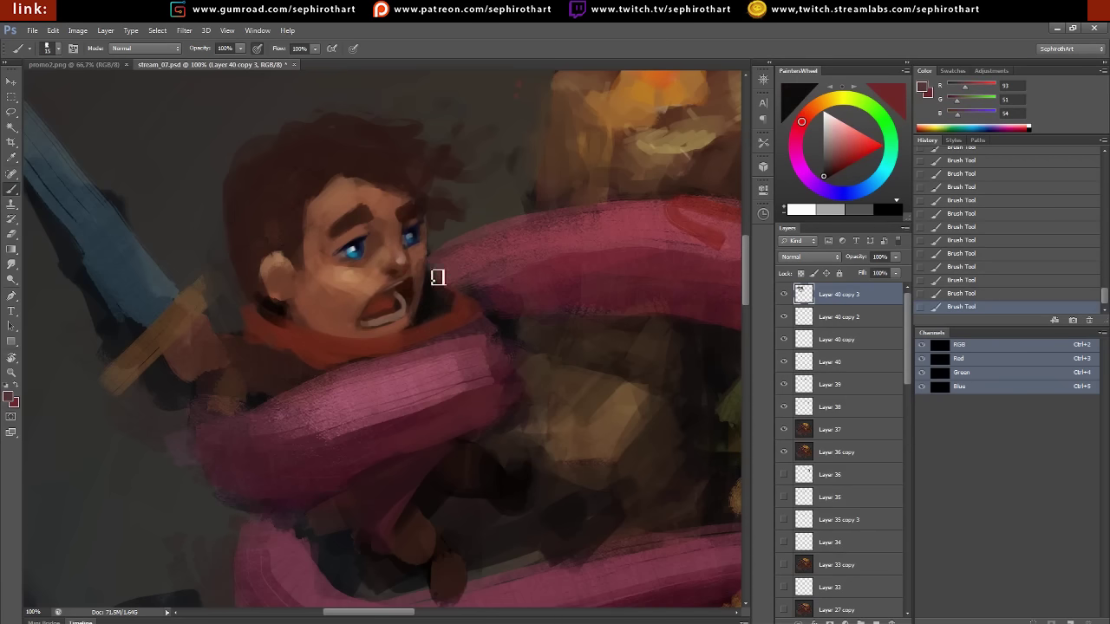
alt+click(441, 314)
alt+click(438, 319)
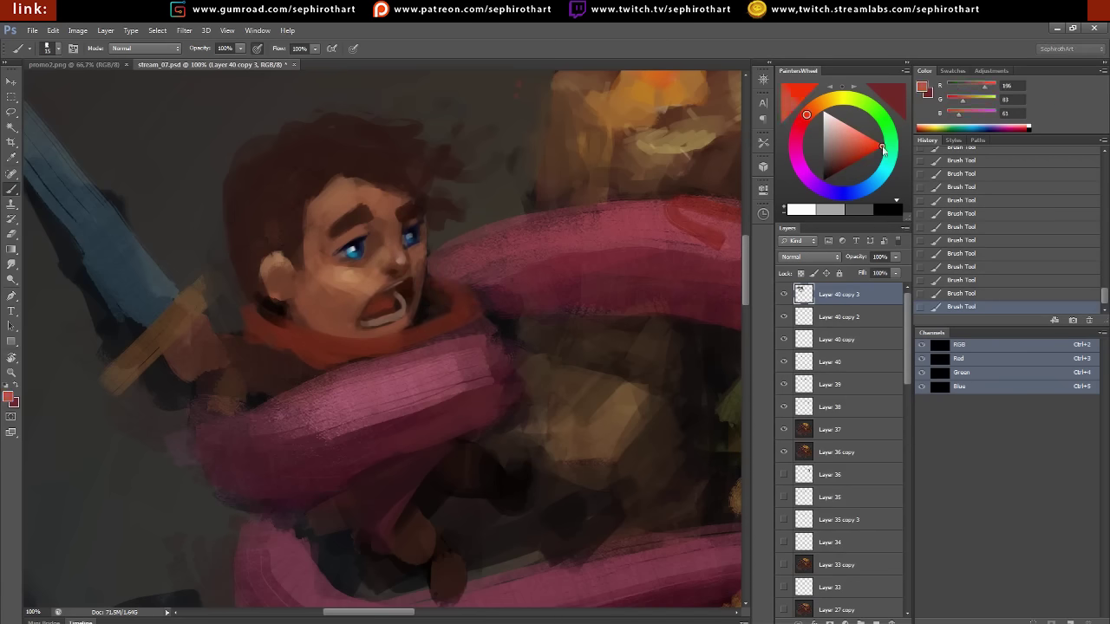
drag(279, 332, 461, 309)
Paint the dark fist shape and tan knuckles on the sword hand
alt+click(271, 350)
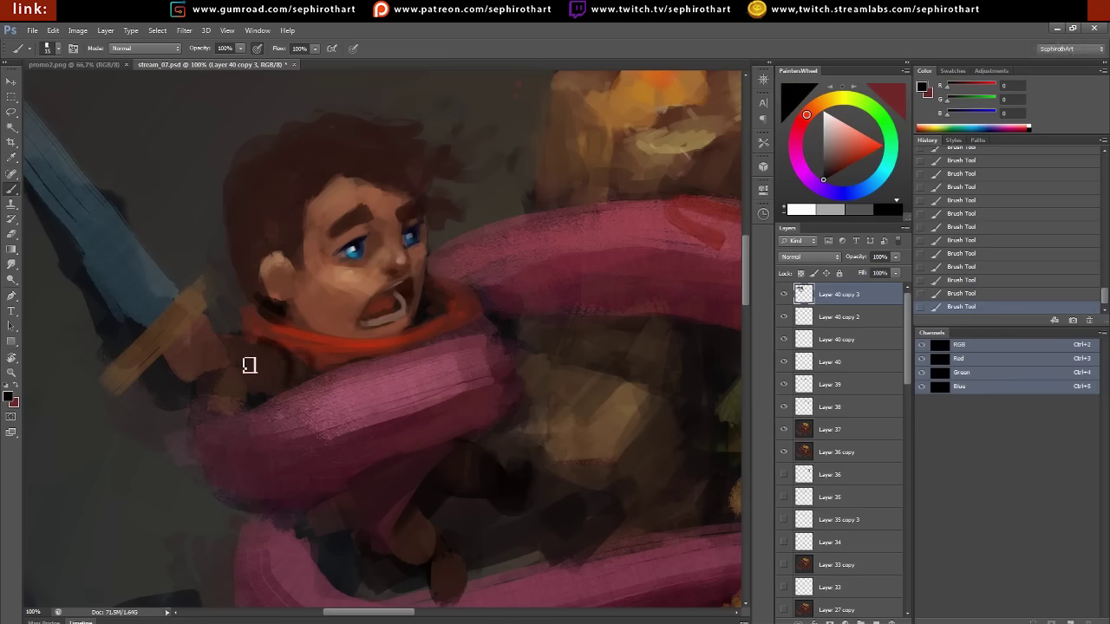
mouse_move(204, 316)
mouse_down()
mouse_move(193, 349)
mouse_move(216, 391)
mouse_up()
alt+click(183, 337)
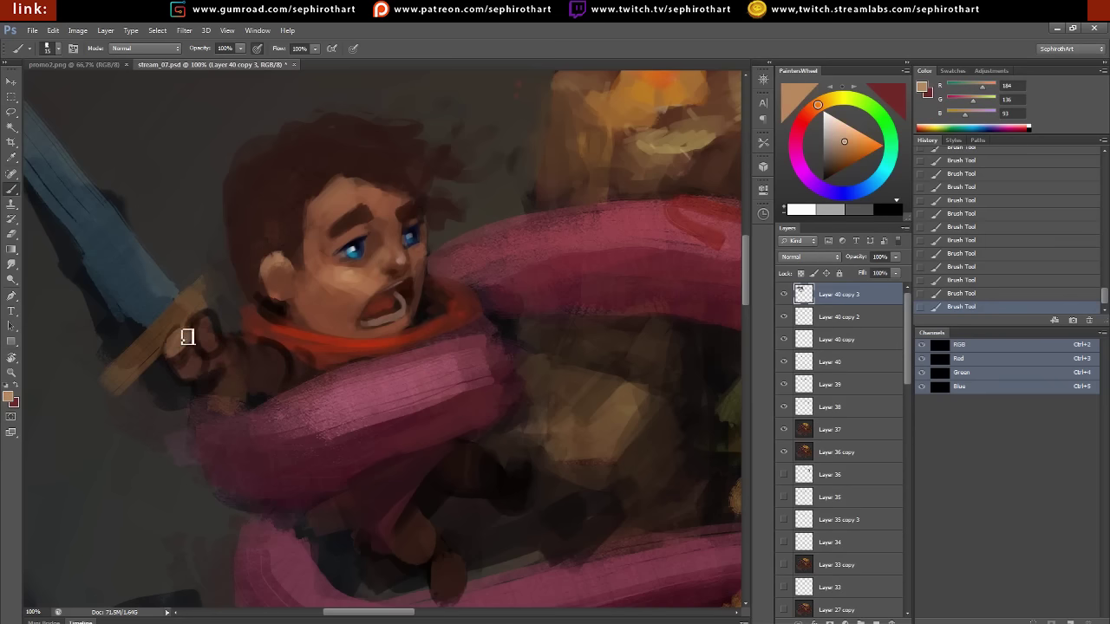
mouse_move(183, 338)
mouse_down()
mouse_move(204, 386)
mouse_move(338, 374)
mouse_move(304, 396)
mouse_move(347, 399)
mouse_up()
Paint warm-brown fingers clutching the tongue, outlined with near-black strokes
alt+click(316, 344)
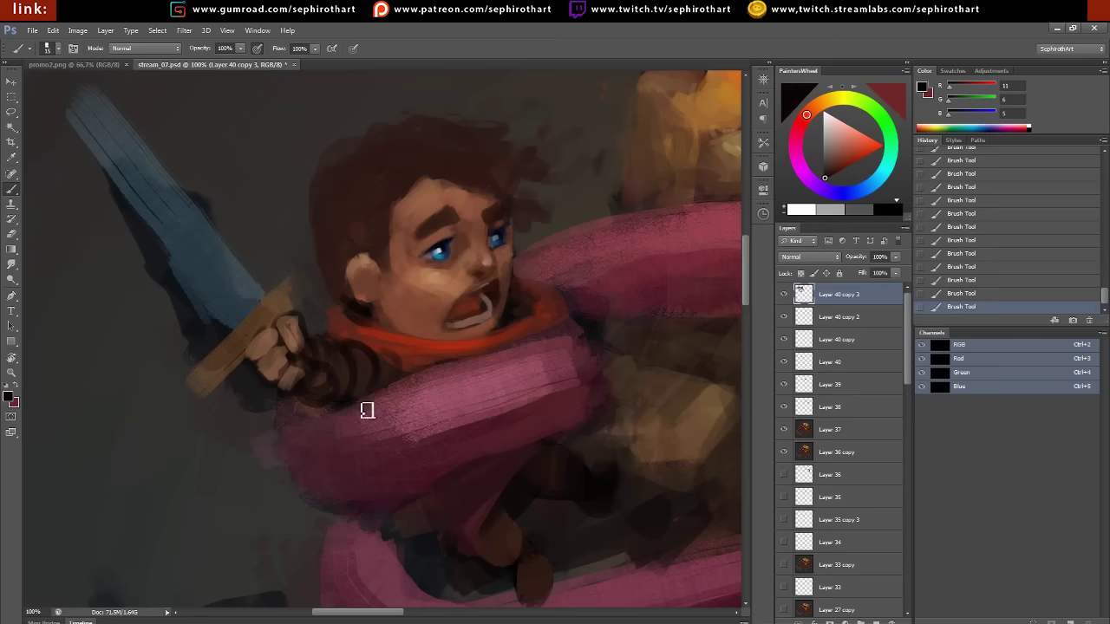
mouse_move(516, 342)
mouse_down()
mouse_move(542, 329)
mouse_move(503, 349)
mouse_move(551, 334)
mouse_move(530, 362)
mouse_move(561, 340)
mouse_up()
alt+click(512, 345)
alt+click(508, 361)
alt+click(551, 330)
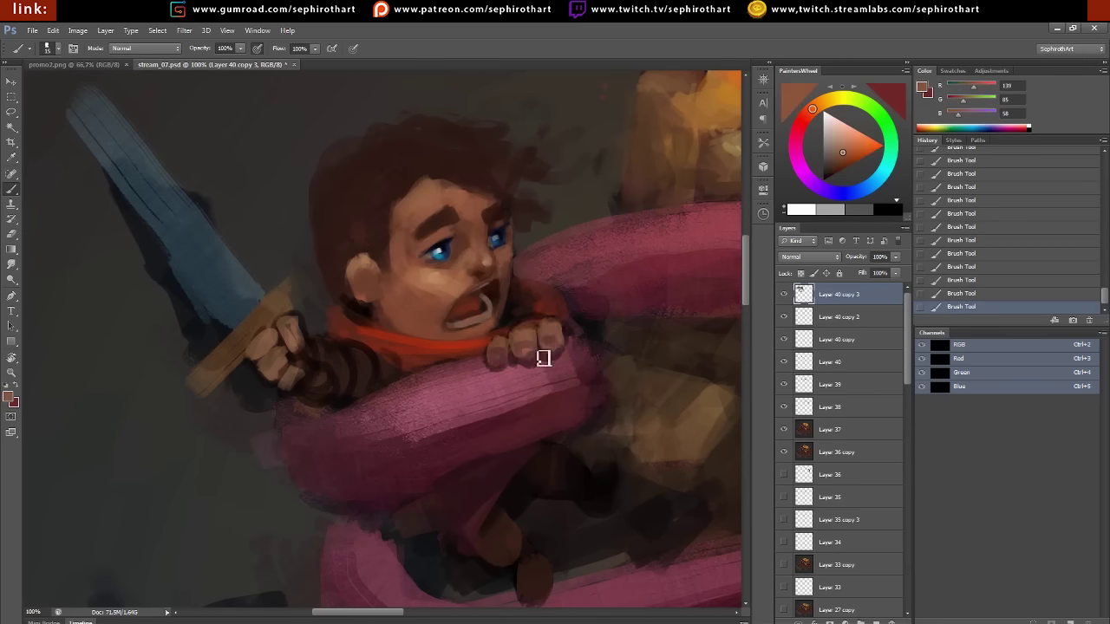
alt+click(520, 338)
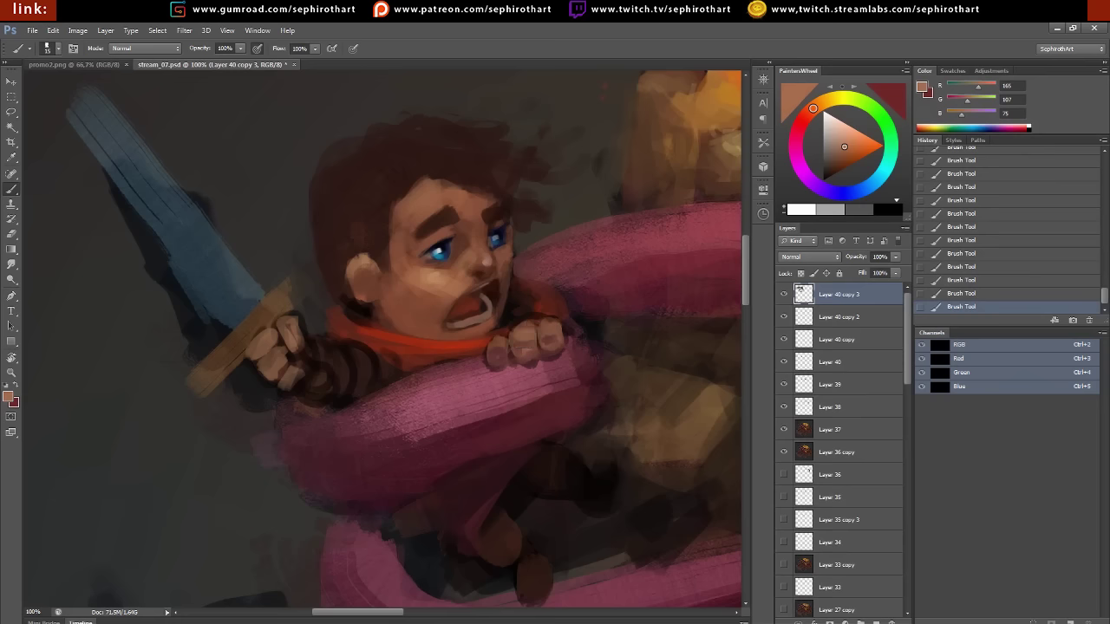
Darken the adventurer's left eyebrow with dark brown
alt+click(480, 276)
drag(848, 149, 880, 144)
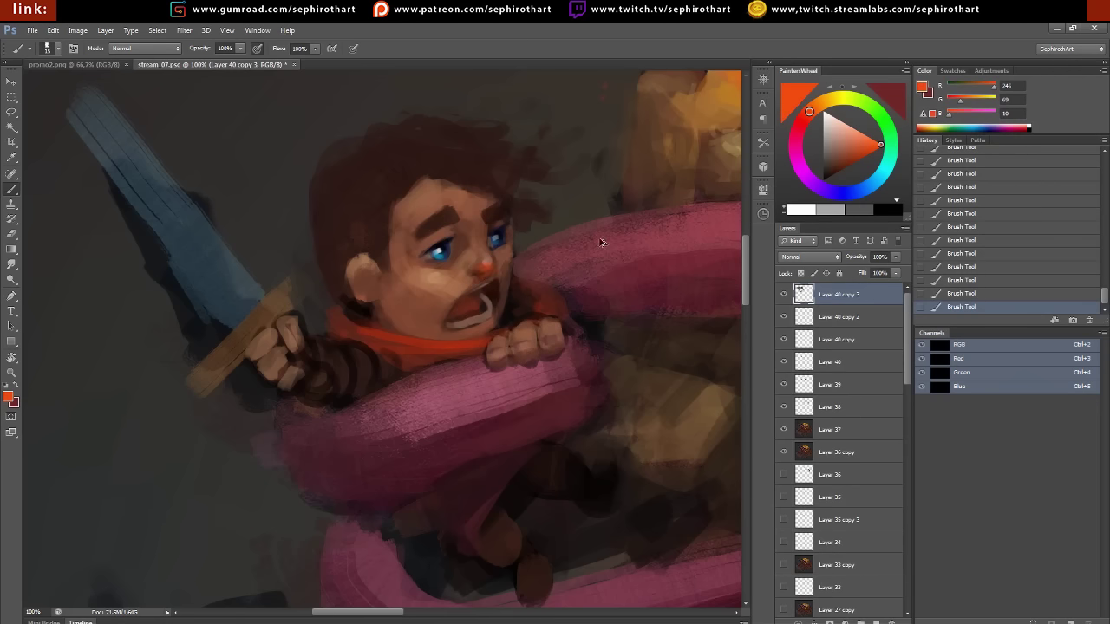
alt+click(488, 270)
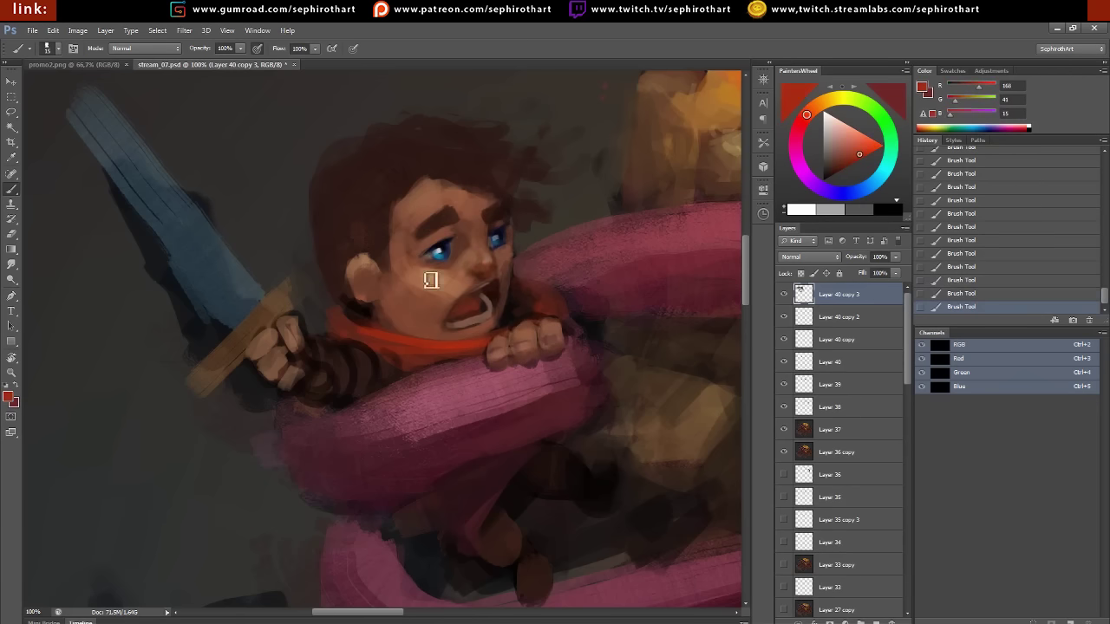
alt+click(451, 286)
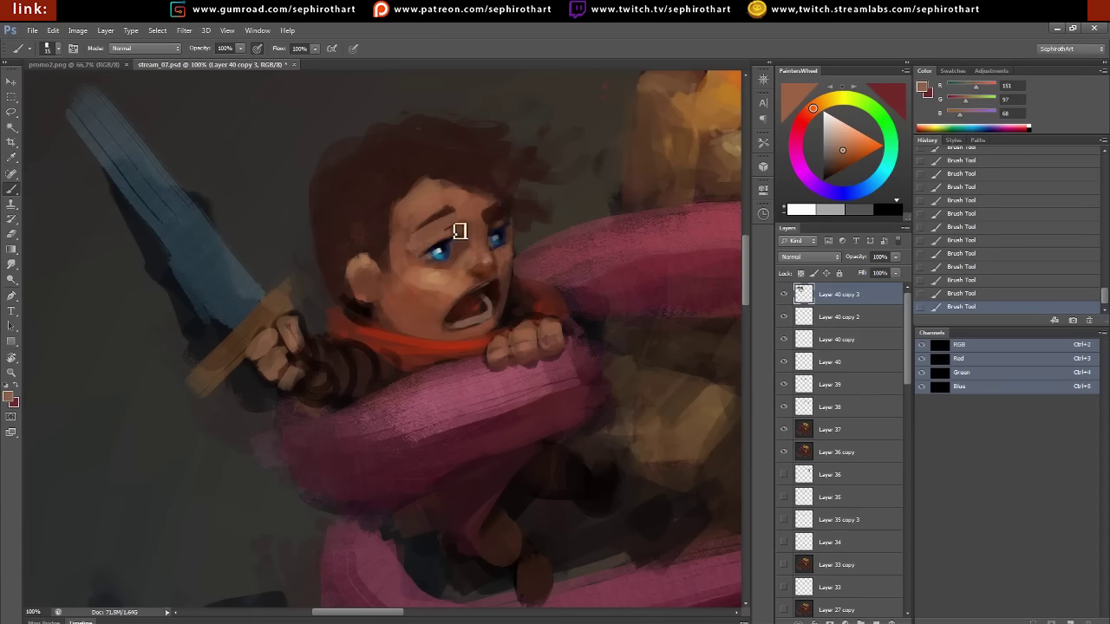
alt+click(490, 218)
drag(418, 224, 437, 231)
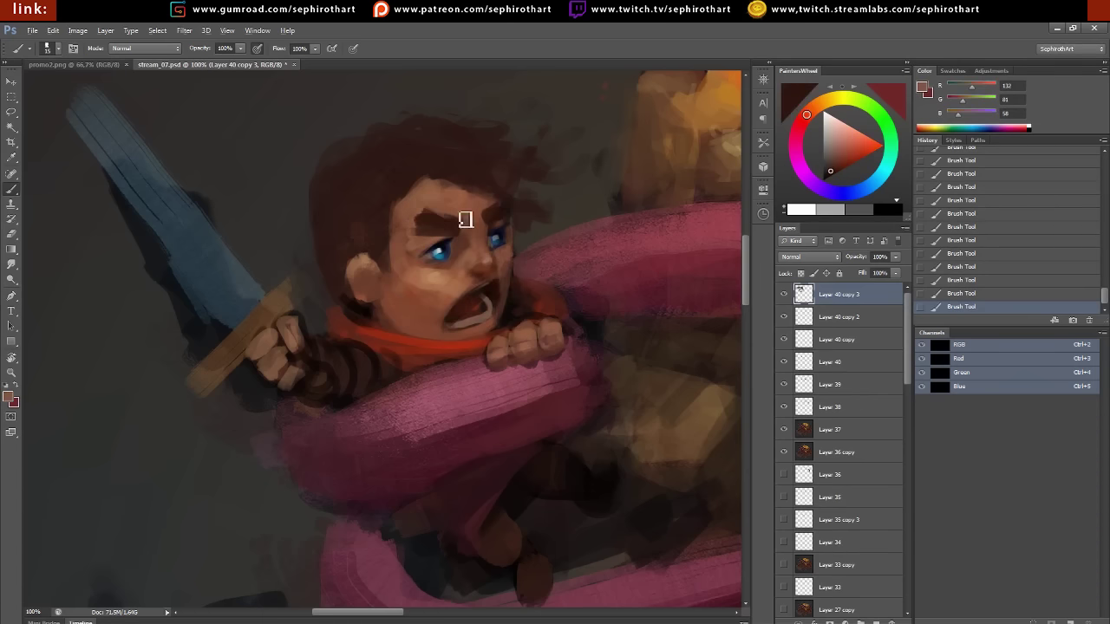
Add lighter strands to the hair and reshape its left and top edge
alt+click(385, 185)
mouse_move(382, 174)
mouse_down()
mouse_move(511, 117)
mouse_move(381, 169)
mouse_up()
alt+click(512, 179)
mouse_move(436, 143)
mouse_down()
mouse_move(346, 179)
mouse_move(359, 169)
mouse_move(313, 206)
mouse_up()
alt+click(367, 198)
alt+click(329, 183)
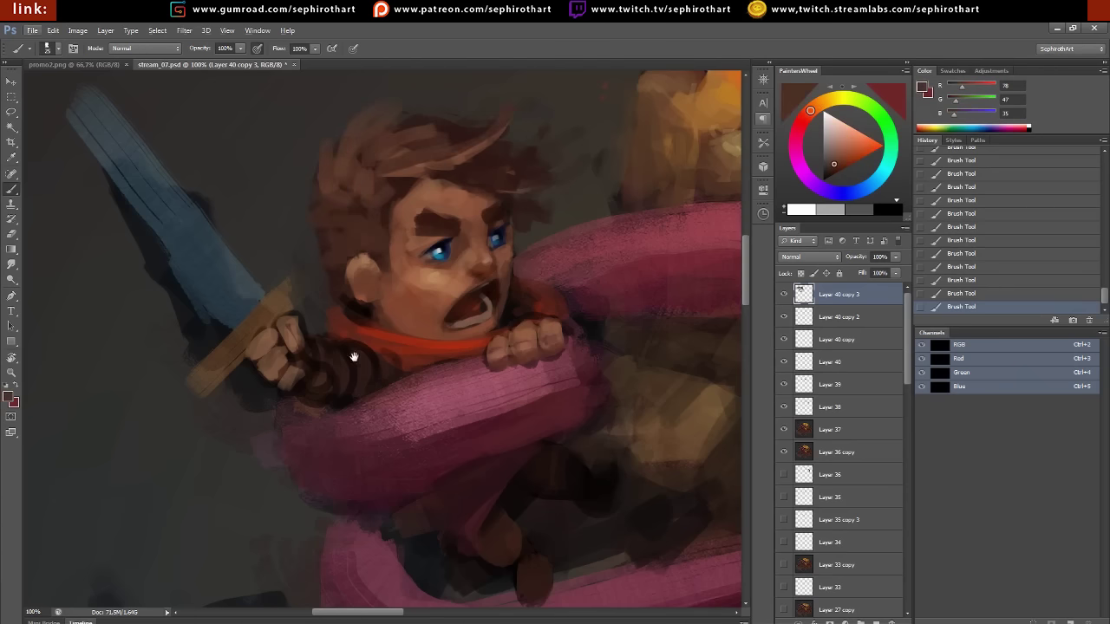
Paint the sword crossguard and pommel bright orange and the grip red
drag(354, 357, 451, 357)
click(820, 104)
drag(846, 151, 869, 144)
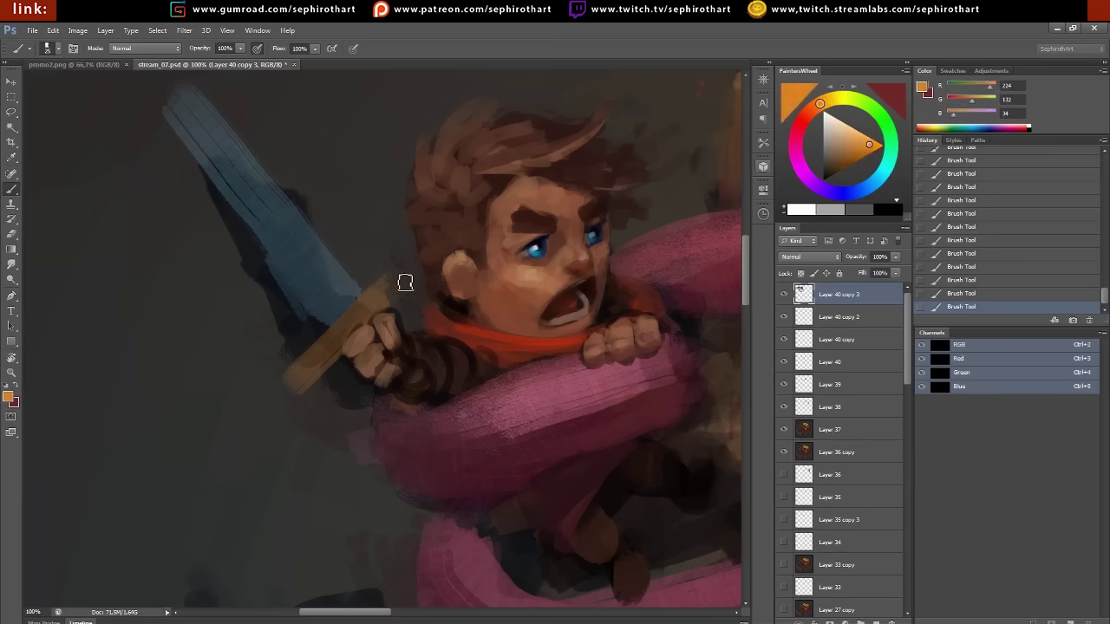
drag(405, 282, 319, 353)
drag(384, 297, 400, 275)
alt+click(552, 317)
mouse_move(420, 397)
mouse_down()
mouse_move(380, 334)
mouse_move(370, 374)
mouse_up()
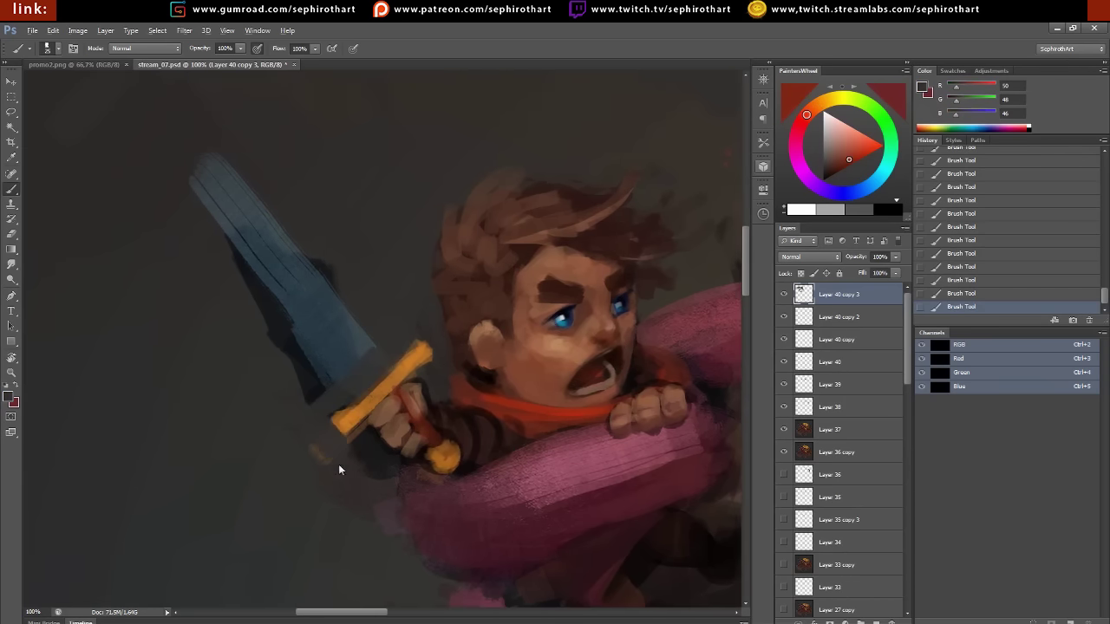
alt+click(382, 468)
Paint the sword blade light blue from tip to hilt
key(r)
drag(350, 328, 559, 390)
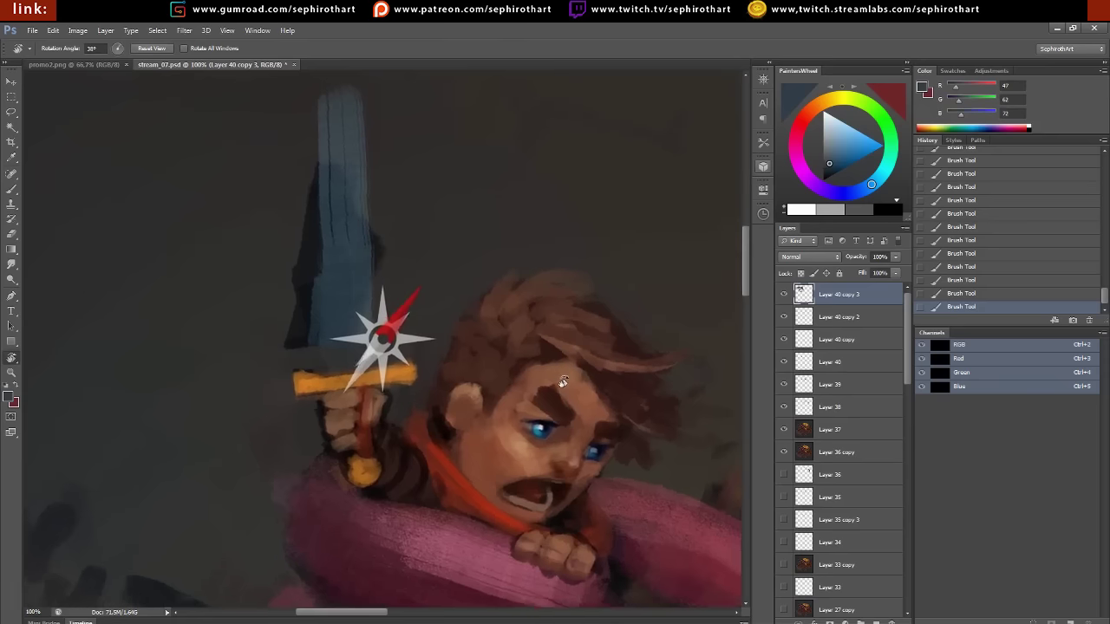
key(b)
key(Escape)
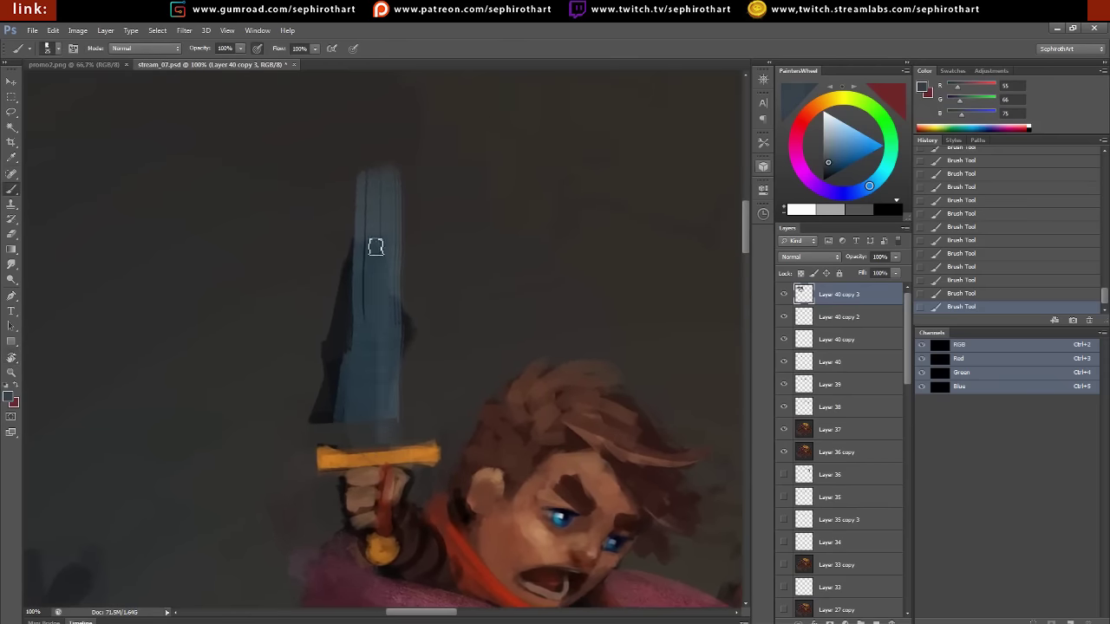
mouse_move(381, 167)
mouse_down()
mouse_move(390, 221)
mouse_move(416, 243)
mouse_up()
drag(360, 182, 373, 329)
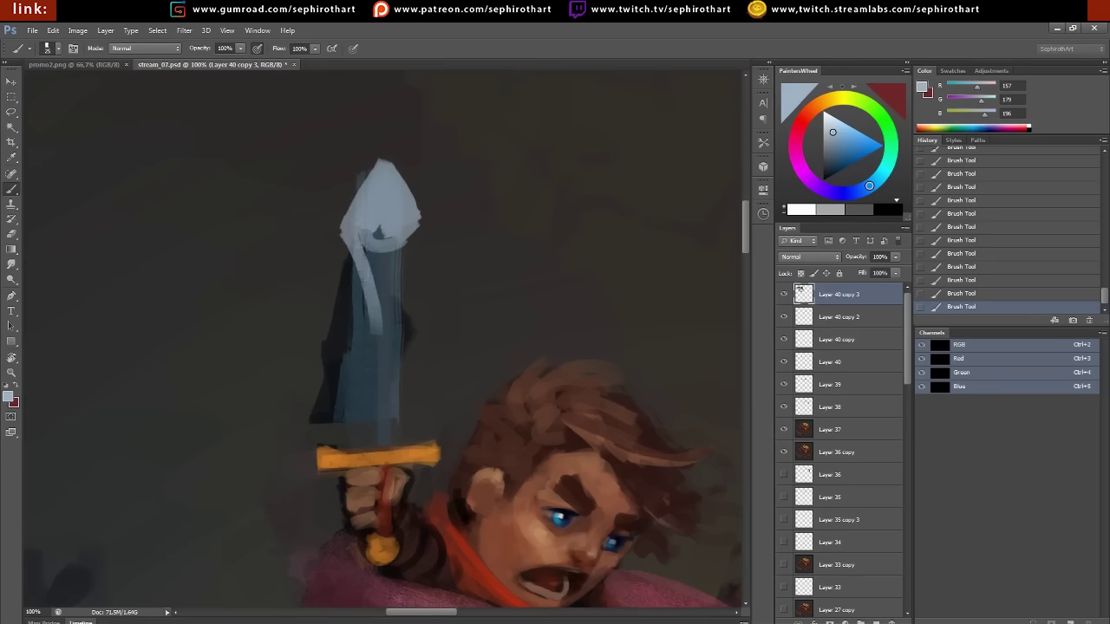
drag(373, 225, 381, 407)
drag(398, 208, 407, 417)
mouse_move(408, 355)
mouse_down()
mouse_move(381, 434)
mouse_move(407, 438)
mouse_up()
Lasso the blade onto its own layer, re-angle it, and paint orange at the crossguard join
key(l)
key(Return)
drag(361, 256, 368, 272)
key(ctrl+x)
key(ctrl+shift+v)
drag(432, 297, 520, 322)
key(ctrl+t)
key(Return)
key(Left)
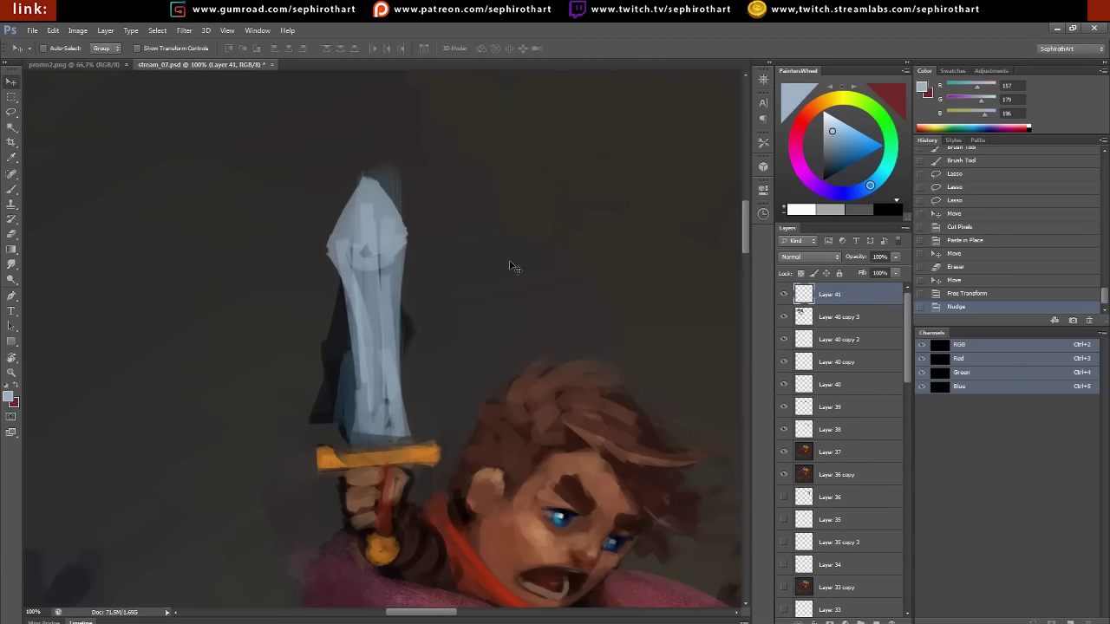
key(b)
alt+click(386, 446)
drag(368, 440, 423, 440)
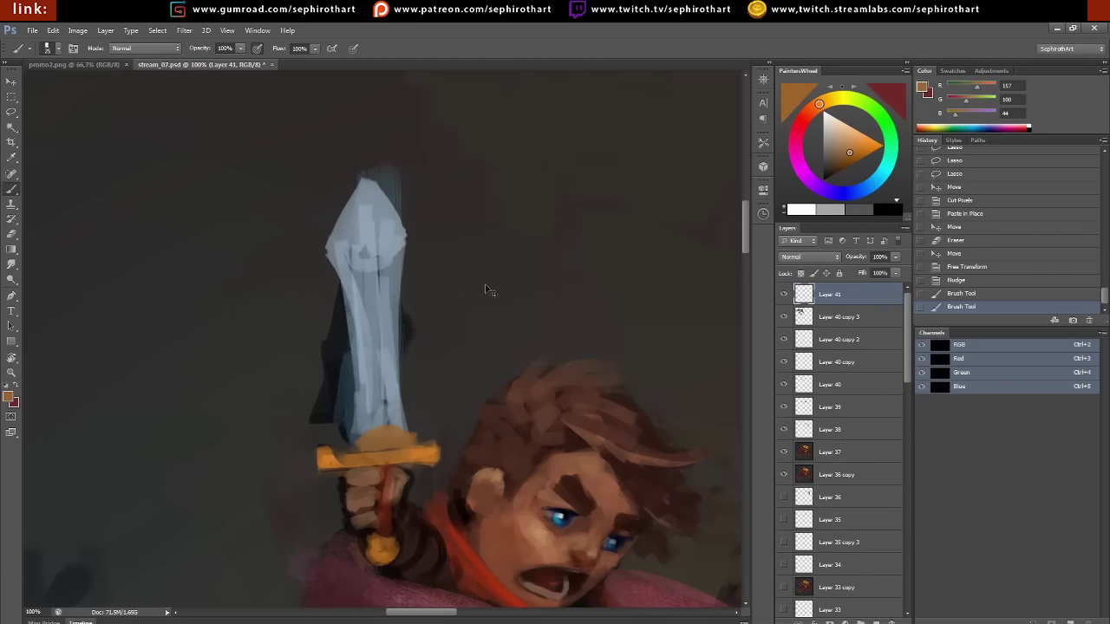
Rotate the blade slightly clockwise with Free Transform
key(ctrl+t)
mouse_move(486, 182)
mouse_down()
mouse_move(538, 191)
mouse_move(407, 243)
mouse_up()
key(l)
key(Return)
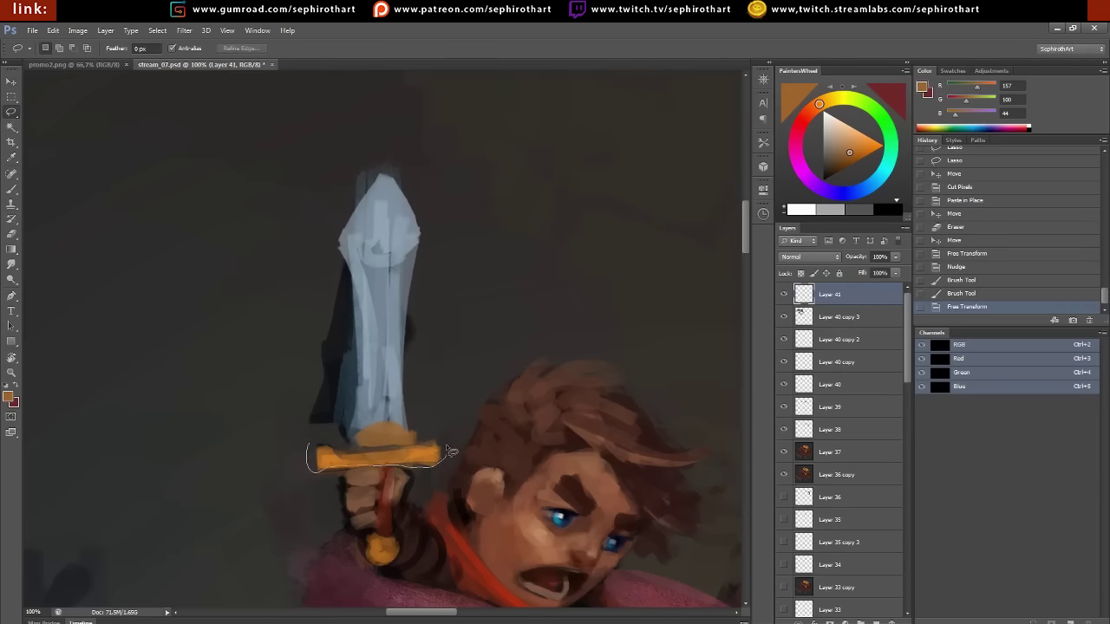
Cut the crossguard to its own layer, rotate it to match the blade, and stack it above
key(Up)
key(ctrl+x)
key(ctrl+shift+v)
key(ctrl+t)
drag(508, 272, 515, 291)
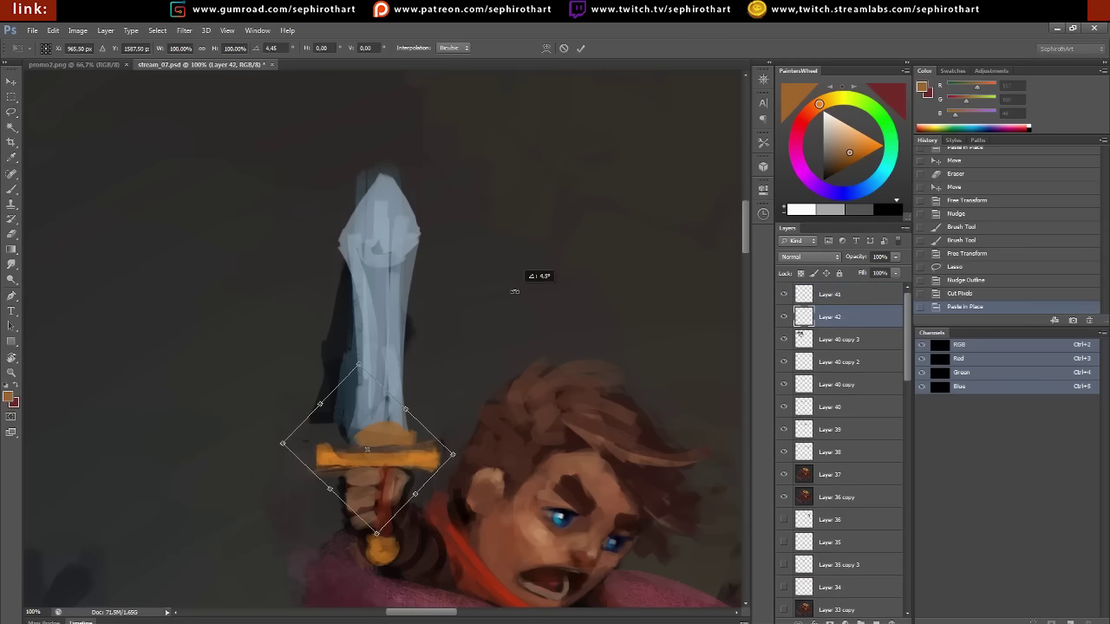
key(v)
key(Return)
key(ctrl+bracketright)
key(Up)
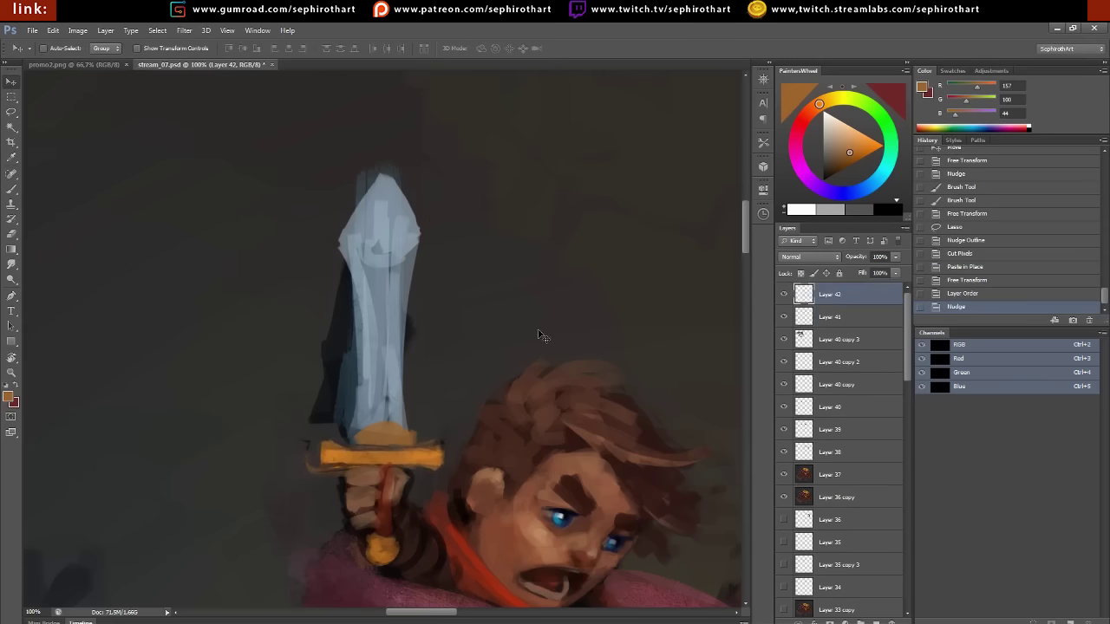
Repaint the blade edges in dark grey, with light blue highlights and blue-grey shading
key(r)
drag(450, 380, 412, 320)
key(b)
alt+click(412, 320)
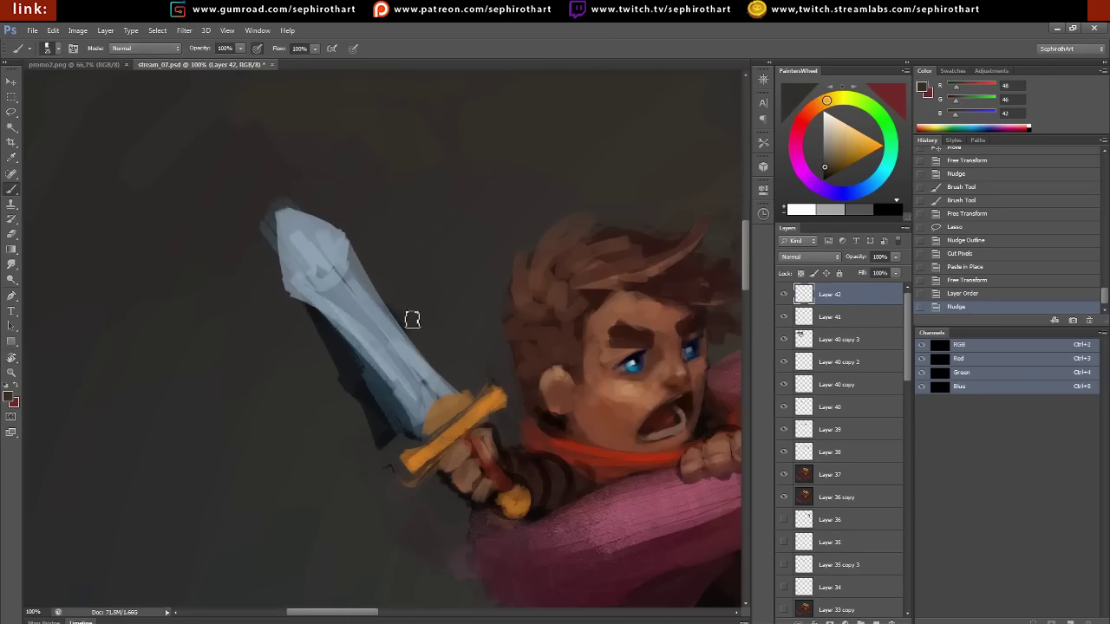
drag(282, 277, 268, 208)
drag(299, 304, 334, 346)
alt+click(347, 347)
mouse_move(312, 295)
mouse_down()
mouse_move(398, 399)
mouse_move(416, 403)
mouse_move(354, 347)
mouse_up()
alt+click(420, 408)
drag(293, 249, 338, 304)
Brush darker and lighter pink strokes onto the tongue, then zoom out to the whole scene
drag(449, 491, 269, 433)
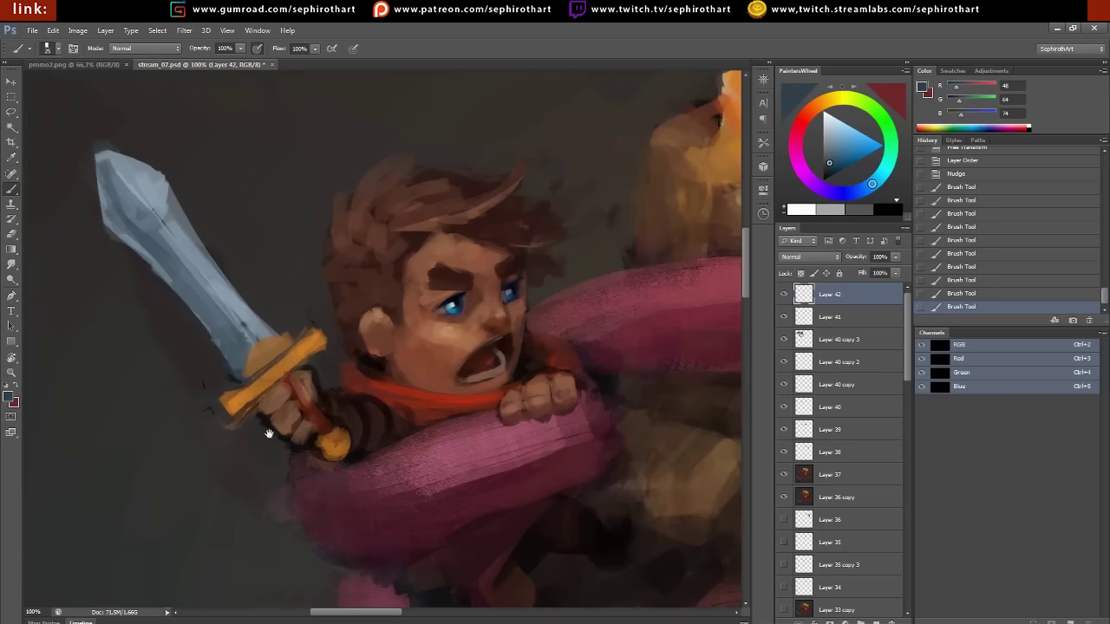
alt+click(476, 451)
mouse_move(477, 451)
mouse_down()
mouse_move(372, 506)
mouse_move(381, 468)
mouse_move(470, 439)
mouse_up()
alt+click(470, 438)
drag(434, 512, 372, 524)
key(r)
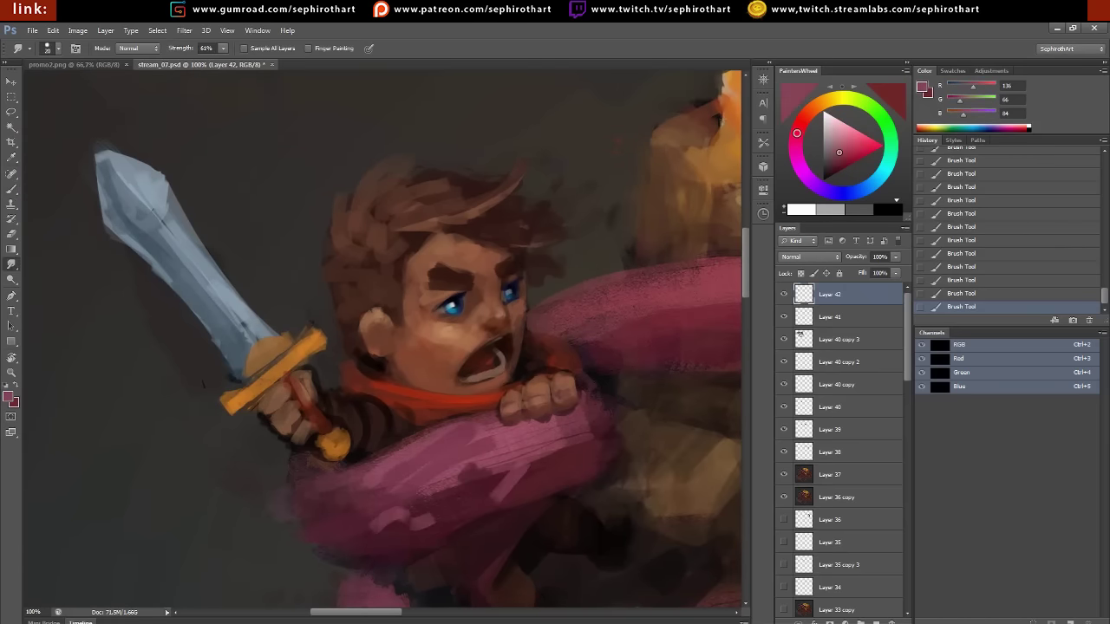
key(z)
drag(346, 365, 217, 365)
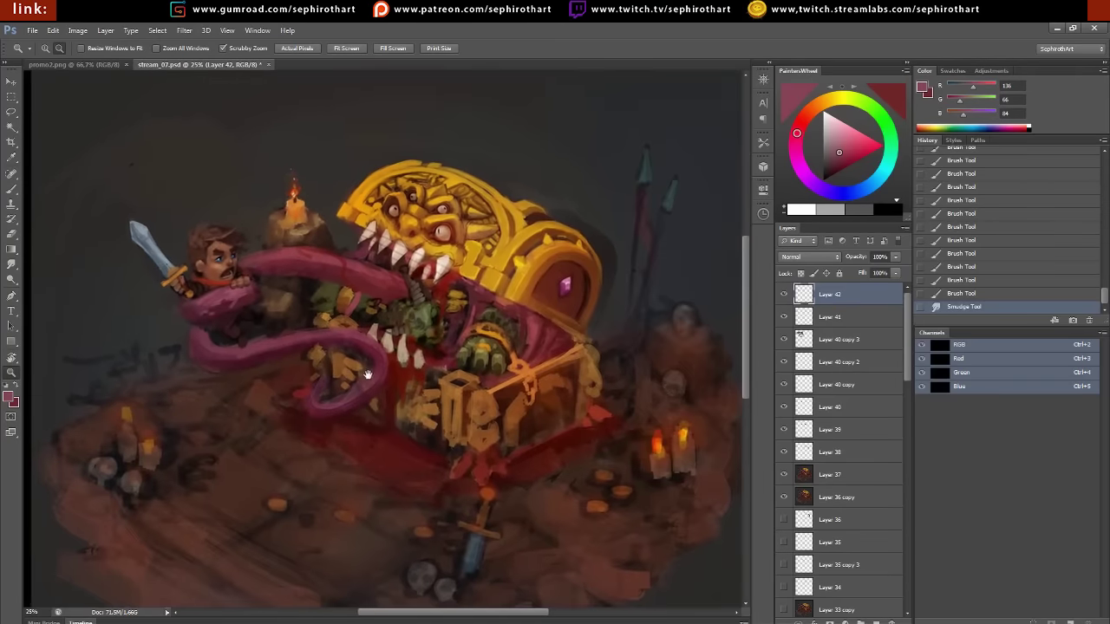
Outline the lock on the chest front in yellow sampled from the gold
mouse_move(449, 385)
mouse_down()
mouse_move(425, 338)
mouse_move(399, 329)
mouse_up()
key(b)
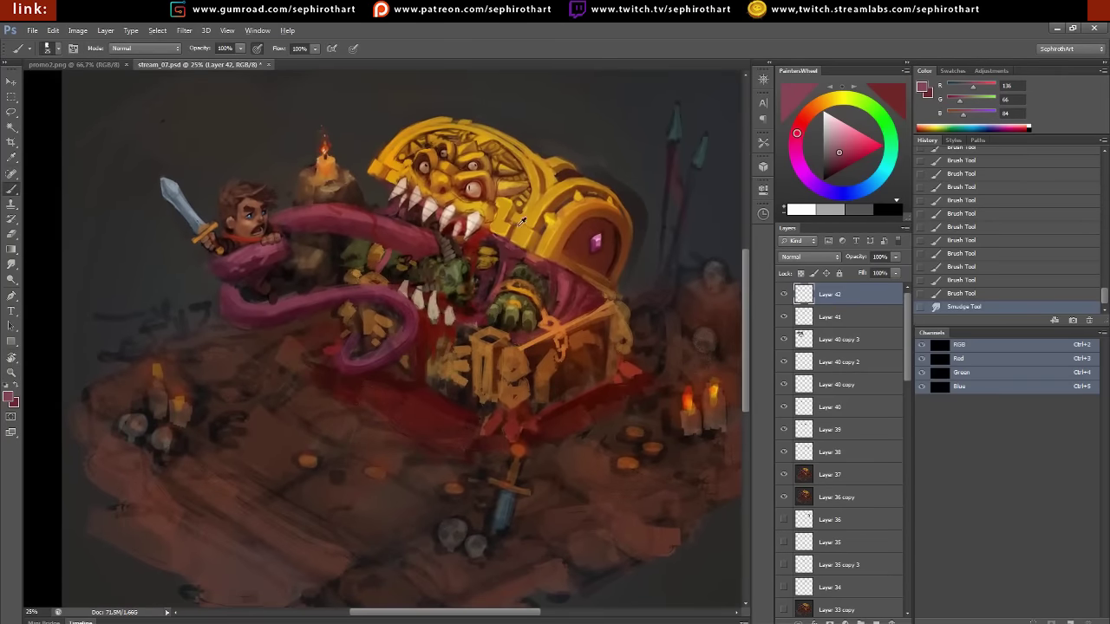
alt+click(550, 220)
mouse_move(483, 378)
mouse_down()
mouse_move(503, 335)
mouse_move(494, 361)
mouse_move(484, 346)
mouse_move(489, 404)
mouse_up()
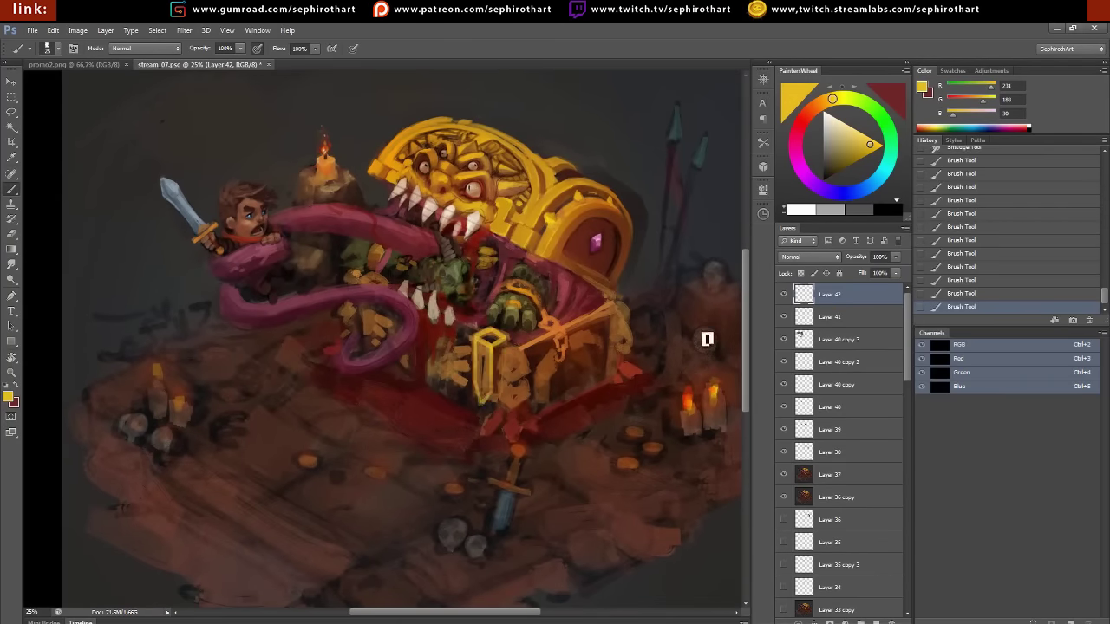
Copy the yellow lock outline onto the chest's left side
key(l)
drag(475, 328, 474, 407)
key(ctrl+c)
key(ctrl+shift+v)
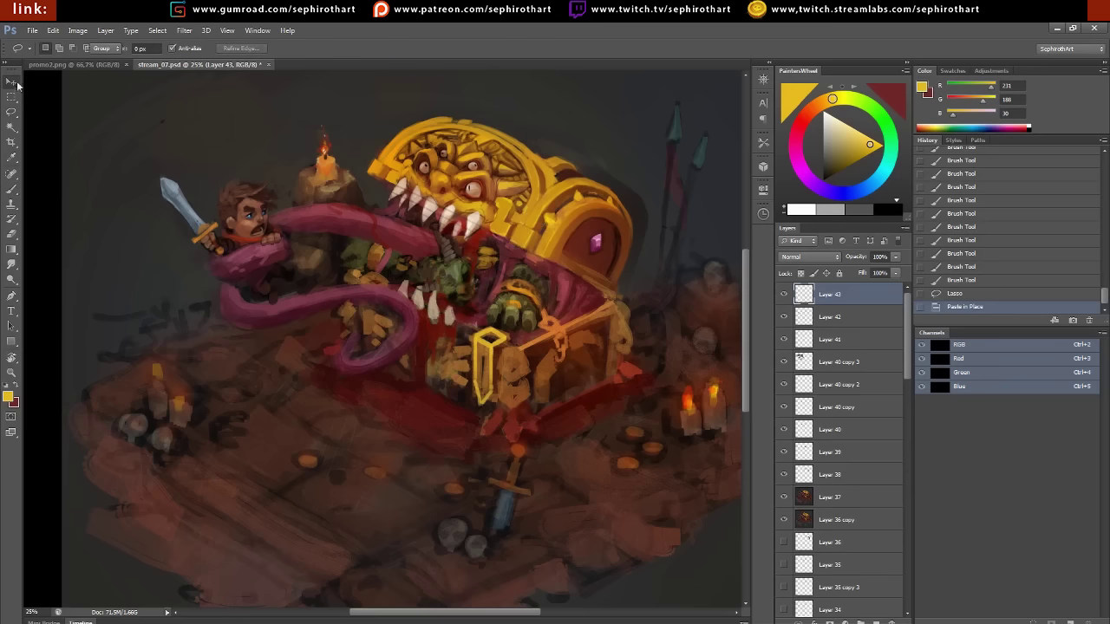
click(11, 80)
drag(486, 364, 375, 308)
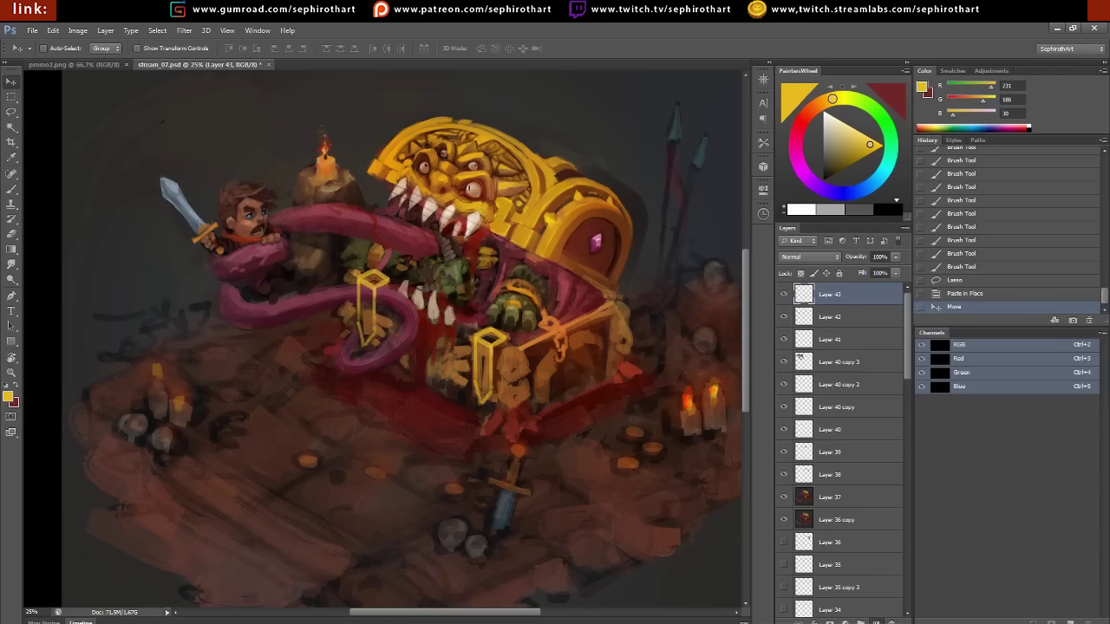
On a new layer, add yellow detail to the front and left locks
key(ctrl+shift+alt+n)
key(b)
mouse_move(510, 349)
mouse_down()
mouse_move(471, 315)
mouse_move(467, 346)
mouse_up()
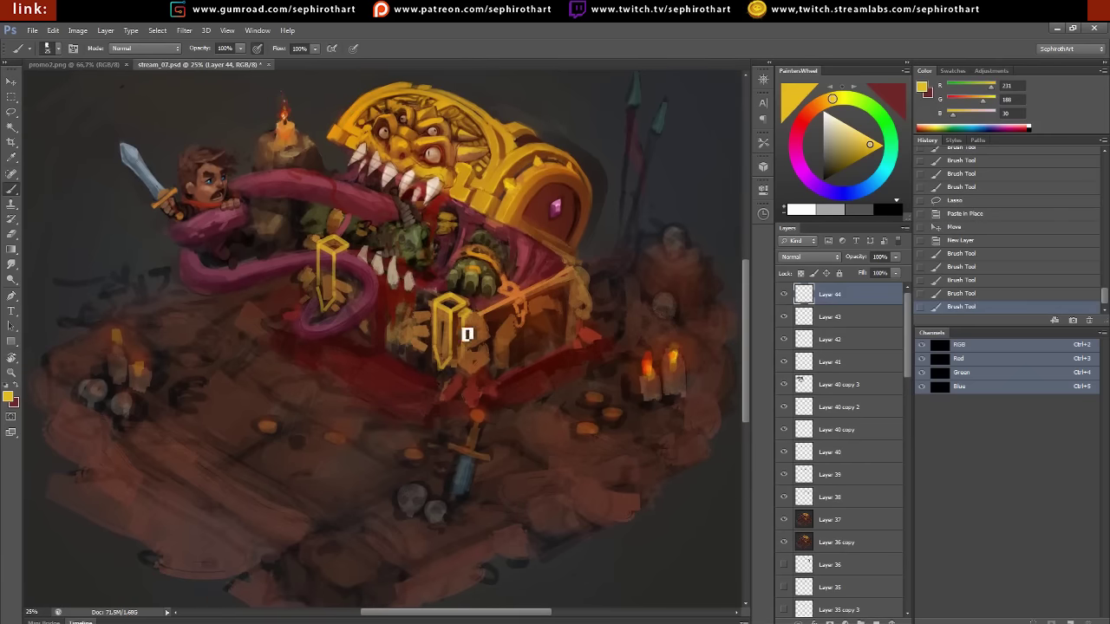
mouse_move(326, 251)
mouse_down()
mouse_move(327, 236)
mouse_move(346, 228)
mouse_move(322, 244)
mouse_move(312, 233)
mouse_up()
key(e)
key(b)
Add pale lavender highlights, tan fill and yellow accents to the locks
alt+click(469, 309)
click(854, 192)
click(831, 124)
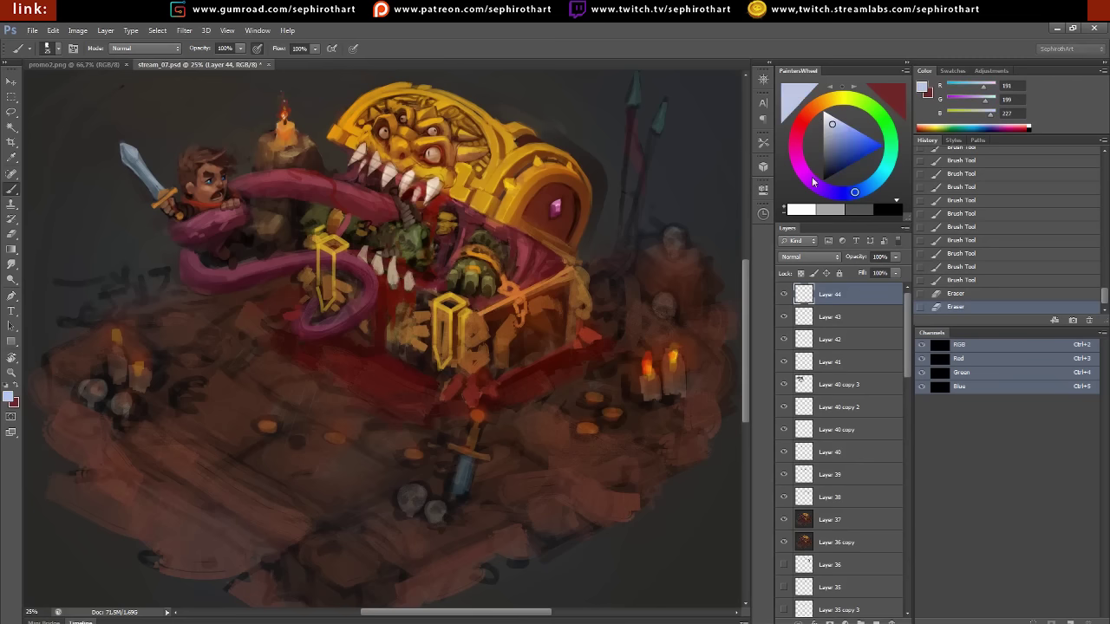
alt+click(480, 369)
mouse_move(491, 324)
mouse_down()
mouse_move(473, 336)
mouse_move(475, 319)
mouse_move(487, 341)
mouse_move(469, 356)
mouse_up()
alt+click(483, 326)
alt+click(477, 324)
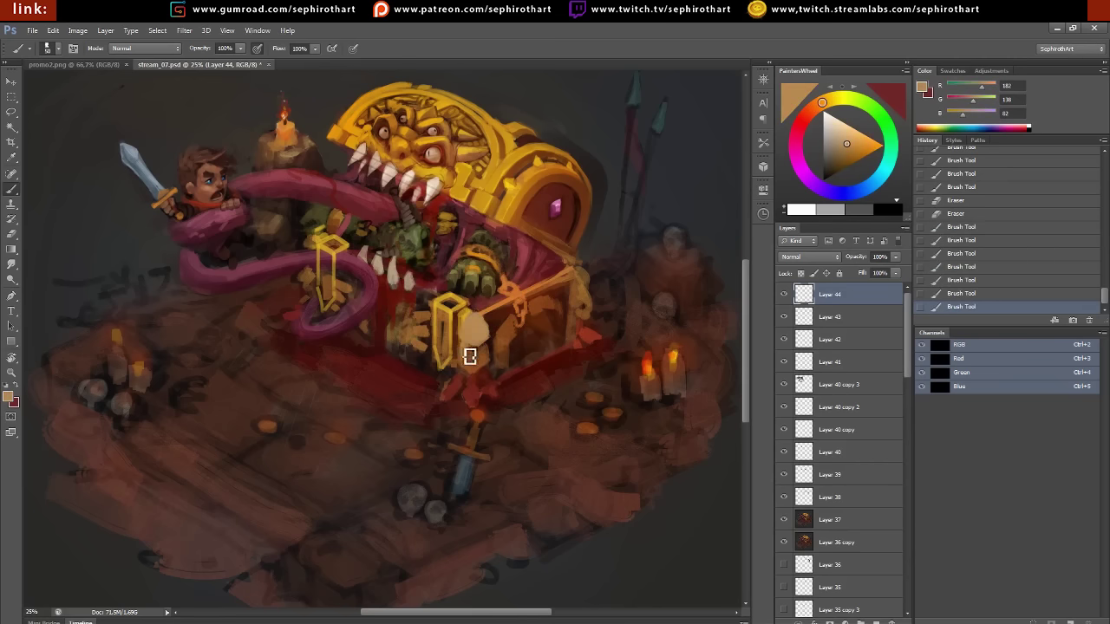
drag(328, 262, 317, 247)
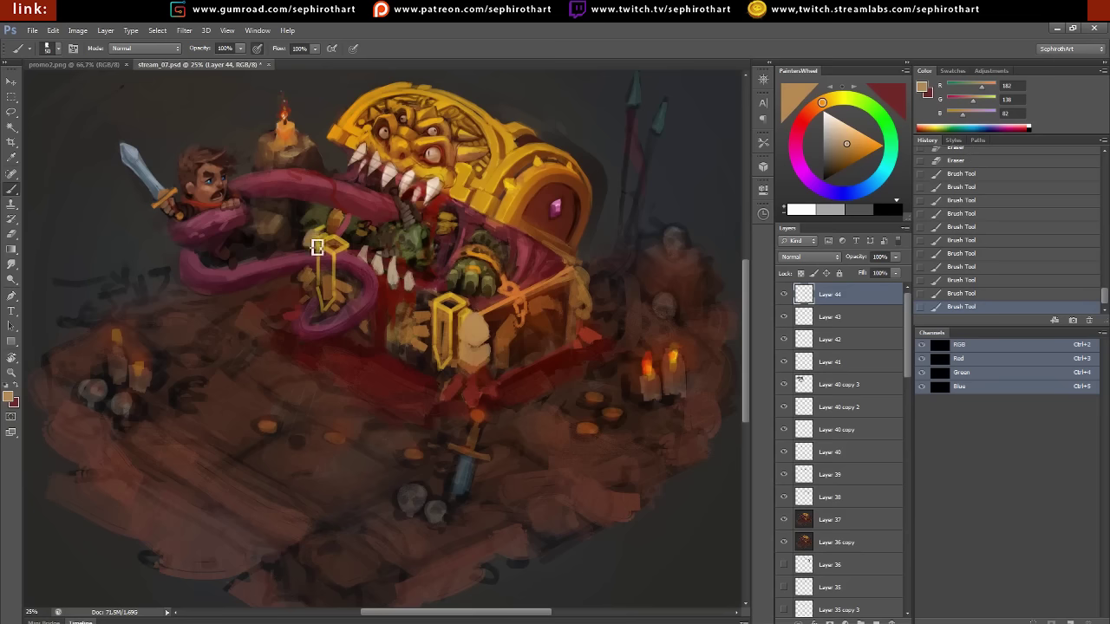
Draw parallel dark perspective lines on a new layer, merge them and lower their opacity
key(ctrl+shift+alt+n)
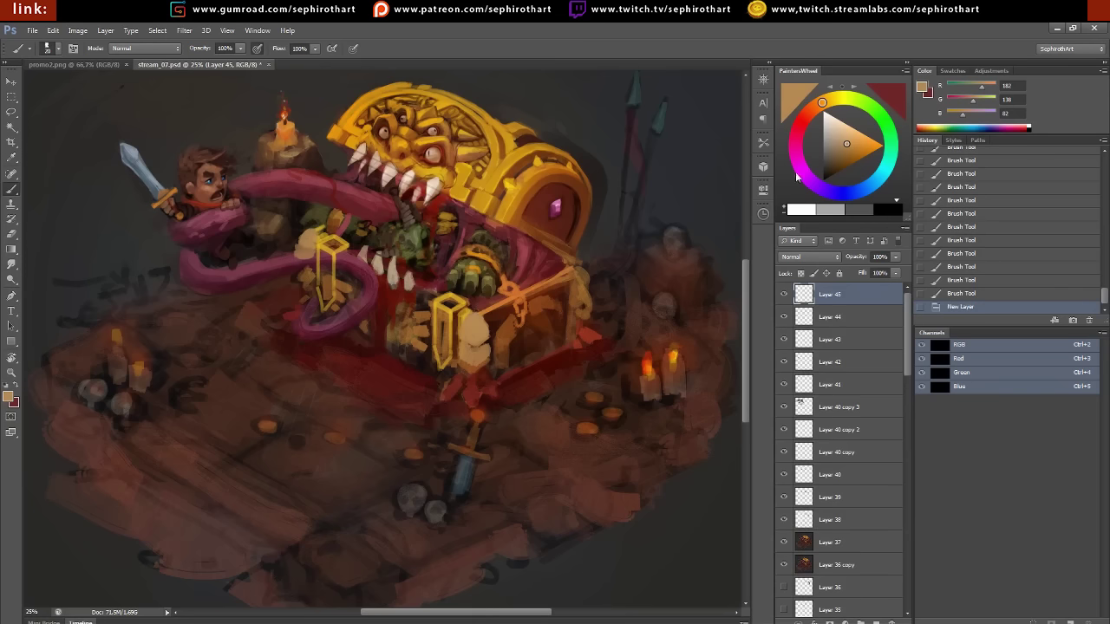
key(d)
drag(95, 359, 574, 359)
key(ctrl+t)
drag(520, 142, 534, 210)
drag(529, 161, 553, 208)
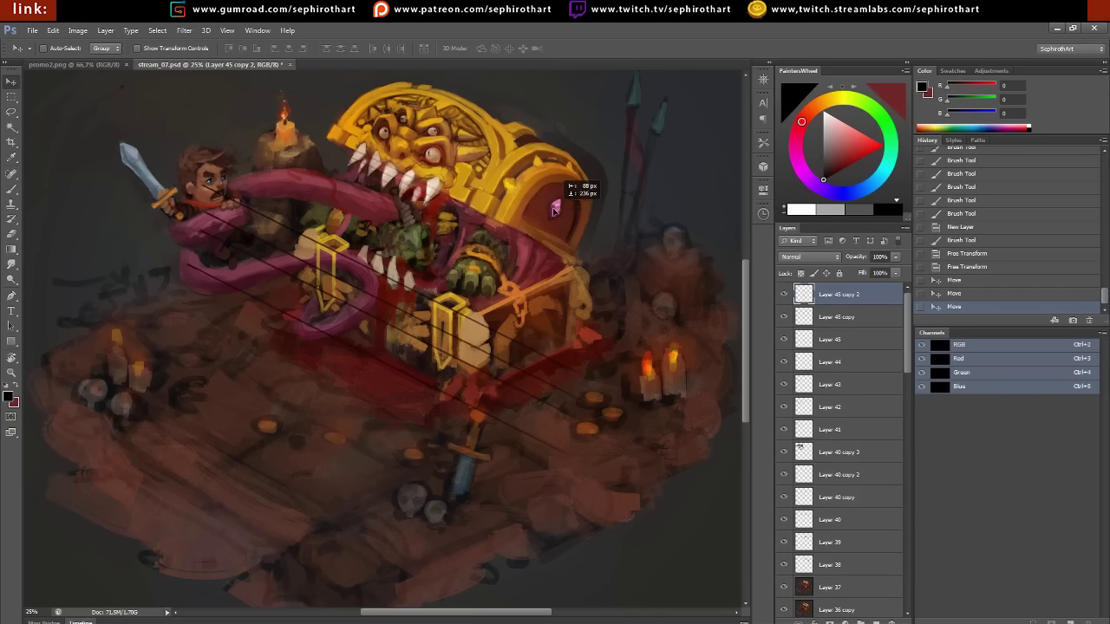
shift+click(832, 316)
key(ctrl+e)
key(ctrl+e)
click(785, 295)
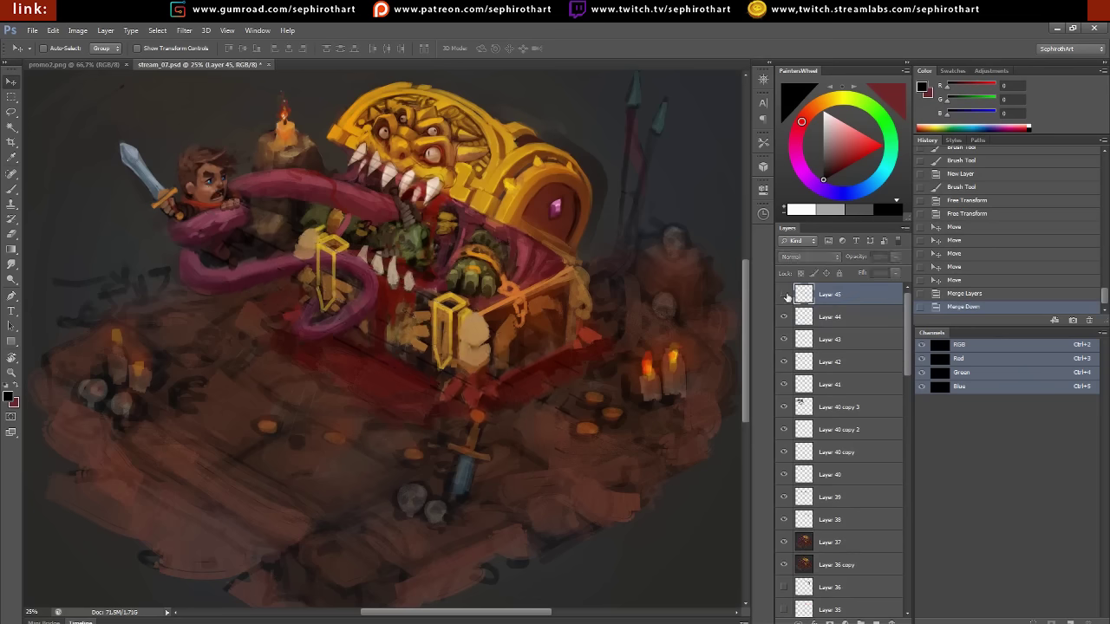
key(5)
drag(833, 316, 832, 288)
Paint tan pillars into the front and left locks
key(b)
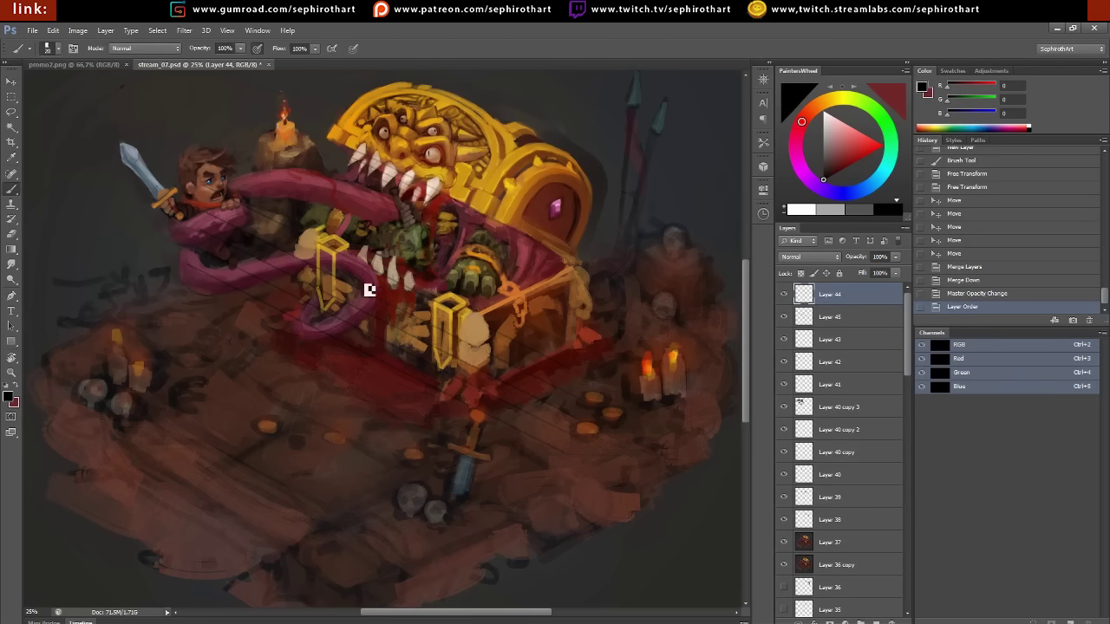
alt+click(480, 330)
drag(299, 261, 312, 275)
drag(302, 262, 321, 290)
drag(319, 284, 337, 300)
drag(460, 359, 487, 396)
Paint gold details around the front locks in sampled red, tan, yellow and brown tones
alt+click(477, 408)
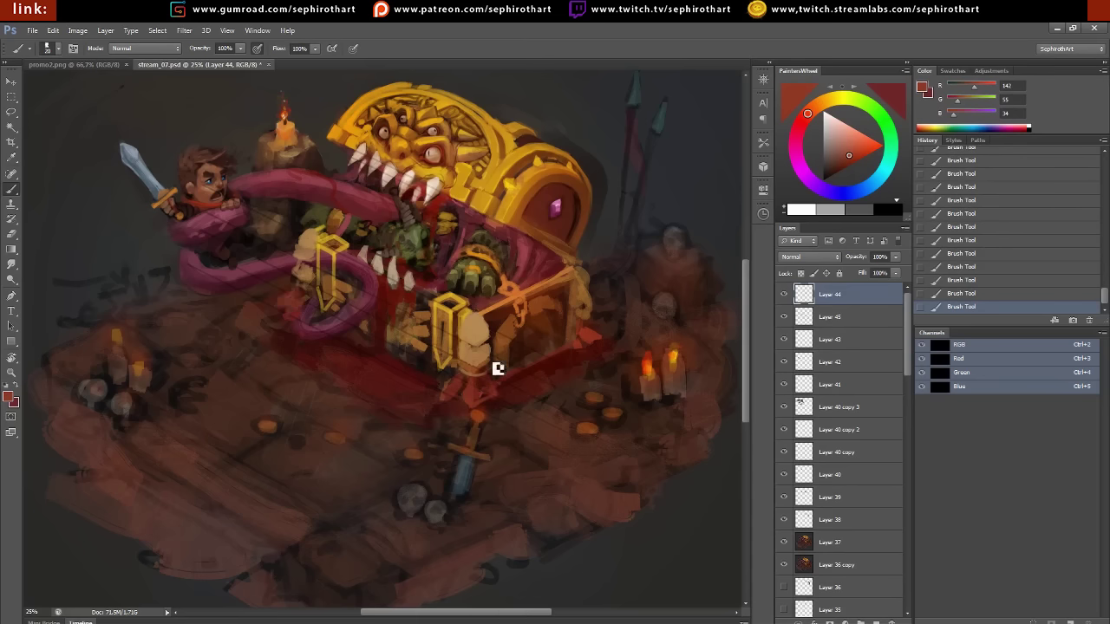
alt+click(477, 327)
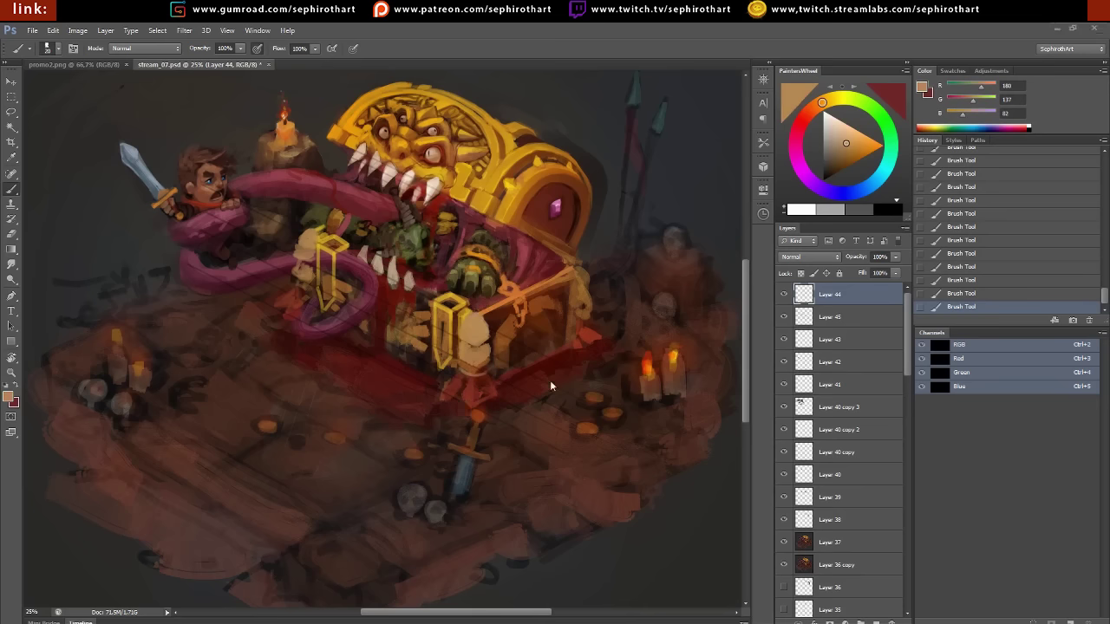
alt+click(450, 314)
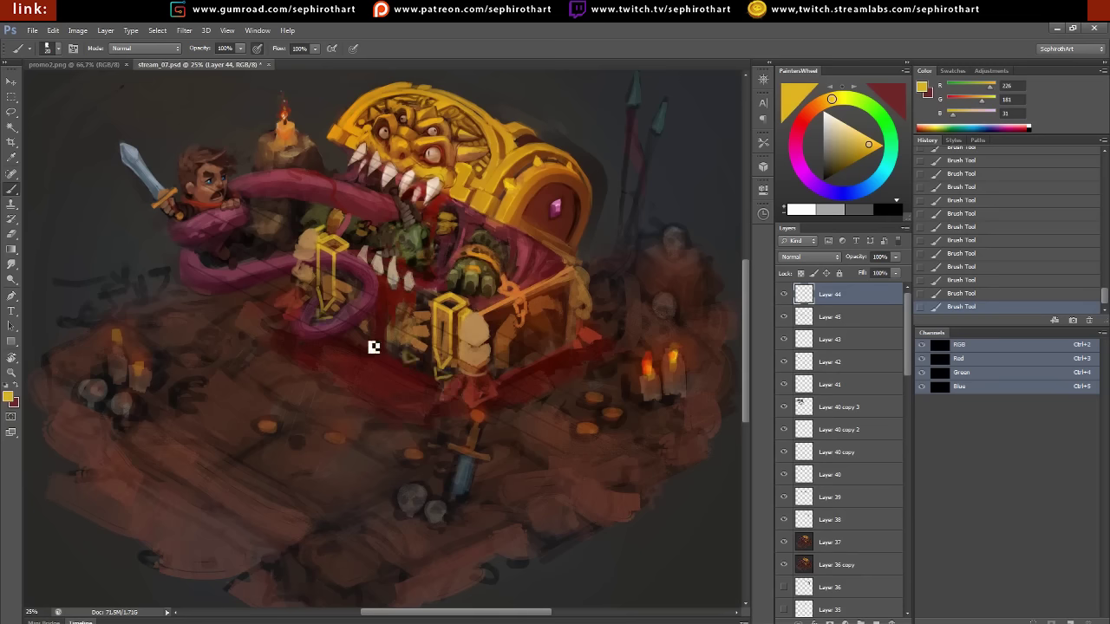
alt+click(418, 345)
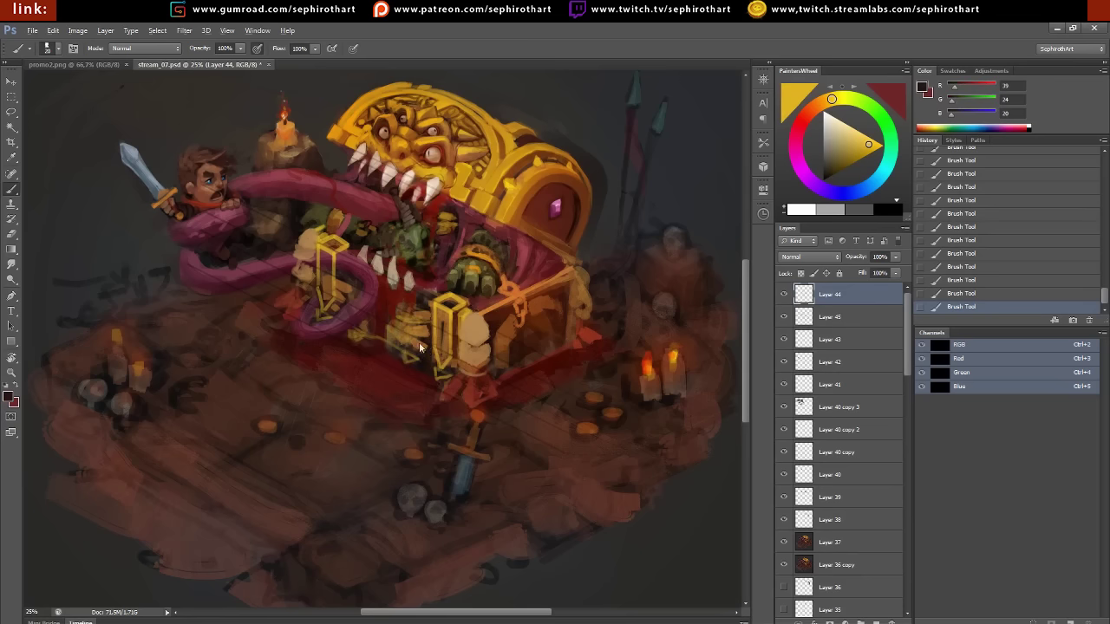
alt+click(394, 344)
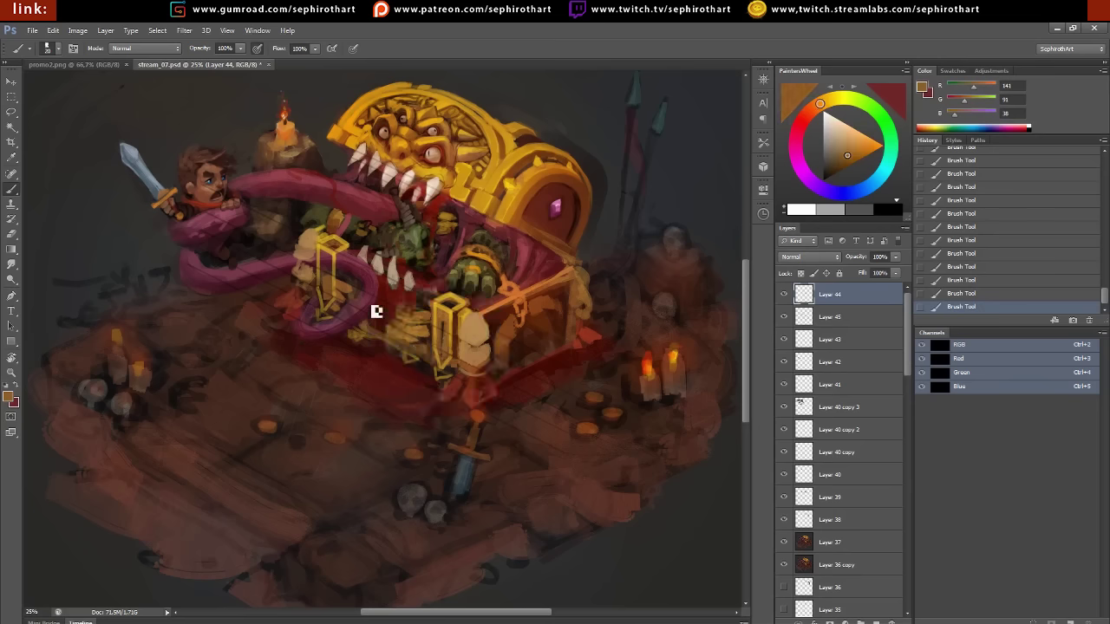
alt+click(343, 292)
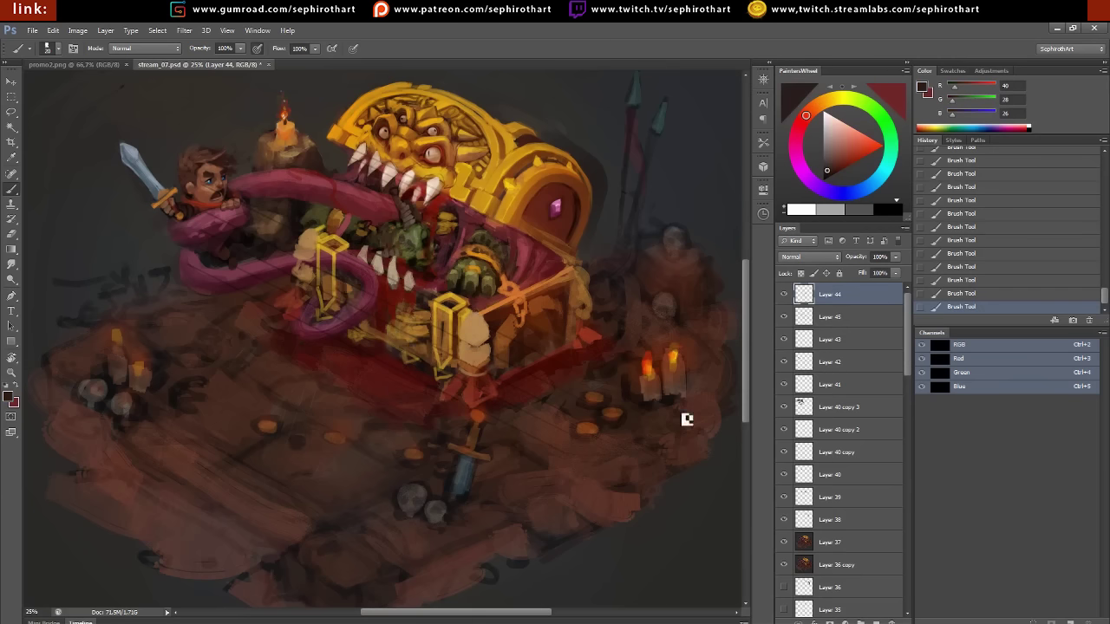
alt+click(466, 177)
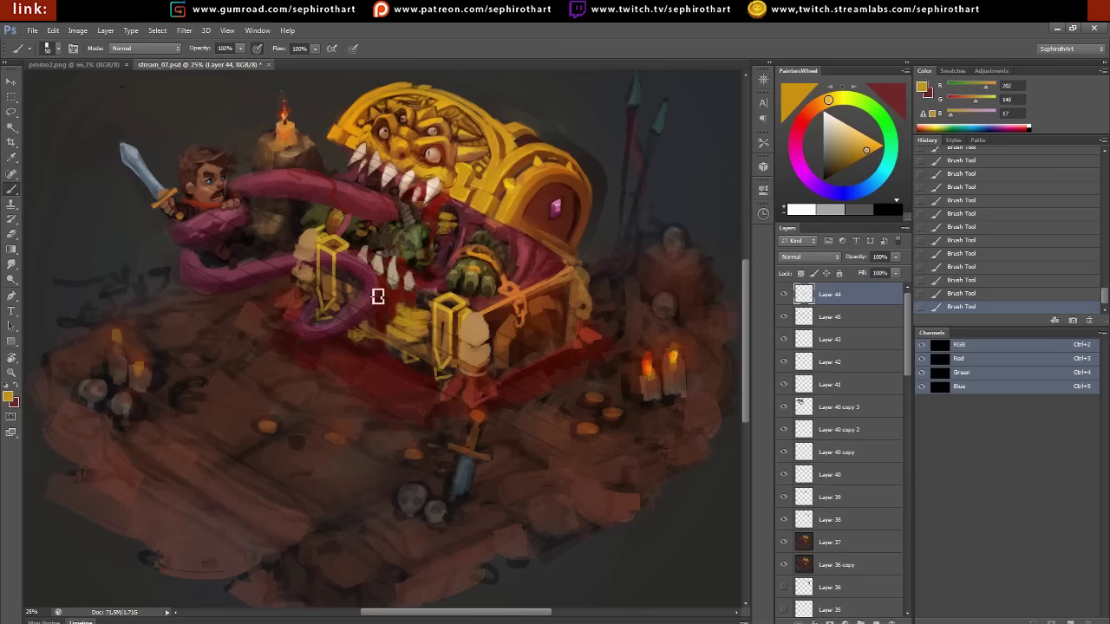
alt+click(419, 301)
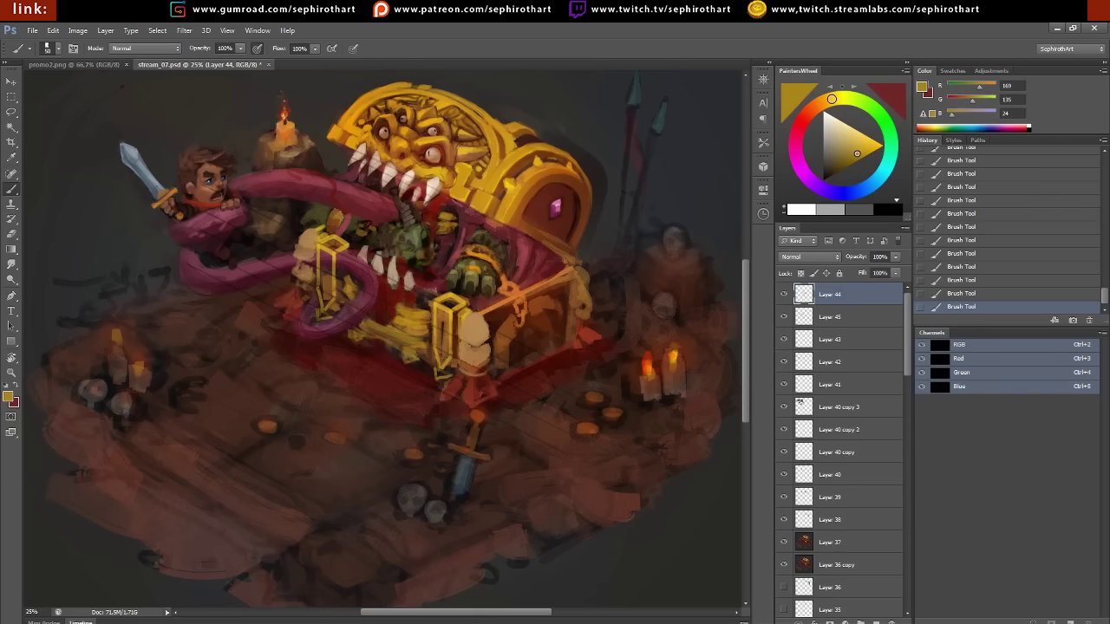
Paint gold trim and an arched ornament on the right side panel, shaded dark brown and red
alt+click(509, 336)
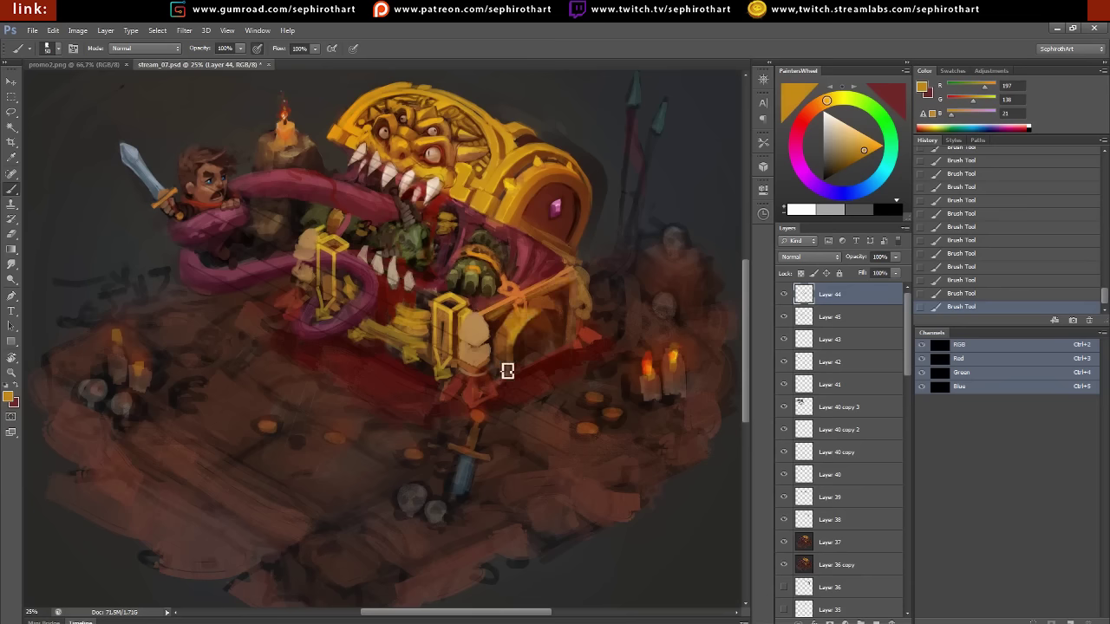
alt+click(503, 346)
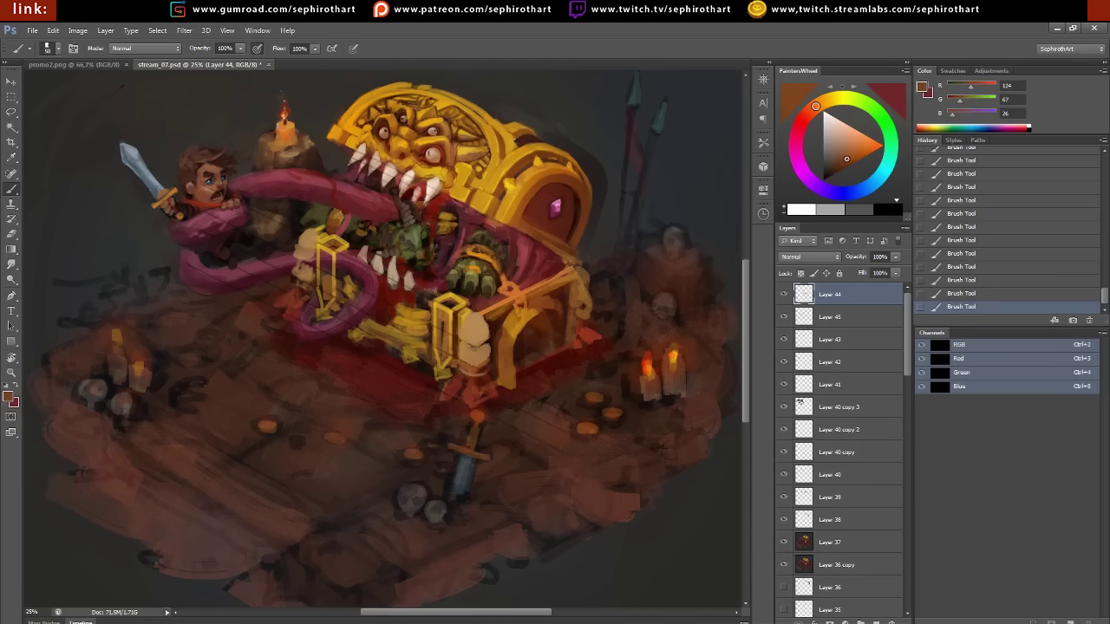
alt+click(530, 314)
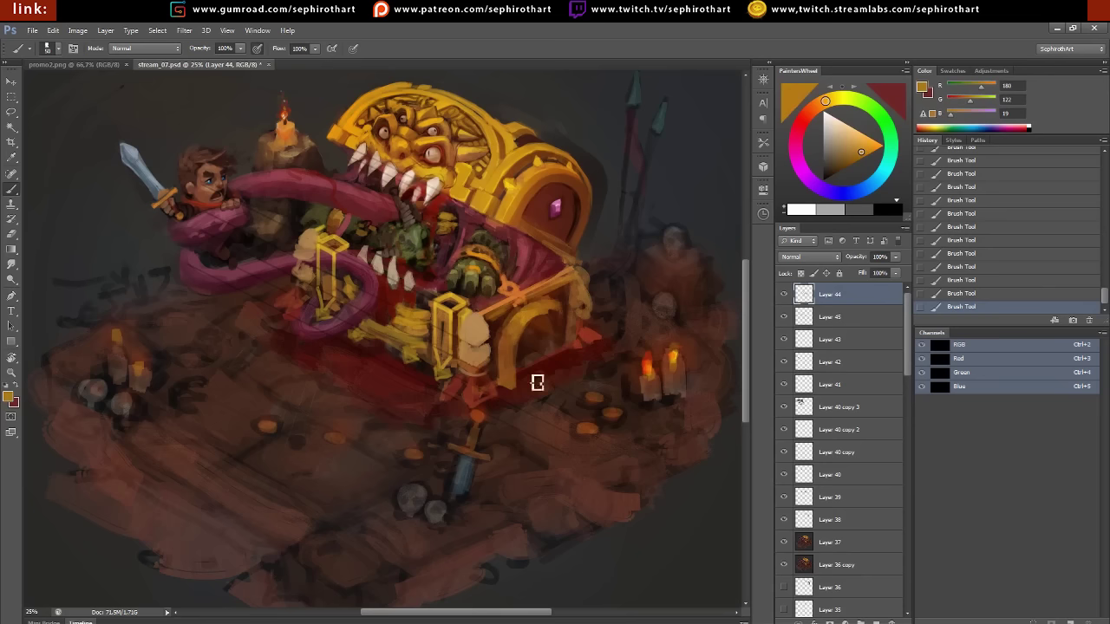
alt+click(570, 345)
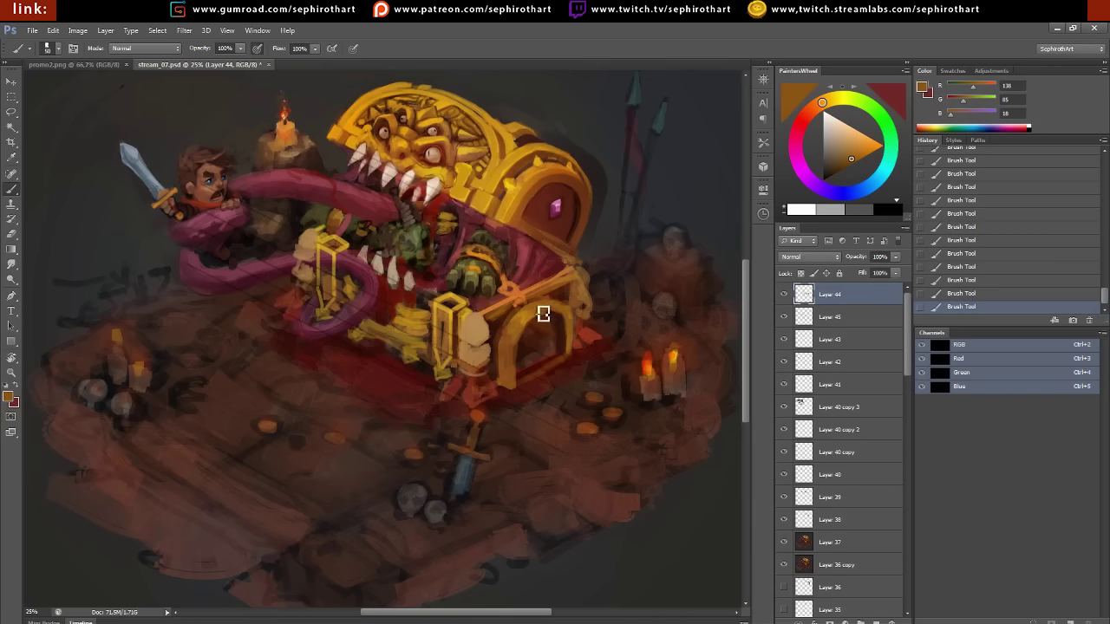
alt+click(519, 192)
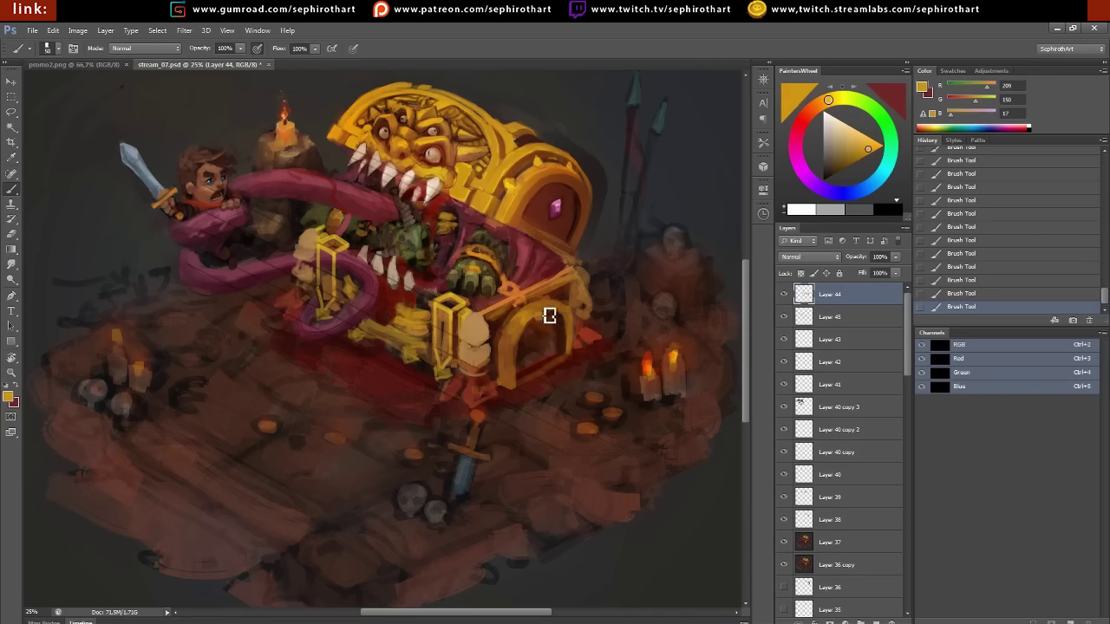
alt+click(528, 231)
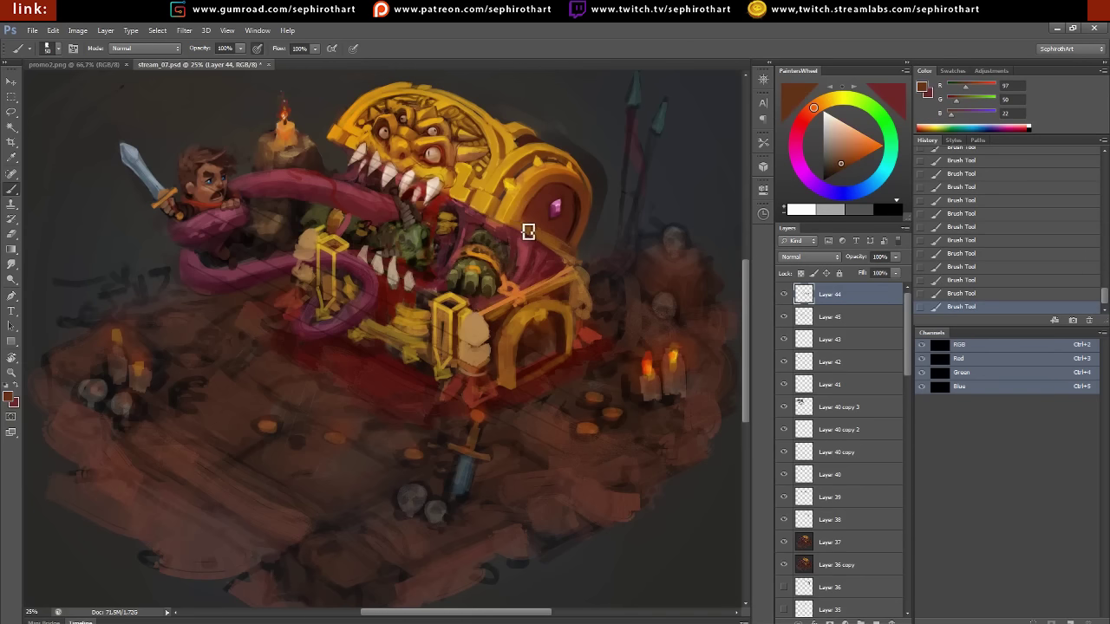
alt+click(578, 222)
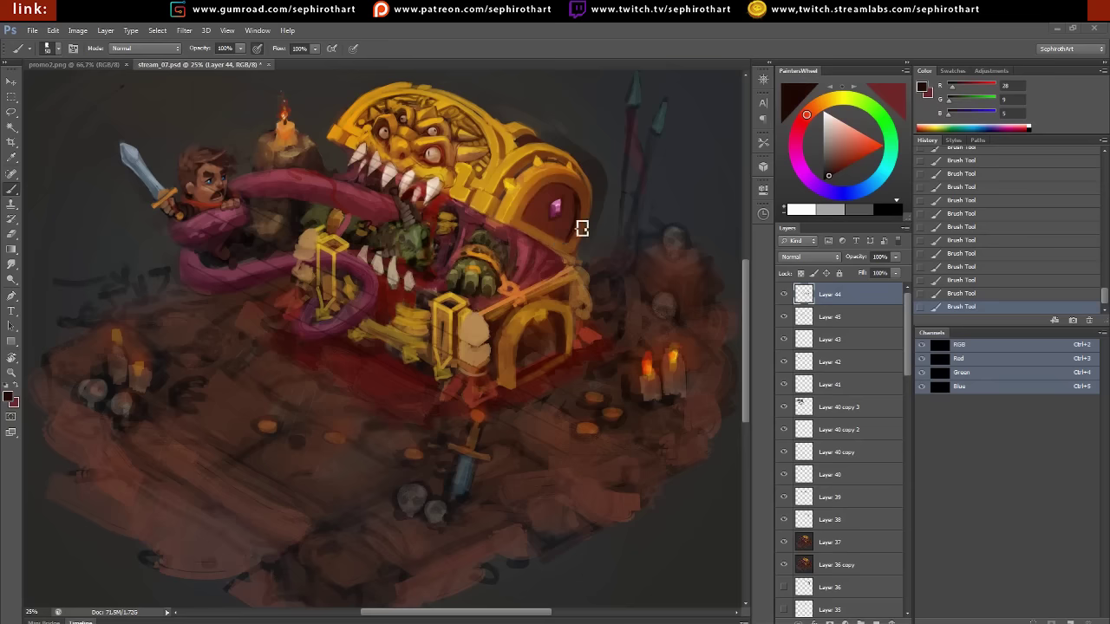
alt+click(542, 208)
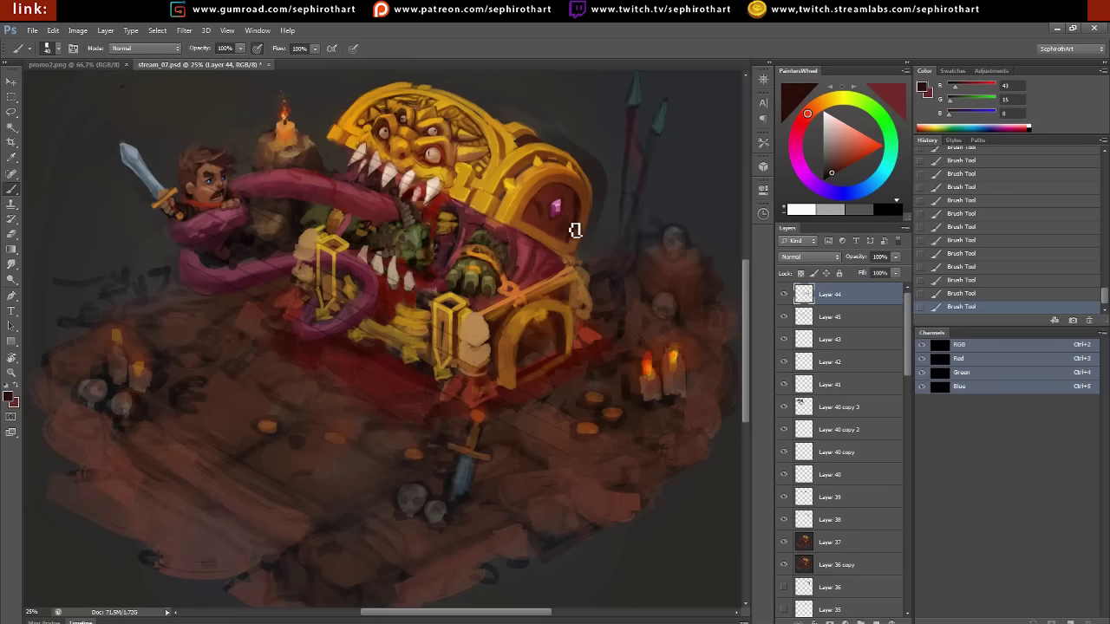
alt+click(541, 326)
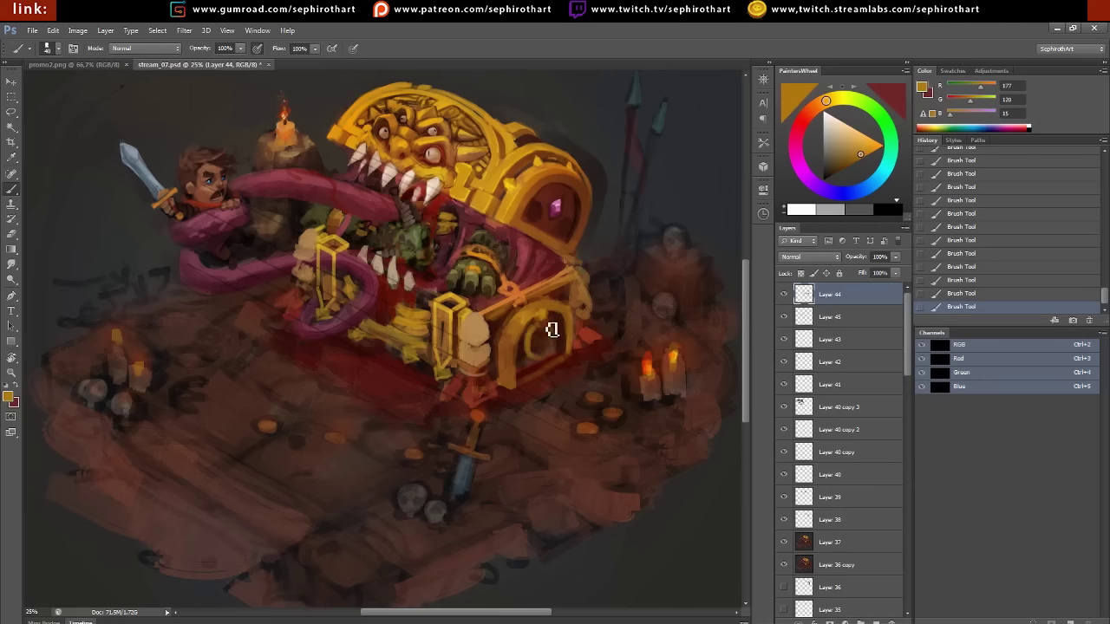
Extend the gold swirl on the side panel and add beige and brown strokes to the chest
drag(552, 330, 548, 335)
alt+click(542, 318)
alt+click(546, 323)
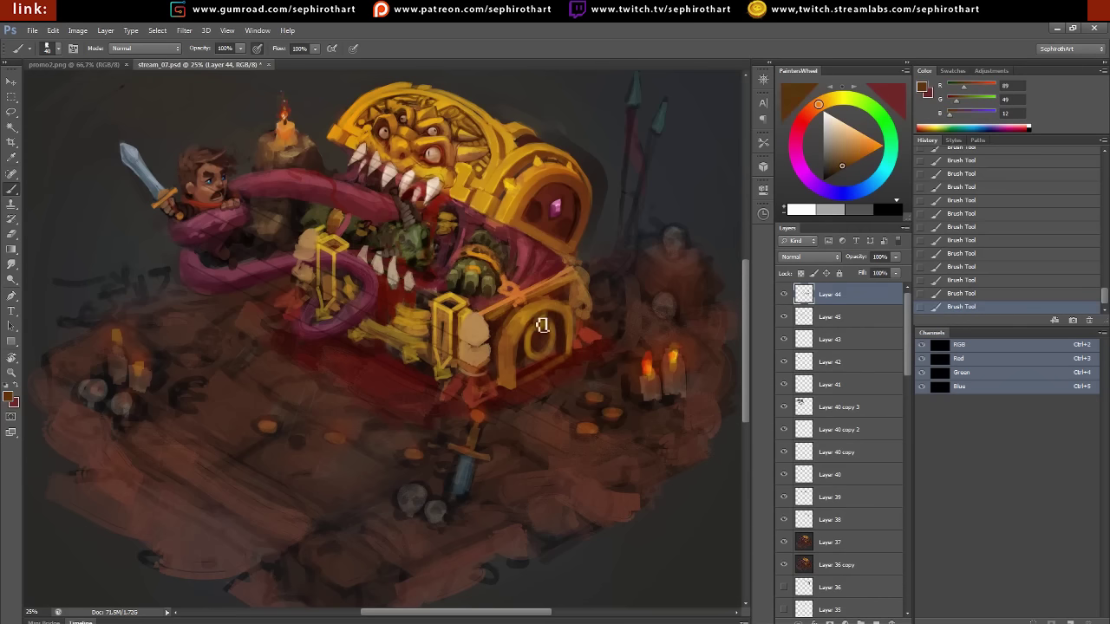
alt+click(568, 279)
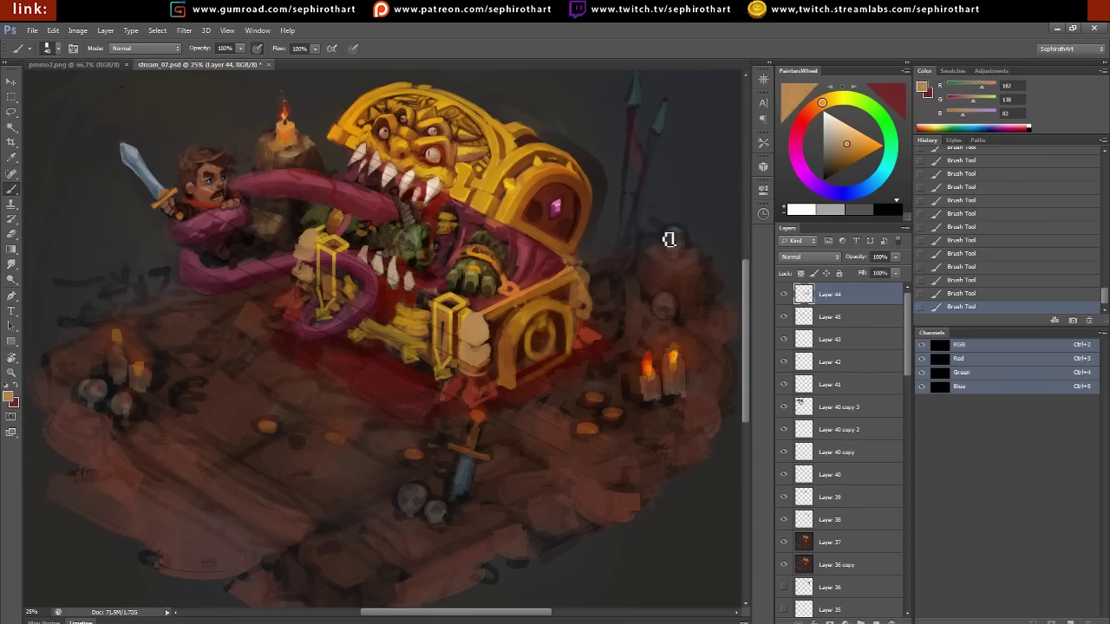
alt+click(469, 325)
drag(472, 323, 483, 340)
alt+click(482, 357)
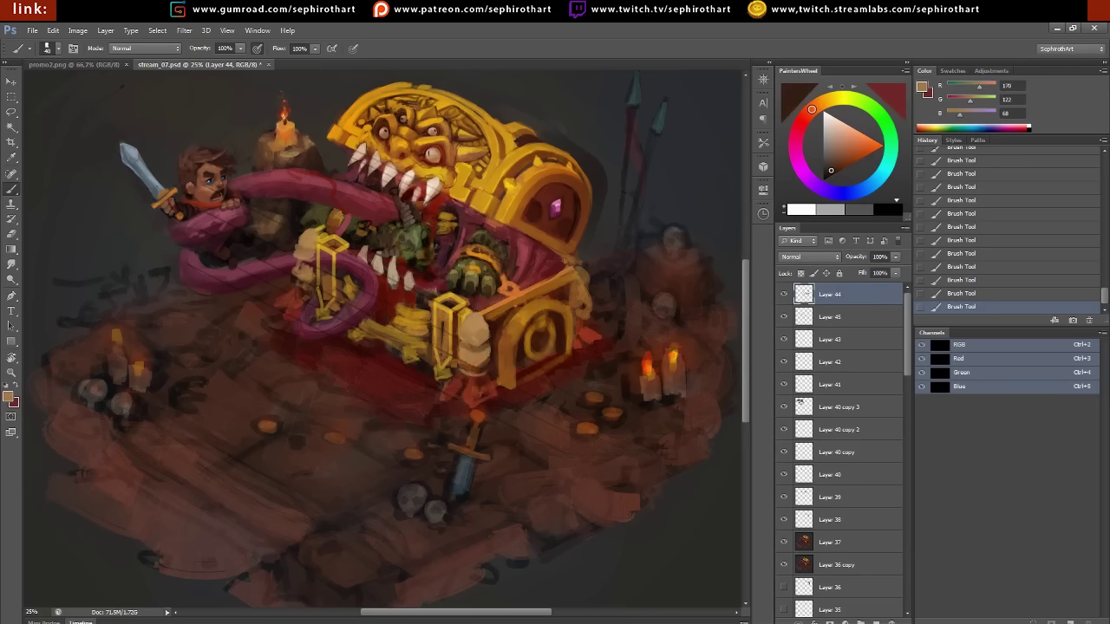
alt+click(485, 345)
alt+click(483, 378)
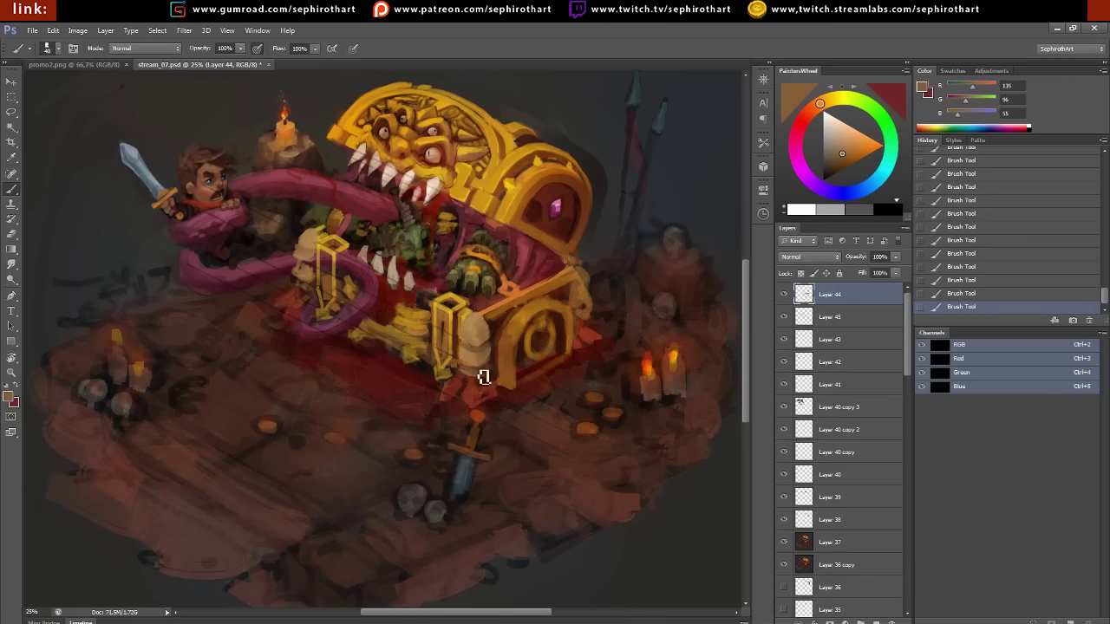
Paint a red-orange glow under the chest front, then brush the lid on a new layer
key(x)
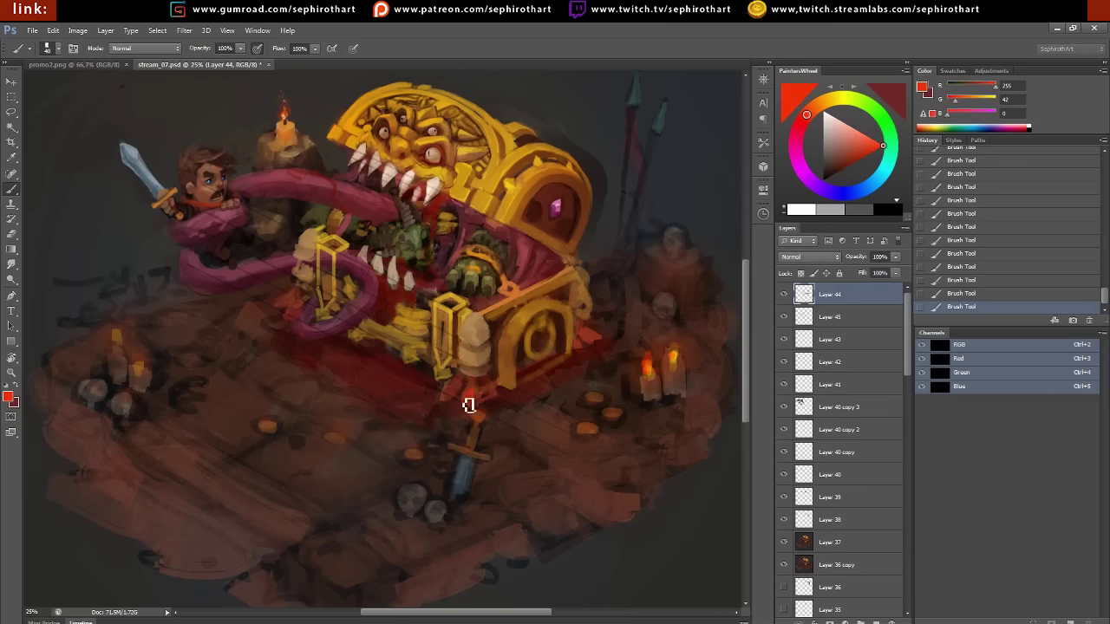
alt+click(482, 404)
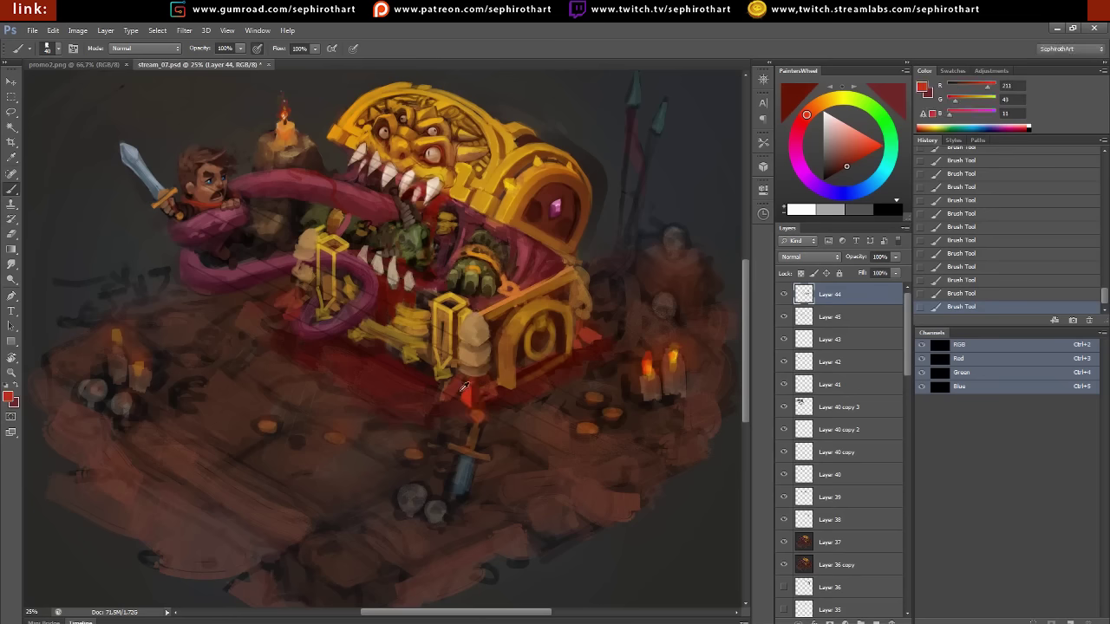
alt+click(463, 387)
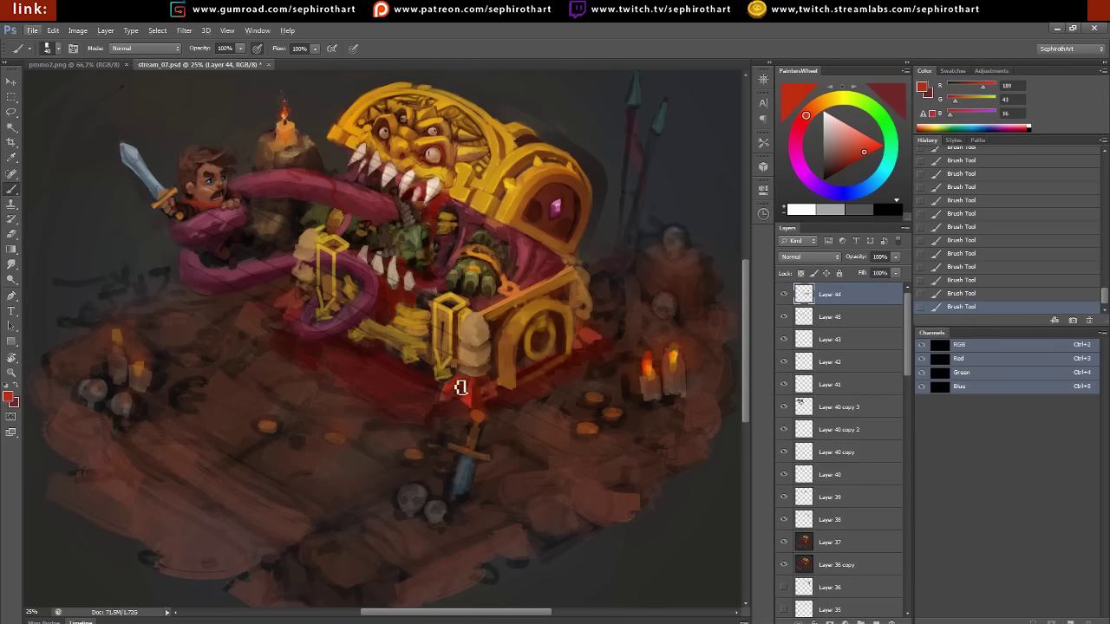
alt+click(449, 387)
alt+click(489, 395)
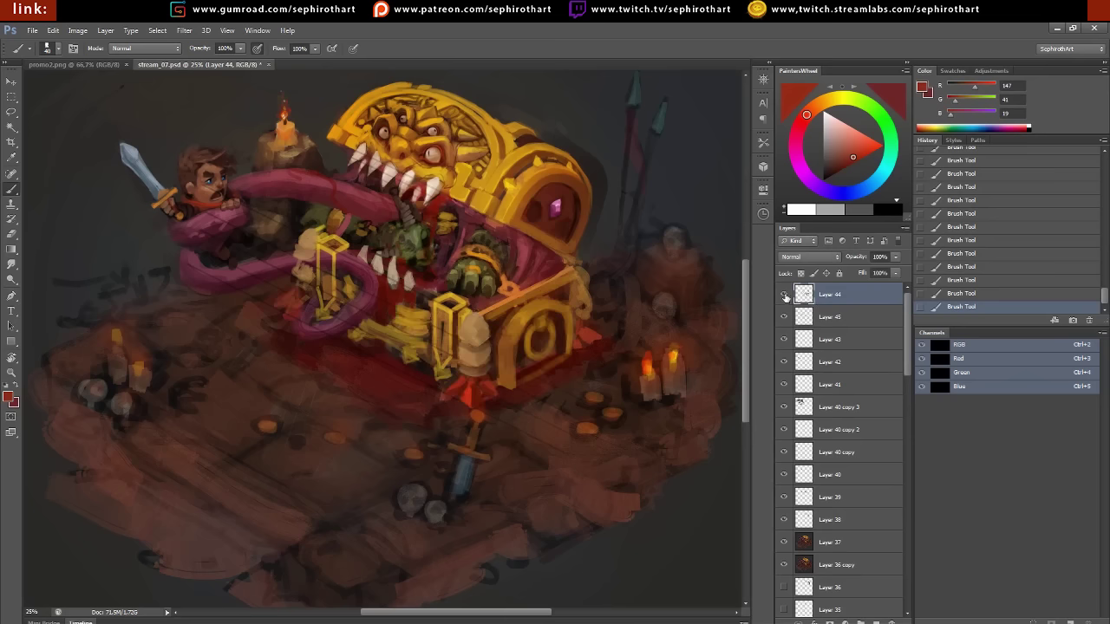
alt+click(445, 320)
alt+click(560, 163)
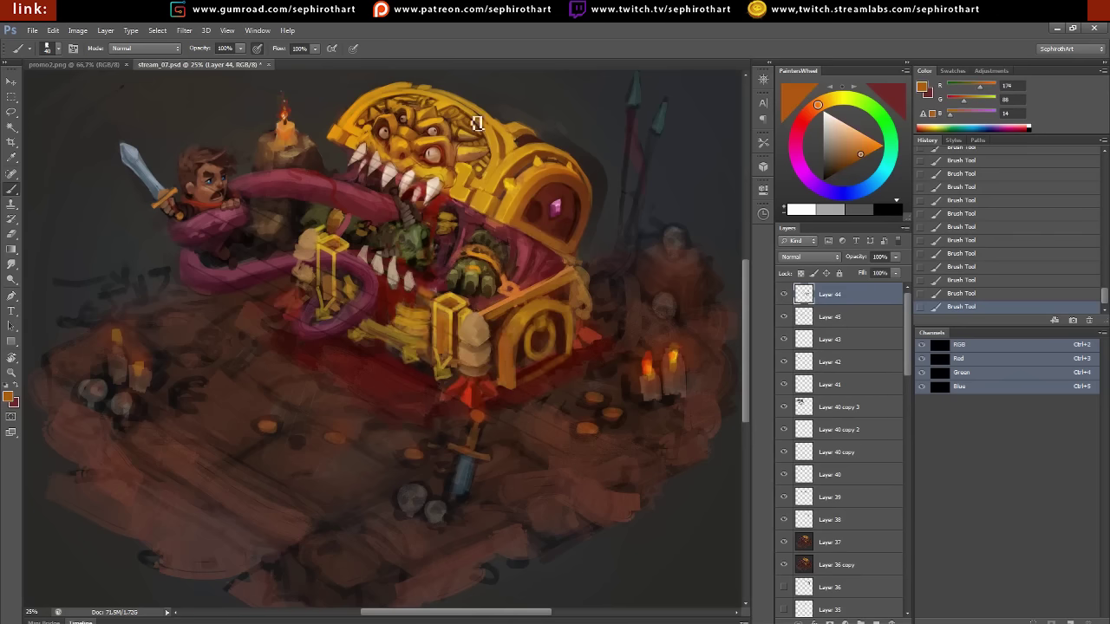
click(874, 621)
mouse_move(467, 149)
mouse_down()
mouse_move(490, 169)
mouse_move(473, 130)
mouse_move(399, 104)
mouse_move(365, 129)
mouse_up()
Set Layer 46 to Hard Light blending at 63% opacity
click(811, 257)
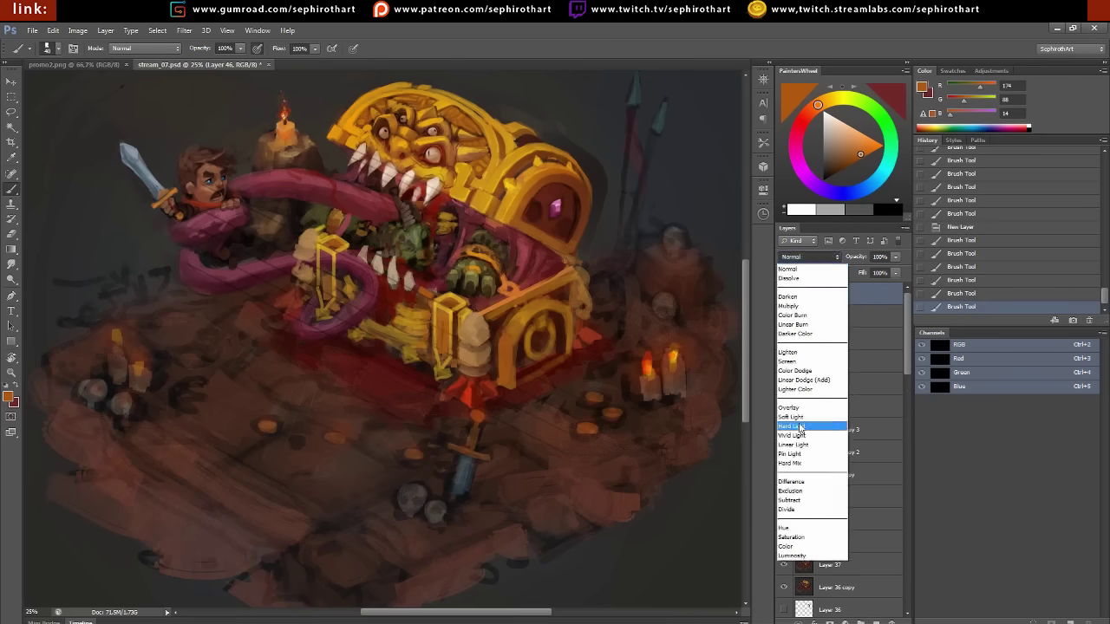
click(807, 426)
click(895, 257)
drag(898, 271, 873, 270)
On a new layer, paint brown and orange-brown details on the chest lid and front pillar
key(ctrl+shift+alt+n)
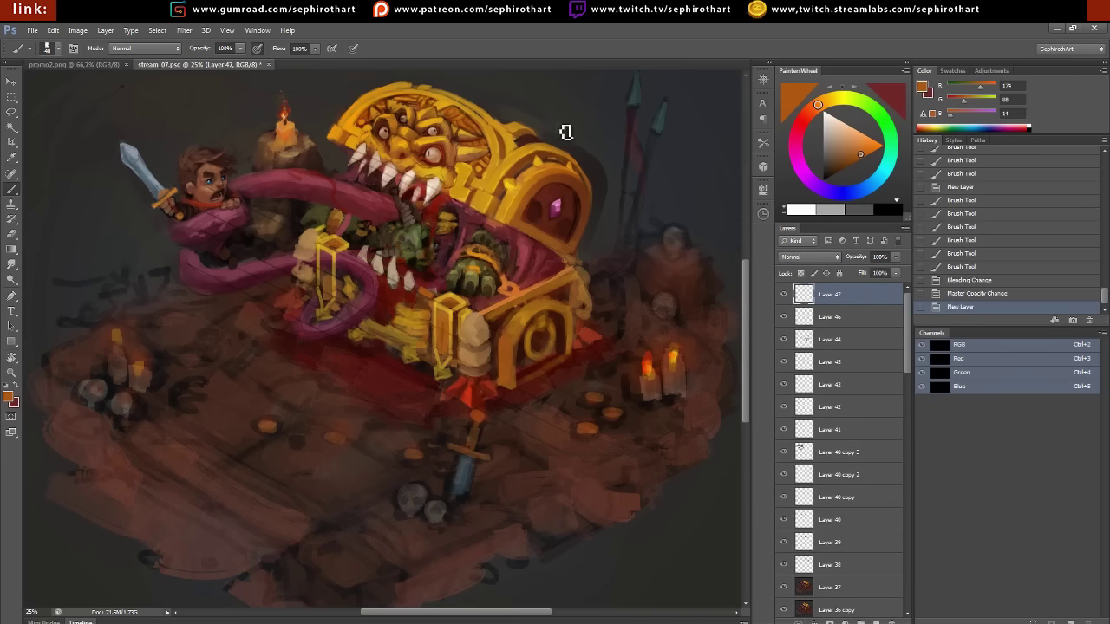
drag(533, 154, 484, 111)
mouse_move(367, 314)
mouse_down()
mouse_move(433, 326)
mouse_move(428, 345)
mouse_move(392, 345)
mouse_up()
alt+click(395, 344)
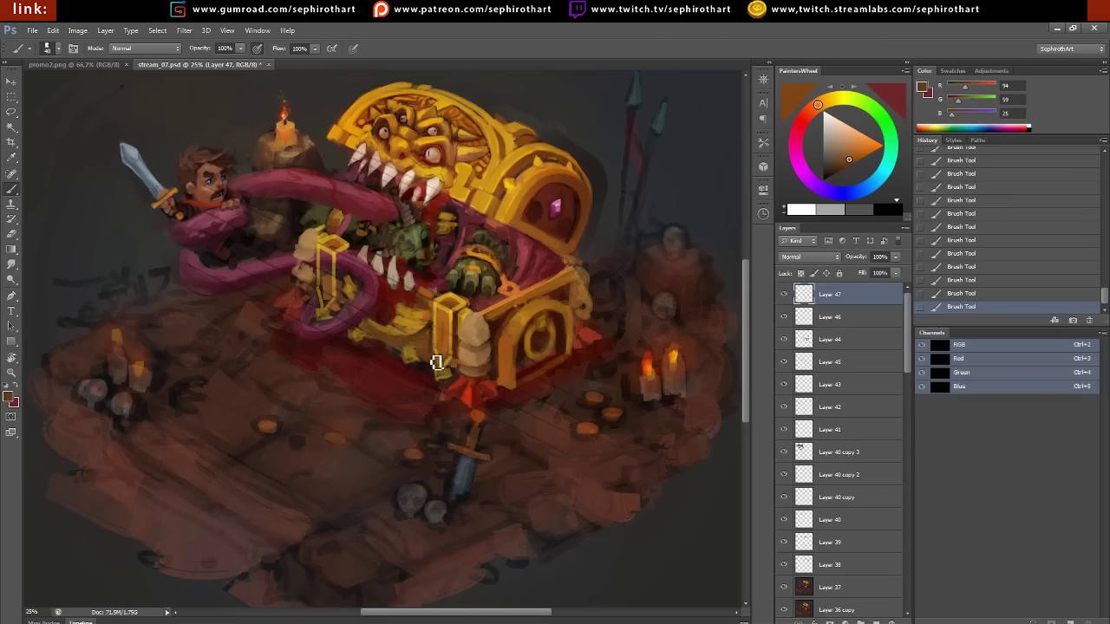
alt+click(463, 322)
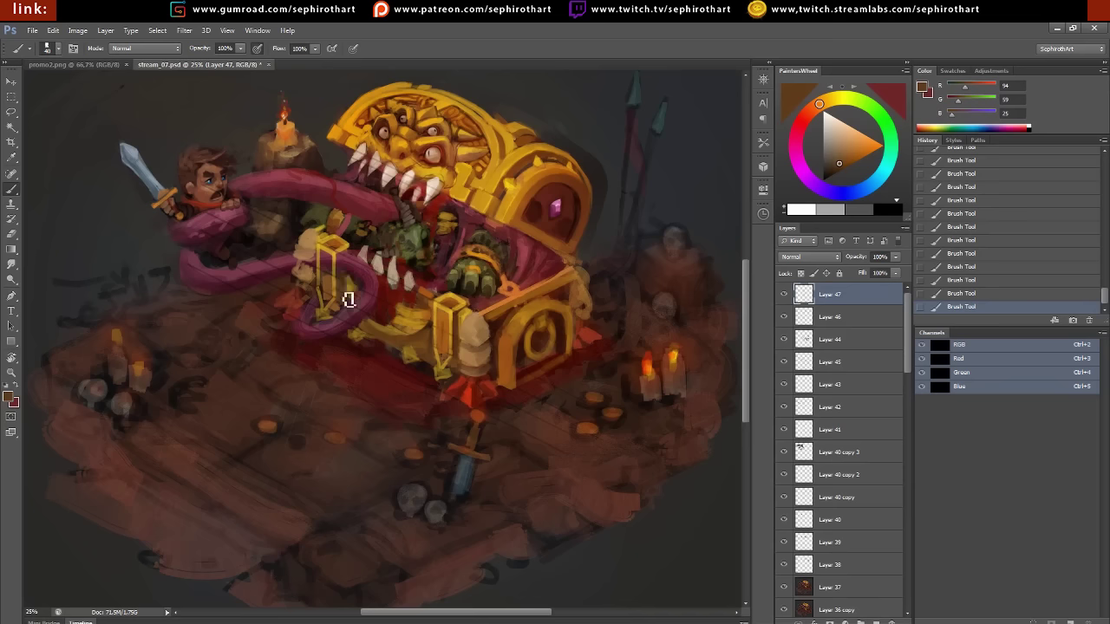
alt+click(350, 257)
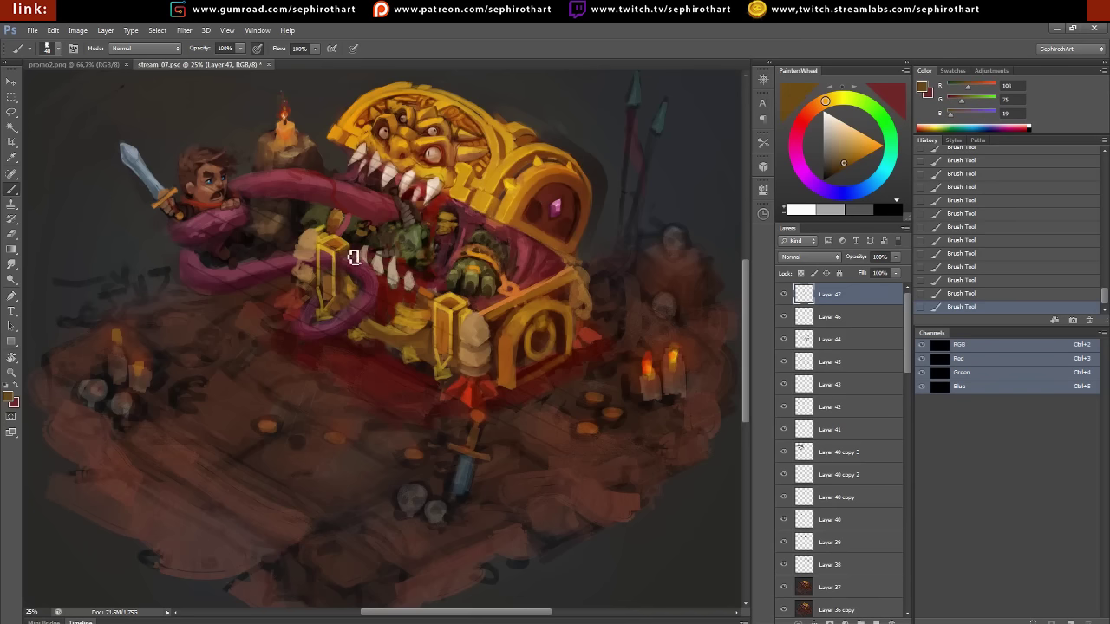
alt+click(336, 246)
alt+click(447, 320)
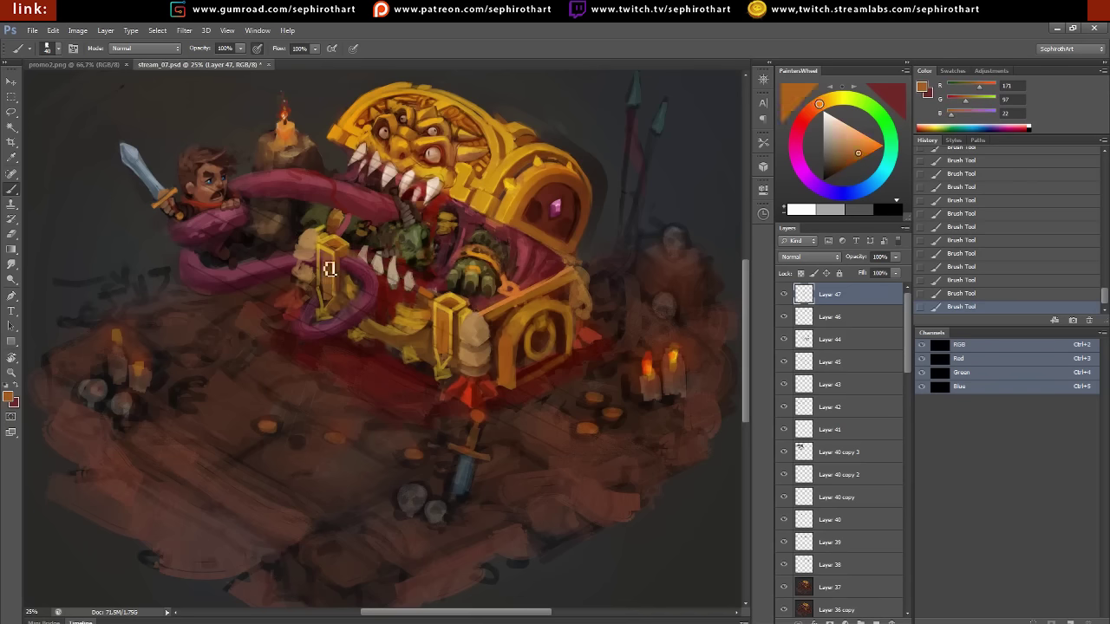
drag(329, 290, 297, 303)
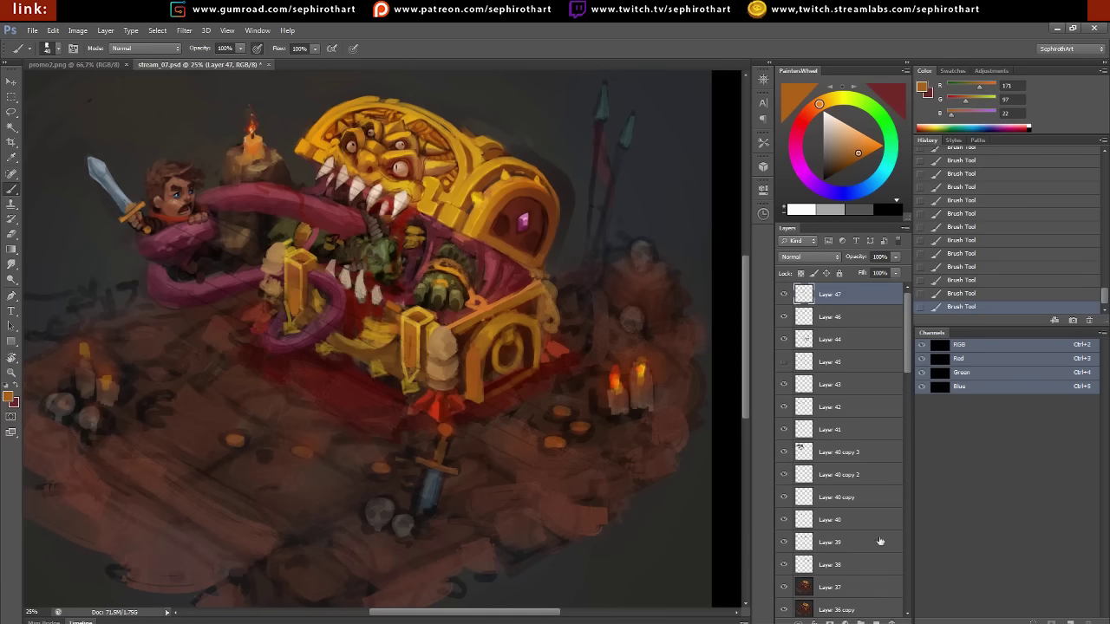
Delete the hidden Layer 45 and add a new empty layer on top
drag(832, 362, 891, 622)
click(836, 294)
click(876, 622)
Shade the left side of the front gold pillar with dark brown strokes
drag(472, 372, 465, 384)
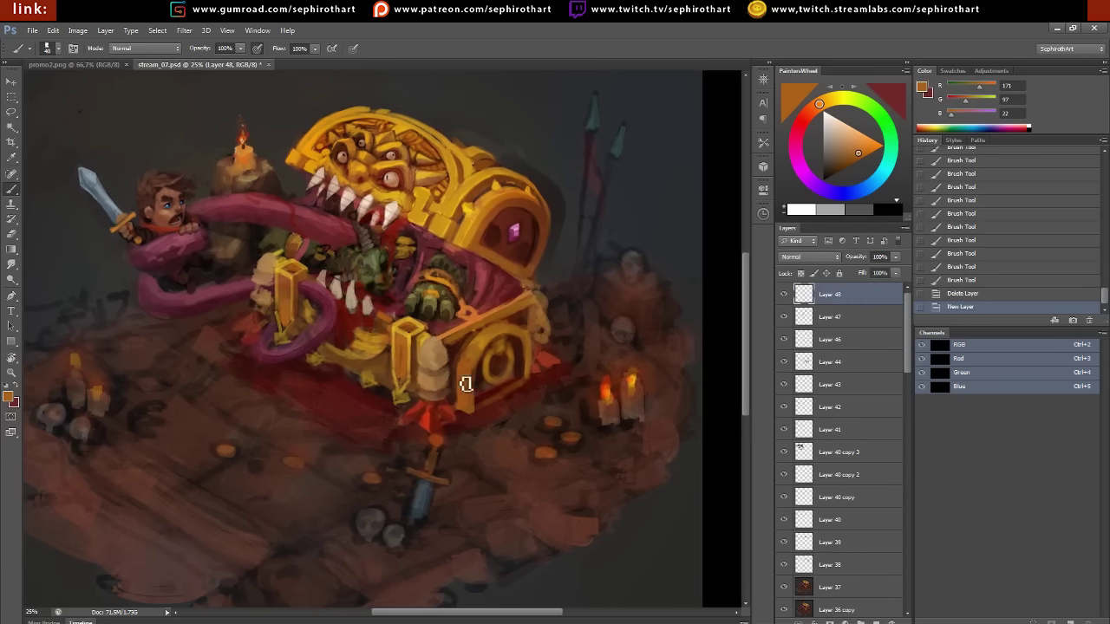
alt+click(442, 351)
scroll(364, 277, up, 5)
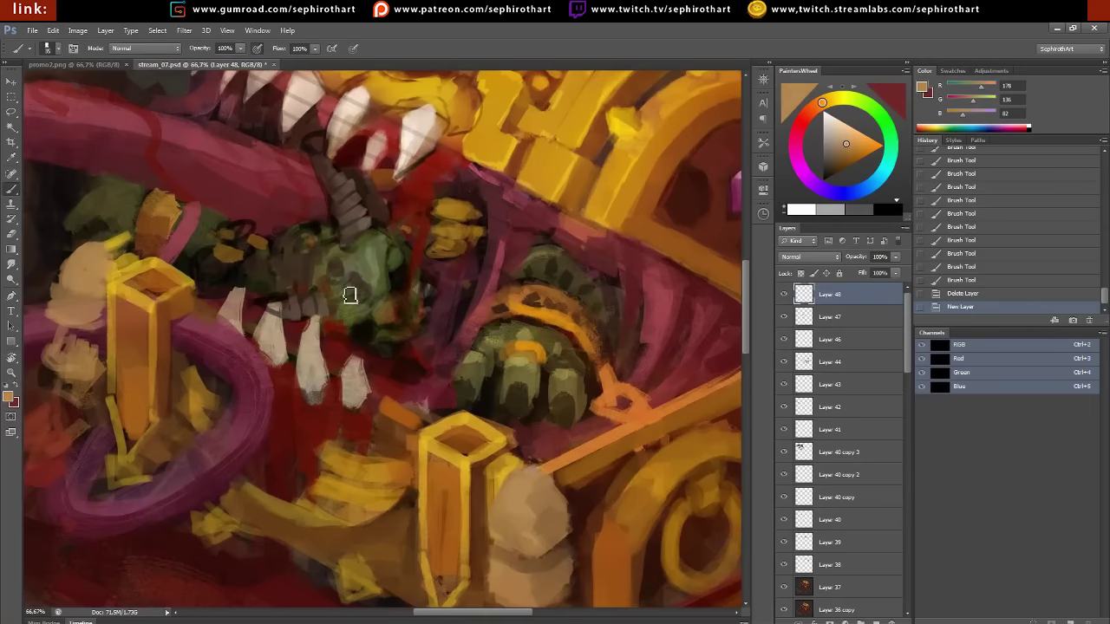
mouse_move(403, 287)
mouse_down()
mouse_move(382, 323)
mouse_move(406, 276)
mouse_move(381, 319)
mouse_move(400, 293)
mouse_move(396, 275)
mouse_move(412, 273)
mouse_move(82, 352)
mouse_move(473, 391)
mouse_move(443, 381)
mouse_move(439, 434)
mouse_up()
alt+click(400, 293)
alt+click(456, 367)
alt+click(443, 382)
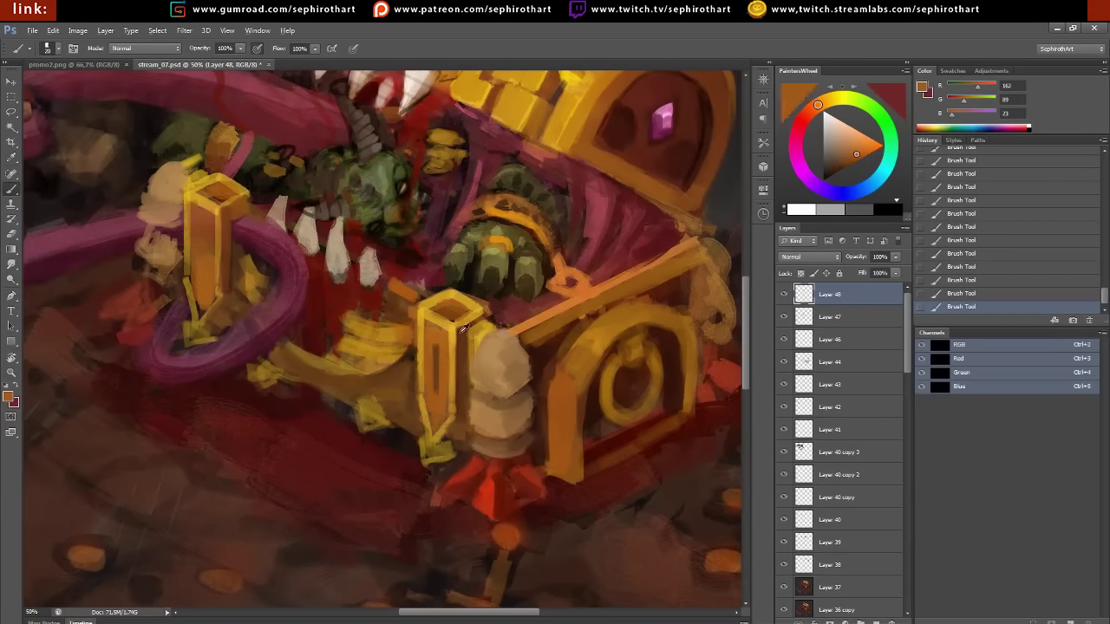
drag(434, 335, 432, 409)
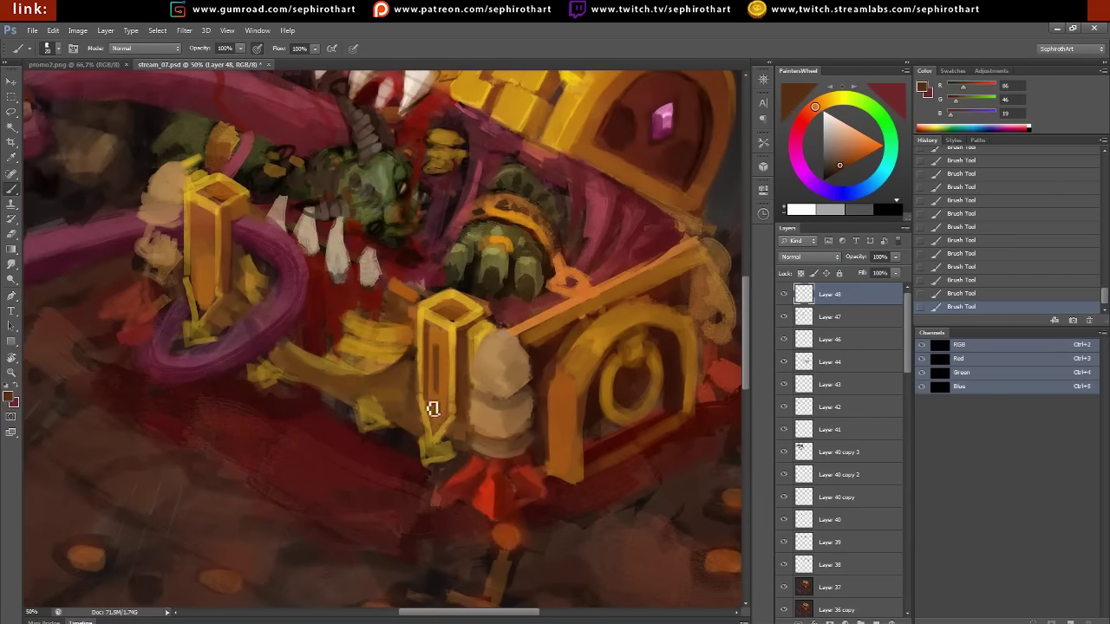
alt+click(461, 303)
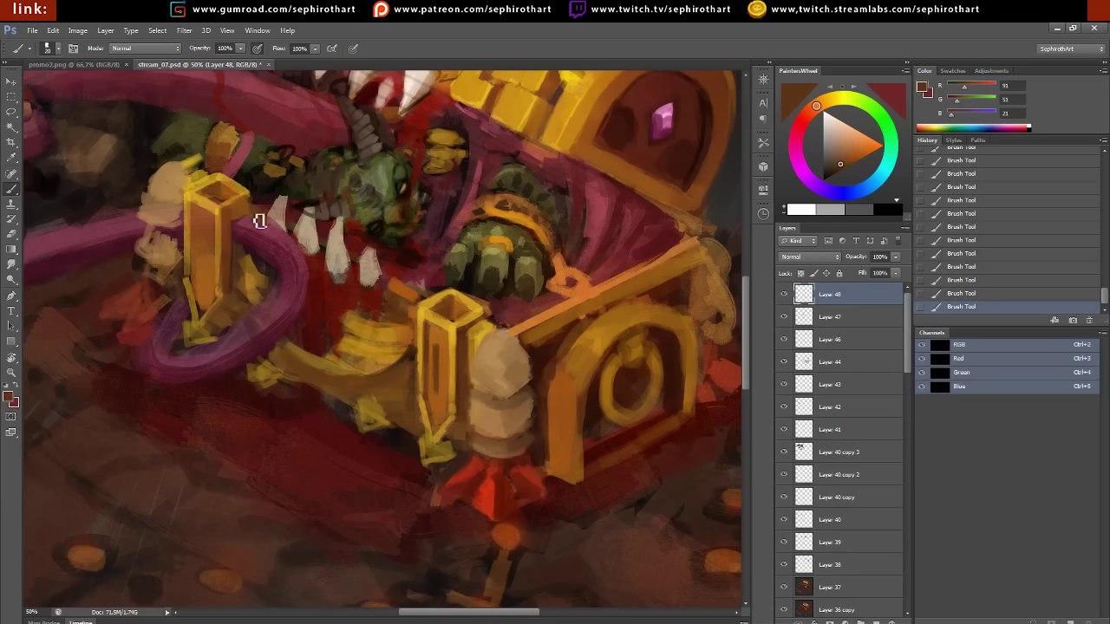
On a new layer, repaint the mimic's right tooth with light highlight strokes
drag(255, 218, 645, 467)
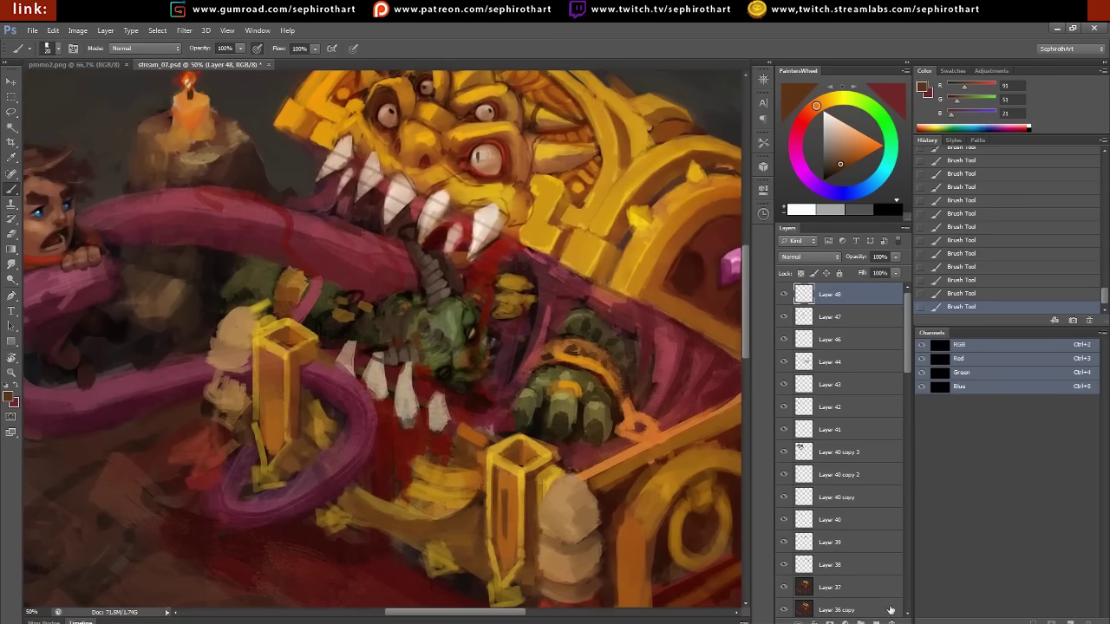
key(ctrl+shift+alt+n)
alt+click(470, 240)
drag(499, 230, 467, 245)
alt+click(473, 247)
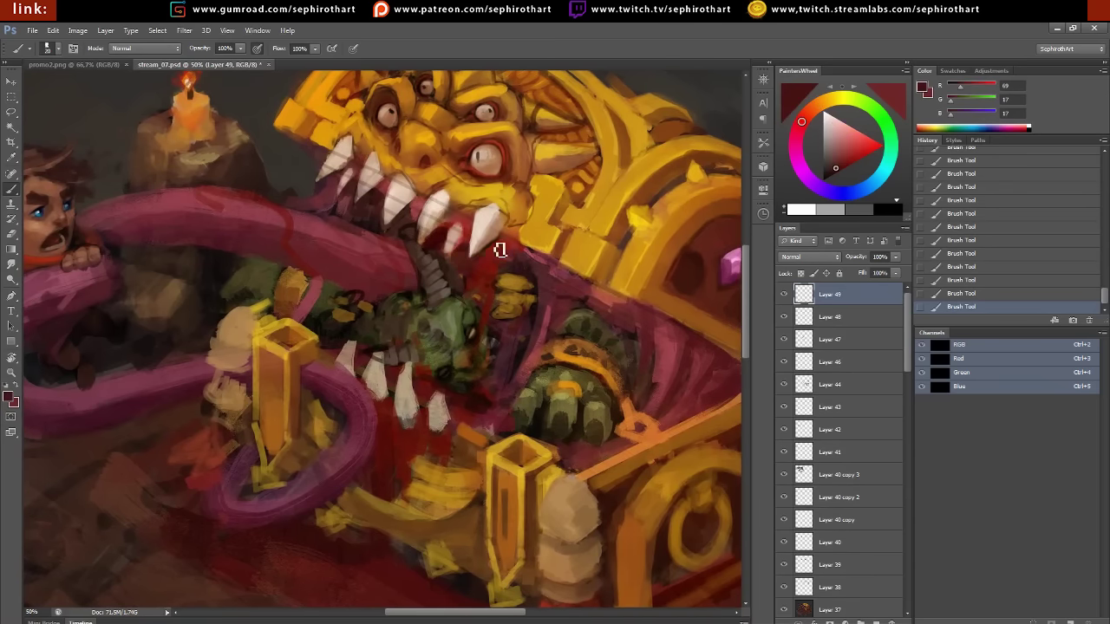
Sample near-black, golden yellow, tan and deep red tones around the mouth and teeth
alt+click(457, 290)
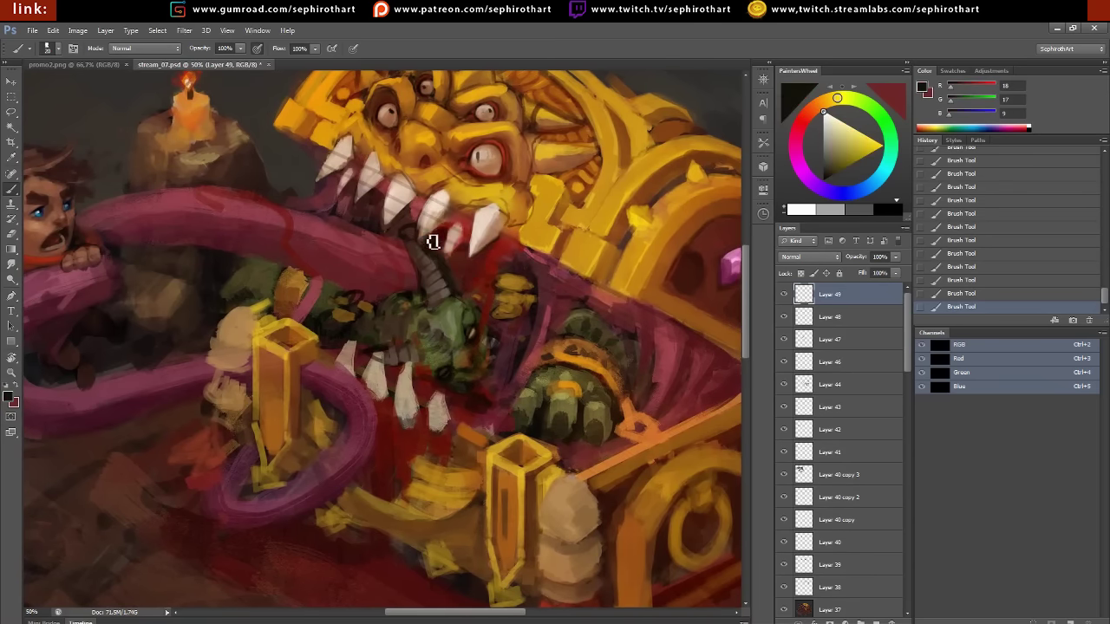
alt+click(465, 230)
alt+click(484, 211)
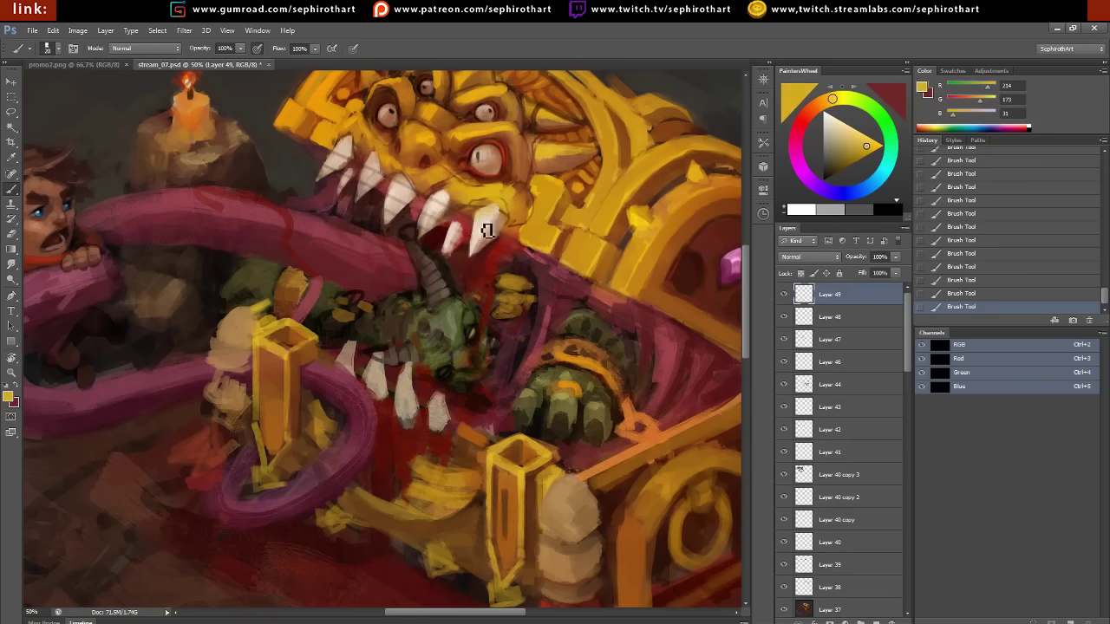
alt+click(493, 245)
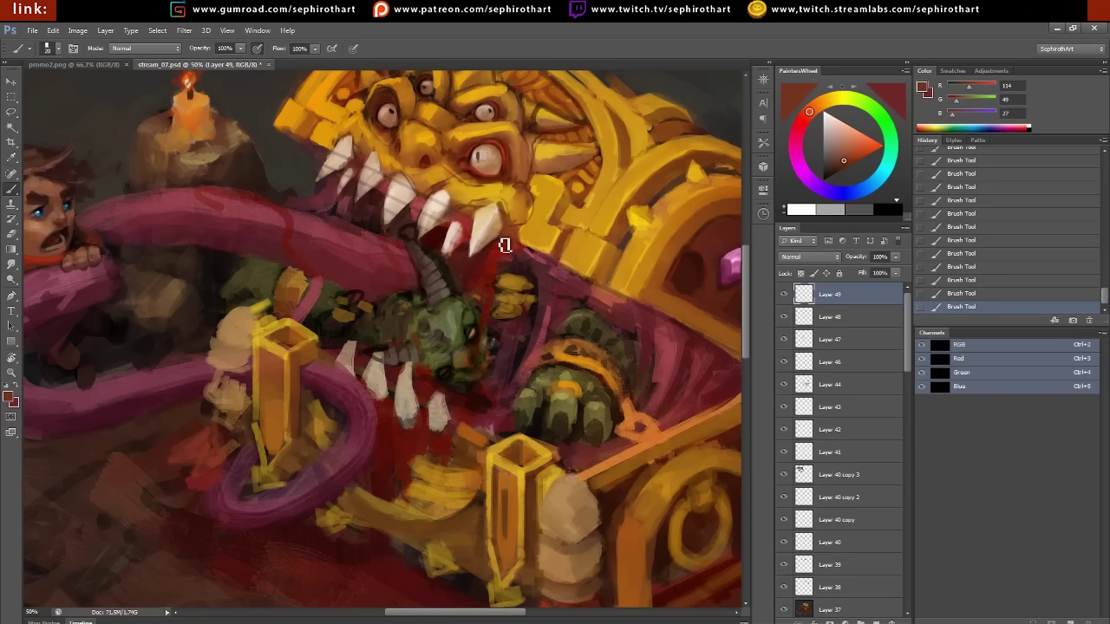
alt+click(475, 208)
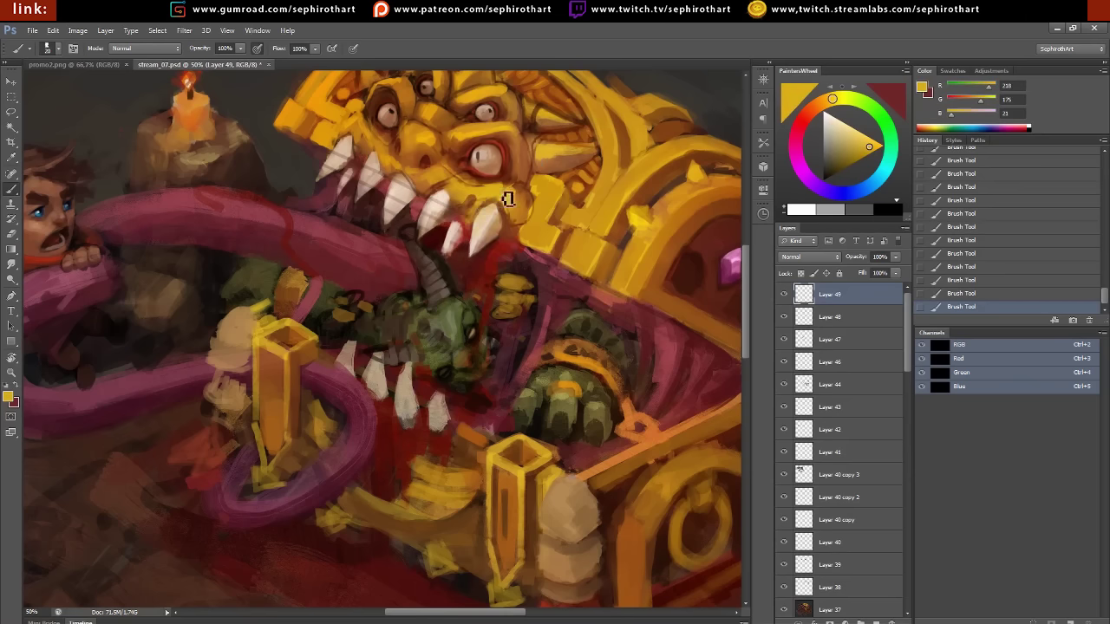
alt+click(473, 206)
alt+click(449, 220)
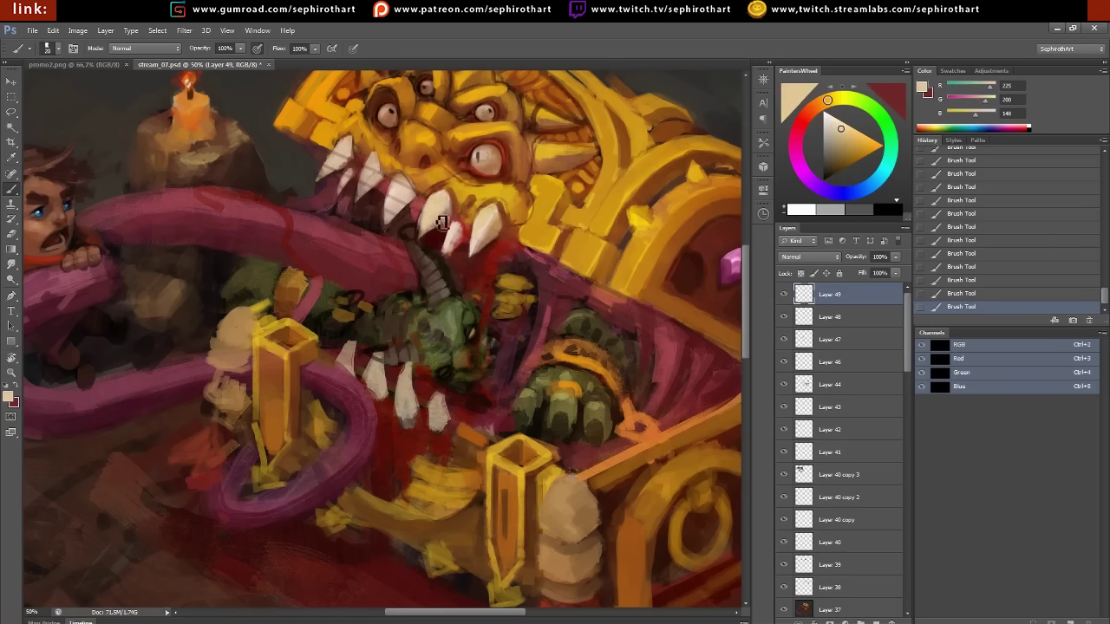
alt+click(451, 242)
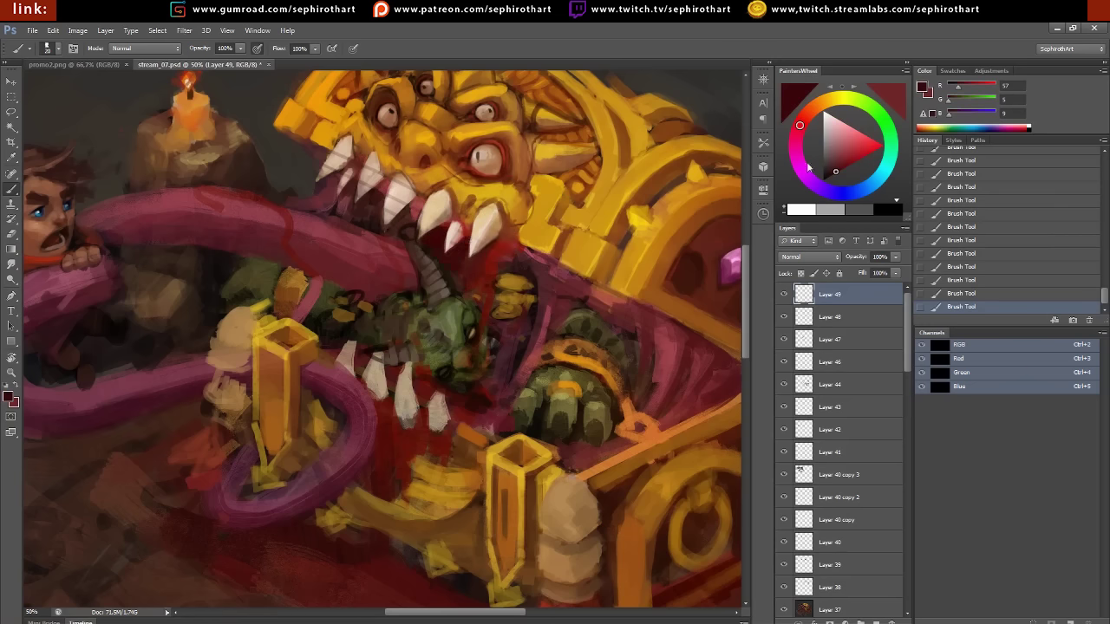
alt+click(452, 297)
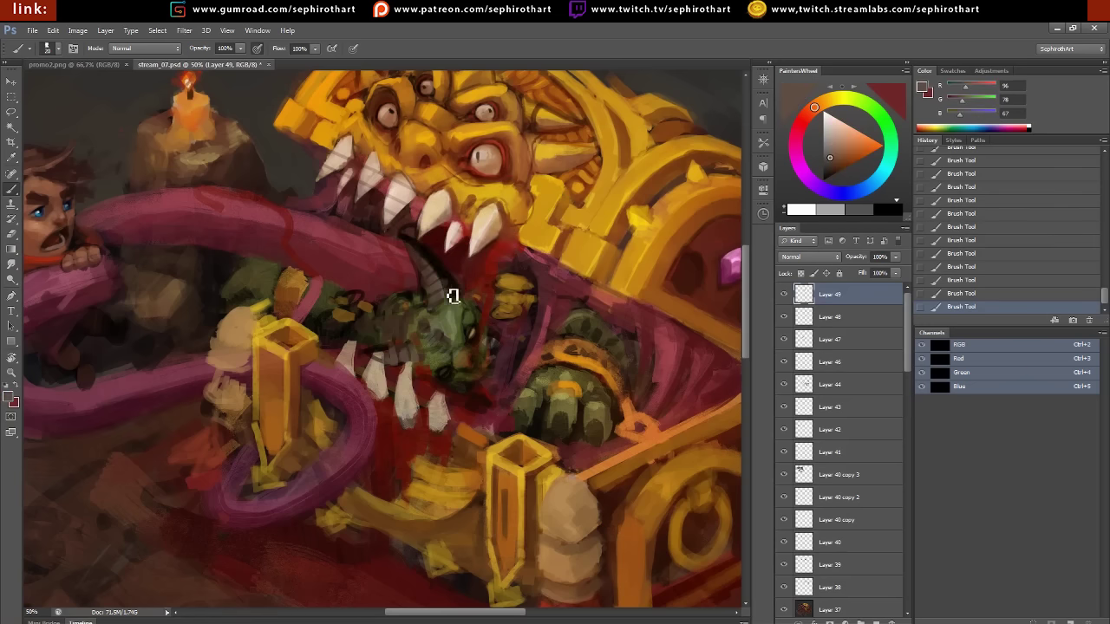
alt+click(462, 297)
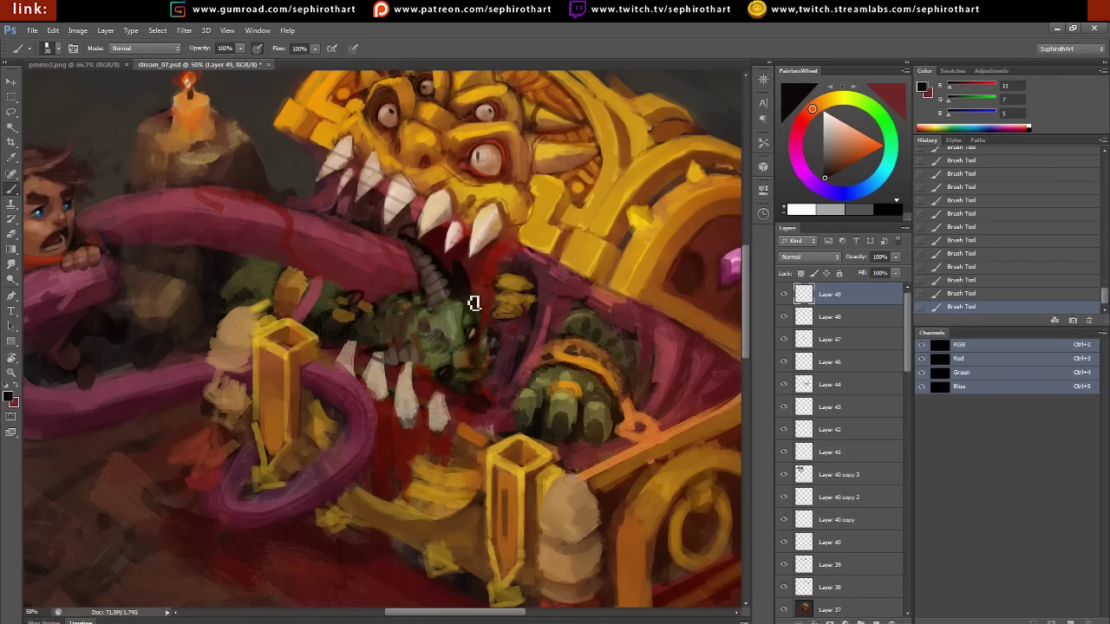
Build up the blood streak from the fang using bright, mid and dark reds
alt+click(488, 300)
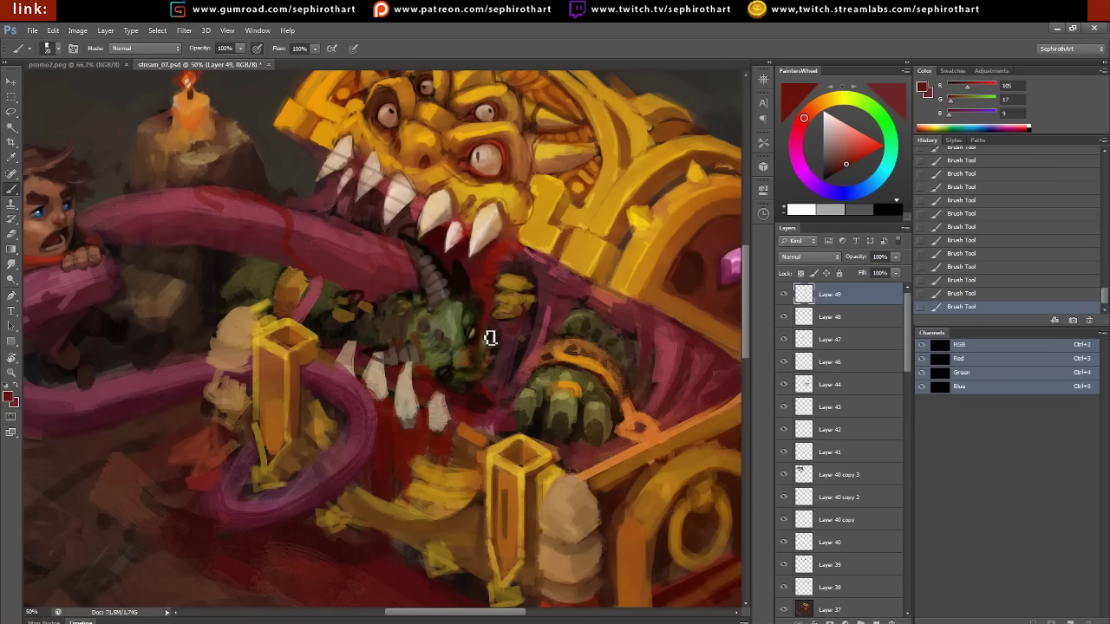
alt+click(496, 264)
alt+click(471, 231)
alt+click(484, 192)
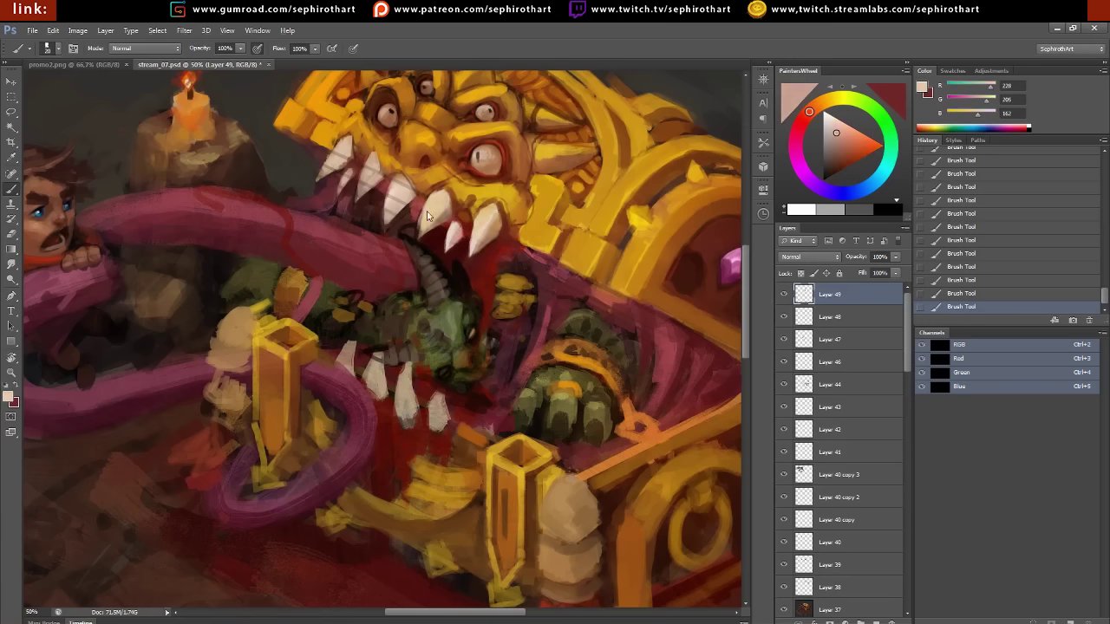
alt+click(424, 241)
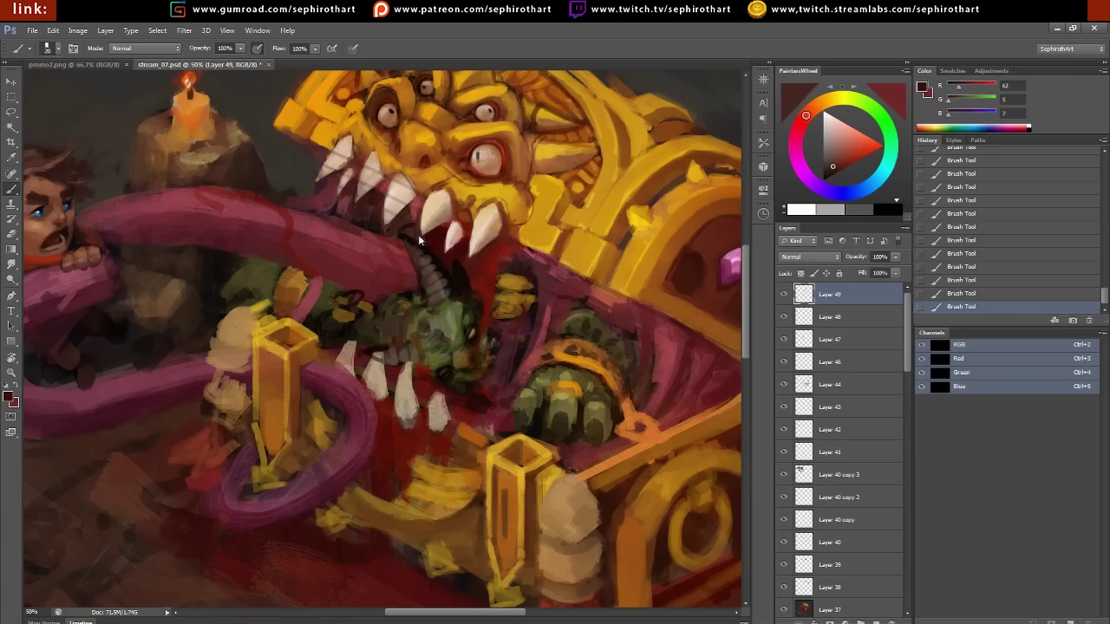
alt+click(492, 279)
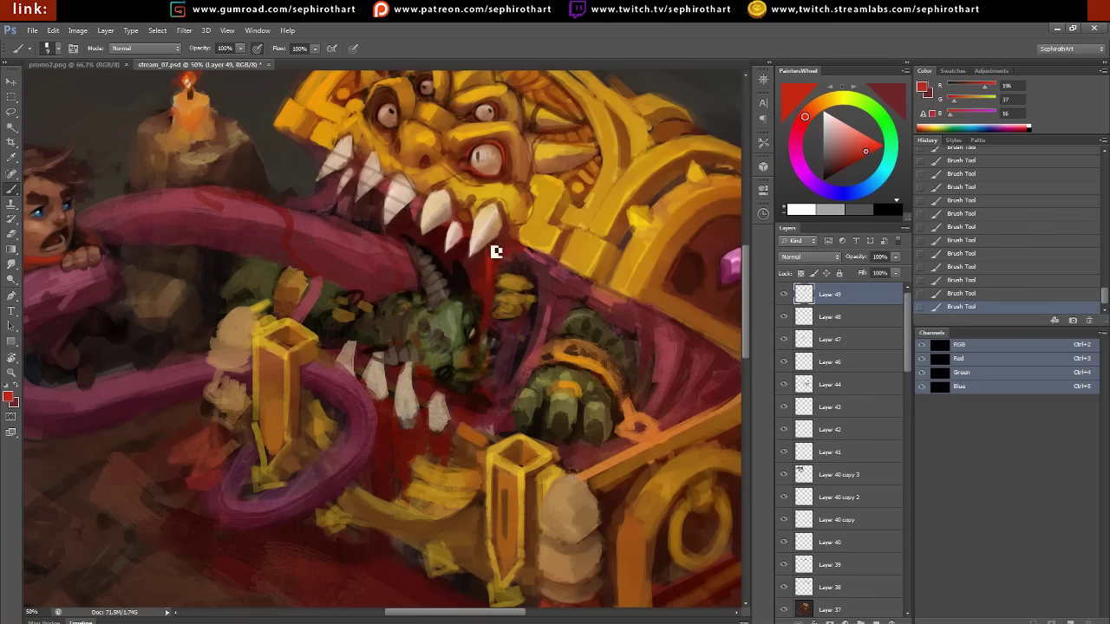
alt+click(482, 245)
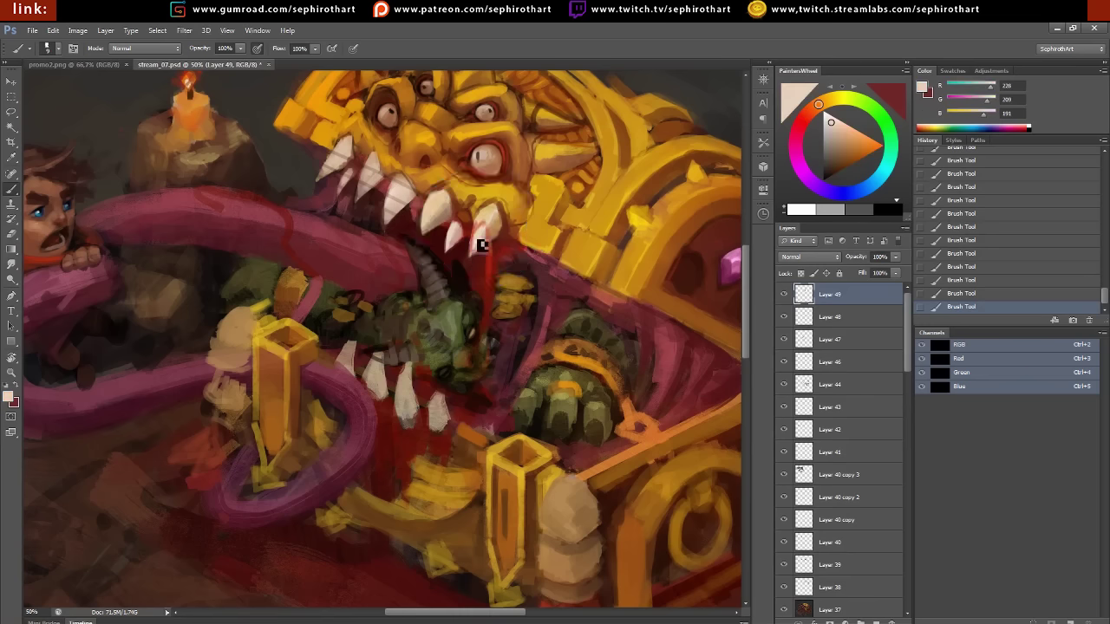
alt+click(487, 251)
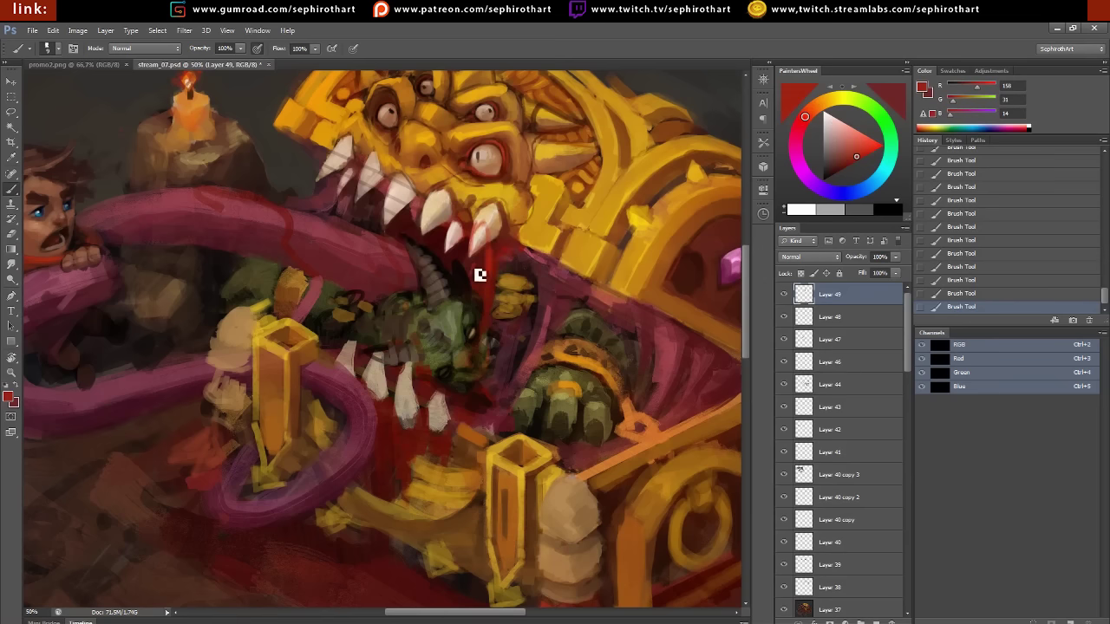
alt+click(490, 266)
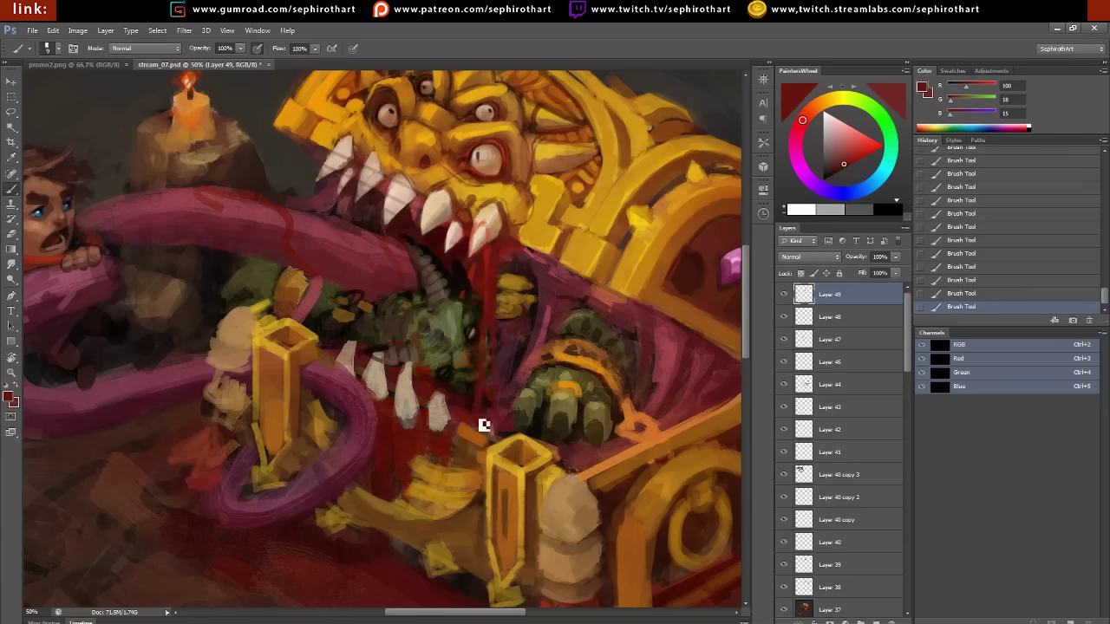
alt+click(486, 260)
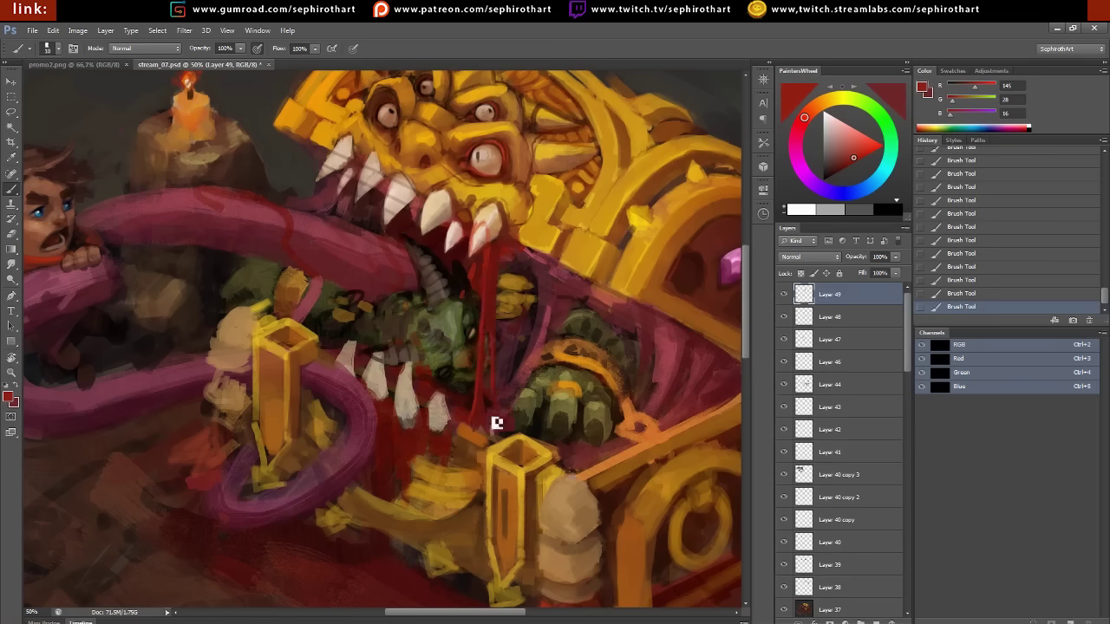
alt+click(508, 246)
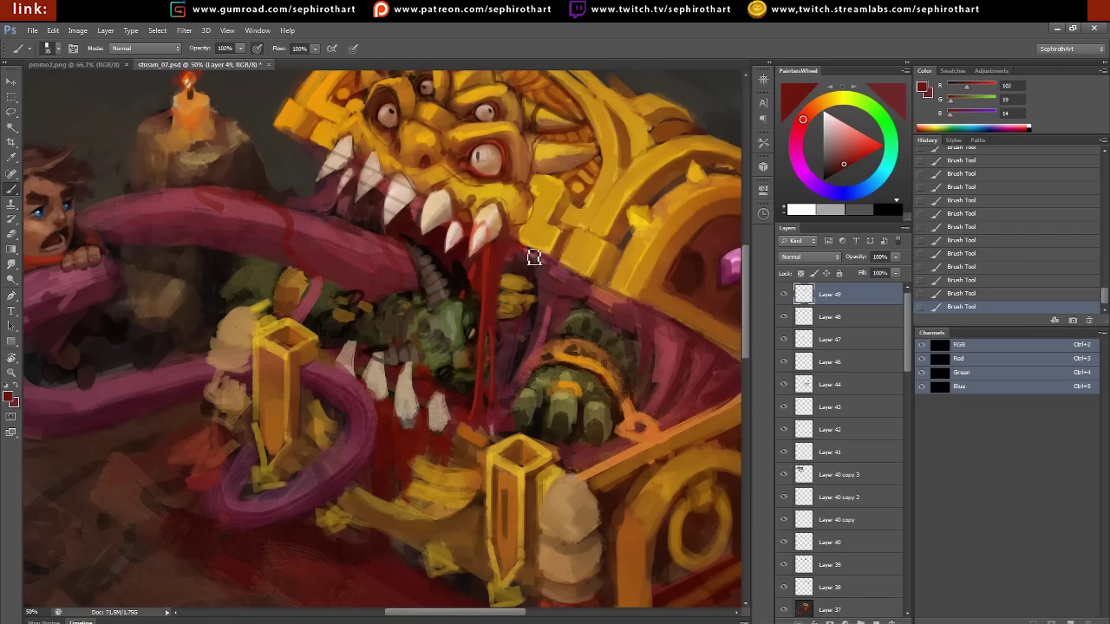
alt+click(489, 263)
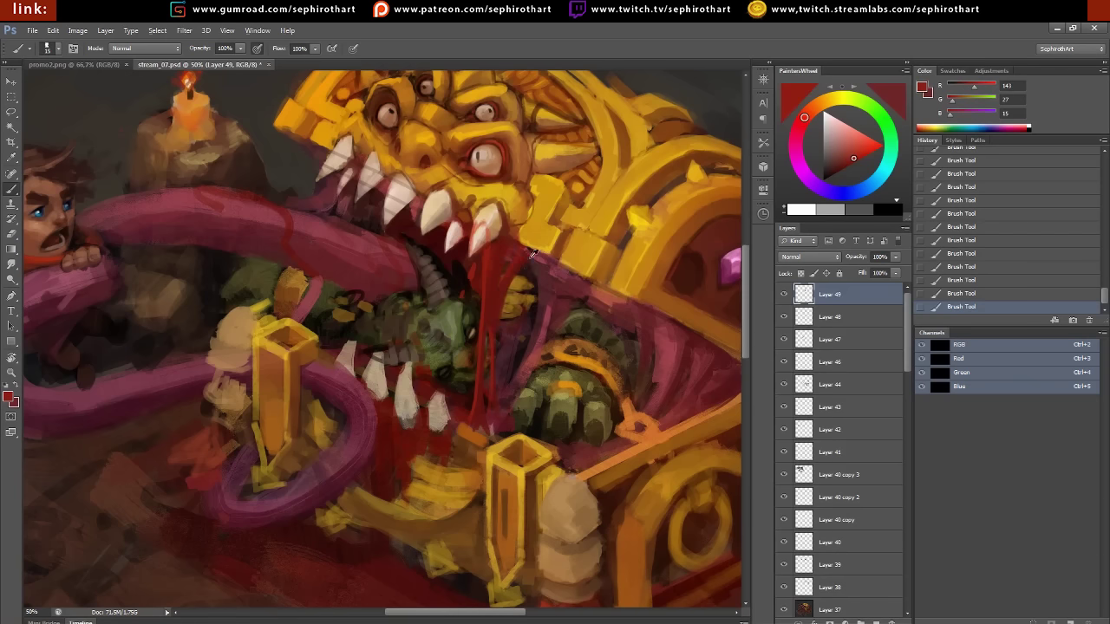
Paint dark blood red over the mimic's fang tip
drag(540, 260, 500, 305)
alt+click(459, 264)
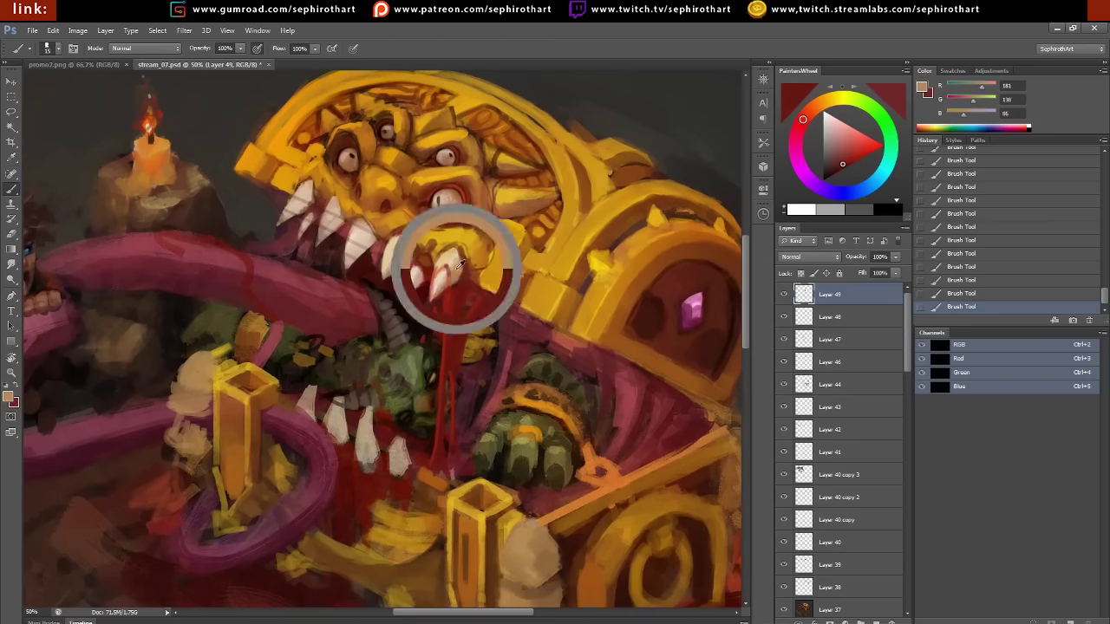
alt+click(433, 279)
drag(423, 279, 430, 269)
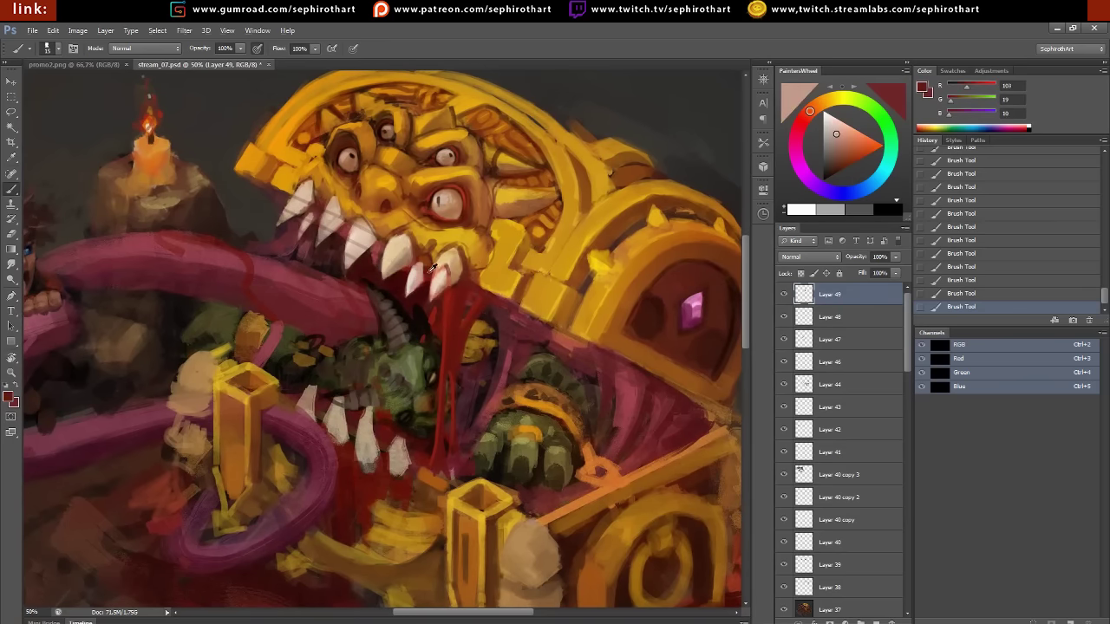
Add gold and dark orange-brown strokes around the mimic's eye and cheek
alt+click(387, 249)
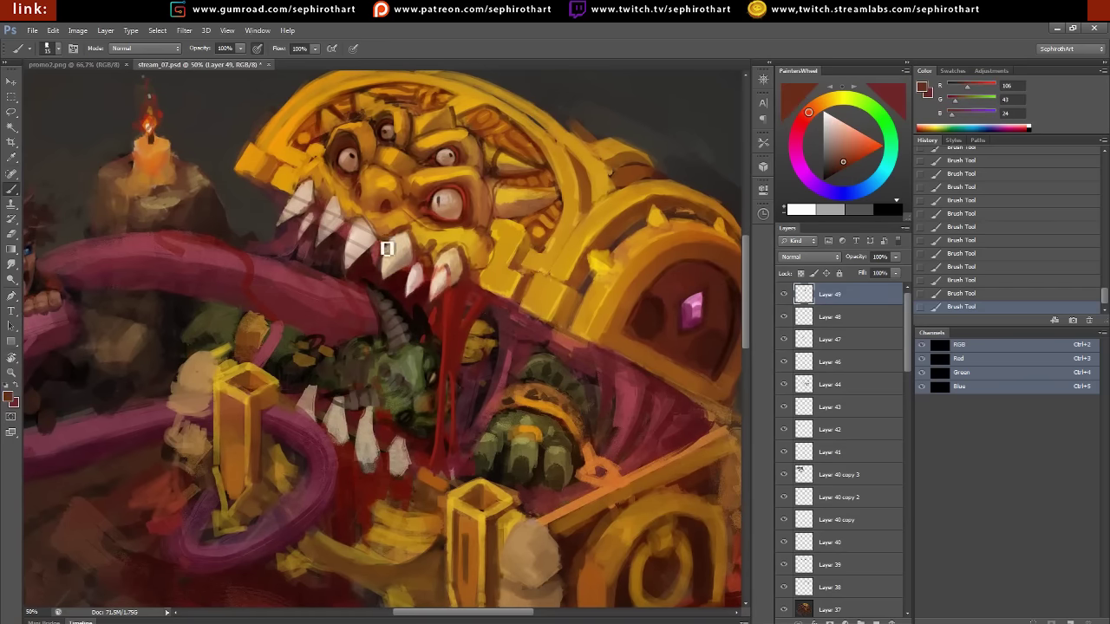
alt+click(375, 217)
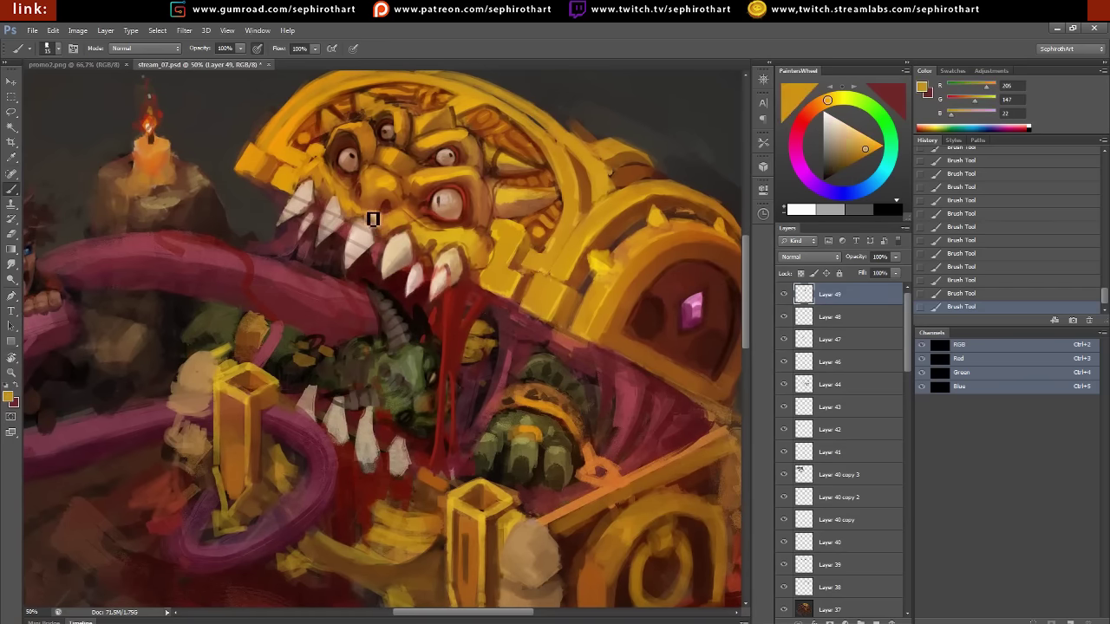
alt+click(431, 198)
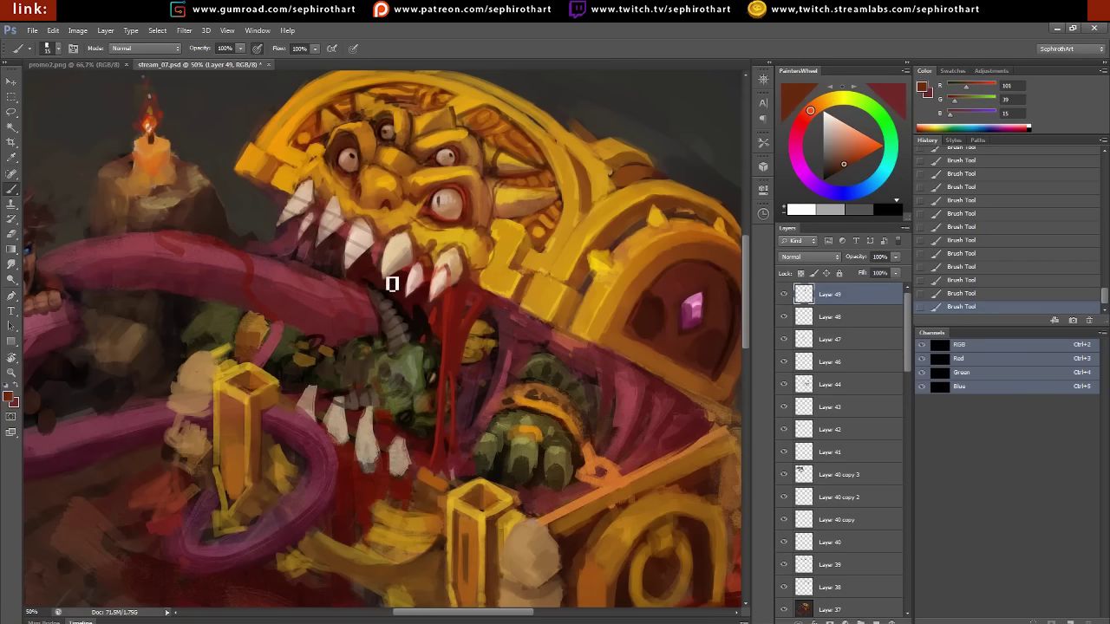
alt+click(425, 212)
alt+click(418, 217)
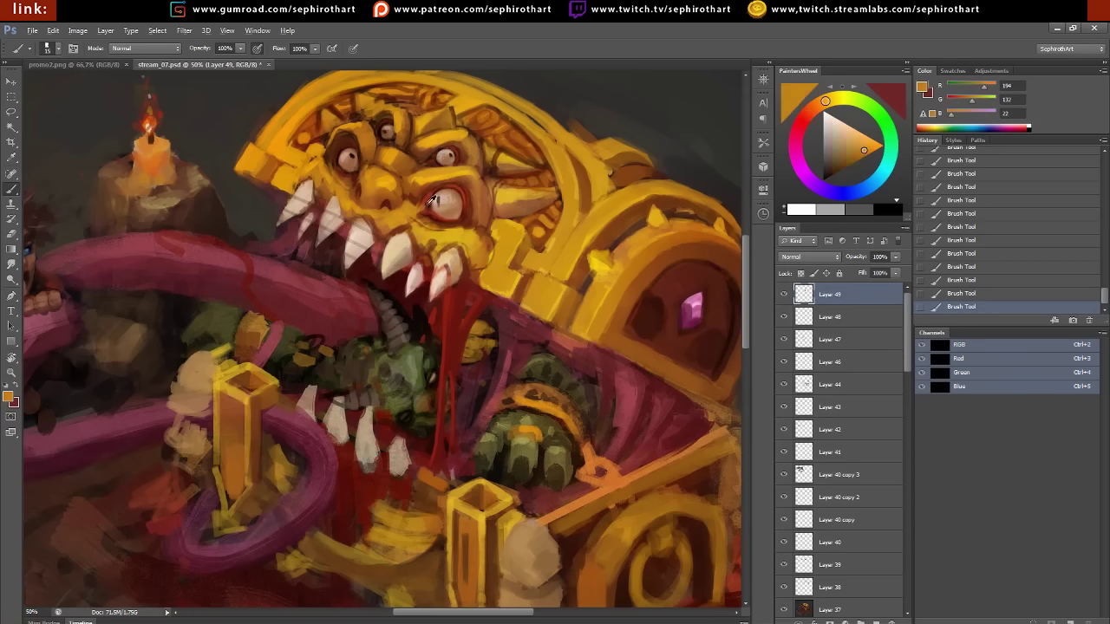
alt+click(429, 227)
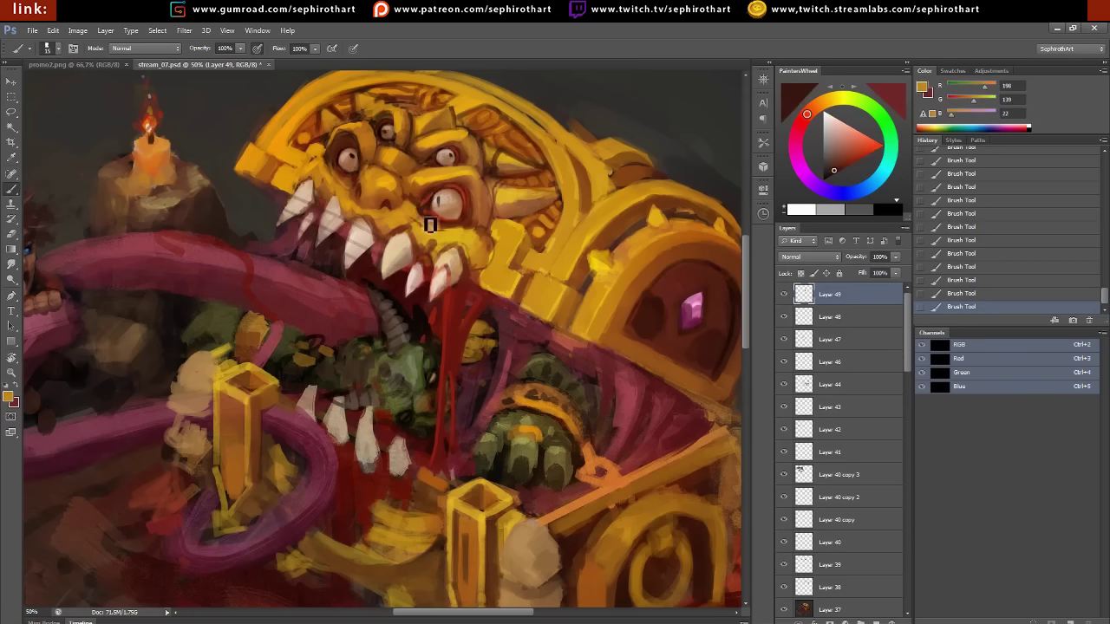
alt+click(435, 231)
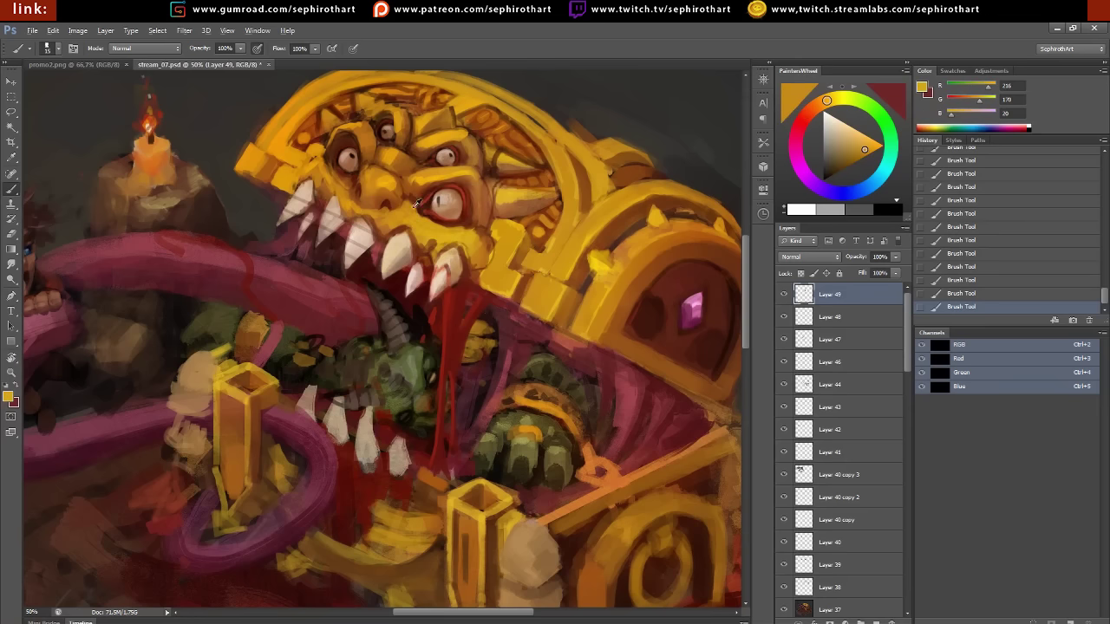
alt+click(421, 215)
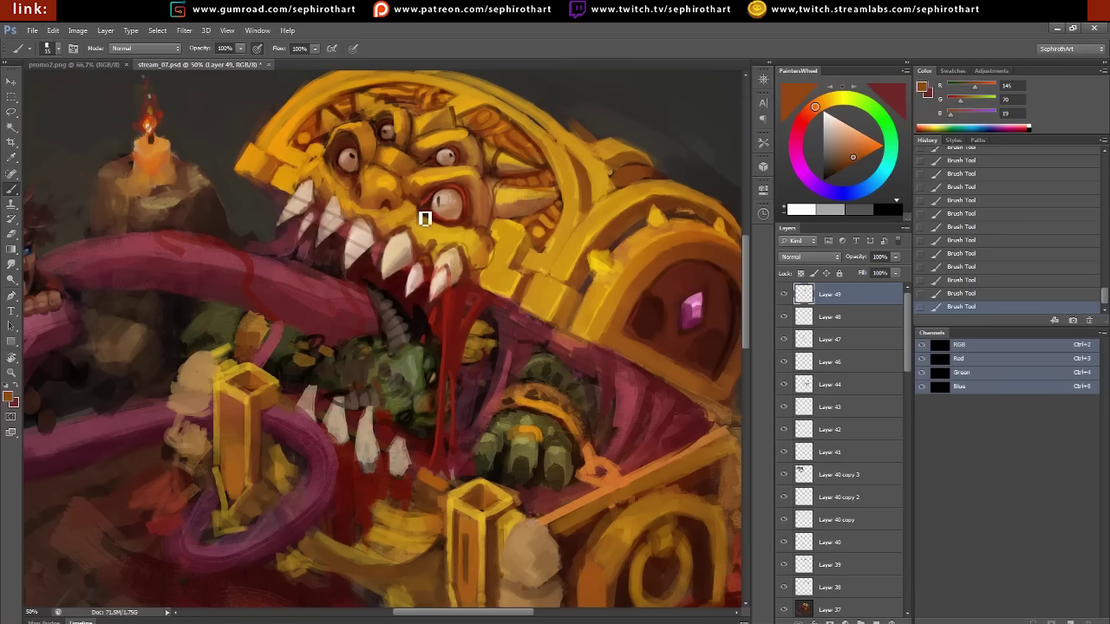
alt+click(492, 258)
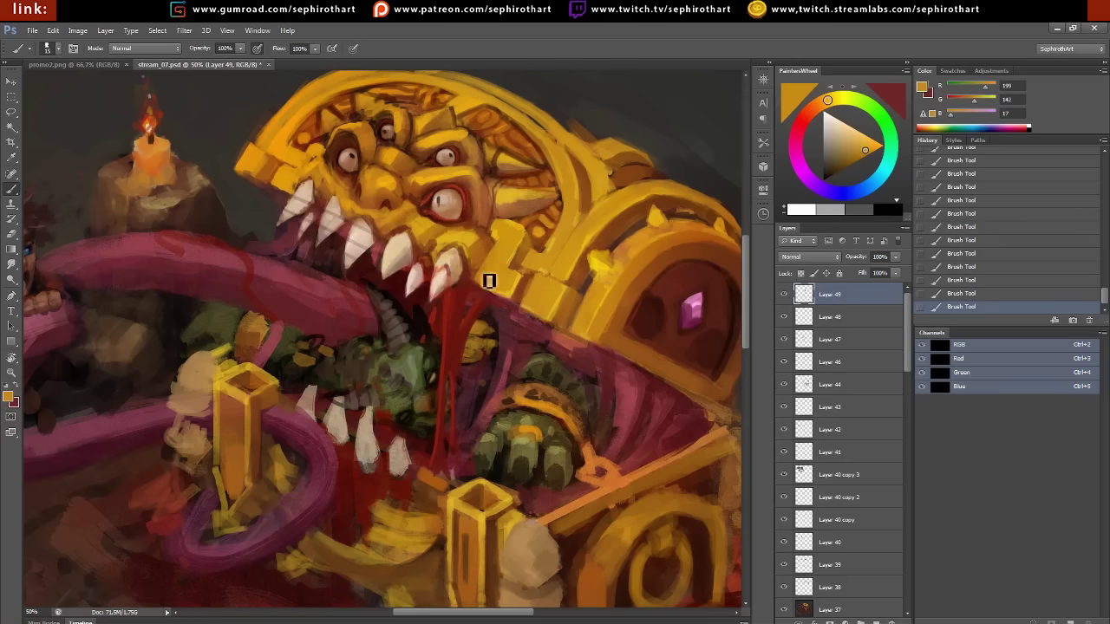
alt+click(490, 275)
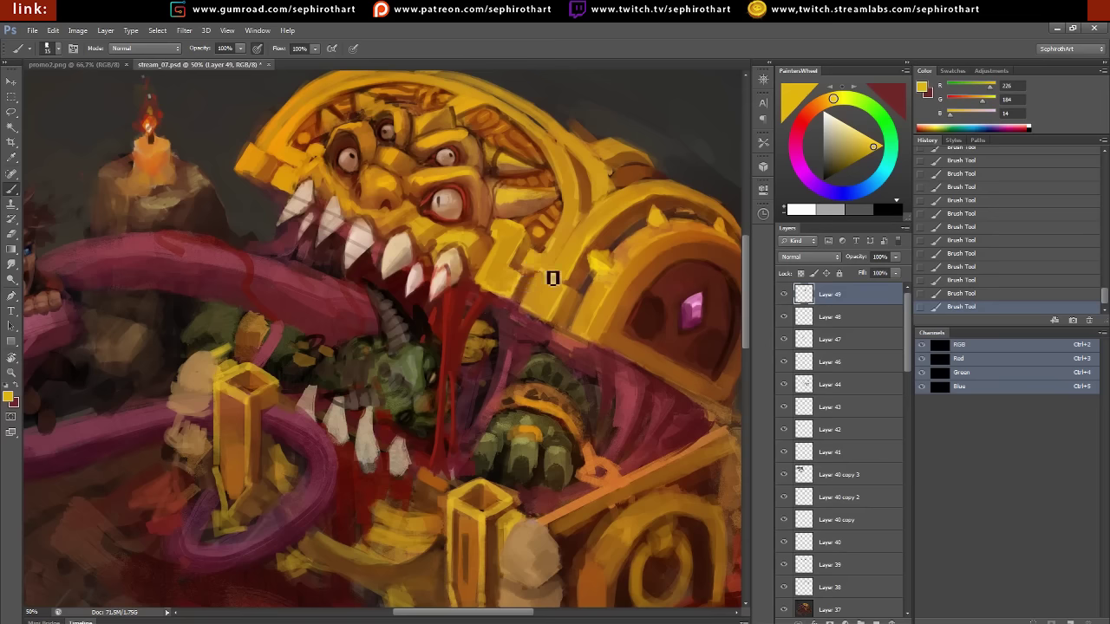
Paint gold strokes along the lid's upper edge and a dark red line along its lower edge
drag(577, 255, 529, 262)
alt+click(510, 284)
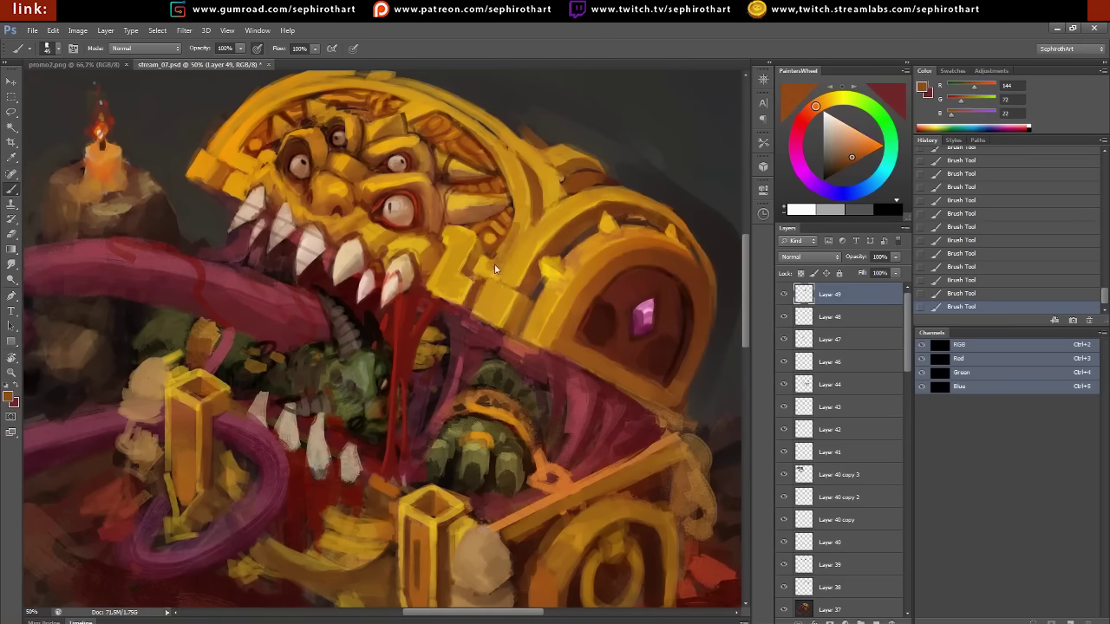
drag(523, 230, 504, 149)
alt+click(540, 183)
mouse_move(527, 198)
mouse_down()
mouse_move(535, 163)
mouse_move(555, 213)
mouse_up()
alt+click(568, 179)
alt+click(567, 185)
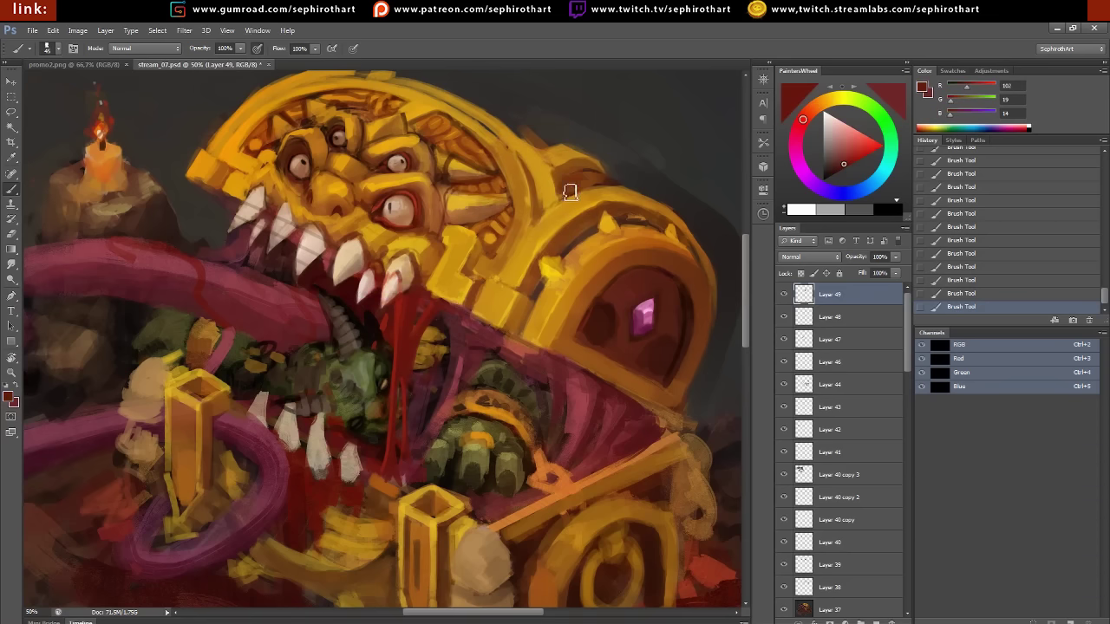
drag(551, 276, 518, 327)
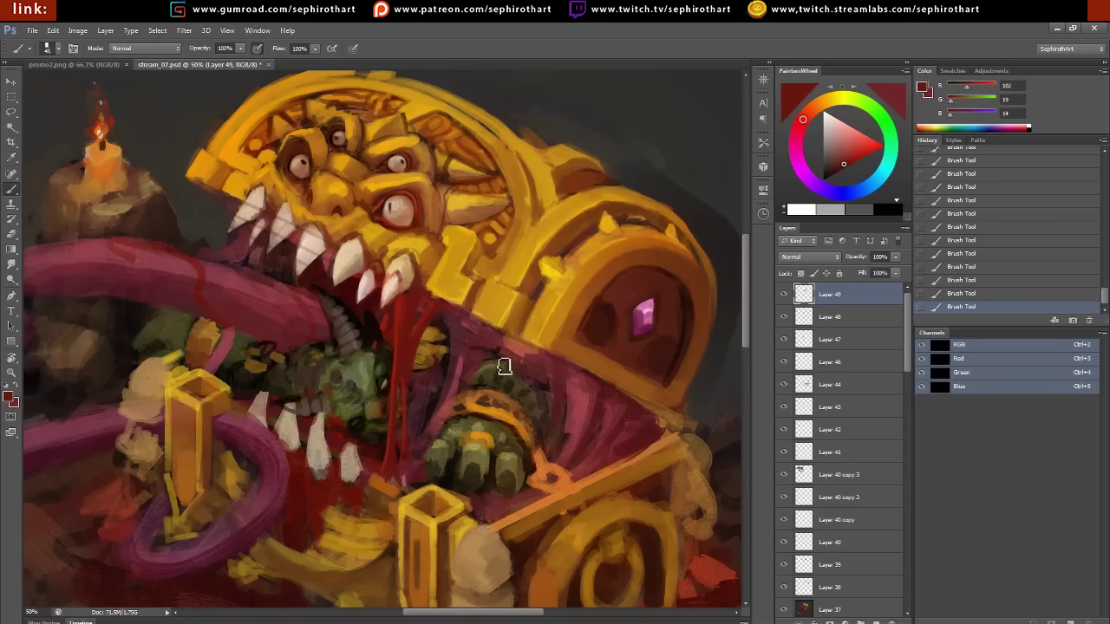
Add yellow highlights plus dark orange and golden strokes along the chest's upper-left rim
alt+click(479, 223)
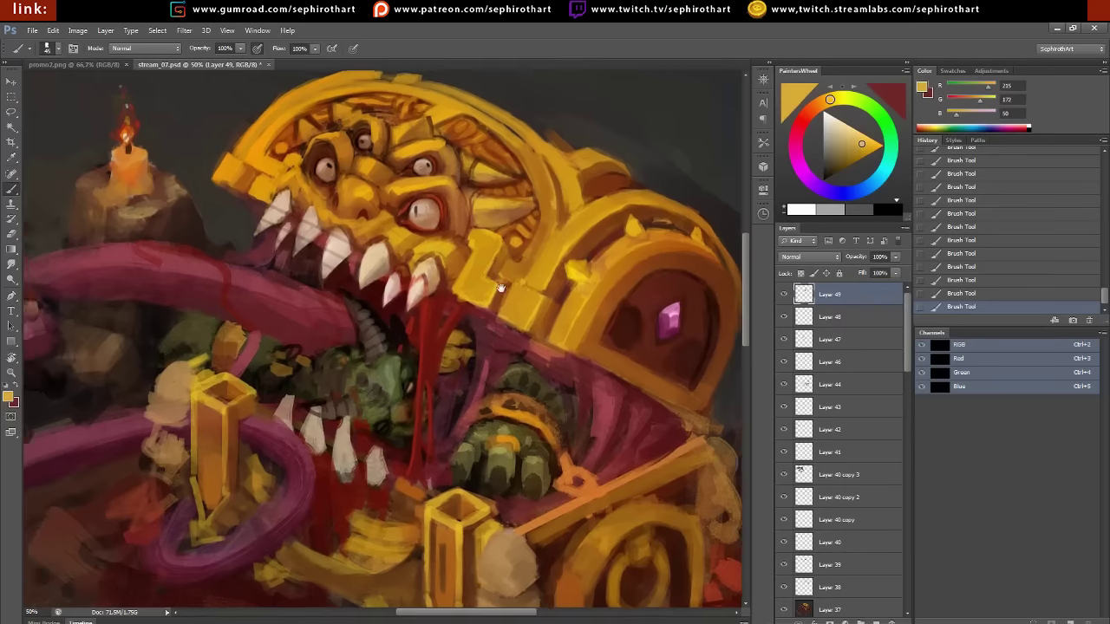
drag(456, 171, 432, 151)
alt+click(487, 259)
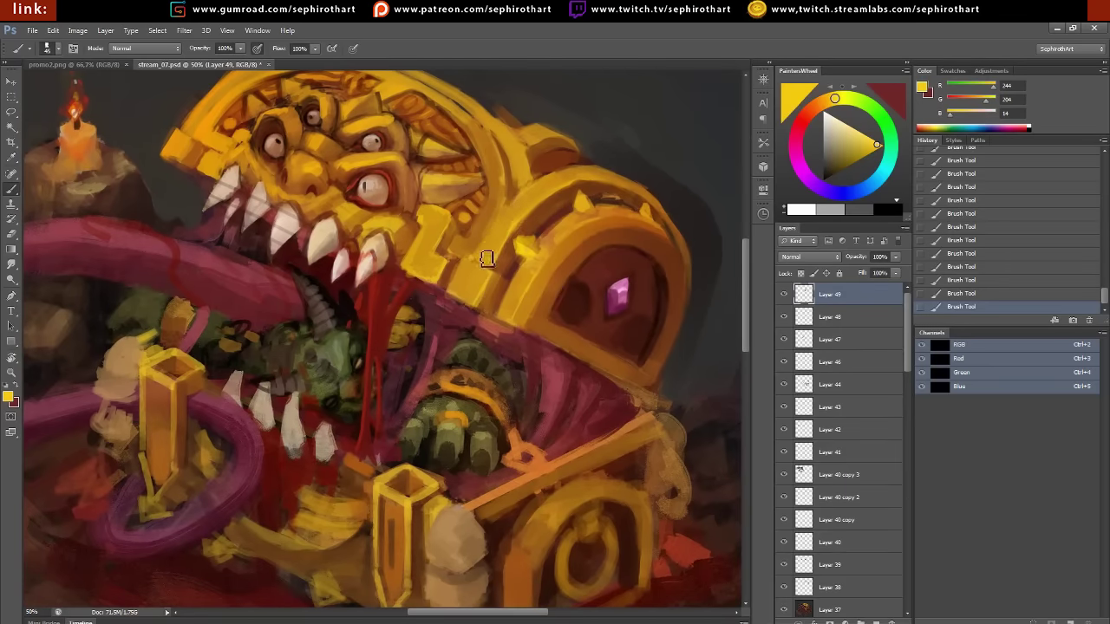
drag(448, 235, 525, 313)
alt+click(525, 313)
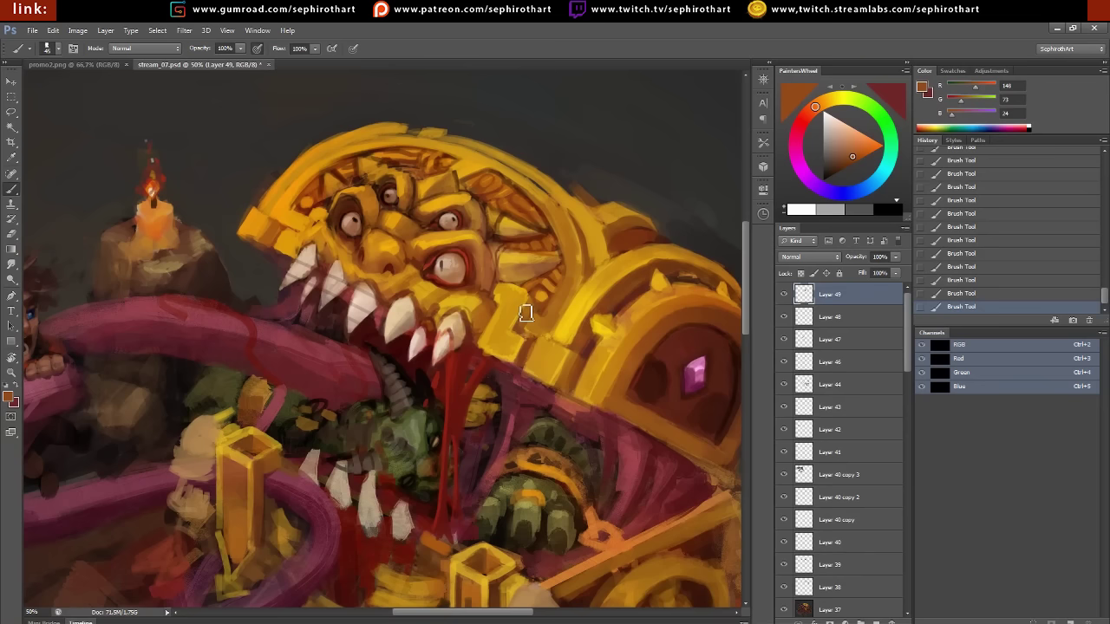
drag(279, 214, 389, 127)
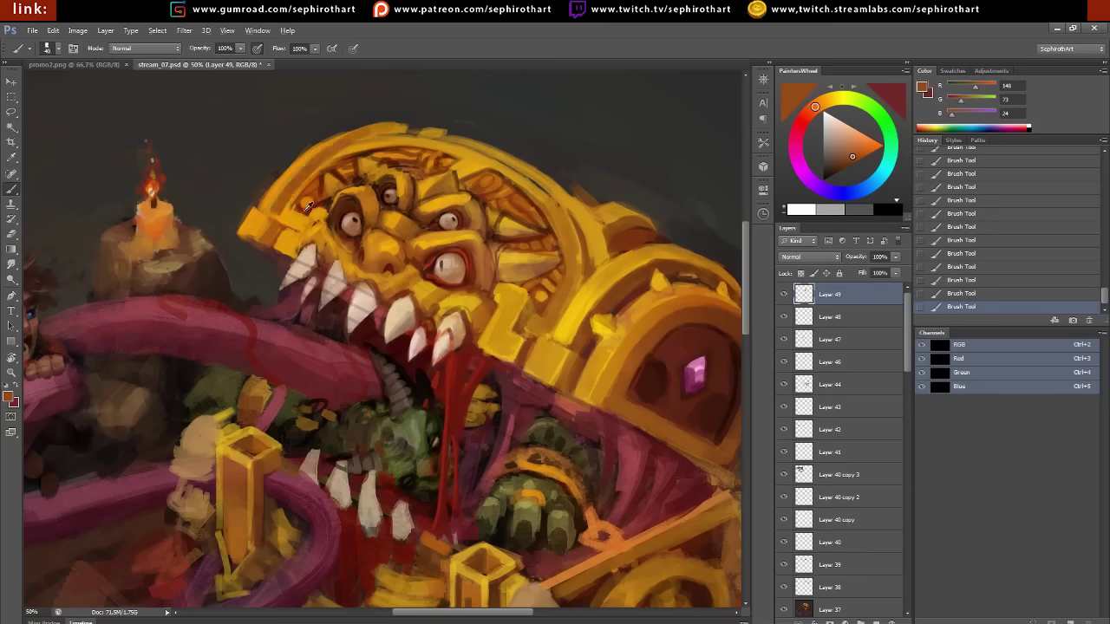
alt+click(309, 207)
drag(542, 275, 487, 278)
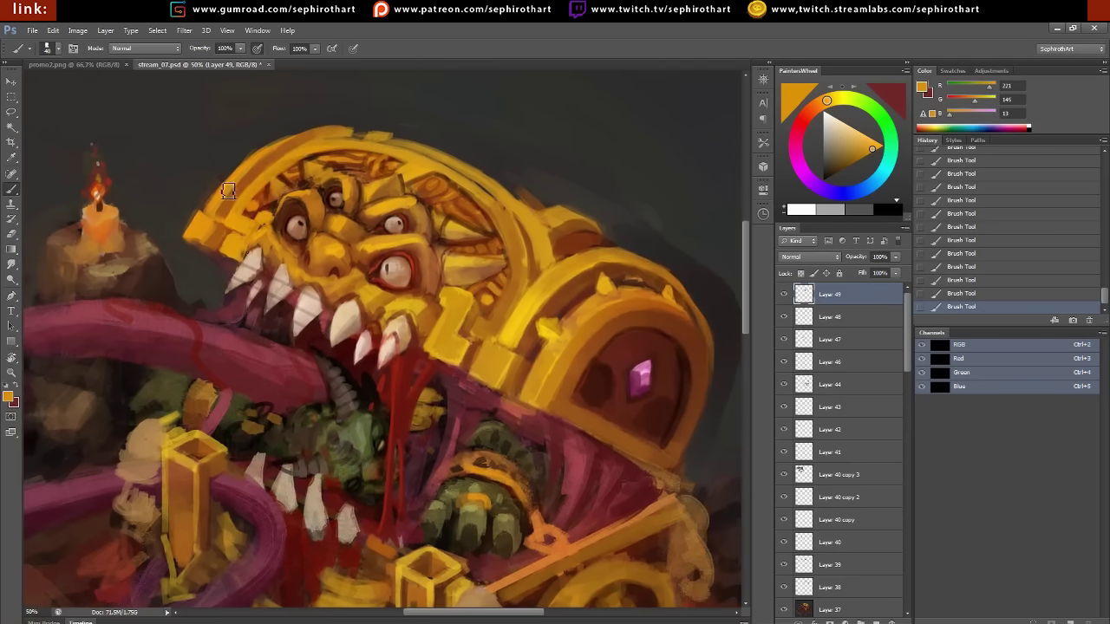
drag(228, 191, 321, 123)
alt+click(334, 115)
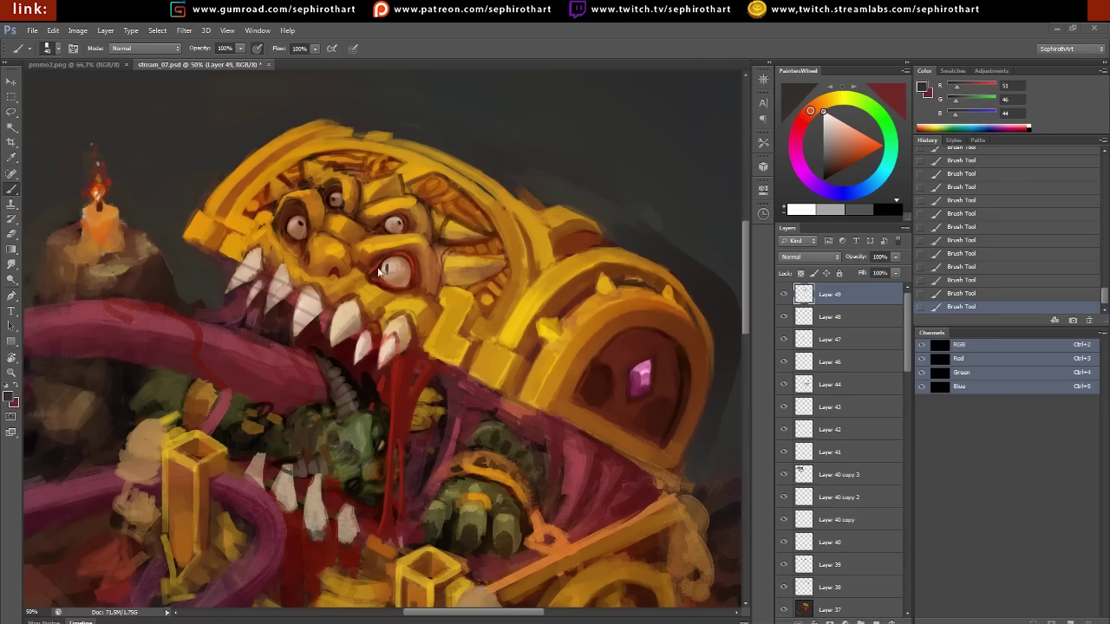
Sample golds and a dark brown from the chest face, then paint a dark brown stroke along its top band
alt+click(429, 292)
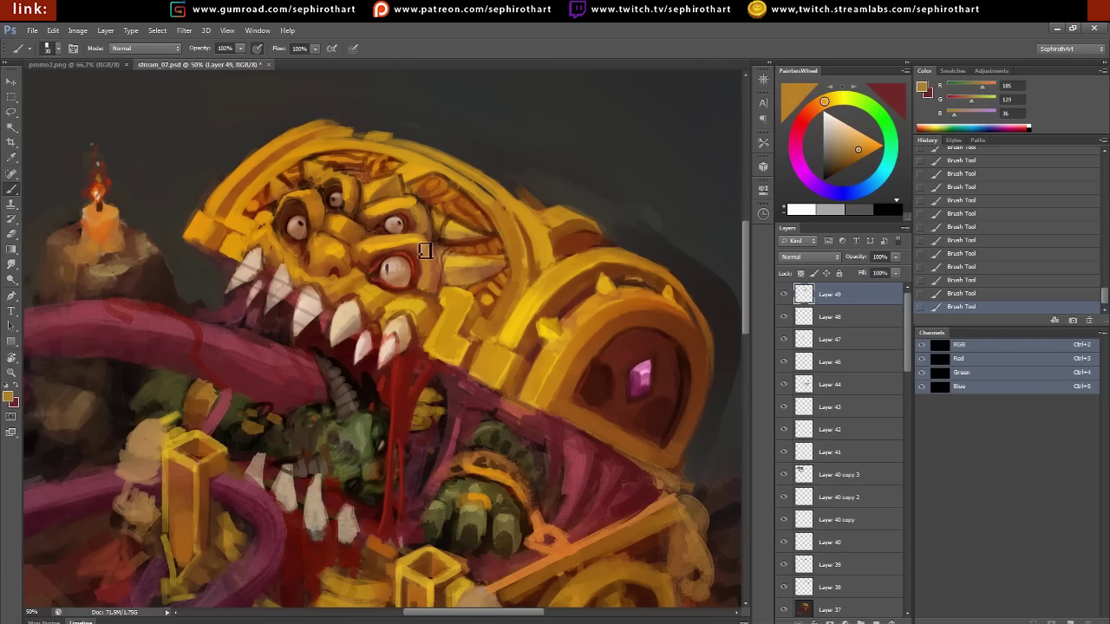
alt+click(514, 329)
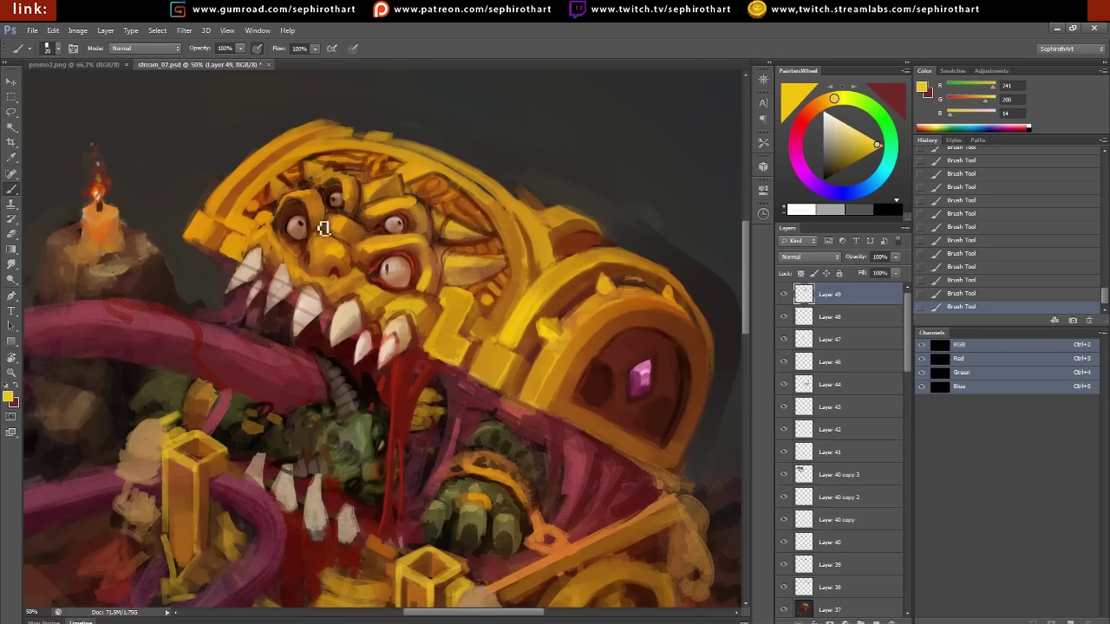
alt+click(291, 217)
alt+click(305, 216)
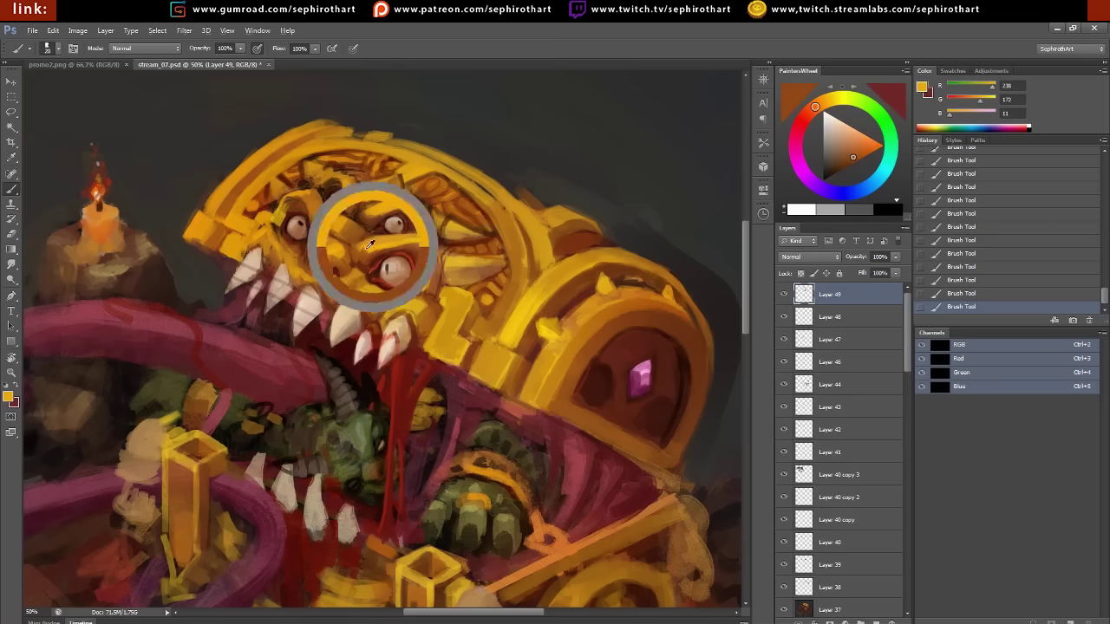
alt+click(292, 198)
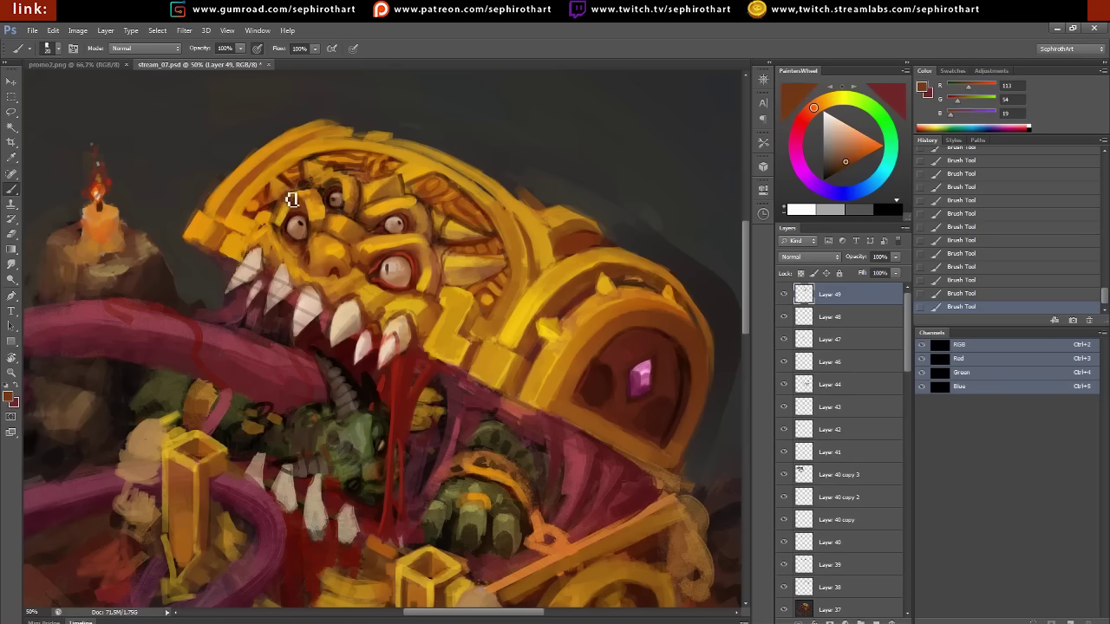
alt+click(276, 189)
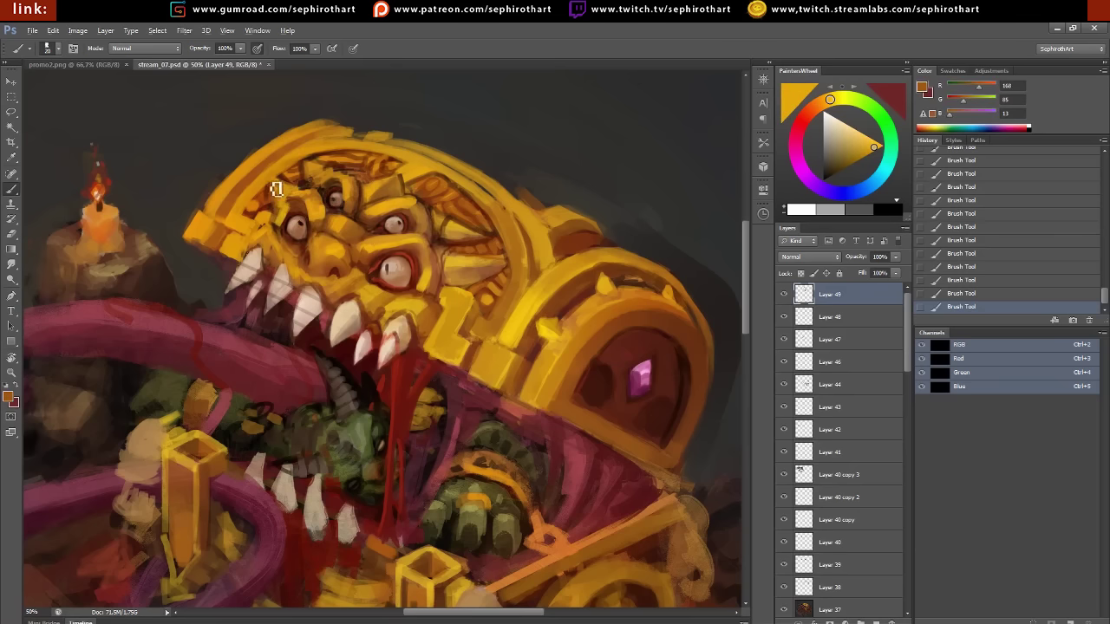
alt+click(286, 160)
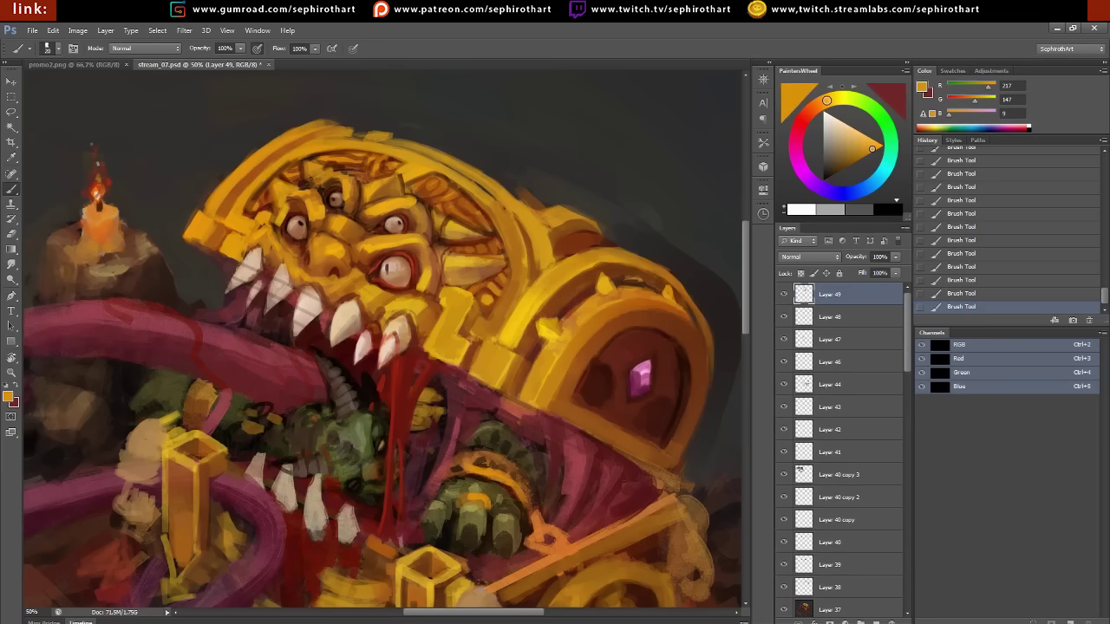
drag(296, 166, 406, 162)
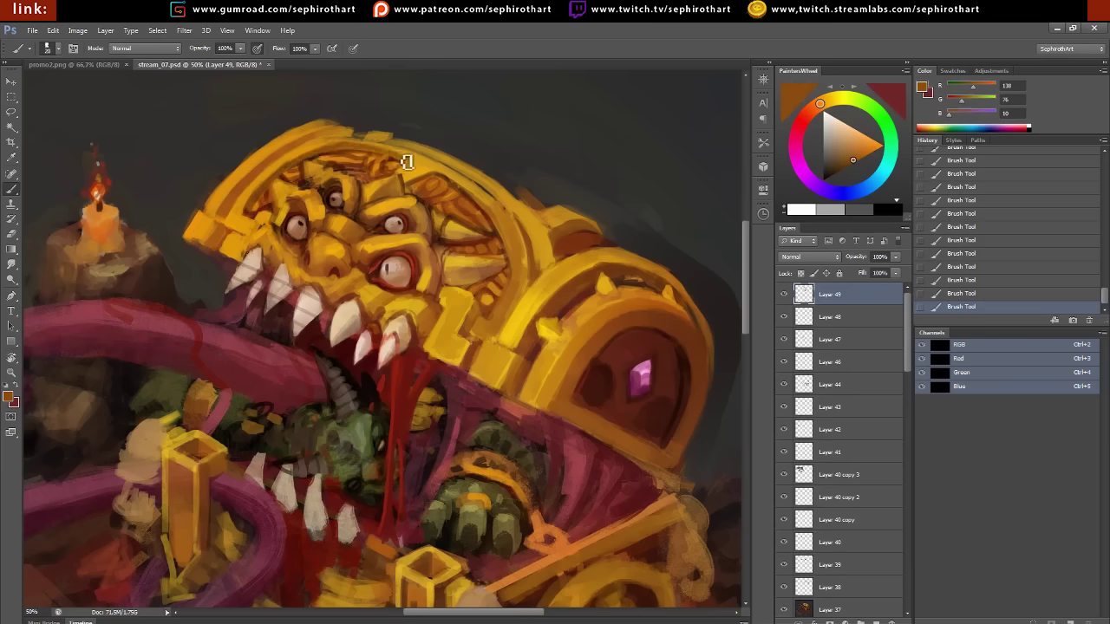
Pan around the chest while sampling bright yellows, duller gold, near-black, yellow-orange and dark red
drag(421, 181, 541, 223)
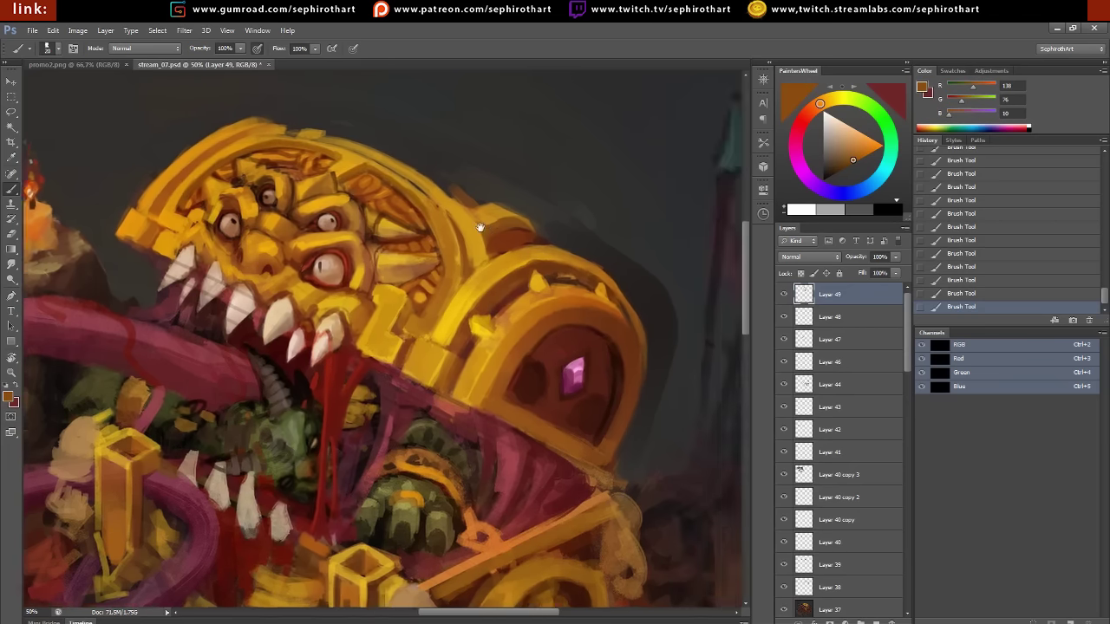
alt+click(541, 223)
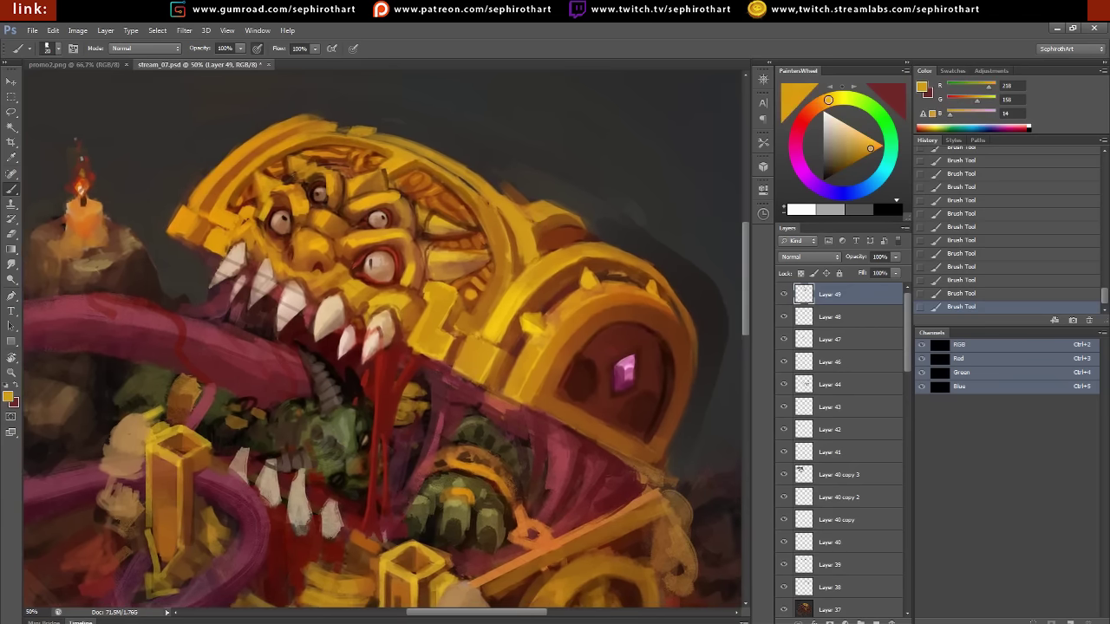
alt+click(308, 193)
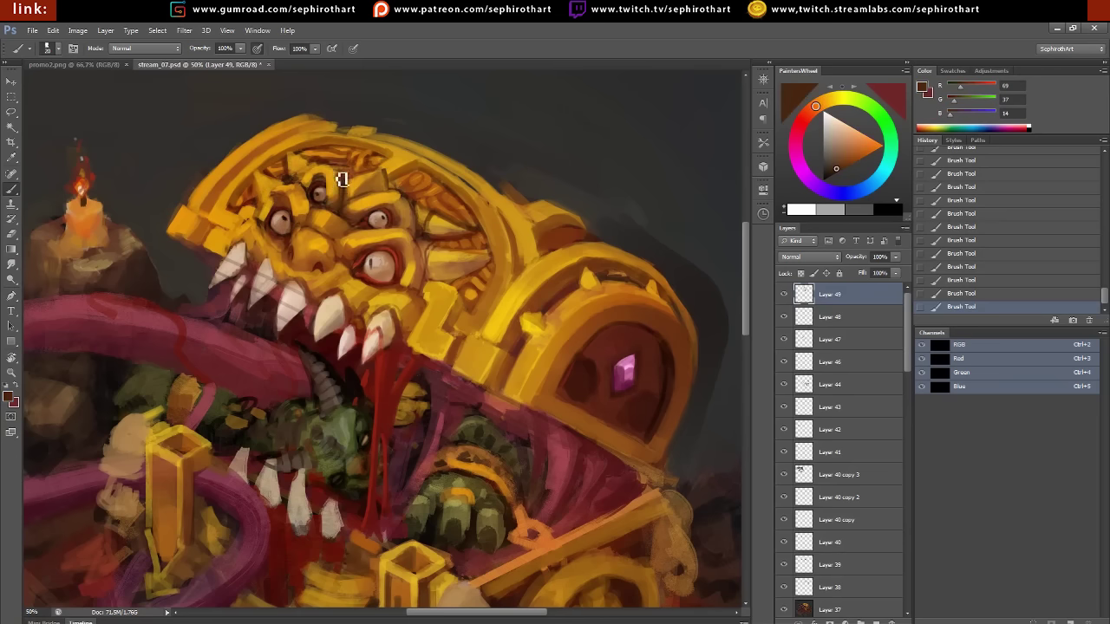
alt+click(321, 173)
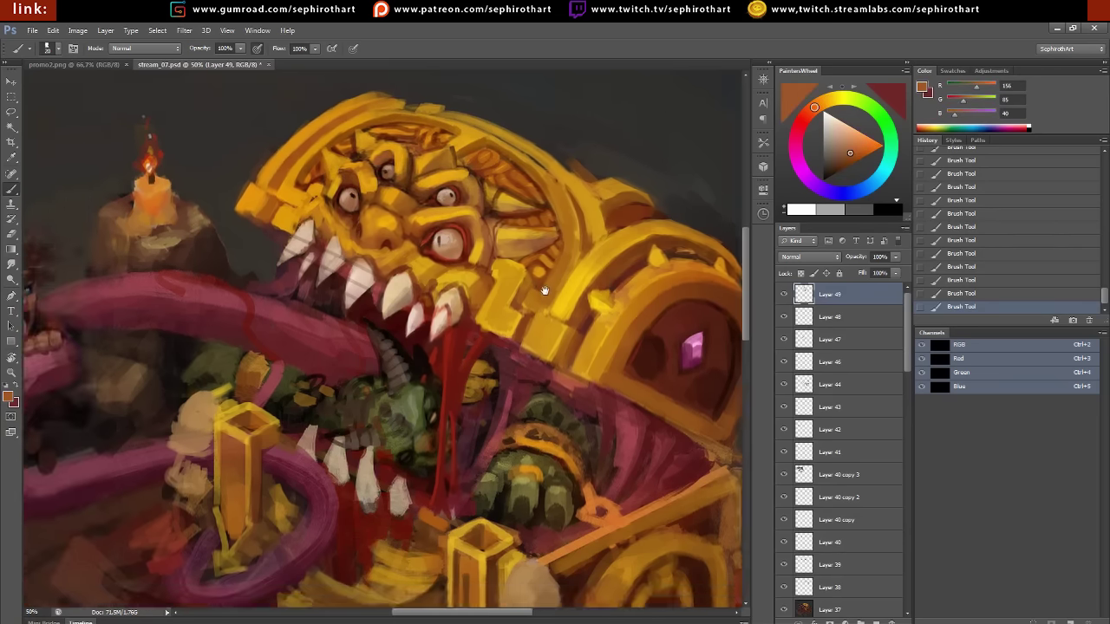
drag(330, 181, 431, 63)
alt+click(421, 278)
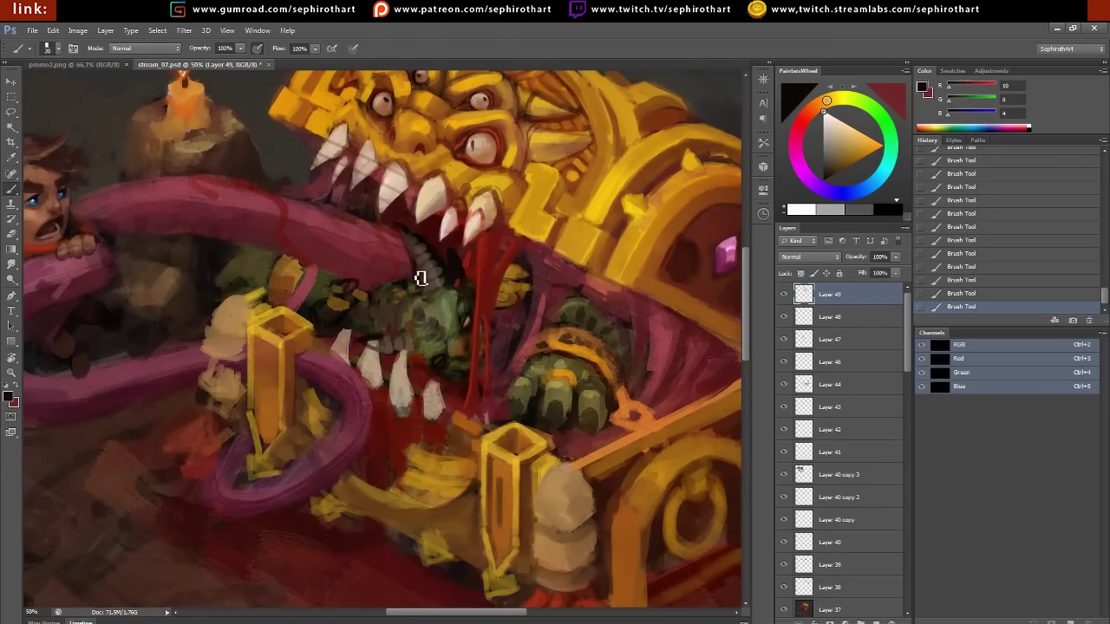
alt+click(517, 286)
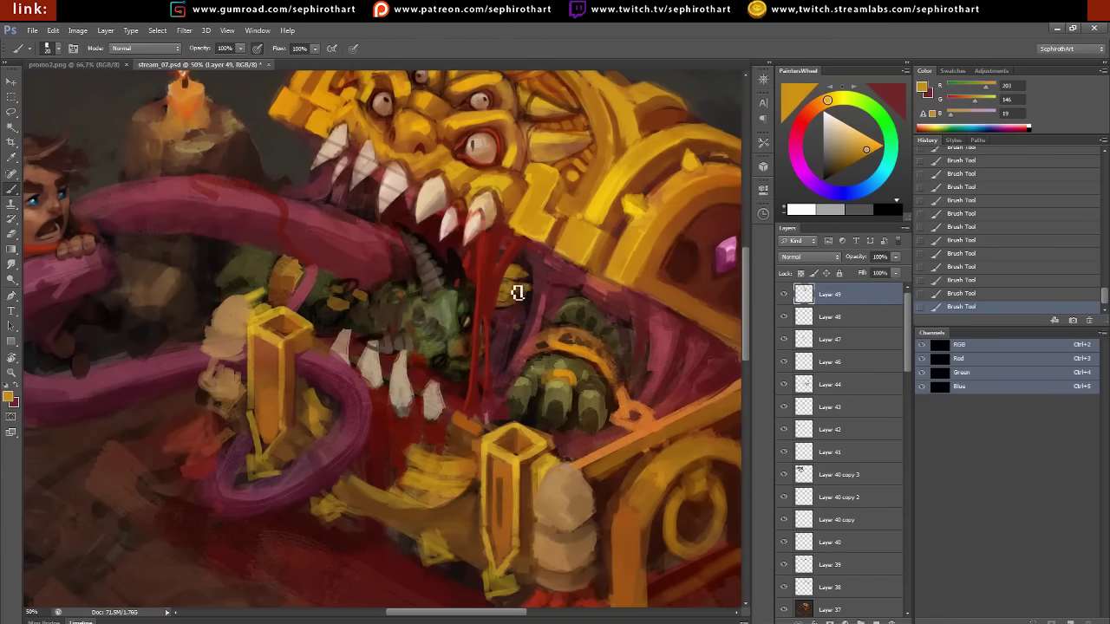
alt+click(572, 279)
Smudge a small patch, then paste a merged copy of the whole canvas as Layer 50
key(r)
drag(525, 318, 515, 351)
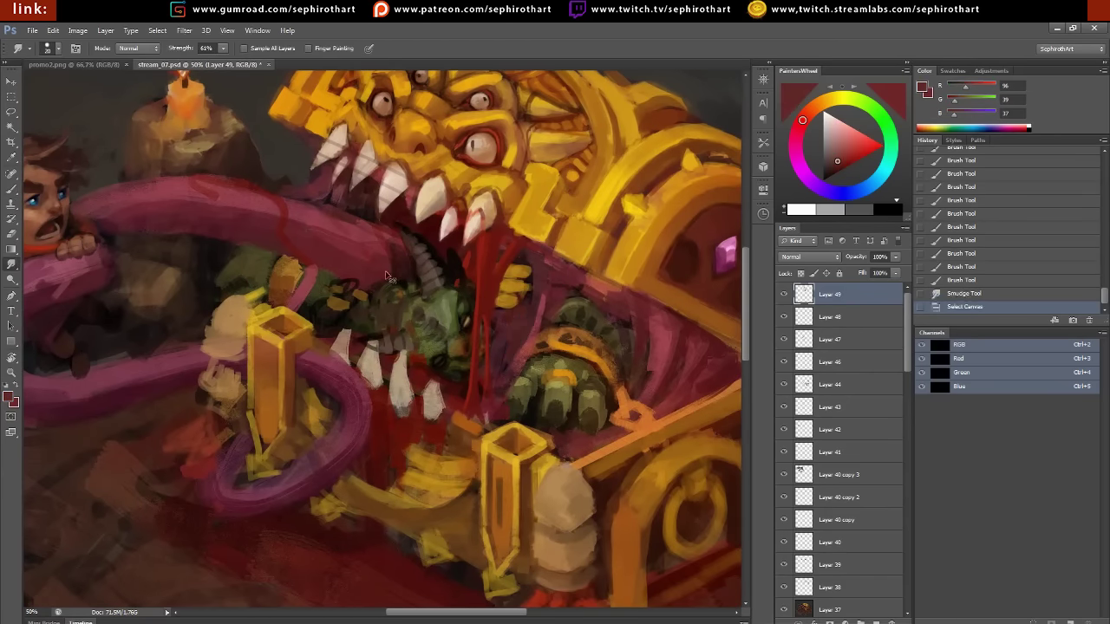
key(ctrl+a)
key(ctrl+shift+c)
key(ctrl+shift+v)
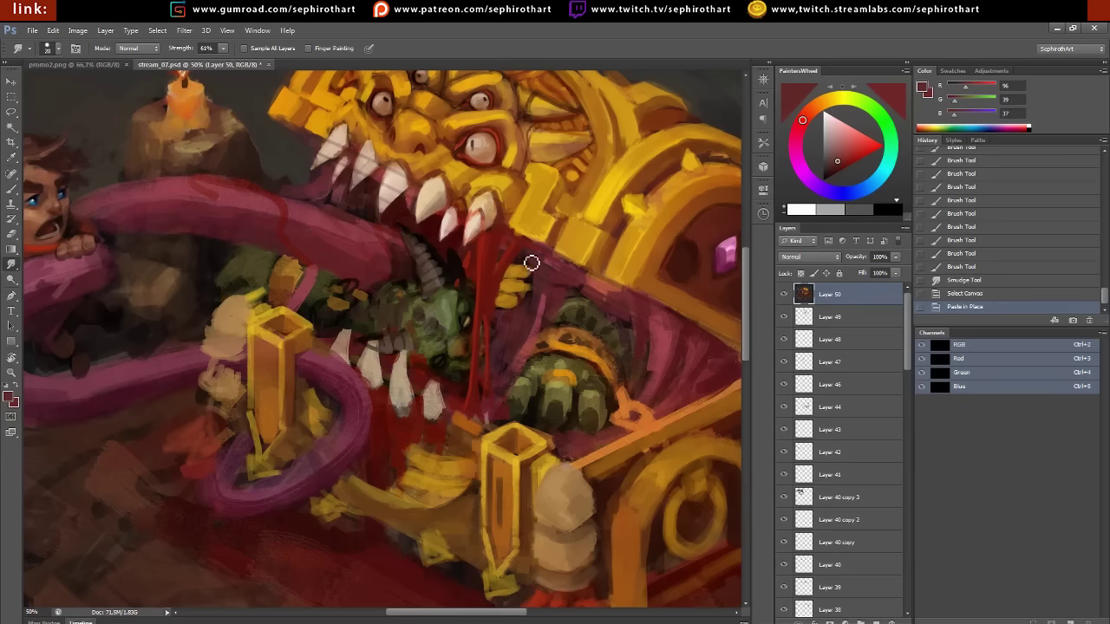
Smudge the paint beside the chest's mouth and along the gold band around the teeth
drag(532, 262, 542, 253)
drag(537, 262, 550, 250)
mouse_move(544, 258)
mouse_down()
mouse_move(553, 227)
mouse_move(538, 227)
mouse_move(539, 186)
mouse_up()
drag(538, 178, 537, 162)
mouse_move(496, 191)
mouse_down()
mouse_move(478, 179)
mouse_move(480, 196)
mouse_up()
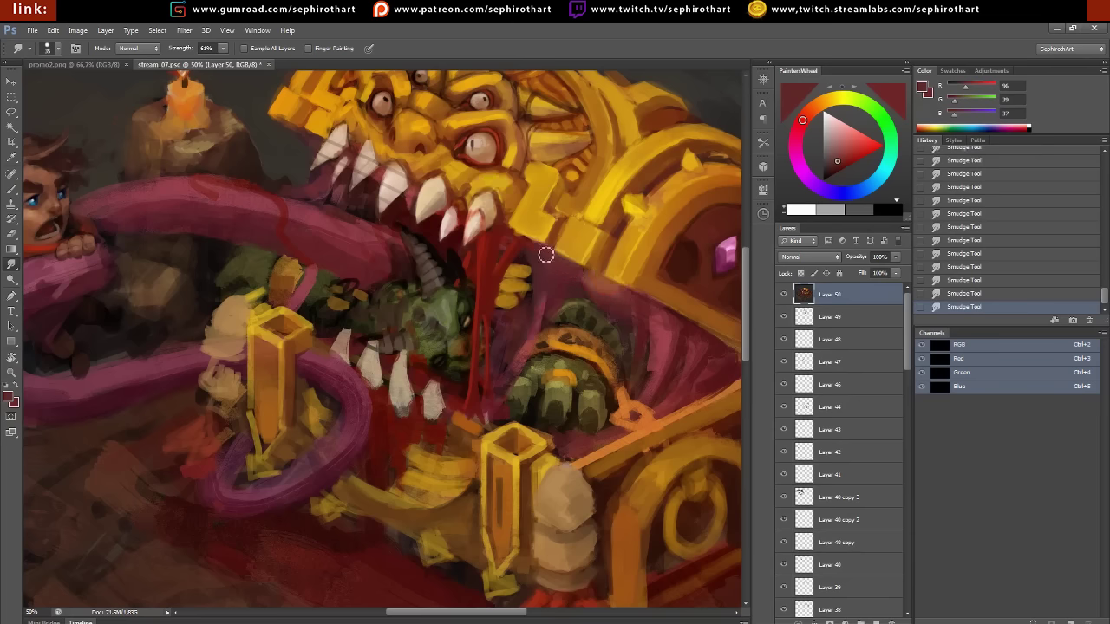
drag(545, 255, 461, 236)
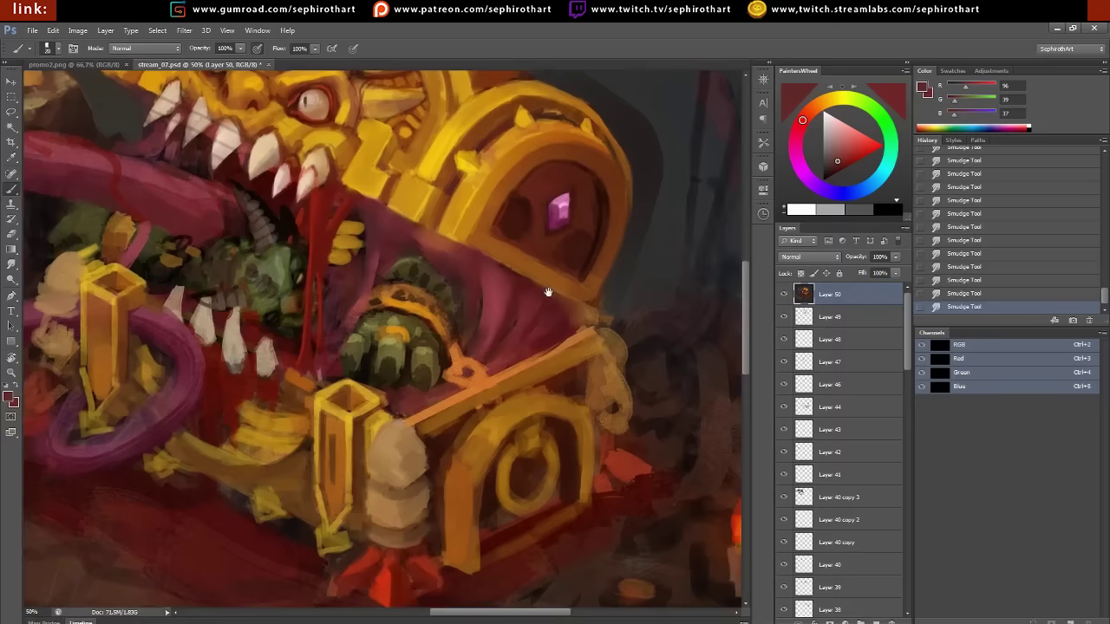
mouse_move(658, 346)
mouse_down()
mouse_move(514, 295)
mouse_move(522, 312)
mouse_up()
Brush darker red and orange strokes along the chest's right edge
key(b)
click(508, 277)
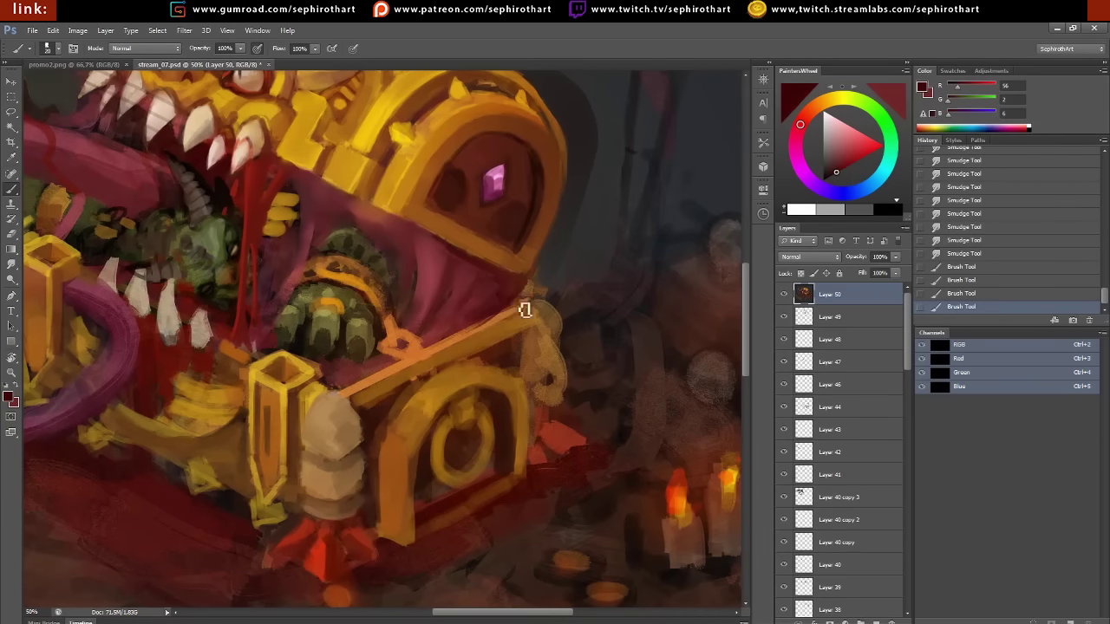
alt+click(402, 369)
drag(408, 268, 456, 355)
mouse_move(598, 434)
mouse_down()
mouse_move(545, 365)
mouse_move(445, 299)
mouse_up()
Open Filter > Liquify and push the chest's mouth interior downward with a Forward Warp stroke
click(184, 31)
click(208, 123)
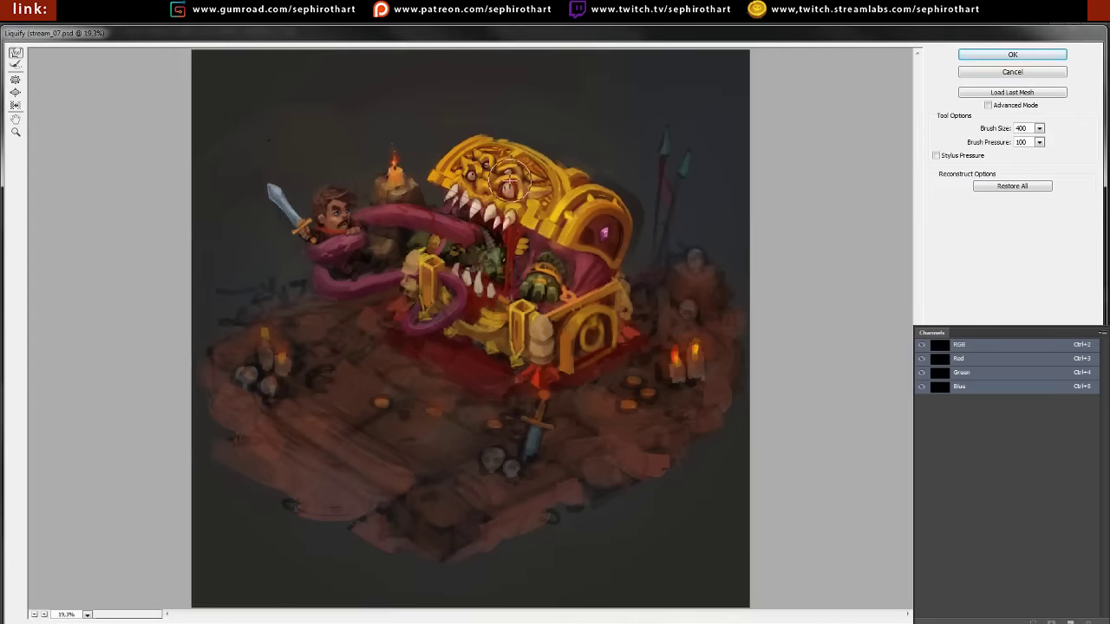
key(b)
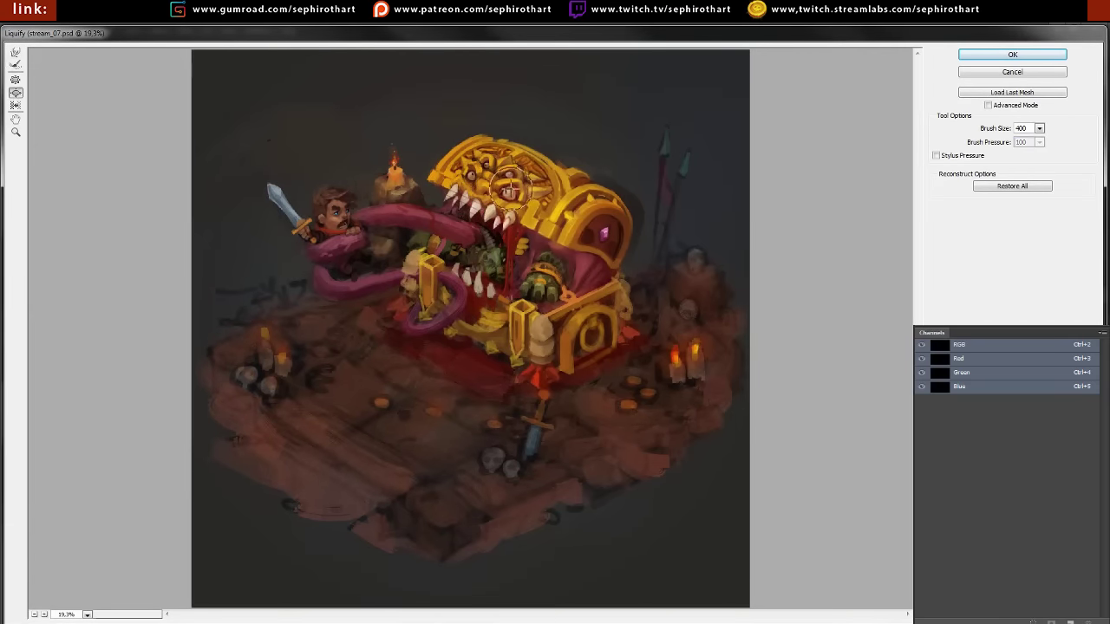
click(15, 52)
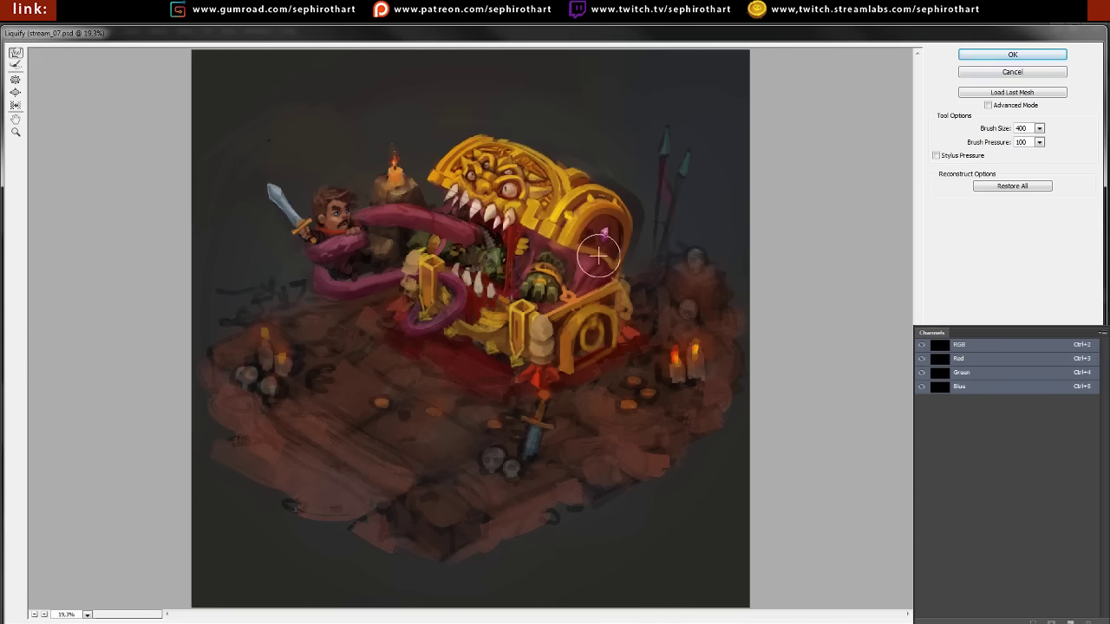
drag(625, 209, 529, 338)
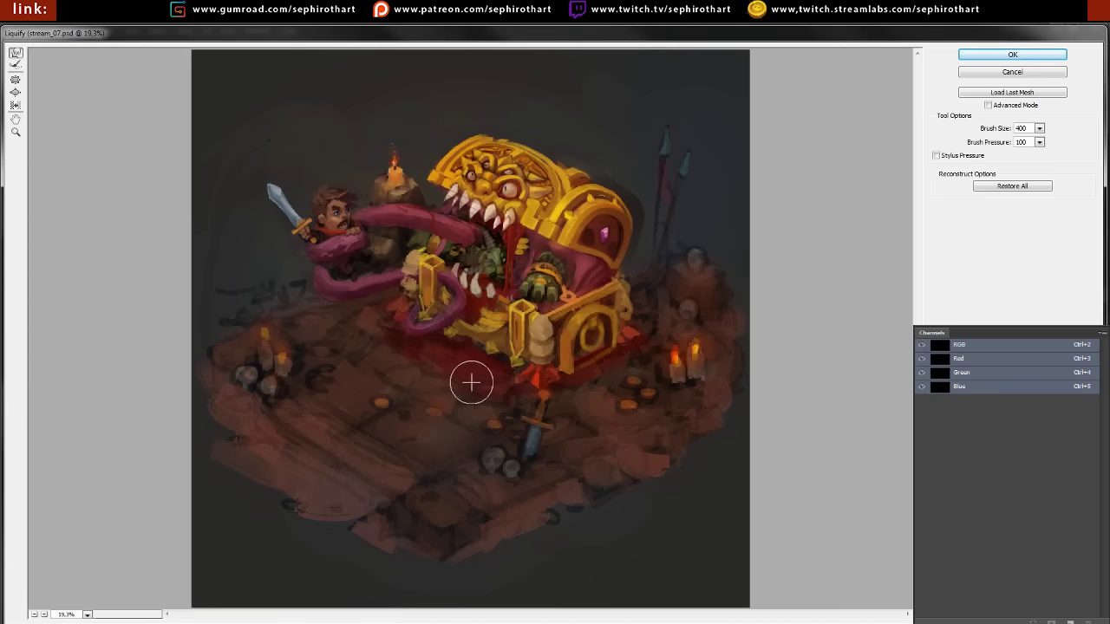
Apply the Liquify warp and thicken the chest's arched rim with orange-gold strokes
click(1006, 54)
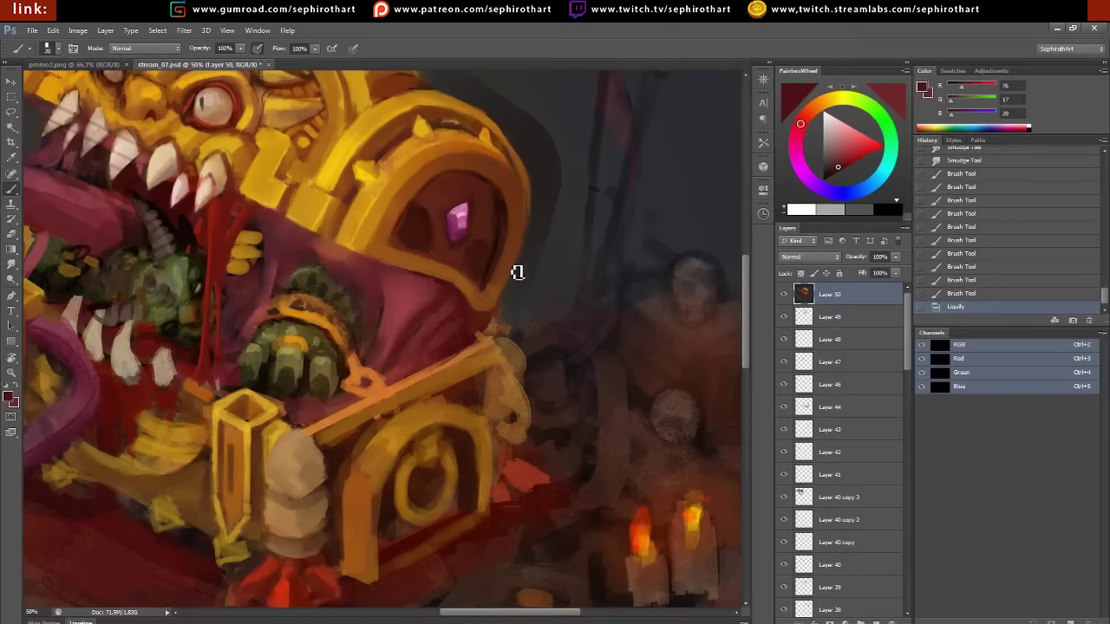
alt+click(437, 260)
drag(418, 259, 479, 297)
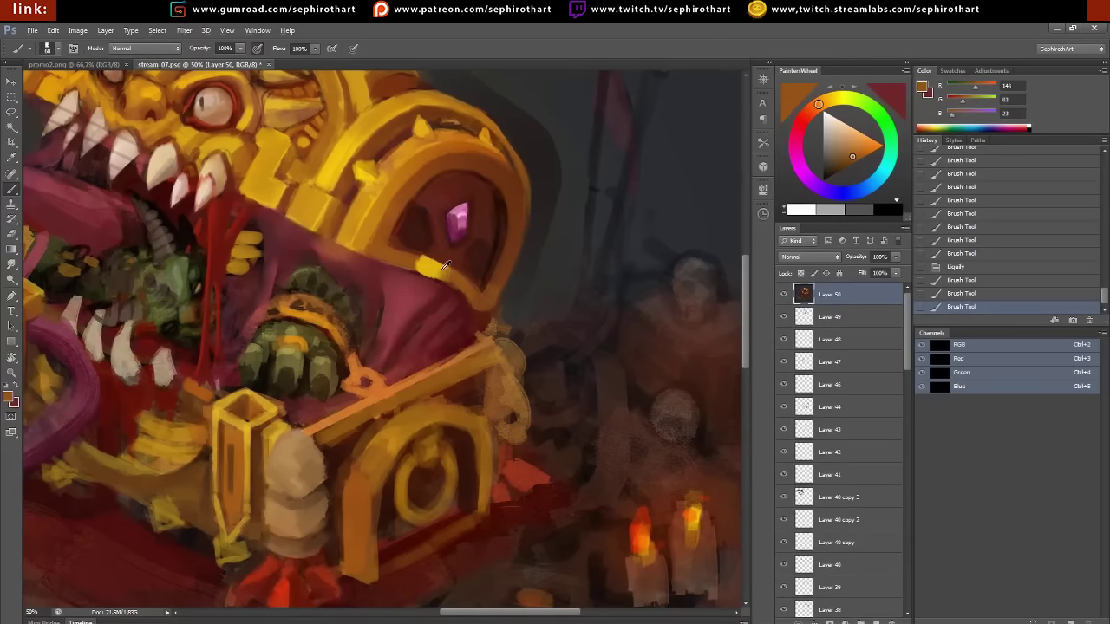
alt+click(478, 300)
drag(405, 257, 501, 282)
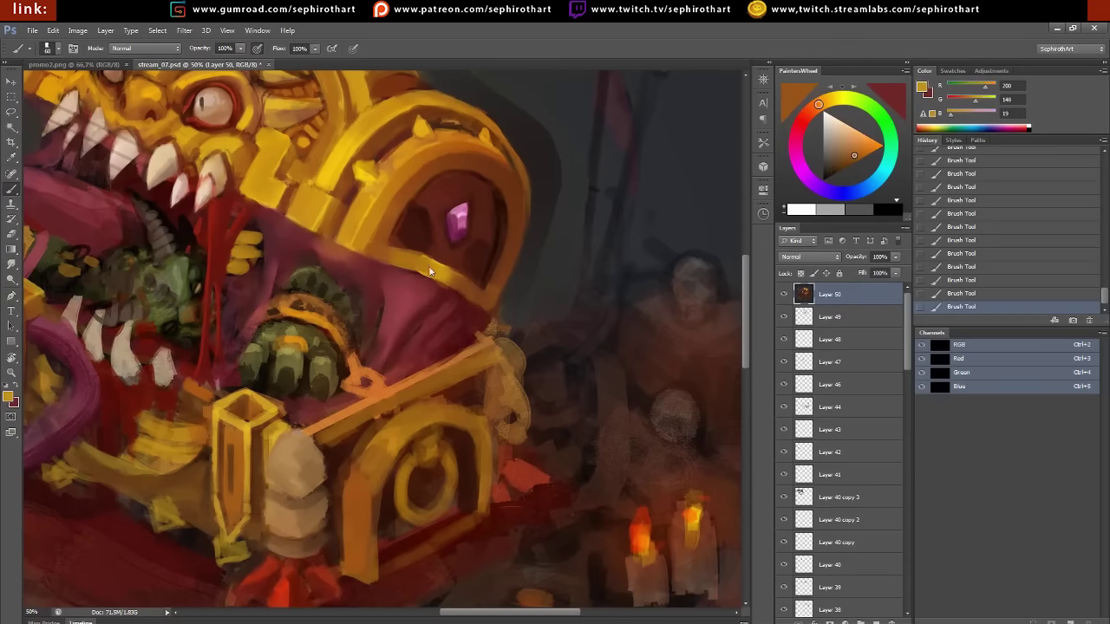
Sample dark brown, near-black, pink and dark maroon colours from the mouth interior
alt+click(503, 286)
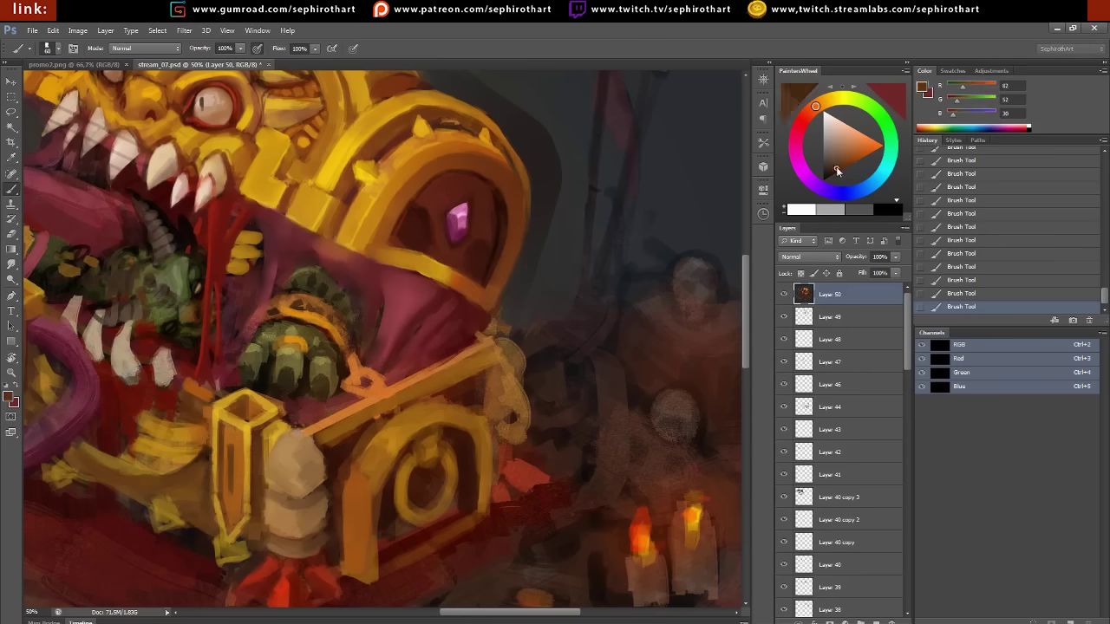
alt+click(490, 297)
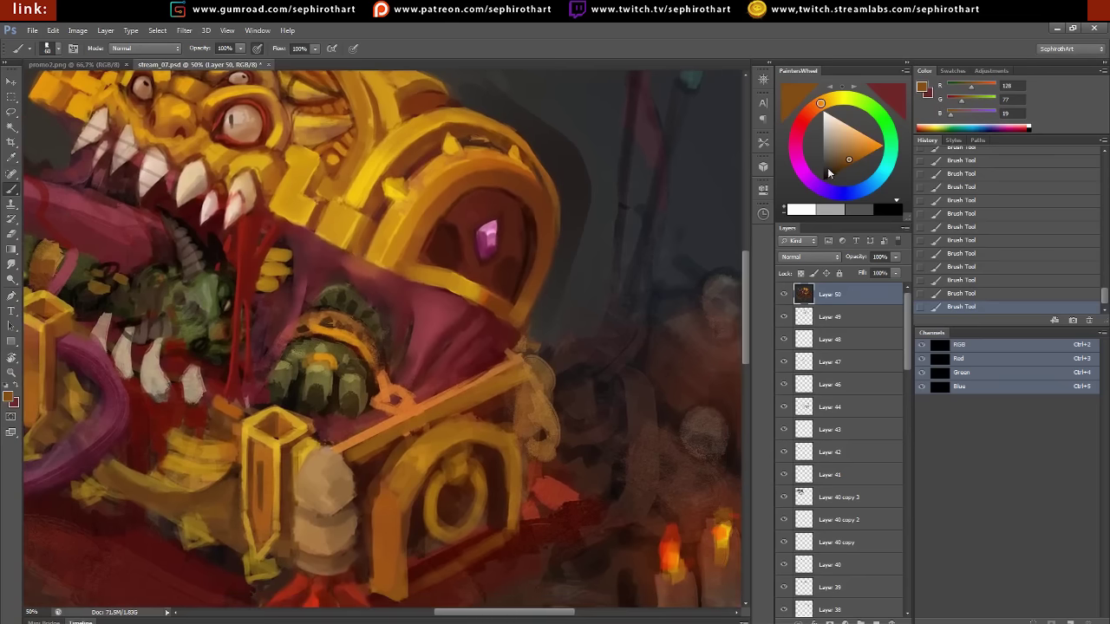
alt+click(490, 321)
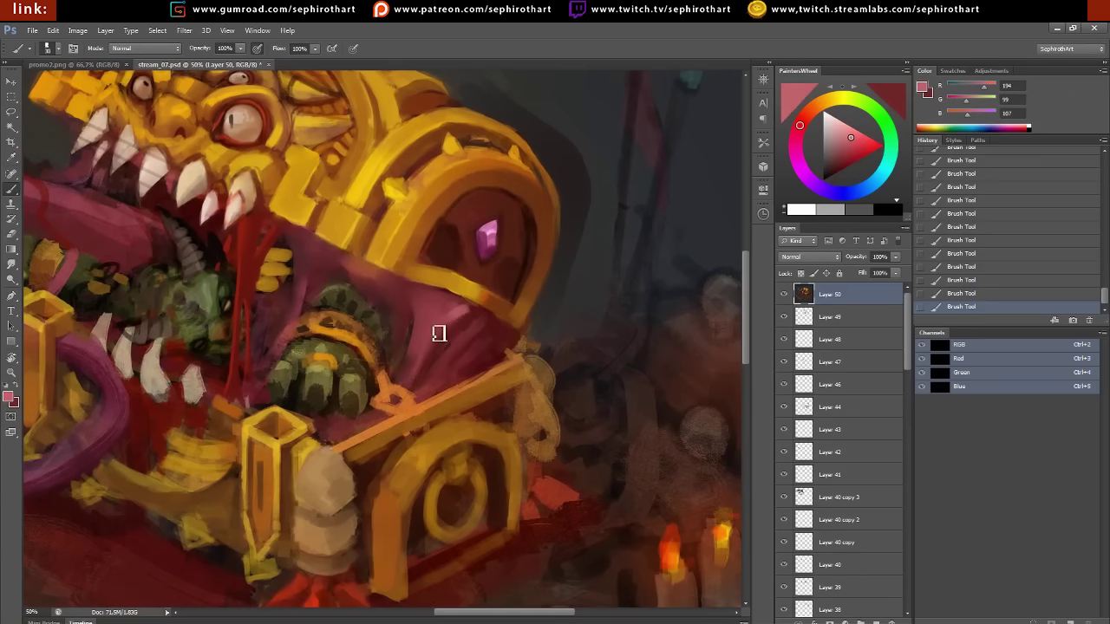
alt+click(429, 368)
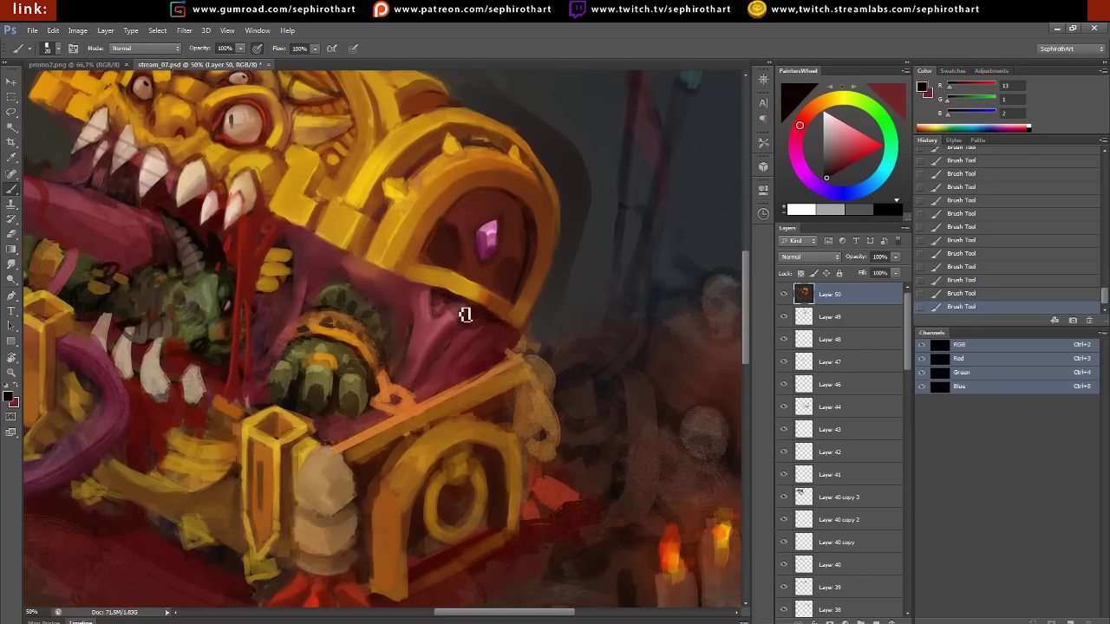
alt+click(459, 313)
alt+click(492, 335)
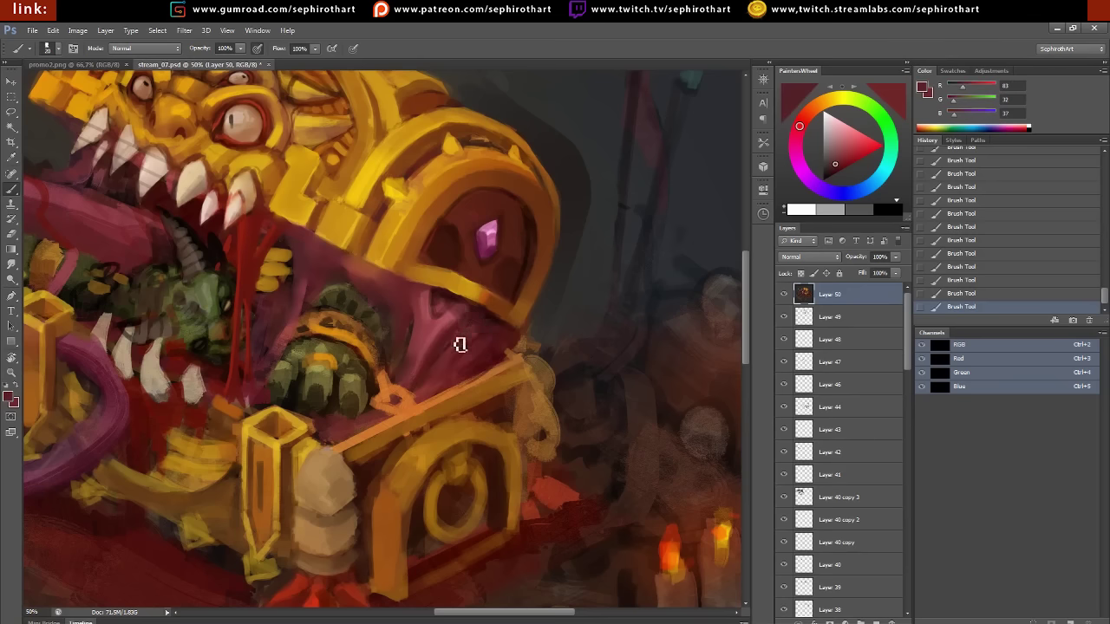
Refine the pink flesh and dark maroon colour picks, then rotate the canvas view
alt+click(460, 334)
alt+click(467, 348)
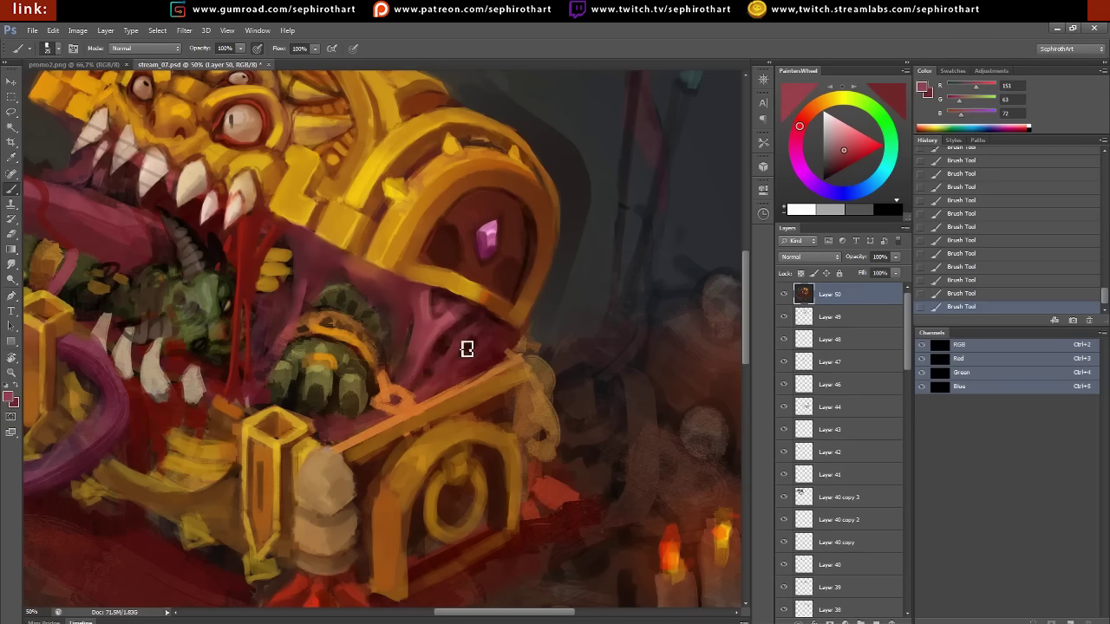
alt+click(458, 290)
alt+click(484, 371)
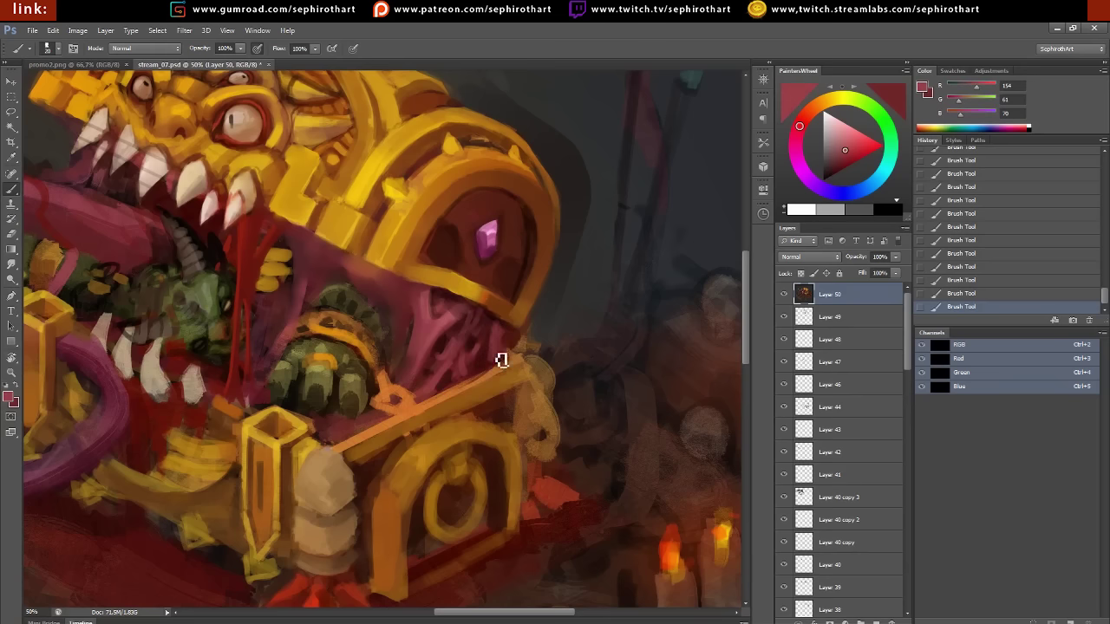
alt+click(506, 332)
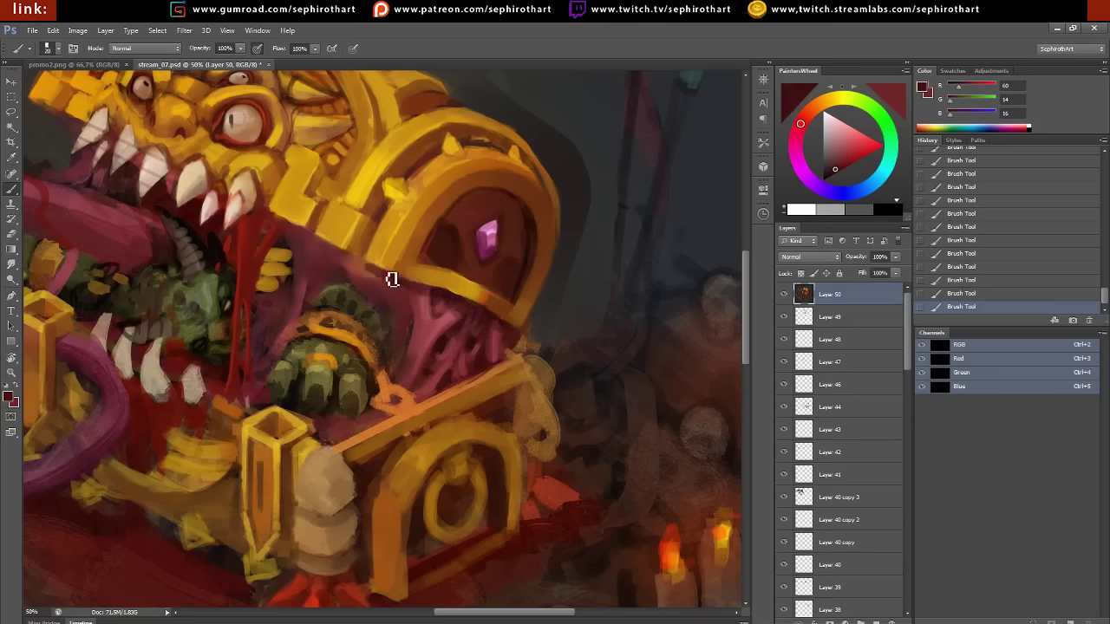
drag(389, 278, 476, 467)
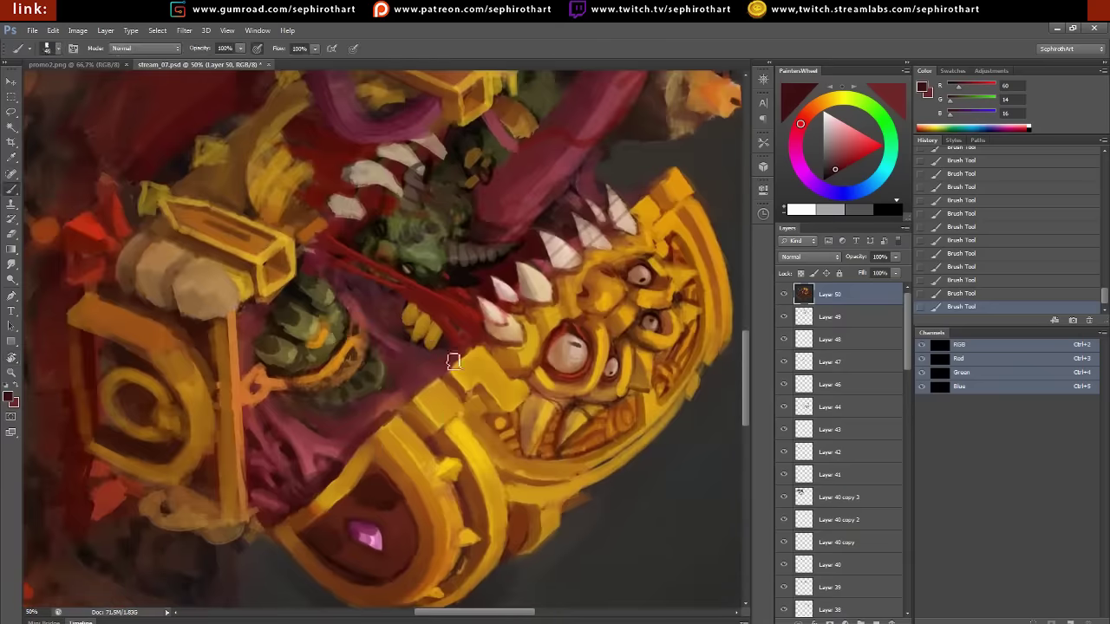
Darken the purple area between the green hand and gold plate, adding dark strokes along the plate edge
mouse_move(453, 362)
mouse_down()
mouse_move(337, 436)
mouse_move(433, 367)
mouse_up()
alt+click(372, 432)
mouse_move(372, 432)
mouse_down()
mouse_move(404, 404)
mouse_move(376, 420)
mouse_up()
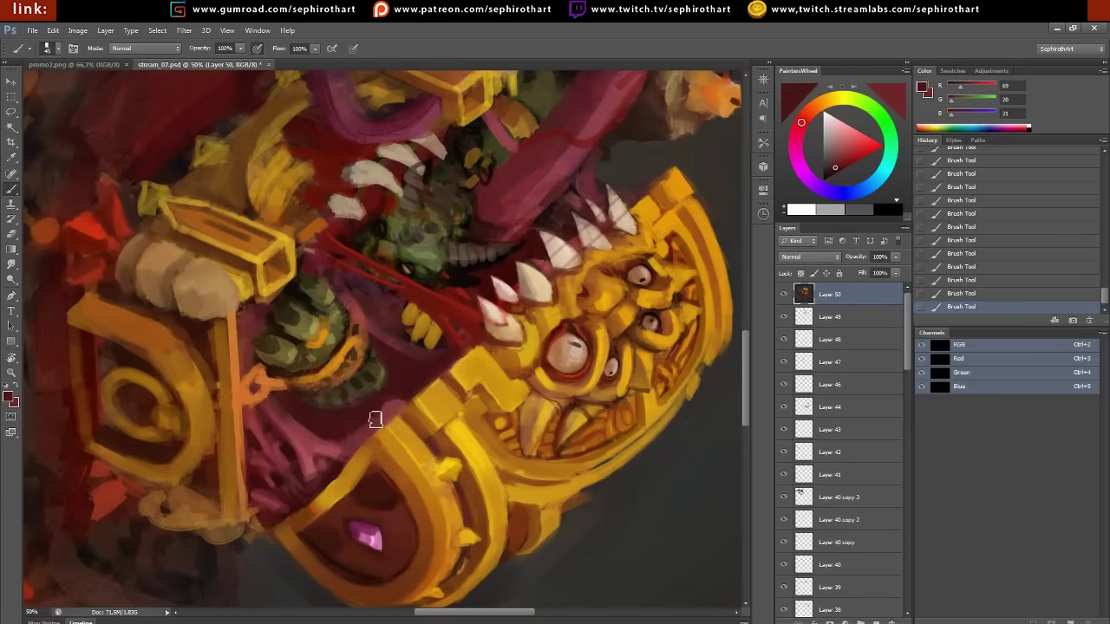
key(d)
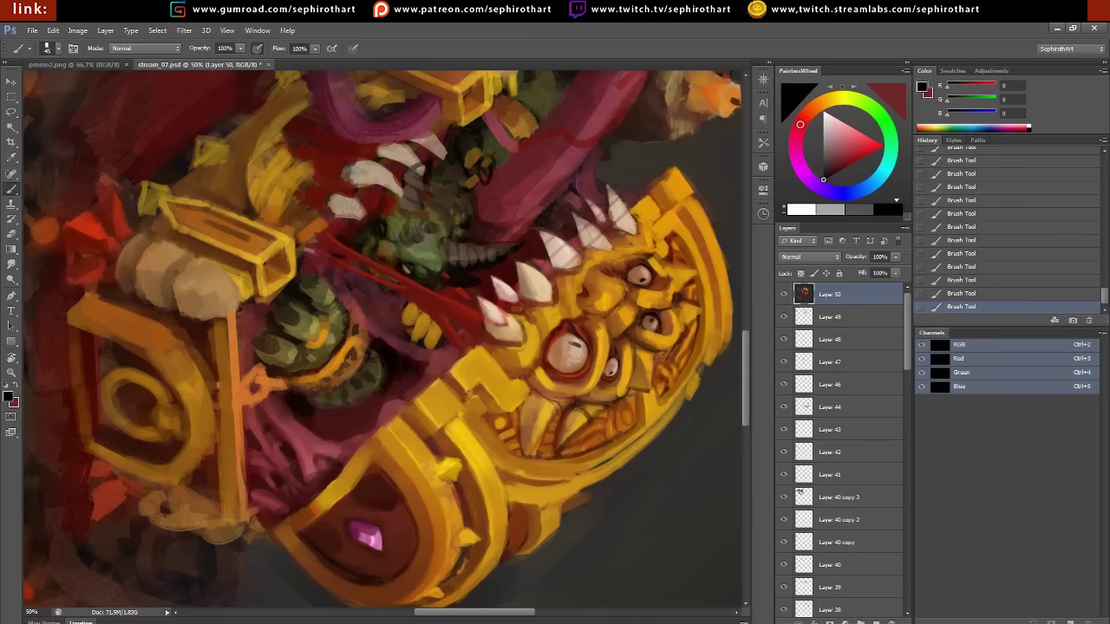
alt+click(395, 407)
drag(394, 408, 339, 422)
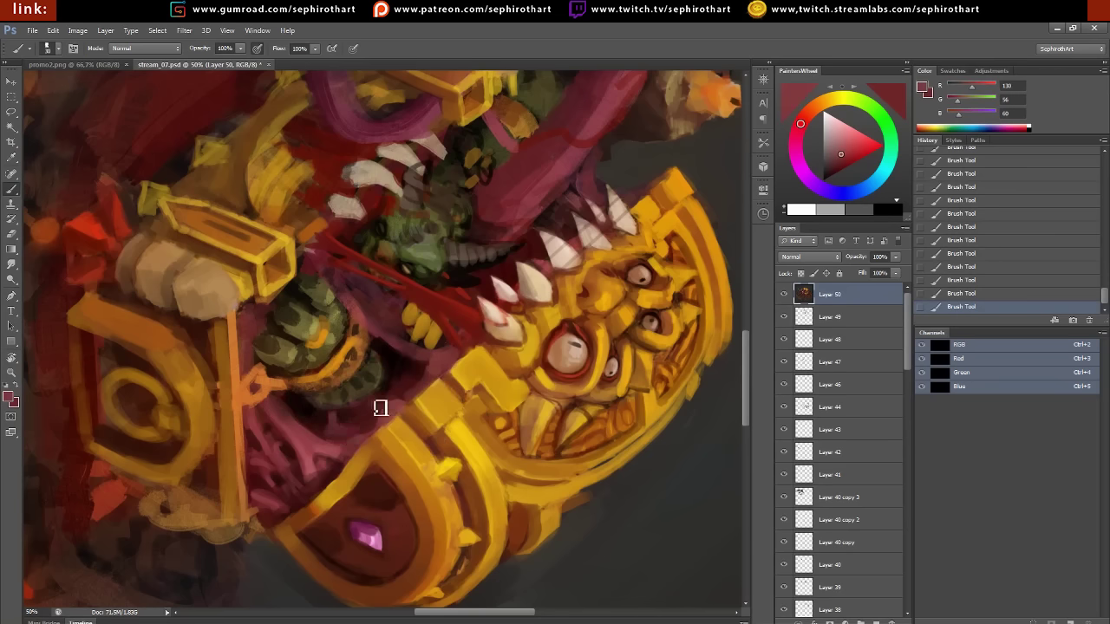
Sample near-black and olive shadow tones, then paint a brown stroke along the coil
alt+click(355, 395)
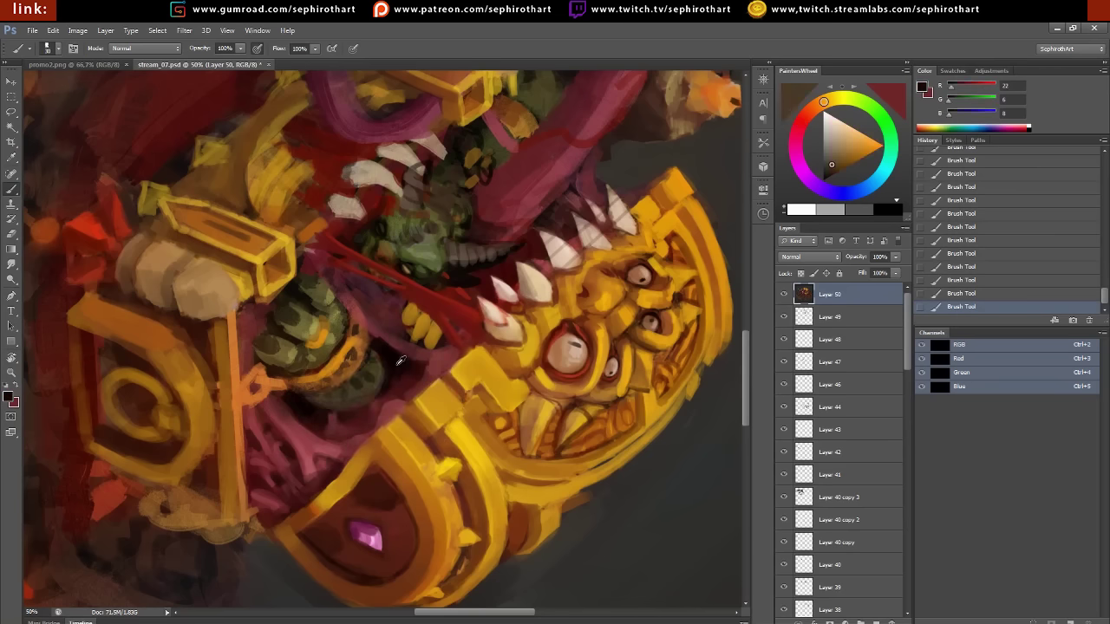
alt+click(362, 382)
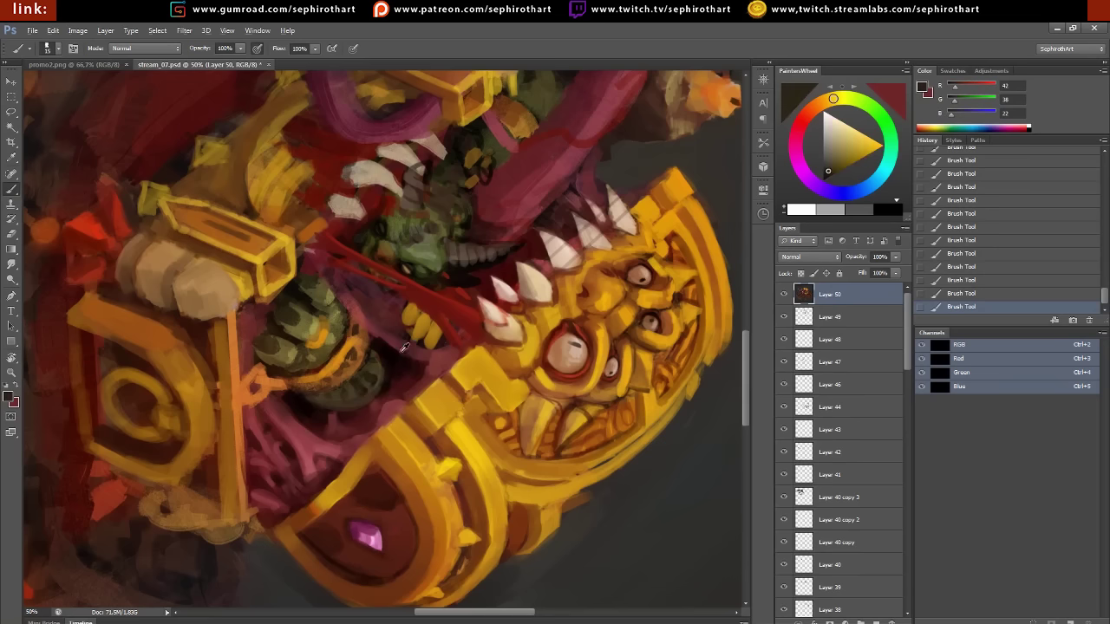
alt+click(352, 395)
alt+click(350, 406)
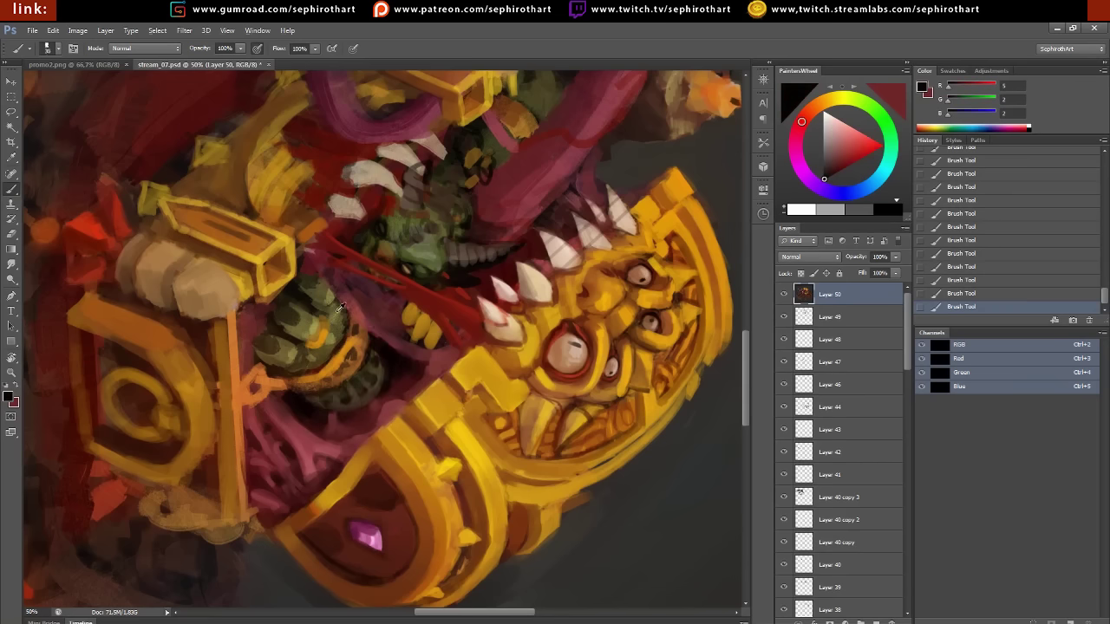
alt+click(345, 308)
alt+click(363, 306)
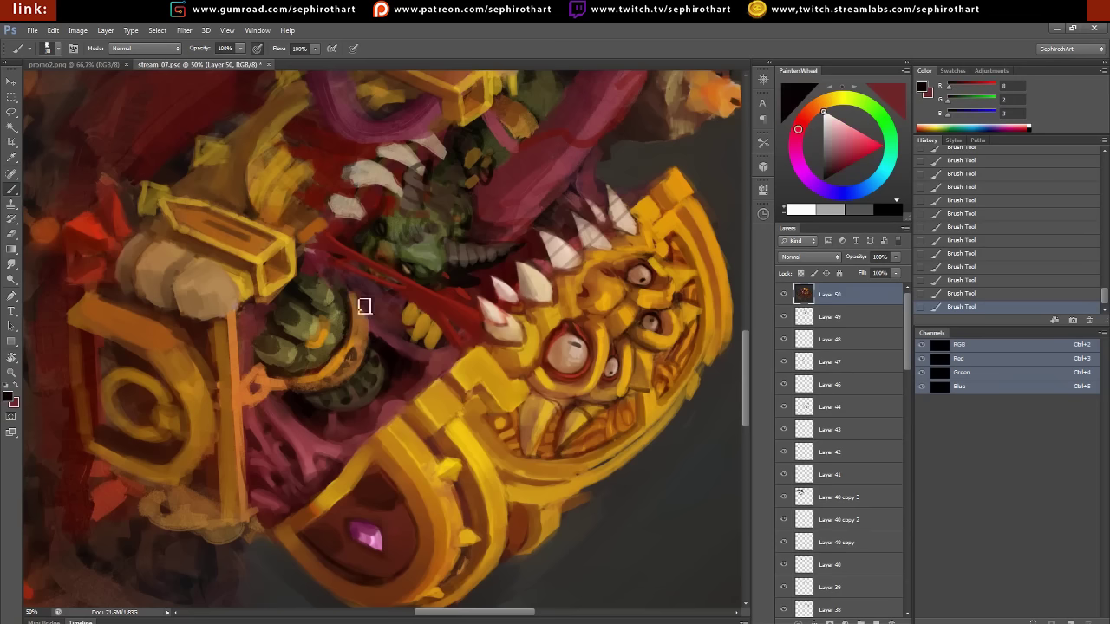
alt+click(619, 405)
drag(352, 303, 313, 380)
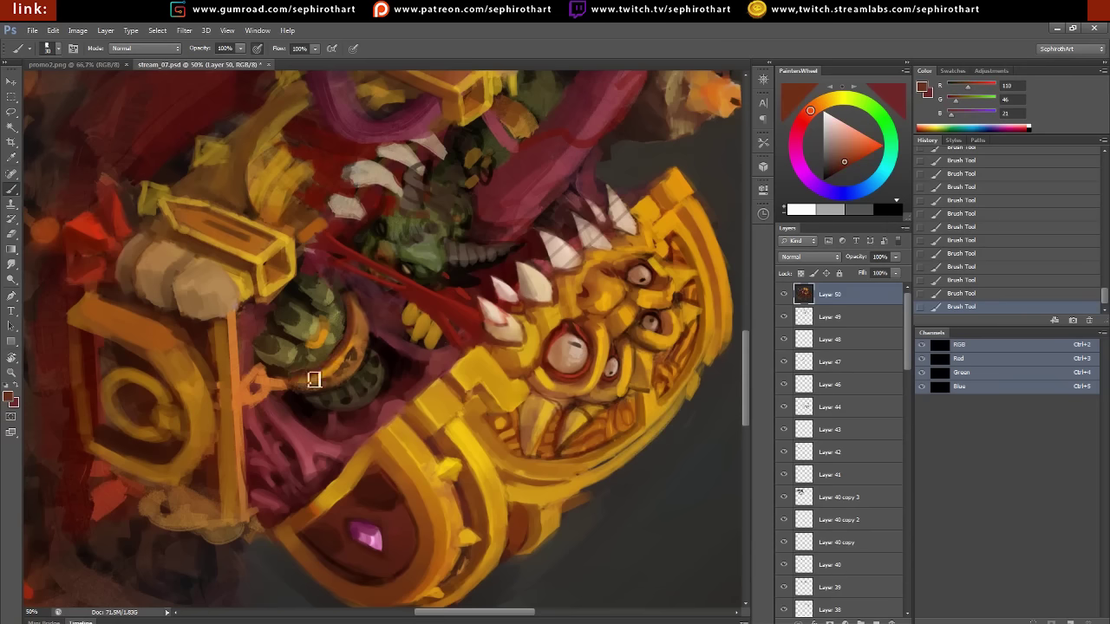
Sample muted and near-black reds, reset the canvas rotation to 0°, and pick a mouth-flesh pink
alt+click(364, 310)
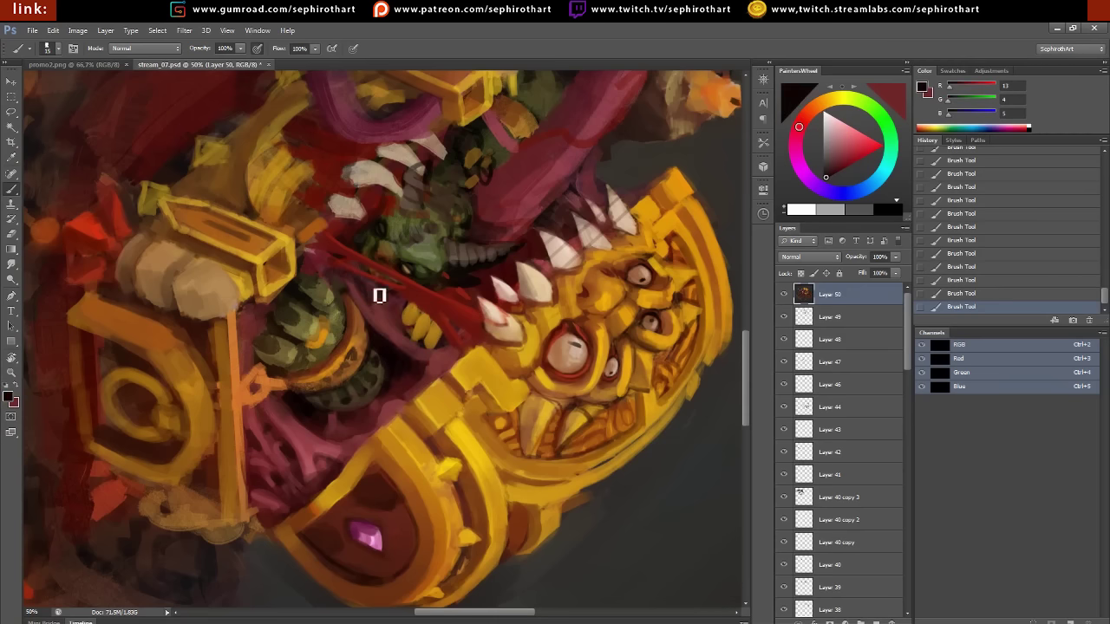
alt+click(390, 345)
alt+click(385, 396)
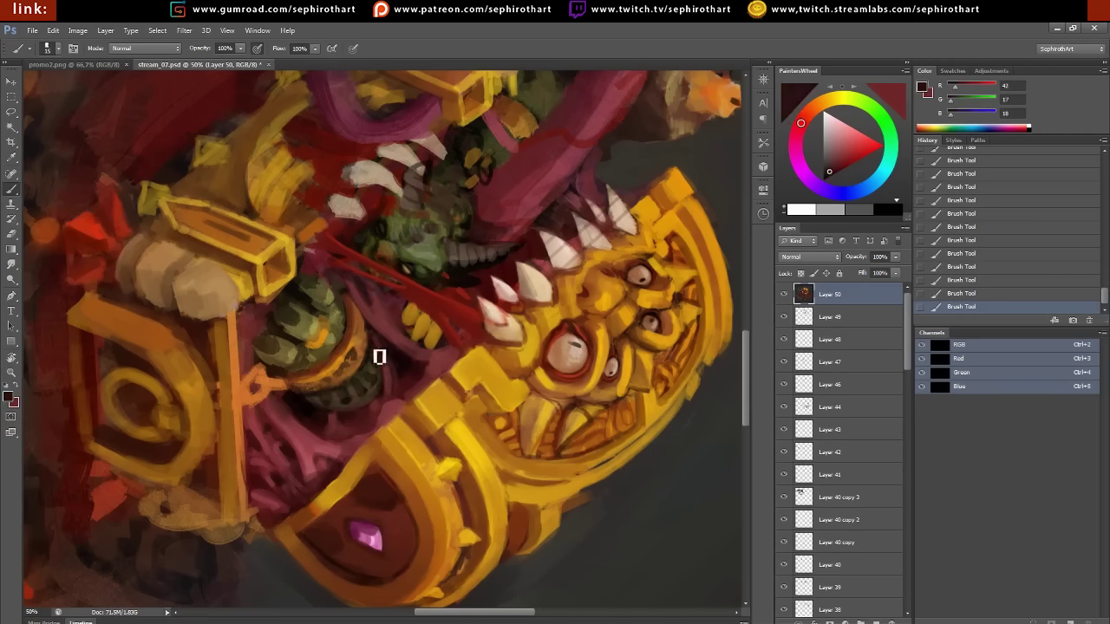
key(r)
key(Escape)
key(b)
alt+click(392, 322)
drag(391, 322, 416, 274)
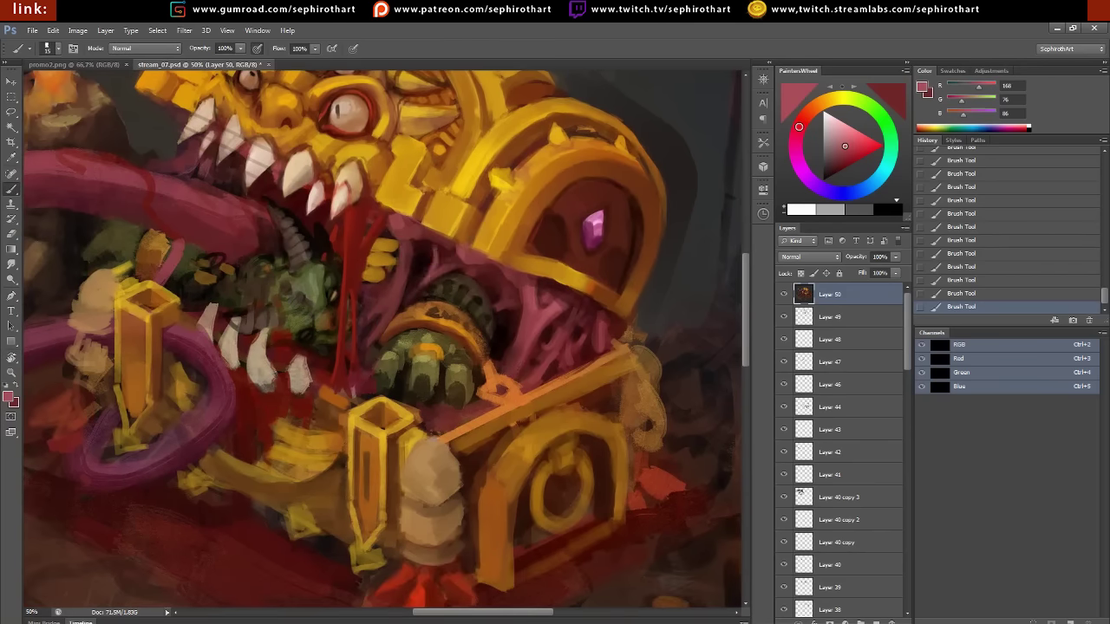
Sample dark reds, olive yellow, bright gold and brown shading colours from the painting
alt+click(443, 262)
alt+click(460, 263)
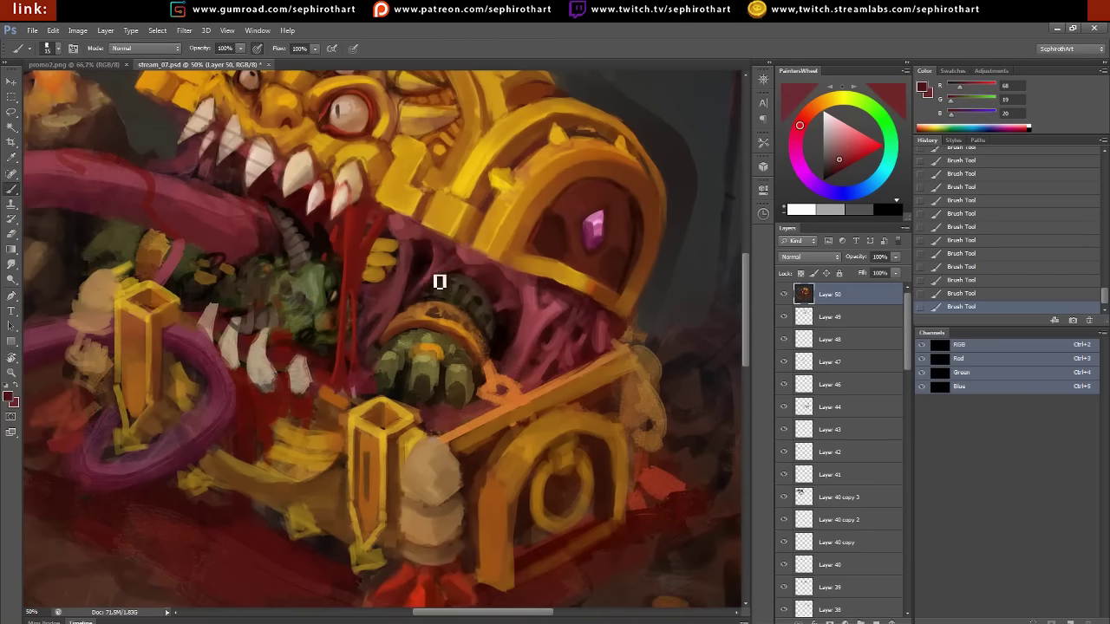
drag(445, 327, 509, 307)
alt+click(624, 260)
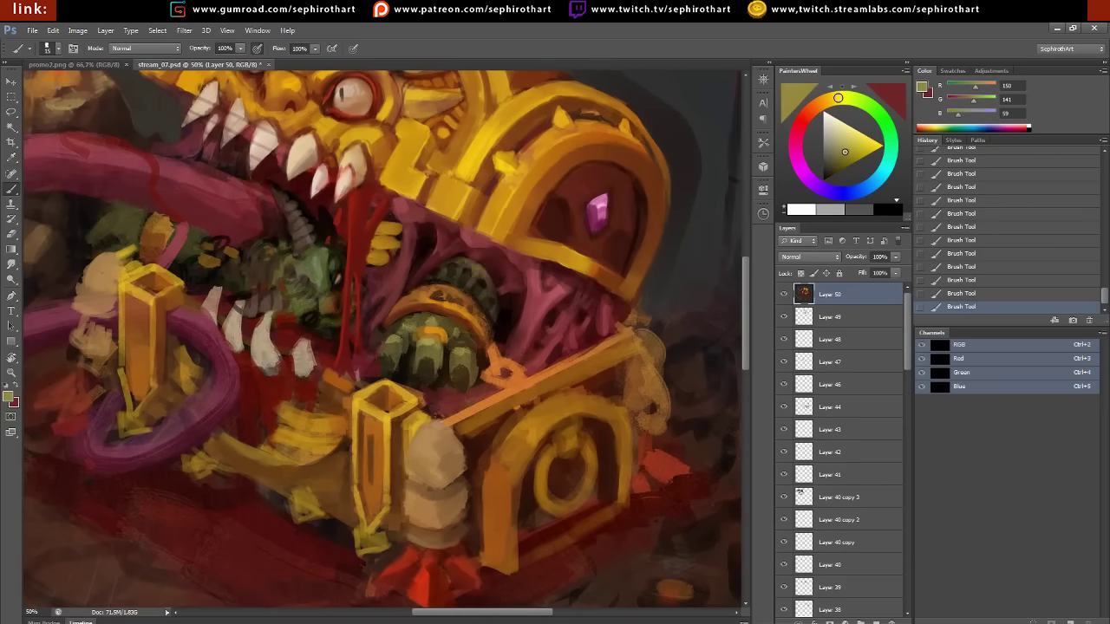
alt+click(429, 305)
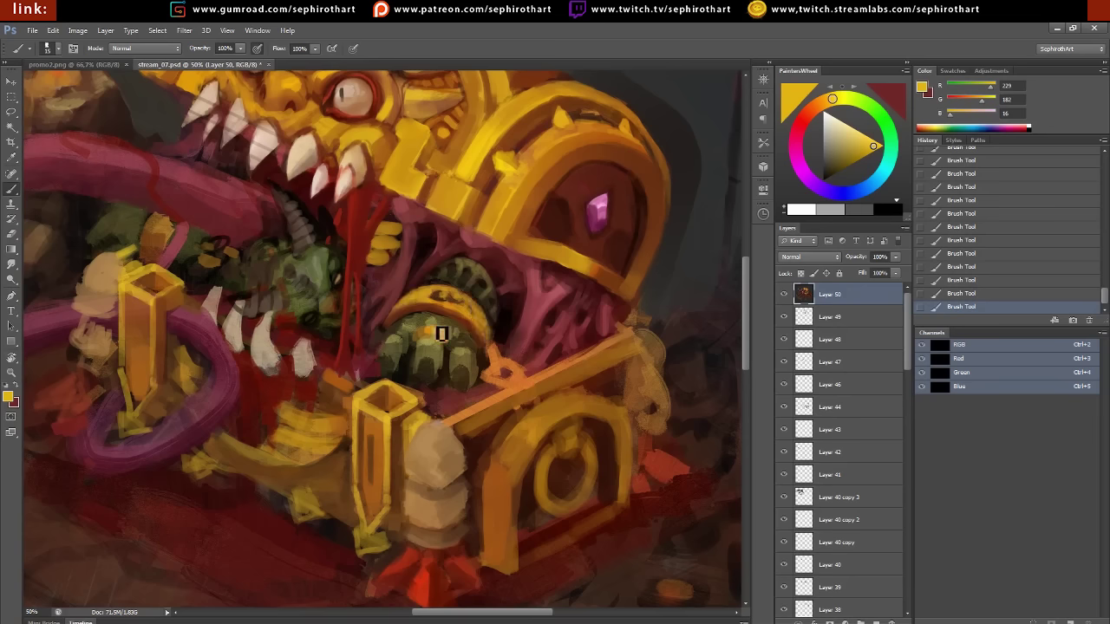
alt+click(454, 340)
alt+click(416, 328)
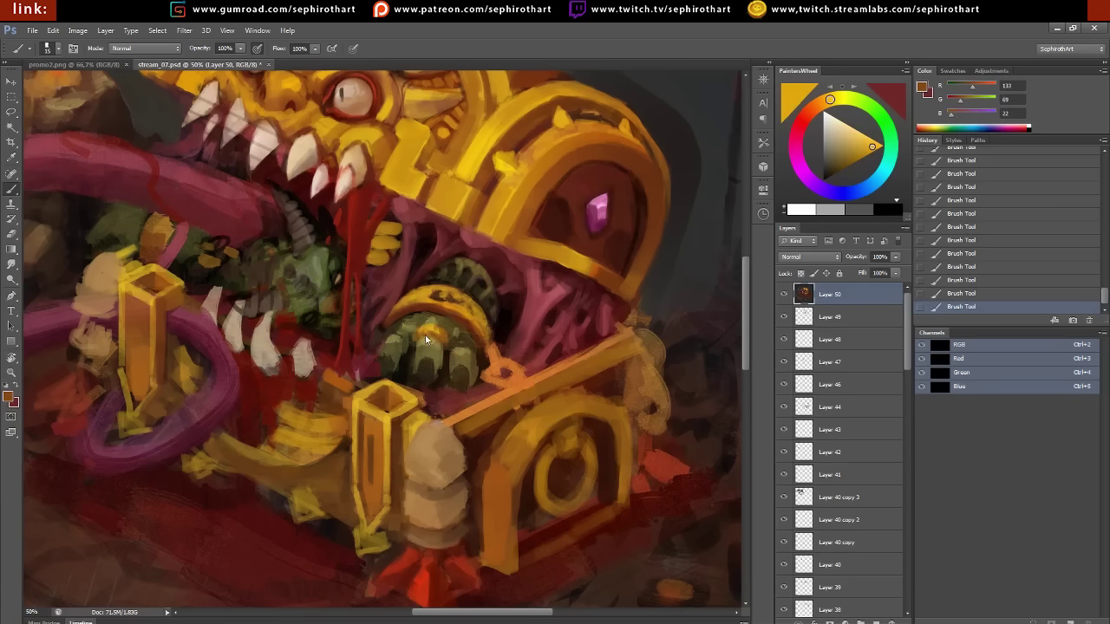
Smudge around the green fist and paint darker olive strokes over the green figure
key(r)
mouse_move(438, 352)
mouse_down()
mouse_move(438, 372)
mouse_move(471, 359)
mouse_move(467, 338)
mouse_move(411, 325)
mouse_up()
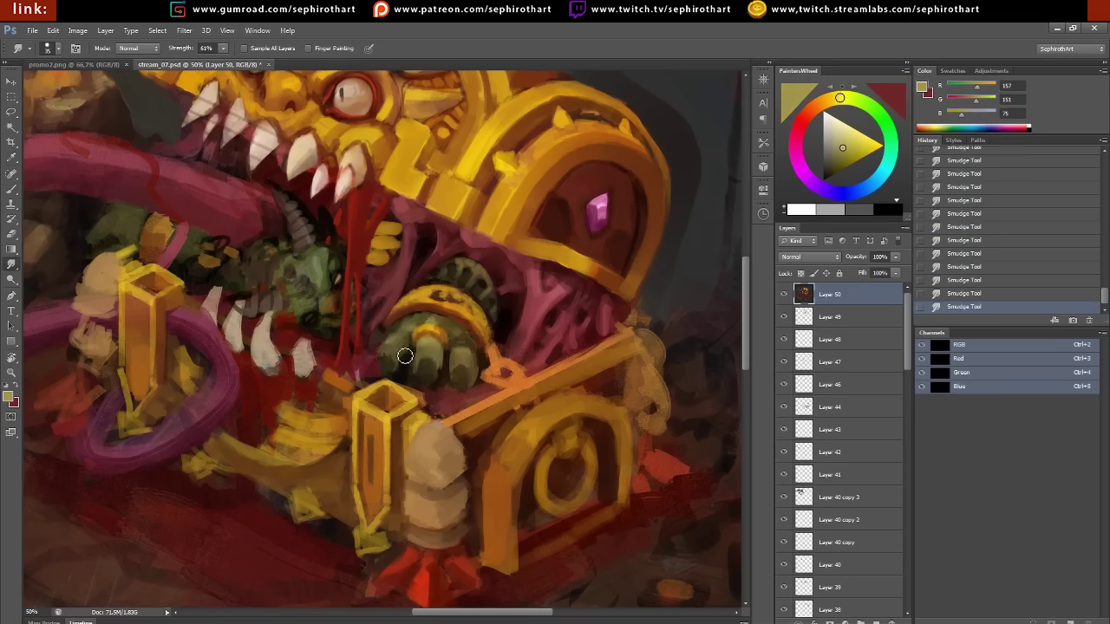
key(b)
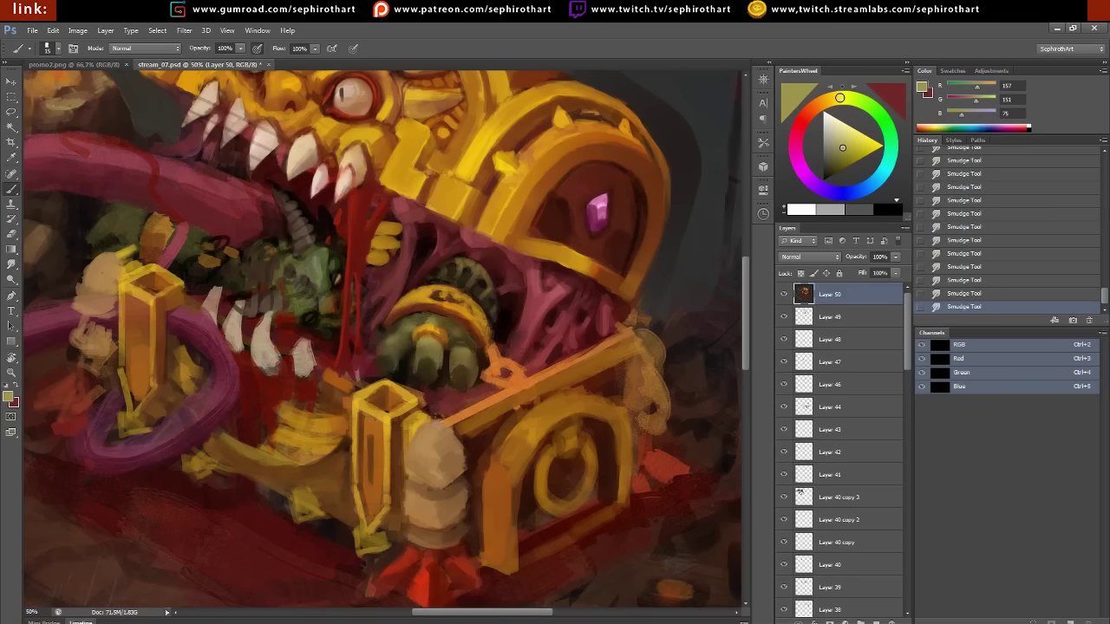
mouse_move(431, 349)
mouse_down()
mouse_move(458, 359)
mouse_move(396, 344)
mouse_move(433, 372)
mouse_move(429, 382)
mouse_move(440, 372)
mouse_move(421, 384)
mouse_move(445, 372)
mouse_move(422, 389)
mouse_up()
alt+click(424, 363)
alt+click(411, 362)
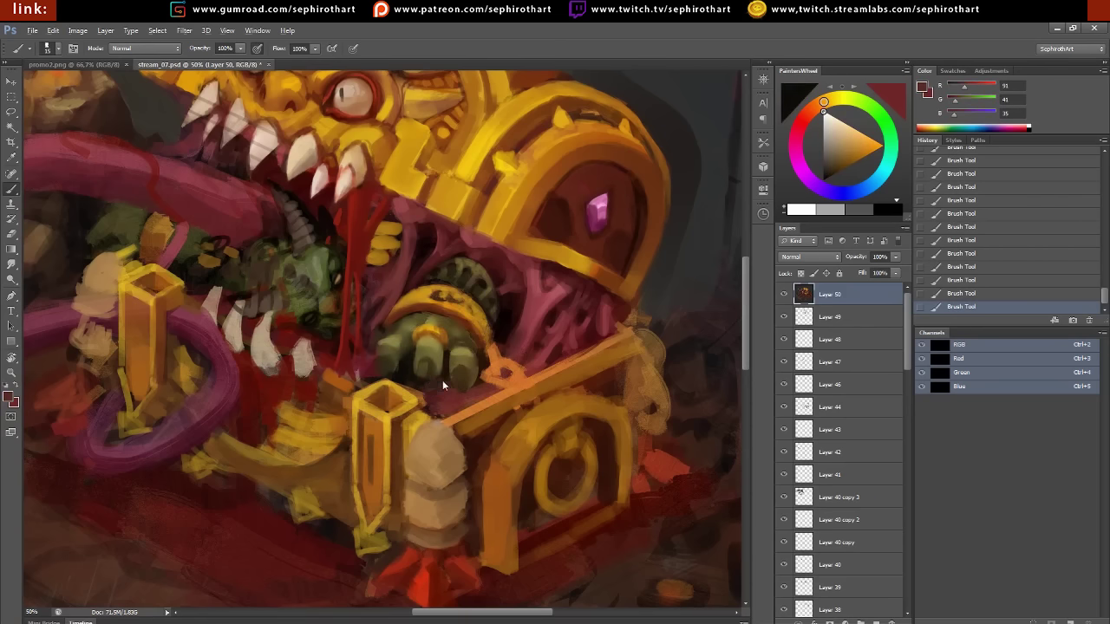
Add a light beige highlight on the green fist
alt+click(424, 384)
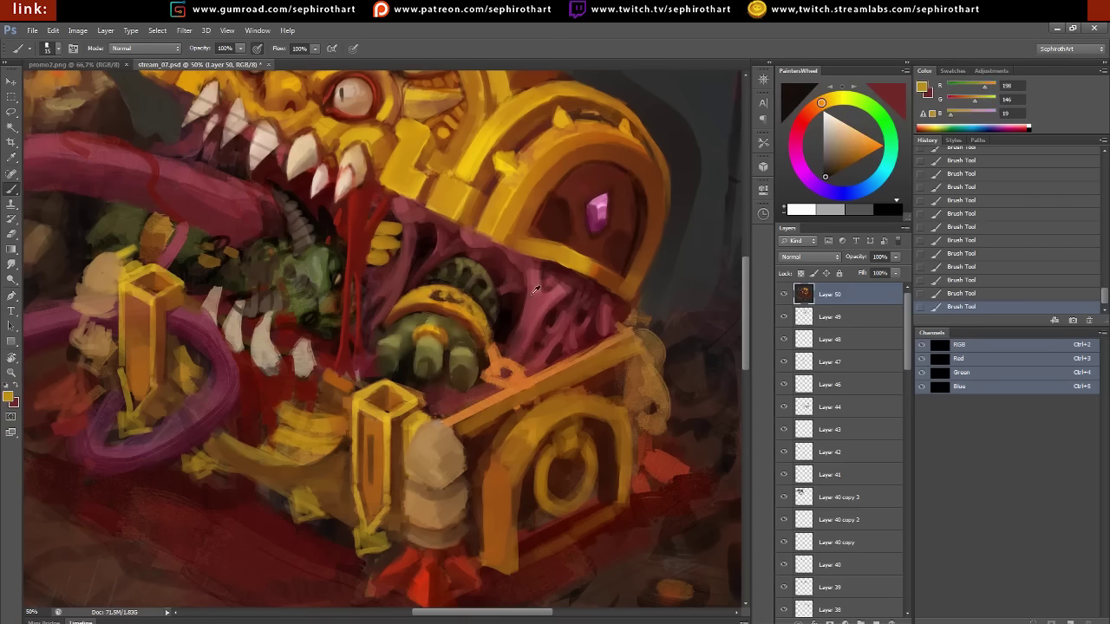
mouse_move(501, 335)
mouse_down()
mouse_move(458, 292)
mouse_move(464, 324)
mouse_up()
alt+click(407, 382)
mouse_move(407, 368)
mouse_down()
mouse_move(402, 350)
mouse_move(404, 382)
mouse_up()
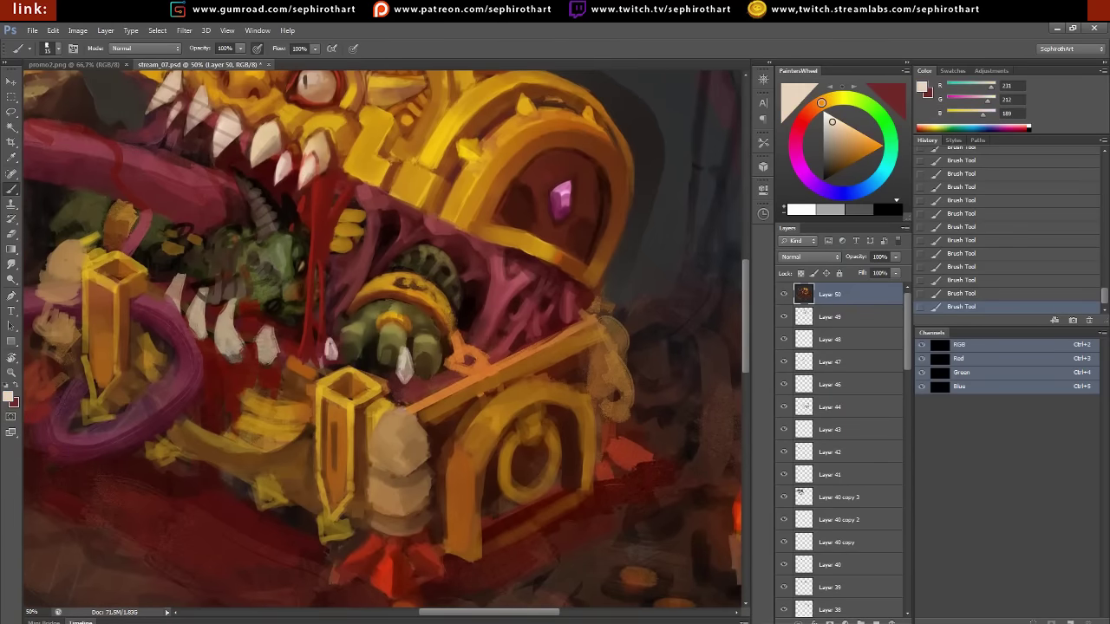
Paint a new light tooth inside the upper jaw, then sample dark red and gold tones
drag(403, 213, 394, 271)
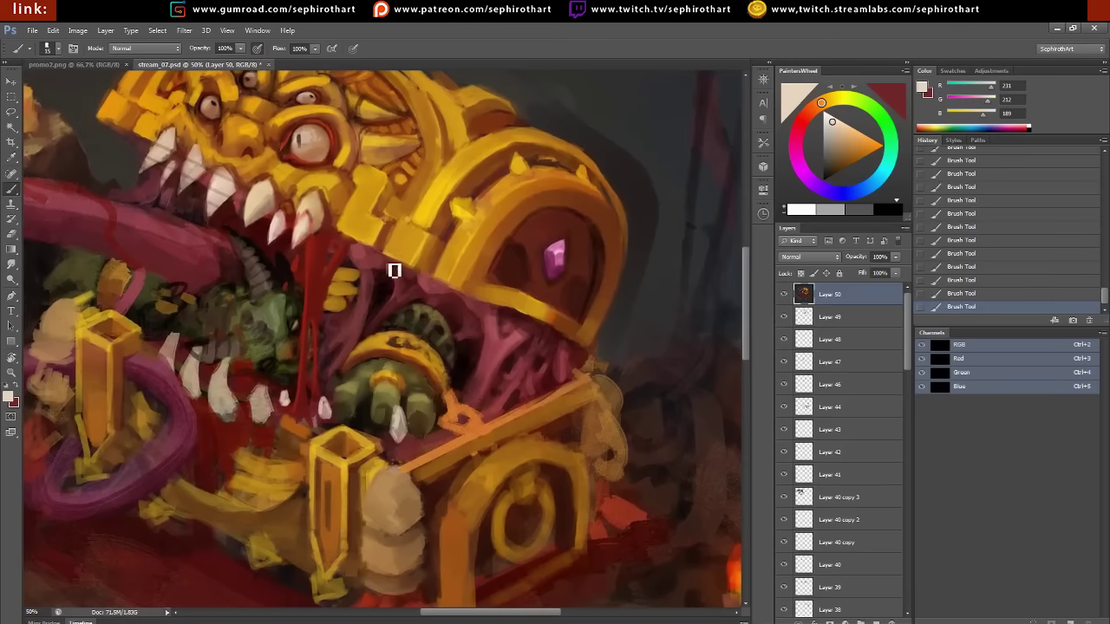
alt+click(425, 278)
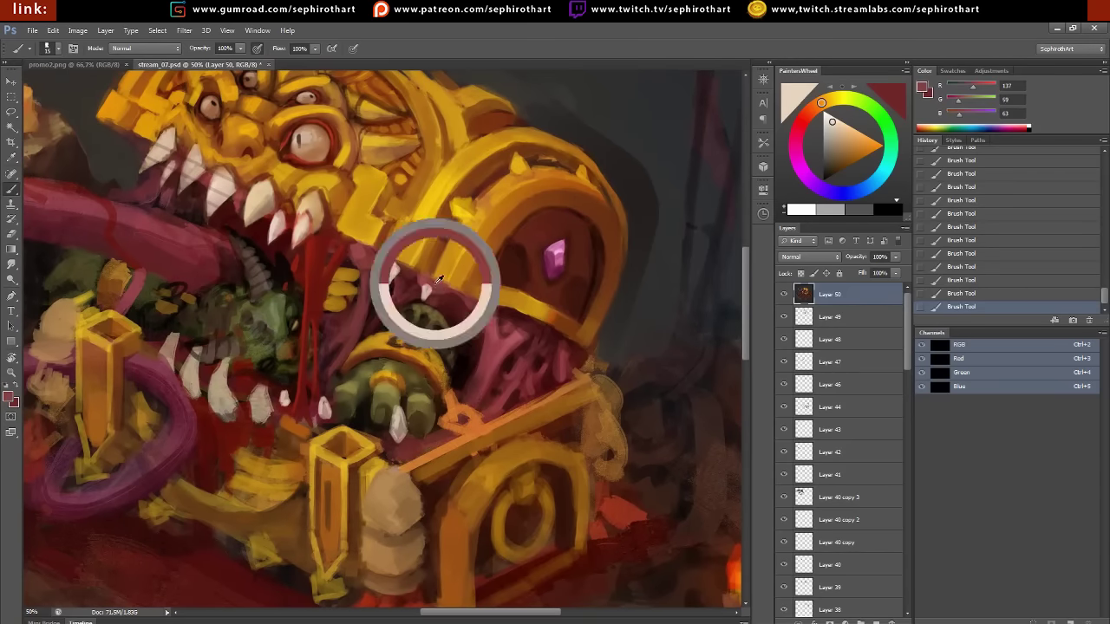
drag(362, 261, 367, 278)
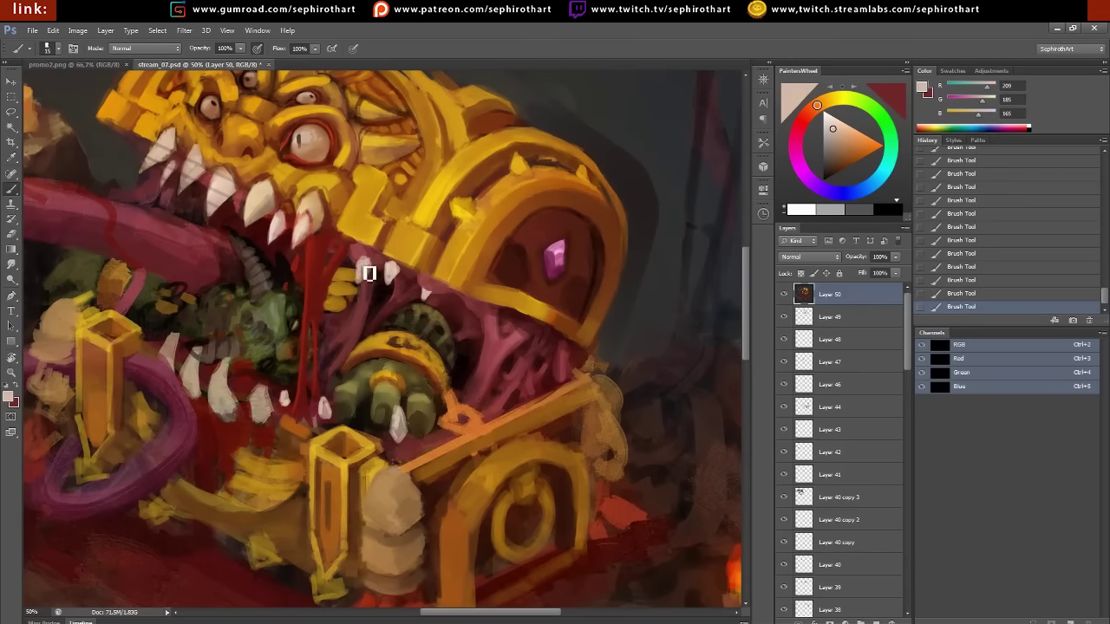
alt+click(371, 271)
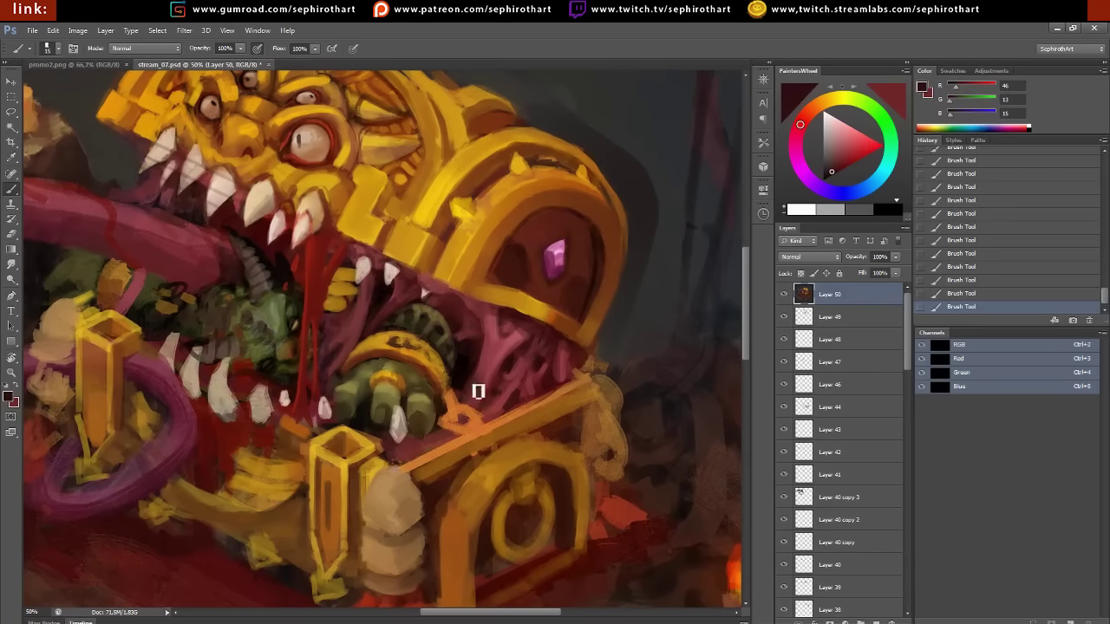
drag(478, 391, 509, 420)
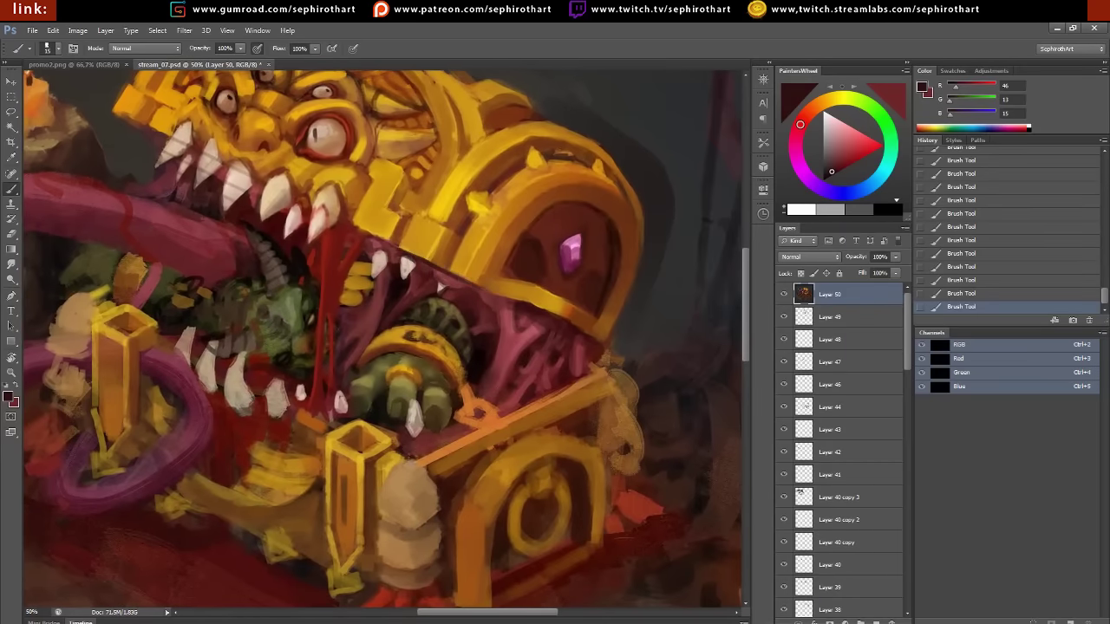
alt+click(493, 287)
alt+click(494, 279)
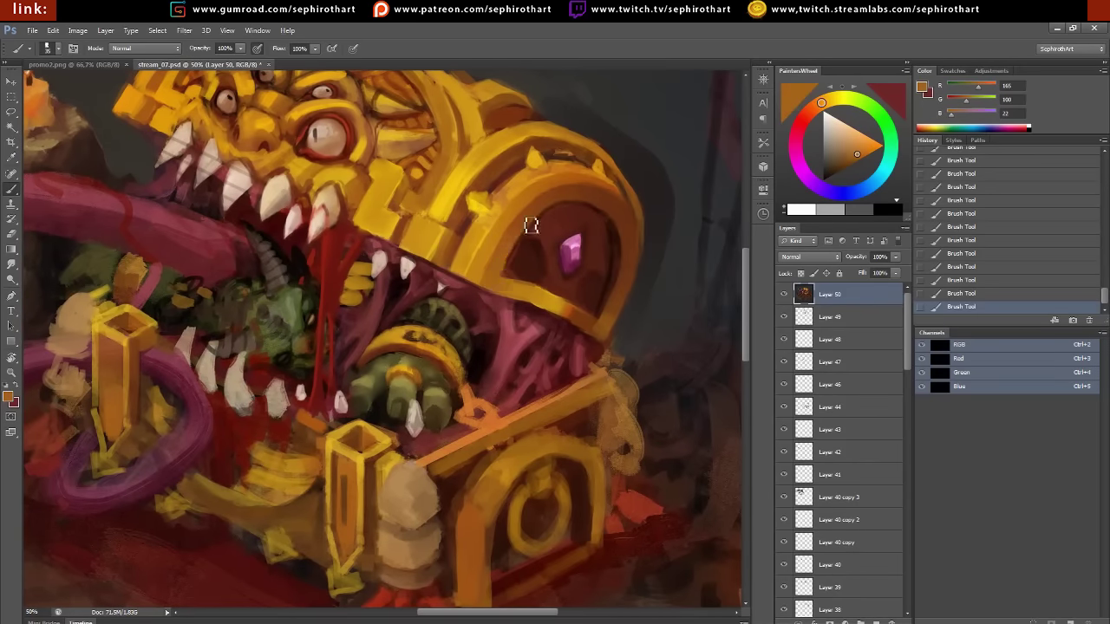
Paint a thin pink arc inside the chest arch and sample orange and brown-red lid tones
alt+click(578, 242)
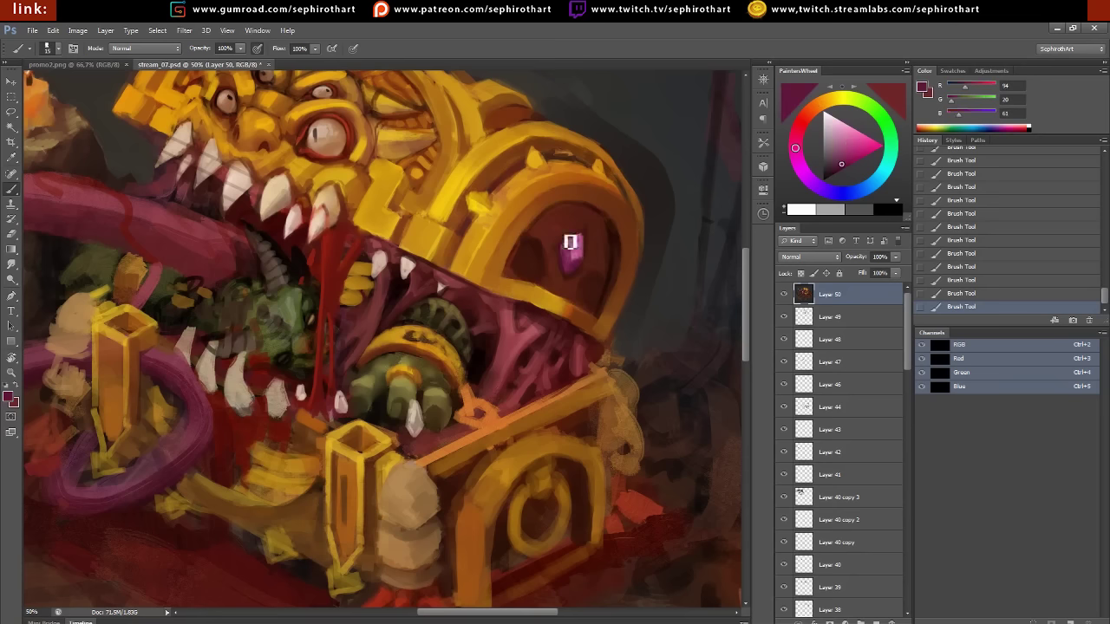
drag(530, 235, 545, 267)
alt+click(550, 284)
alt+click(511, 268)
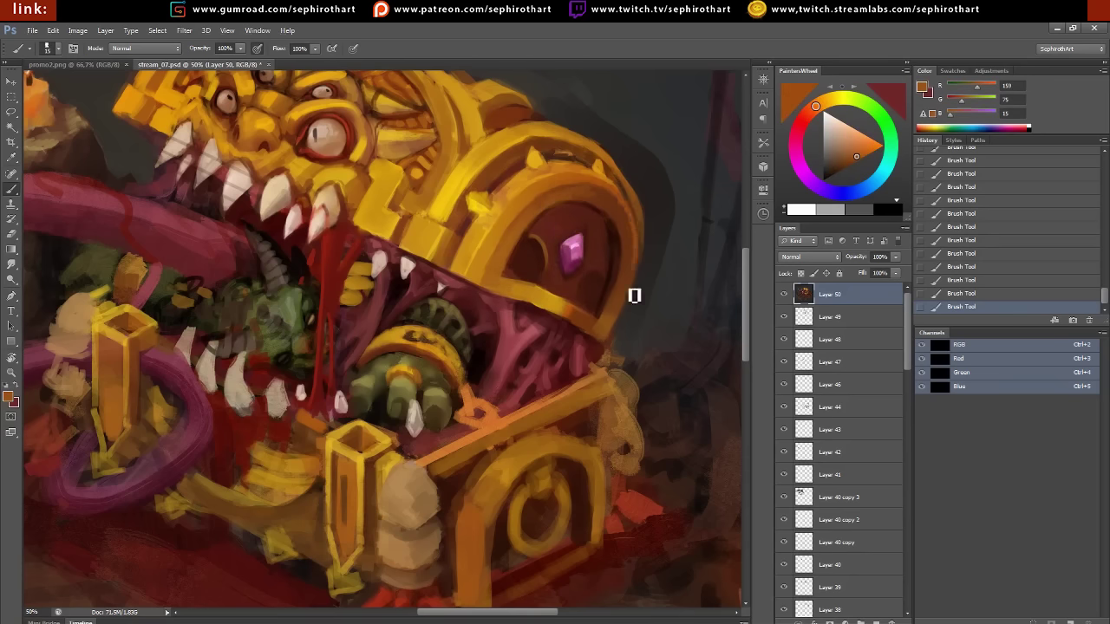
alt+click(637, 267)
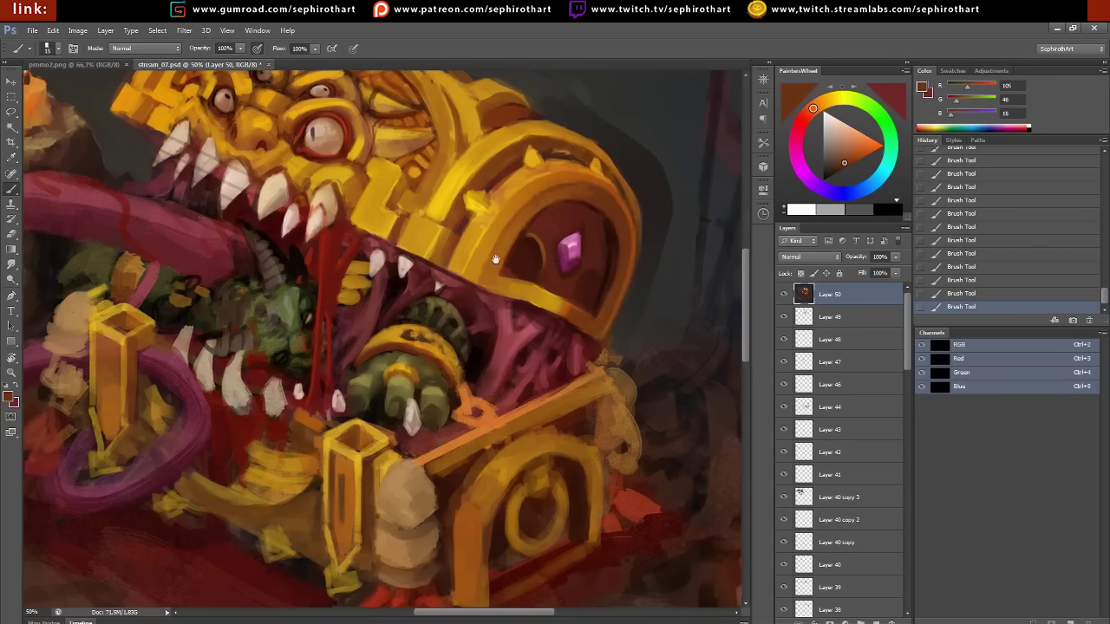
drag(626, 294, 647, 282)
alt+click(586, 181)
Smudge the chest lid edges and blend the lid area around the gem
key(r)
drag(633, 190, 590, 179)
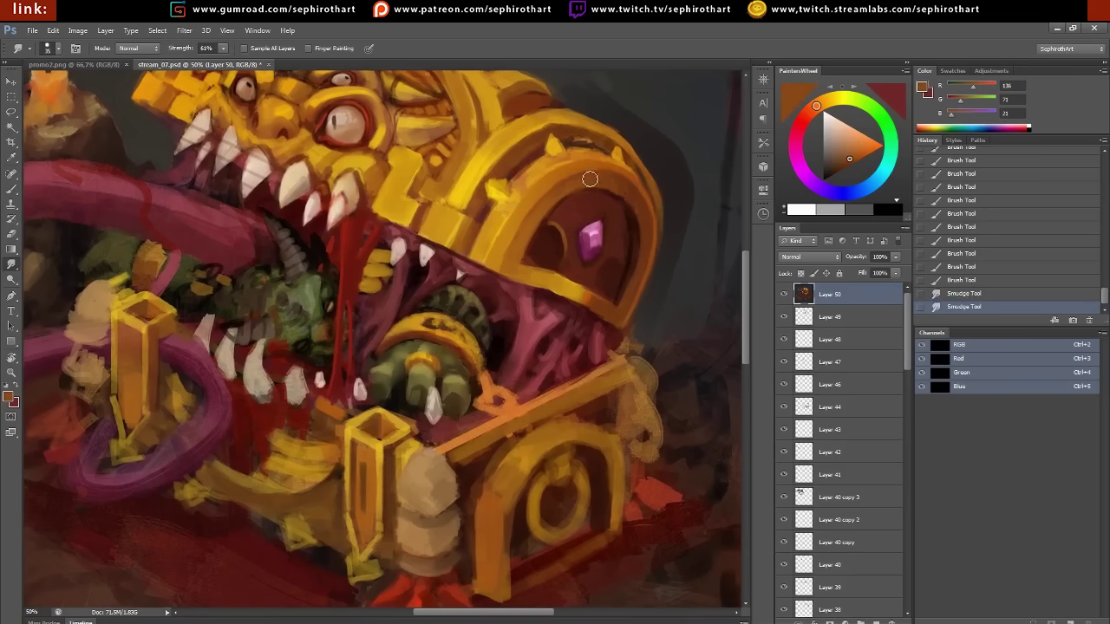
drag(585, 301, 580, 307)
drag(656, 237, 607, 236)
drag(598, 219, 587, 207)
drag(582, 247, 574, 268)
drag(579, 261, 572, 270)
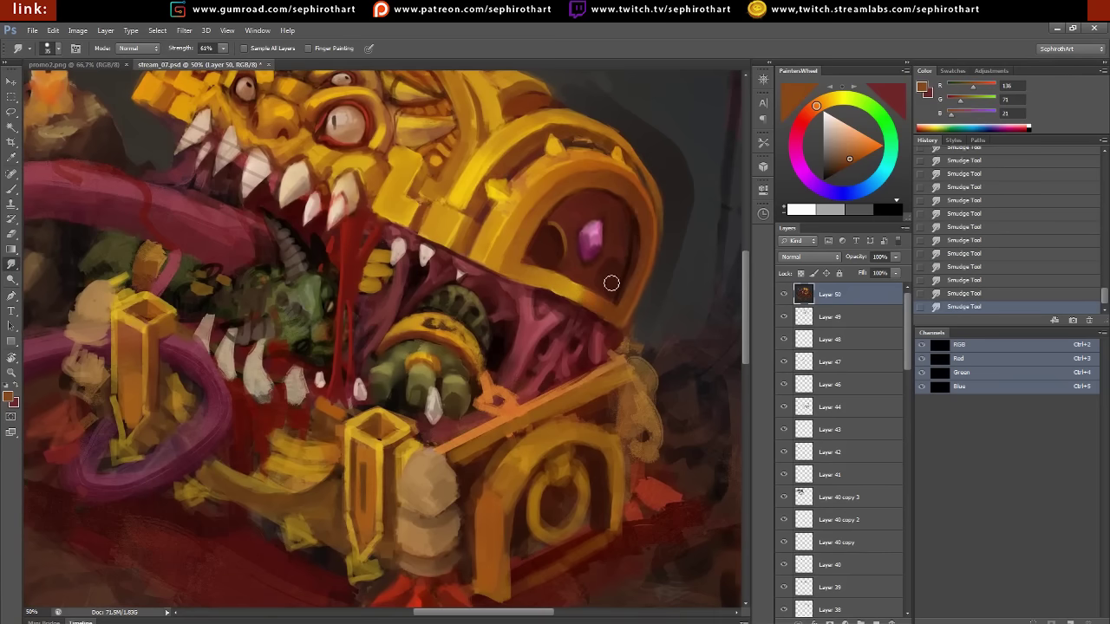
Paint near-black strokes to darken the area around the gem
key(b)
alt+click(618, 258)
drag(599, 290, 640, 271)
drag(542, 242, 575, 205)
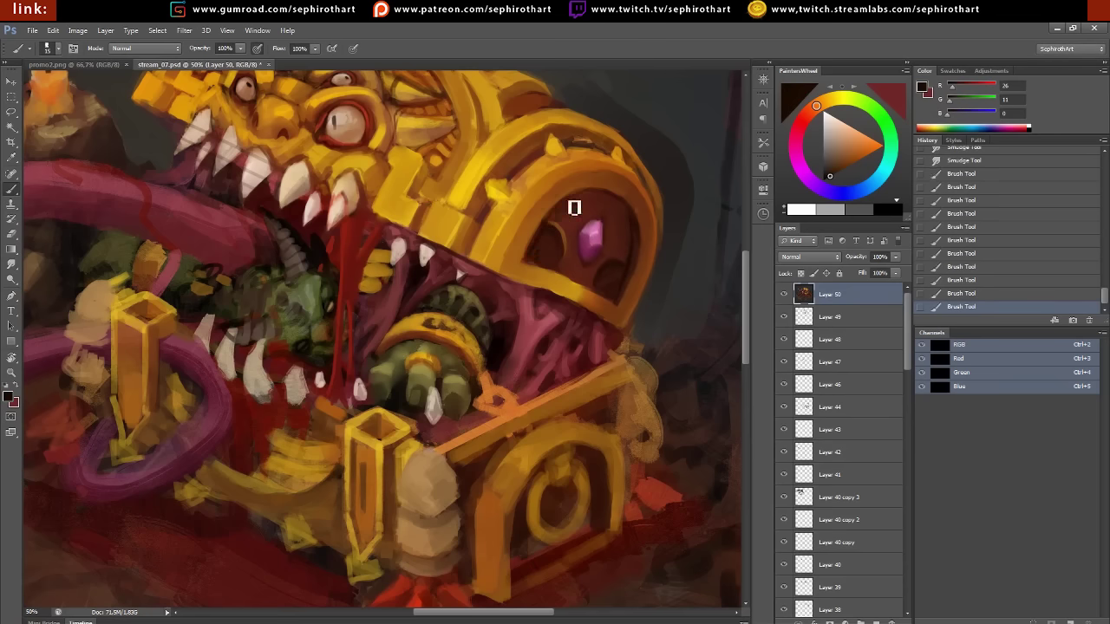
Sample lid gold, dark reds and light pink, and choose a saturated magenta for the gem
alt+click(619, 203)
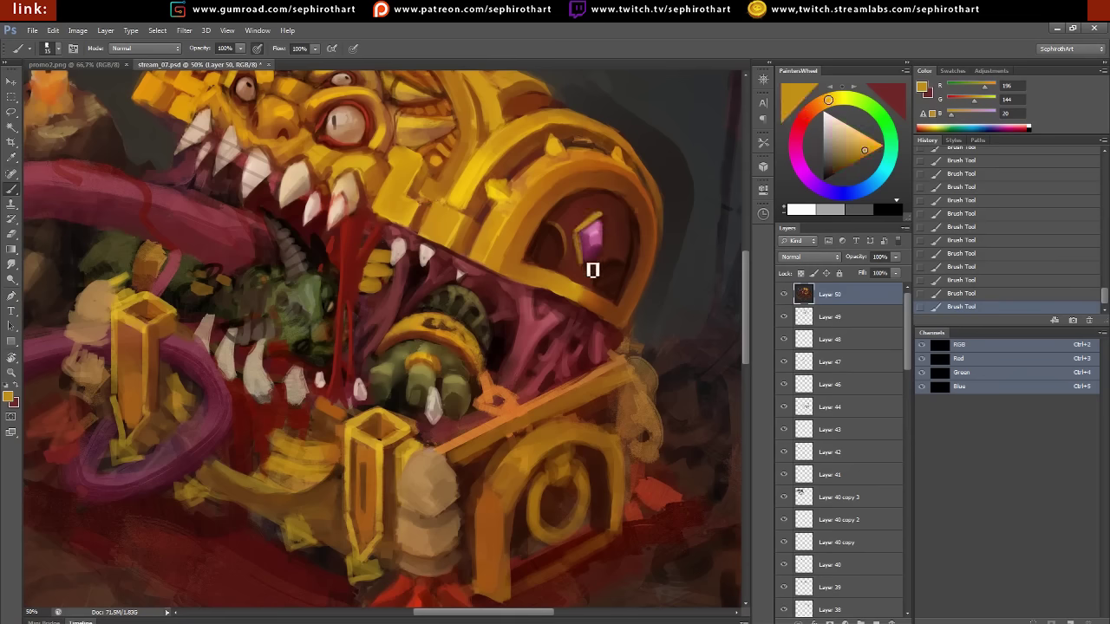
alt+click(596, 271)
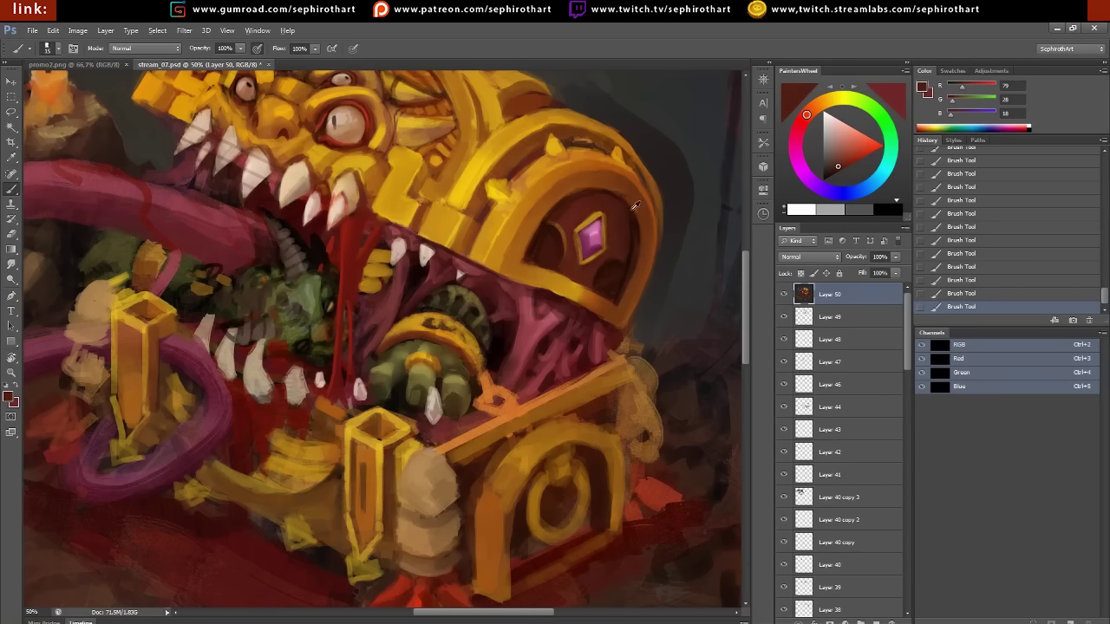
alt+click(598, 217)
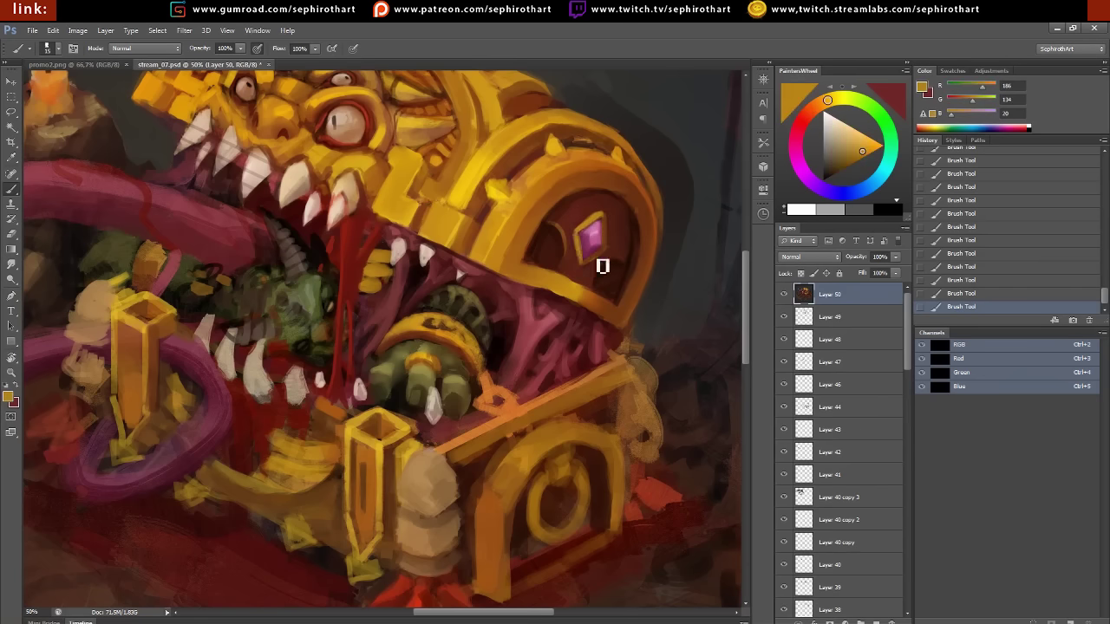
alt+click(603, 266)
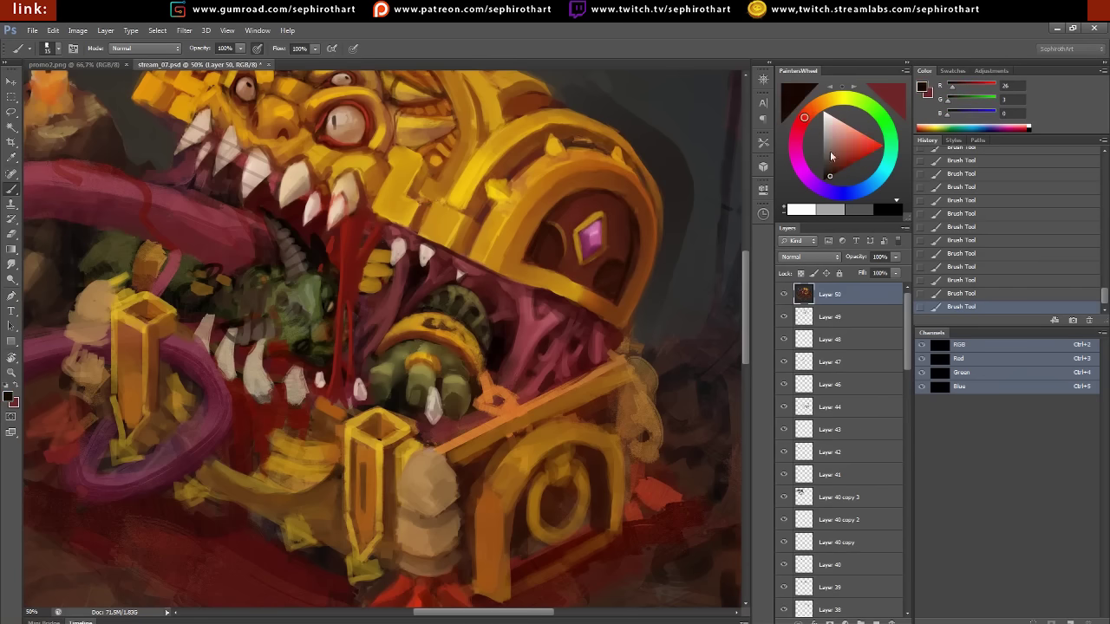
alt+click(601, 235)
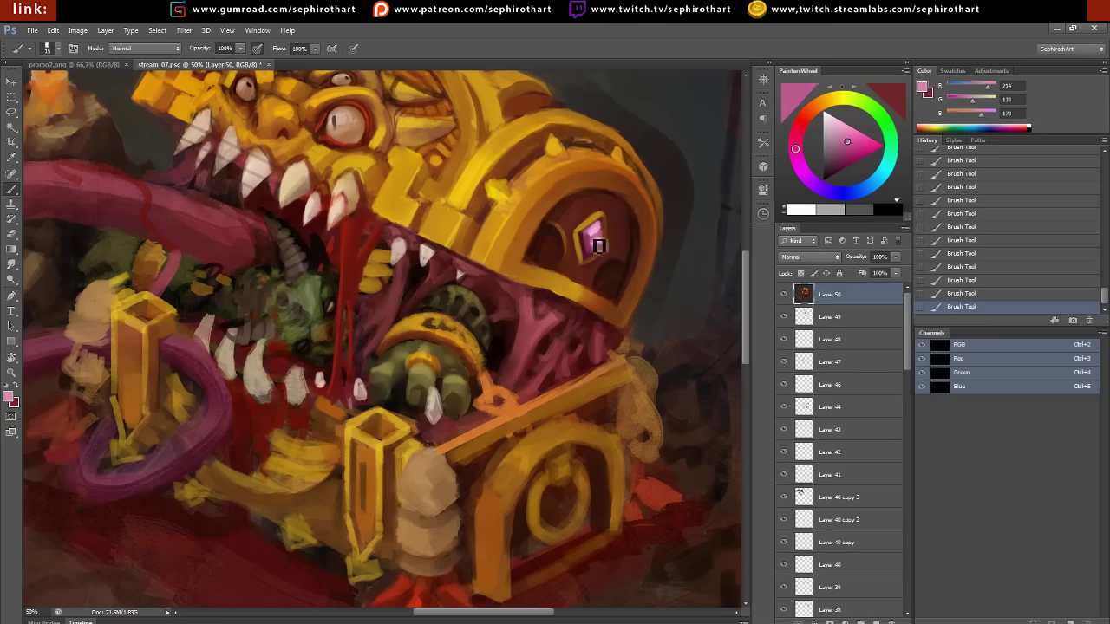
click(873, 147)
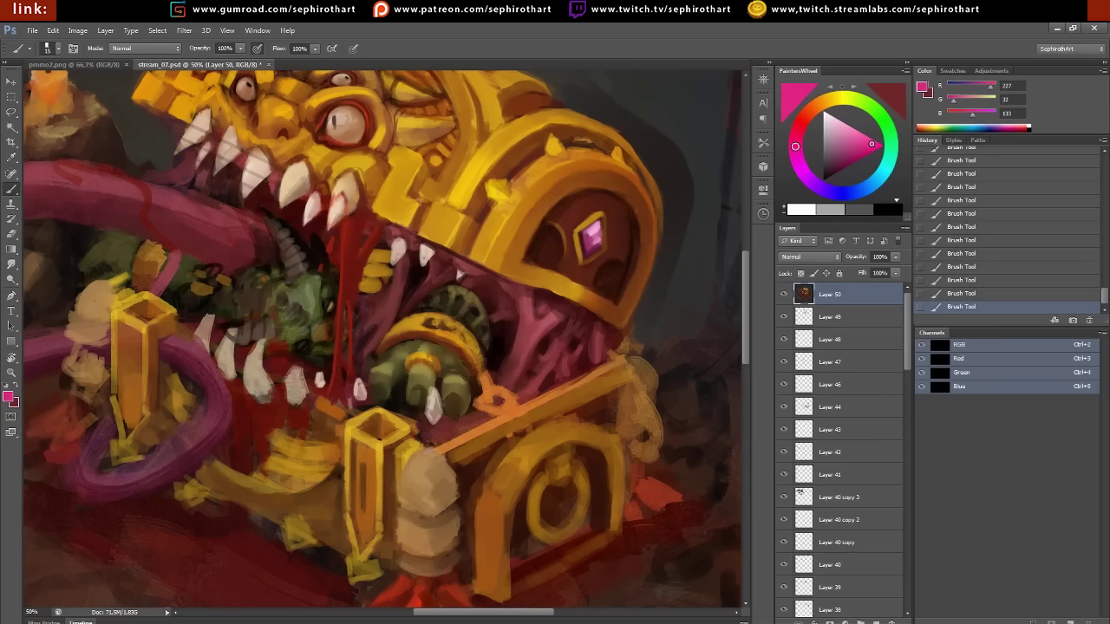
alt+click(605, 232)
drag(671, 232, 525, 335)
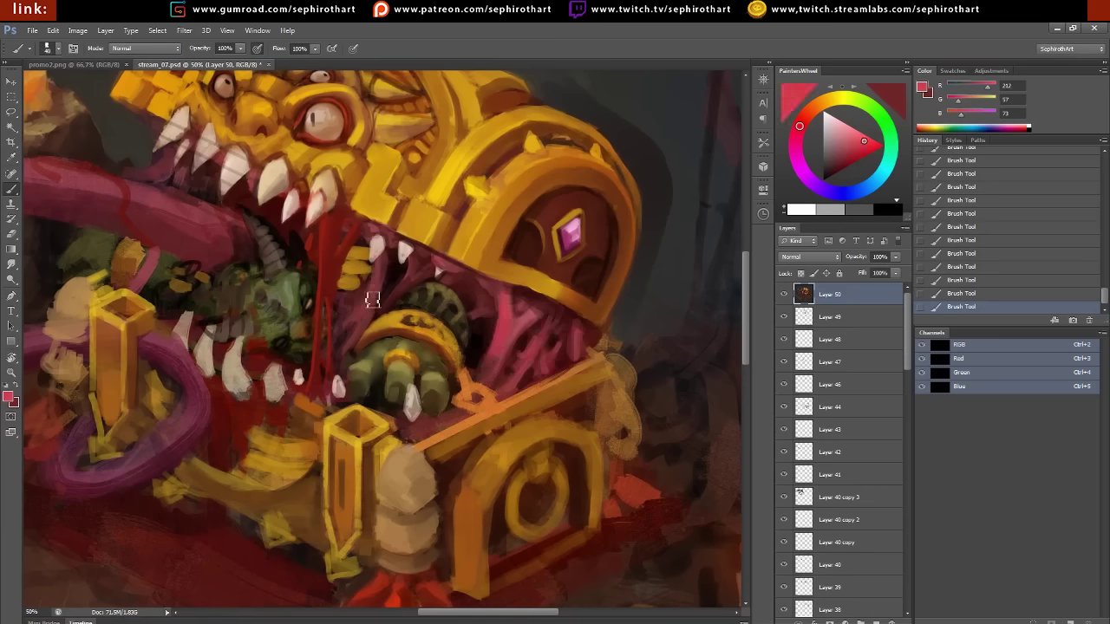
Pan across the mouth sampling beige, dark brown and white tooth colours
drag(352, 324, 429, 341)
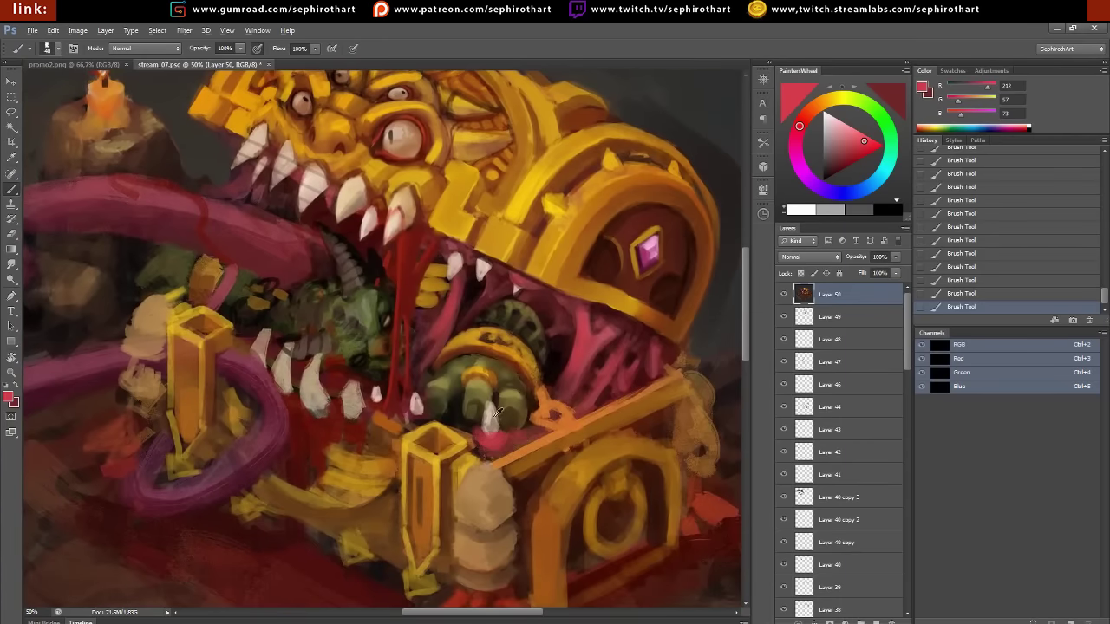
alt+click(496, 415)
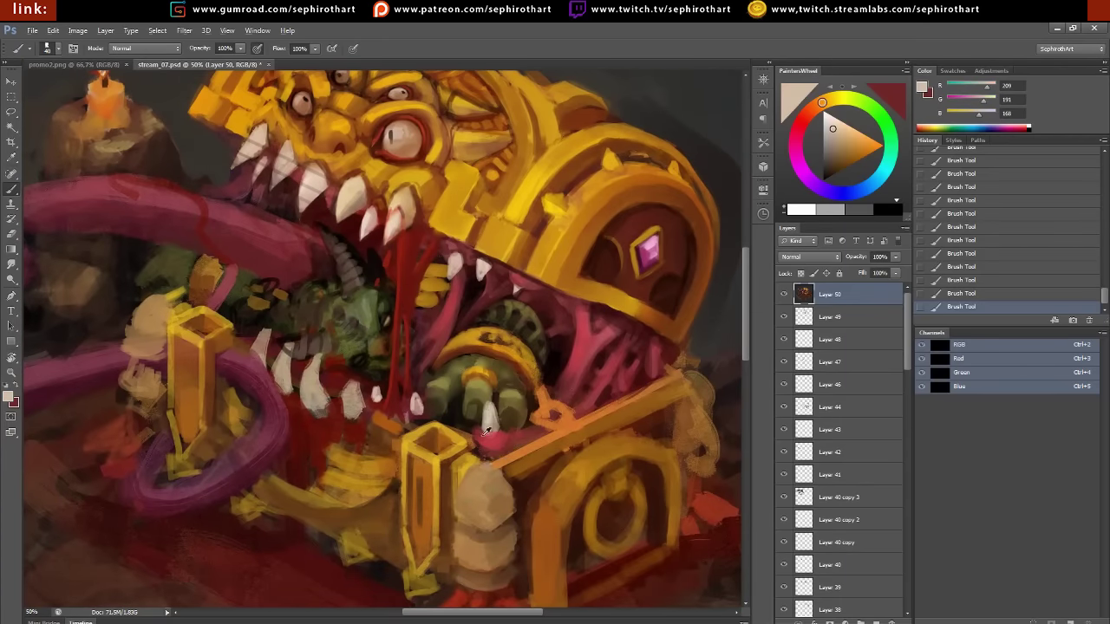
alt+click(300, 381)
alt+click(289, 365)
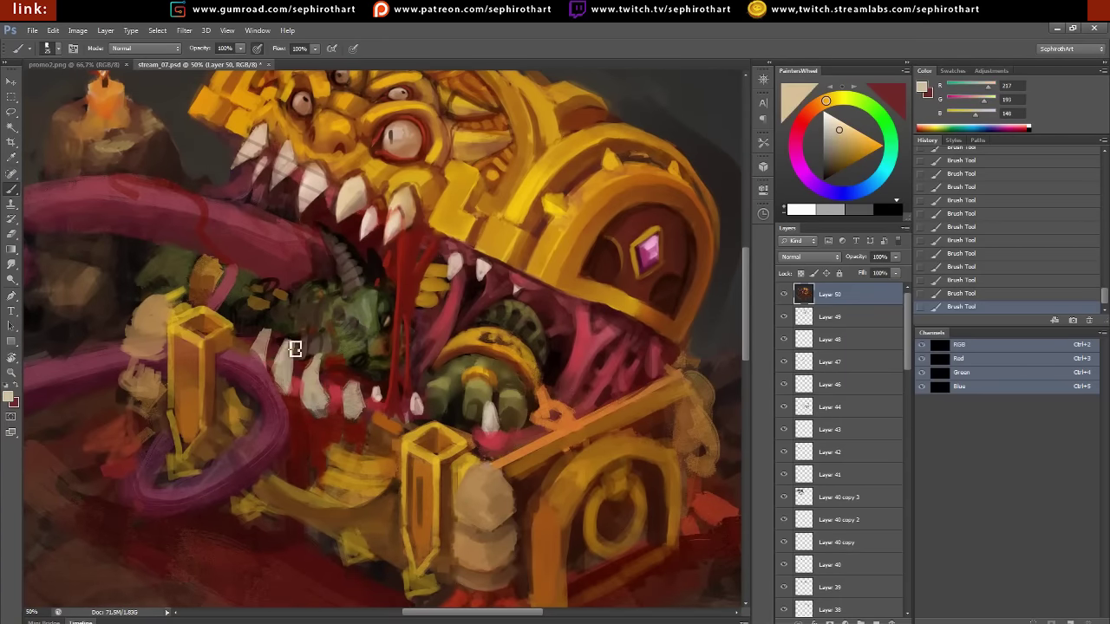
mouse_move(260, 338)
mouse_down()
mouse_move(373, 329)
mouse_move(342, 317)
mouse_up()
alt+click(372, 332)
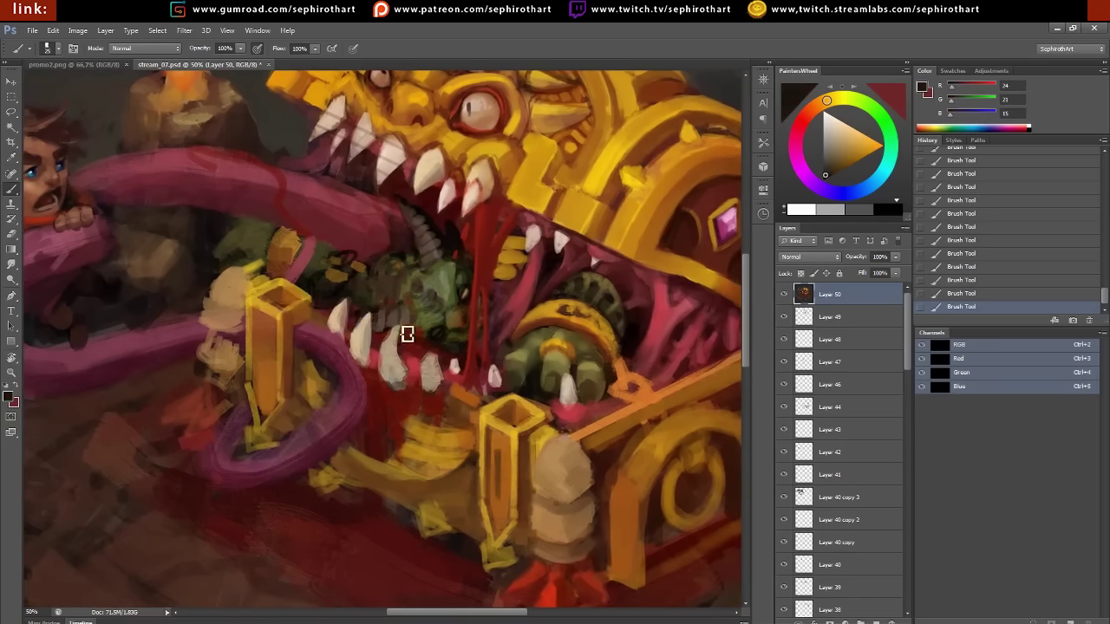
alt+click(482, 182)
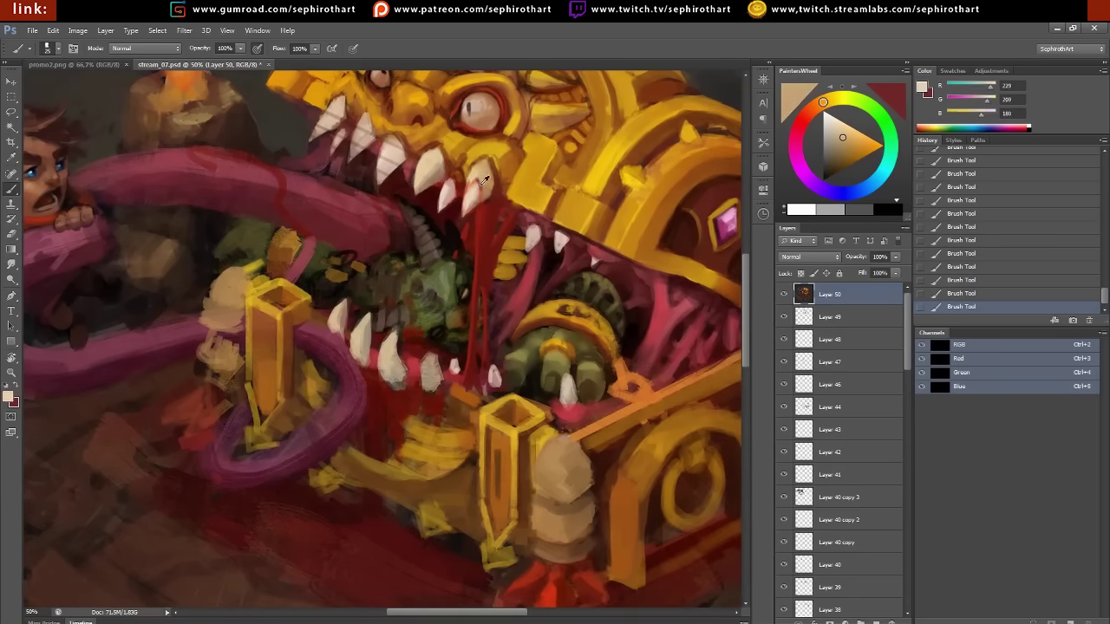
Paint white highlights on the teeth across the monster's face
mouse_move(401, 165)
mouse_down()
mouse_move(406, 282)
mouse_move(452, 286)
mouse_up()
alt+click(414, 278)
alt+click(414, 275)
alt+click(450, 265)
alt+click(377, 242)
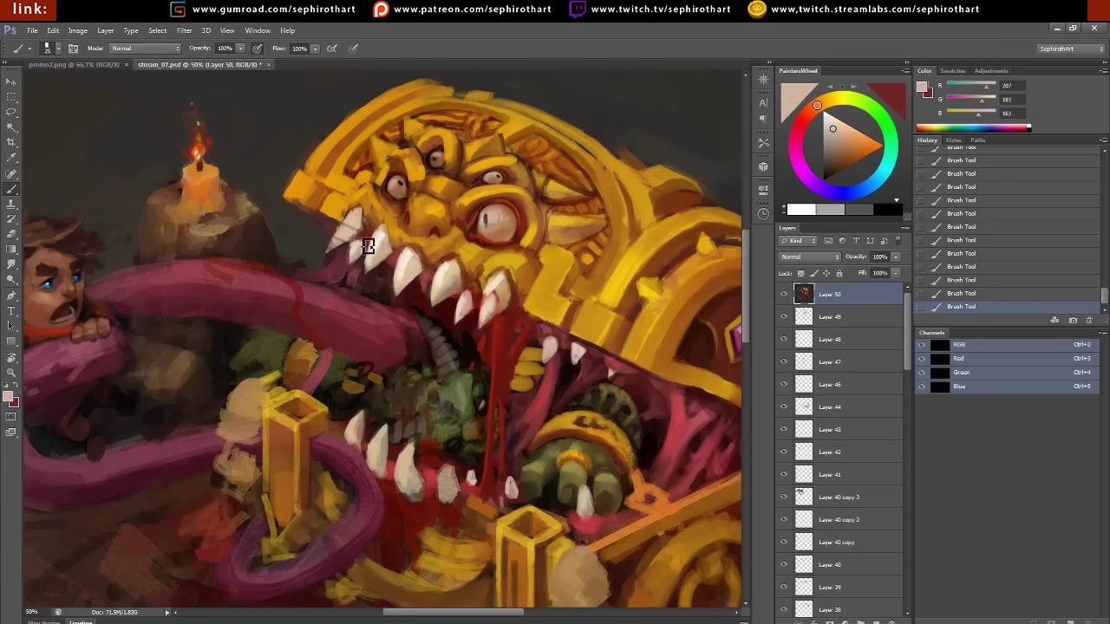
Sample dark tones near the teeth, then paint bright yellow strokes below the eye and on the nose
alt+click(381, 258)
alt+click(373, 244)
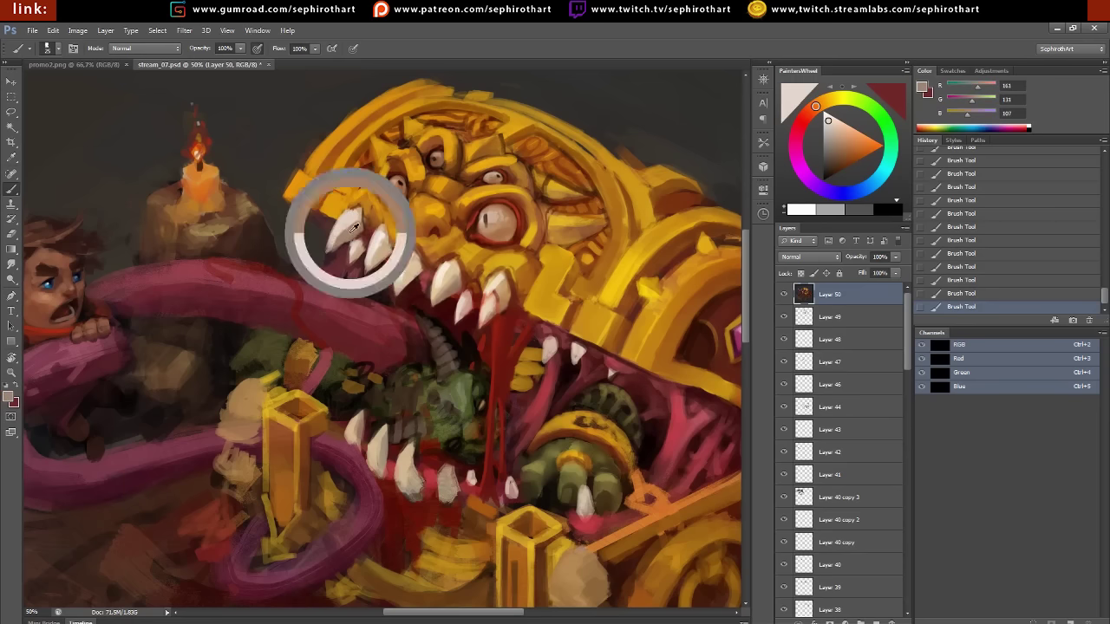
alt+click(350, 234)
click(881, 145)
click(841, 102)
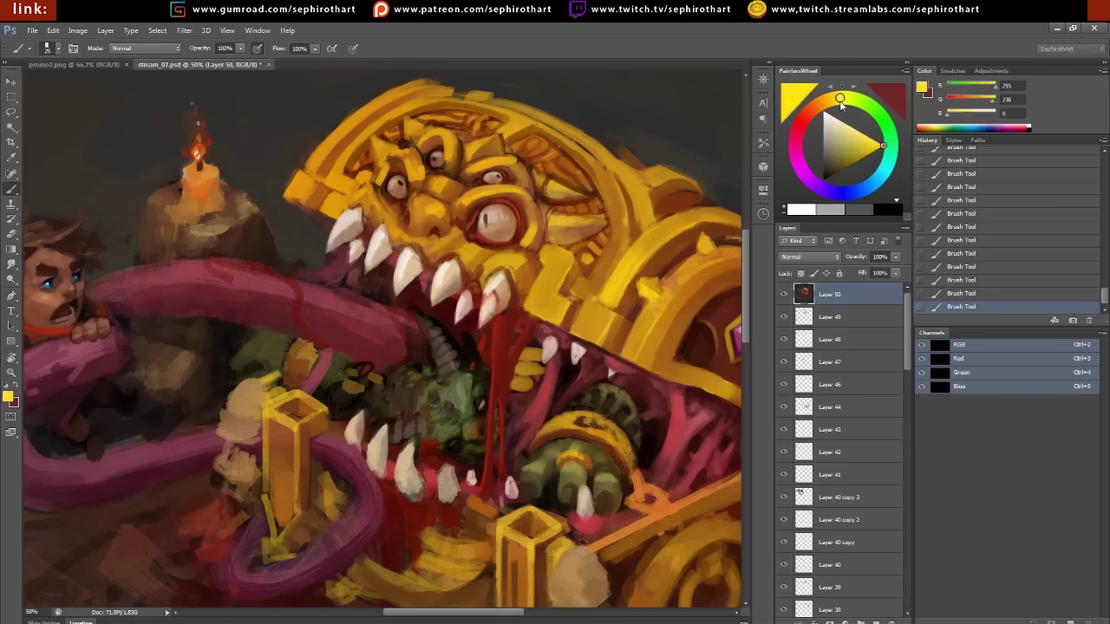
drag(515, 267, 464, 256)
drag(530, 194, 515, 188)
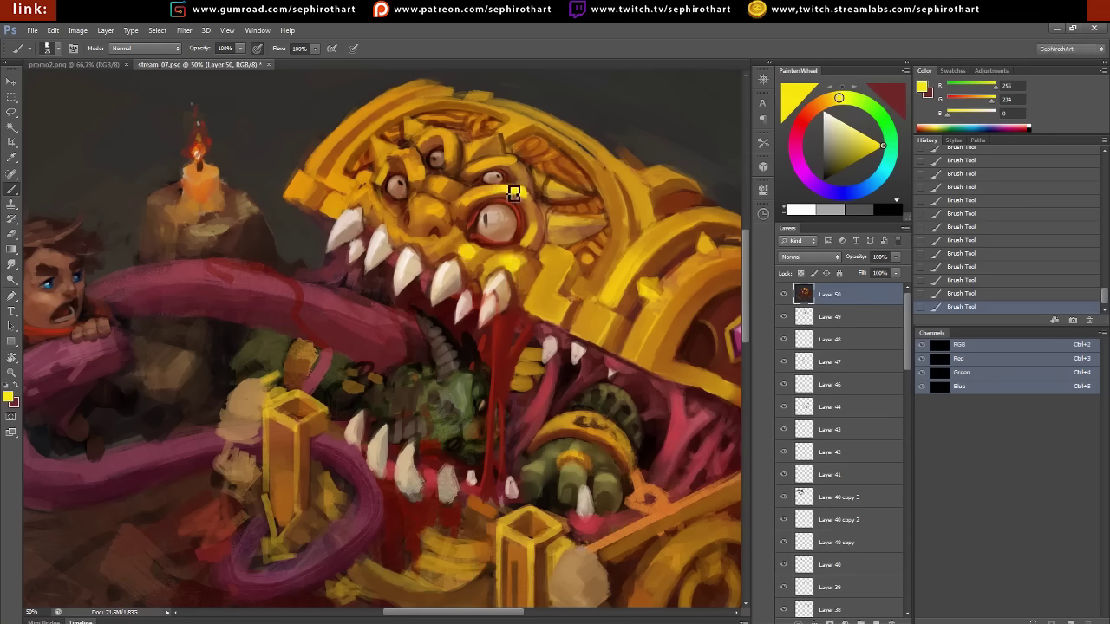
mouse_move(428, 205)
mouse_down()
mouse_move(442, 247)
mouse_move(376, 198)
mouse_move(379, 179)
mouse_up()
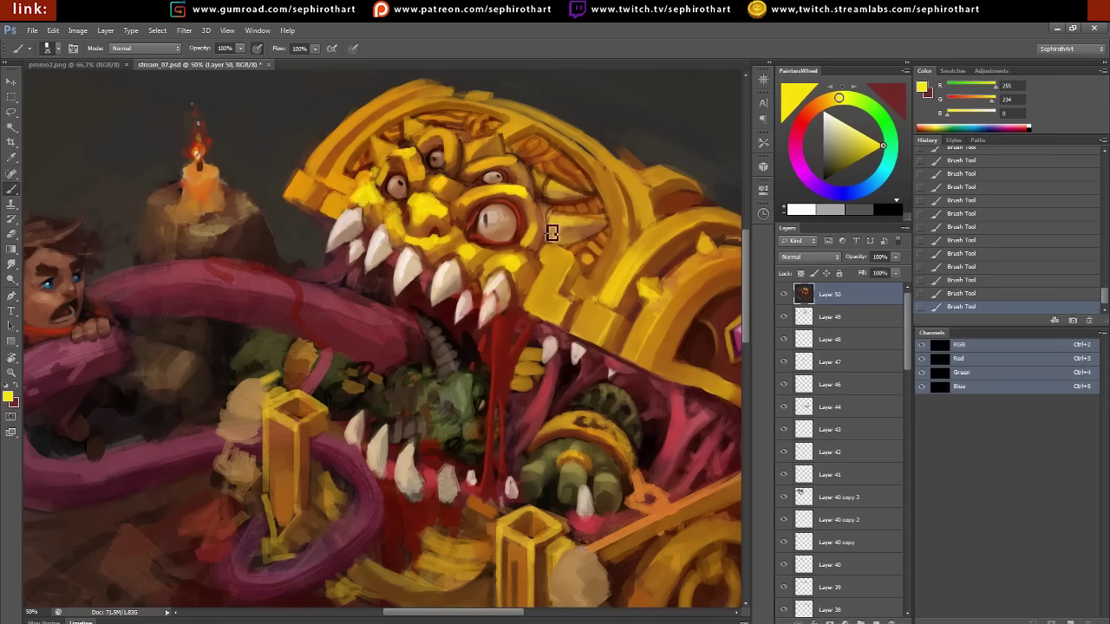
Touch up the monster's left brow in orange and sample colours from the chest's right side
drag(567, 285, 304, 235)
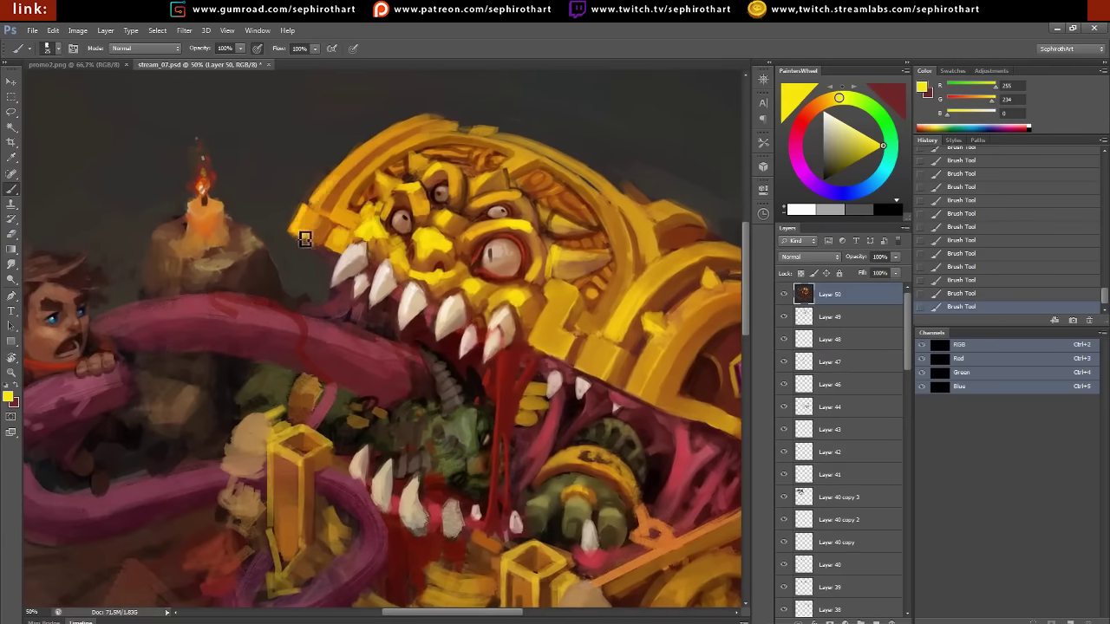
alt+click(317, 194)
alt+click(336, 192)
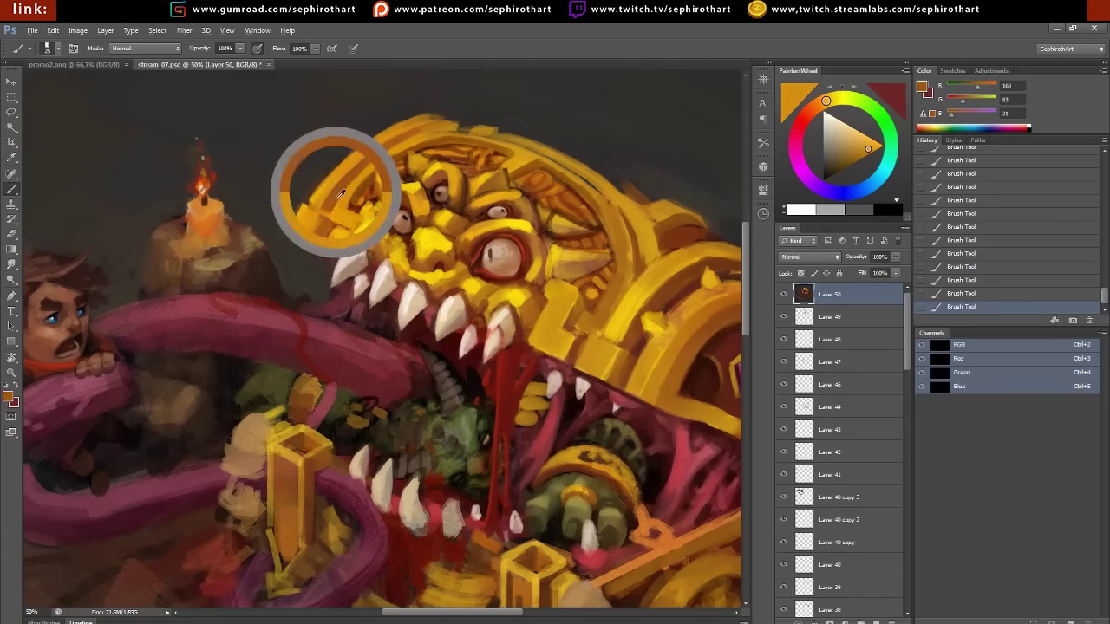
drag(612, 294, 506, 252)
alt+click(605, 230)
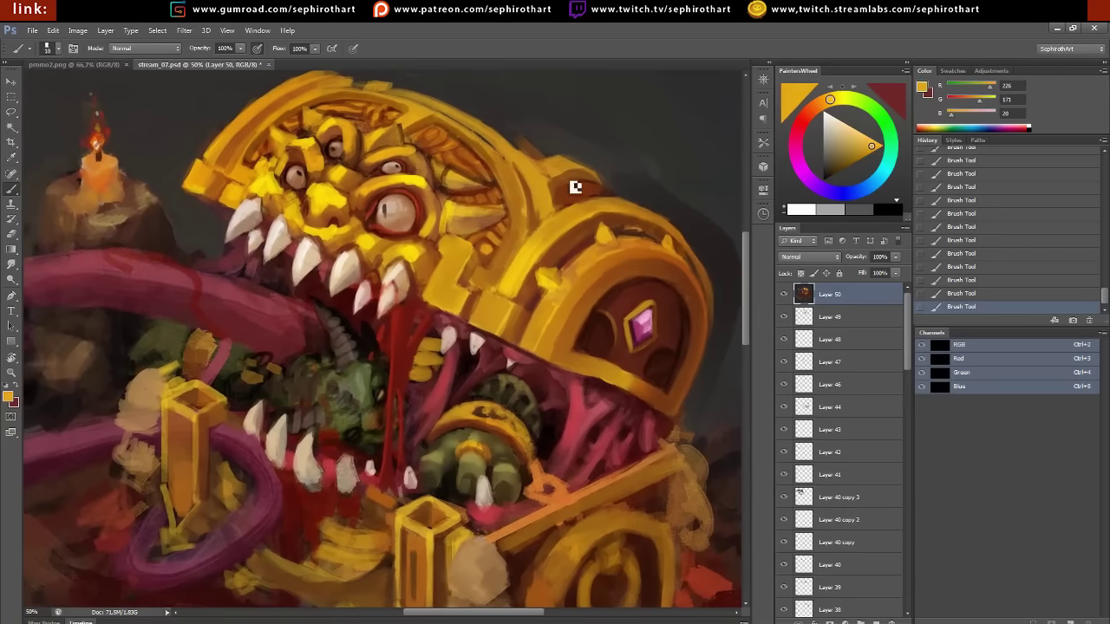
drag(356, 282, 390, 213)
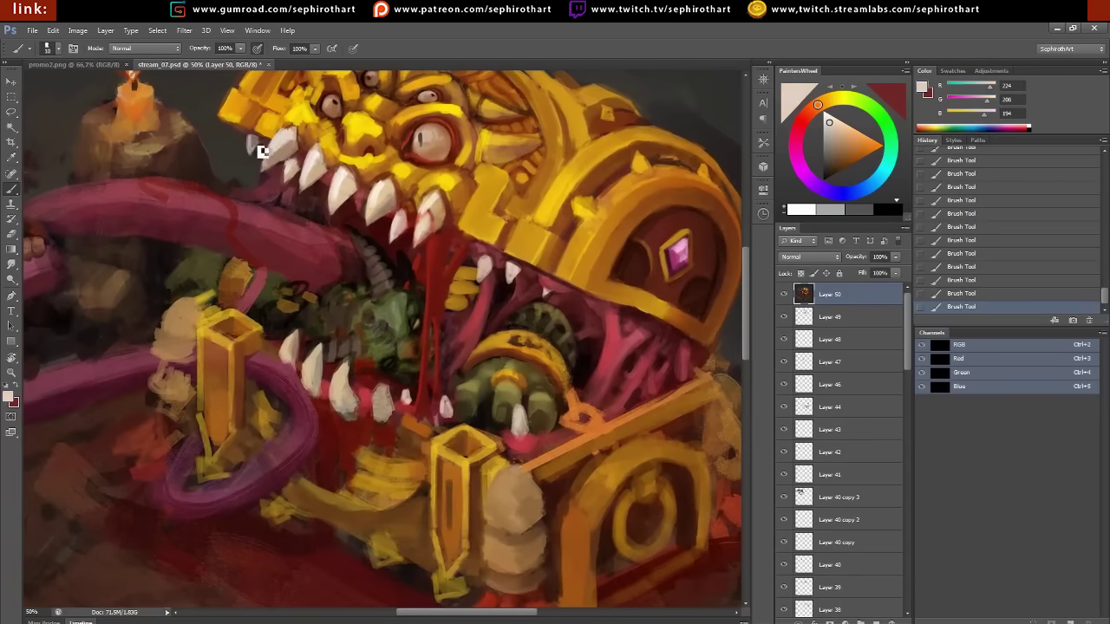
Choose a red, then a dark red, and switch to the Lasso tool
alt+click(331, 176)
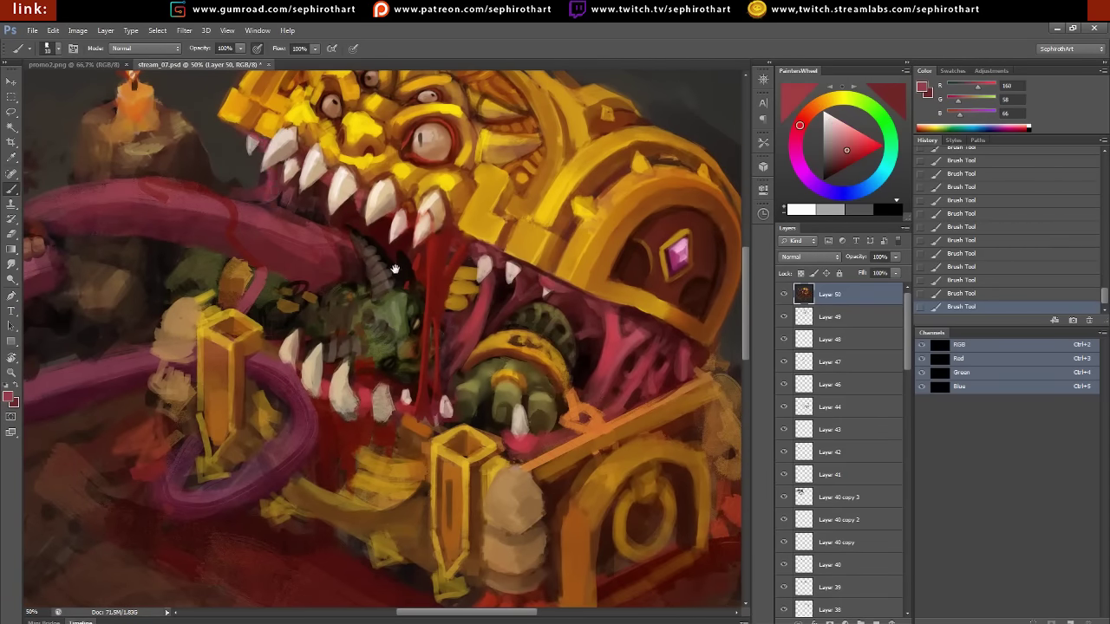
mouse_move(394, 269)
mouse_down()
mouse_move(455, 290)
mouse_move(427, 292)
mouse_up()
alt+click(421, 235)
key(l)
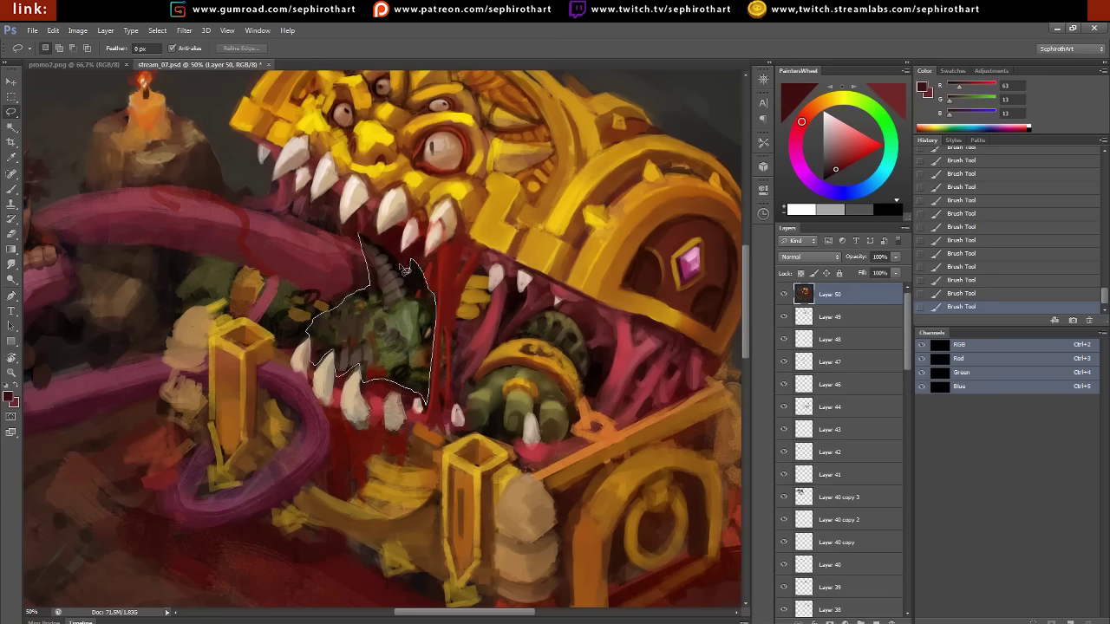
Lasso the mouth interior around the goblin plus the gap beside the red tongue, then add Layer 51
drag(360, 234, 363, 235)
drag(342, 317, 299, 302)
drag(293, 362, 286, 328)
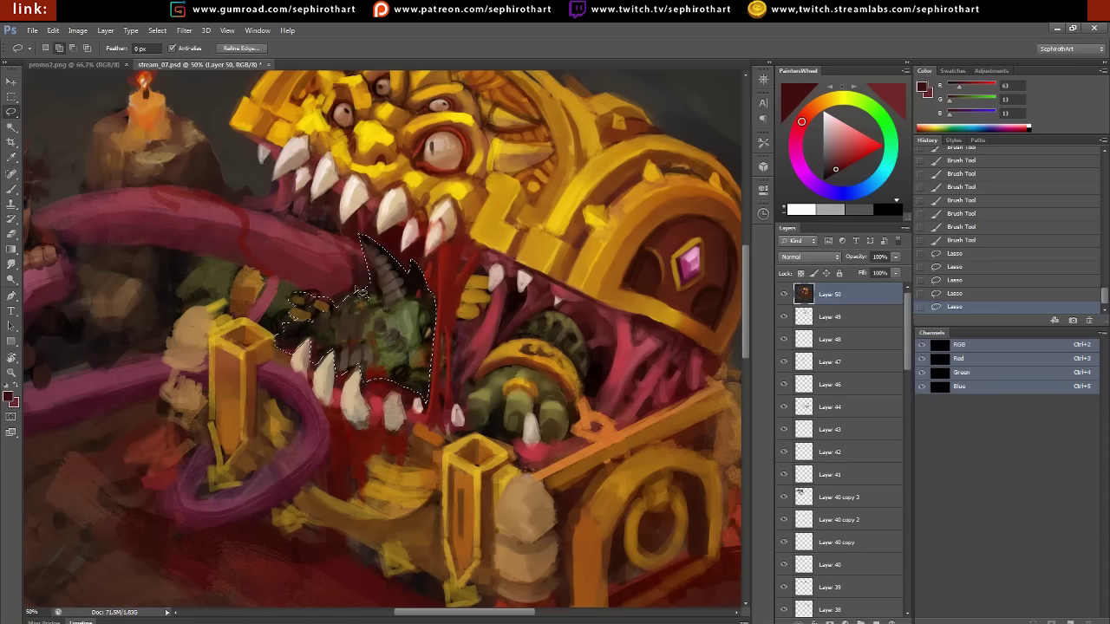
drag(364, 243, 366, 295)
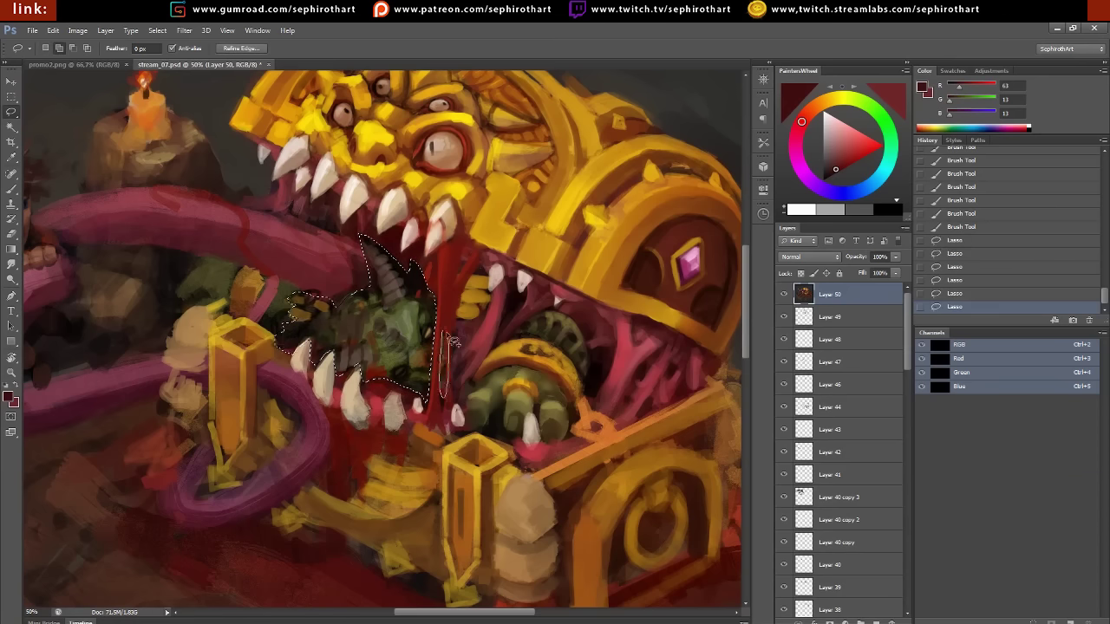
drag(451, 341, 462, 359)
drag(462, 320, 457, 347)
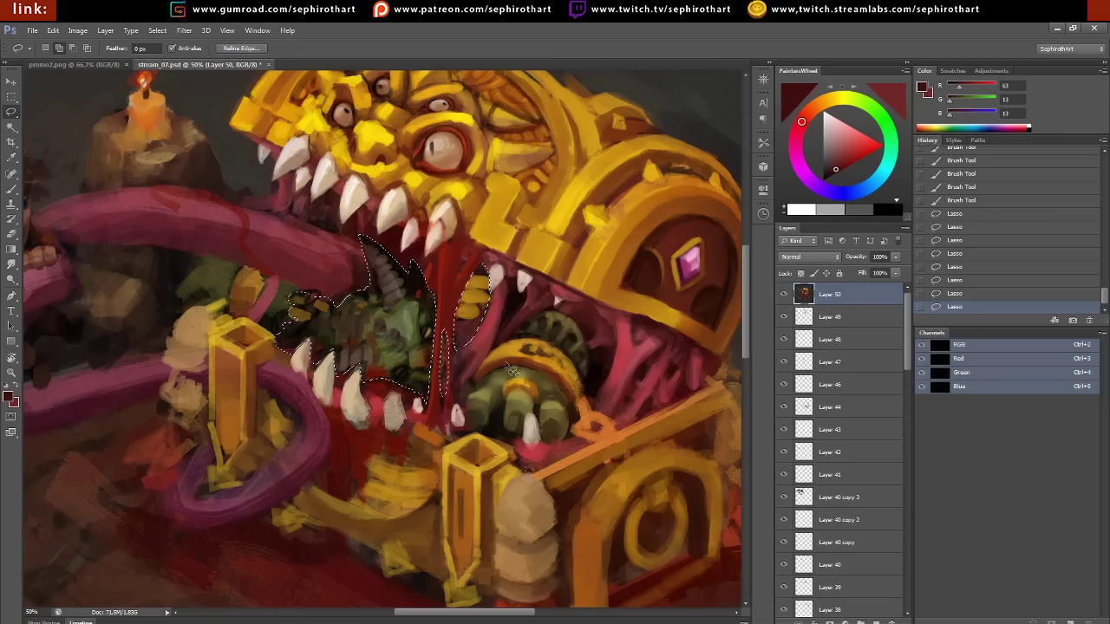
key(ctrl+shift+alt+n)
Drag dark gradients in the selection, then bright green gradients over the goblin figure
key(g)
drag(835, 169, 823, 180)
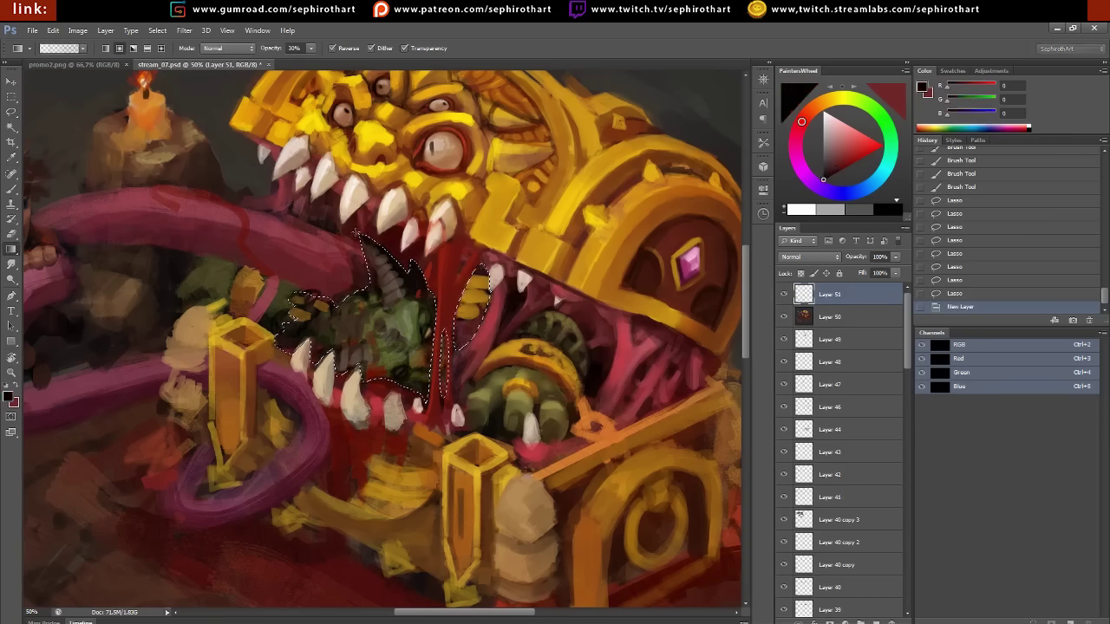
drag(472, 268, 464, 346)
click(878, 112)
click(856, 149)
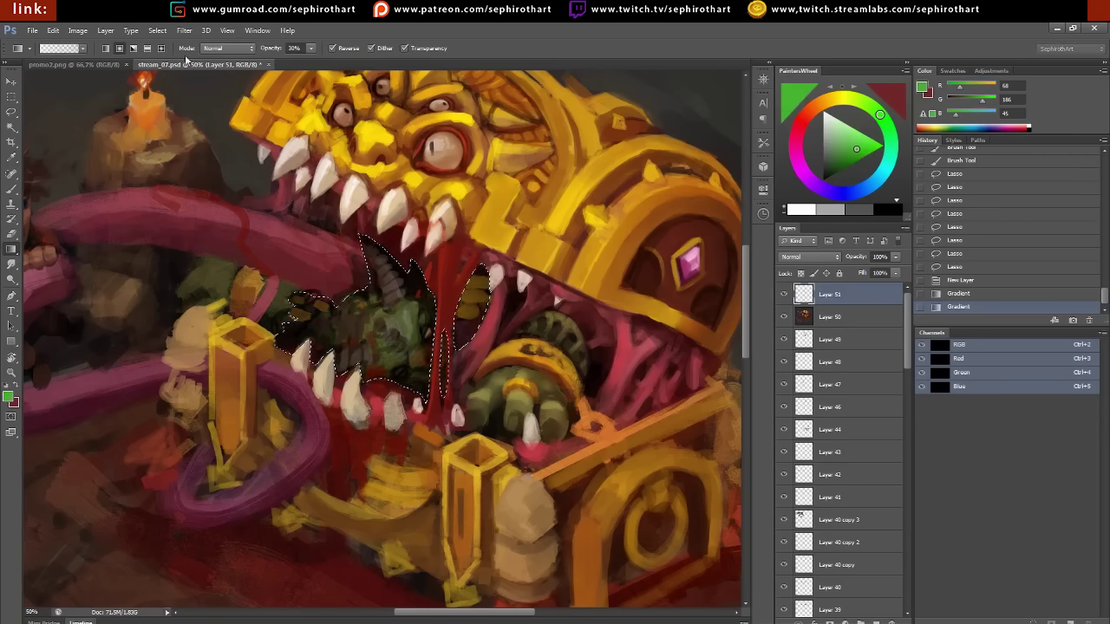
drag(390, 351, 395, 308)
drag(381, 347, 400, 304)
Add a pale gradient and gold gradients in the right cavity and claw, then sample dark browns
alt+click(468, 286)
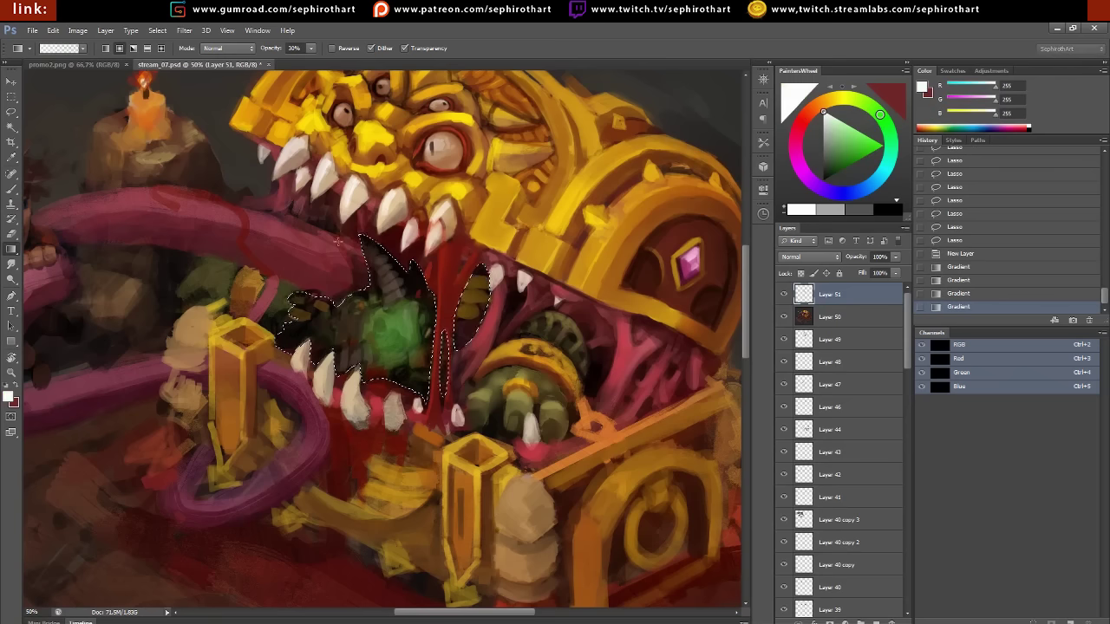
mouse_move(416, 260)
mouse_down()
mouse_move(407, 304)
mouse_move(418, 312)
mouse_up()
alt+click(521, 243)
drag(481, 264, 468, 343)
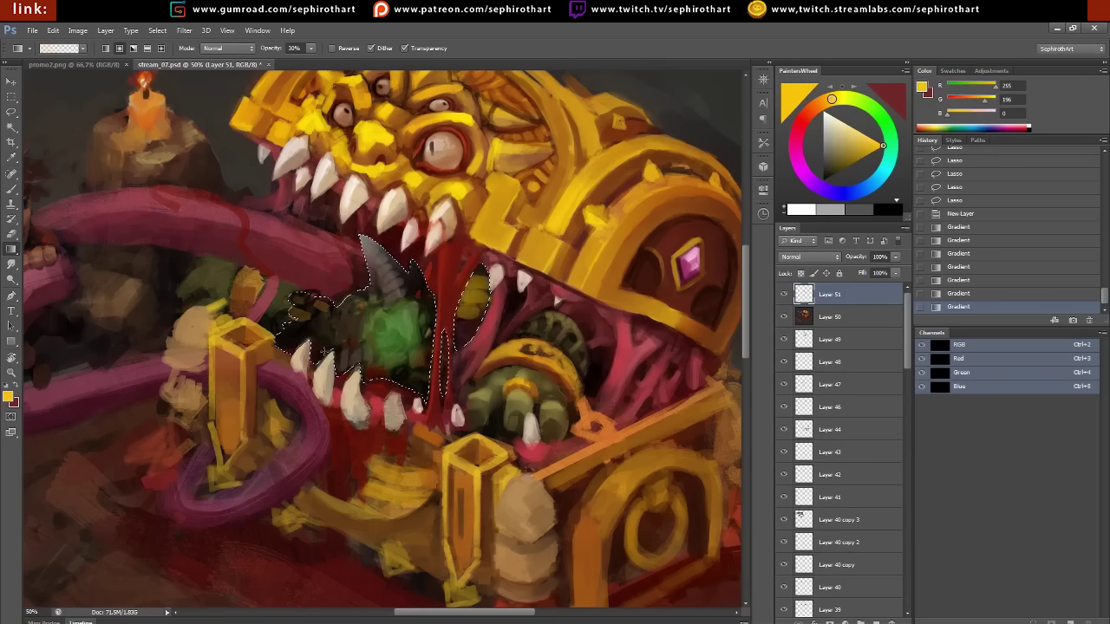
drag(317, 330, 321, 308)
drag(457, 347, 463, 286)
drag(429, 321, 425, 279)
alt+click(424, 280)
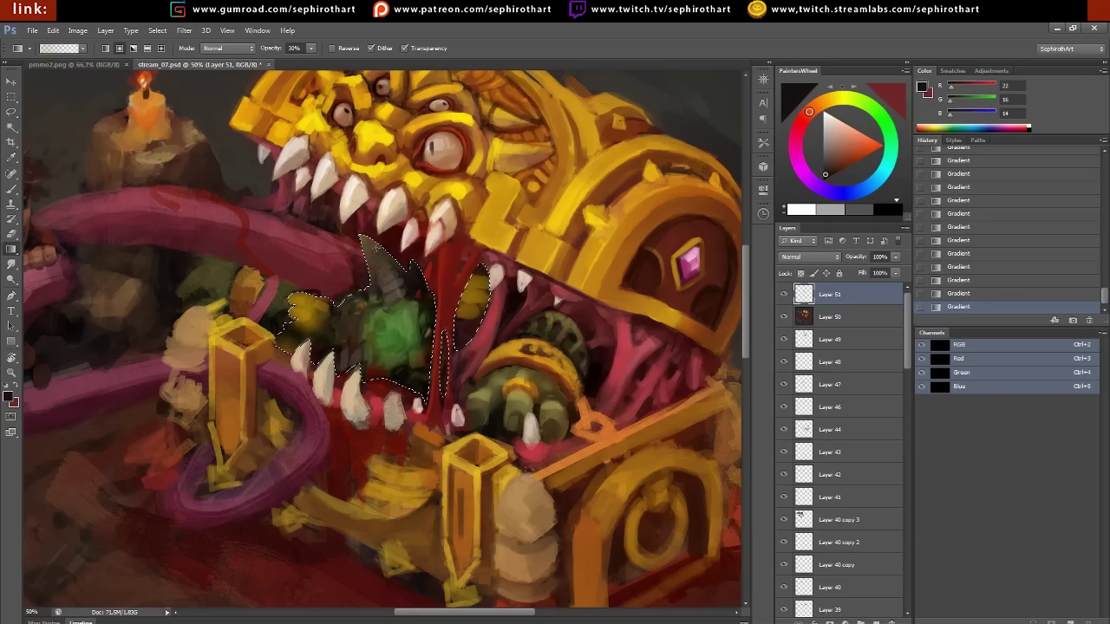
alt+click(477, 321)
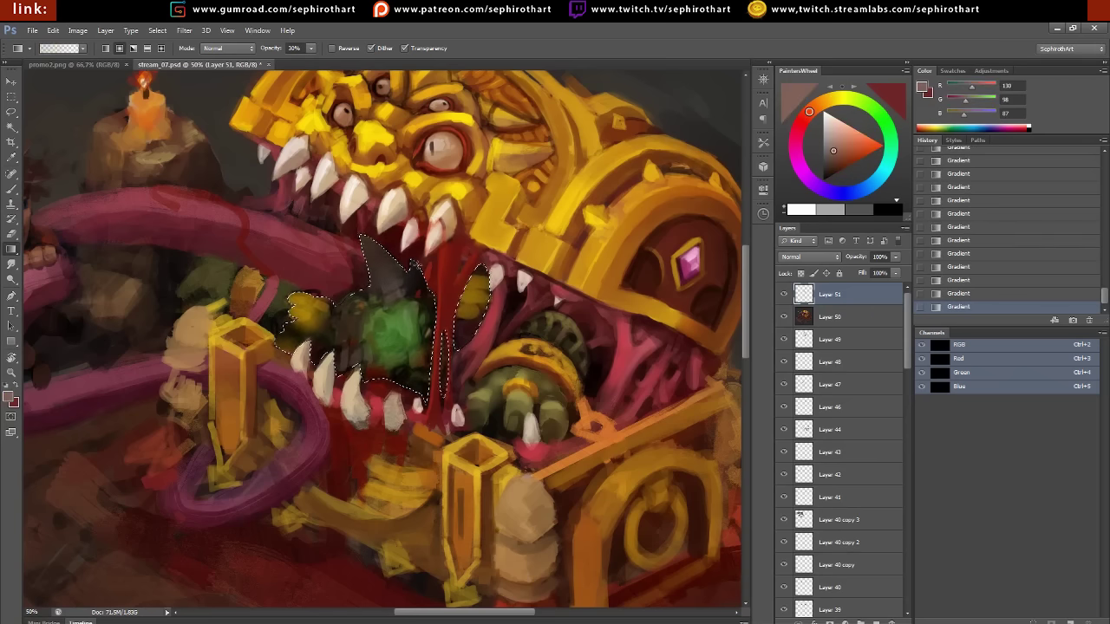
Brush dark strokes inside the mouth selection and sample greens and browns from the goblin
key(b)
alt+click(329, 353)
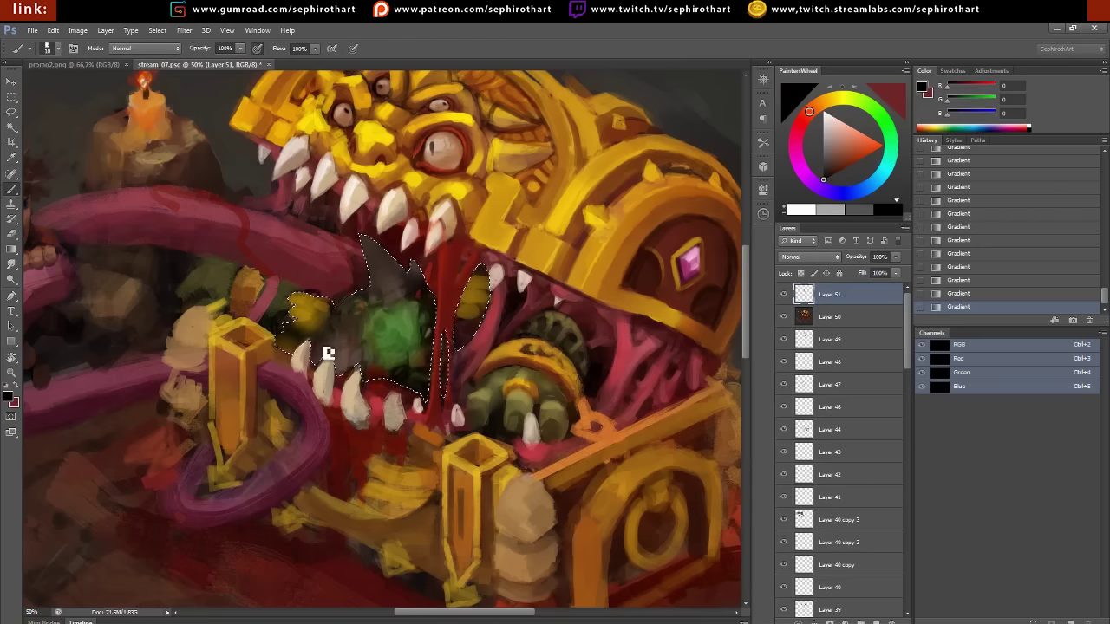
mouse_move(328, 353)
mouse_down()
mouse_move(367, 338)
mouse_move(344, 284)
mouse_up()
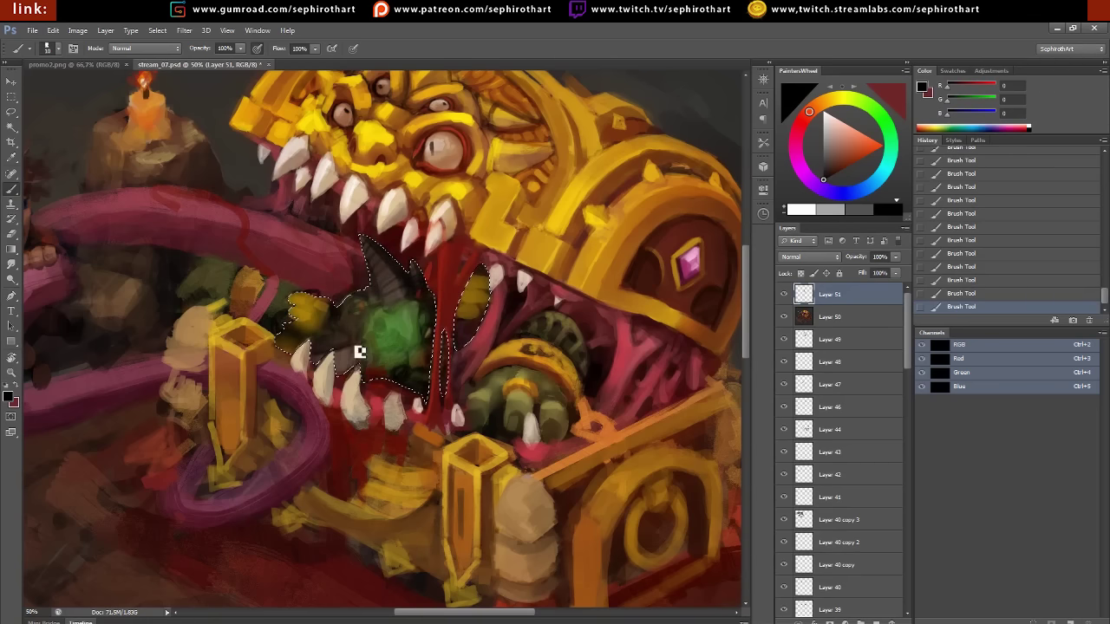
alt+click(397, 321)
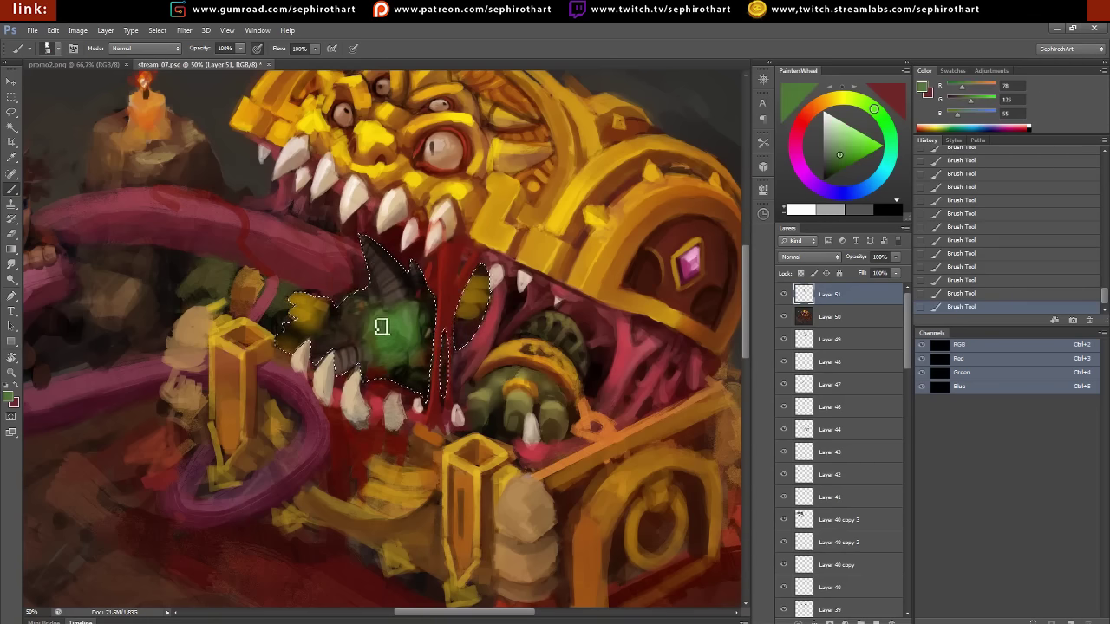
alt+click(395, 333)
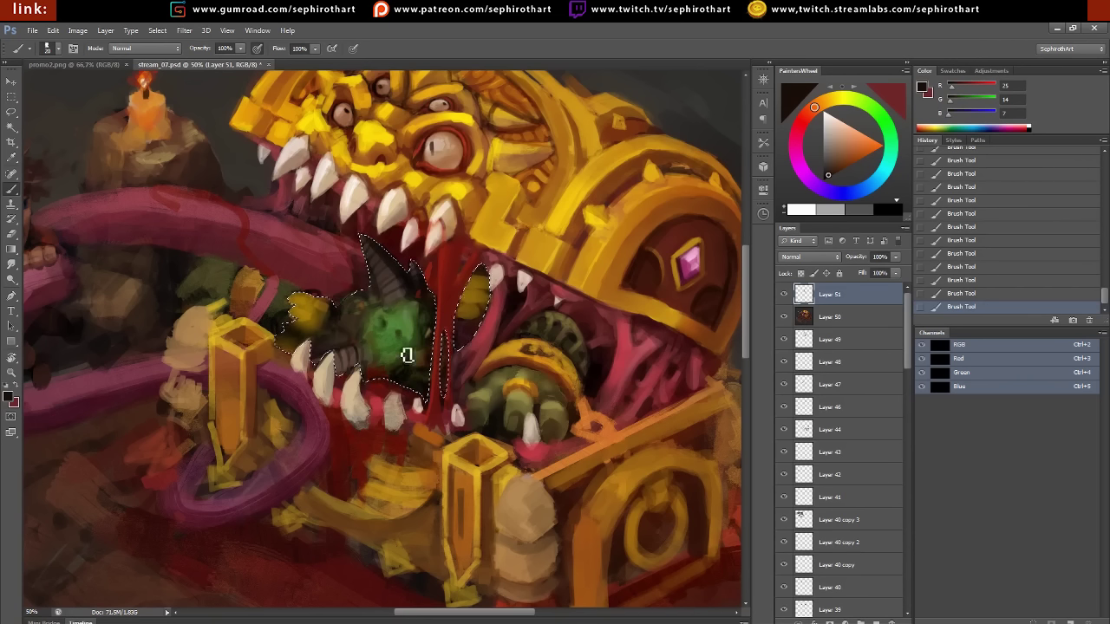
alt+click(387, 337)
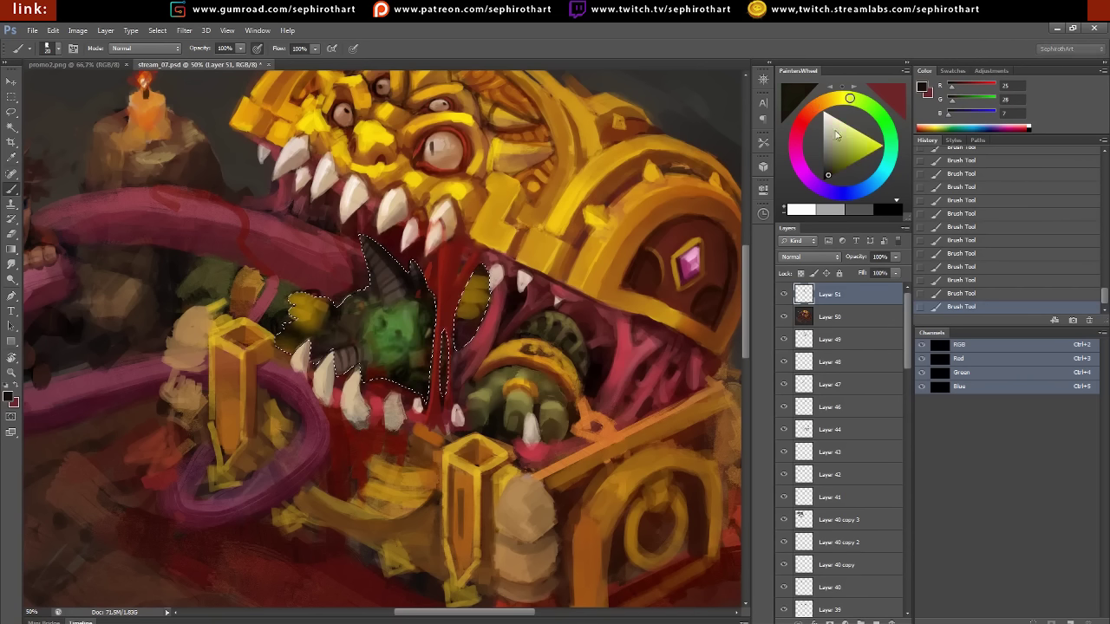
alt+click(388, 328)
alt+click(399, 295)
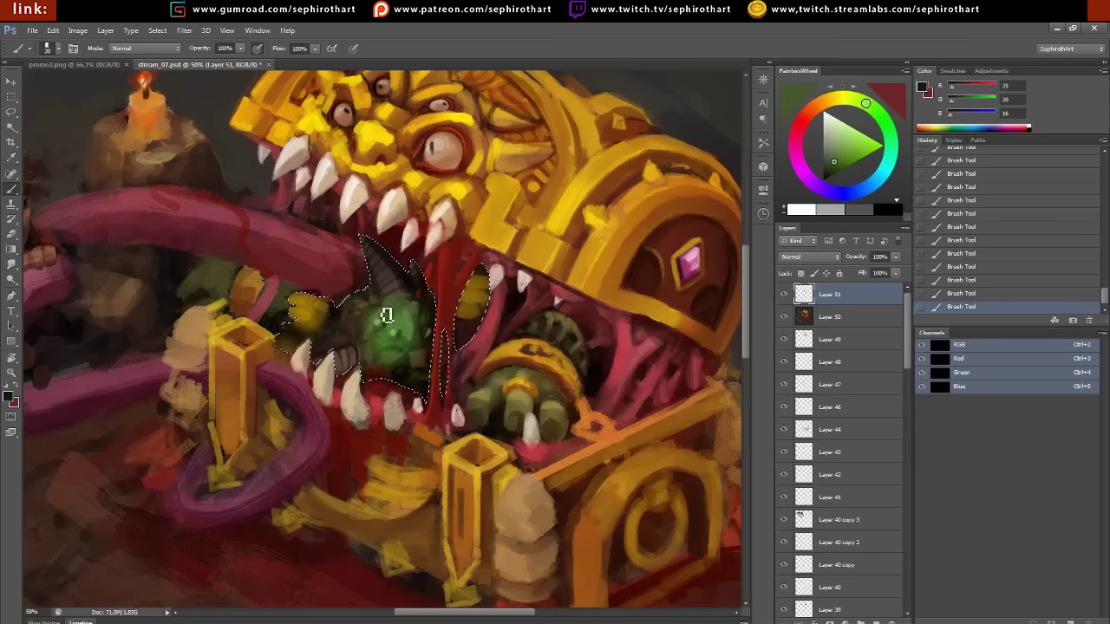
Sample beige, brown, gold and red tones, then paint yellowish strokes on the claw
alt+click(414, 397)
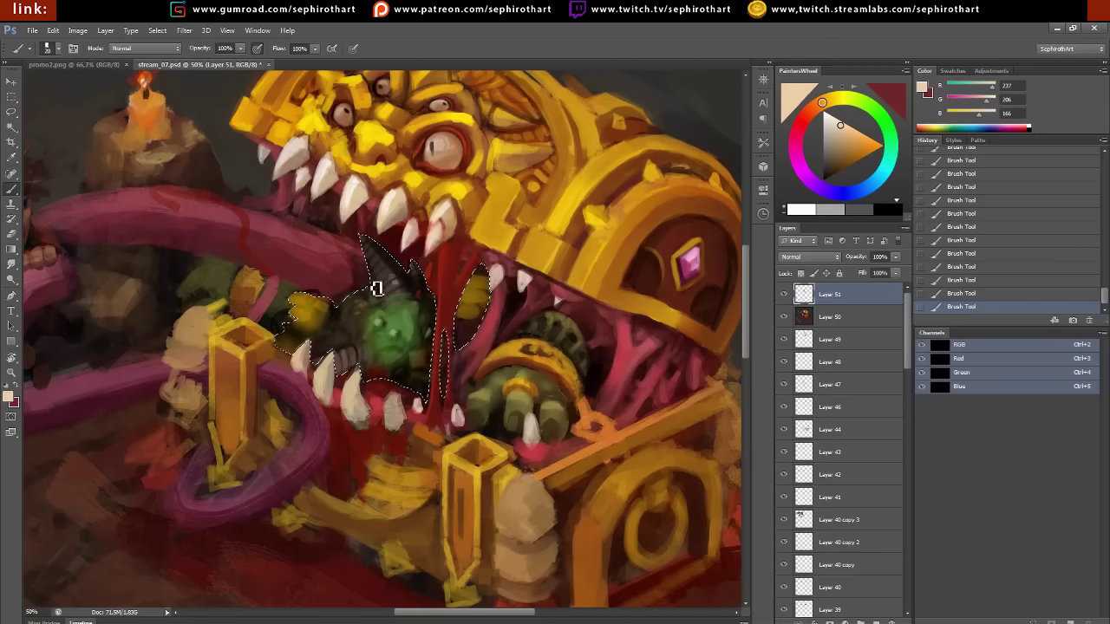
alt+click(406, 276)
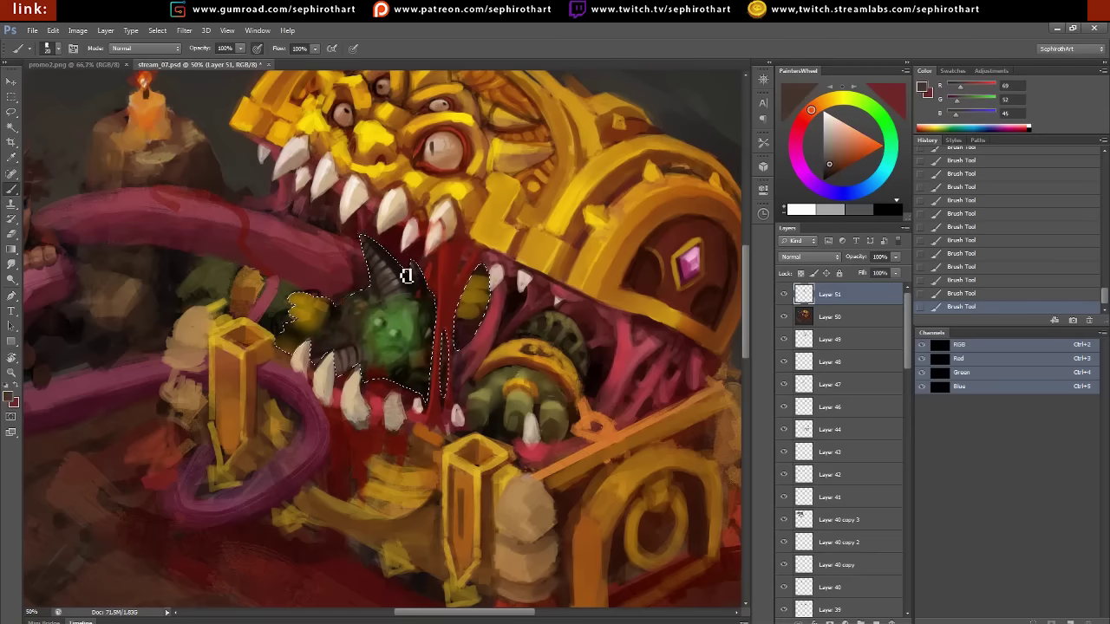
alt+click(359, 307)
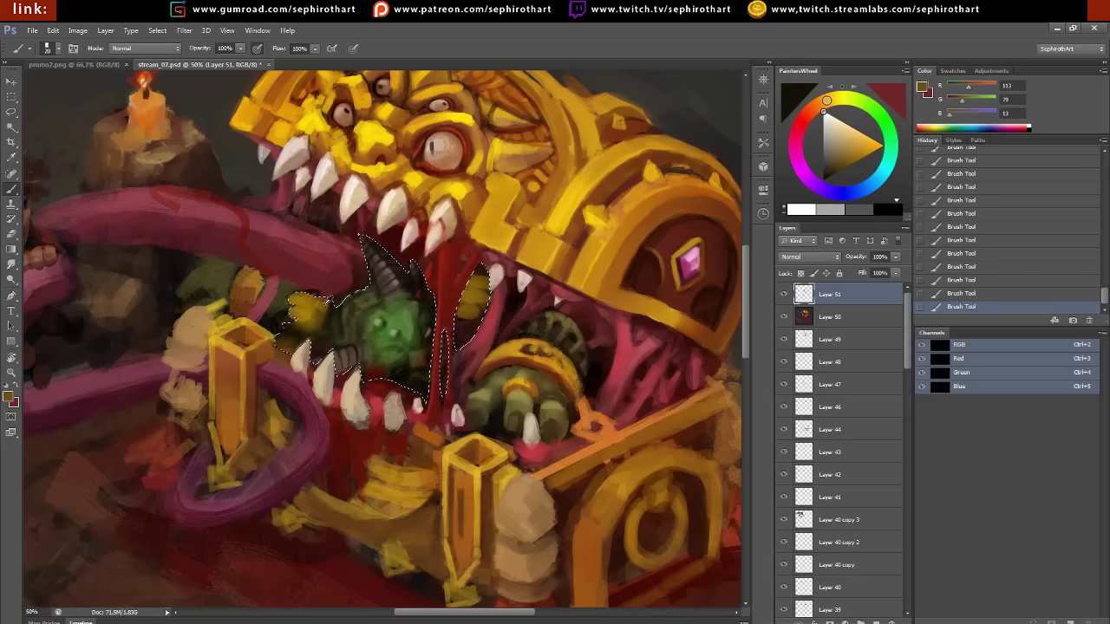
alt+click(314, 303)
alt+click(427, 374)
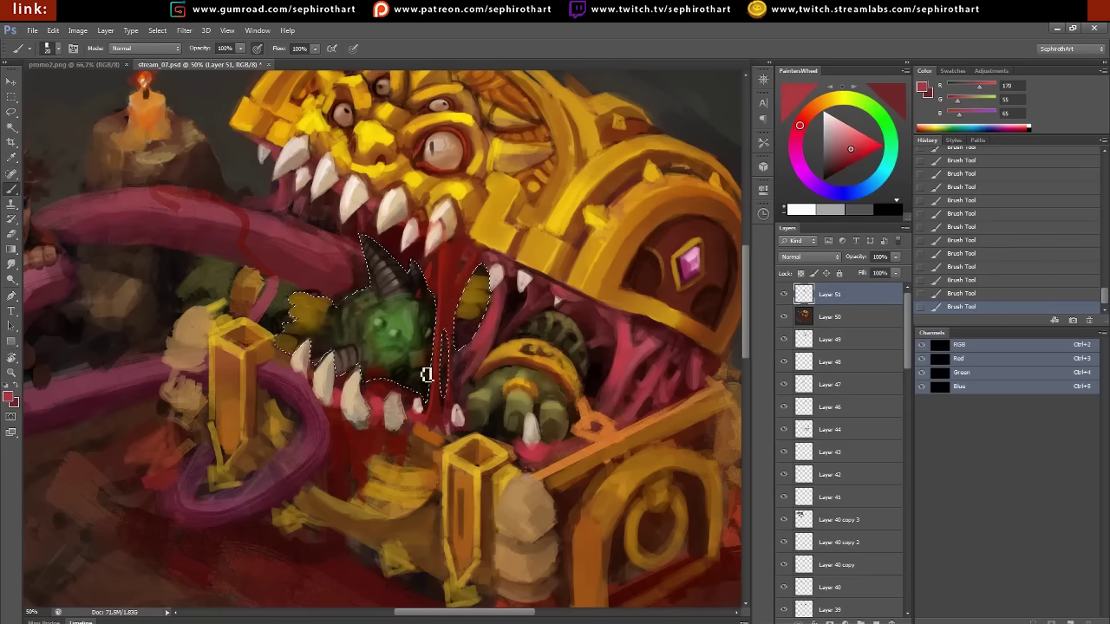
alt+click(286, 347)
alt+click(316, 319)
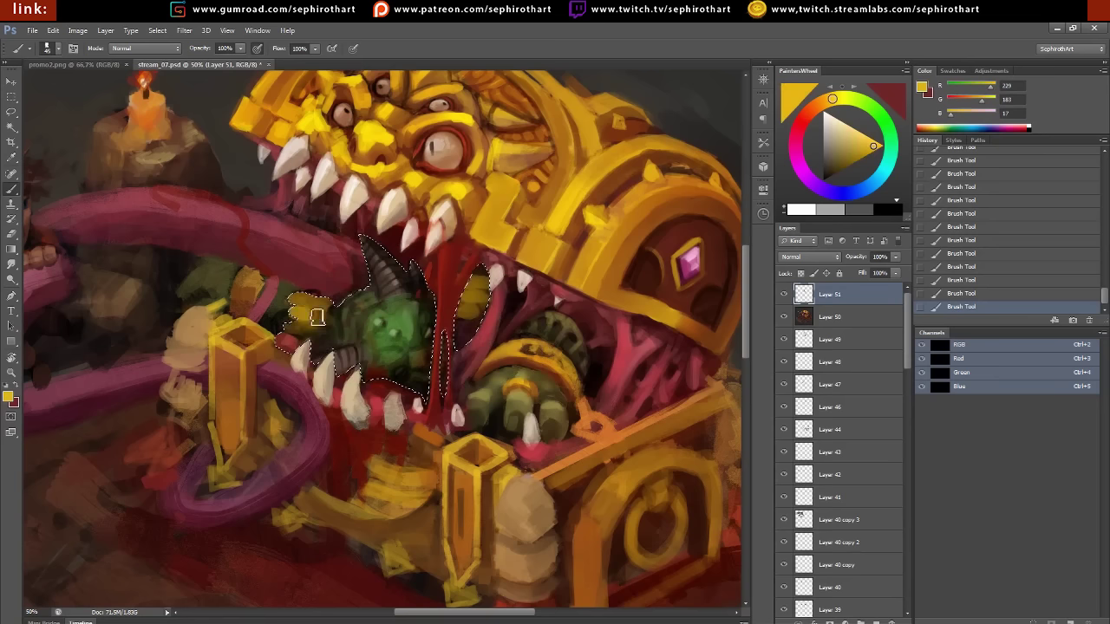
alt+click(347, 315)
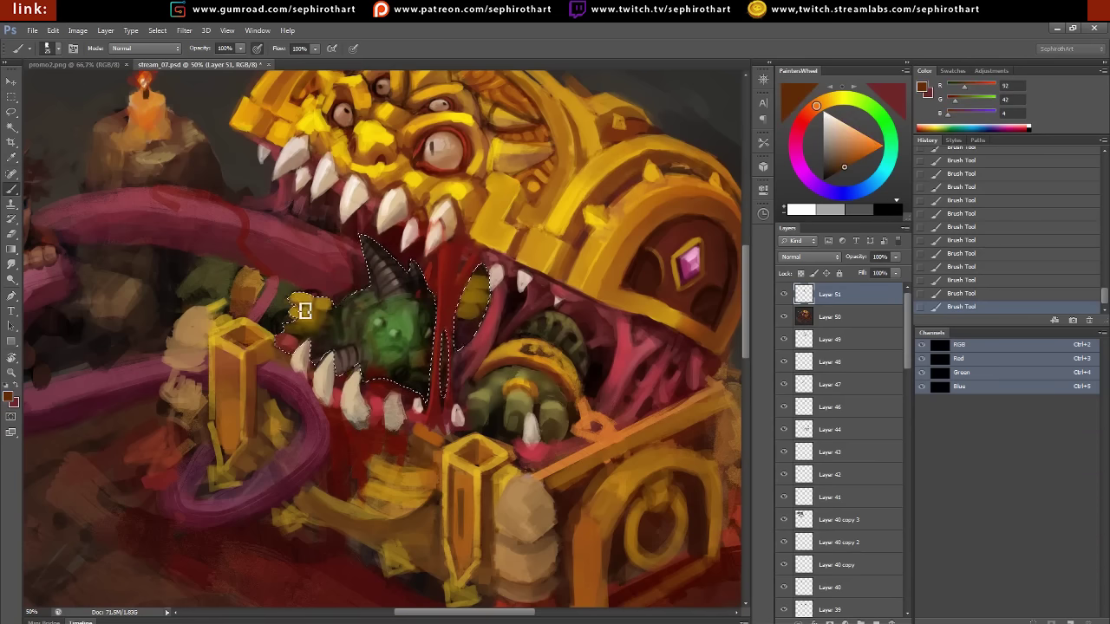
drag(305, 310, 322, 313)
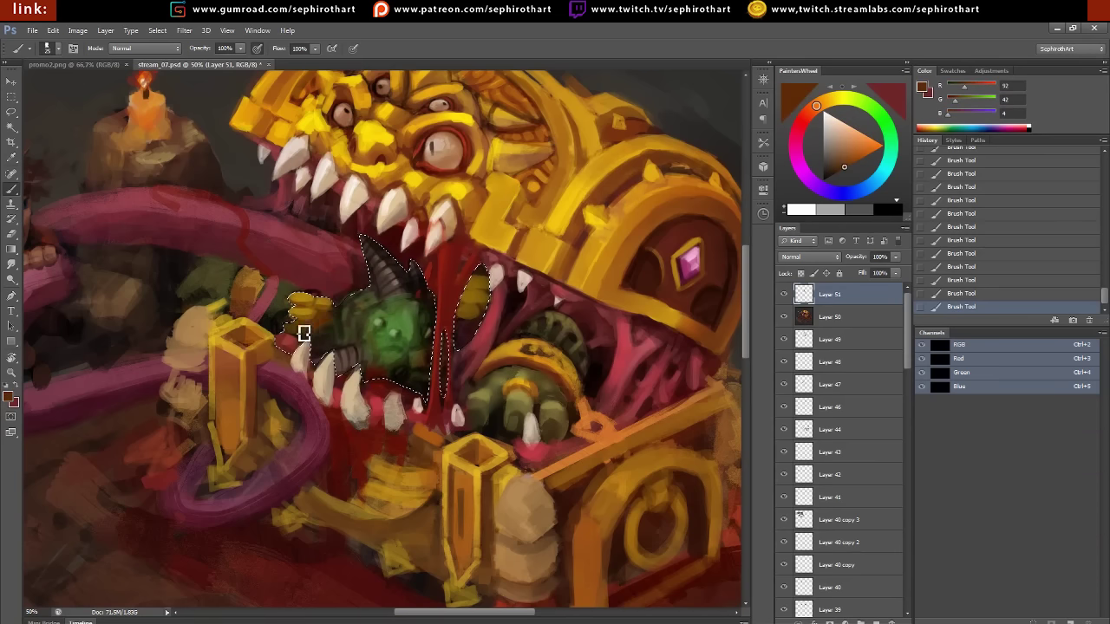
Sample a range of gold and reddish-brown tones, settling on a dark brown-red
alt+click(331, 338)
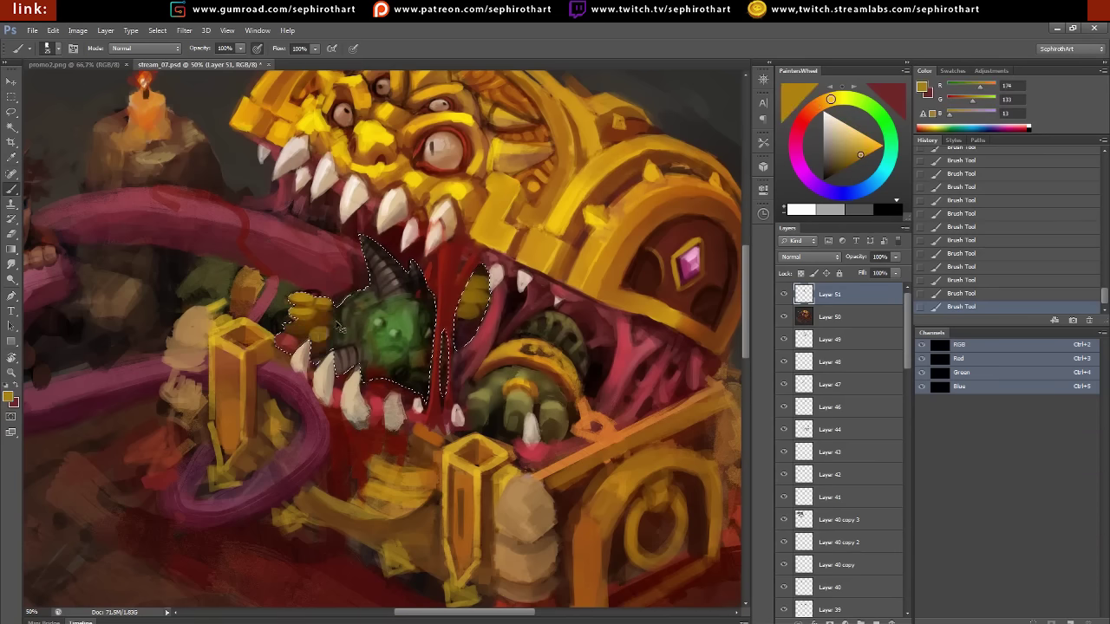
alt+click(323, 352)
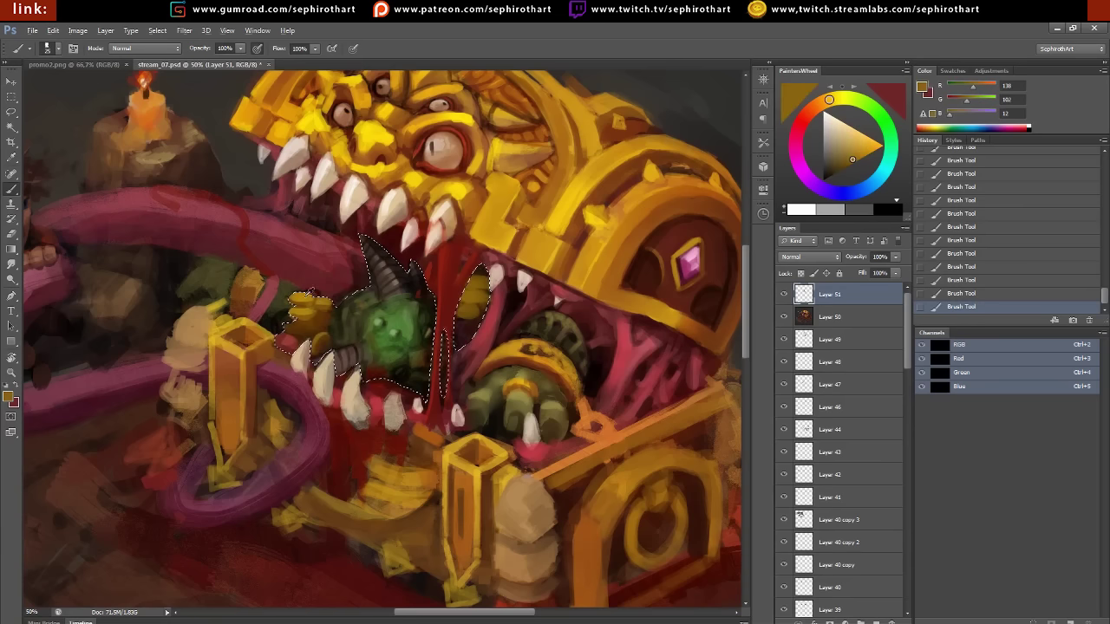
alt+click(377, 331)
alt+click(489, 299)
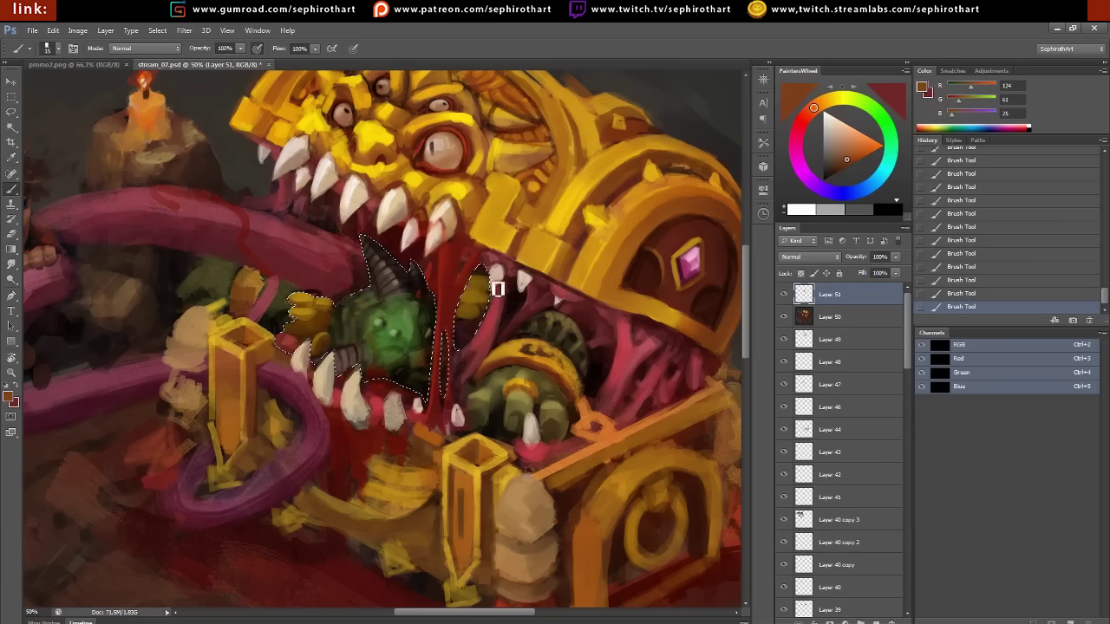
alt+click(477, 293)
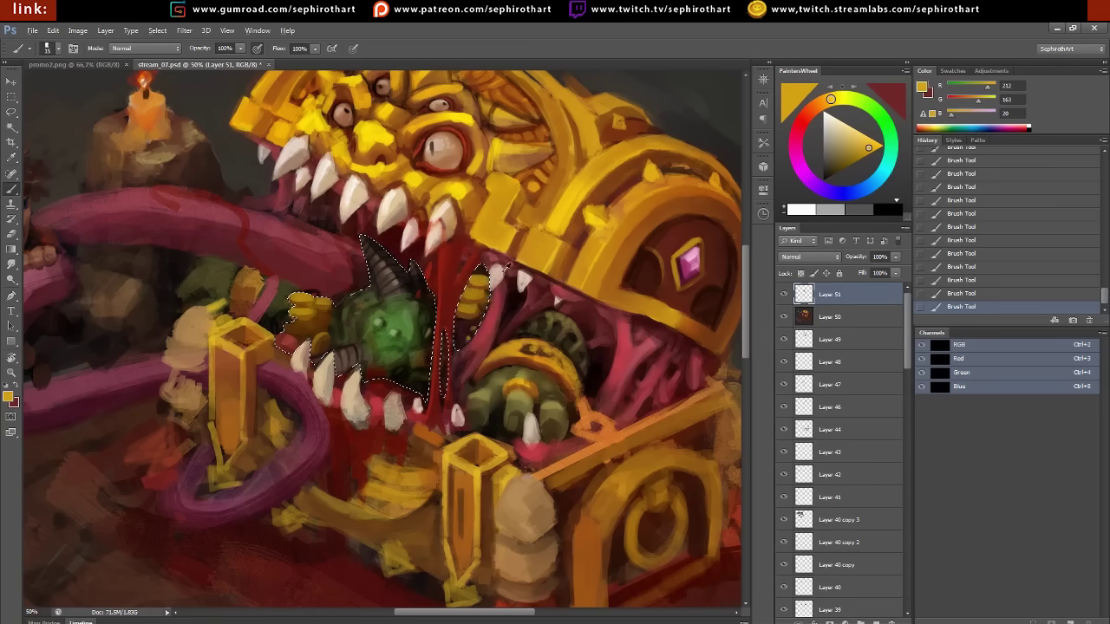
alt+click(482, 332)
alt+click(455, 324)
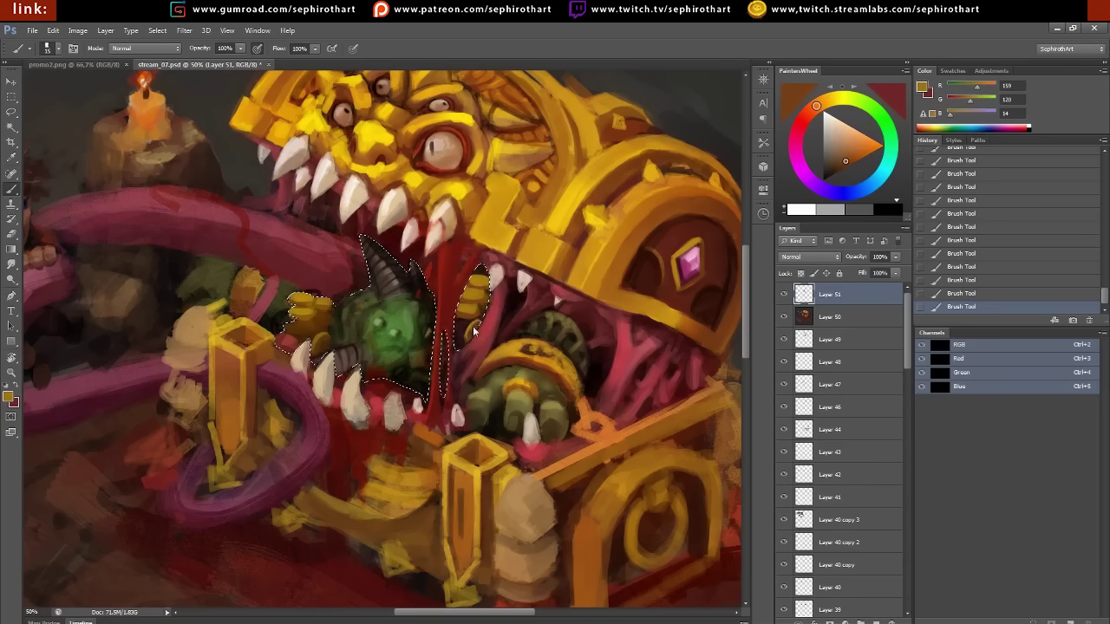
drag(830, 161, 883, 145)
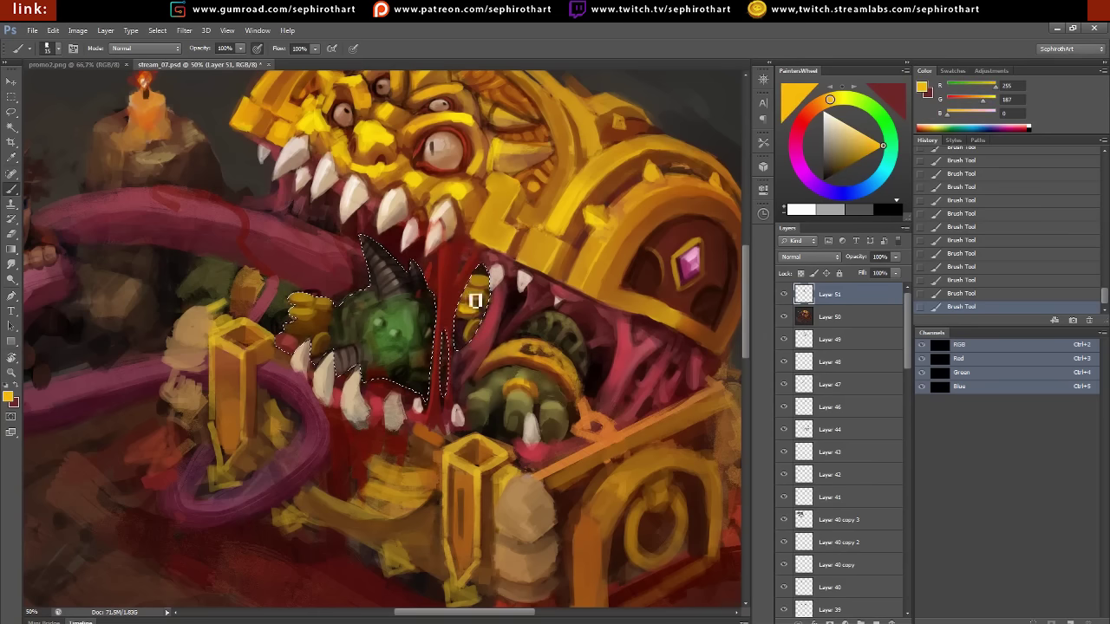
alt+click(496, 316)
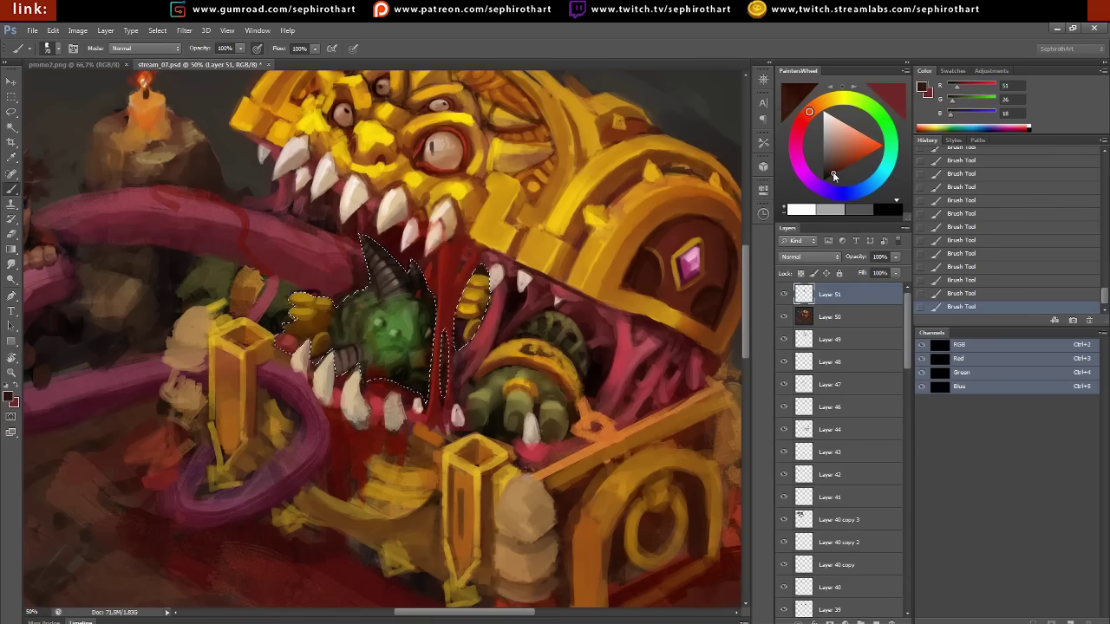
On new Layer 52, shade the goblin dark brown-red, deselect, and flip the canvas horizontally
key(ctrl+shift+alt+n)
mouse_move(447, 347)
mouse_down()
mouse_move(416, 401)
mouse_move(446, 426)
mouse_up()
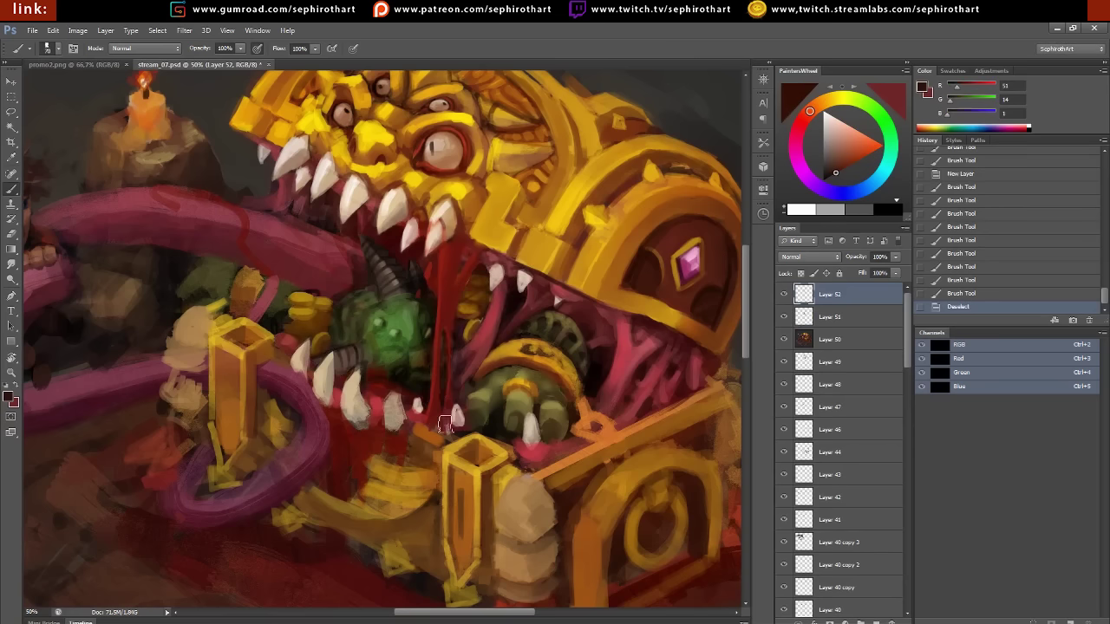
mouse_move(321, 312)
mouse_down()
mouse_move(298, 248)
mouse_move(417, 288)
mouse_up()
key(ctrl+alt+z)
key(ctrl+alt+z)
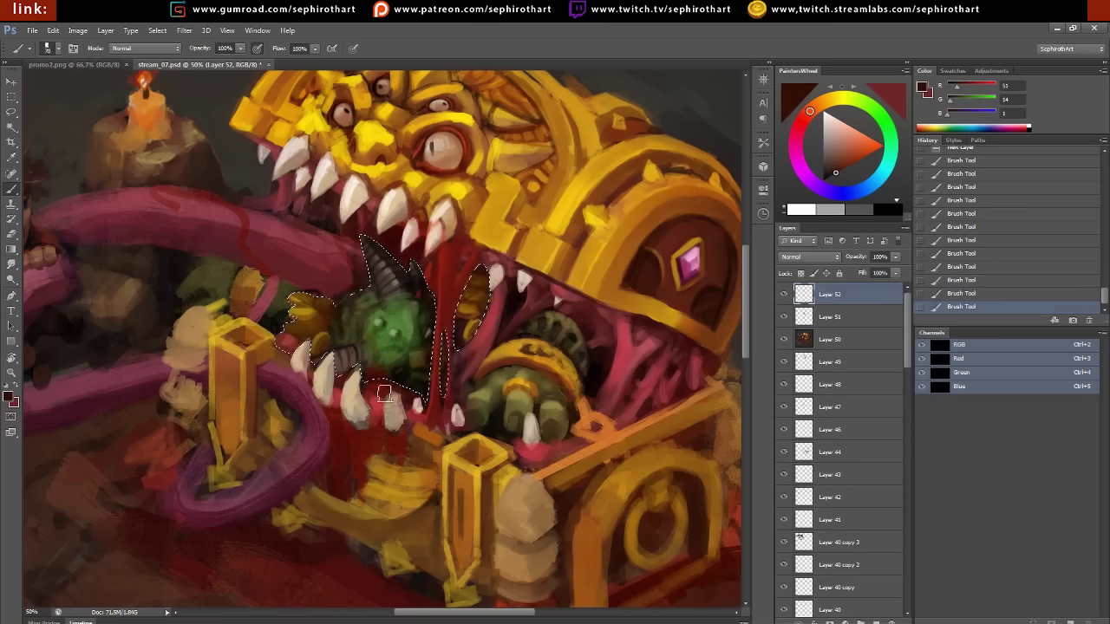
key(ctrl+d)
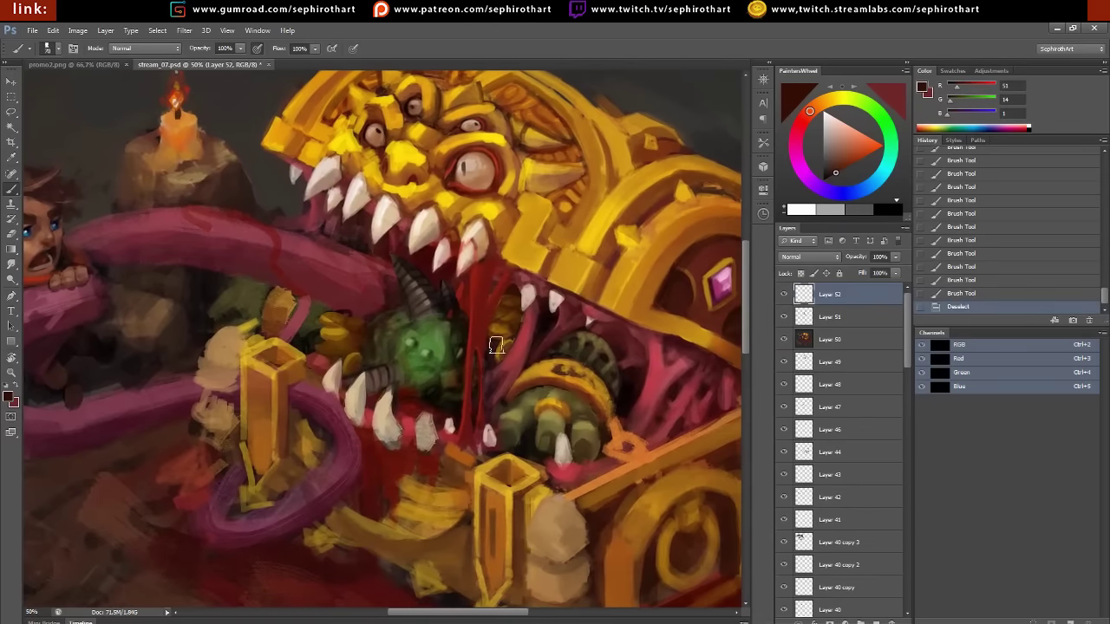
alt+click(422, 274)
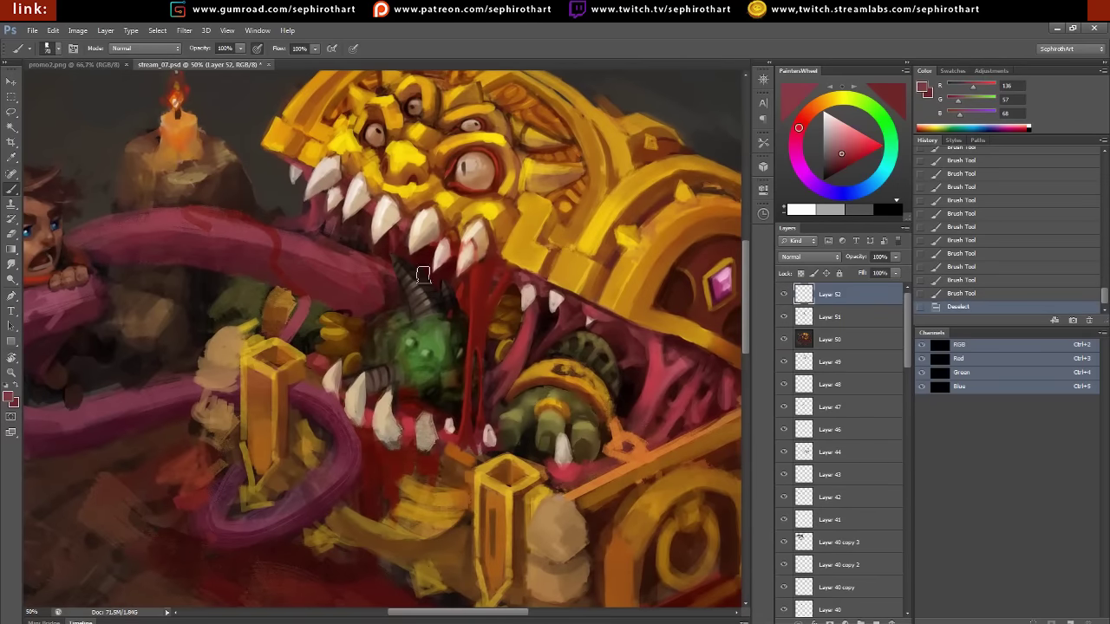
drag(422, 274, 517, 291)
key(ctrl+shift+h)
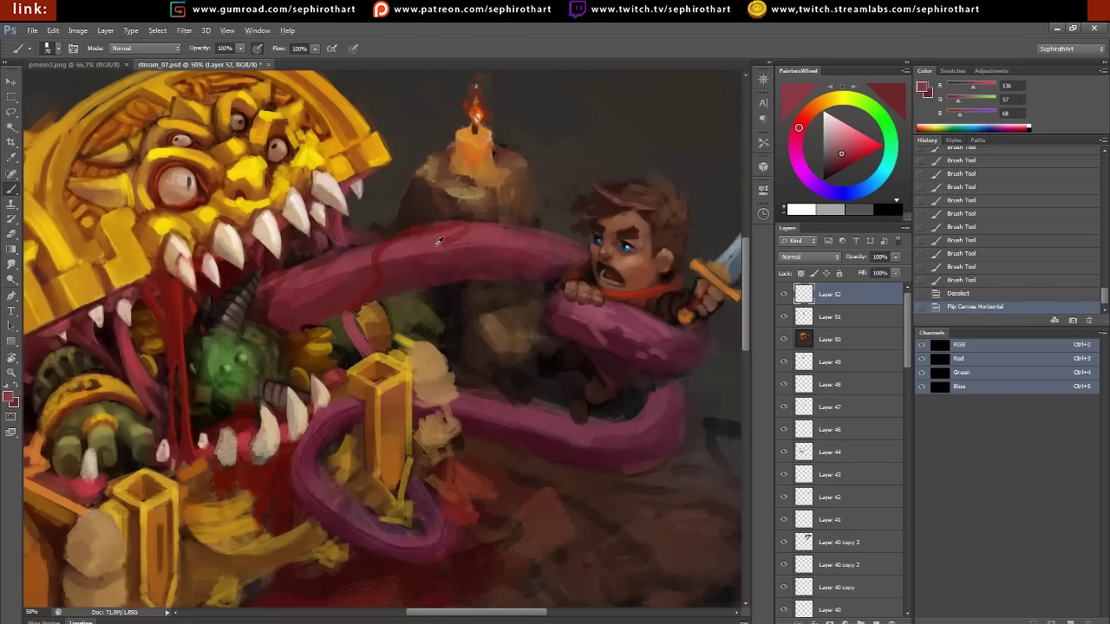
Paint pink highlights along the top of the upper tongue
alt+click(439, 242)
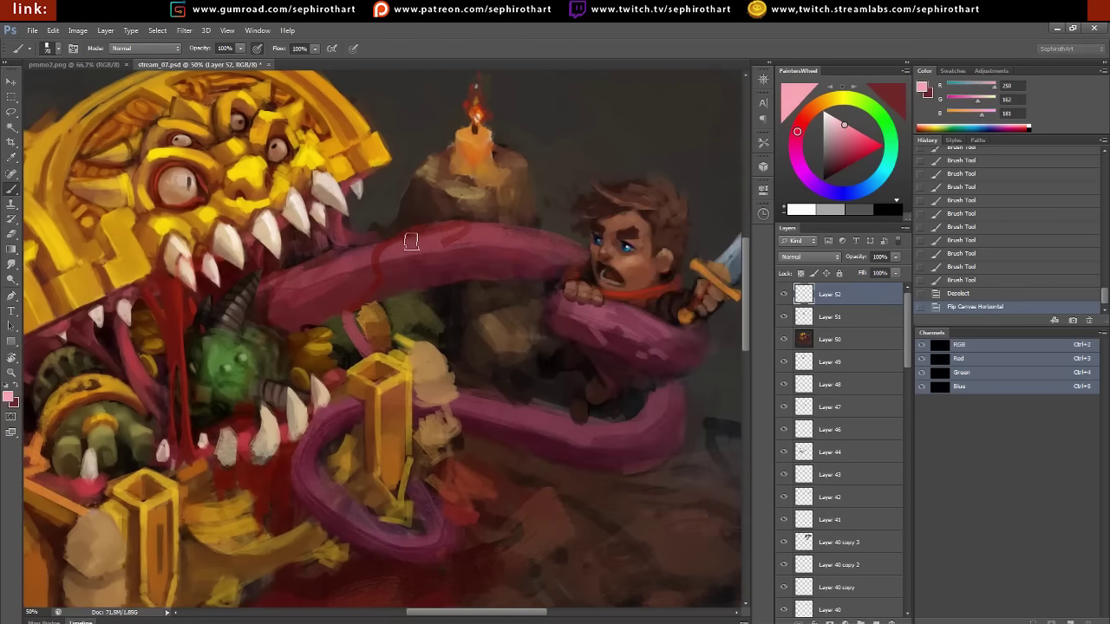
mouse_move(411, 242)
mouse_down()
mouse_move(469, 227)
mouse_move(543, 232)
mouse_move(298, 284)
mouse_move(339, 250)
mouse_move(339, 235)
mouse_up()
key(x)
drag(385, 263, 321, 311)
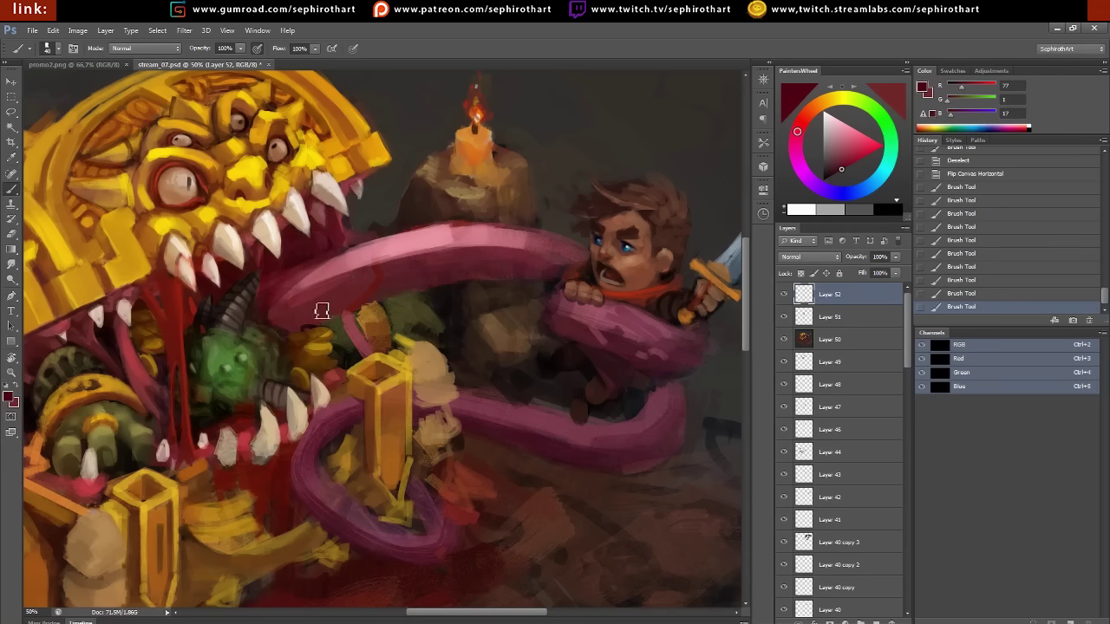
Paint a dark red edge along the tongue's underside and resample the tongue's pinks
alt+click(335, 279)
mouse_move(291, 234)
mouse_down()
mouse_move(272, 266)
mouse_move(297, 329)
mouse_move(587, 257)
mouse_move(577, 269)
mouse_up()
alt+click(413, 237)
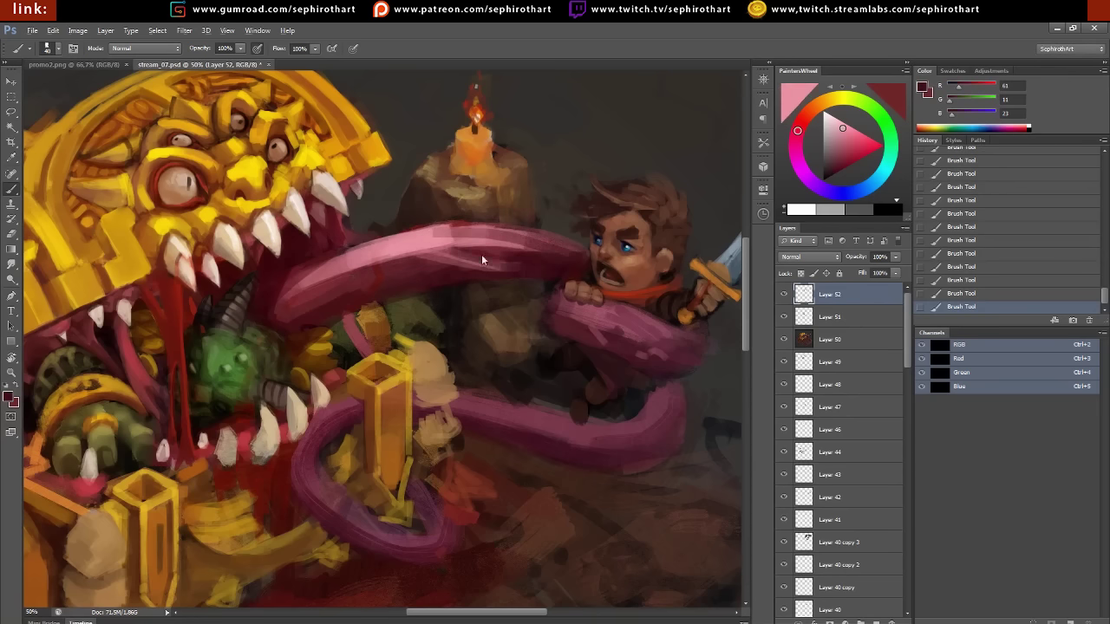
alt+click(368, 276)
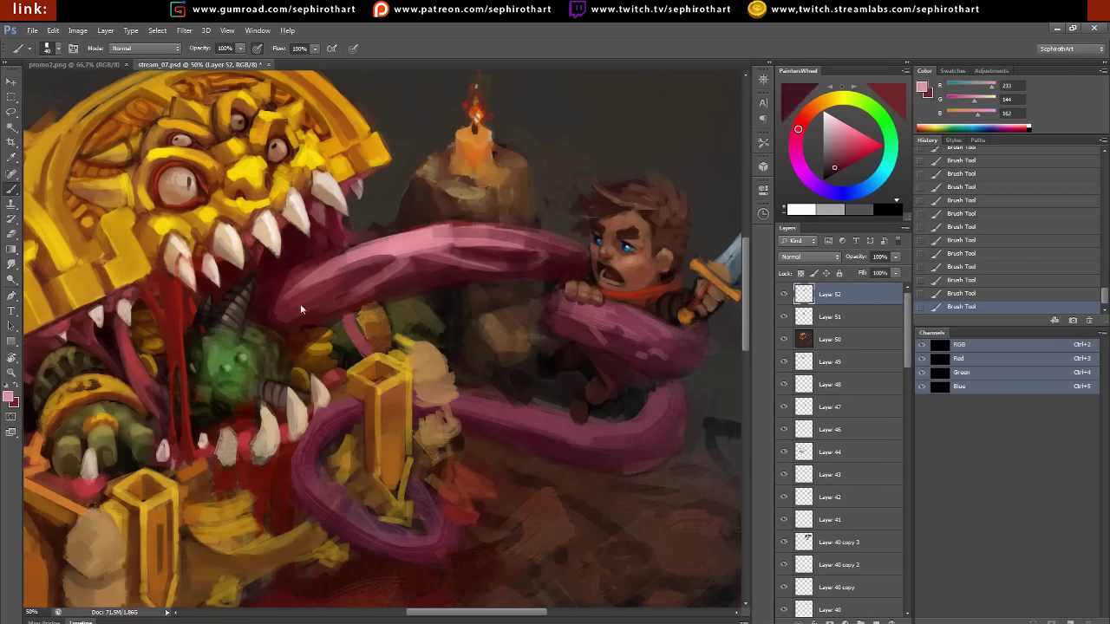
key(r)
key(ctrl+j)
Merge the painted layers and smudge the tongue strokes into a brighter band toward the hero's hand
key(ctrl+e)
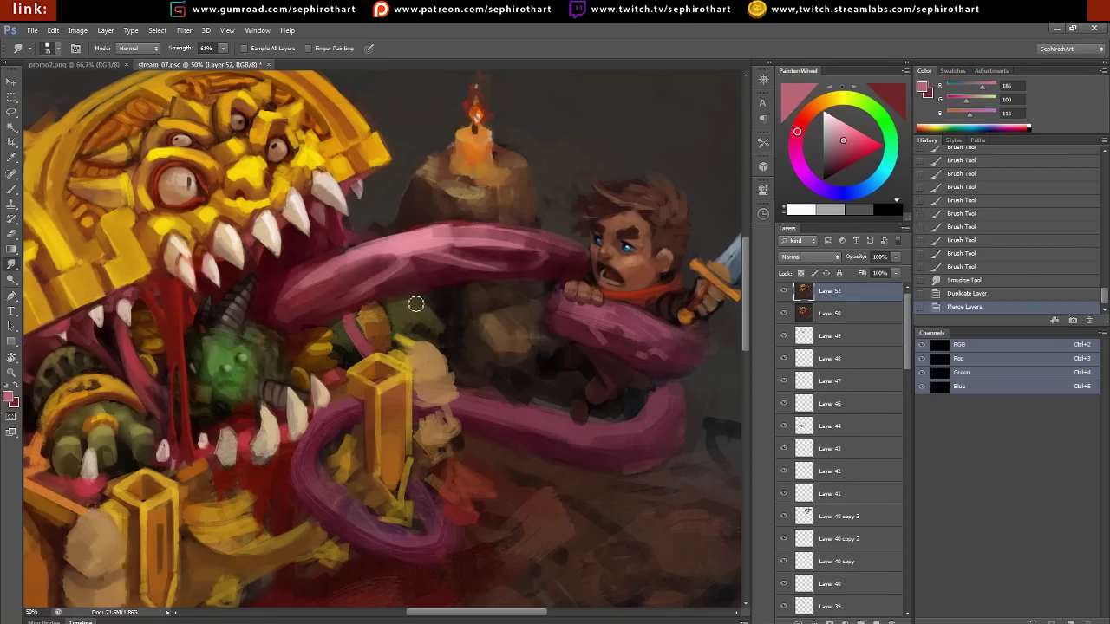
drag(373, 279, 416, 303)
mouse_move(317, 307)
mouse_down()
mouse_move(274, 312)
mouse_move(344, 297)
mouse_move(324, 248)
mouse_move(337, 270)
mouse_move(305, 311)
mouse_up()
drag(570, 255, 640, 275)
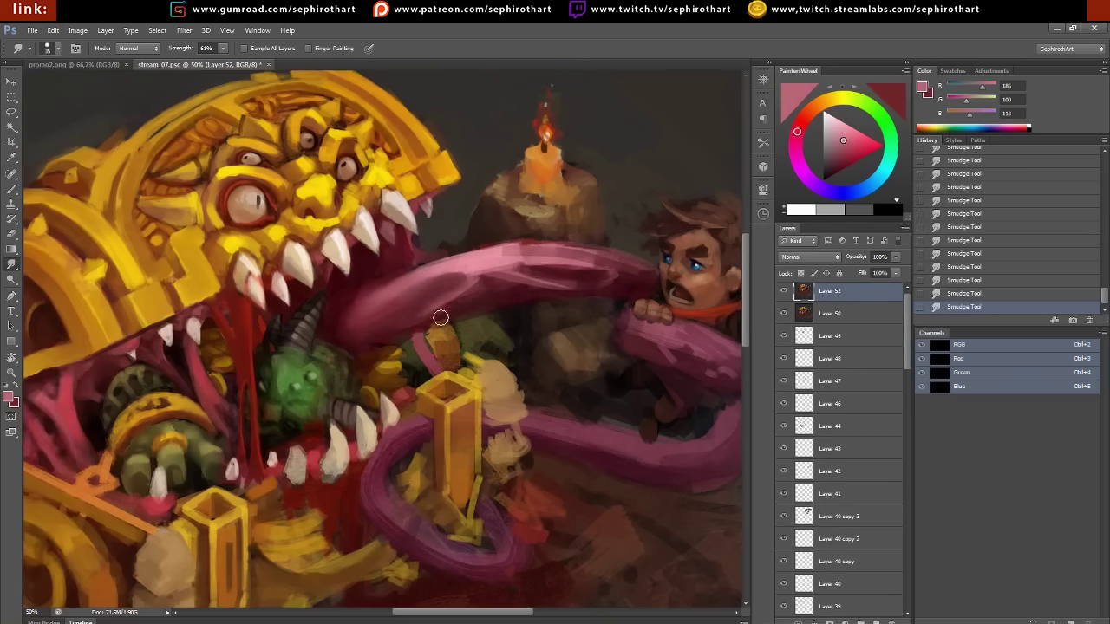
drag(500, 280, 483, 261)
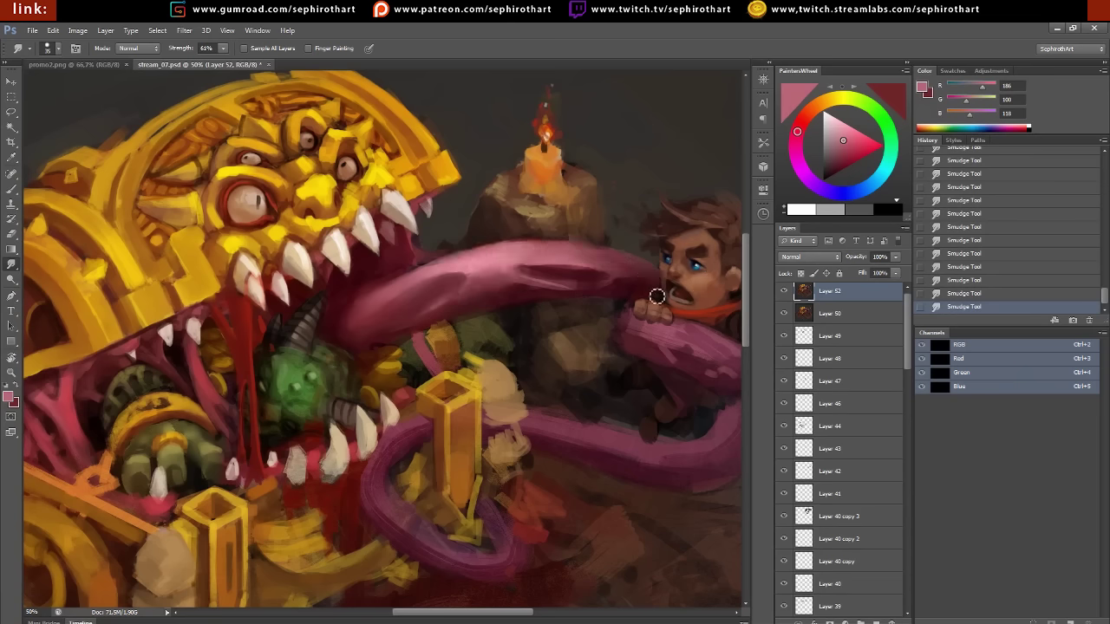
drag(594, 293, 467, 275)
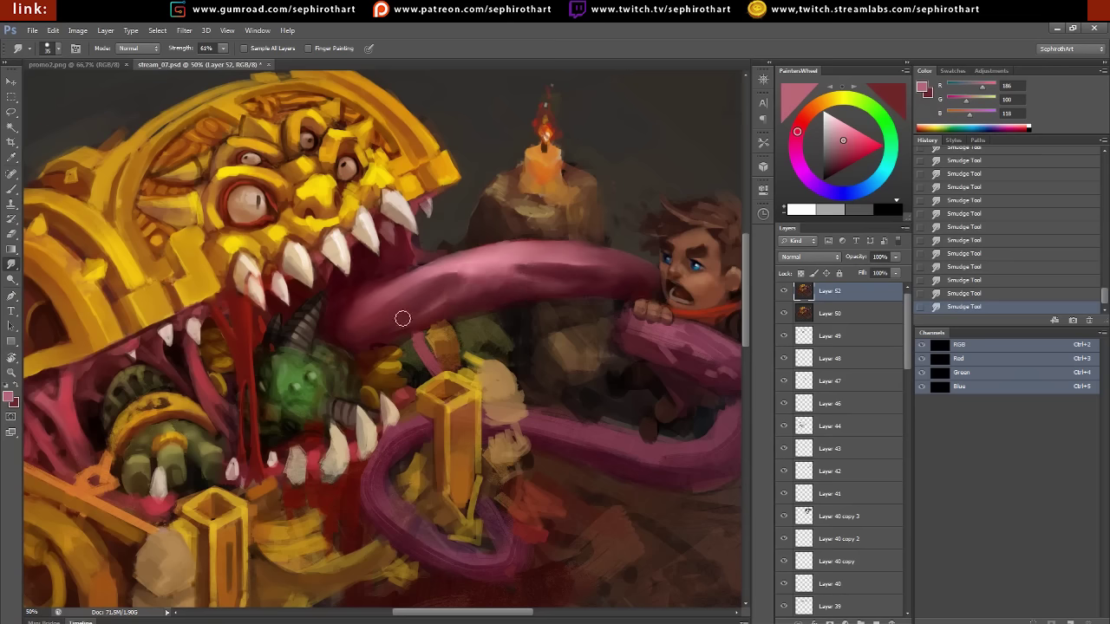
Repaint the tongue's upper edge in darker red and, with a different brush preset, add pink strokes
key(b)
alt+click(564, 257)
mouse_move(555, 257)
mouse_down()
mouse_move(630, 271)
mouse_move(510, 263)
mouse_up()
key(r)
key(b)
right_click(404, 298)
scroll(523, 501, down, 1)
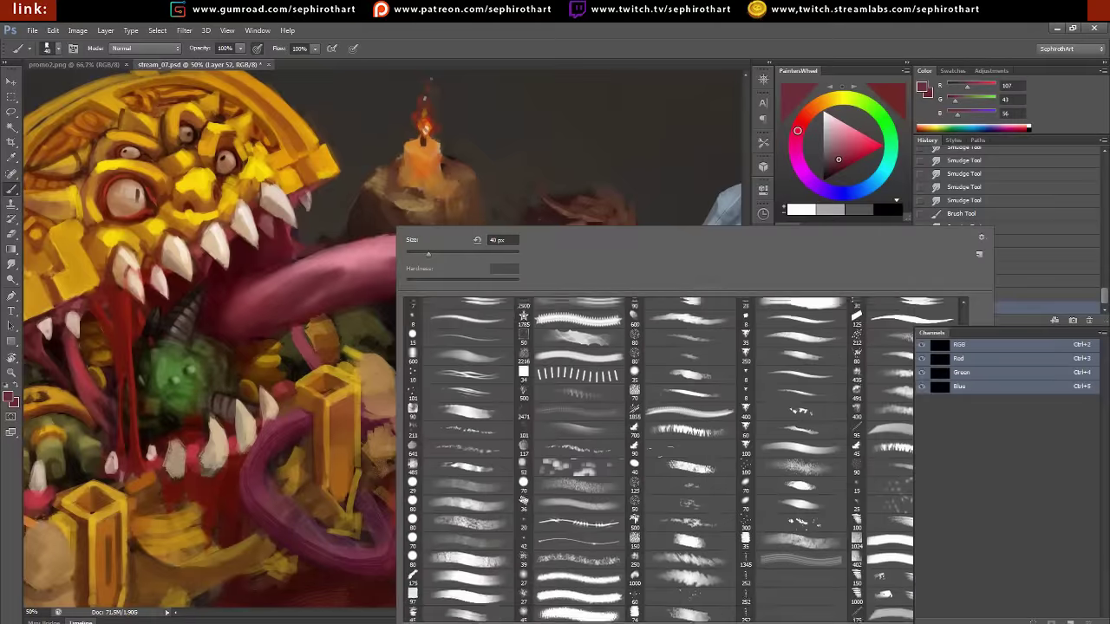
click(330, 292)
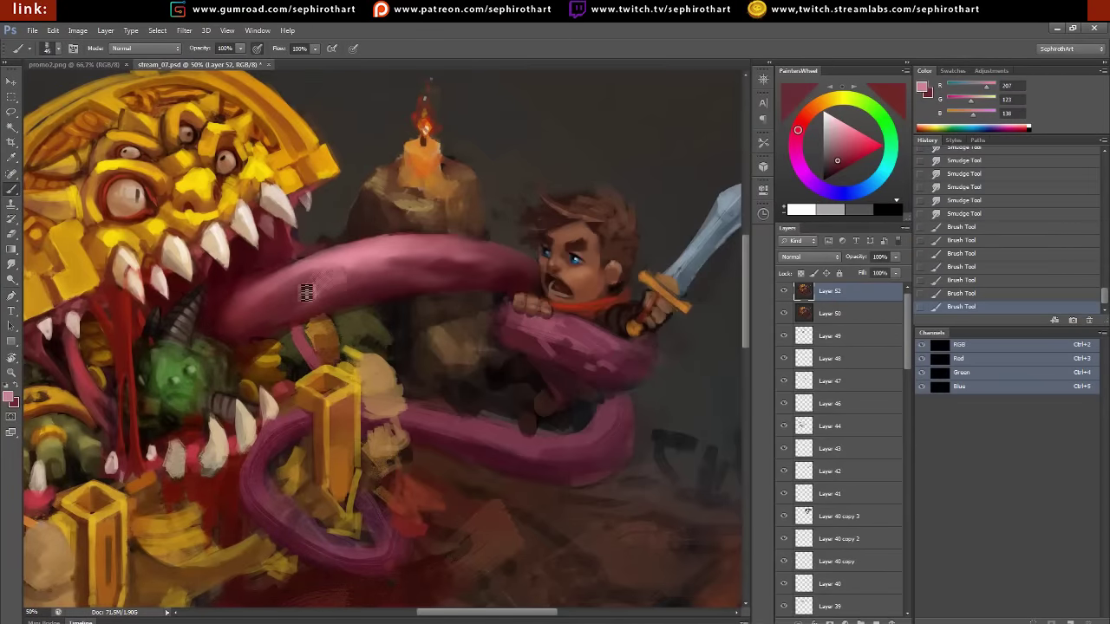
mouse_move(306, 292)
mouse_down()
mouse_move(456, 265)
mouse_move(282, 298)
mouse_up()
Sample darker tongue reds and smudge the dark strokes along the tongue
key(r)
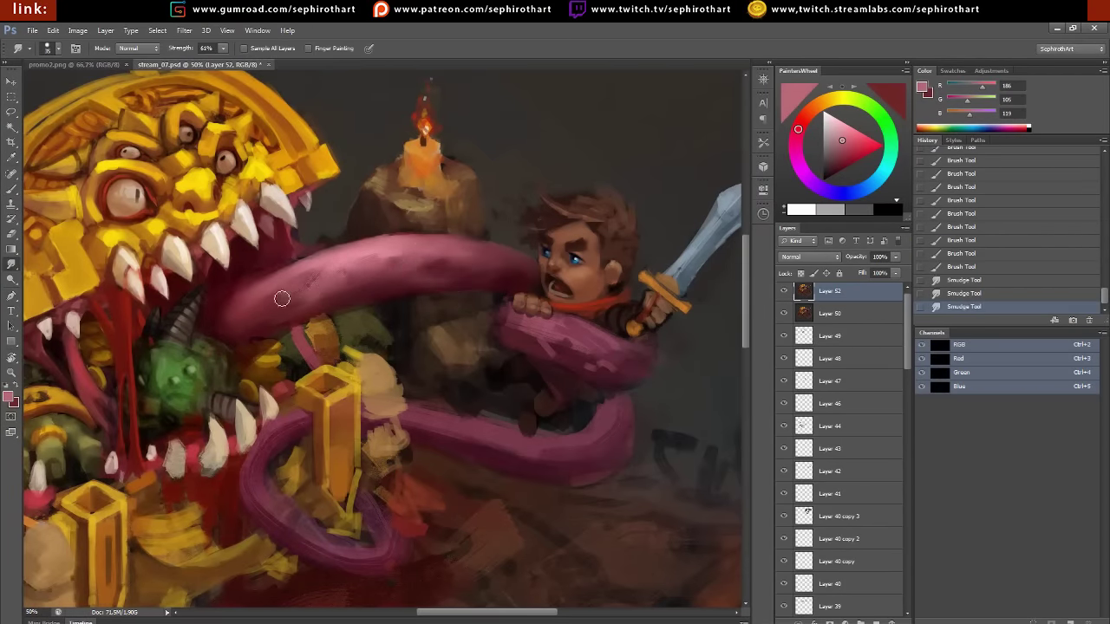
key(b)
alt+click(396, 273)
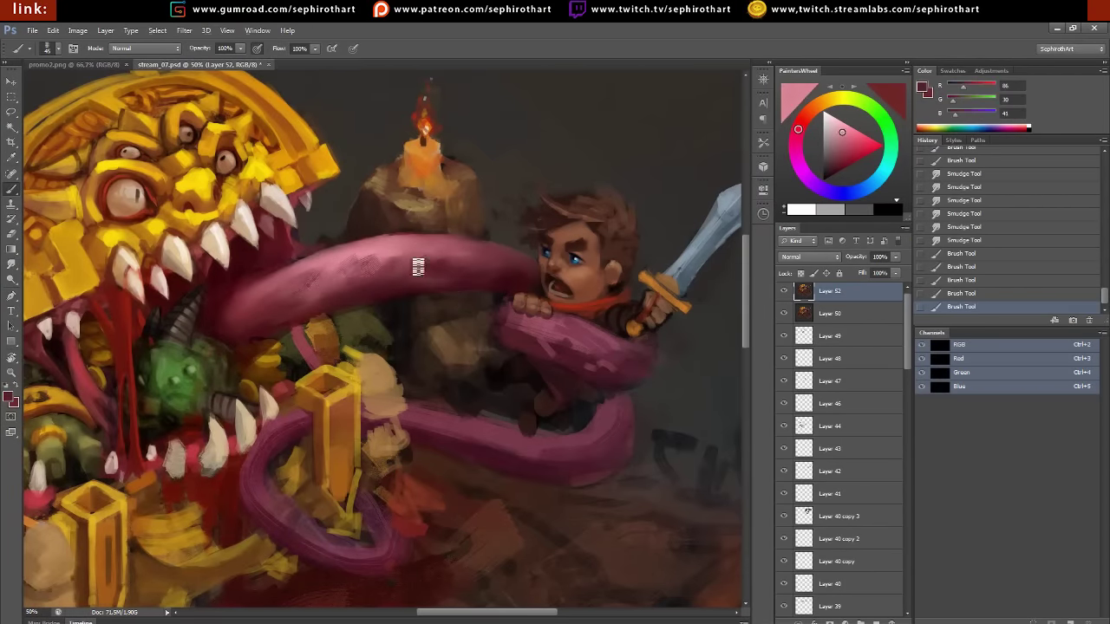
alt+click(377, 240)
key(r)
drag(390, 257, 338, 264)
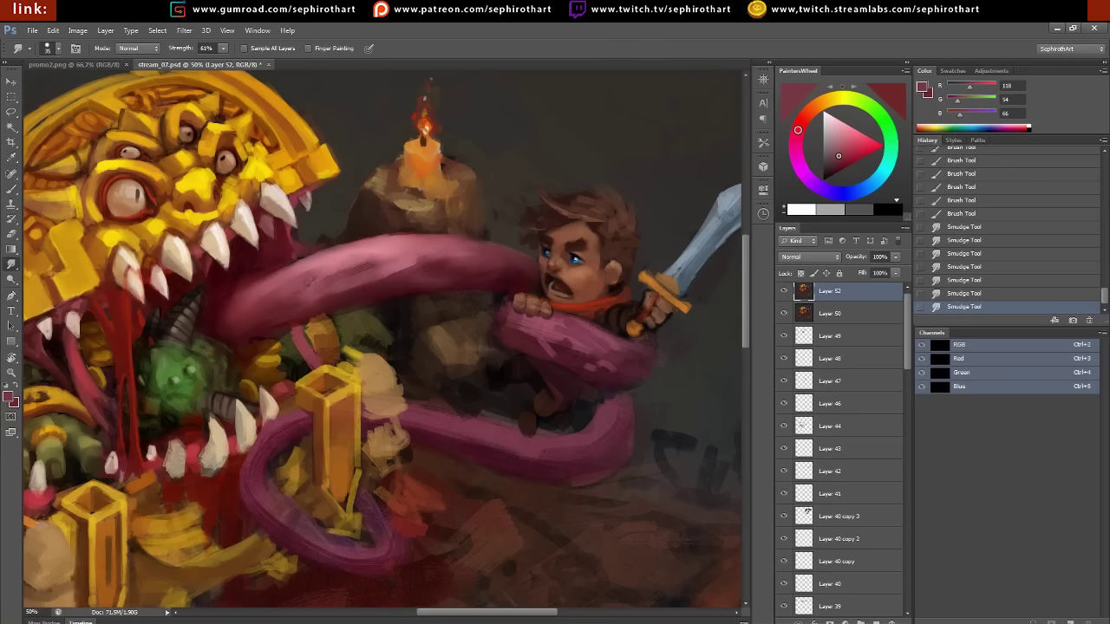
key(b)
Add dark strokes at the tongue's near end and smudge them into the pink
alt+click(237, 314)
mouse_move(243, 312)
mouse_down()
mouse_move(287, 276)
mouse_move(235, 285)
mouse_up()
alt+click(287, 276)
key(r)
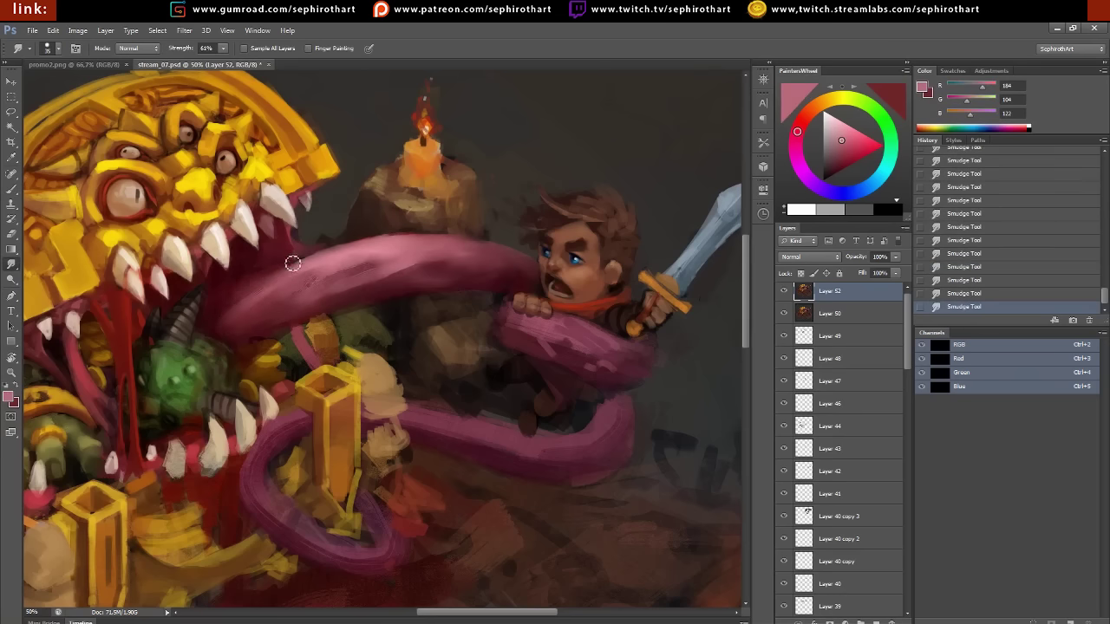
drag(332, 225, 306, 238)
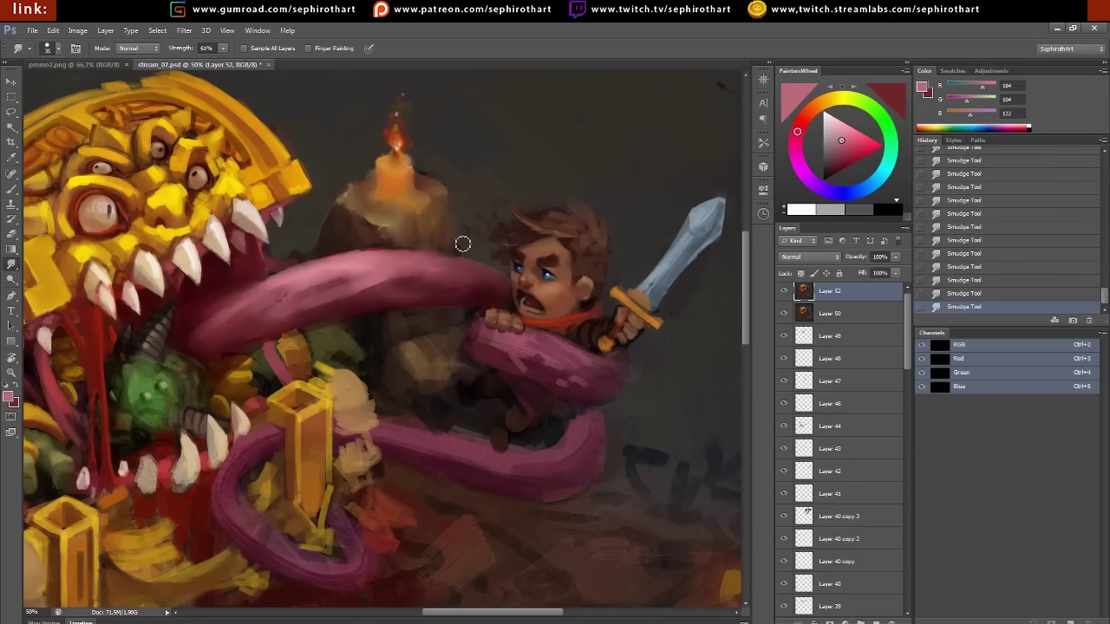
drag(387, 237, 320, 246)
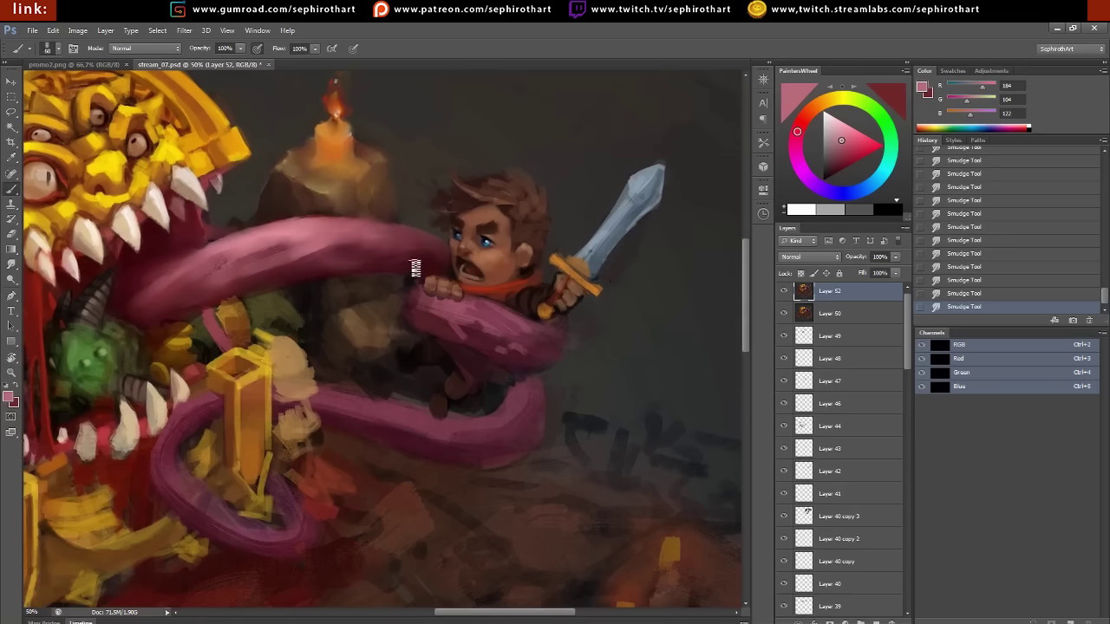
drag(227, 278, 223, 287)
Lasso the rock and candle behind the tongue and fill it with black and white gradients on a new layer
key(l)
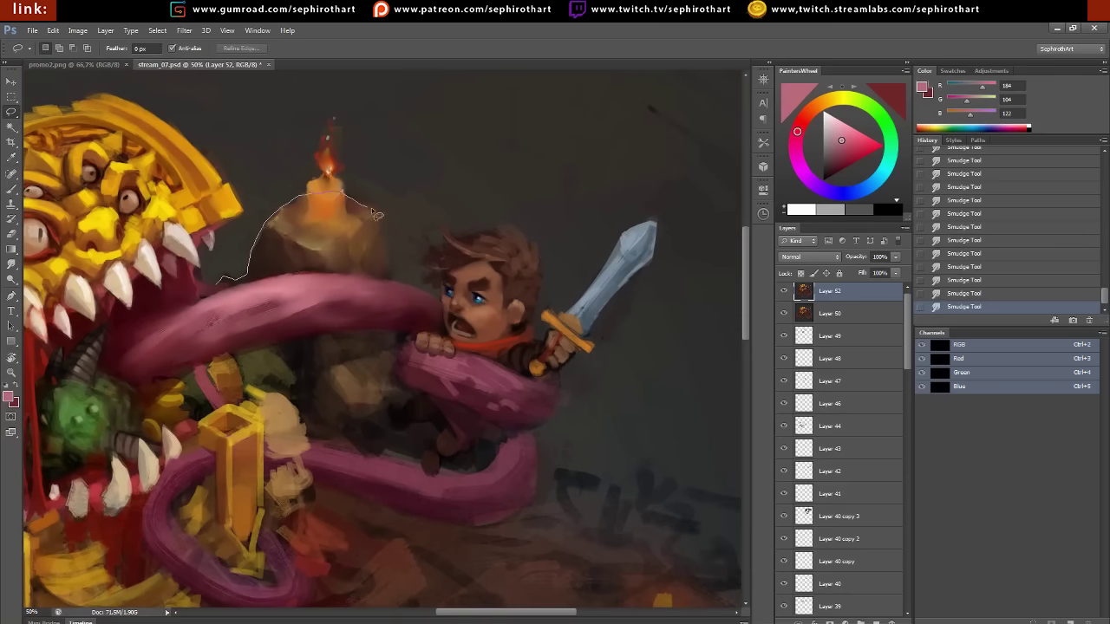
drag(237, 357, 289, 369)
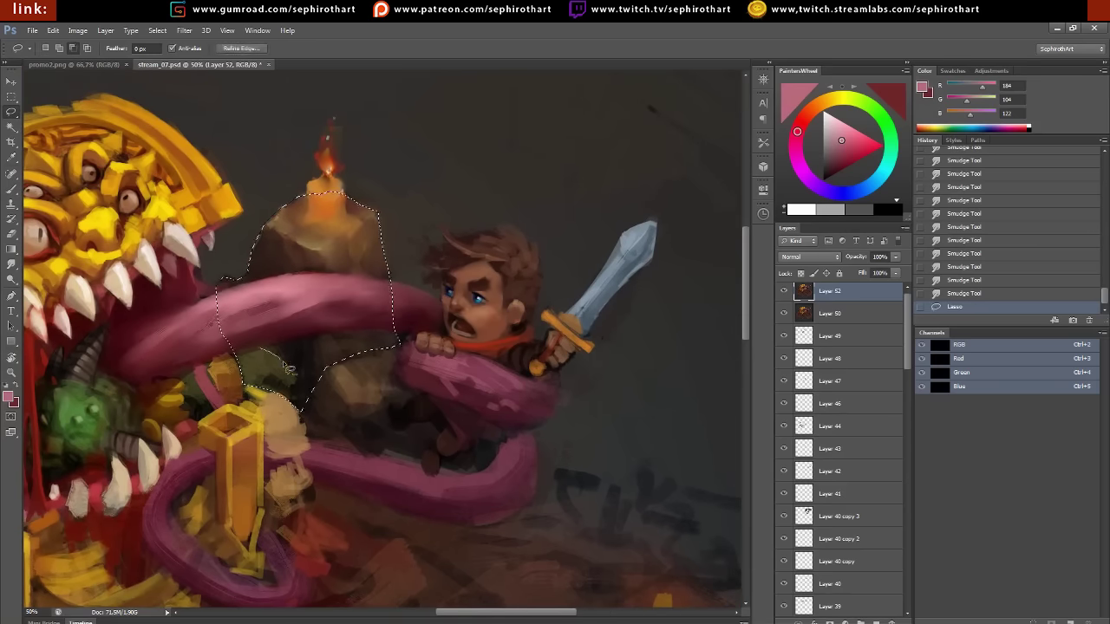
drag(213, 361, 219, 355)
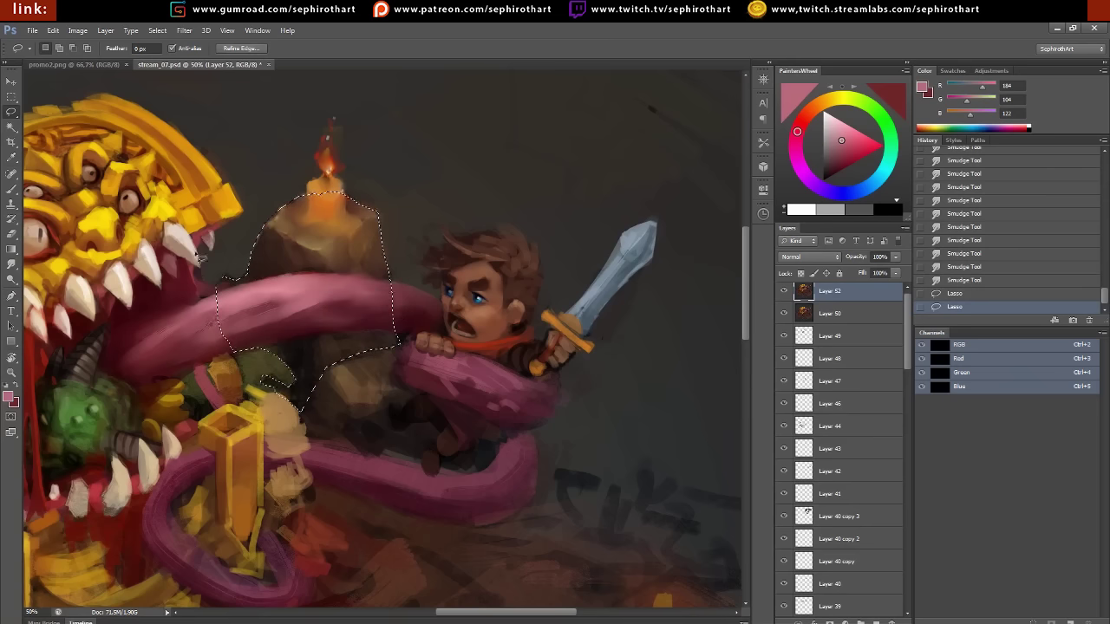
key(g)
key(ctrl+shift+alt+n)
key(d)
drag(347, 398, 329, 277)
mouse_move(304, 373)
mouse_down()
mouse_move(313, 225)
mouse_move(465, 393)
mouse_up()
key(x)
Set the gradient layer to Overlay at 75% opacity and erase it off the top tentacle
key(ctrl+d)
click(810, 257)
click(806, 407)
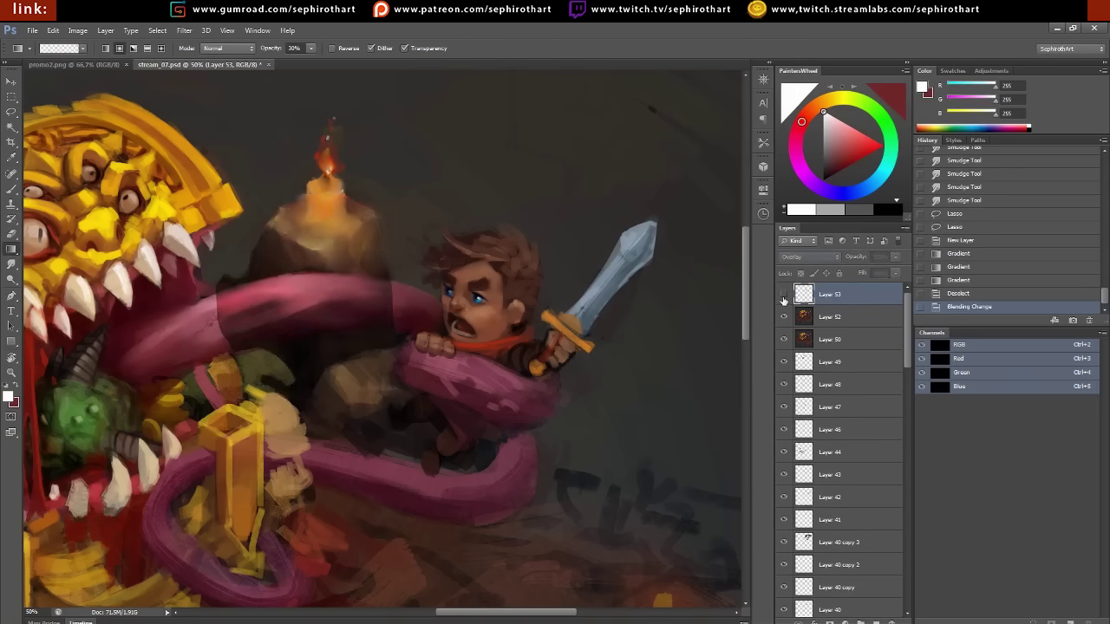
click(895, 256)
drag(867, 271, 880, 271)
key(e)
mouse_move(217, 290)
mouse_down()
mouse_move(286, 334)
mouse_move(395, 282)
mouse_up()
drag(390, 323, 317, 322)
Lasso the shadow beneath the hero's arm and shade it with a brown gradient
key(l)
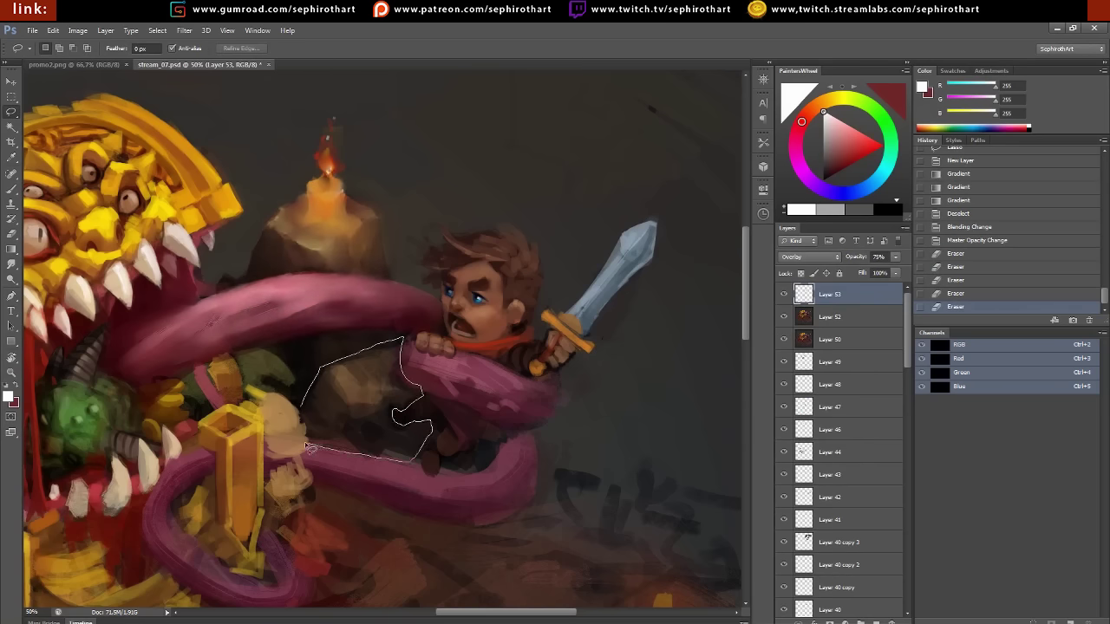
drag(308, 447, 308, 445)
key(b)
alt+click(360, 374)
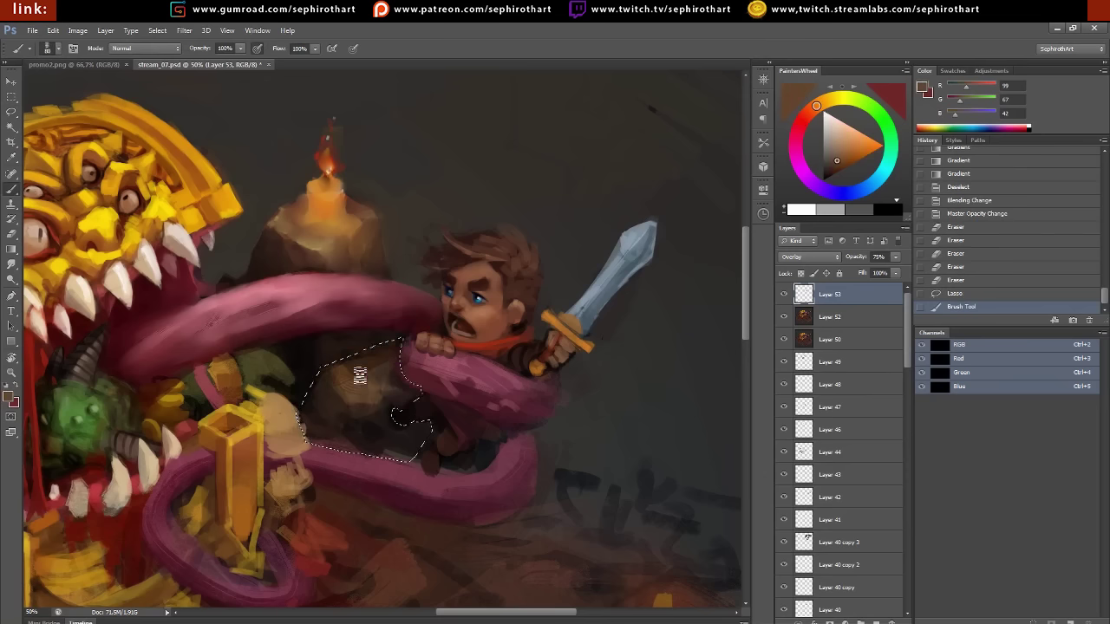
key(g)
mouse_move(330, 485)
mouse_down()
mouse_move(423, 248)
mouse_move(330, 59)
mouse_up()
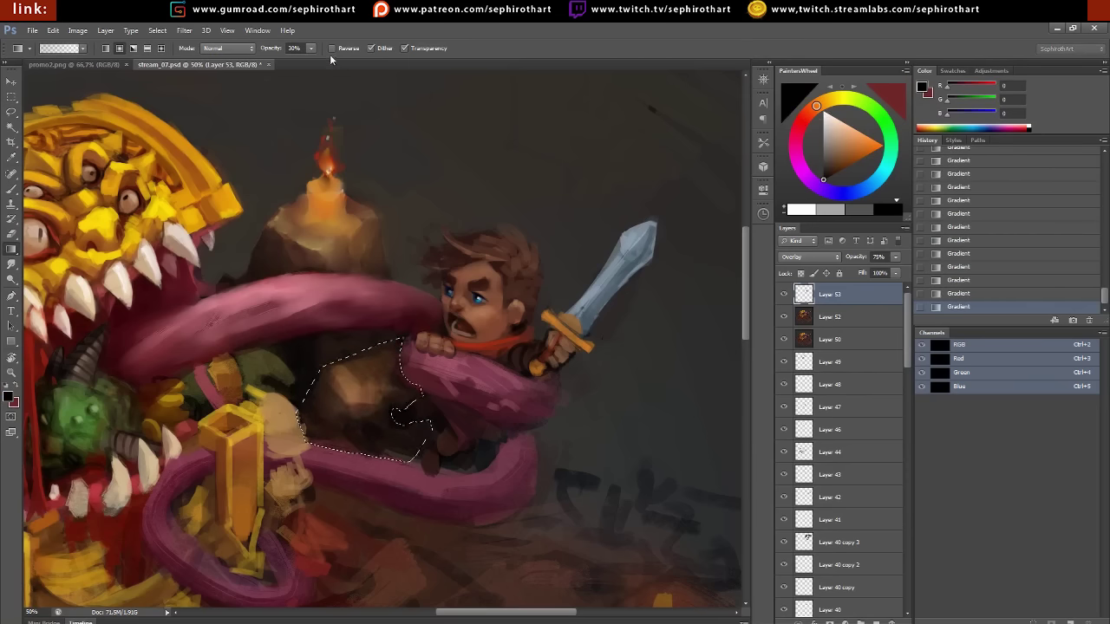
Add a new empty layer and choose a brush preset for painting
key(b)
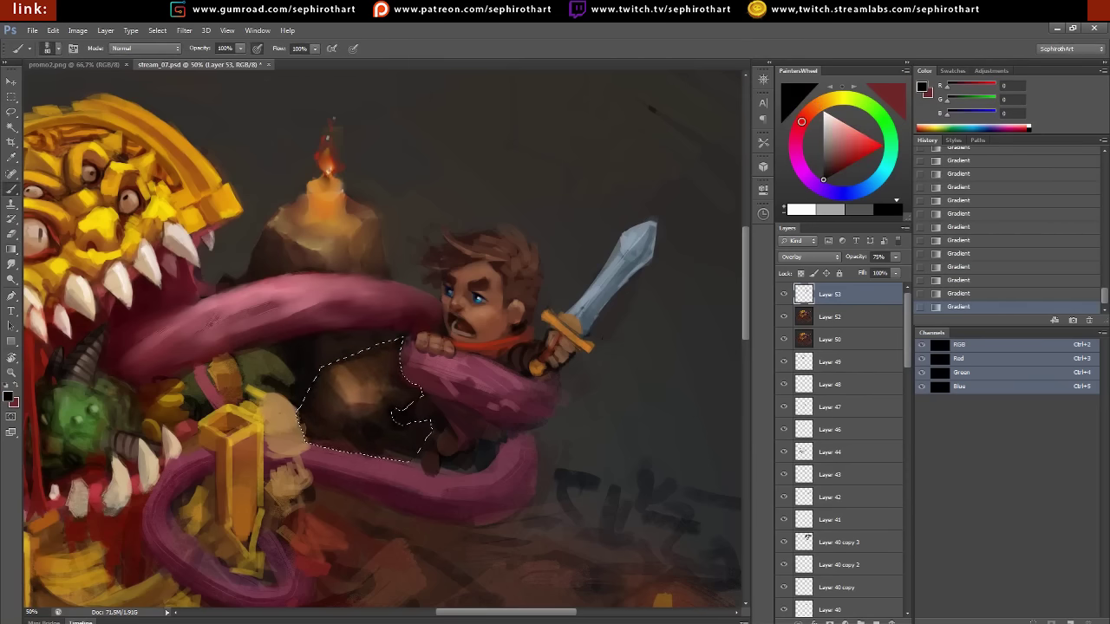
key(ctrl+shift+alt+n)
right_click(431, 407)
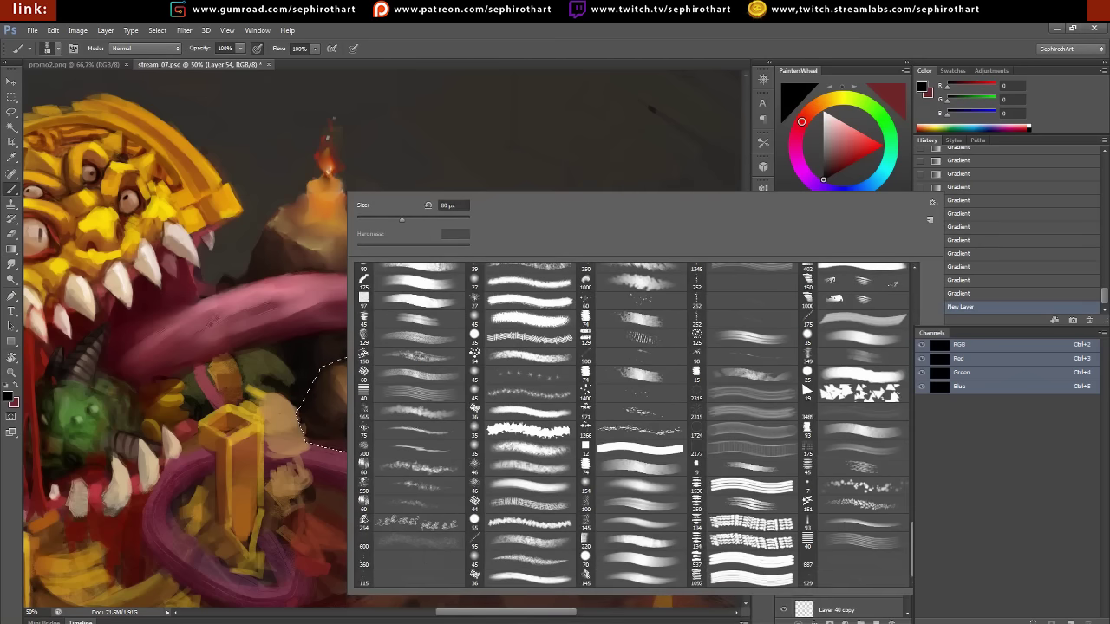
scroll(633, 425, up, 2)
scroll(633, 425, up, 2)
scroll(633, 425, up, 2)
scroll(633, 425, up, 2)
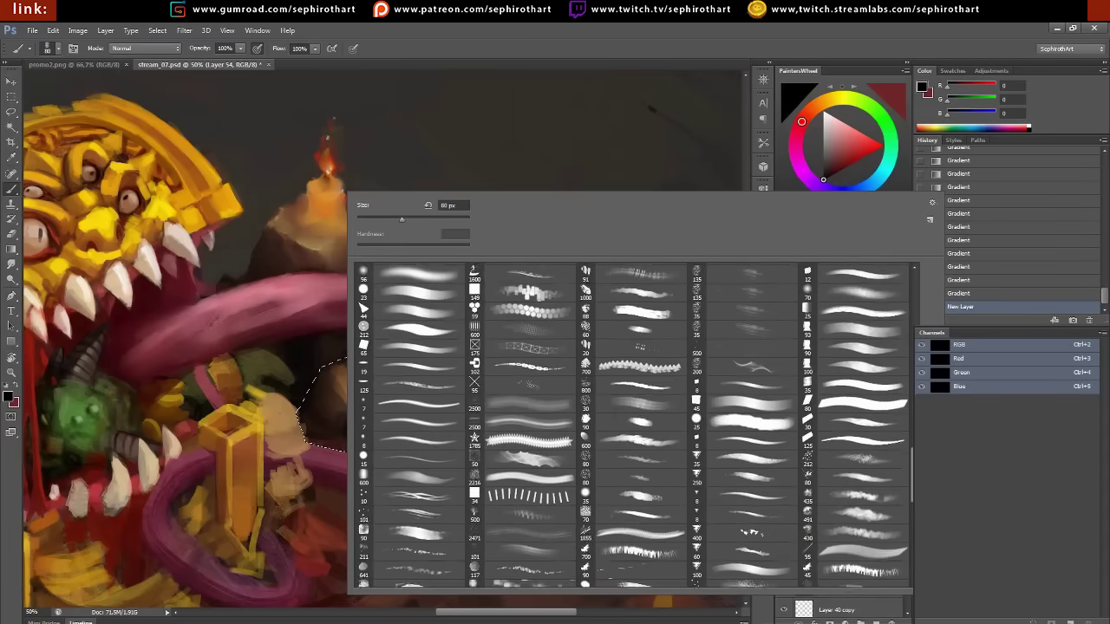
Paint brown and near-black tones inside the selected rock area, then deselect
mouse_move(312, 399)
mouse_down()
mouse_move(408, 347)
mouse_move(391, 384)
mouse_move(363, 356)
mouse_move(411, 381)
mouse_move(342, 382)
mouse_move(338, 407)
mouse_up()
alt+click(363, 355)
alt+click(338, 364)
alt+click(306, 405)
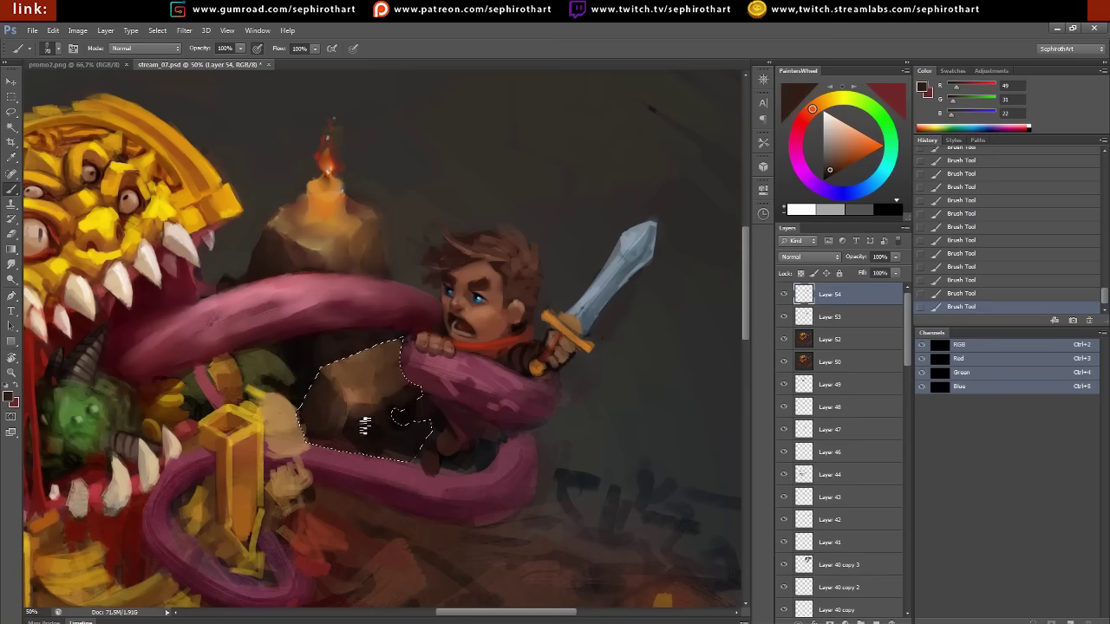
alt+click(378, 405)
alt+click(396, 399)
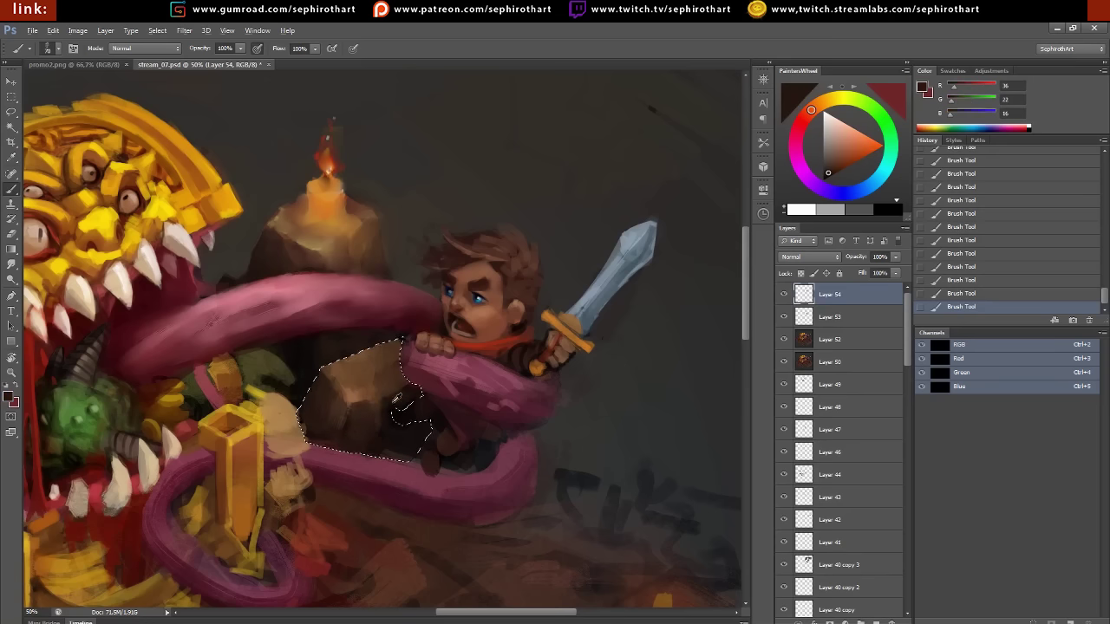
alt+click(416, 420)
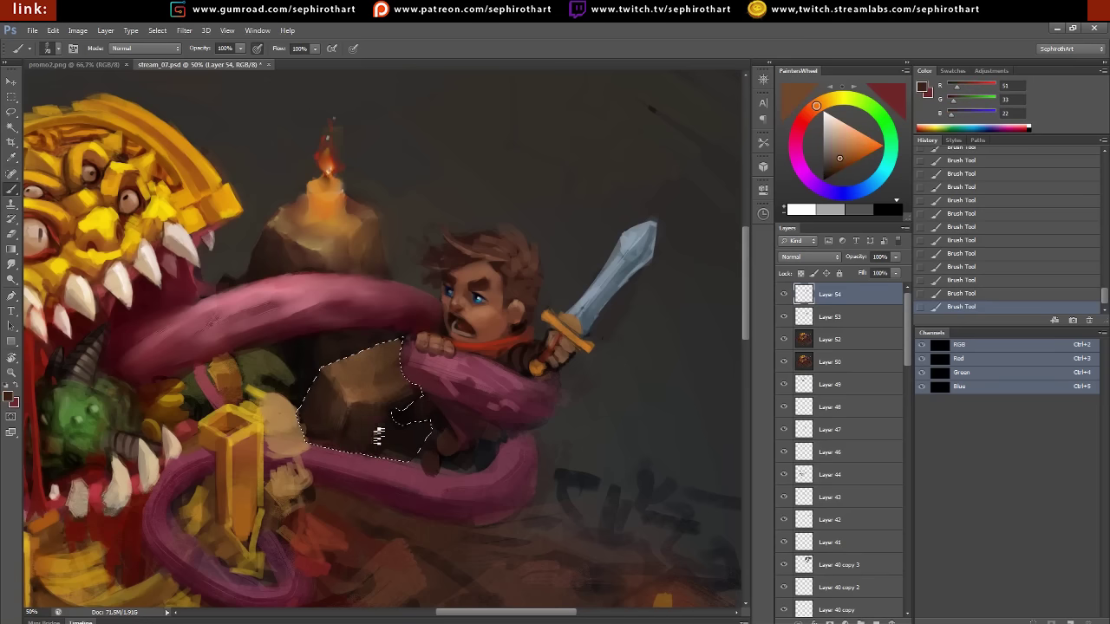
alt+click(373, 416)
key(ctrl+d)
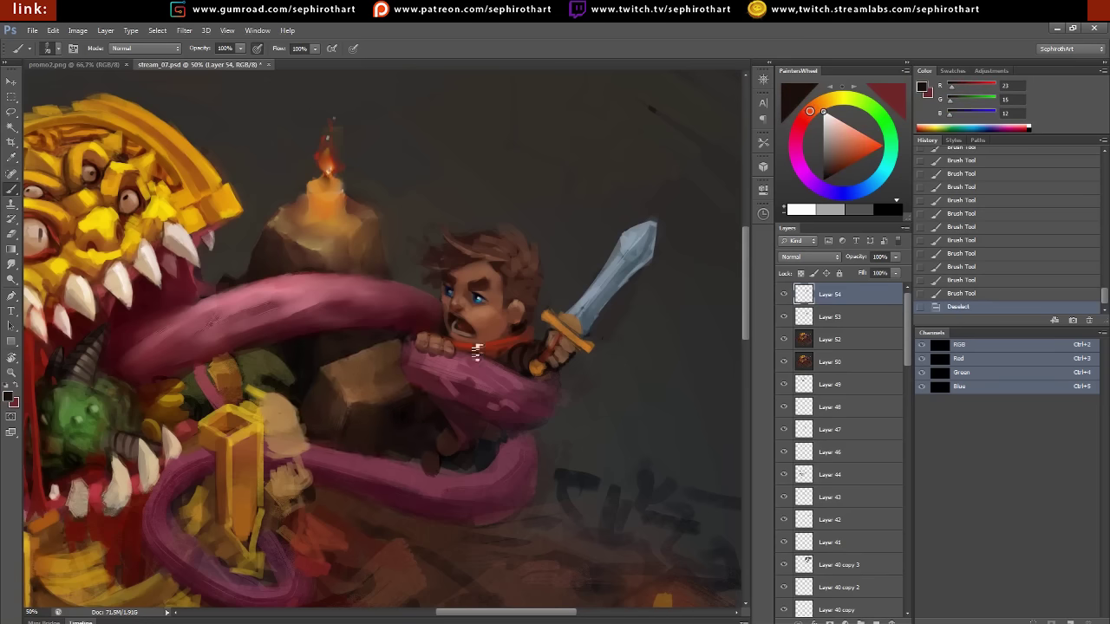
Refine the rock with tan highlights and dark and mid brown strokes
drag(439, 405, 581, 355)
mouse_move(516, 299)
mouse_down()
mouse_move(550, 304)
mouse_move(524, 321)
mouse_up()
alt+click(499, 317)
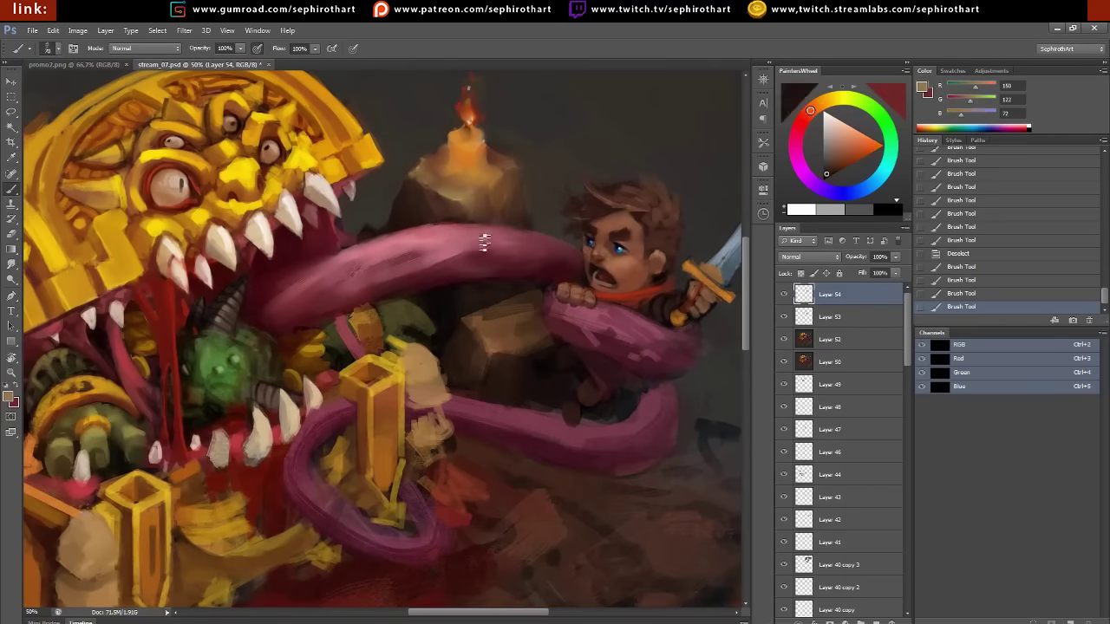
drag(477, 290, 496, 319)
alt+click(500, 288)
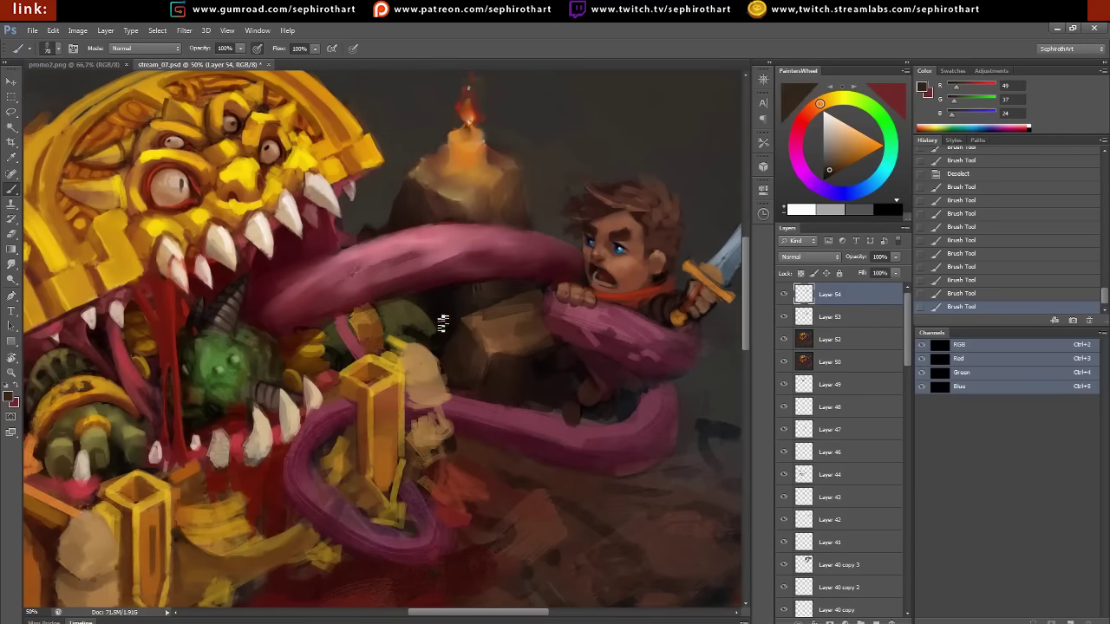
alt+click(458, 195)
alt+click(491, 292)
alt+click(482, 319)
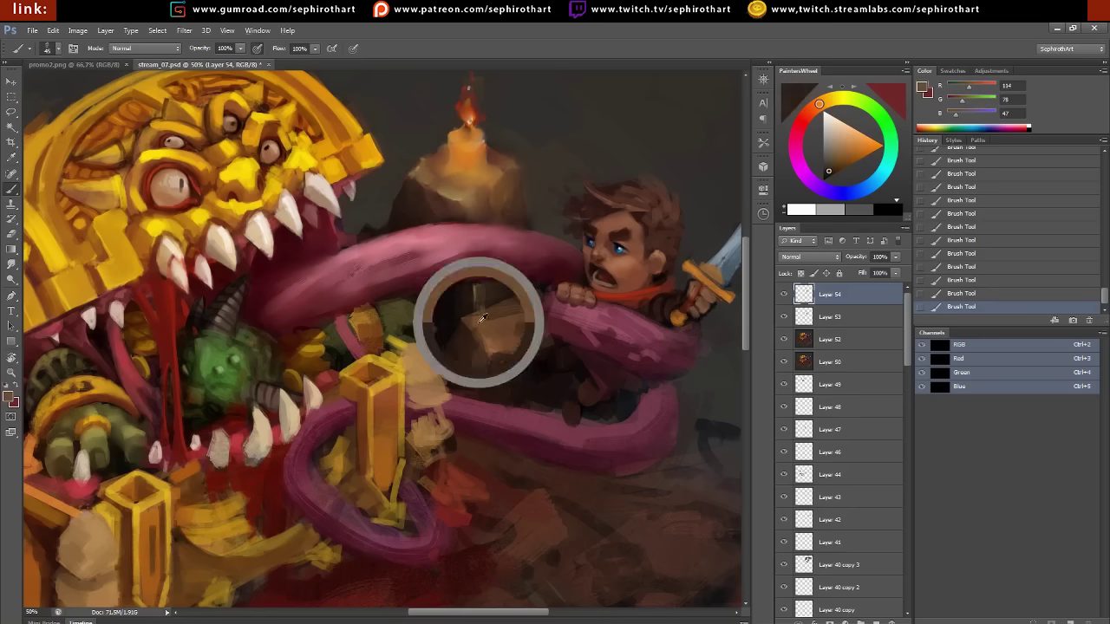
alt+click(462, 183)
alt+click(478, 212)
mouse_move(492, 333)
mouse_down()
mouse_move(476, 339)
mouse_move(491, 332)
mouse_up()
On a new layer, highlight the upper tongue pink and darken the mouth near the teeth
key(ctrl+shift+alt+n)
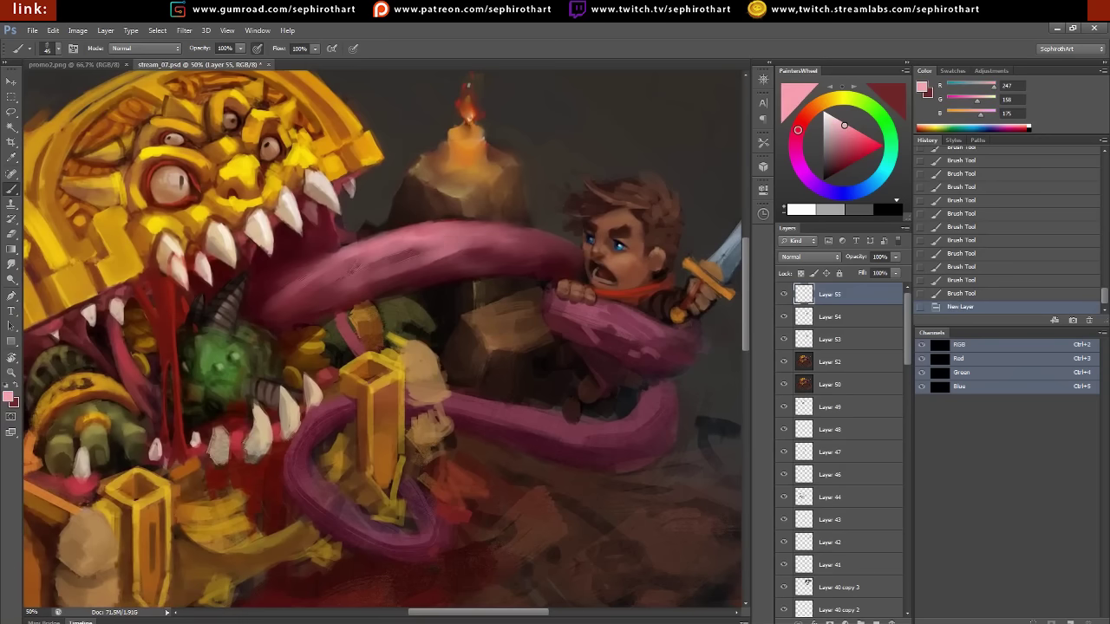
drag(408, 248, 491, 231)
drag(353, 260, 316, 270)
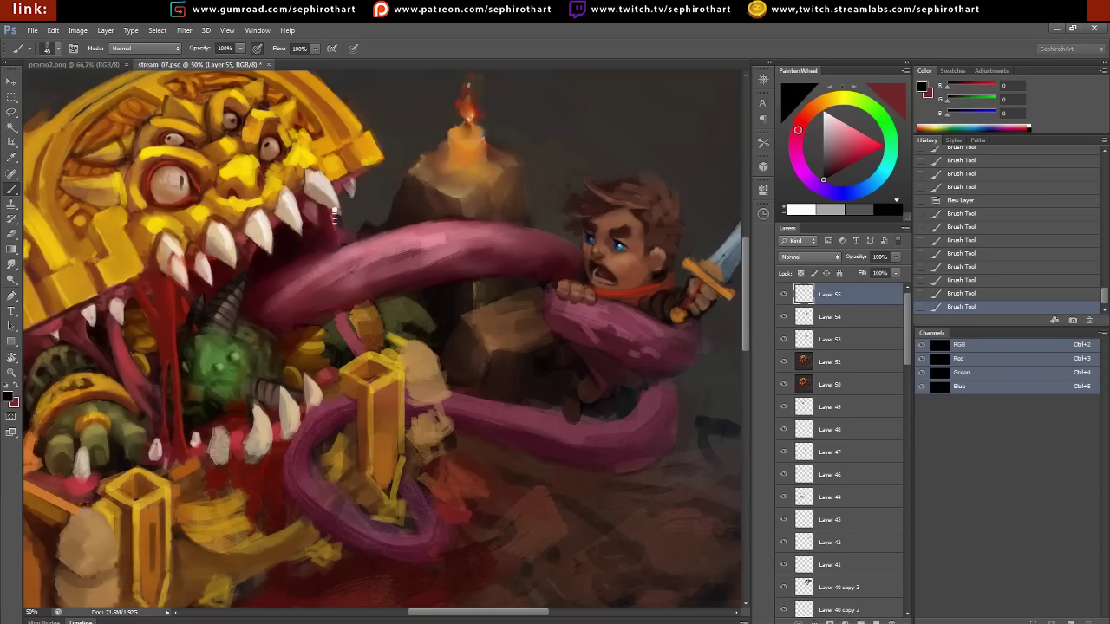
drag(334, 217, 291, 232)
alt+click(259, 302)
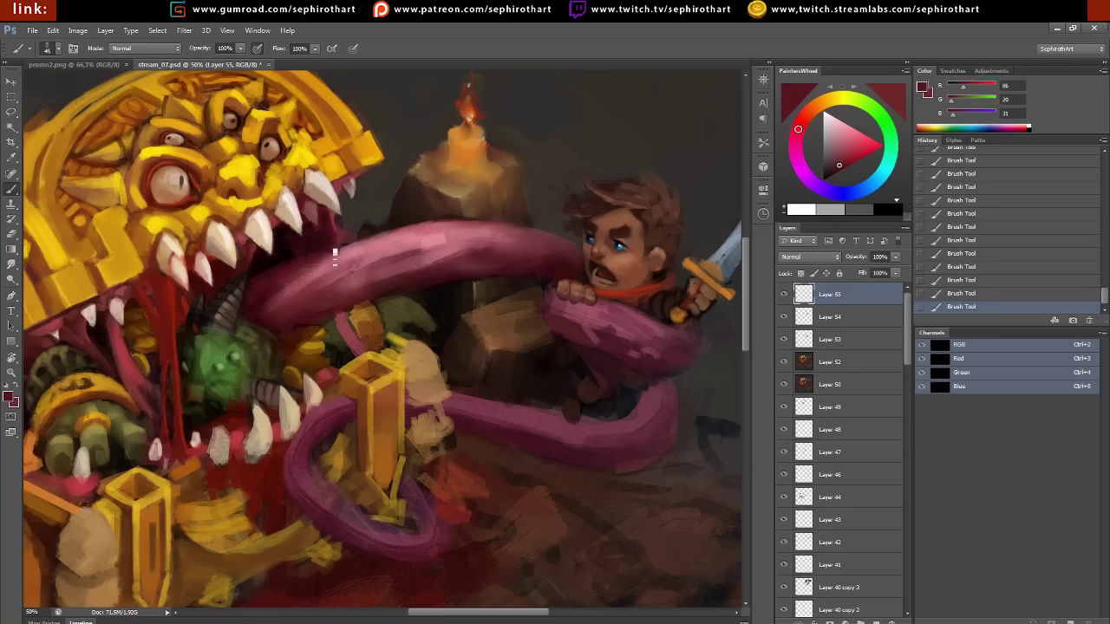
alt+click(295, 327)
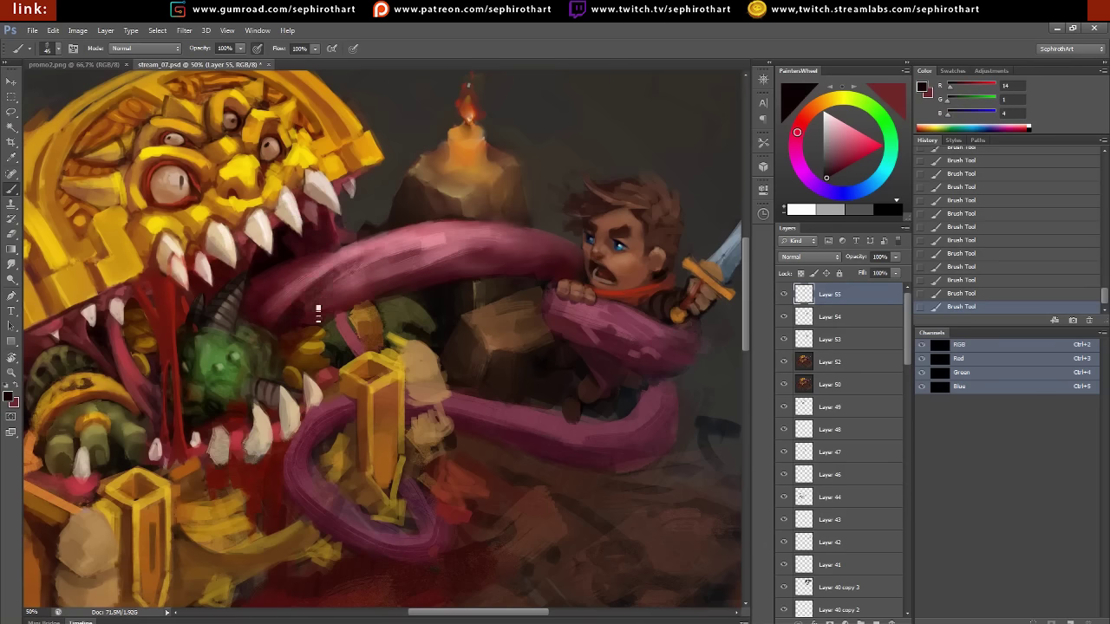
Shade the tongue around the hero with darker pinks and dark red
alt+click(367, 292)
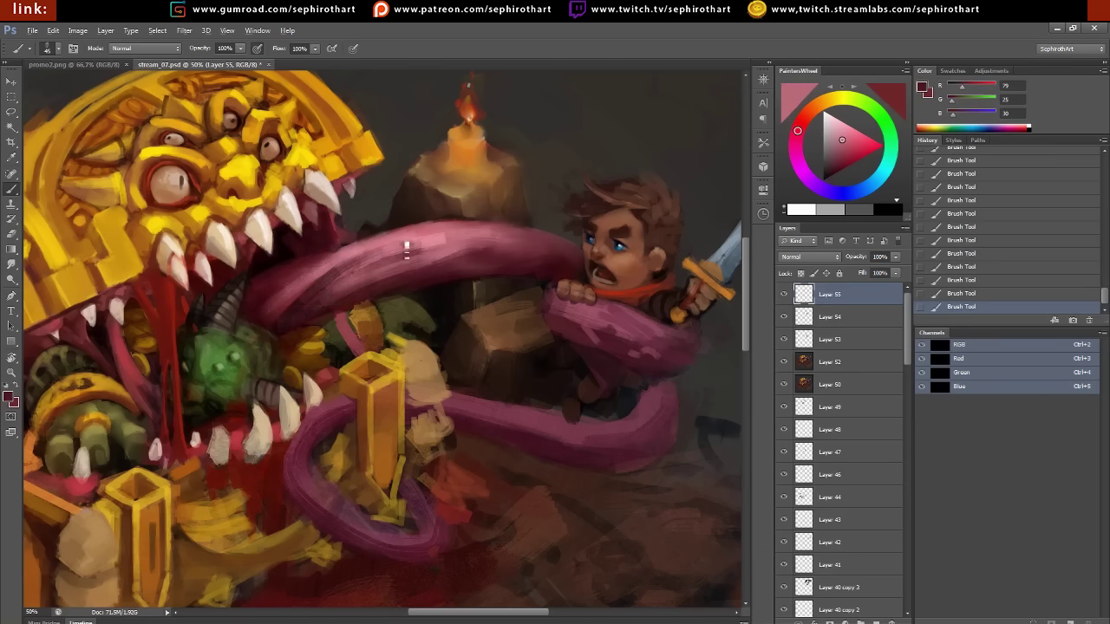
alt+click(451, 266)
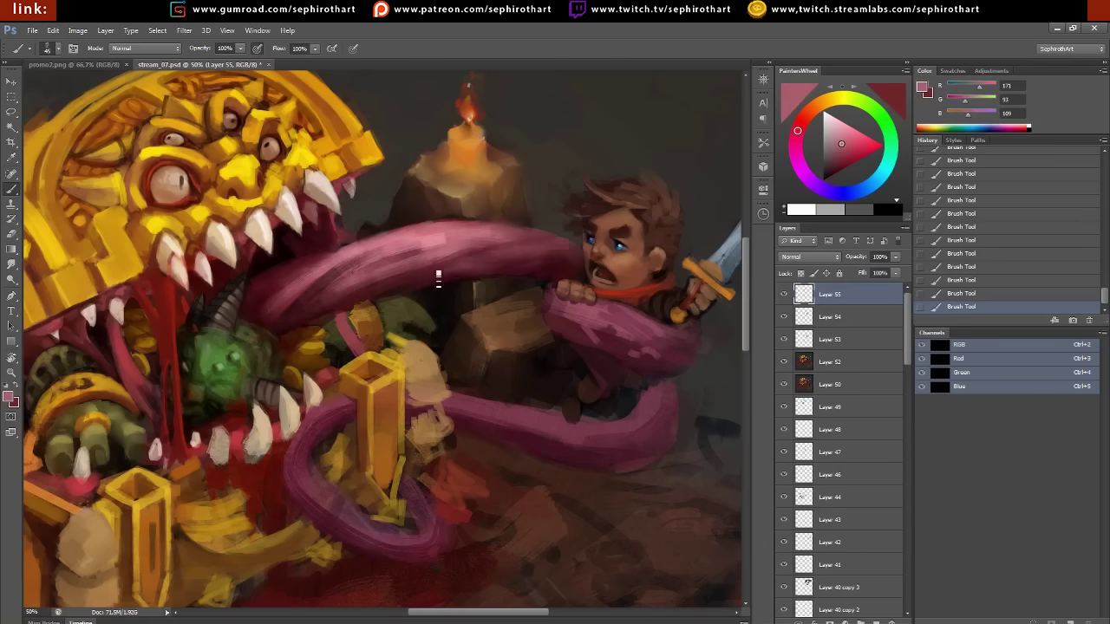
alt+click(602, 240)
drag(624, 315, 417, 276)
alt+click(357, 283)
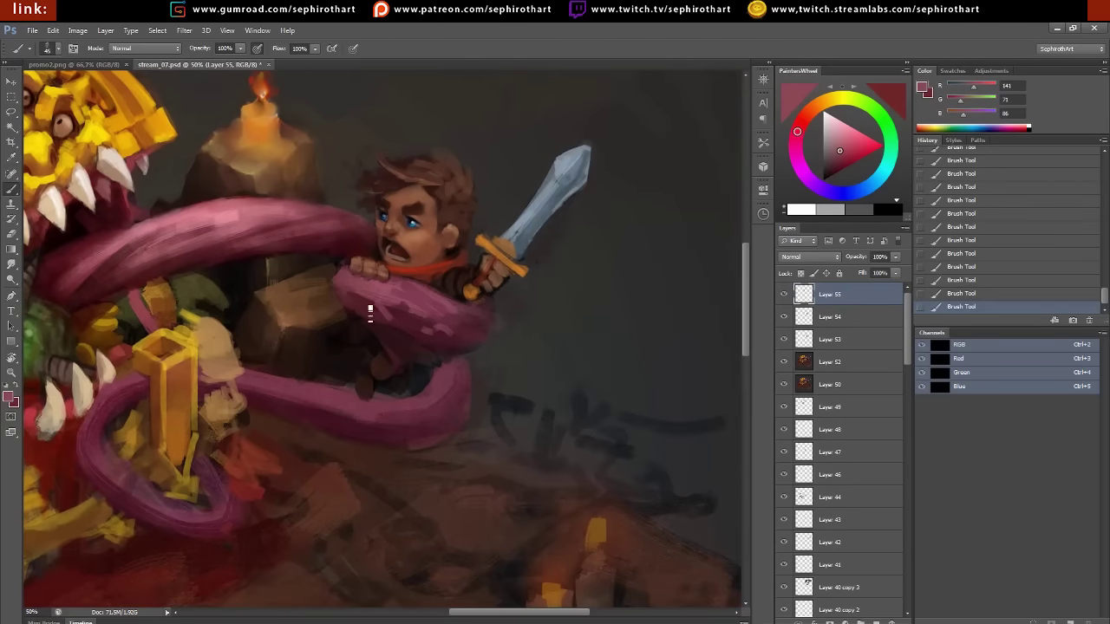
alt+click(370, 312)
alt+click(499, 308)
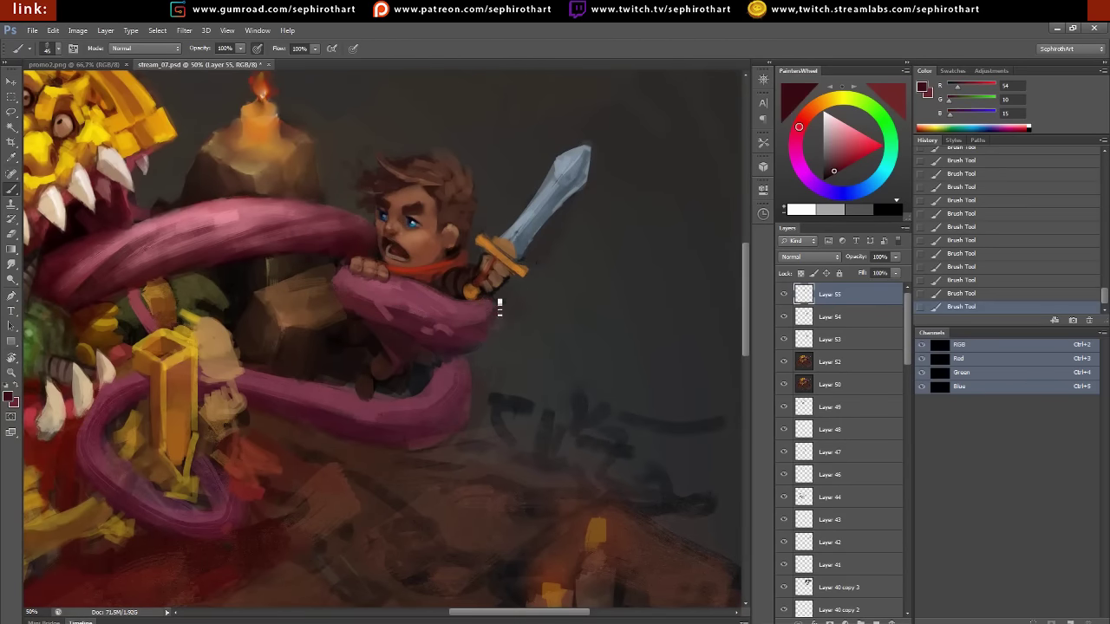
Continue modelling the coiled tongue with pink, dark red and hero skin tones
alt+click(415, 306)
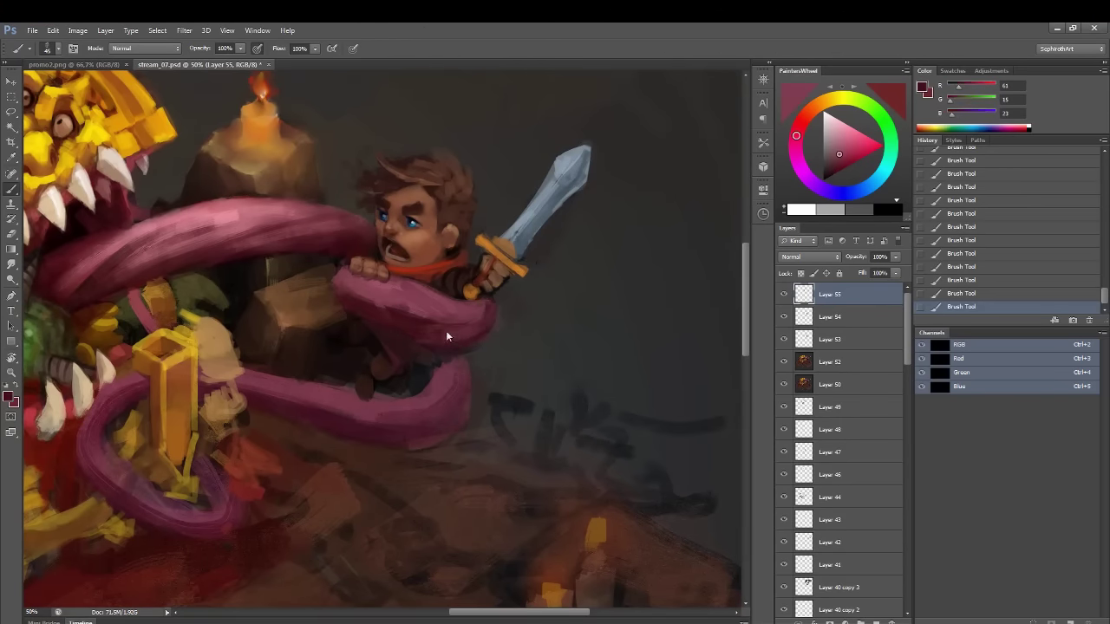
alt+click(484, 311)
alt+click(490, 334)
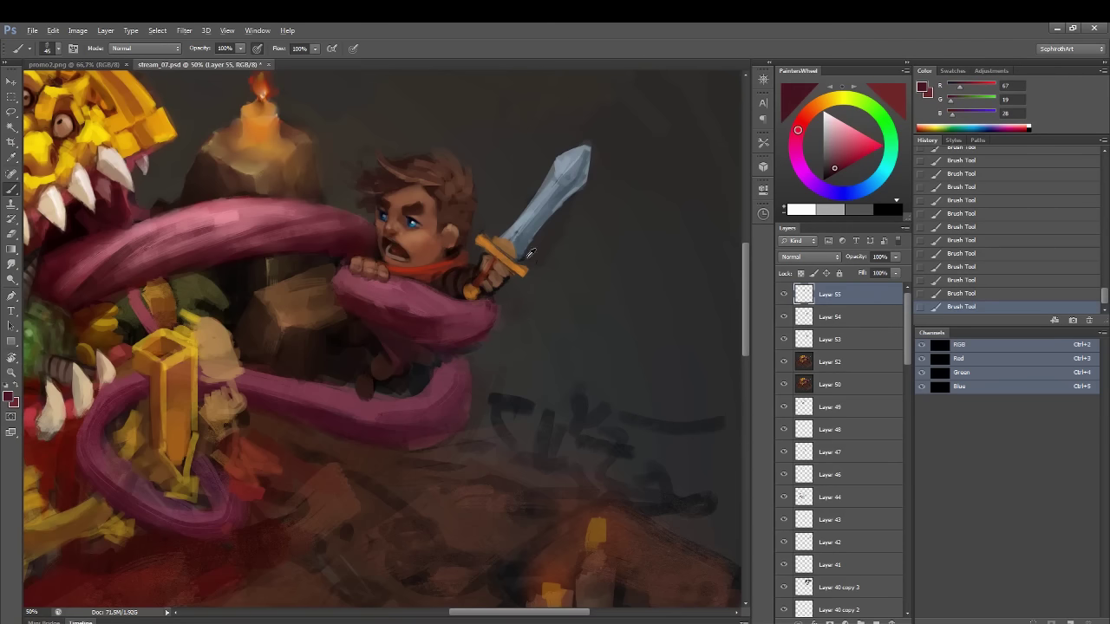
alt+click(433, 312)
alt+click(404, 303)
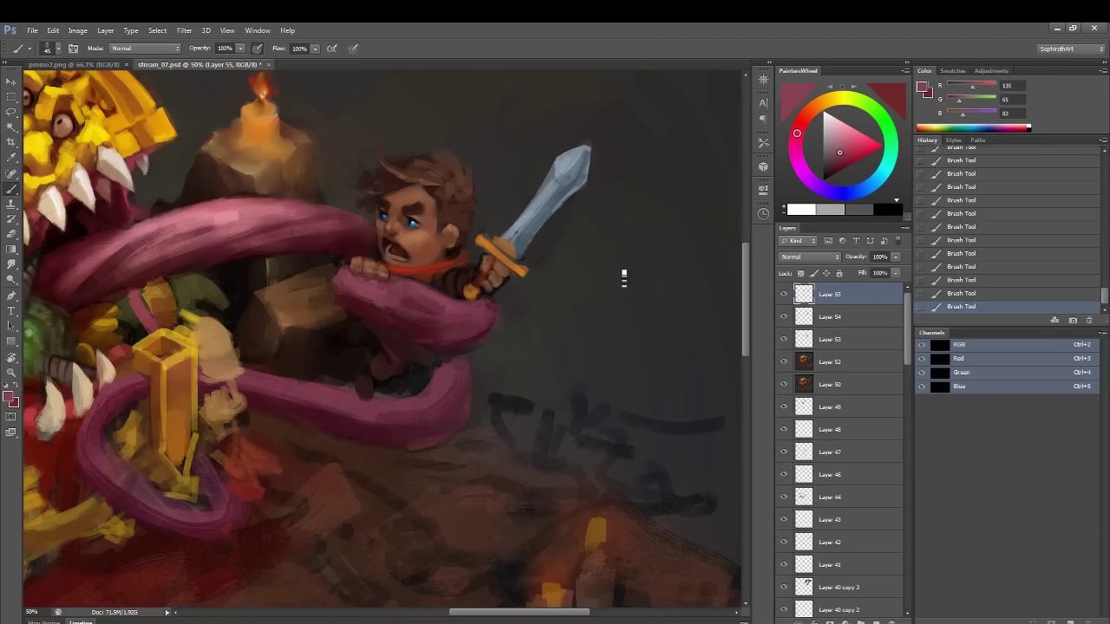
alt+click(483, 217)
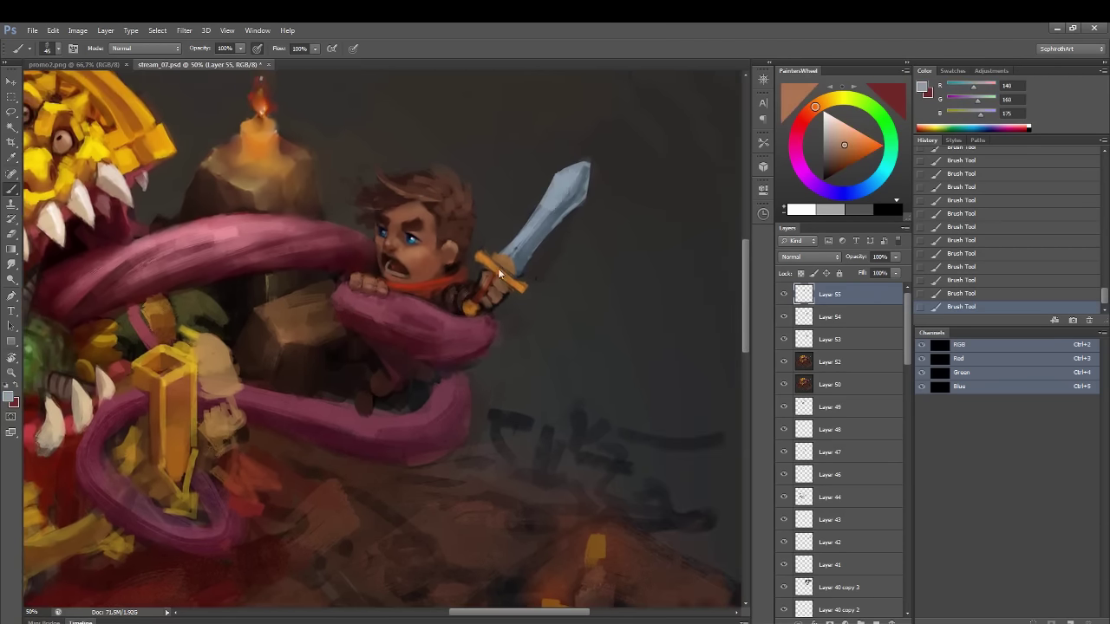
alt+click(565, 205)
Add light pink highlights and dark grey accents to the lower tongue
drag(432, 419, 591, 324)
alt+click(588, 319)
alt+click(584, 300)
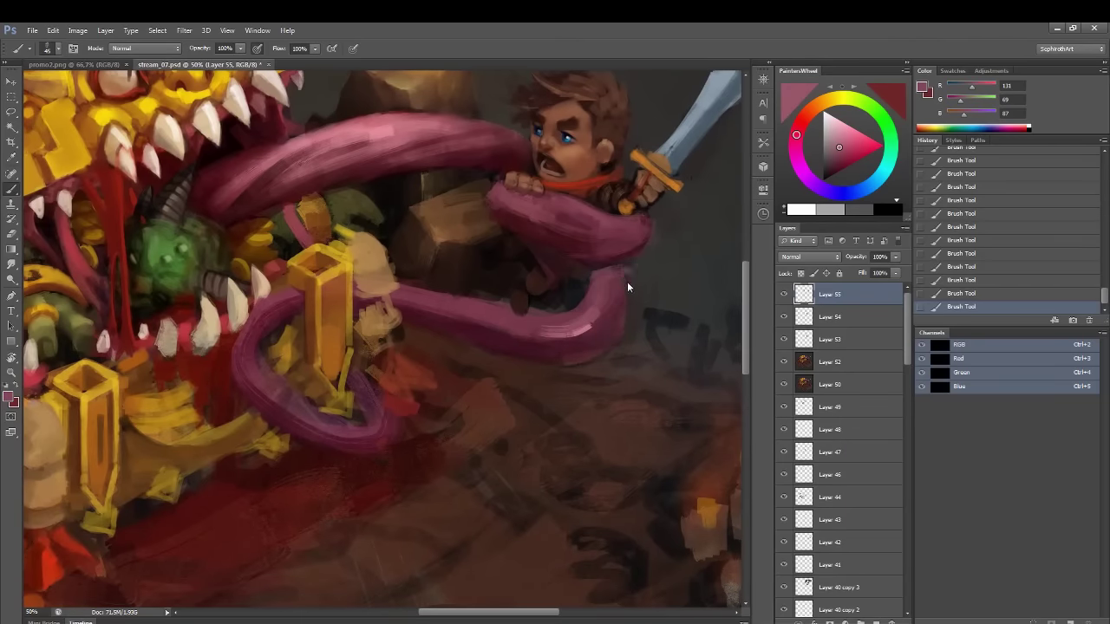
alt+click(602, 288)
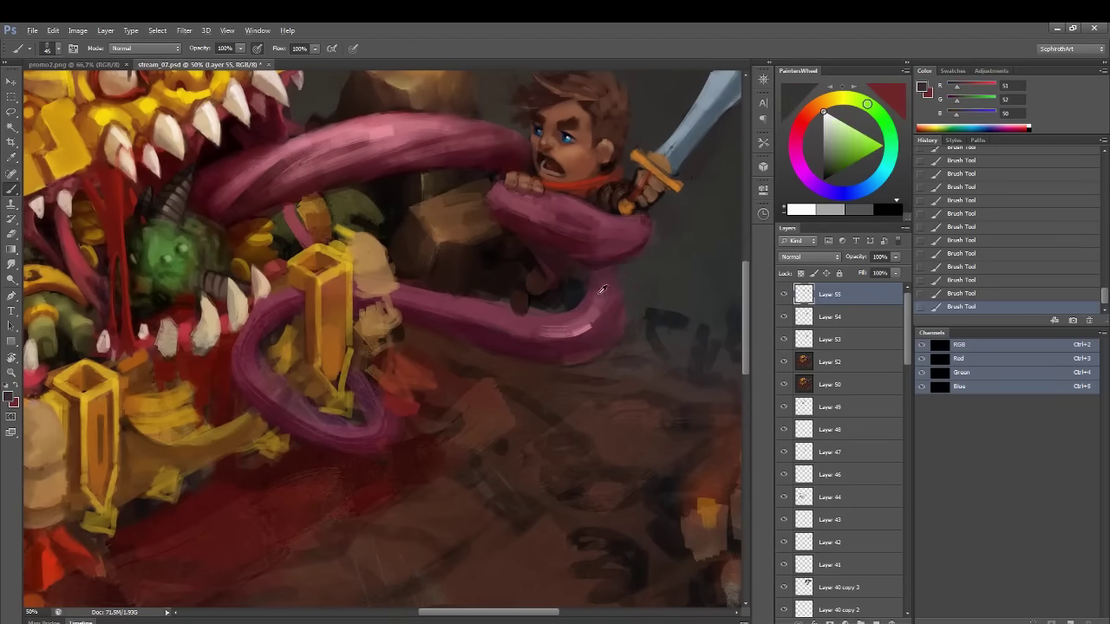
alt+click(607, 260)
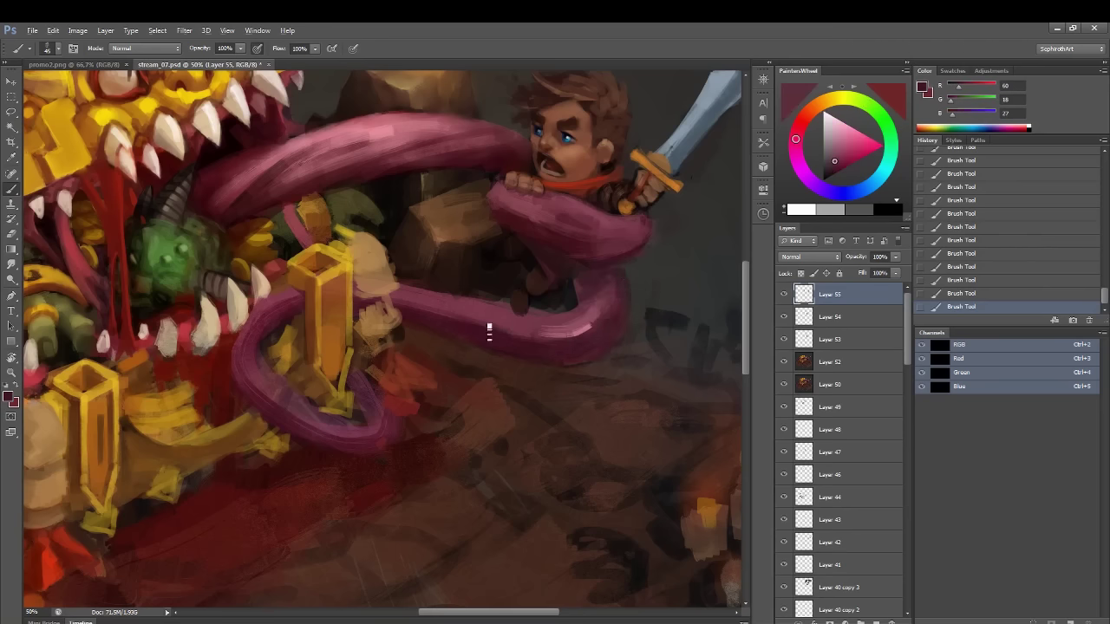